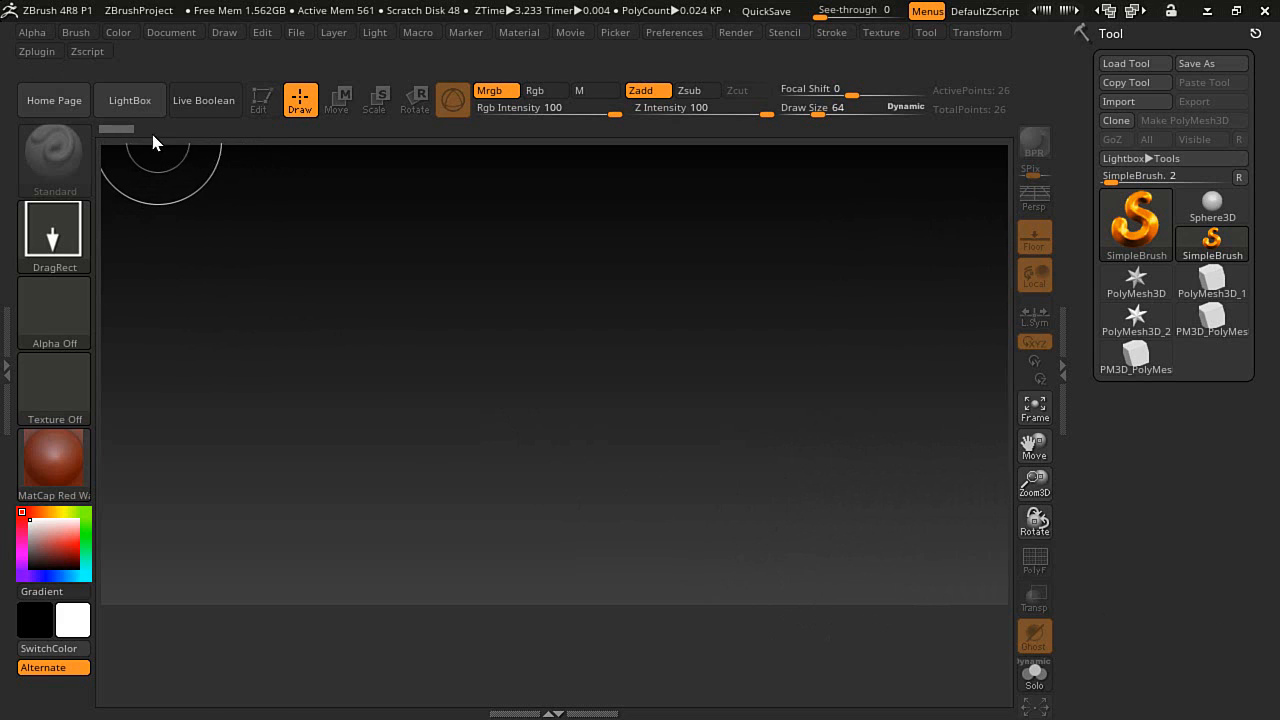
- Load the IMM-Large.zsc script from the ZB-4R8-EZ-IMM-Boolean project folder and reveal its boolean controls
click(139, 114)
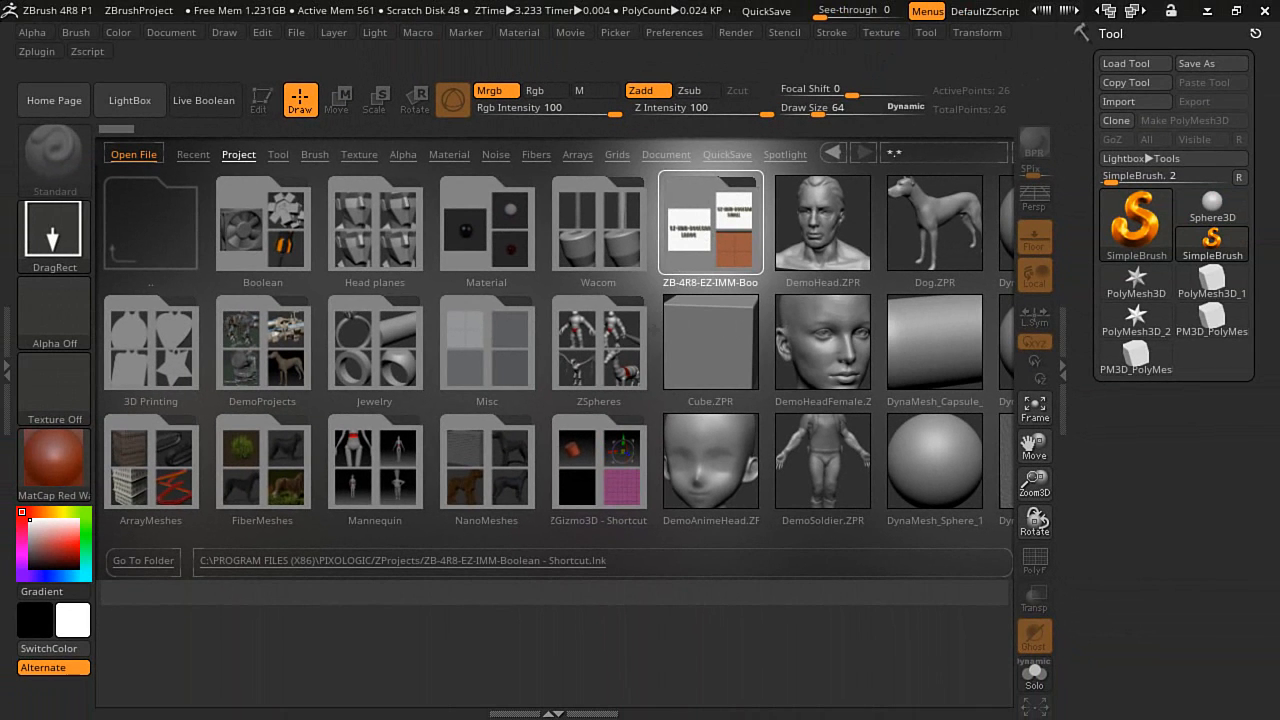
double_click(703, 235)
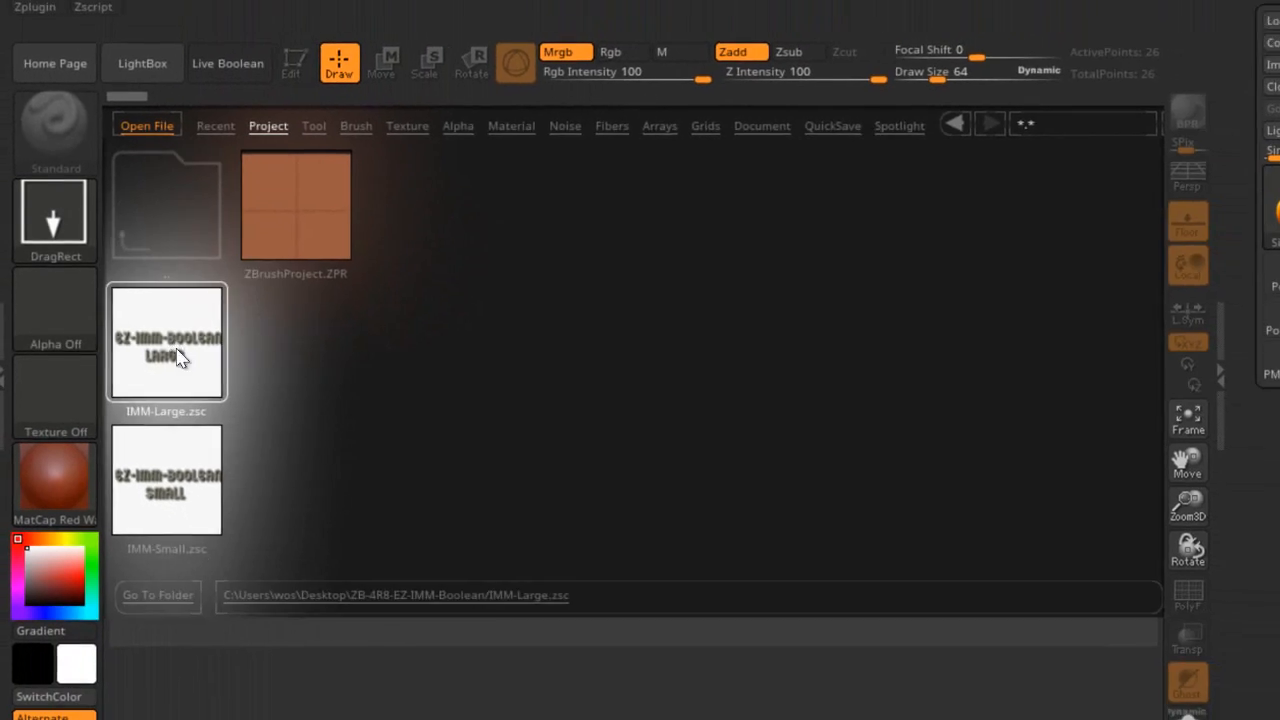
double_click(236, 350)
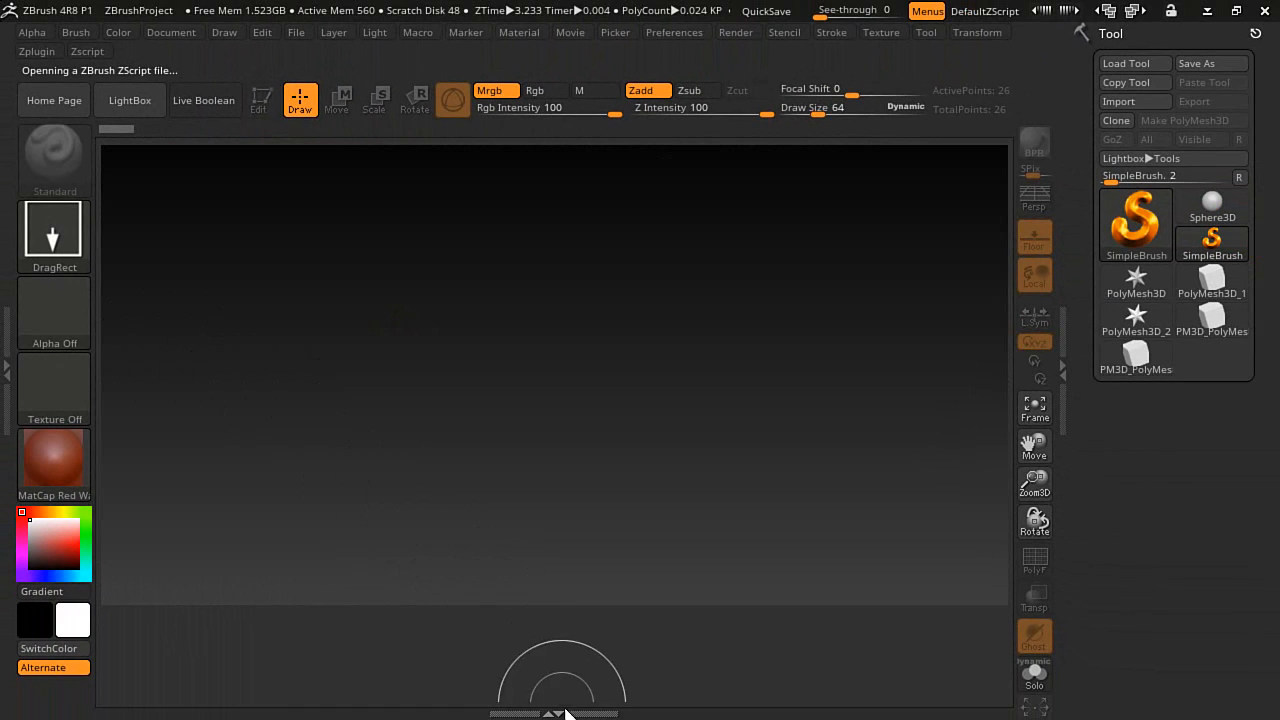
drag(537, 611, 537, 605)
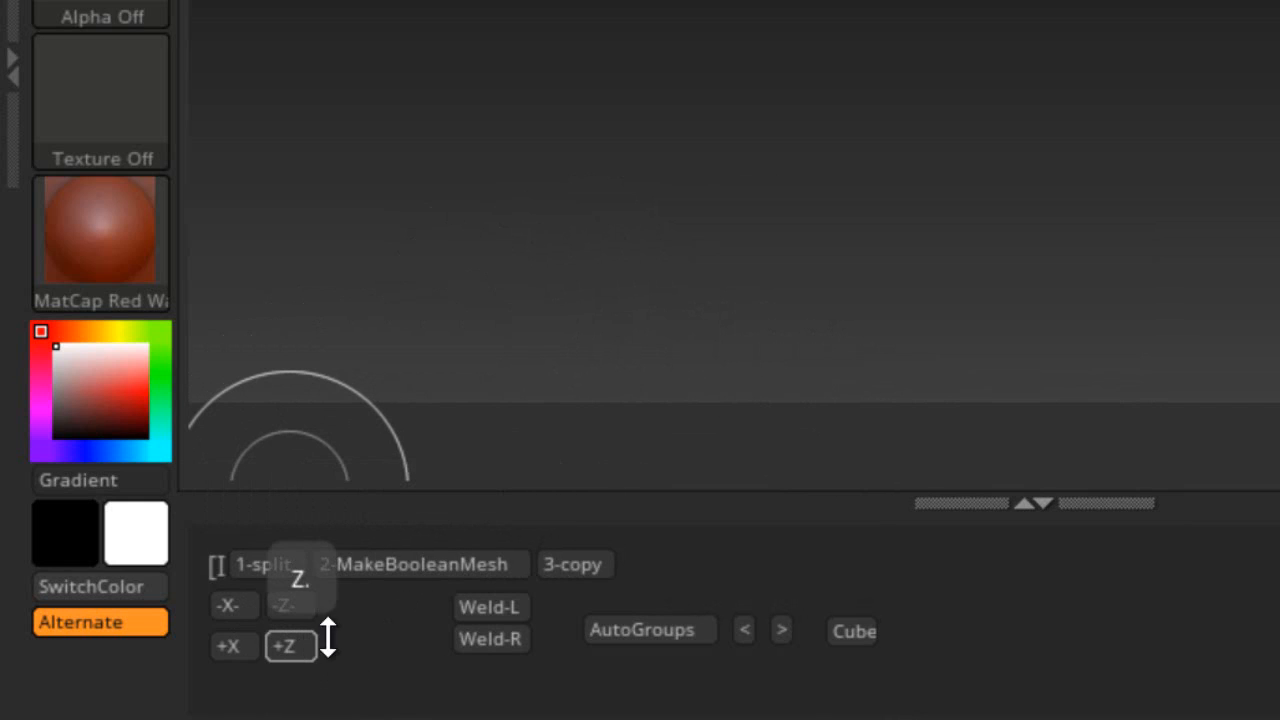
- Load the Cube starter project, discarding changes to the current project, and frame the cube smaller in the canvas
click(866, 474)
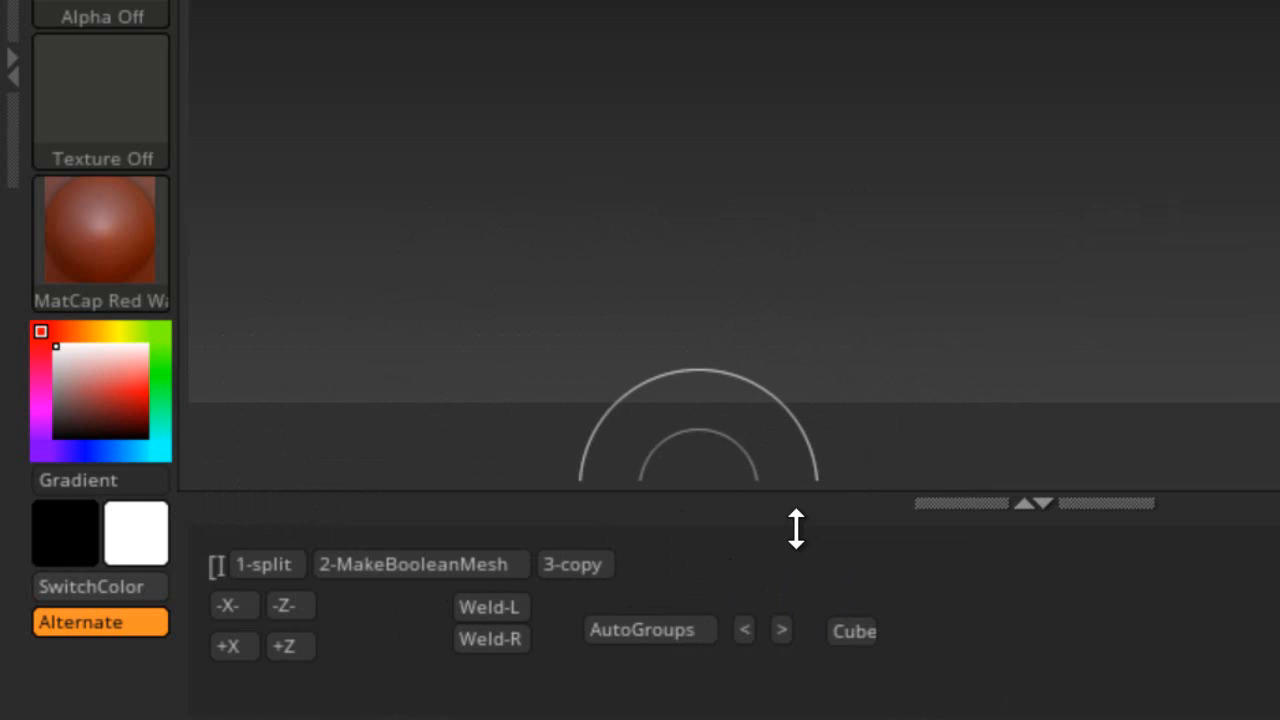
click(840, 631)
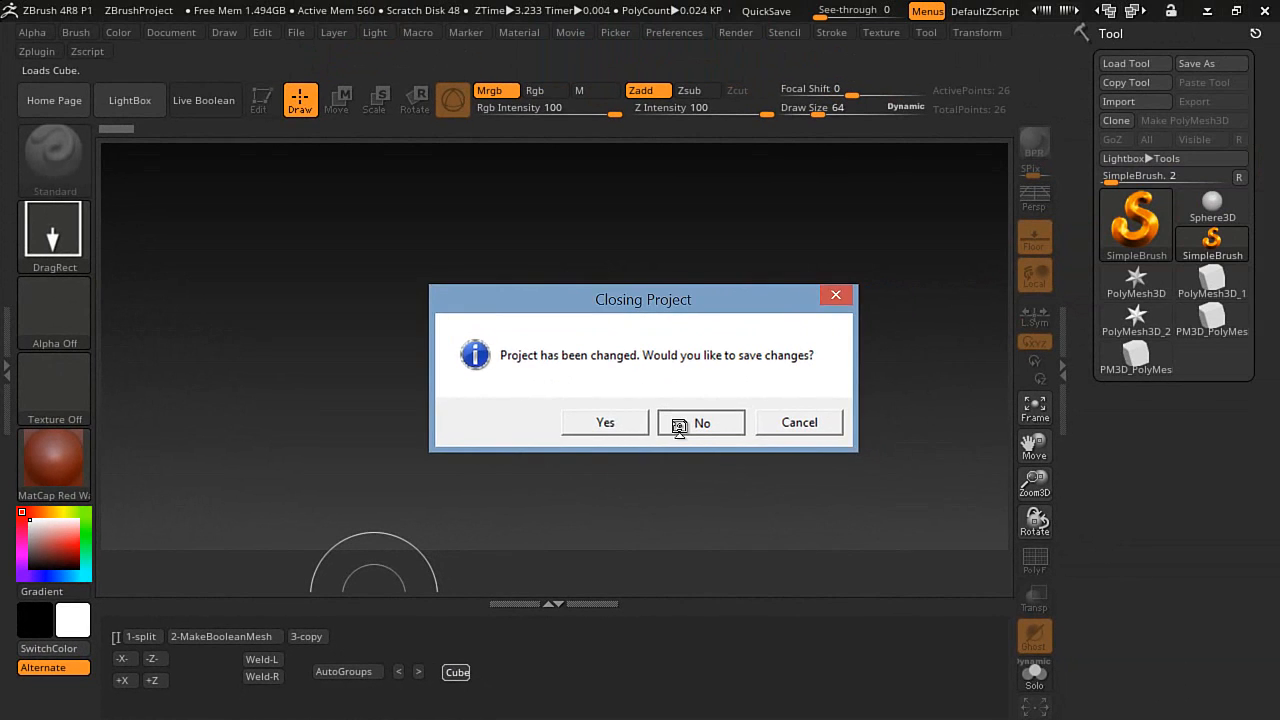
click(701, 423)
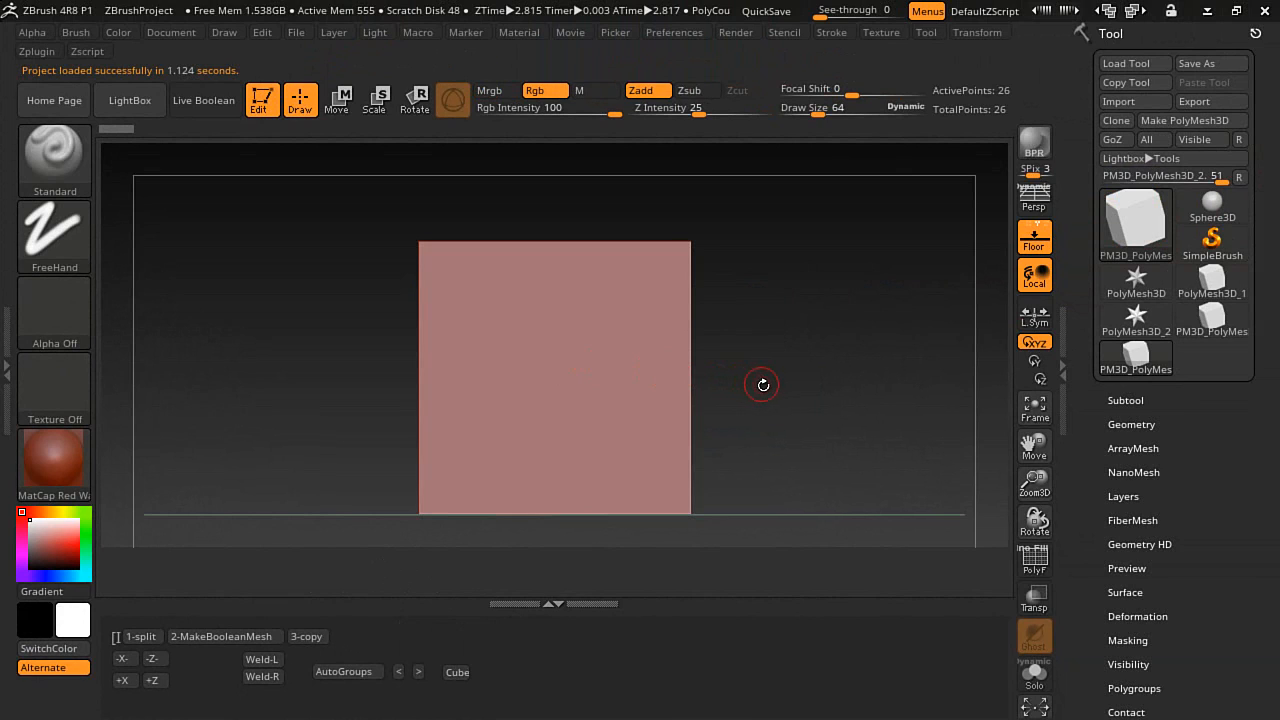
mouse_move(764, 393)
alt+mouse_down()
mouse_move(749, 361)
mouse_move(752, 376)
mouse_move(736, 376)
mouse_move(771, 380)
alt+mouse_up()
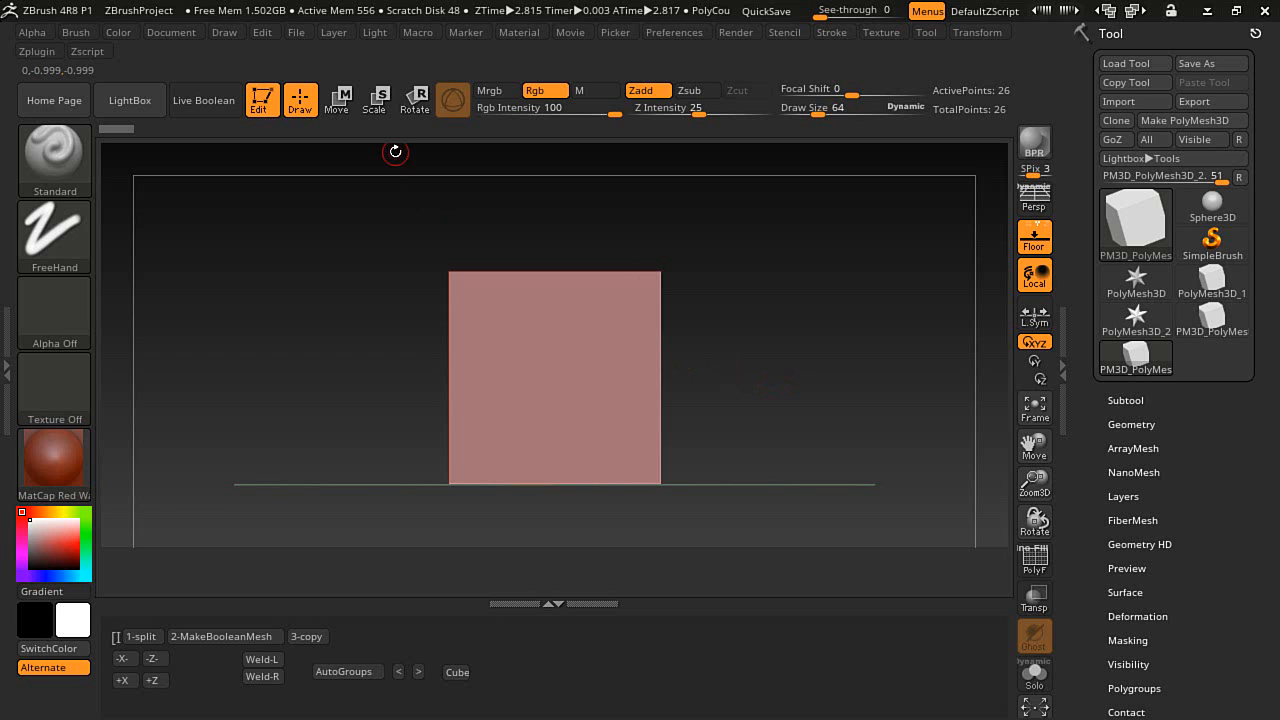
click(300, 38)
click(416, 66)
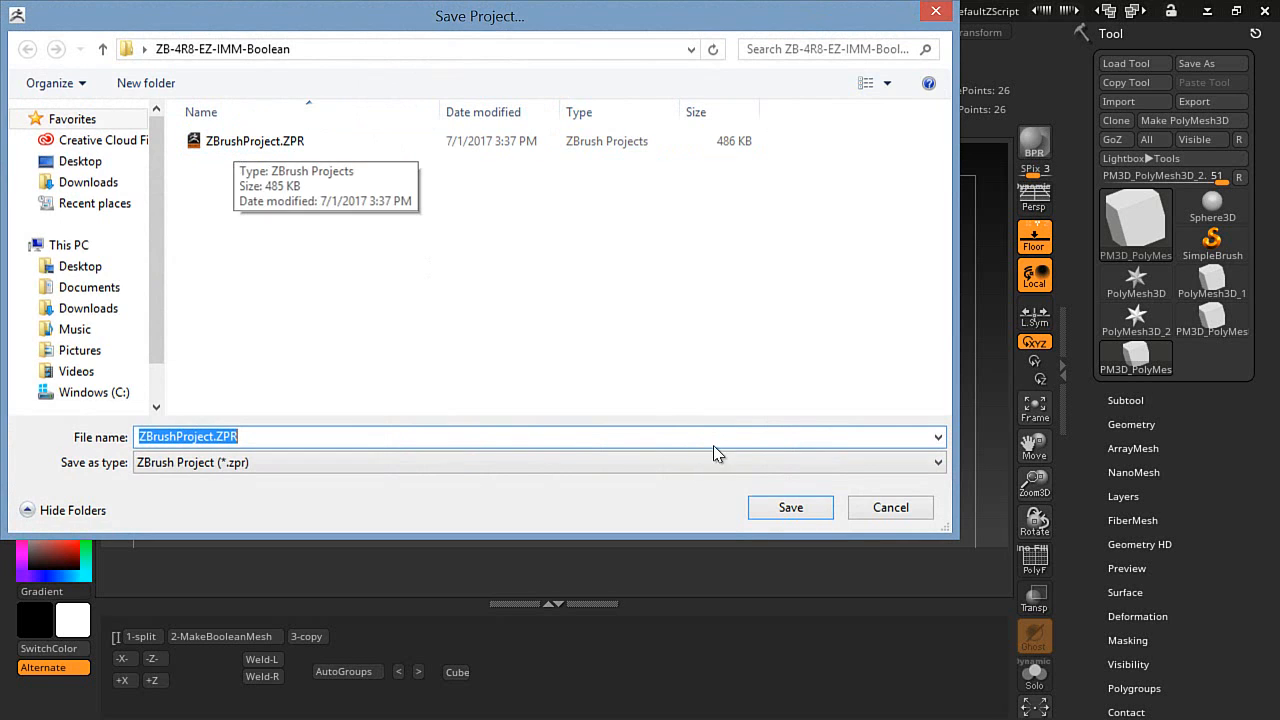
click(888, 507)
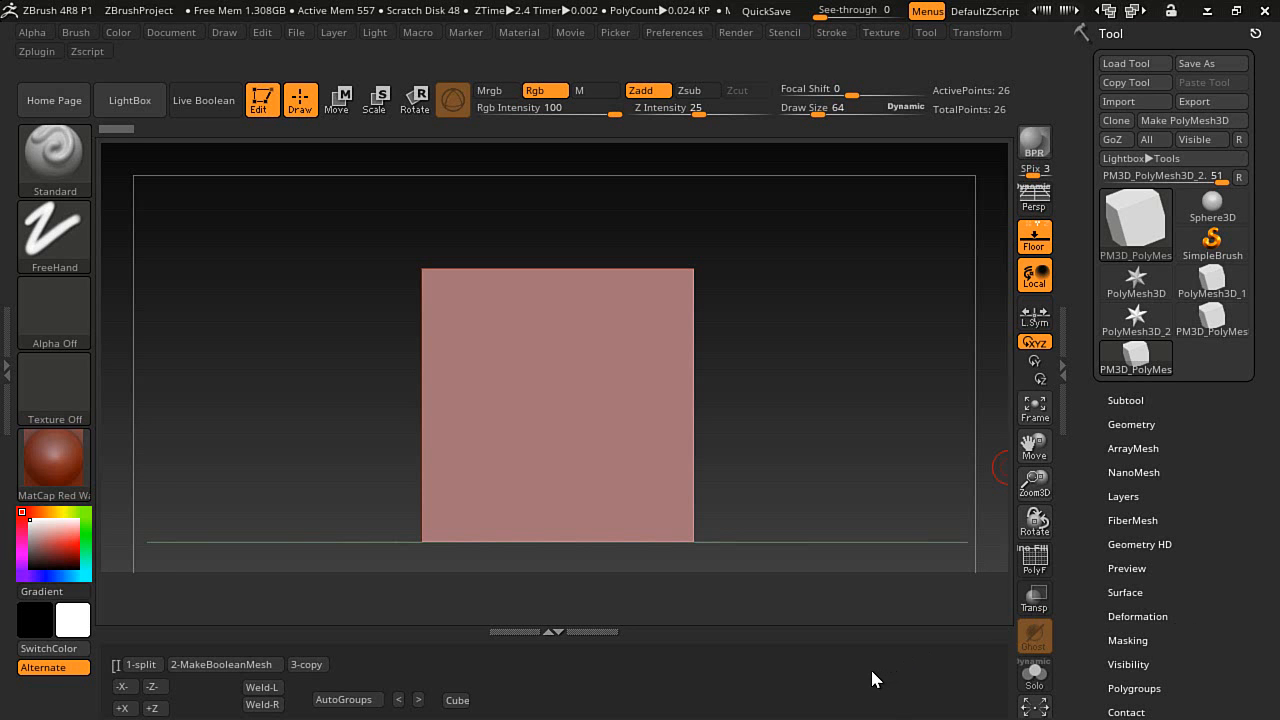
- Examine the cube from front and angled views in Move and Draw modes, checking its gizmo axes and the floor grid
click(342, 101)
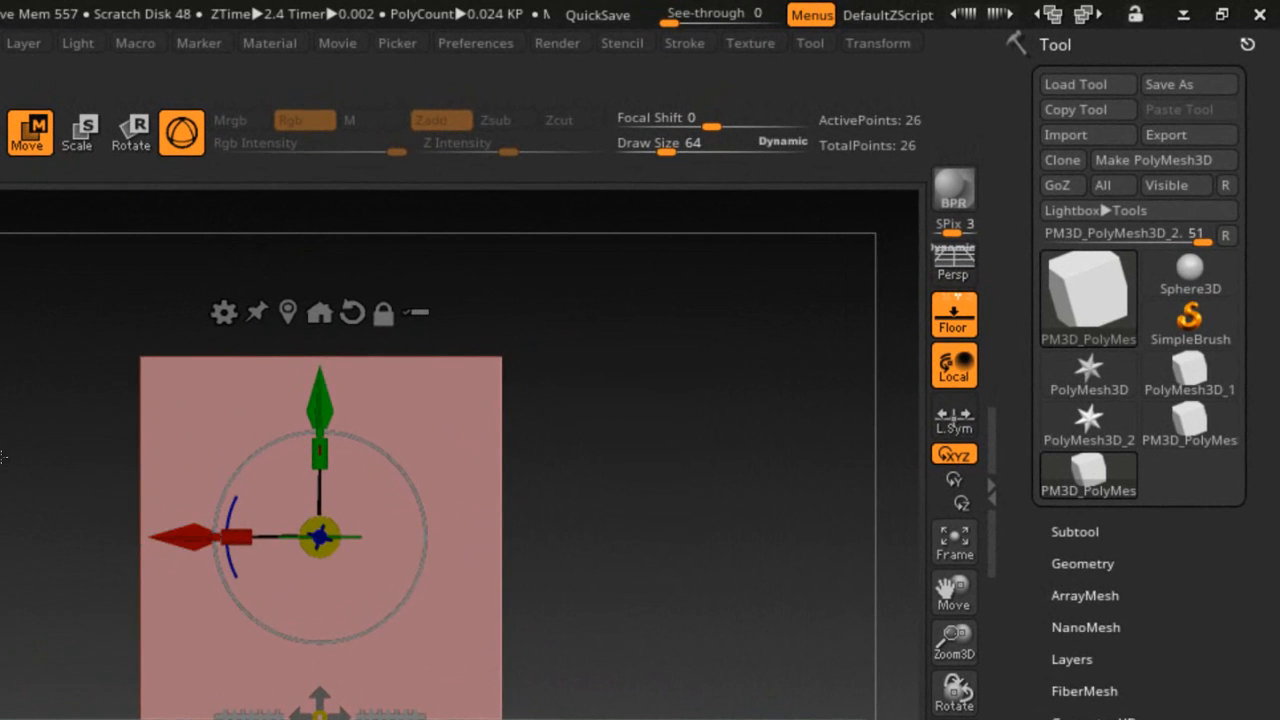
drag(2, 457, 48, 474)
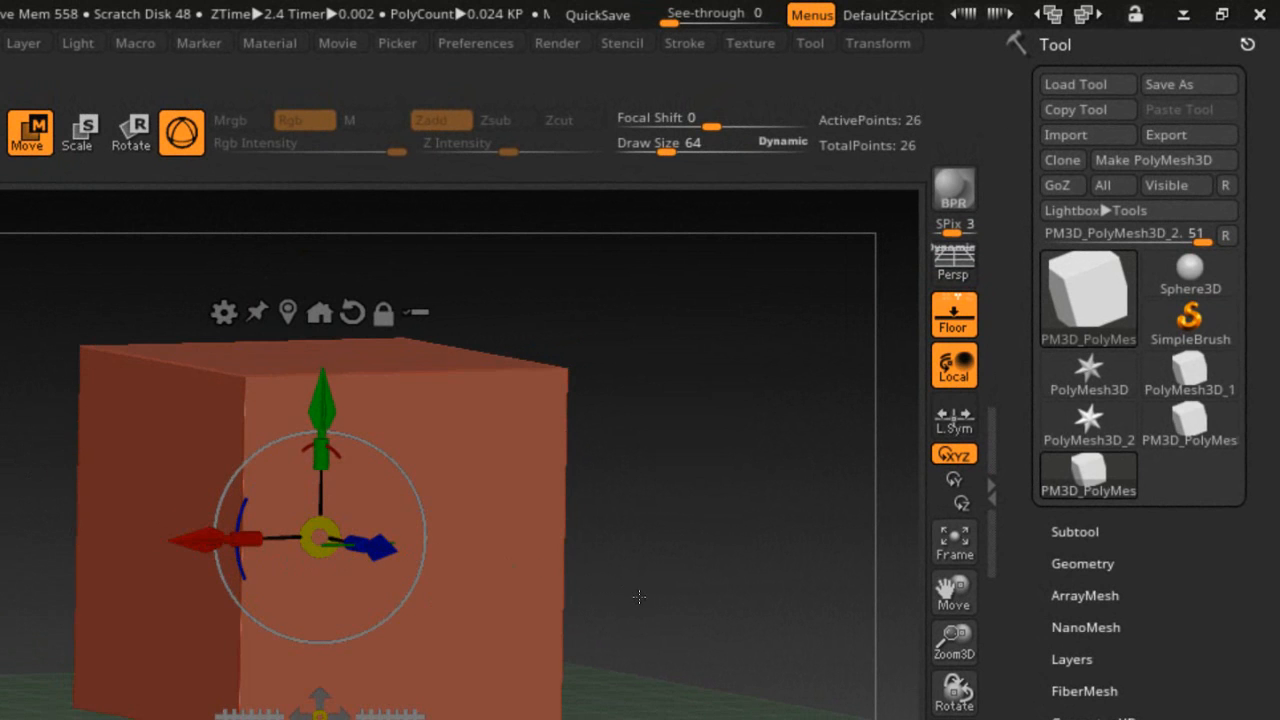
drag(639, 597, 597, 581)
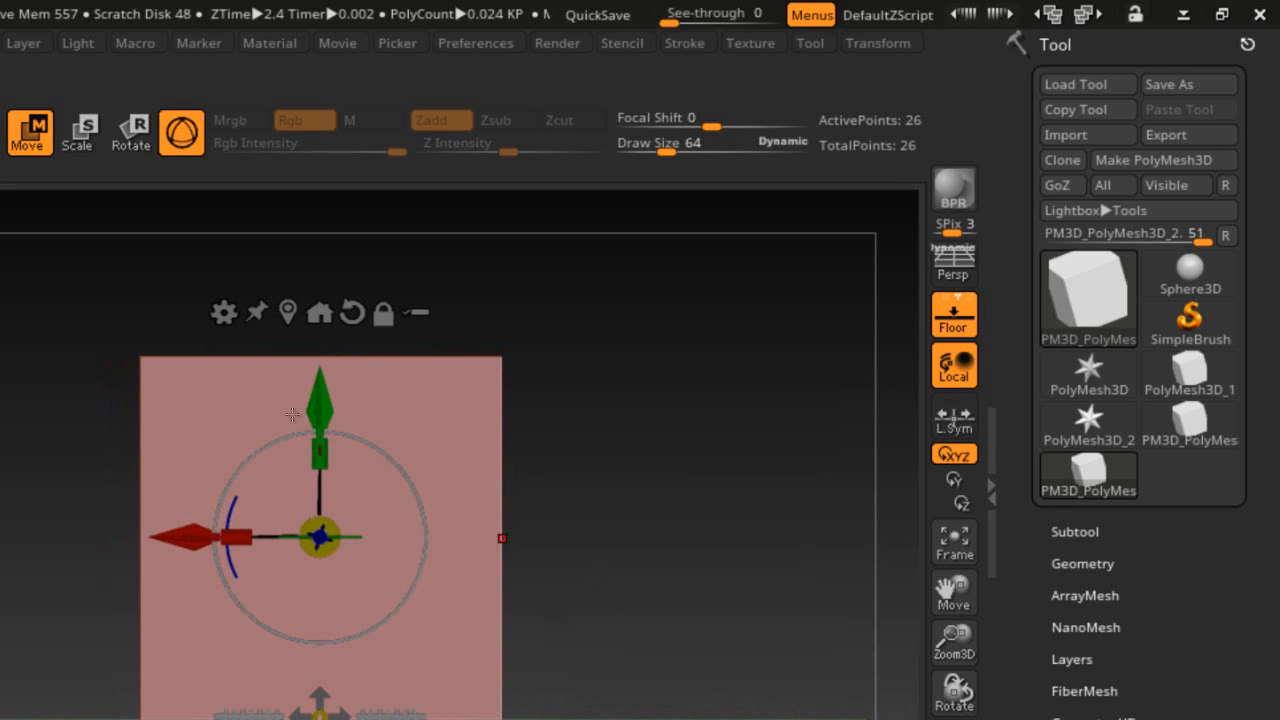
key(q)
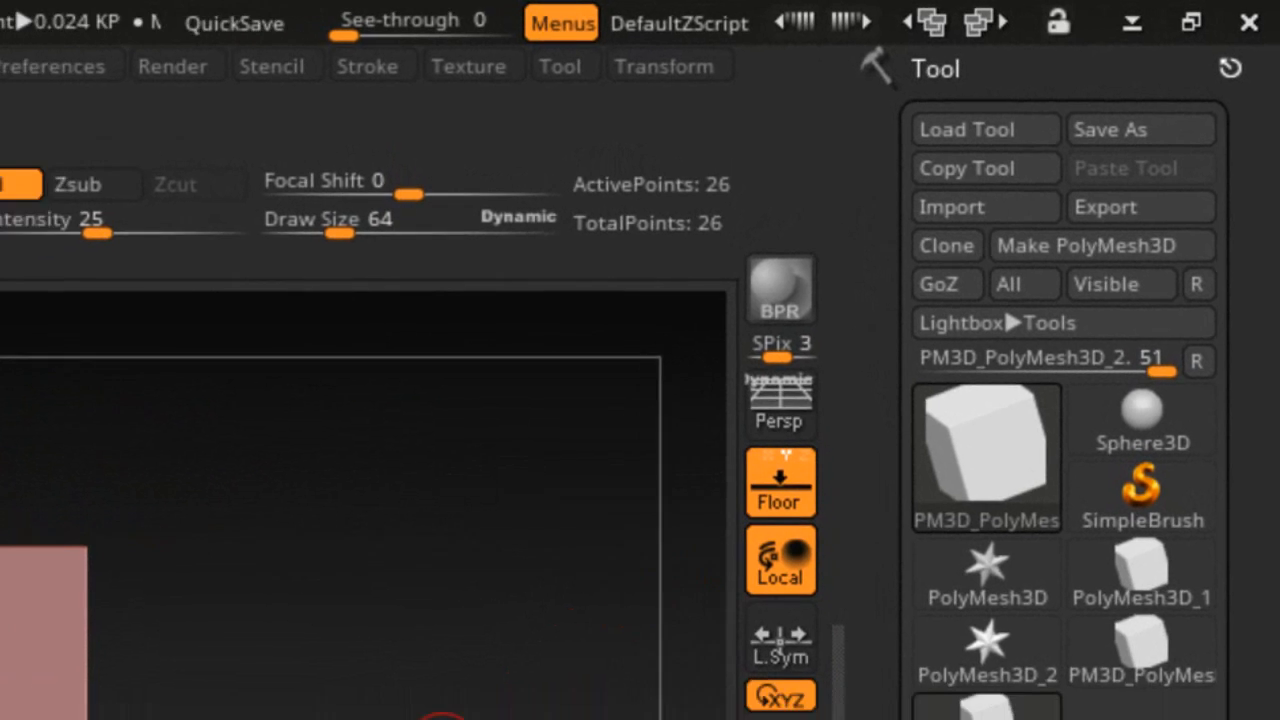
drag(664, 538, 786, 325)
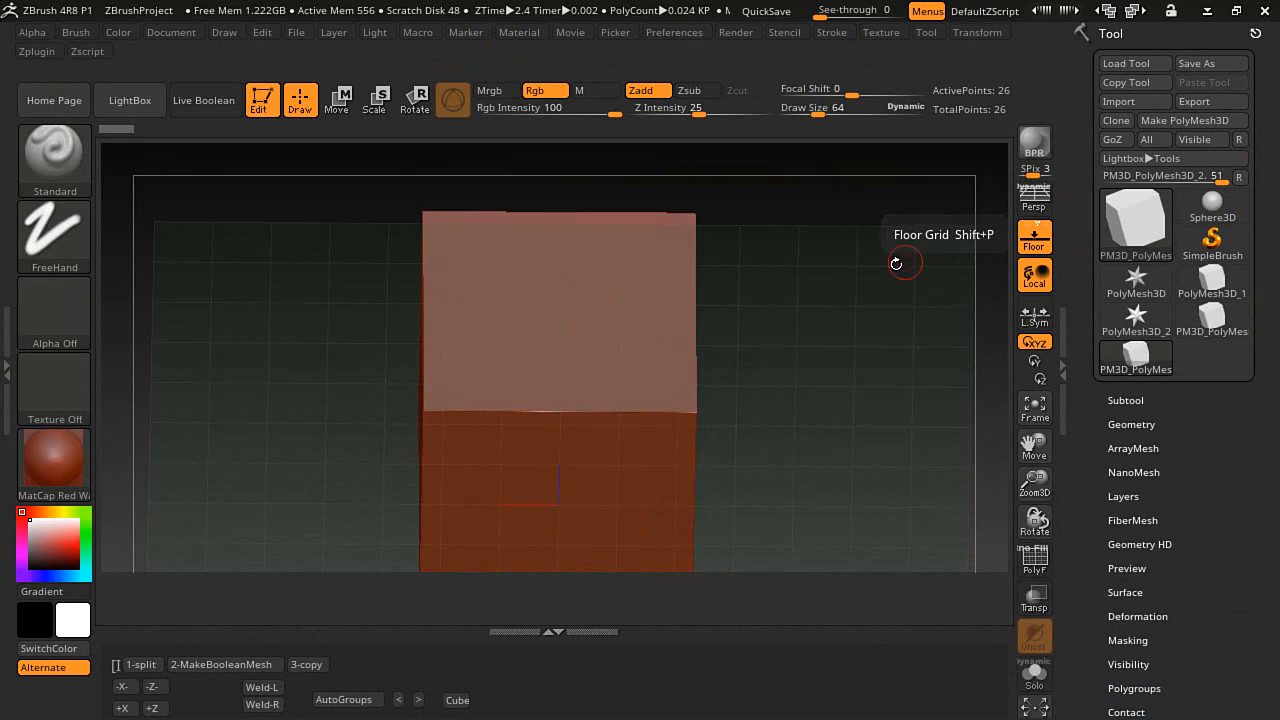
drag(823, 200, 814, 318)
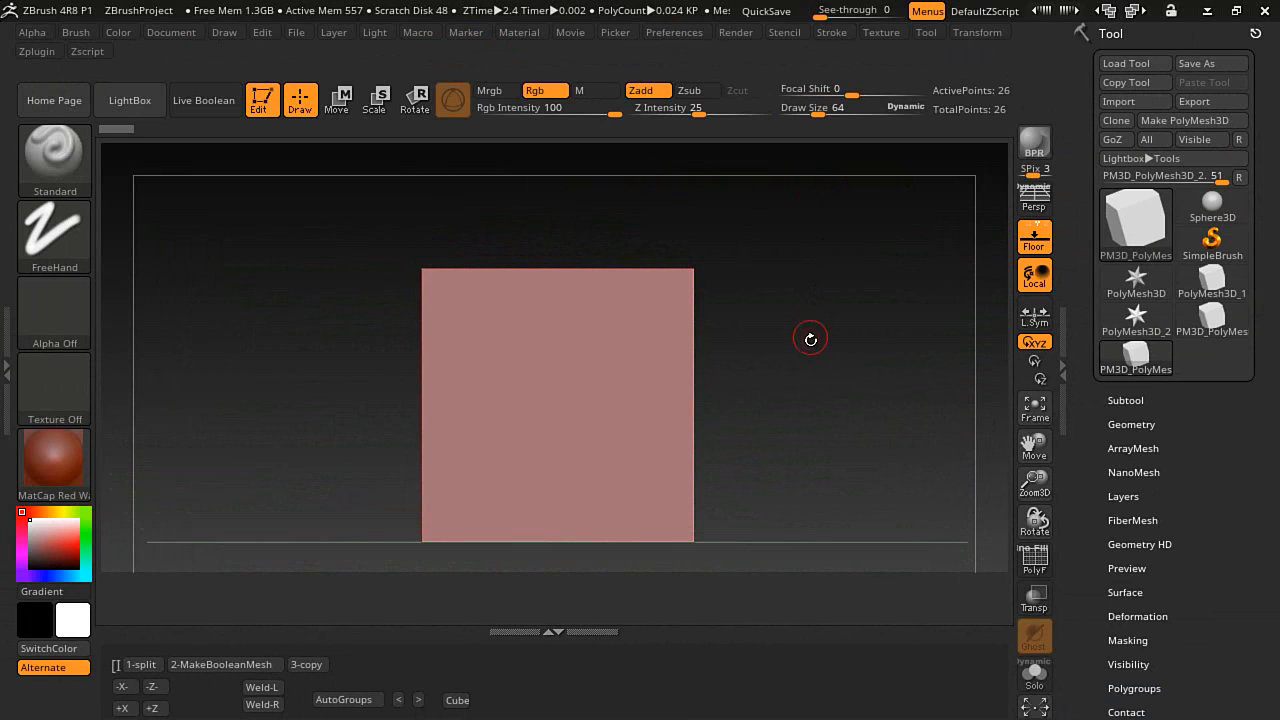
mouse_move(808, 363)
alt+mouse_down()
mouse_move(792, 267)
mouse_move(803, 389)
mouse_move(801, 336)
mouse_move(818, 372)
mouse_move(811, 357)
alt+mouse_up()
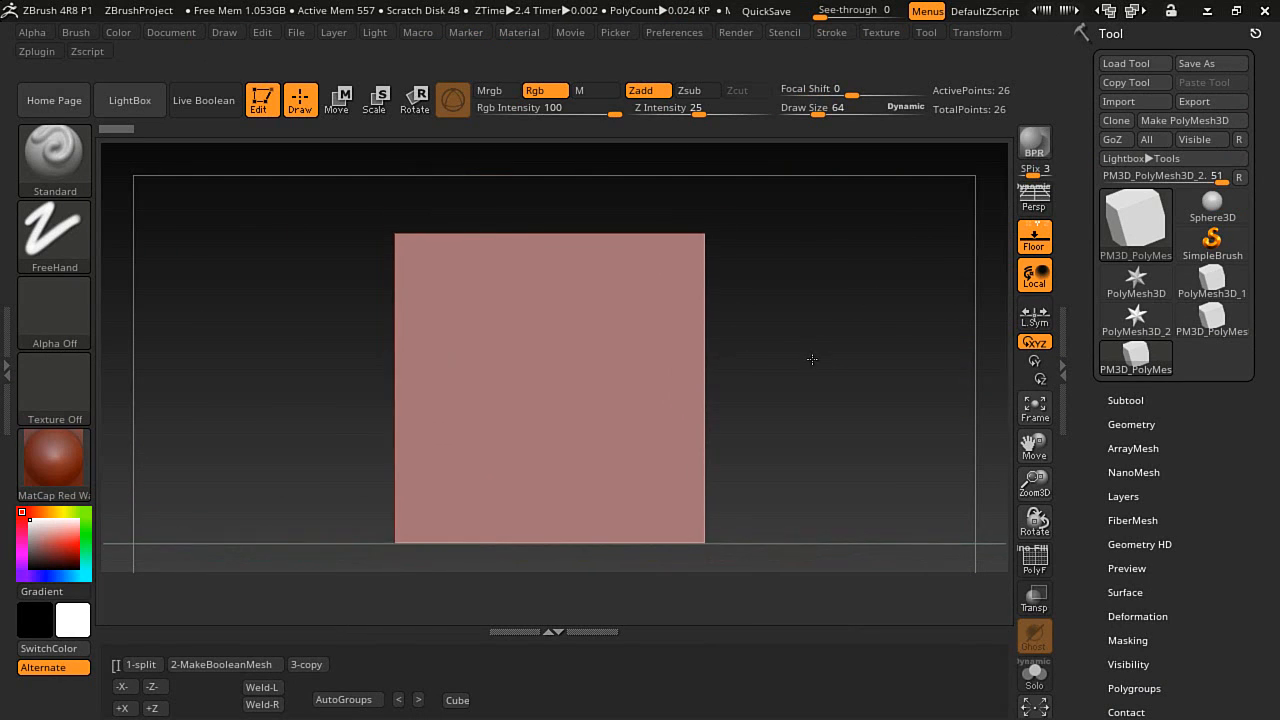
click(345, 106)
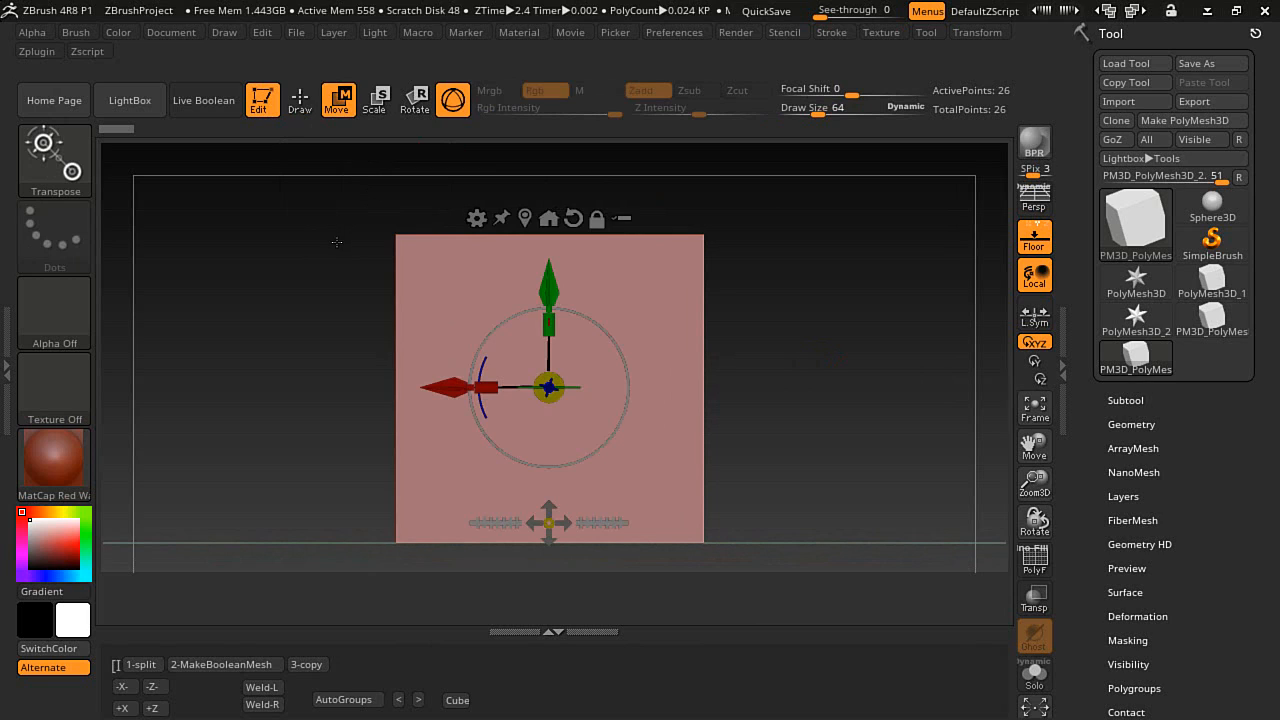
key(q)
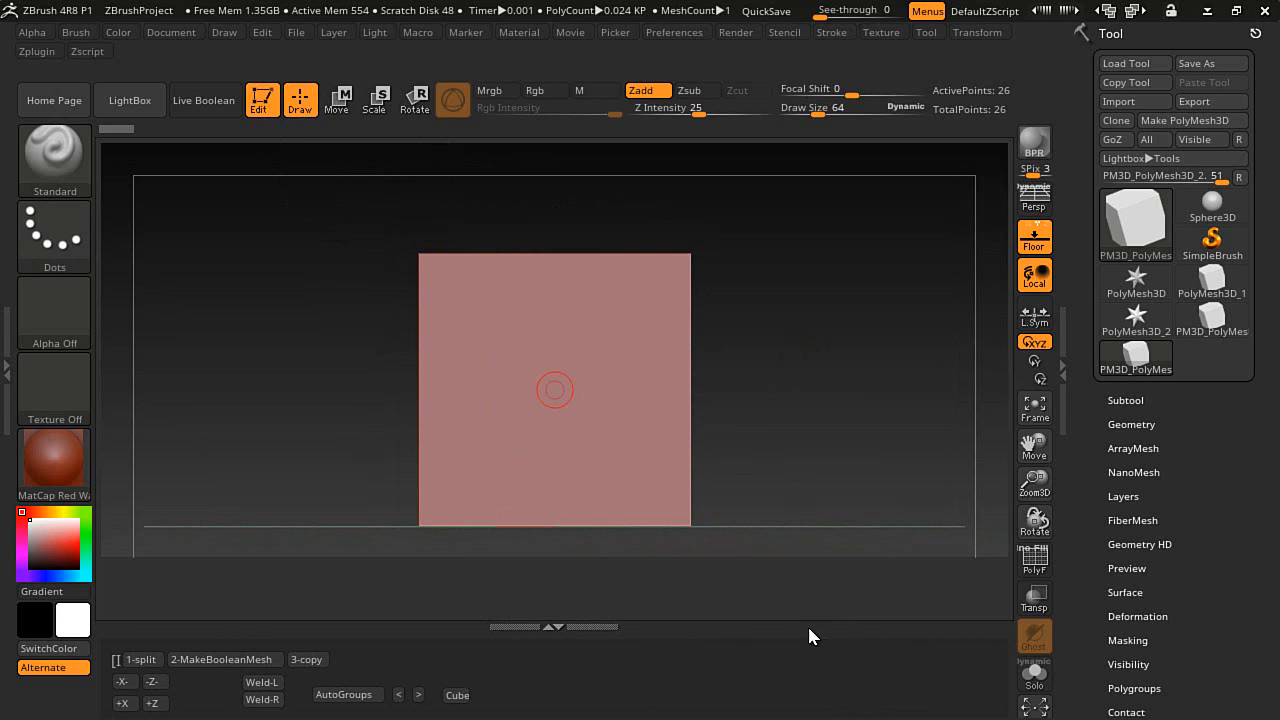
- Insert a large Philips Type0 screw head from the IMM Ind. Parts brush at the centre of the cube's front face
click(70, 175)
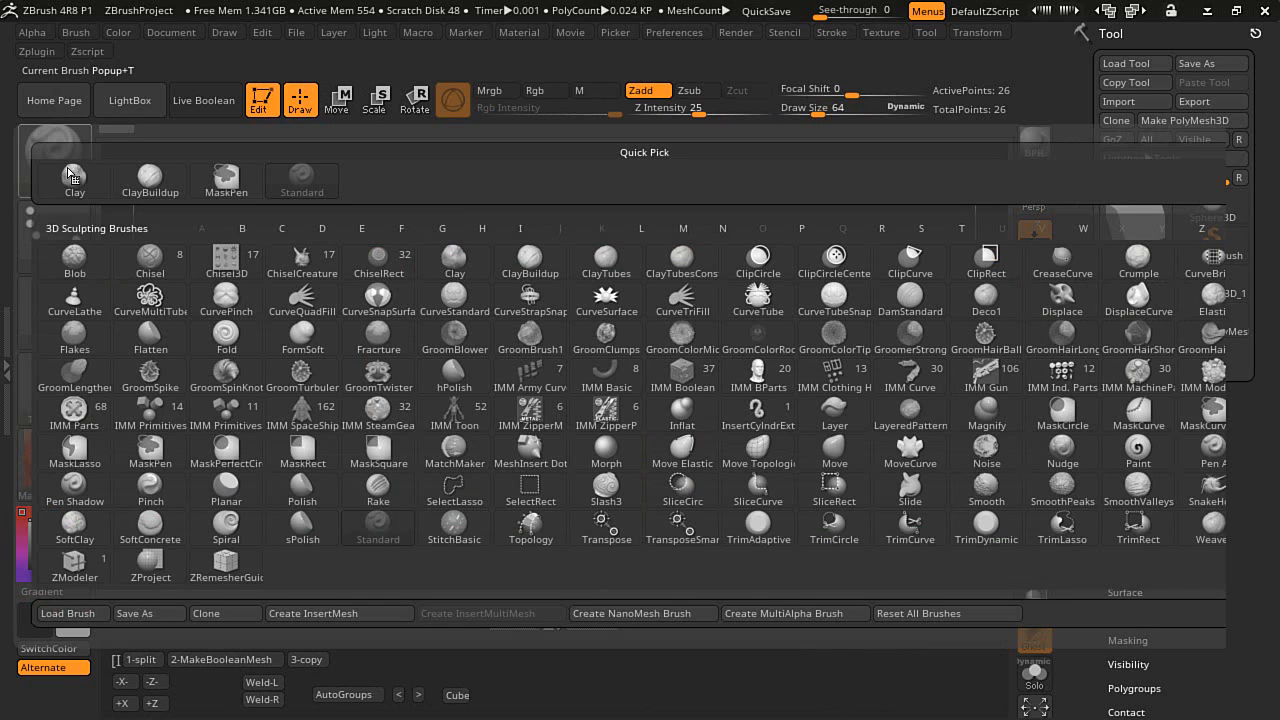
click(1048, 368)
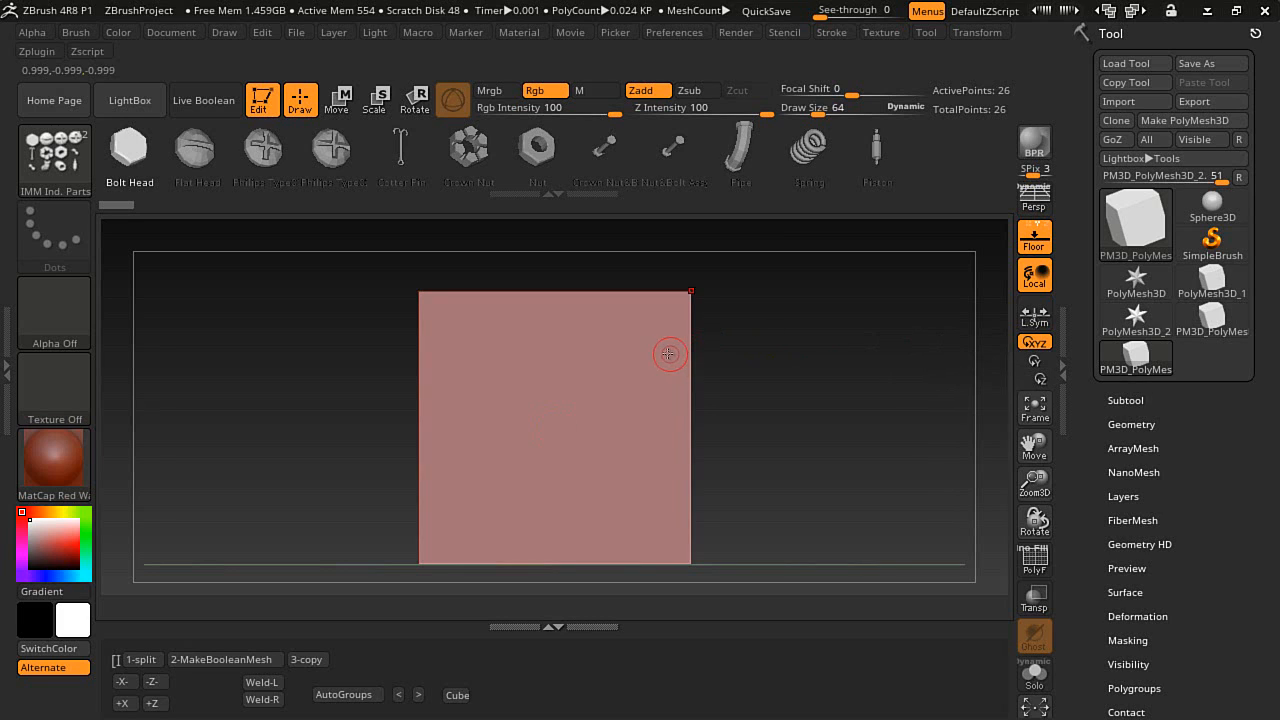
click(264, 150)
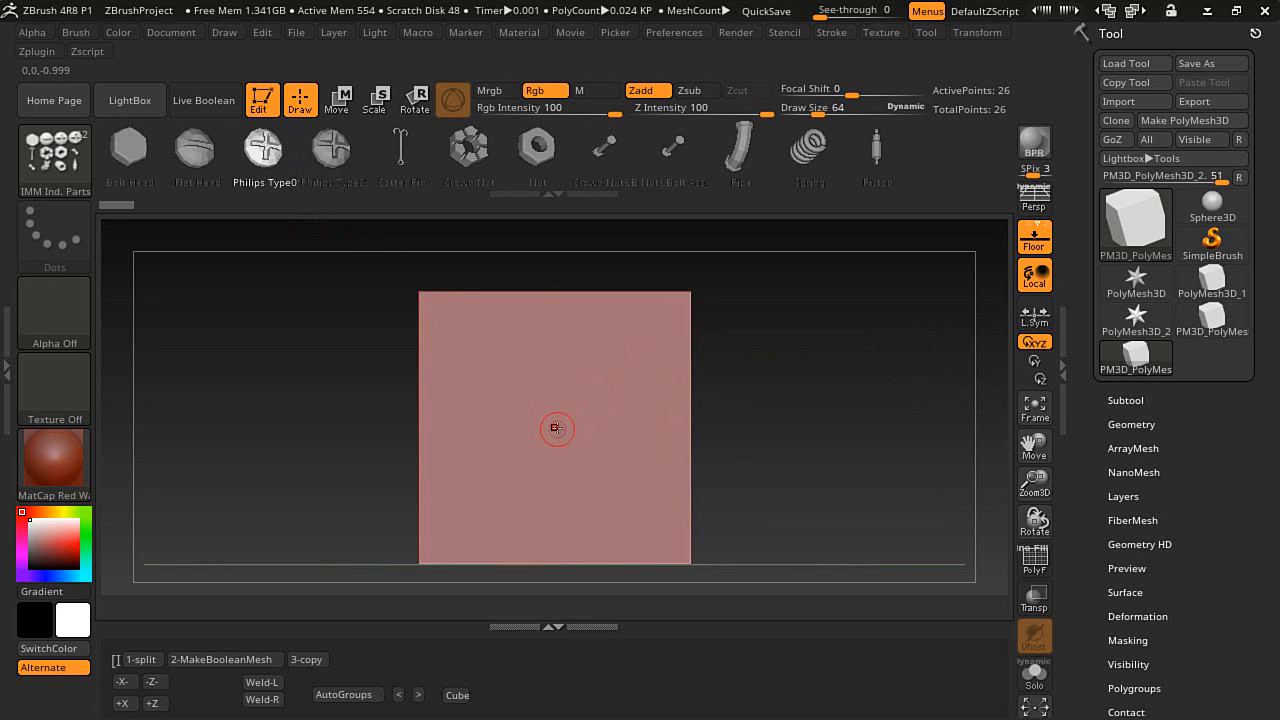
drag(557, 439, 566, 536)
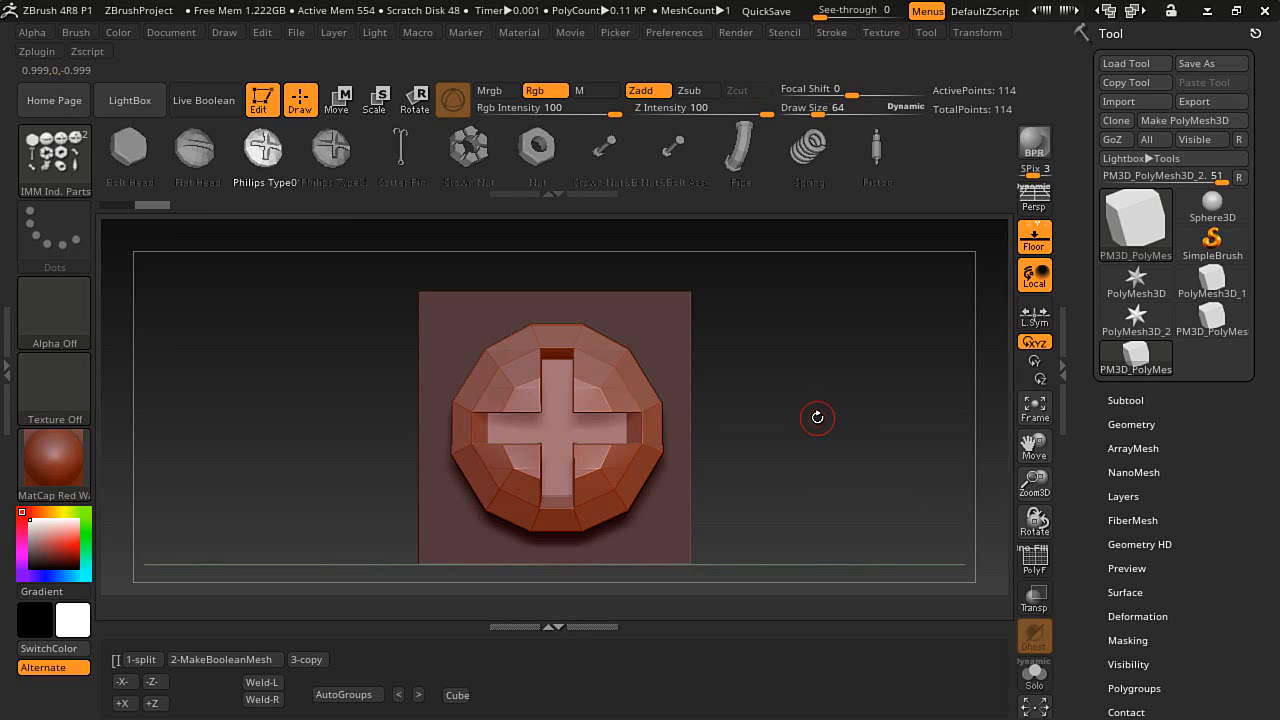
- Split the screw head into a subtractive Live Boolean subtool and move it along Z to cut the cube's front face
click(1116, 401)
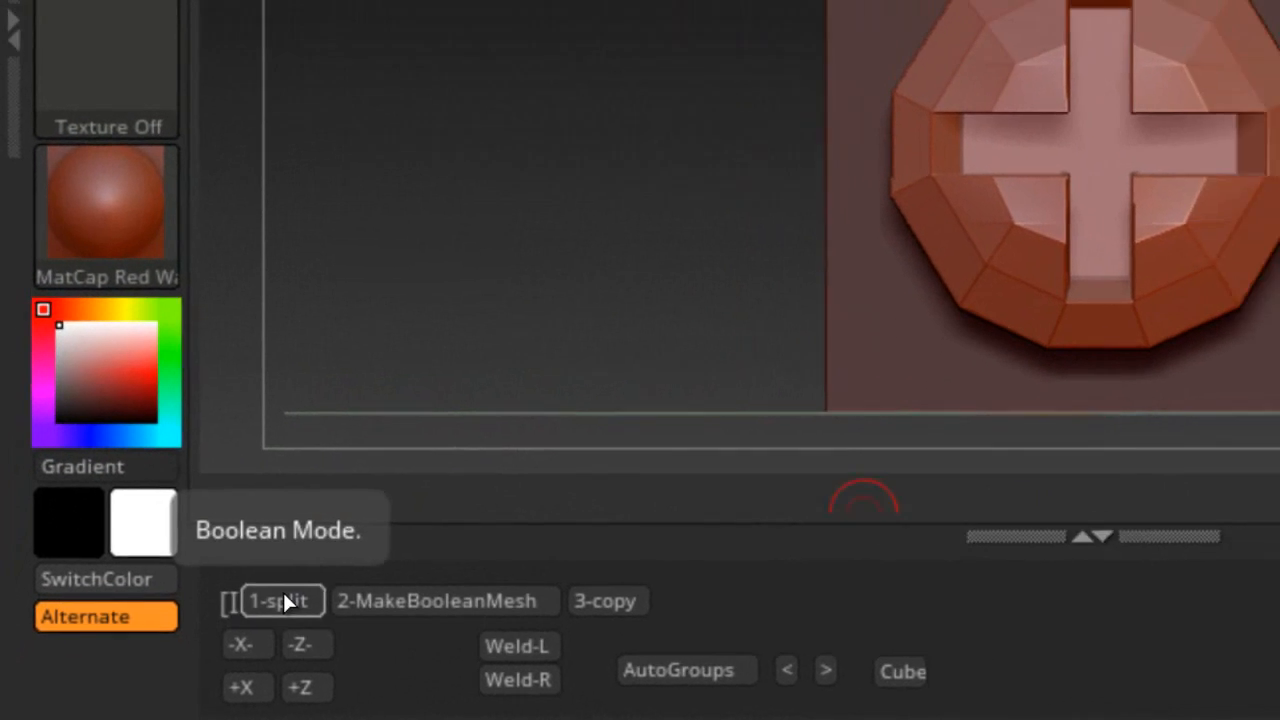
click(300, 592)
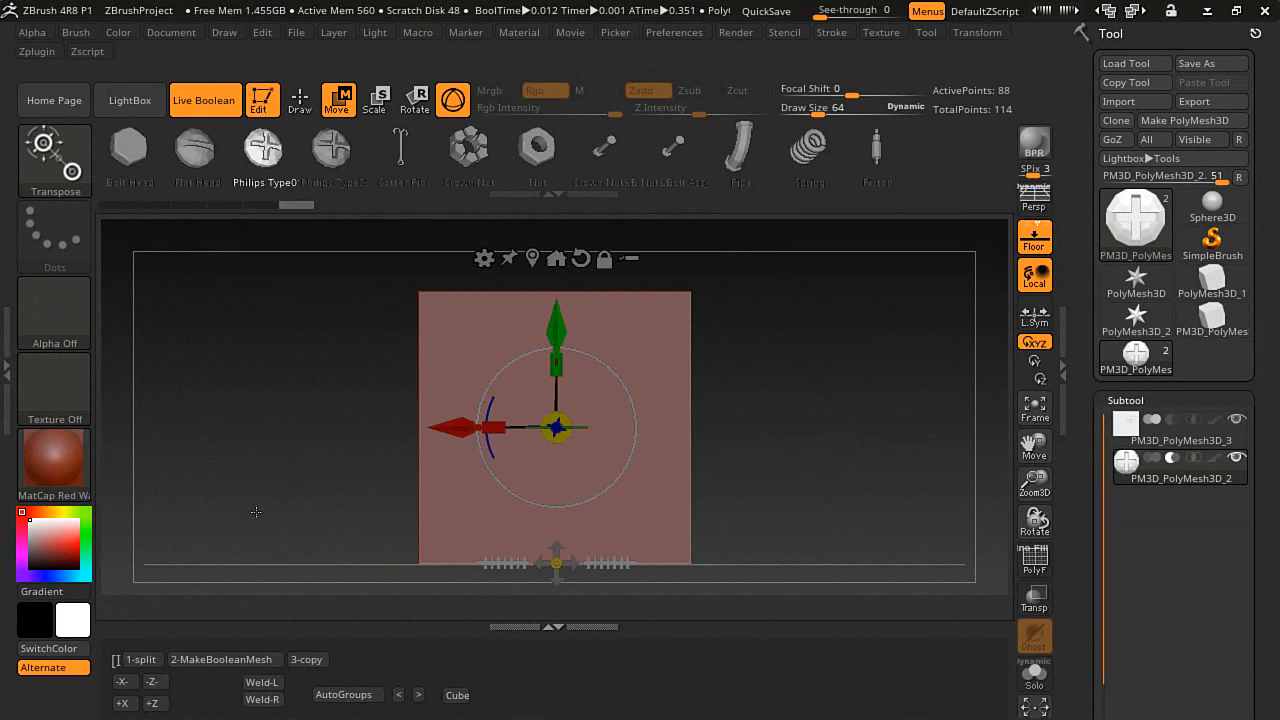
drag(267, 490, 378, 520)
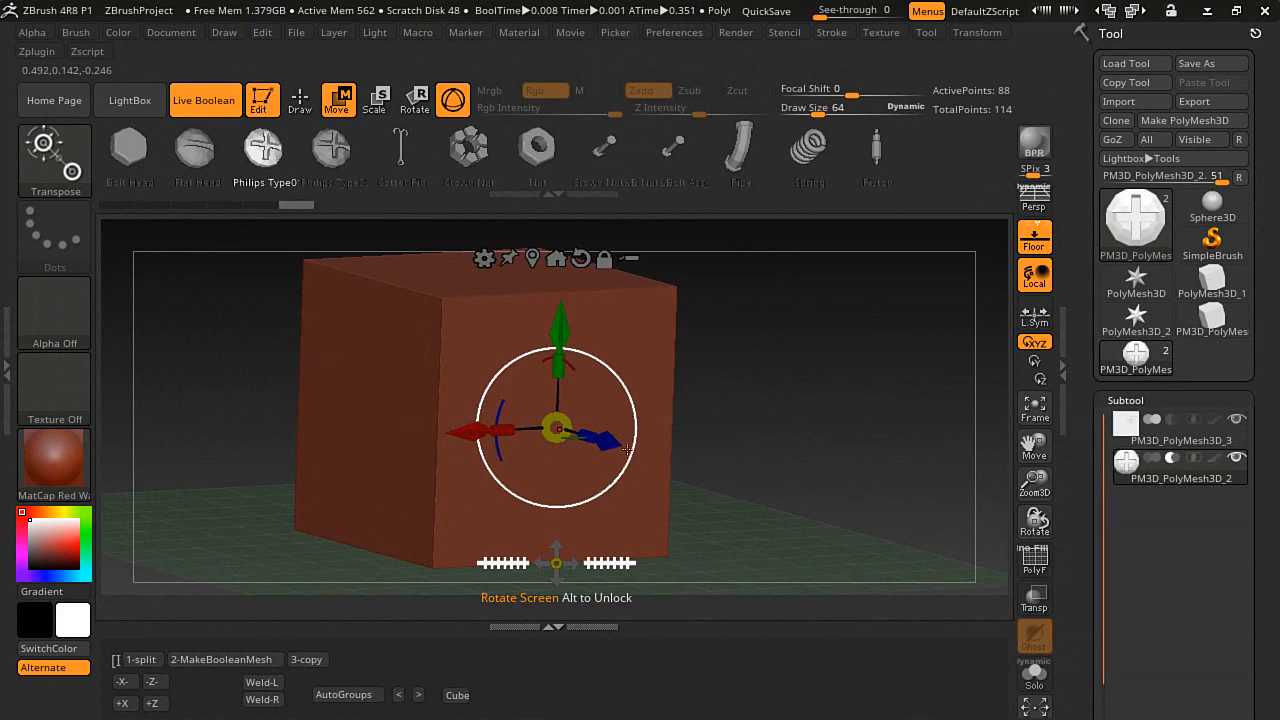
mouse_move(608, 441)
mouse_down()
mouse_move(681, 481)
mouse_move(665, 472)
mouse_up()
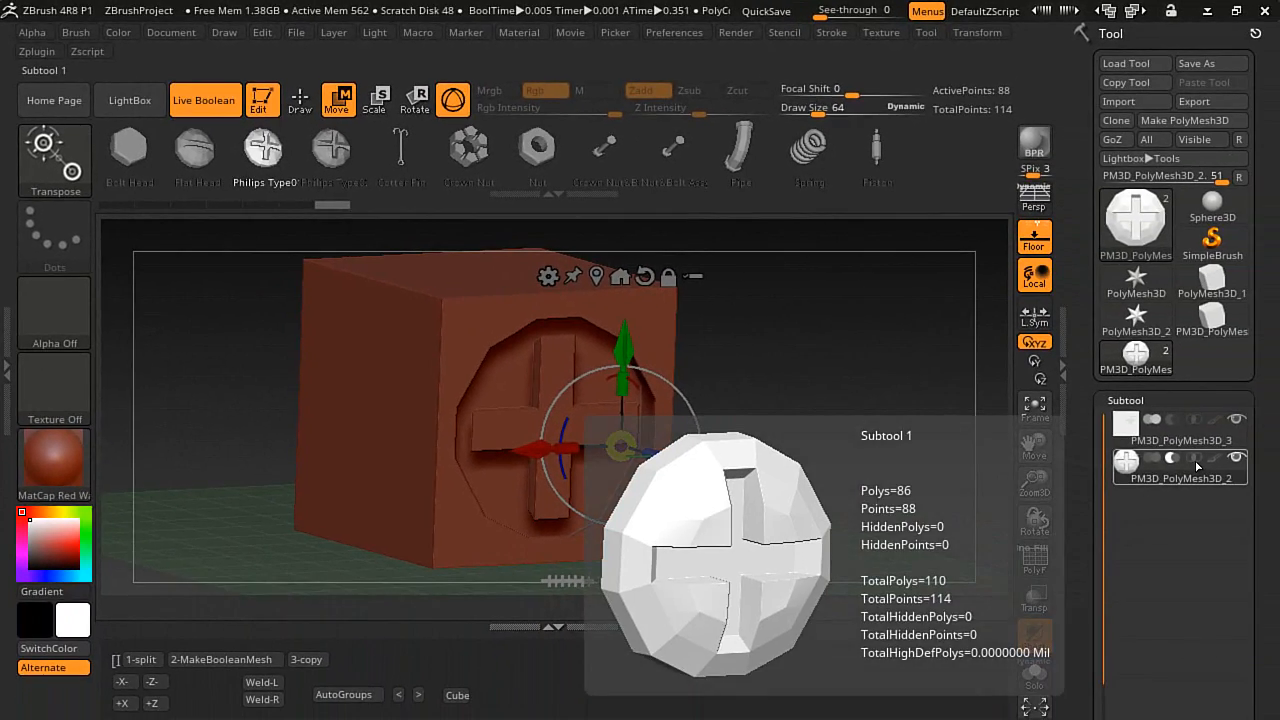
- Try the screw head subtool in intersection mode, shift it along Z, and set it back to subtraction
click(1266, 487)
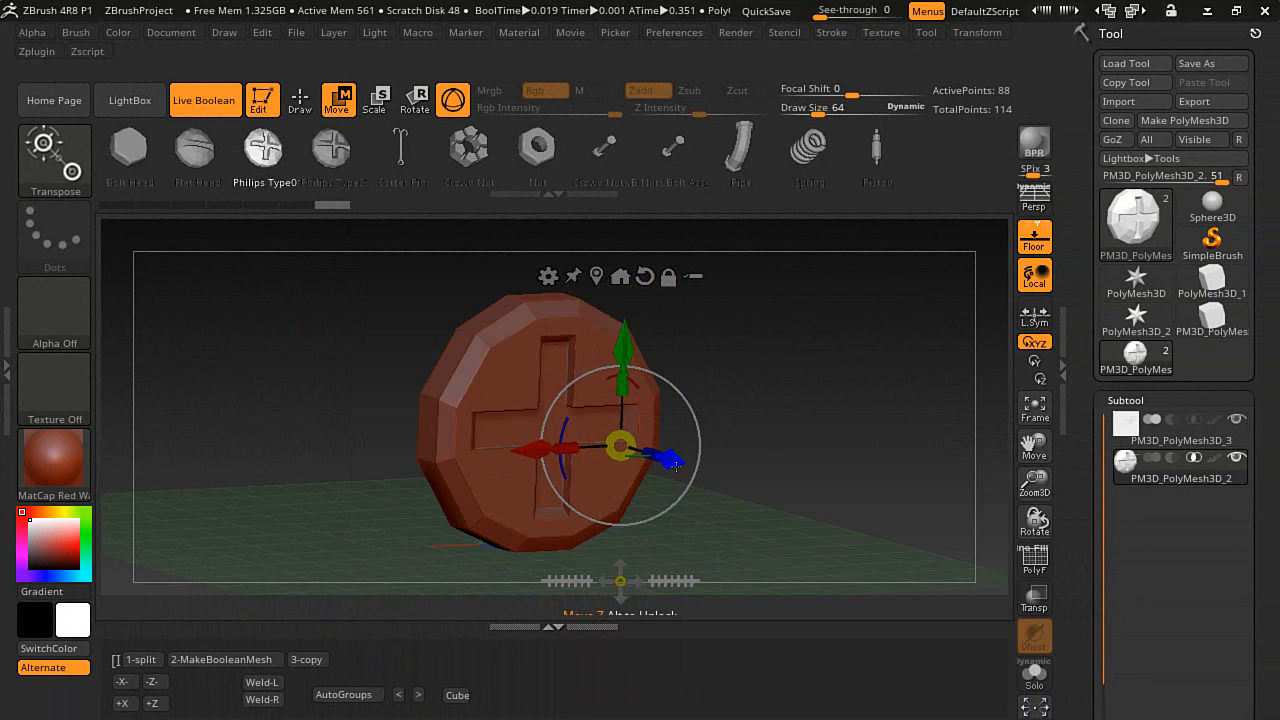
drag(676, 462, 645, 450)
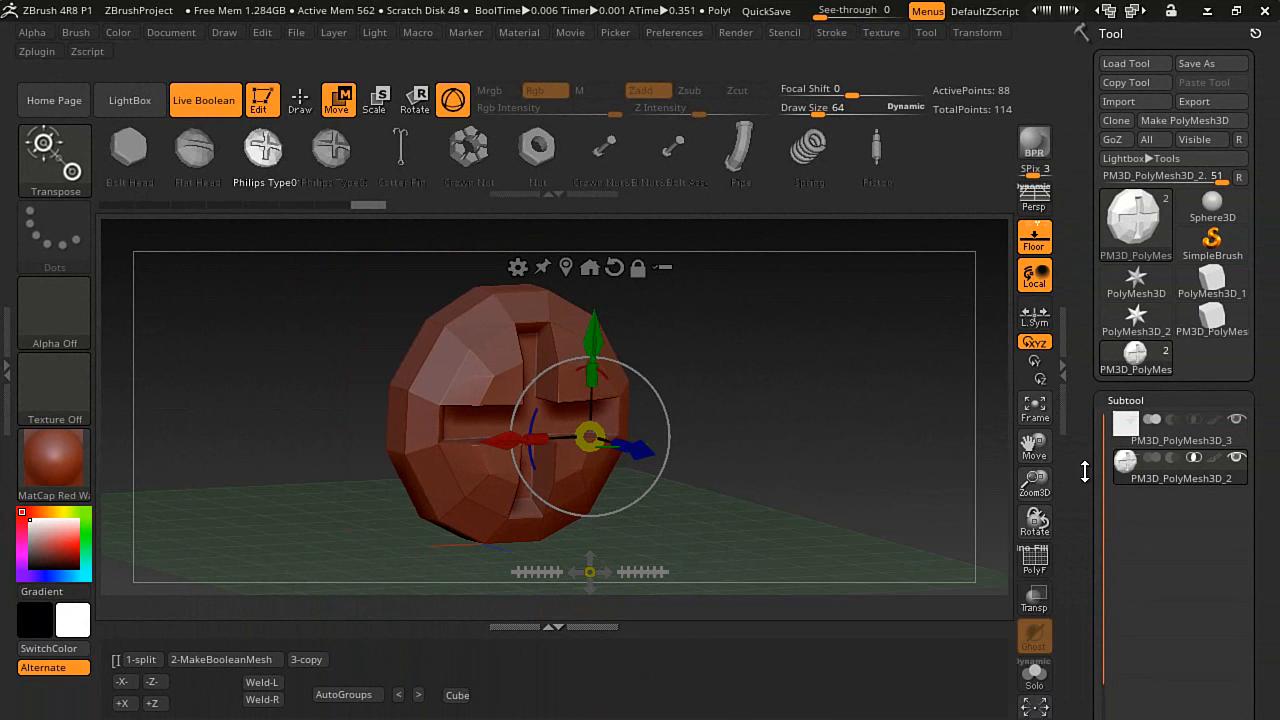
click(1174, 459)
- Move the subtracted screw head back and forth along Z to leave its cross shape recessed in the cube's front face
drag(672, 460, 687, 467)
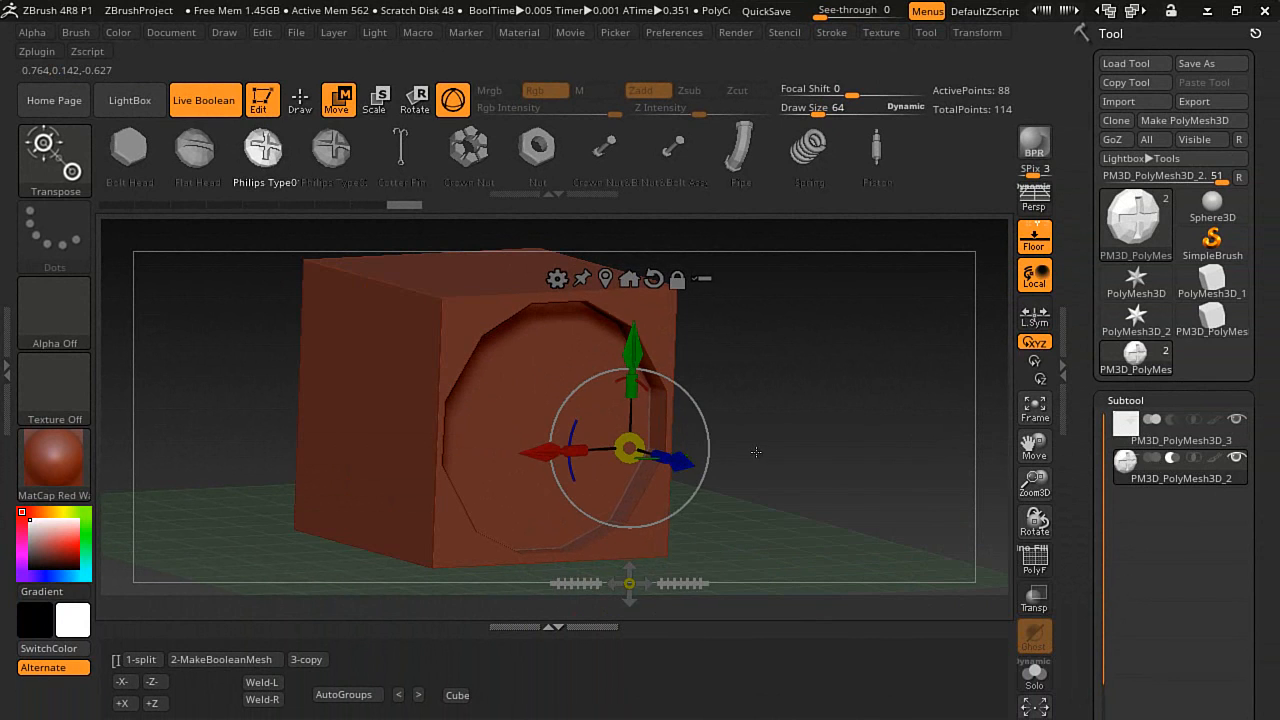
alt+drag(779, 437, 757, 343)
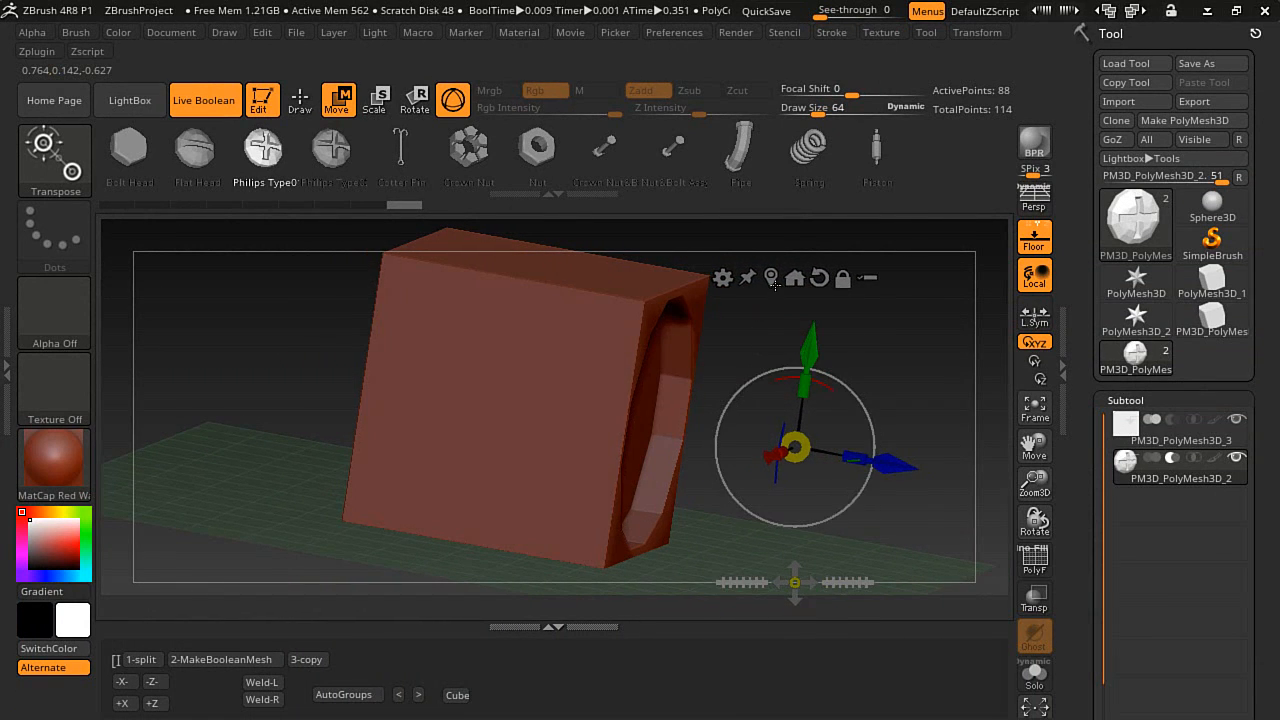
drag(890, 463, 564, 409)
drag(760, 430, 868, 444)
drag(569, 411, 583, 394)
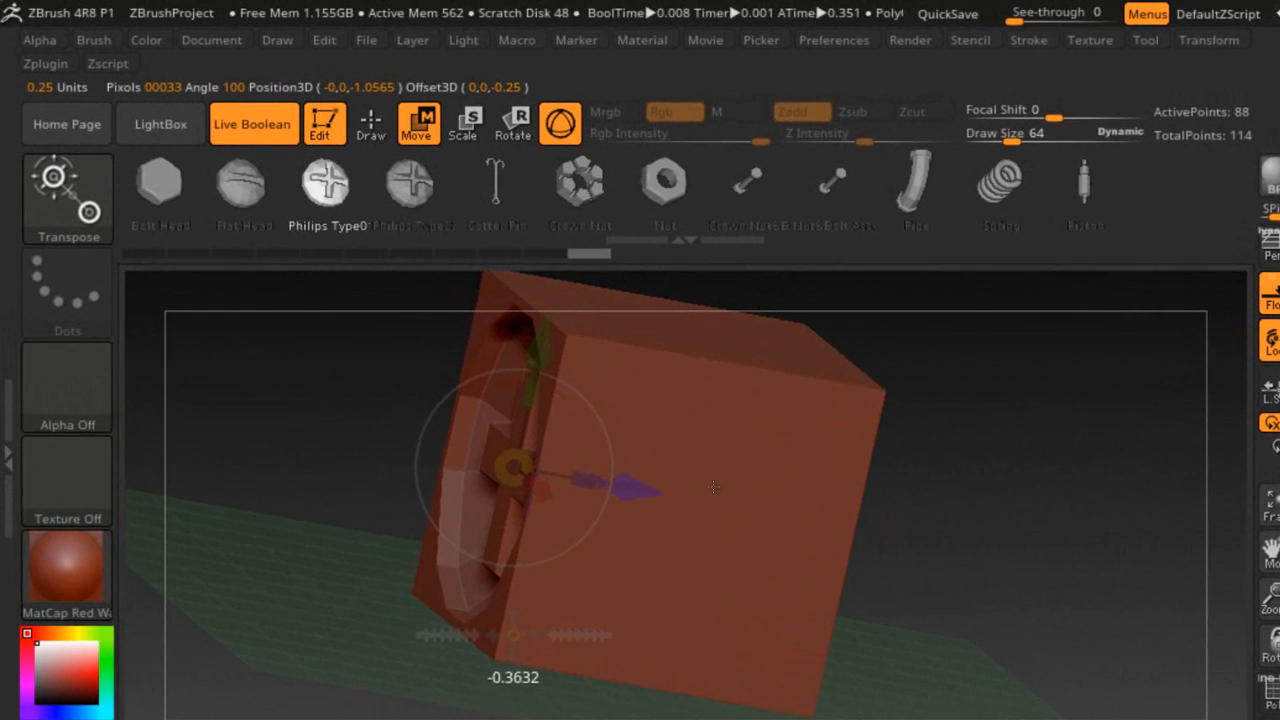
drag(713, 487, 714, 486)
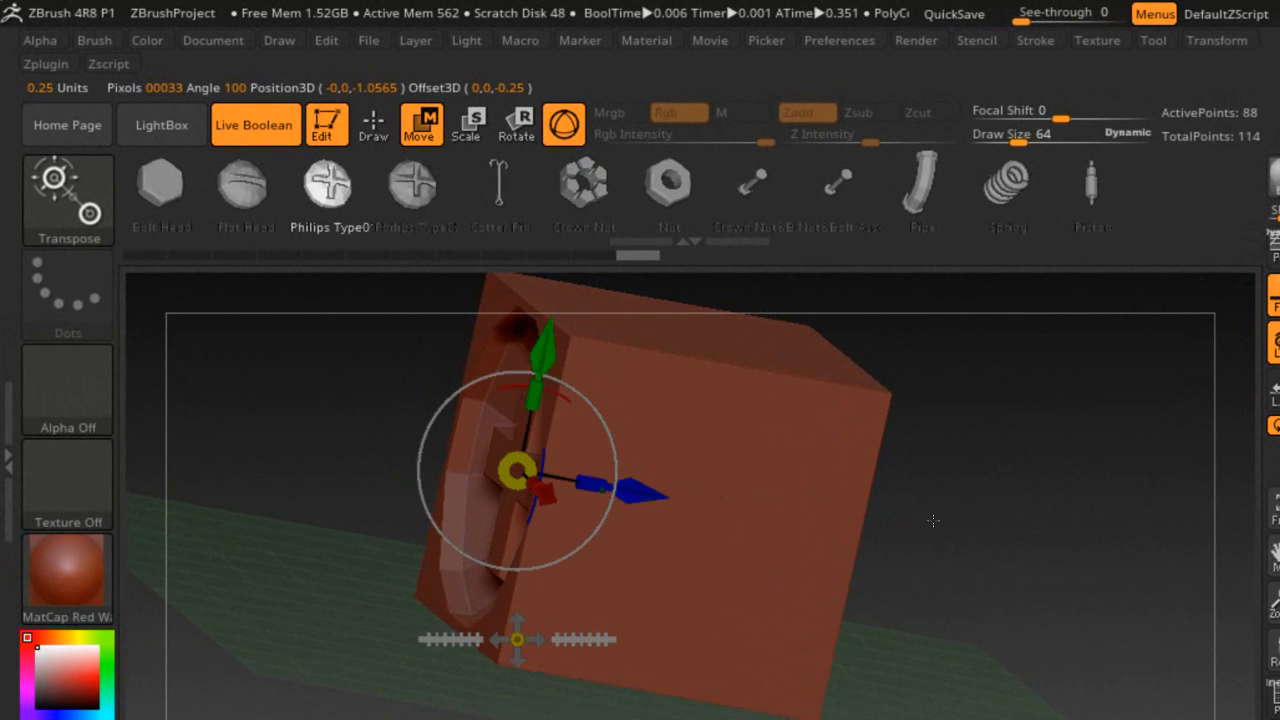
- Turn on transparency to show the subtracted screw head inside the cube
drag(925, 517, 938, 520)
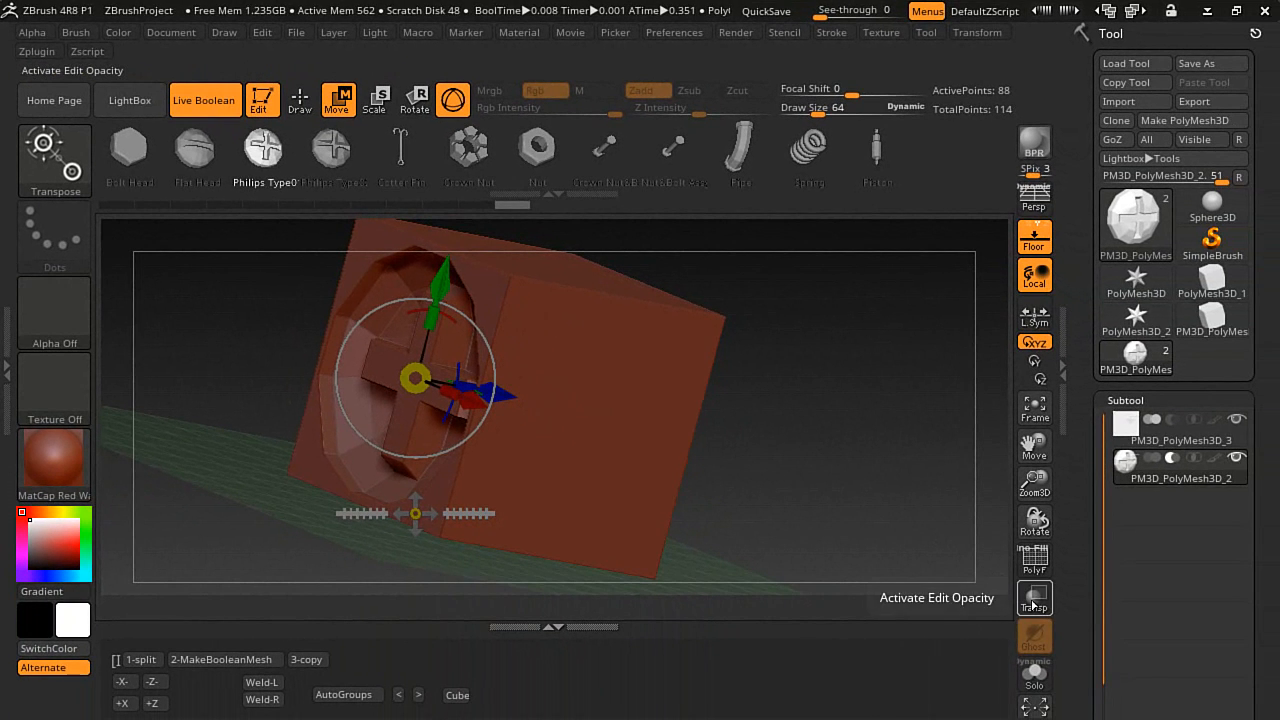
click(1034, 600)
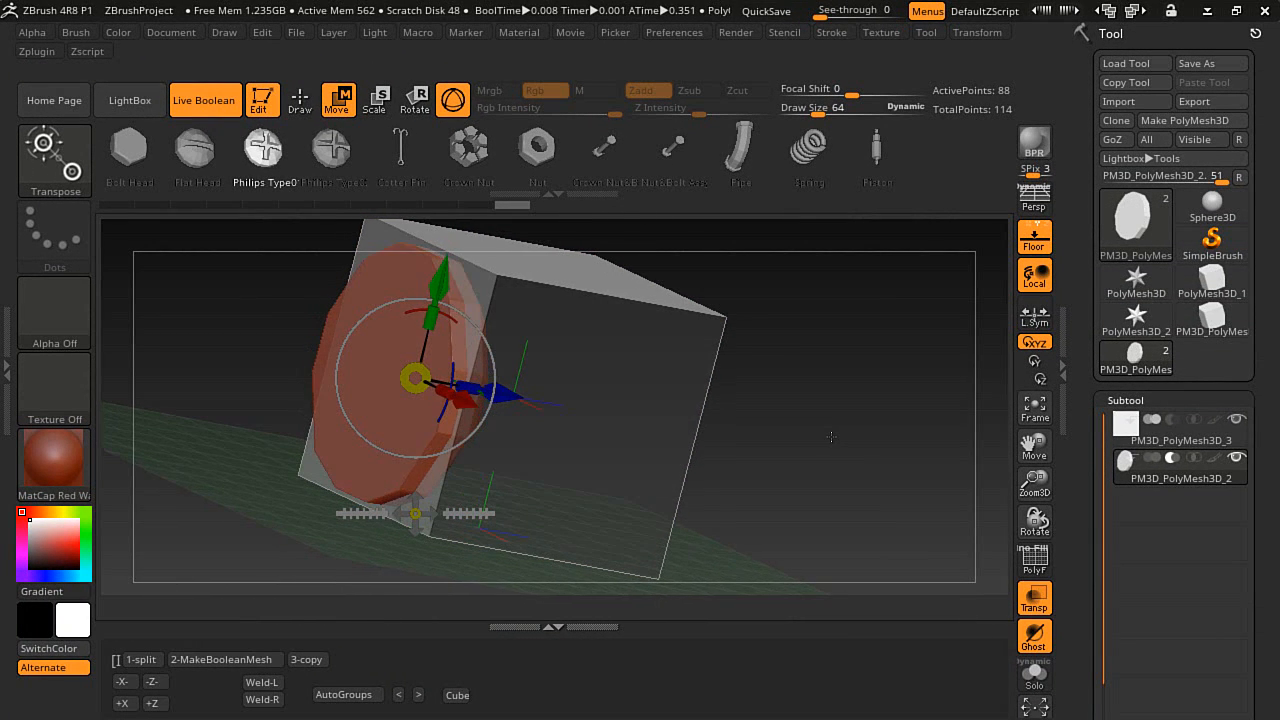
- Move the subtracted screw head along Z until its flat side is flush with the cube's front face, and turn off transparency
shift+drag(831, 437, 798, 430)
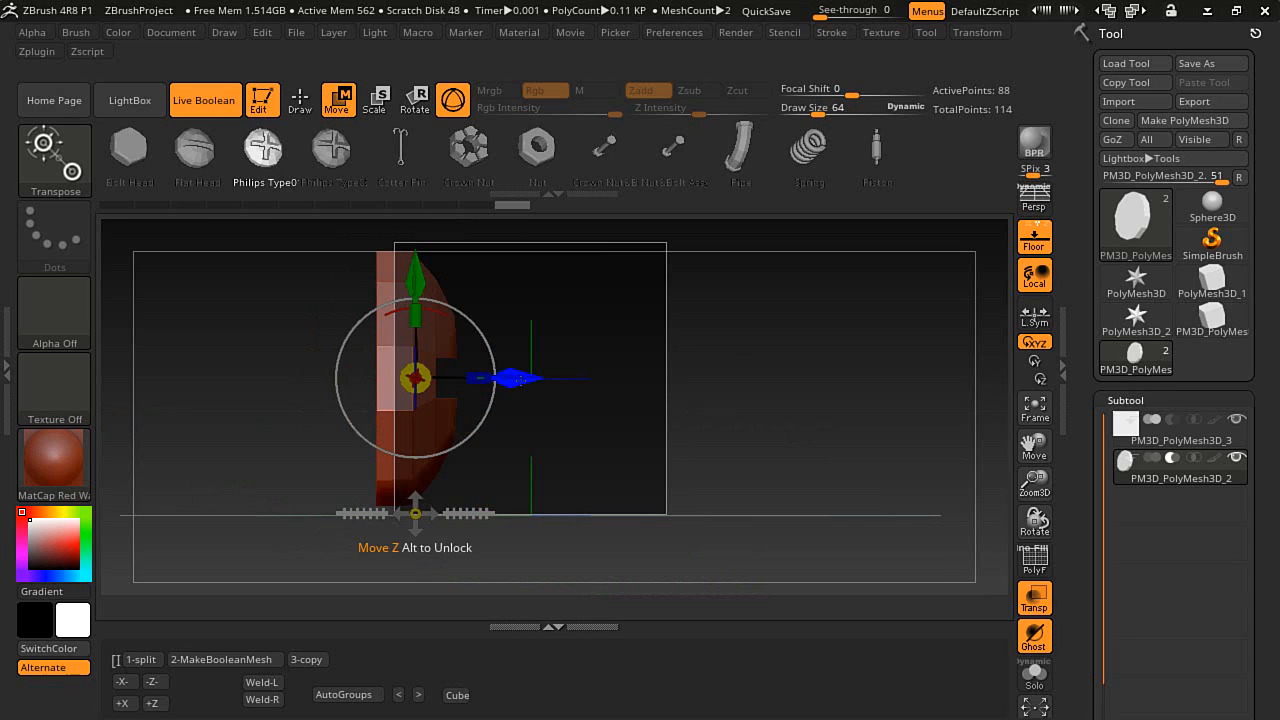
drag(530, 389, 543, 383)
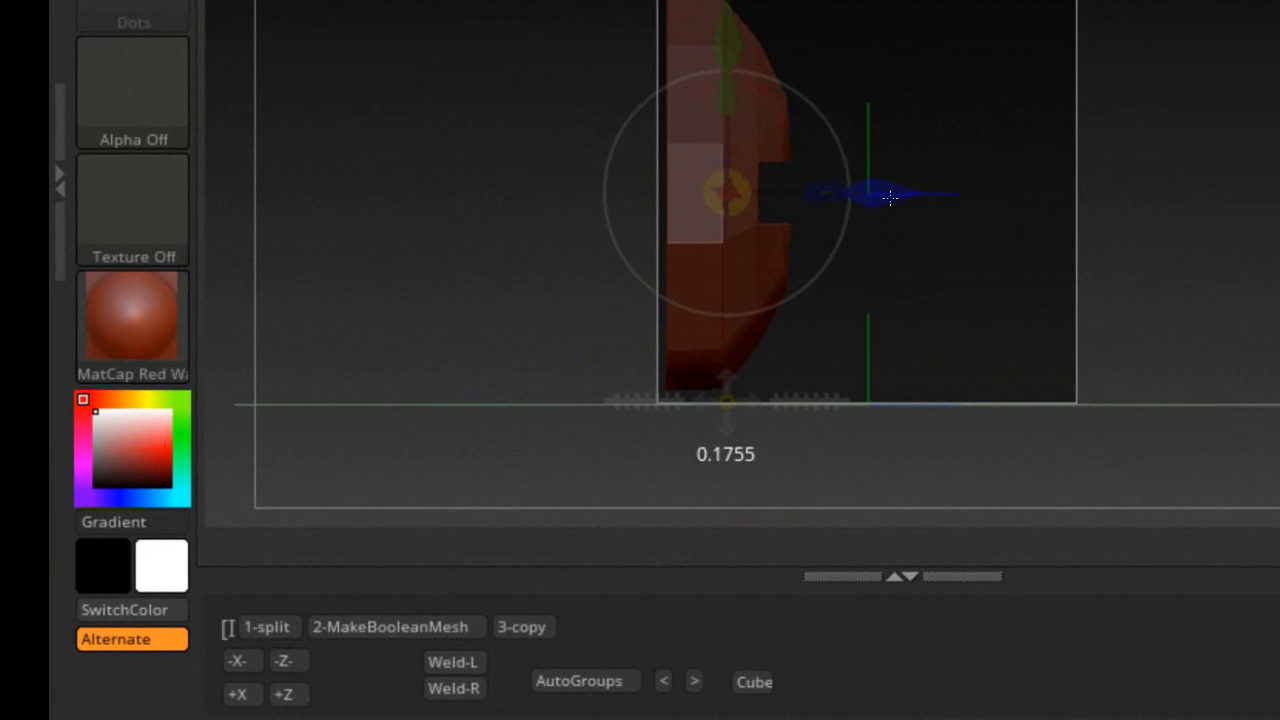
drag(890, 198, 890, 198)
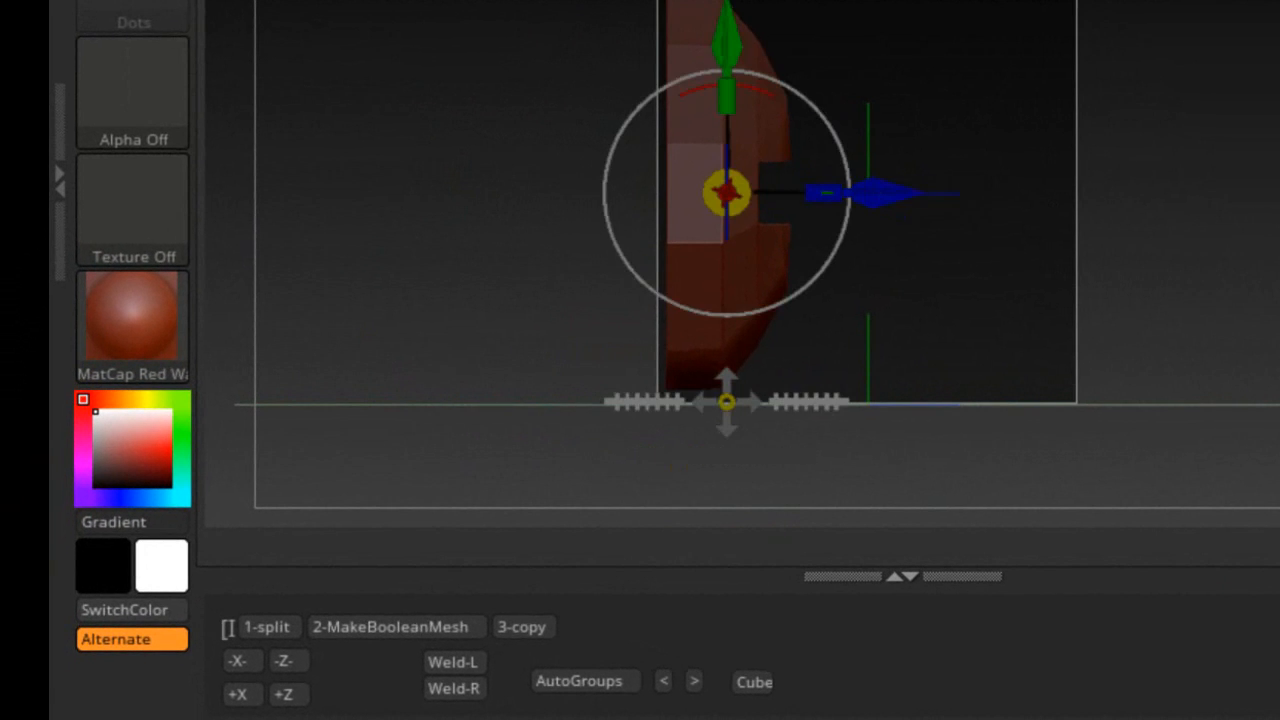
drag(1180, 300, 1235, 312)
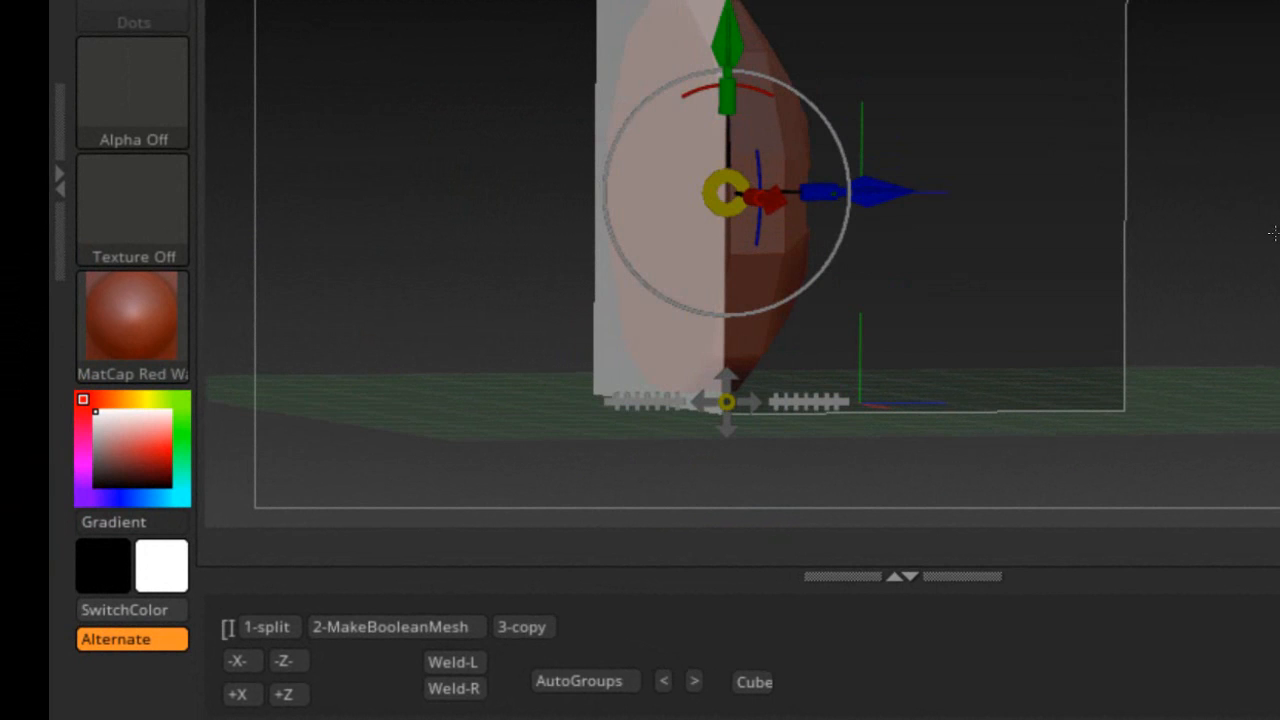
drag(1274, 233, 1268, 233)
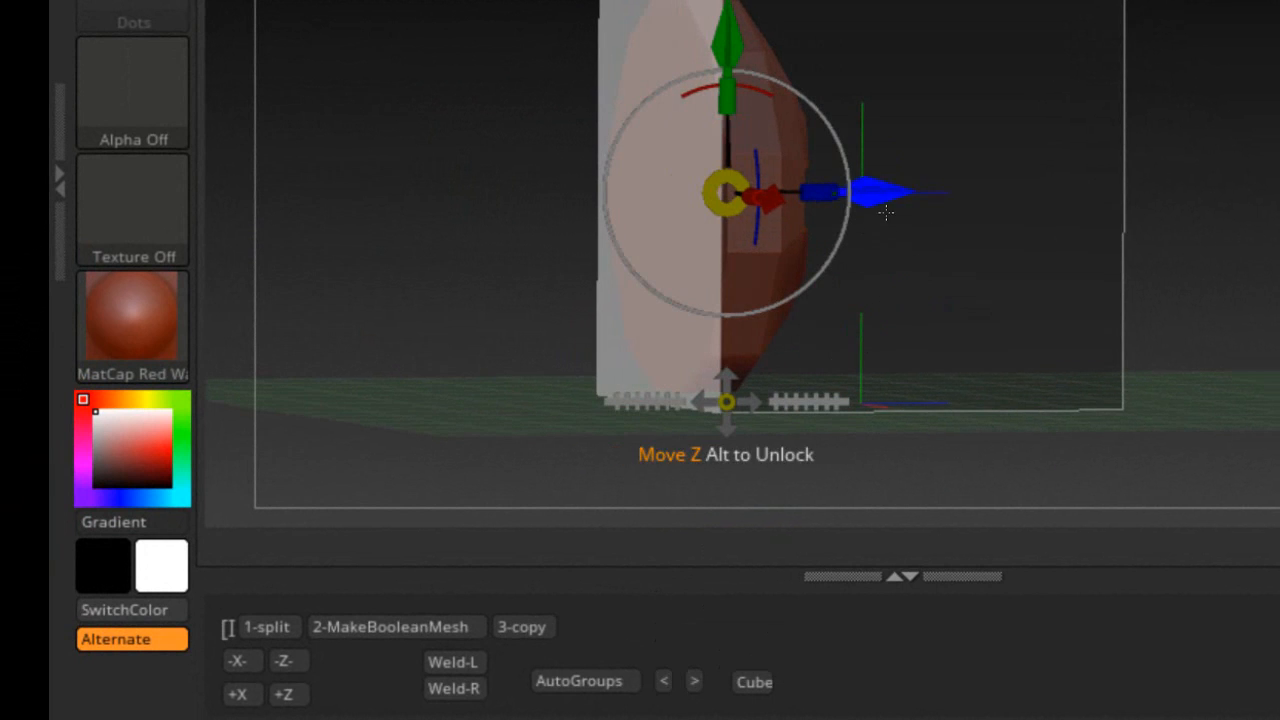
mouse_move(882, 193)
mouse_down()
mouse_move(866, 196)
mouse_move(880, 195)
mouse_up()
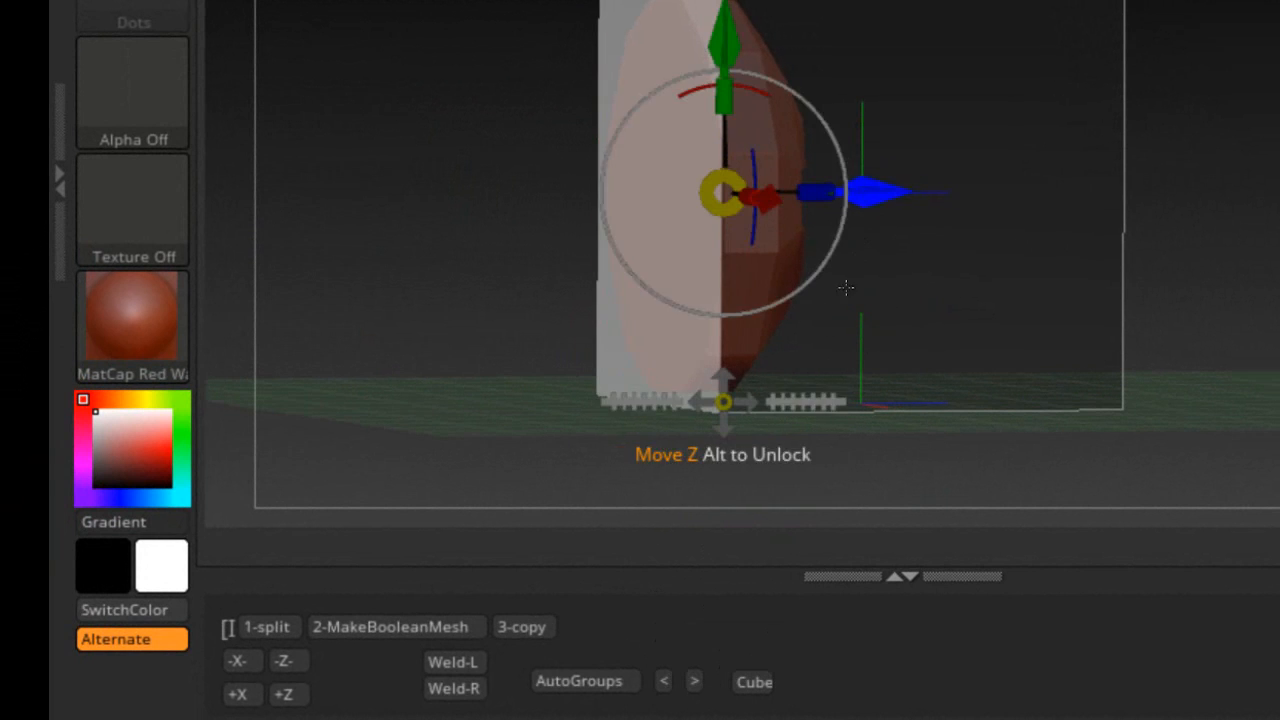
click(663, 682)
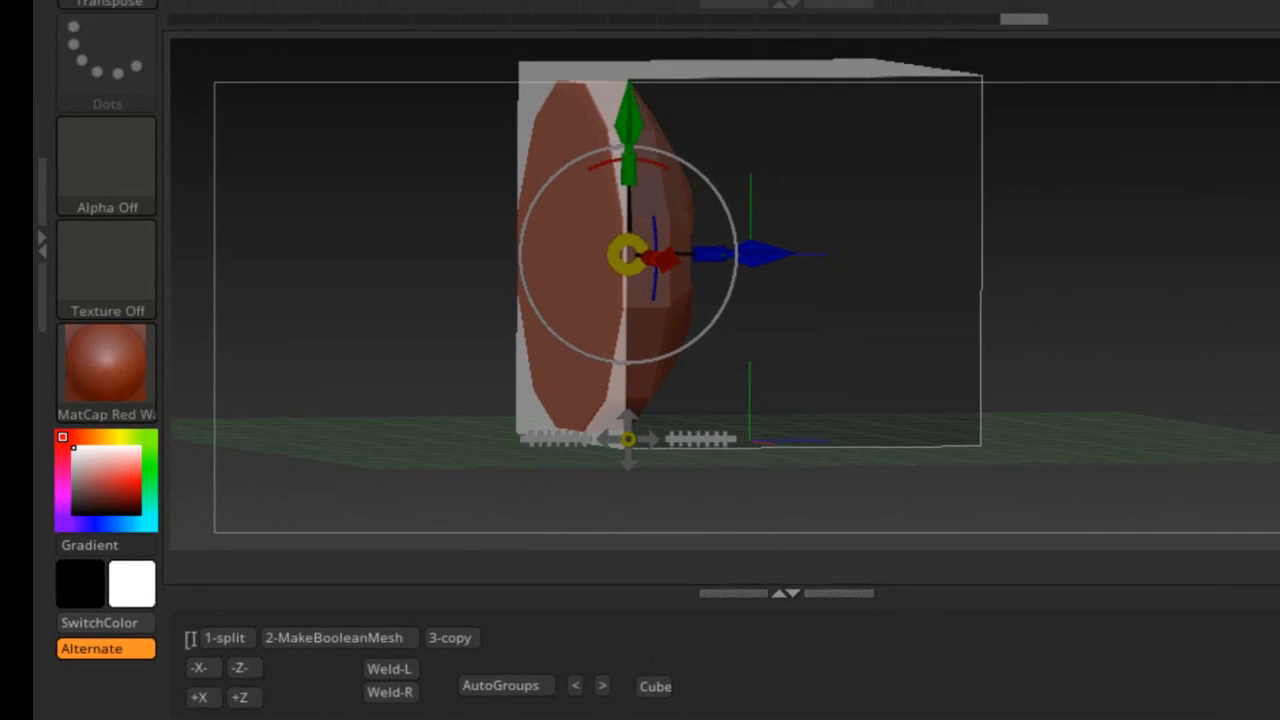
click(1034, 600)
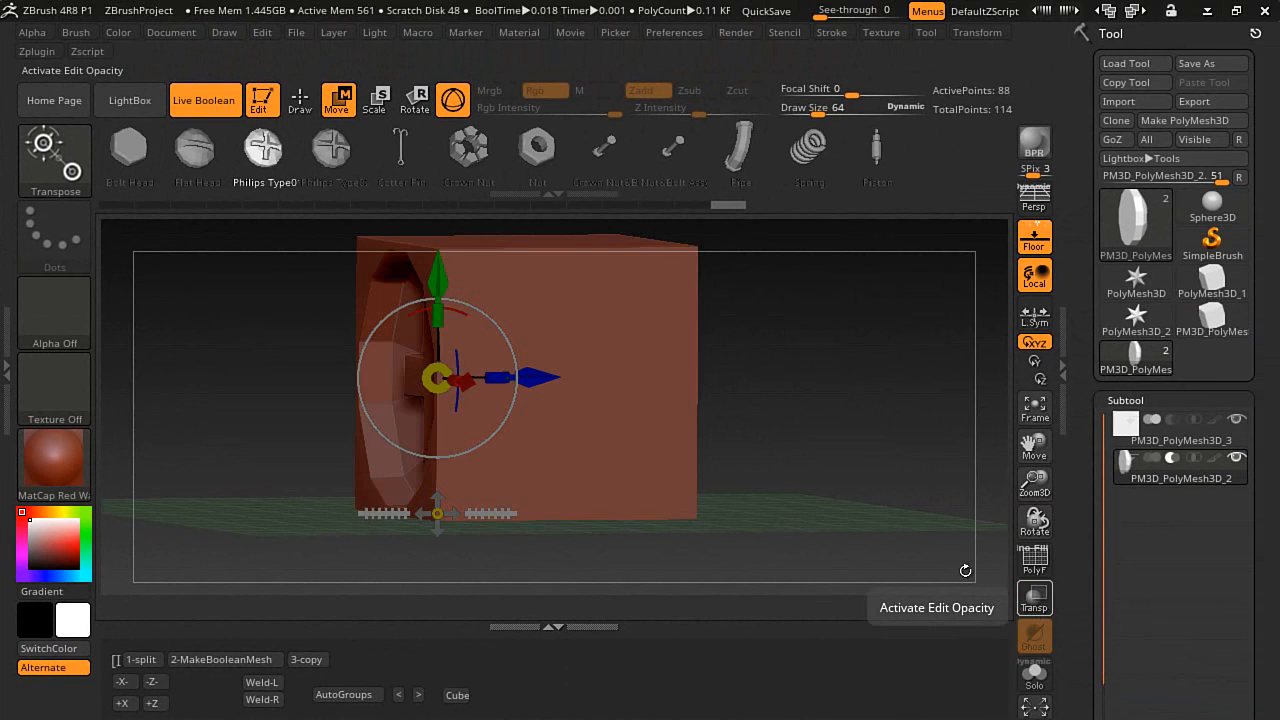
drag(854, 448, 782, 457)
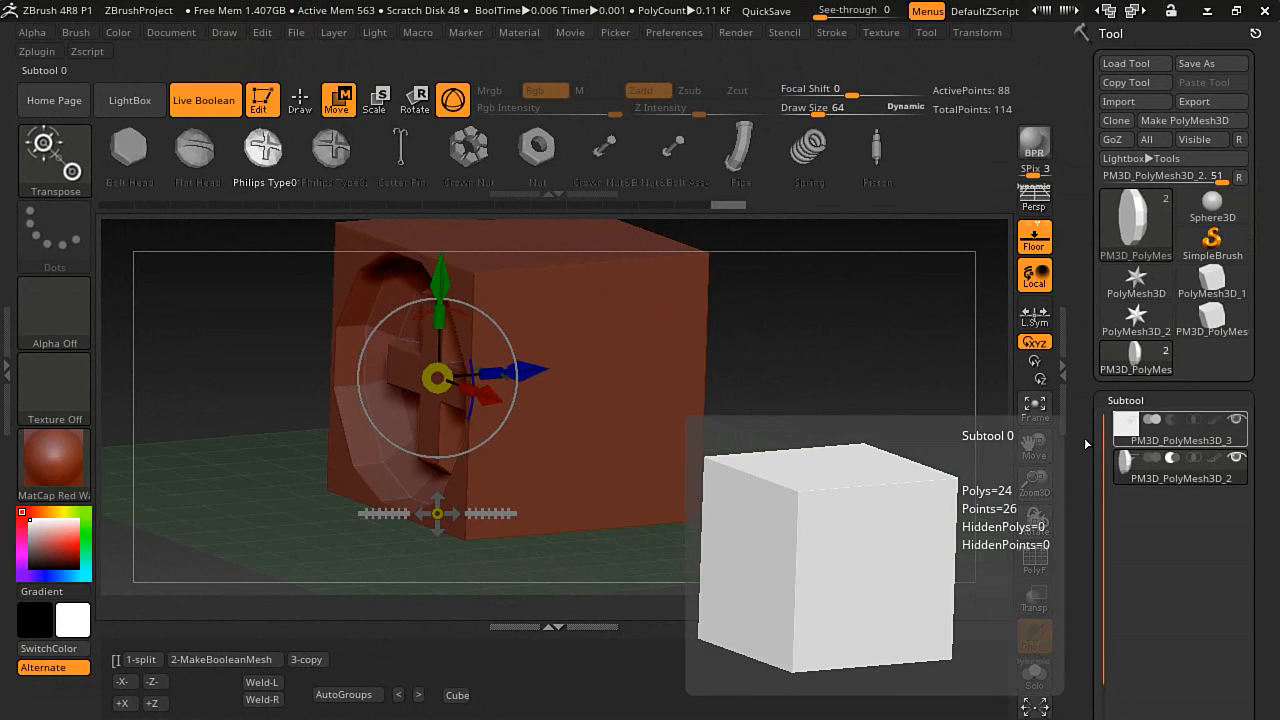
- Make a Boolean mesh from the cube and screw head, and hide the cube's outer polygroup to isolate the recess
click(228, 659)
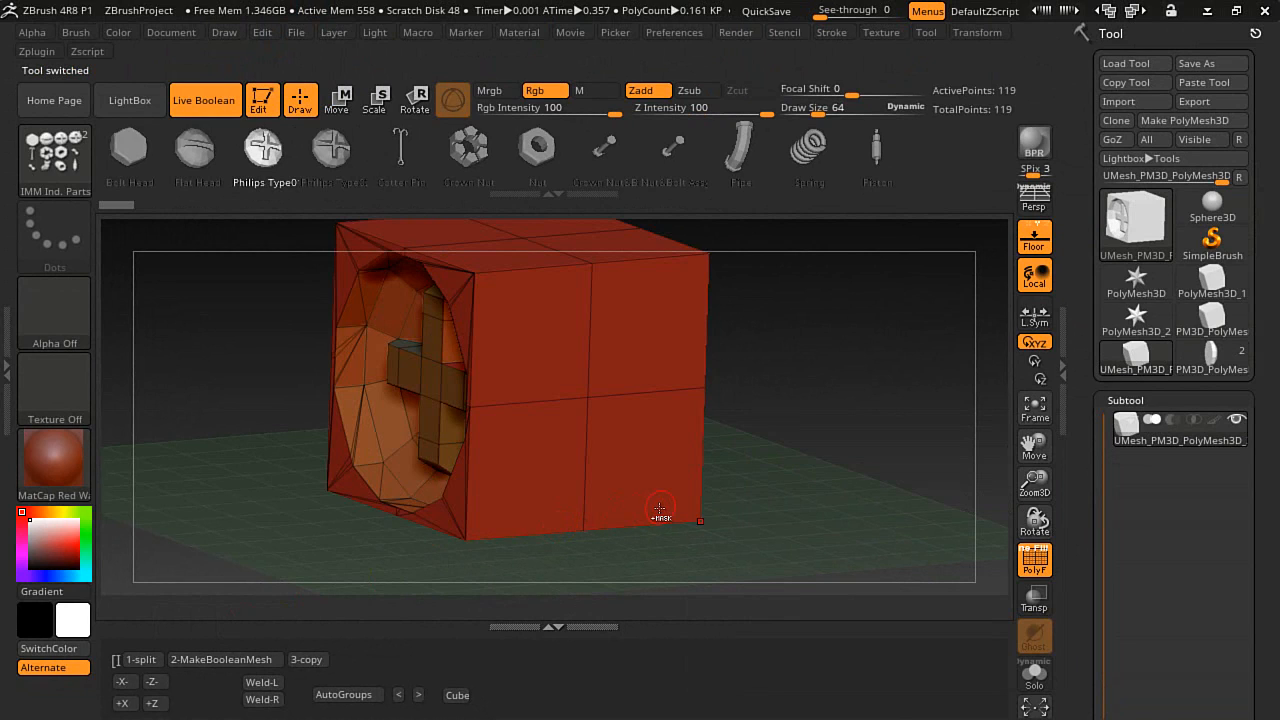
ctrl+shift+click(596, 398)
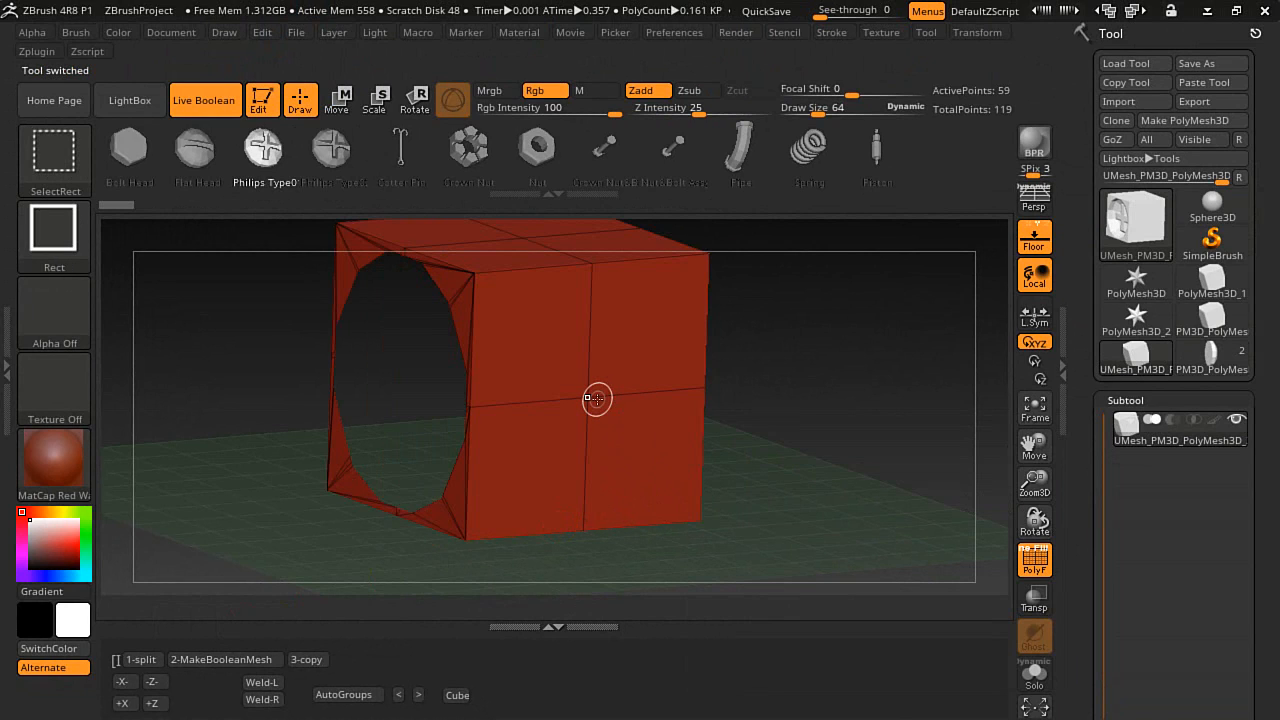
ctrl+shift+click(596, 398)
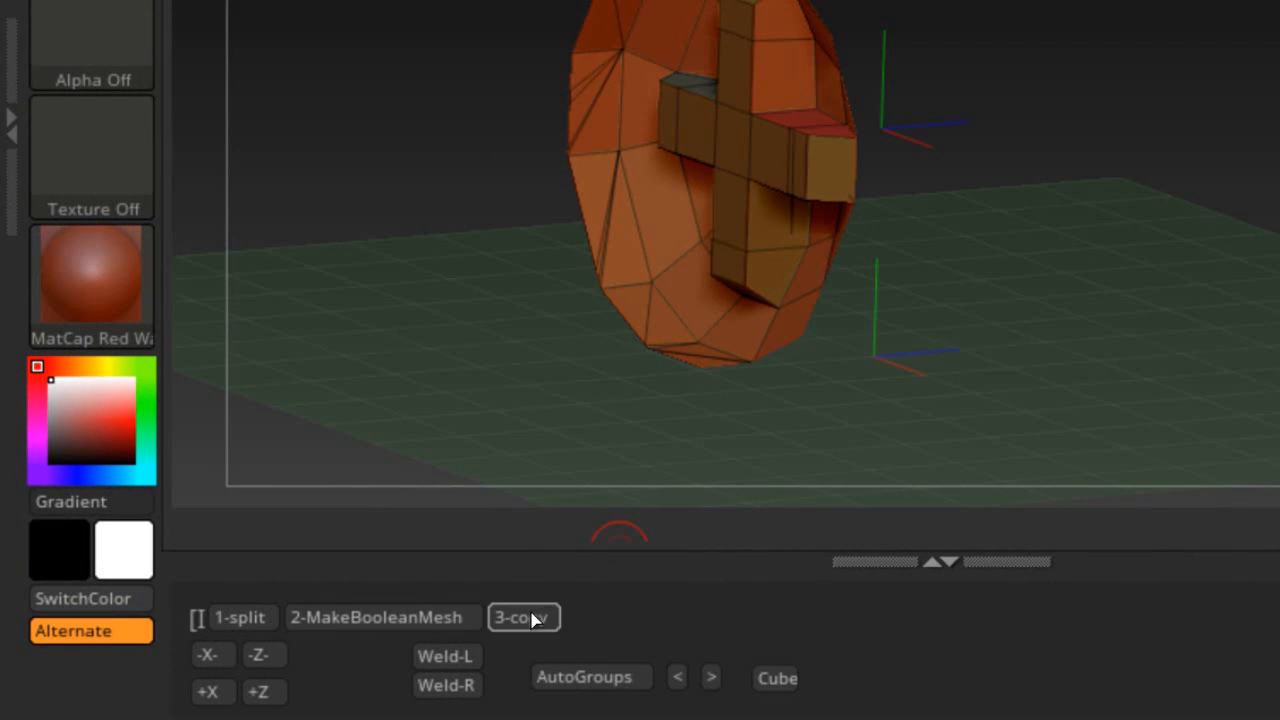
- Copy the isolated recess into its own mesh with the script and extend it along Z into a cylinder
click(531, 619)
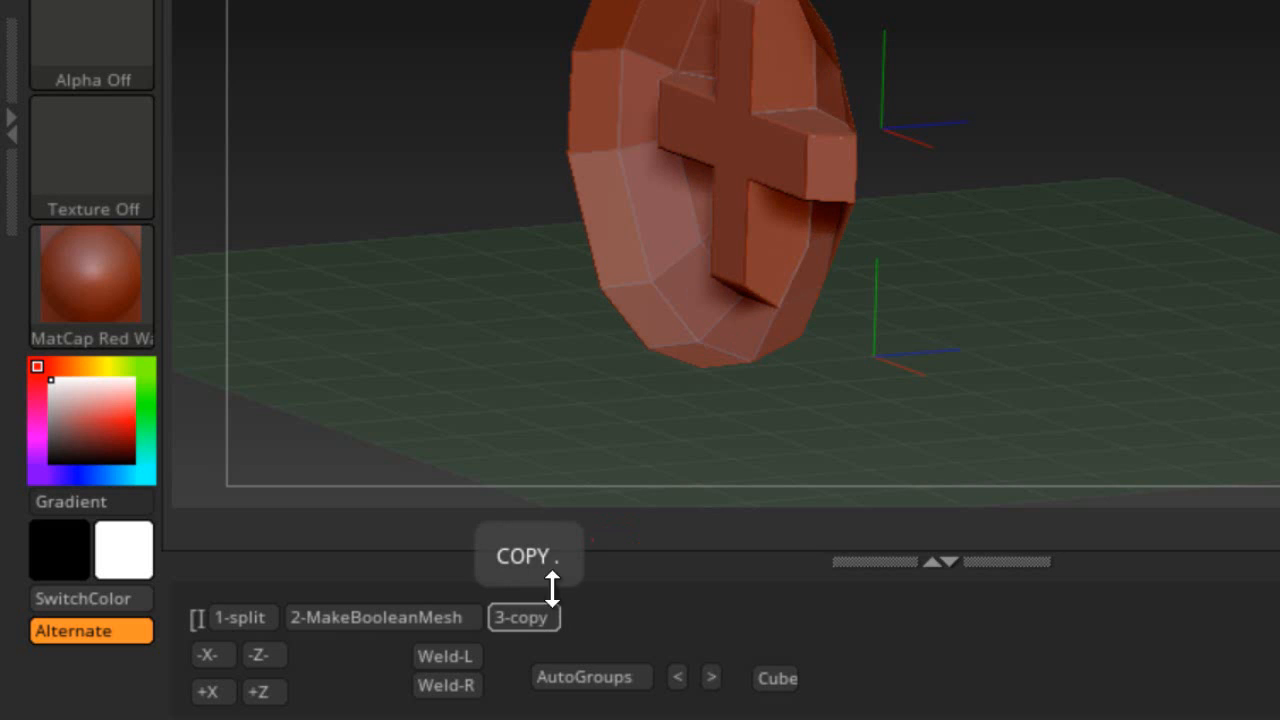
click(222, 664)
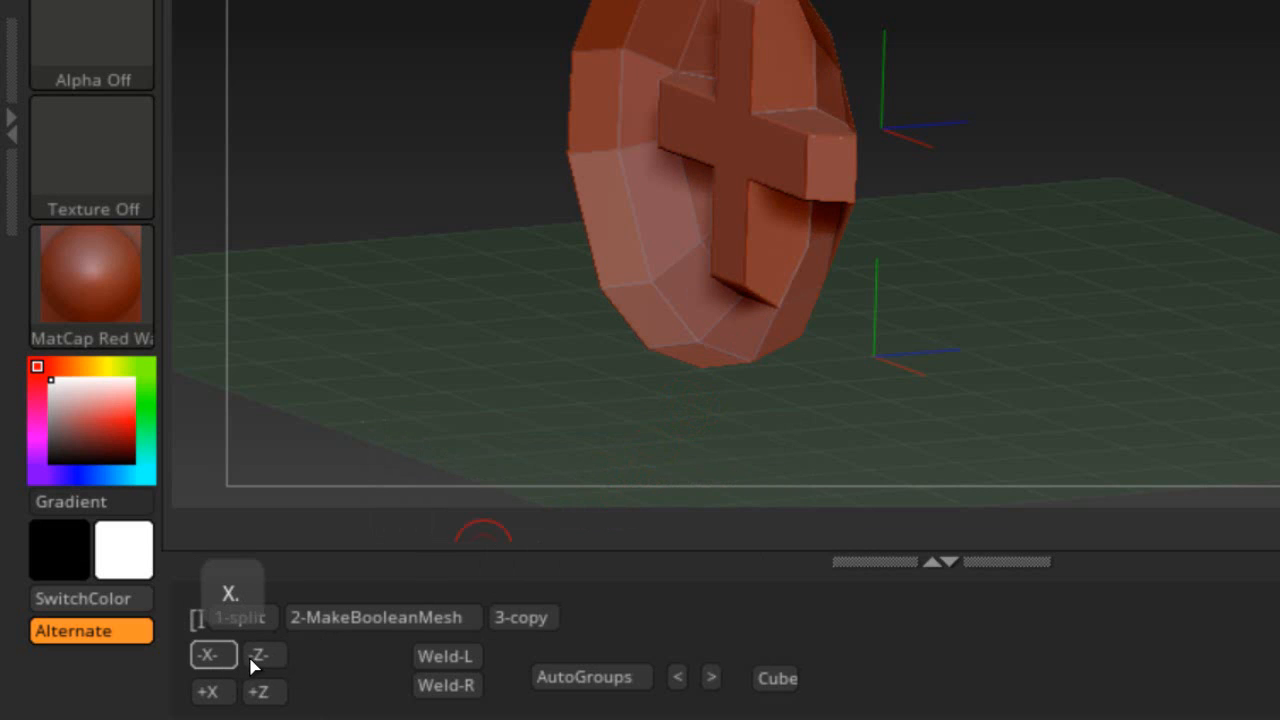
click(260, 658)
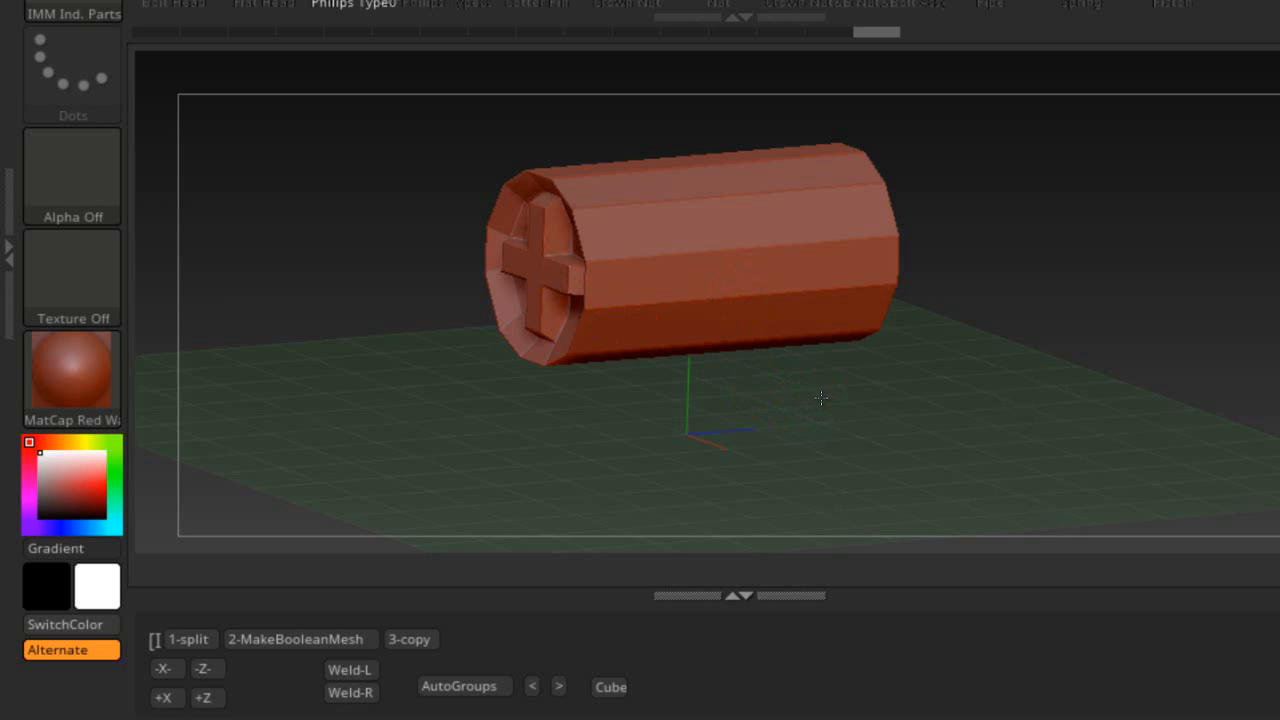
- Weld the cylinder with the script's left-side Weld-L option and check its recessed end
drag(821, 398, 810, 424)
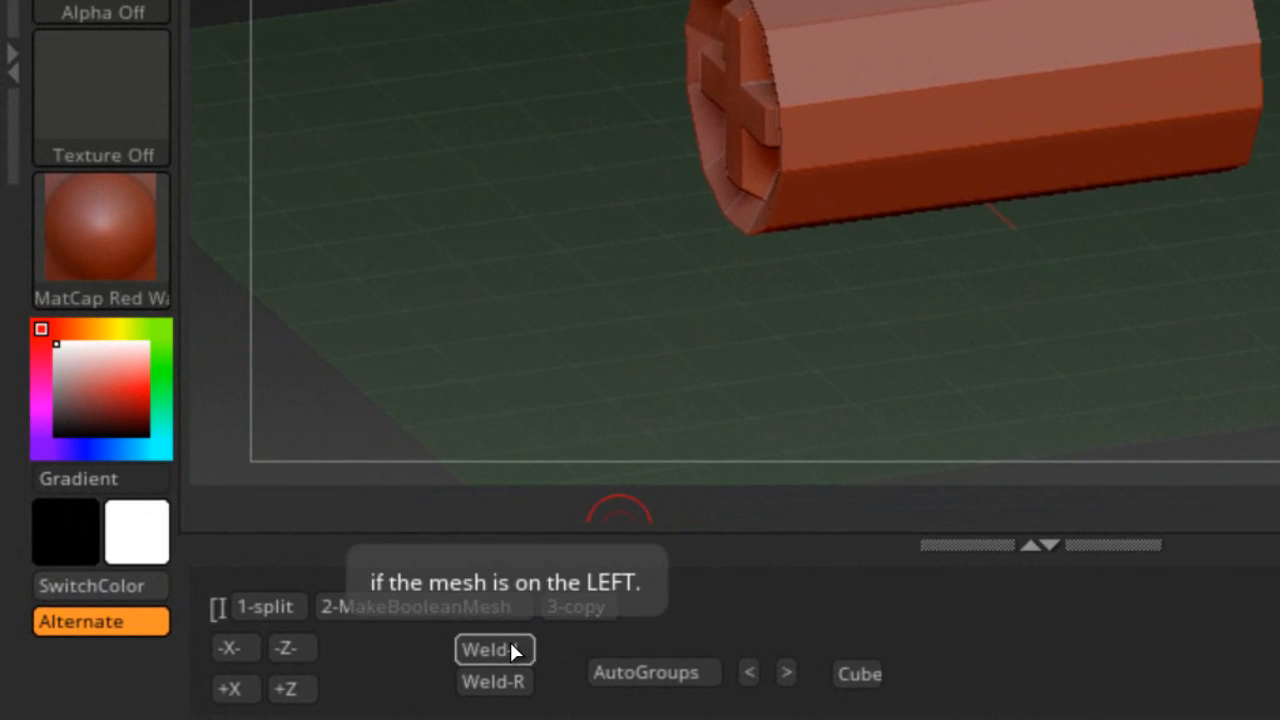
click(510, 650)
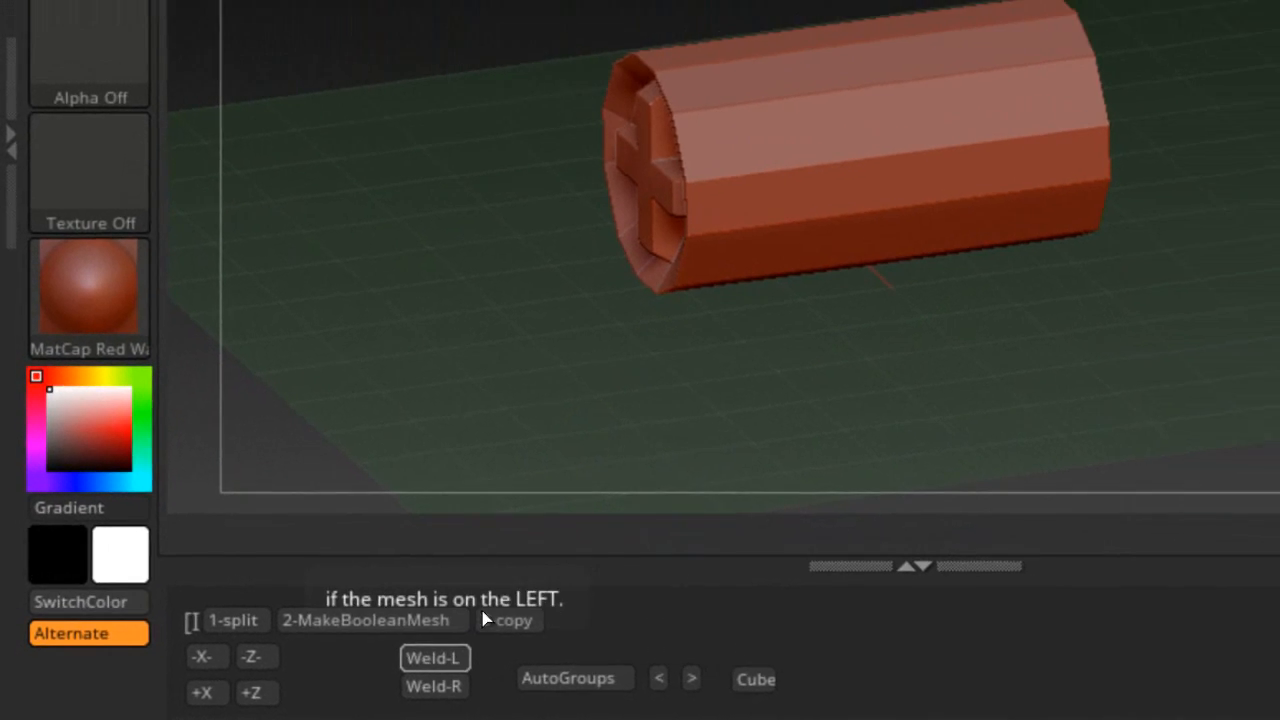
drag(697, 429, 672, 436)
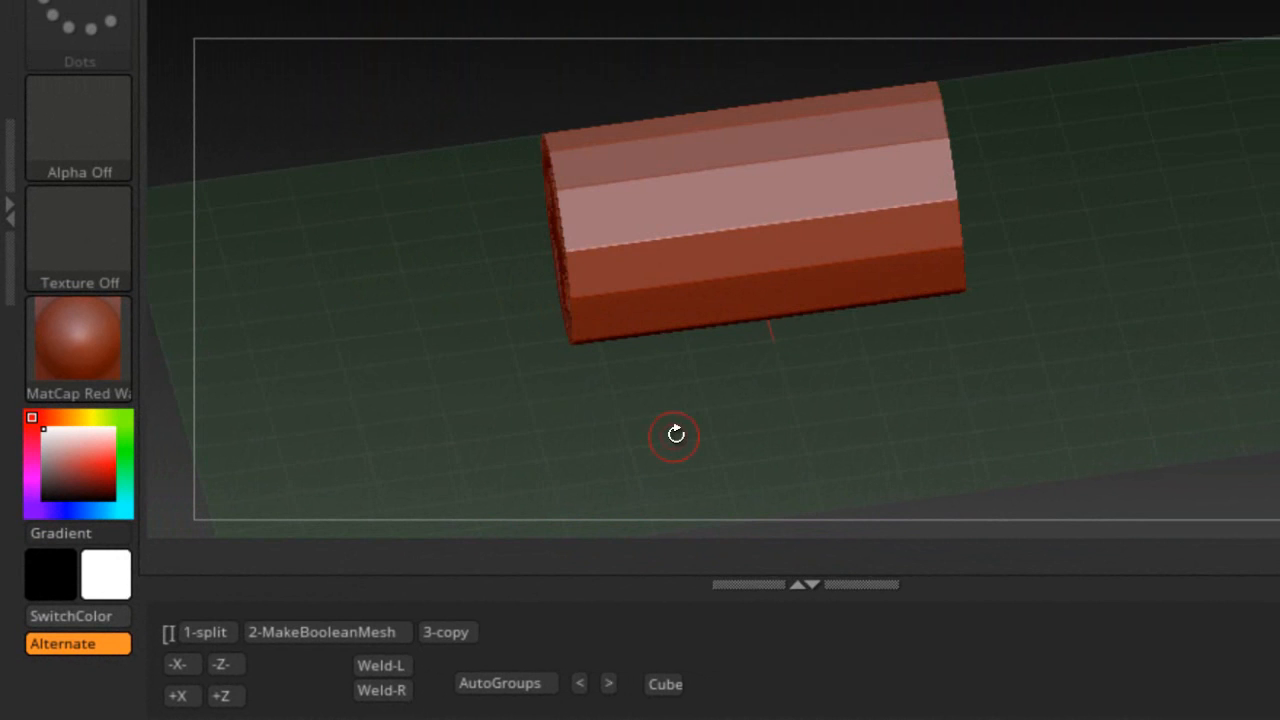
drag(795, 403, 849, 391)
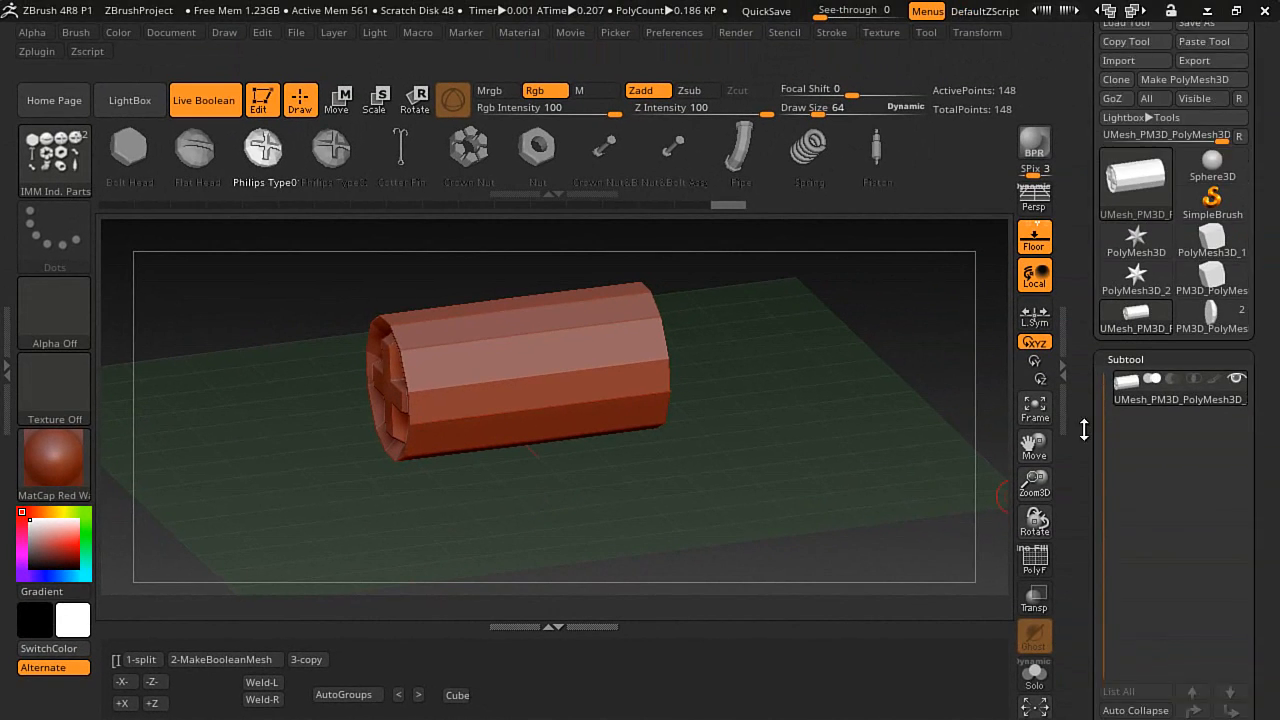
- Duplicate the welded cylinder subtool and show only the duplicate in Solo mode
drag(1084, 429, 1086, 358)
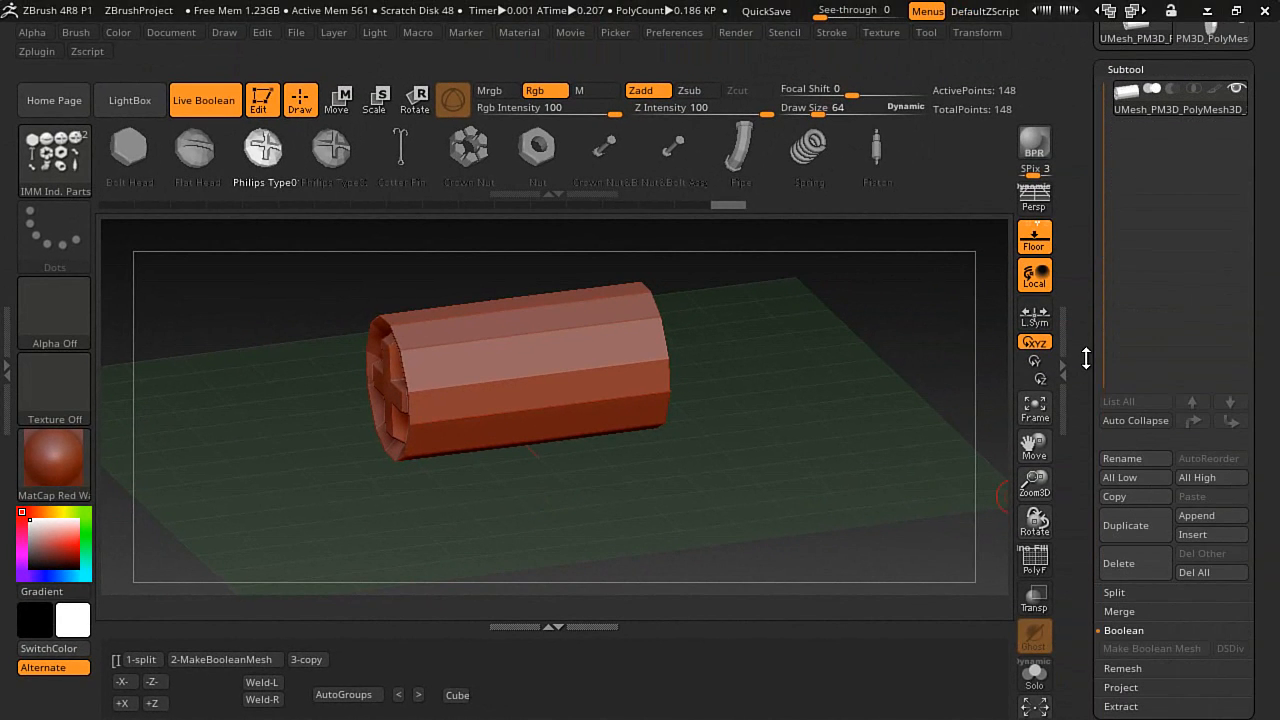
click(1135, 527)
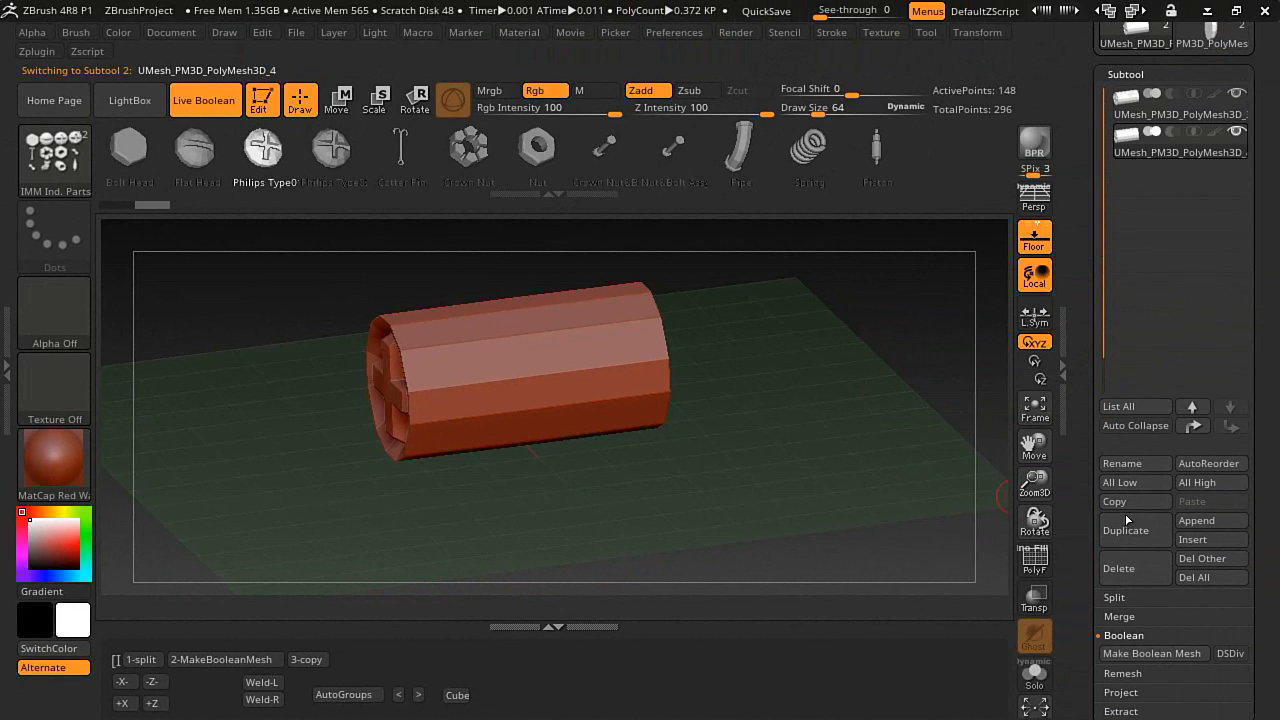
click(1040, 685)
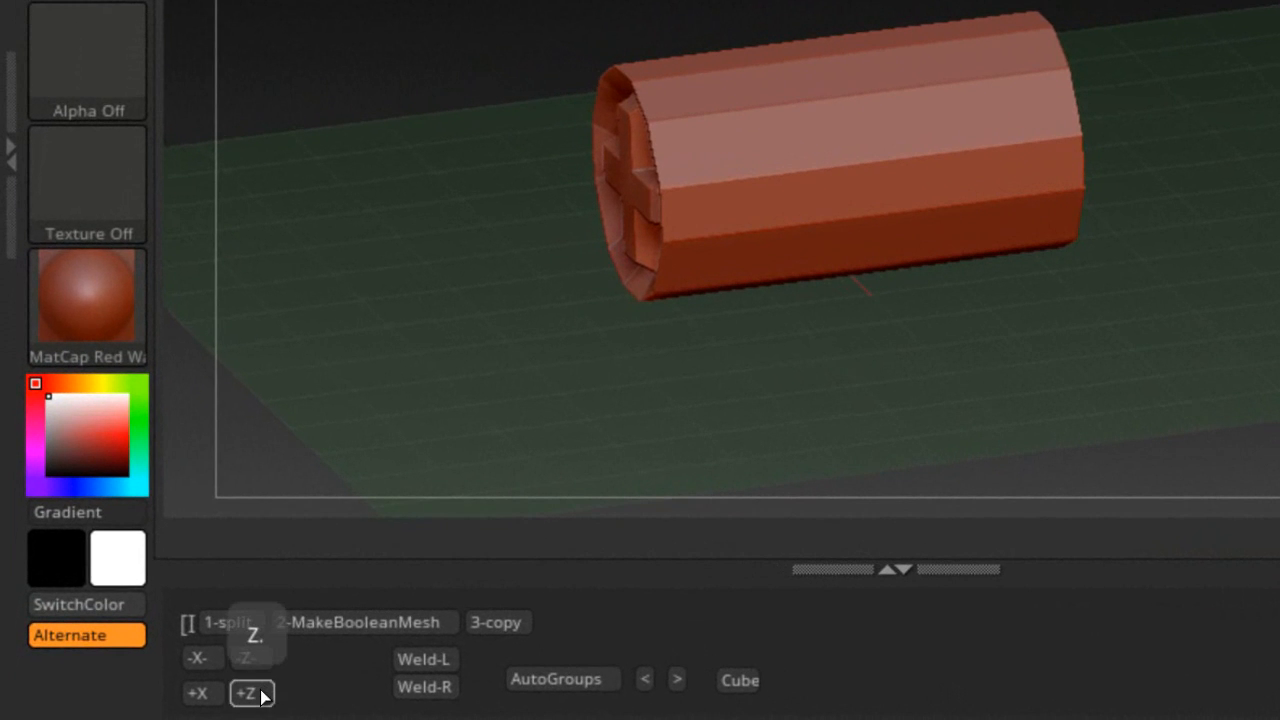
- Mirror the duplicate cylinder along Z and weld it with the script's Weld-R option
click(252, 693)
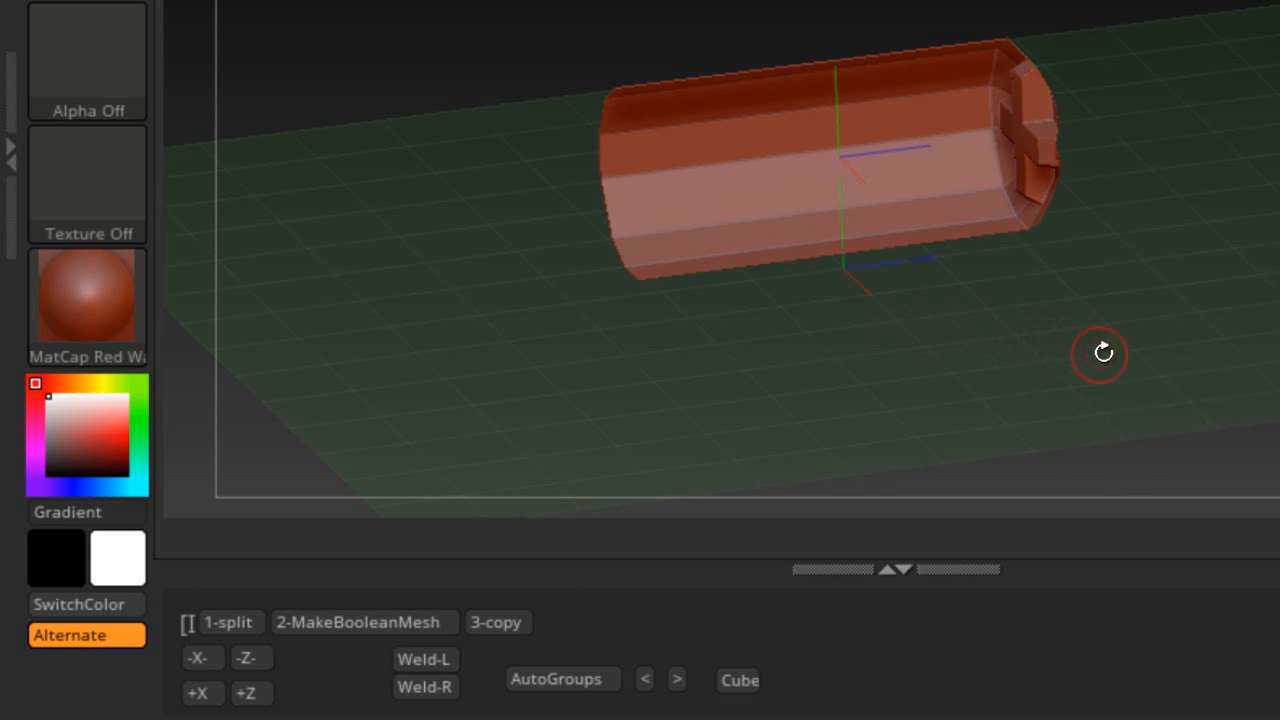
mouse_move(1103, 354)
mouse_down()
mouse_move(1087, 374)
mouse_move(1126, 371)
mouse_move(1103, 379)
mouse_up()
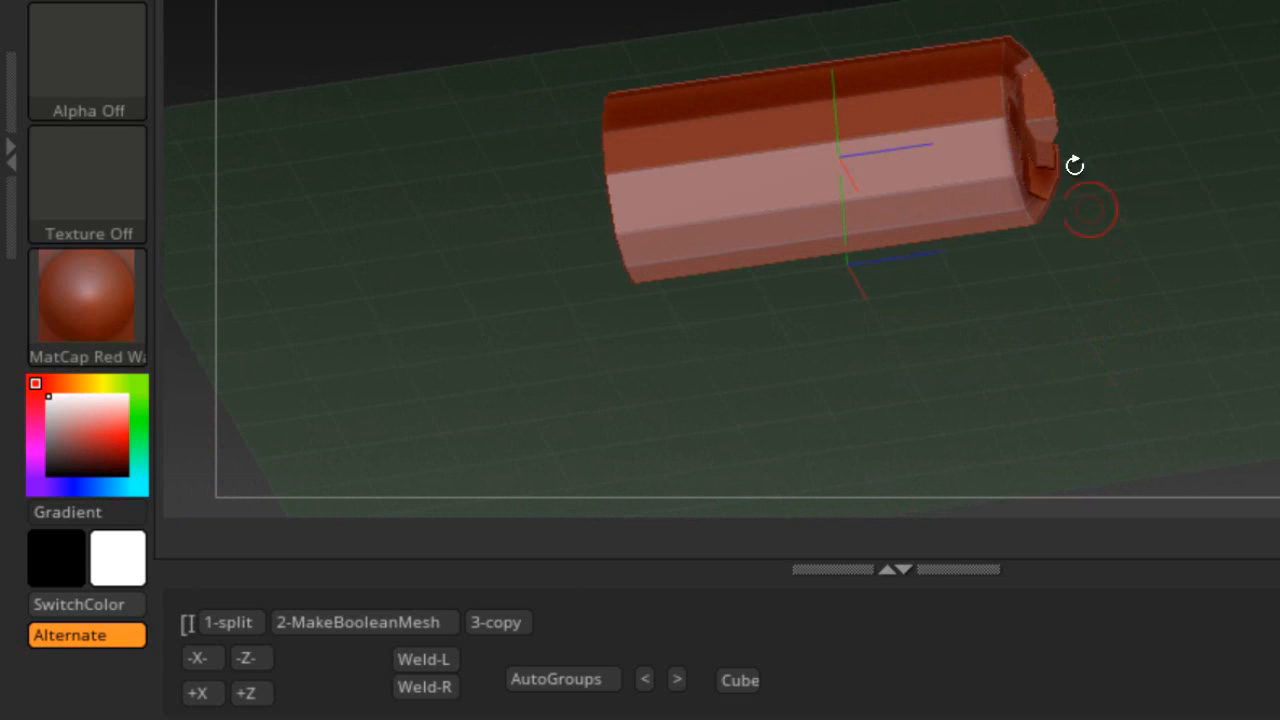
click(432, 690)
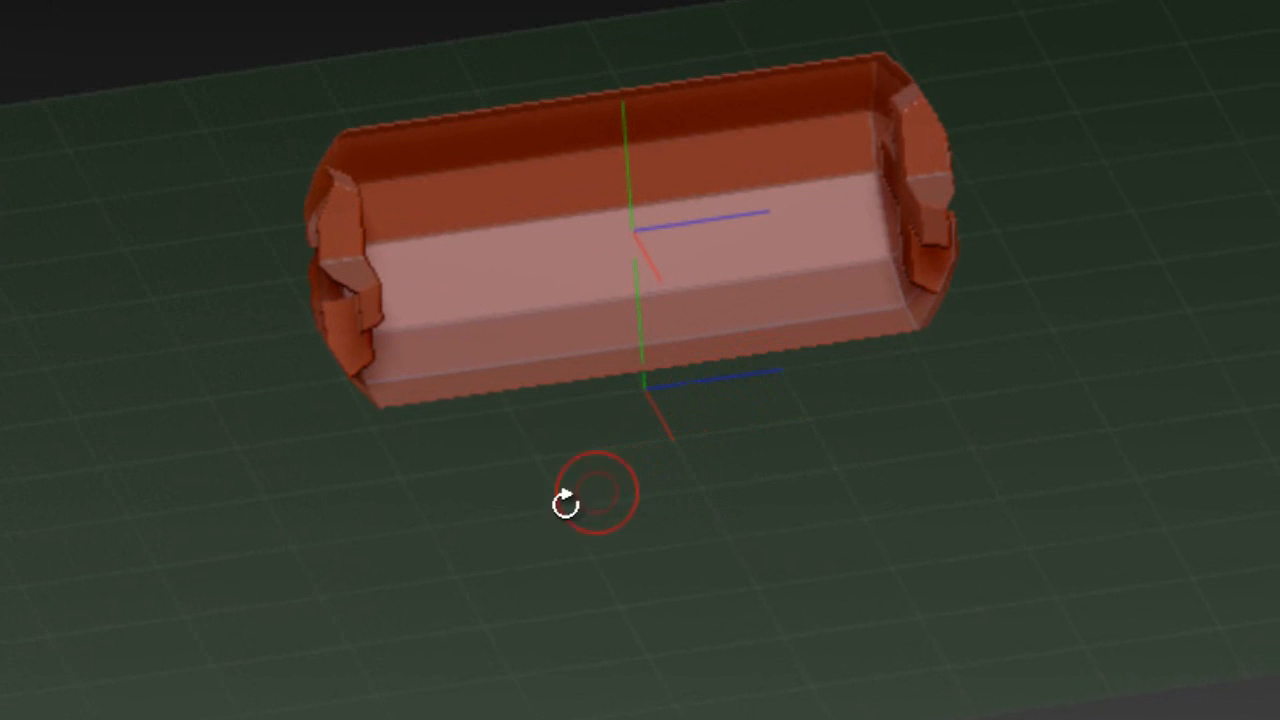
- Face the duplicate cylinder's cross end straight on and turn off Solo mode
drag(528, 520, 638, 516)
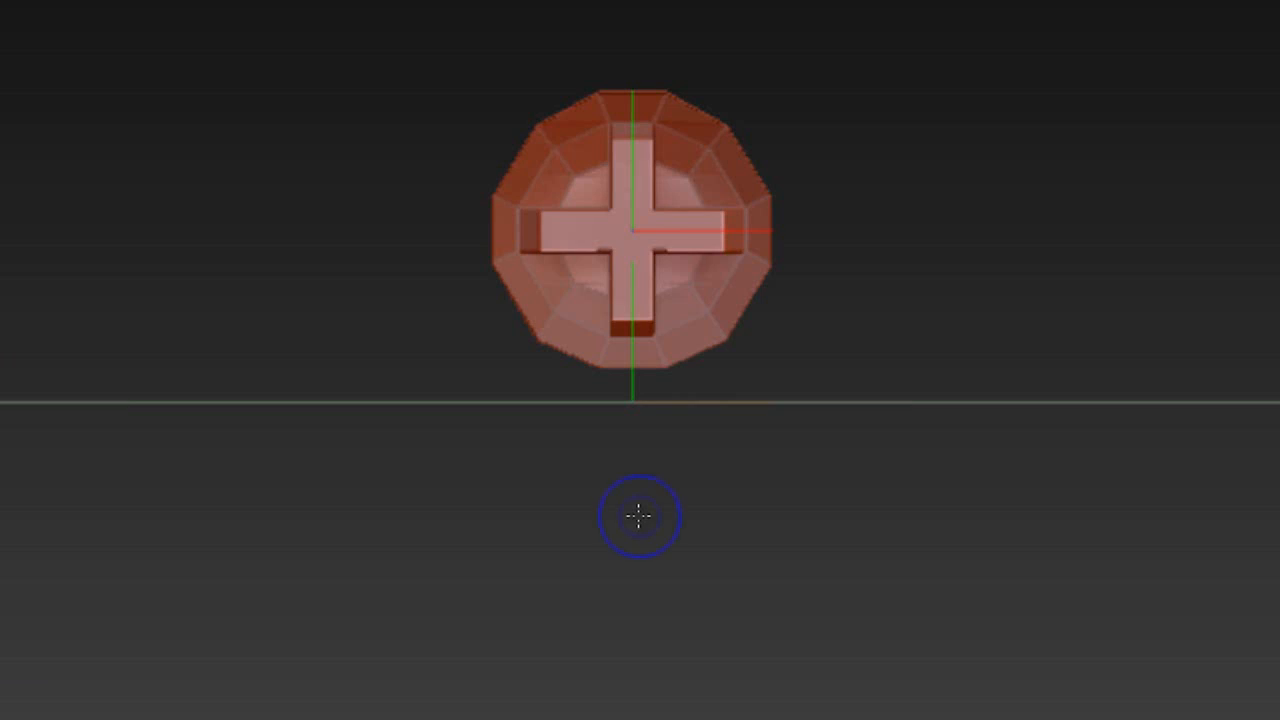
drag(871, 380, 871, 480)
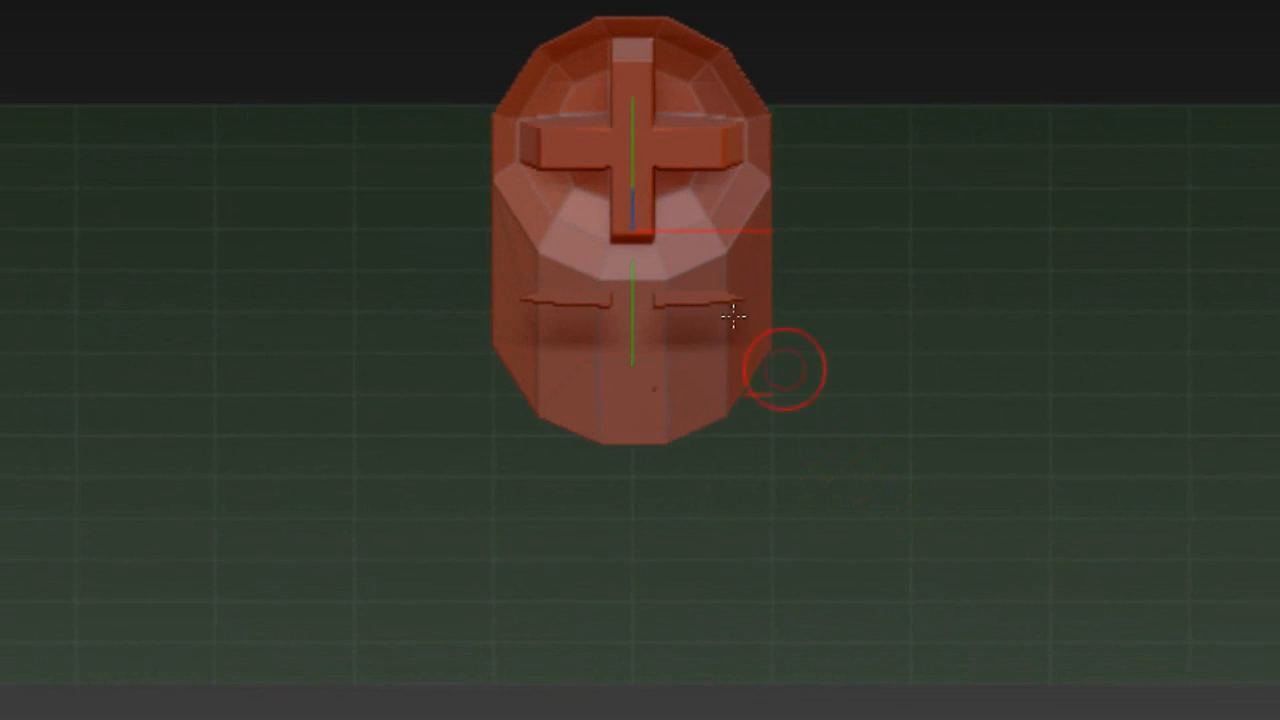
drag(952, 376, 952, 135)
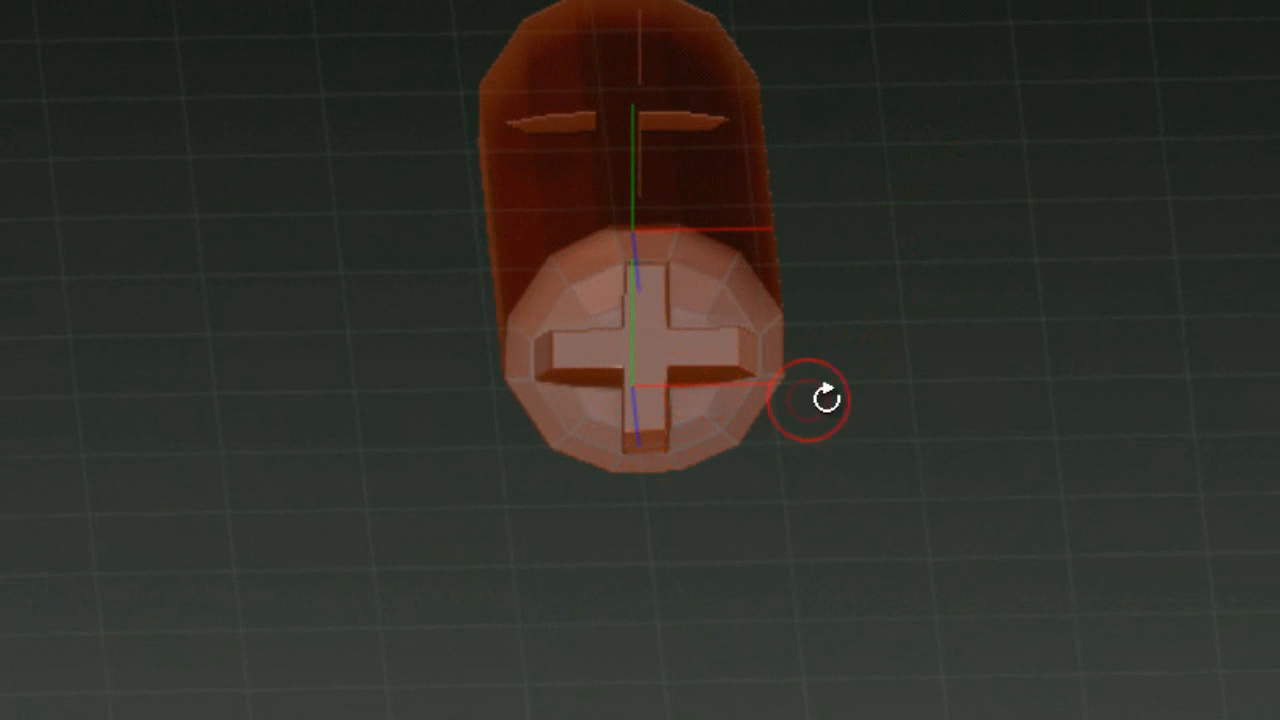
shift+drag(1049, 266, 1060, 428)
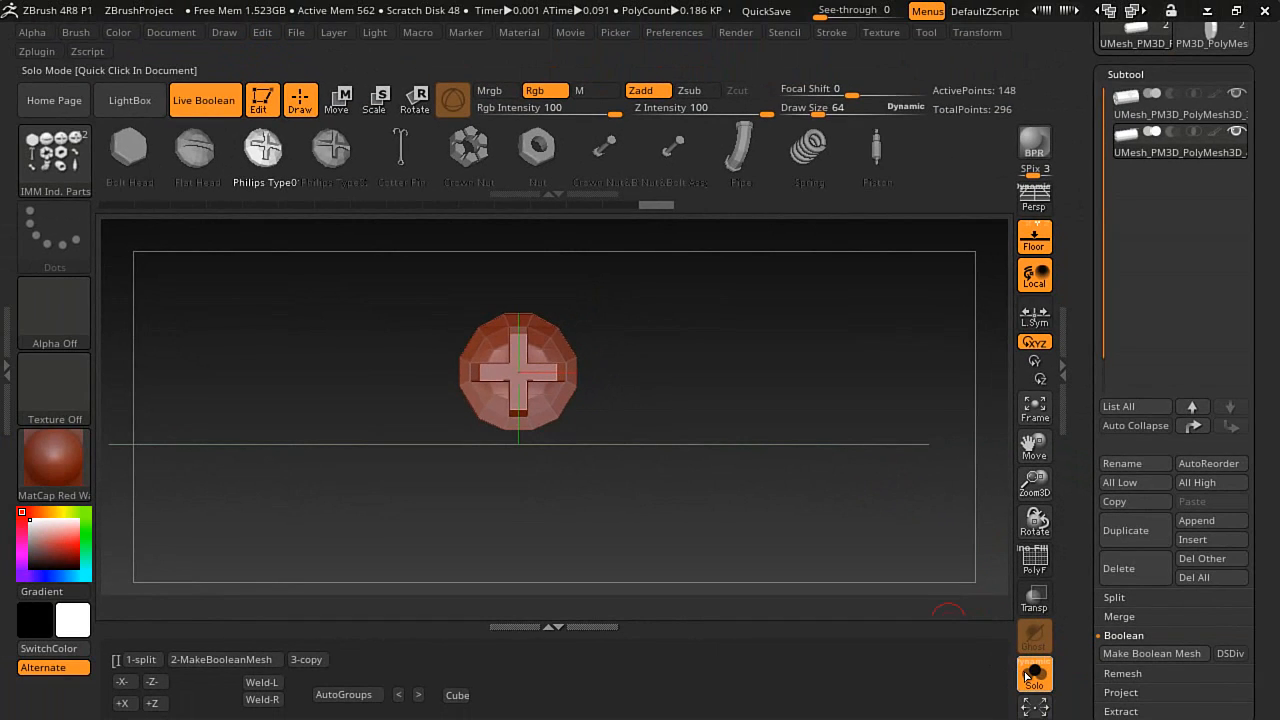
click(1025, 677)
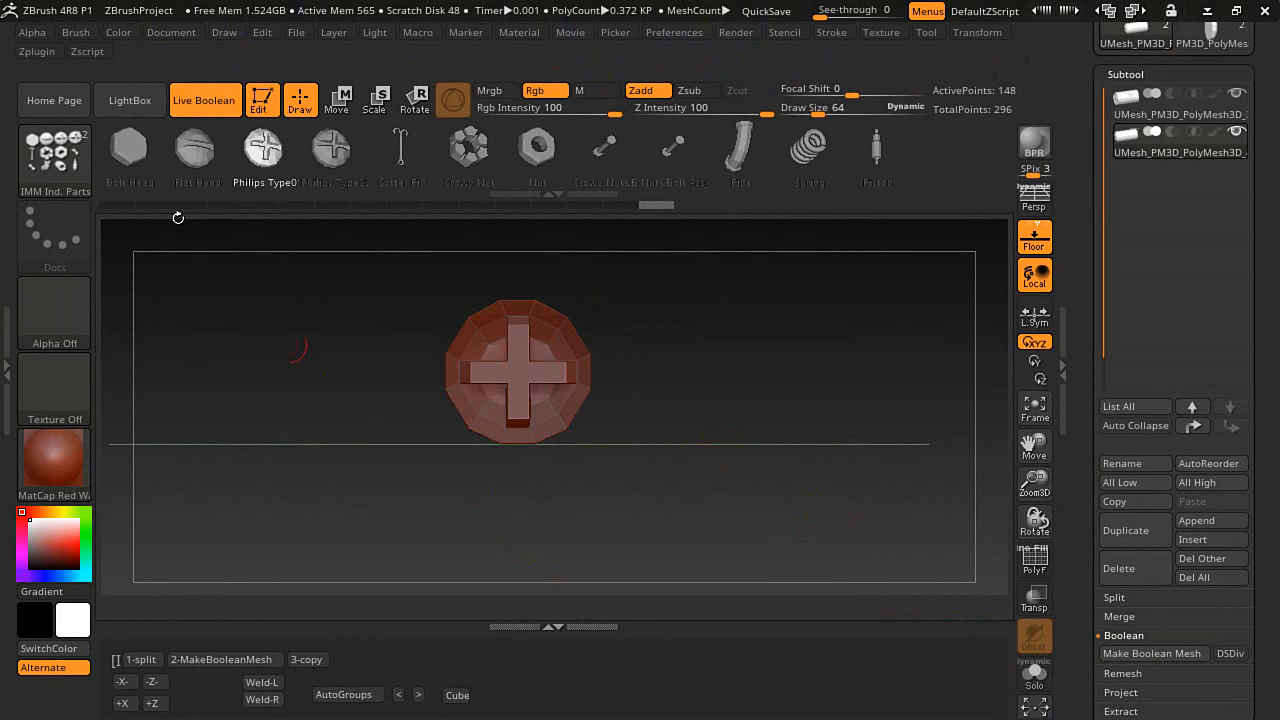
- Create an InsertMultiMesh brush from the two cylinder subtools
click(62, 160)
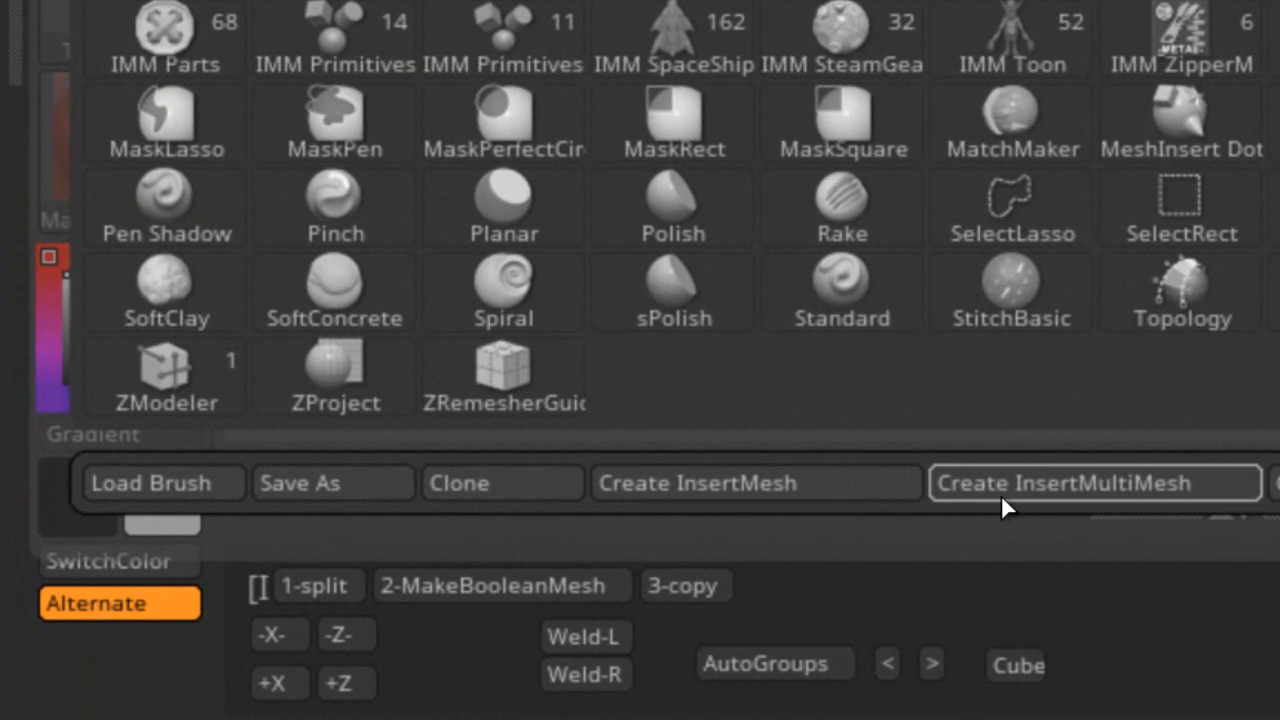
click(1005, 490)
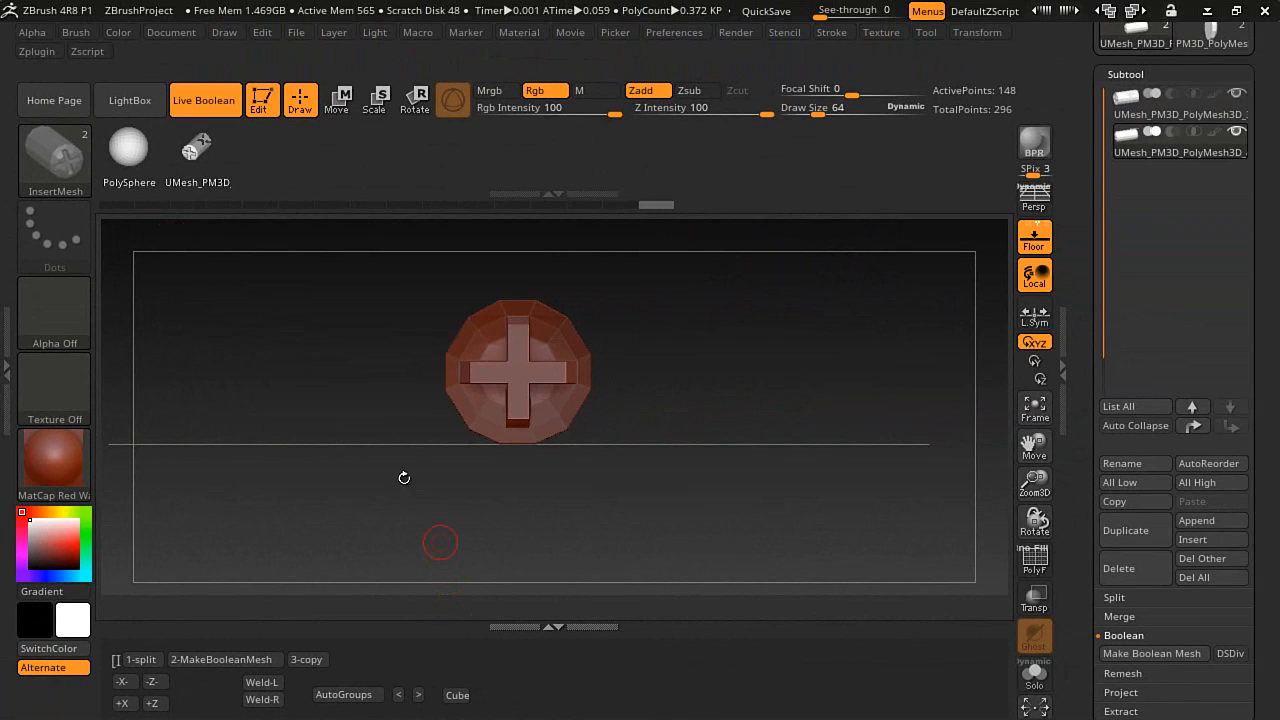
click(144, 176)
- Load the script's cube without saving the current project, and insert the cross-headed cylinder at the centre of its front face
click(457, 695)
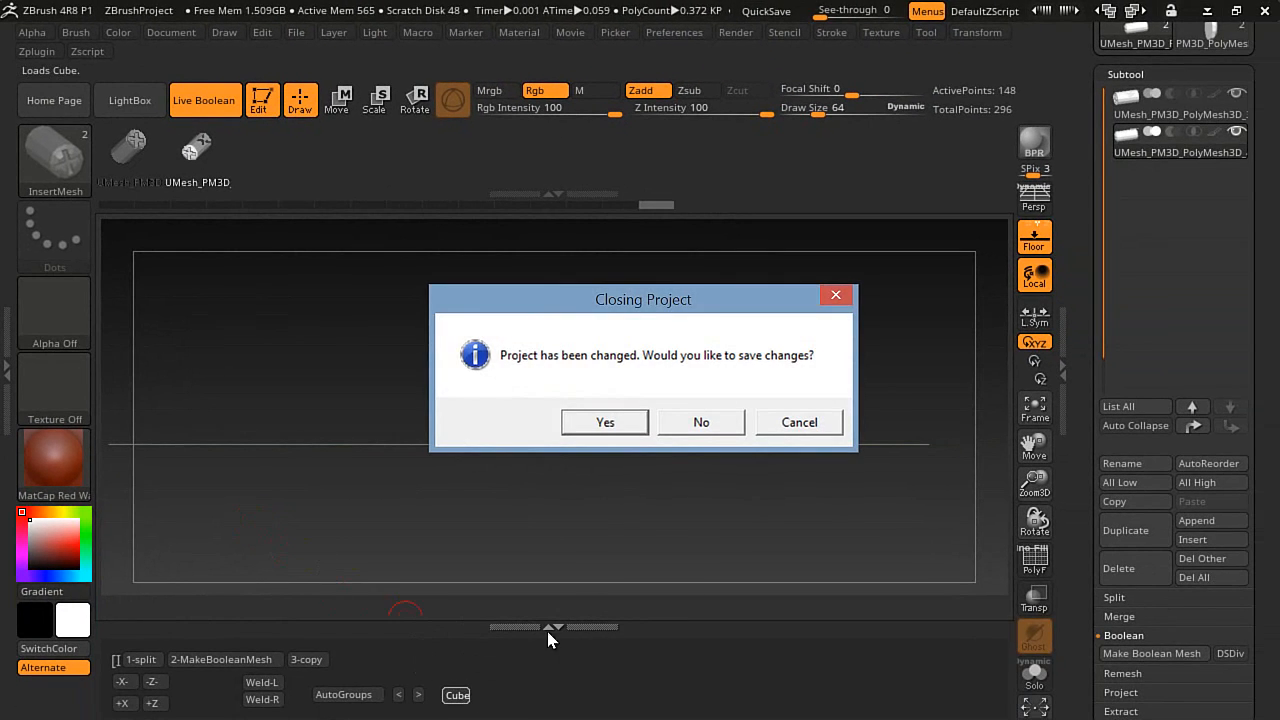
click(681, 425)
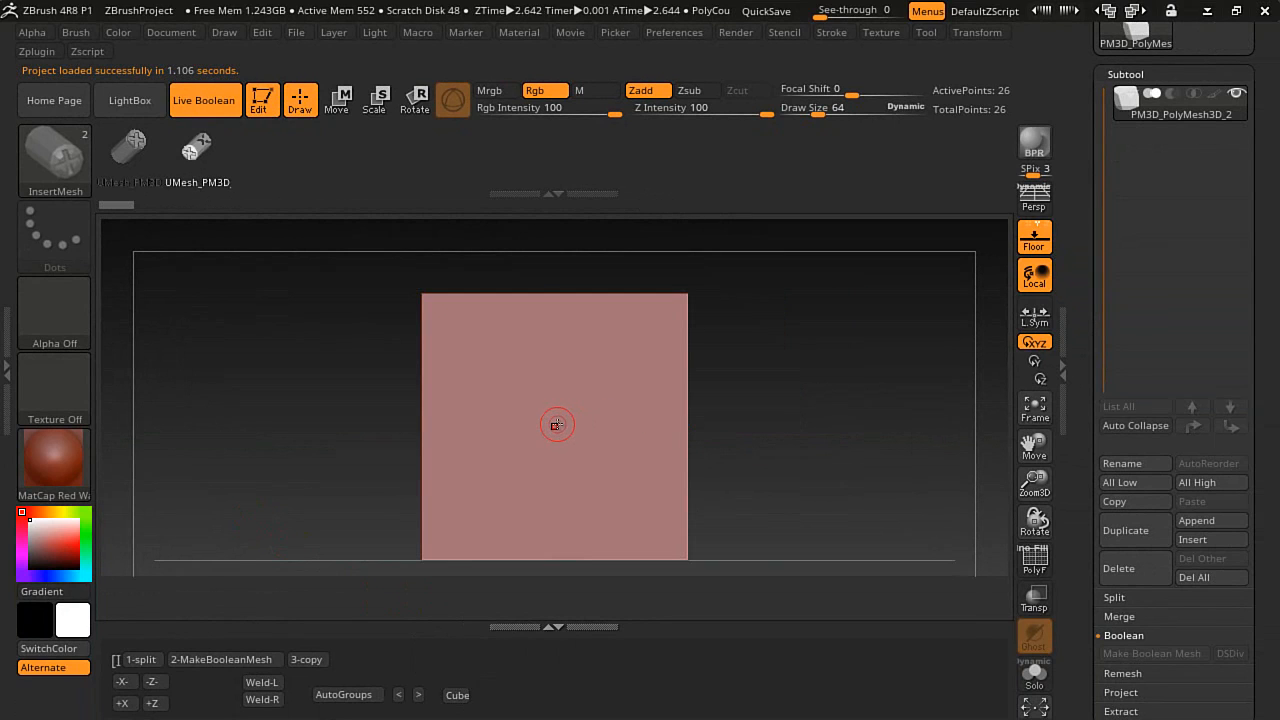
drag(553, 445, 602, 604)
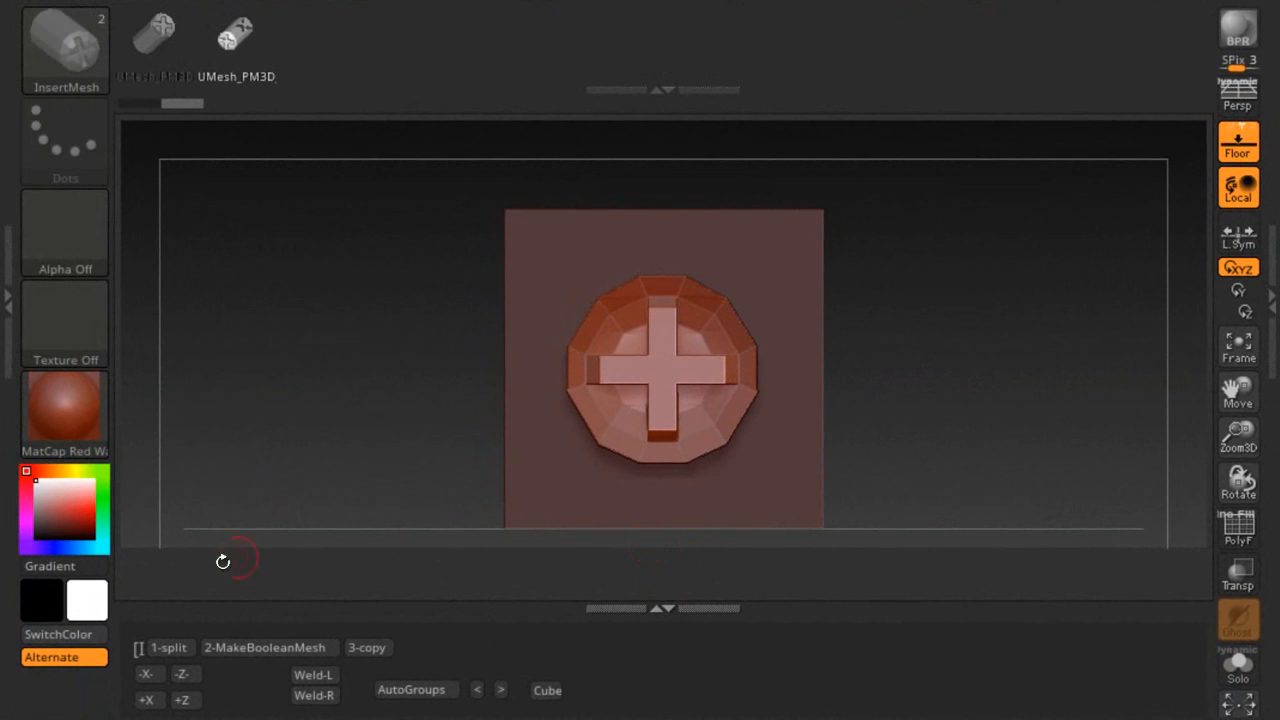
- Split the inserted cross-headed cylinder off as a subtractive subtool and move it outward along Z so it cuts the cube's front face
click(182, 650)
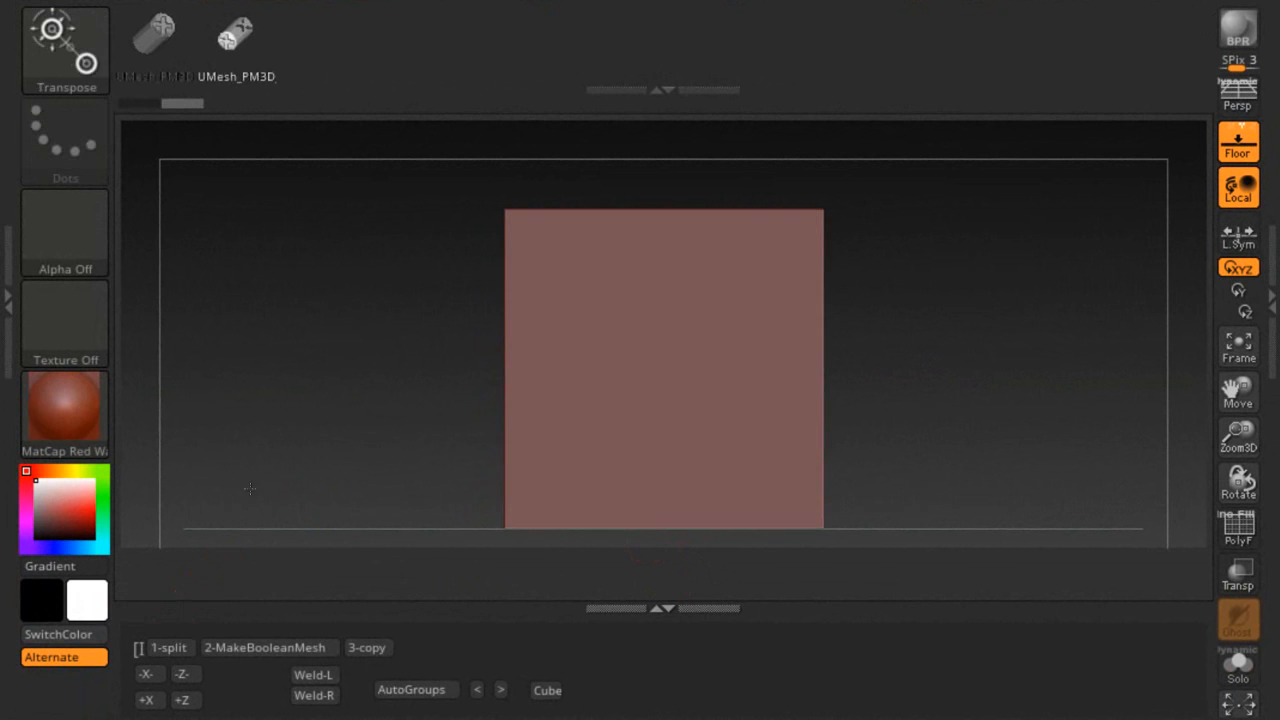
drag(331, 381, 352, 407)
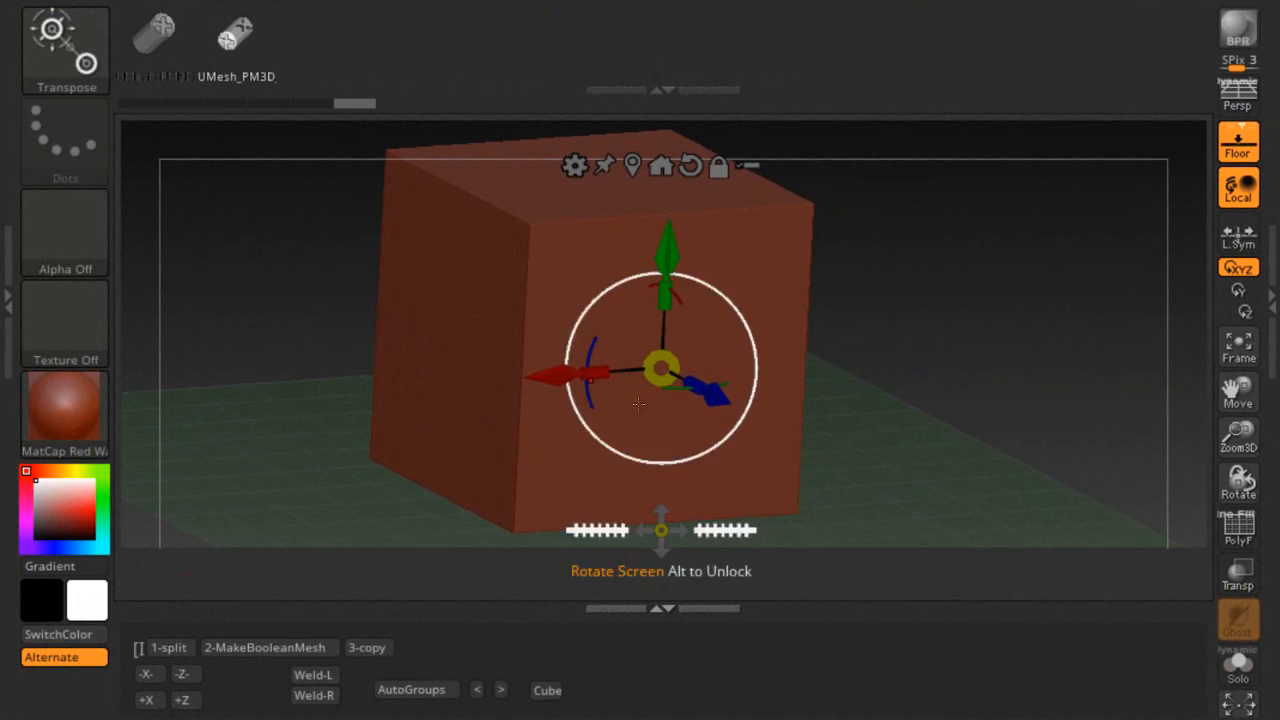
drag(712, 399, 800, 491)
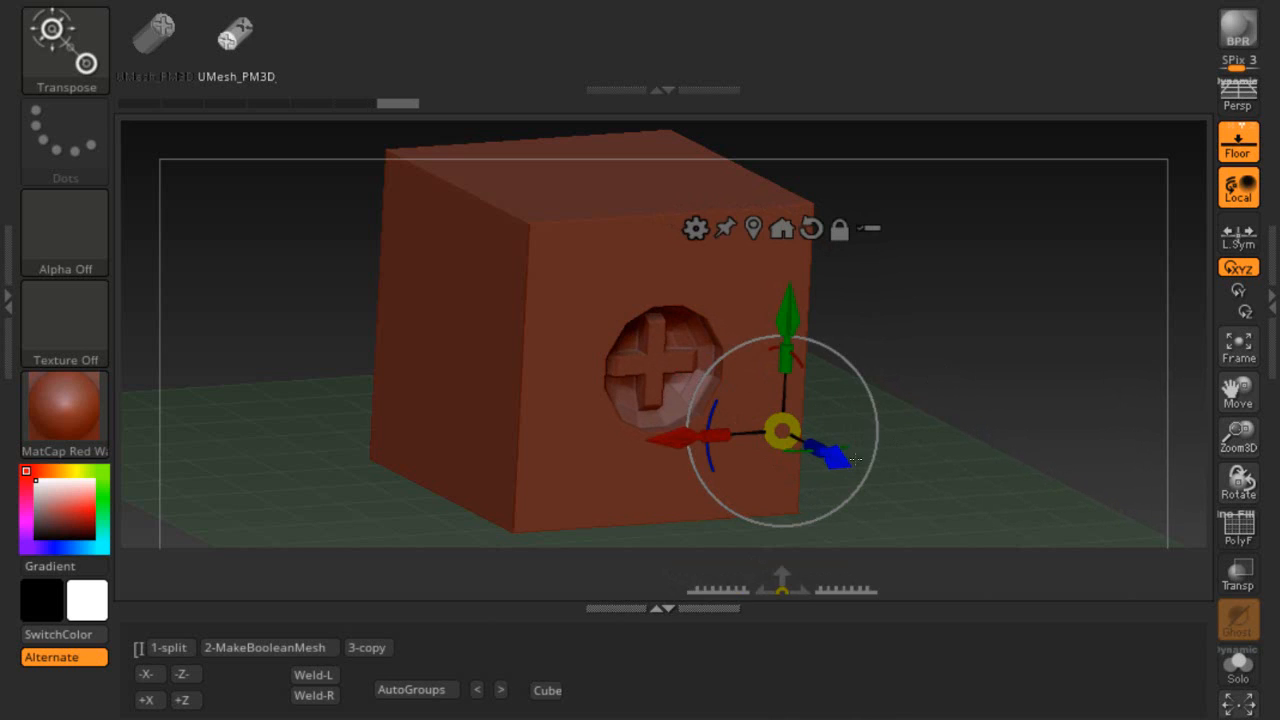
- Recentre the gizmo on the cylinder and move it along Z through the cube until its other end cuts the back face
drag(954, 415, 1006, 414)
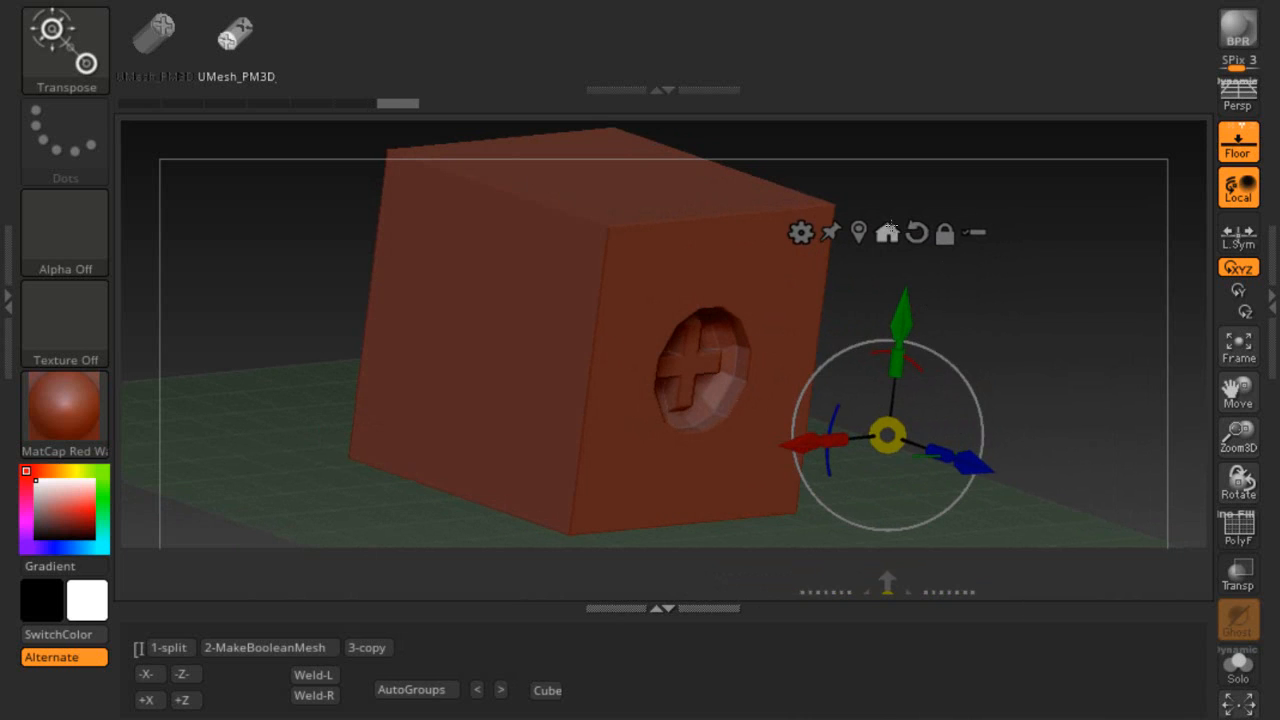
click(861, 232)
drag(910, 308, 986, 371)
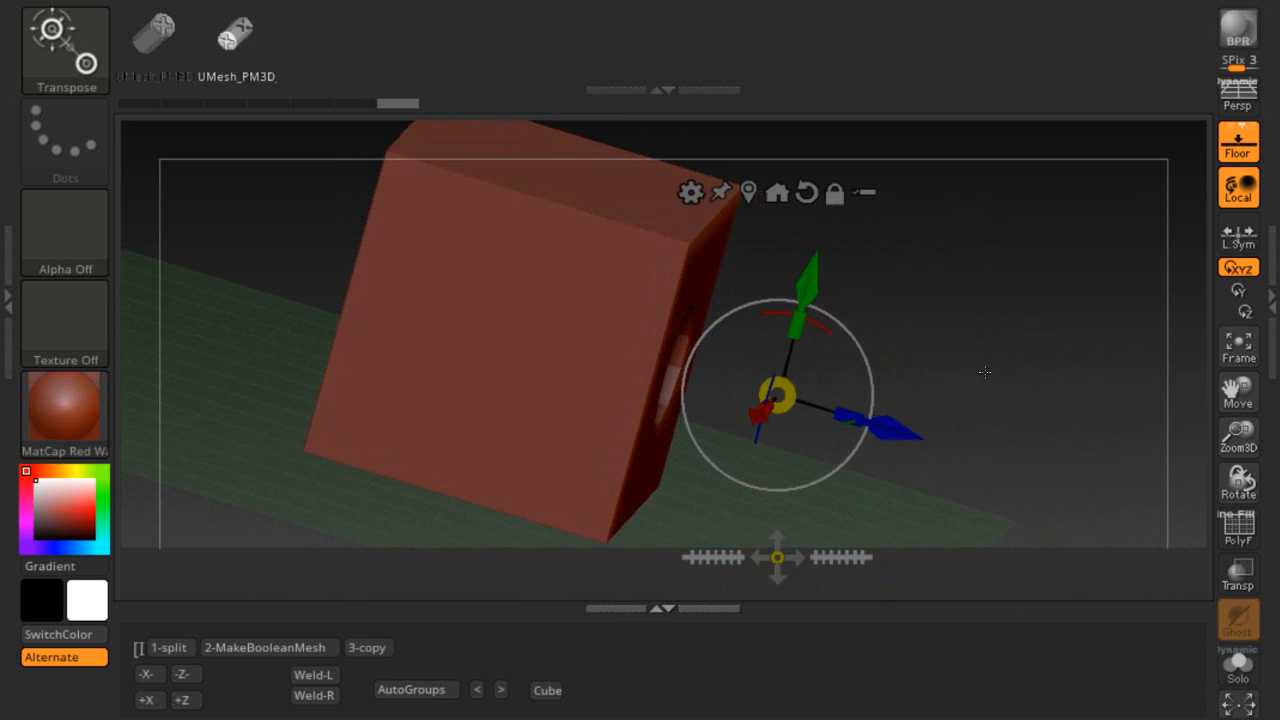
drag(898, 431, 643, 352)
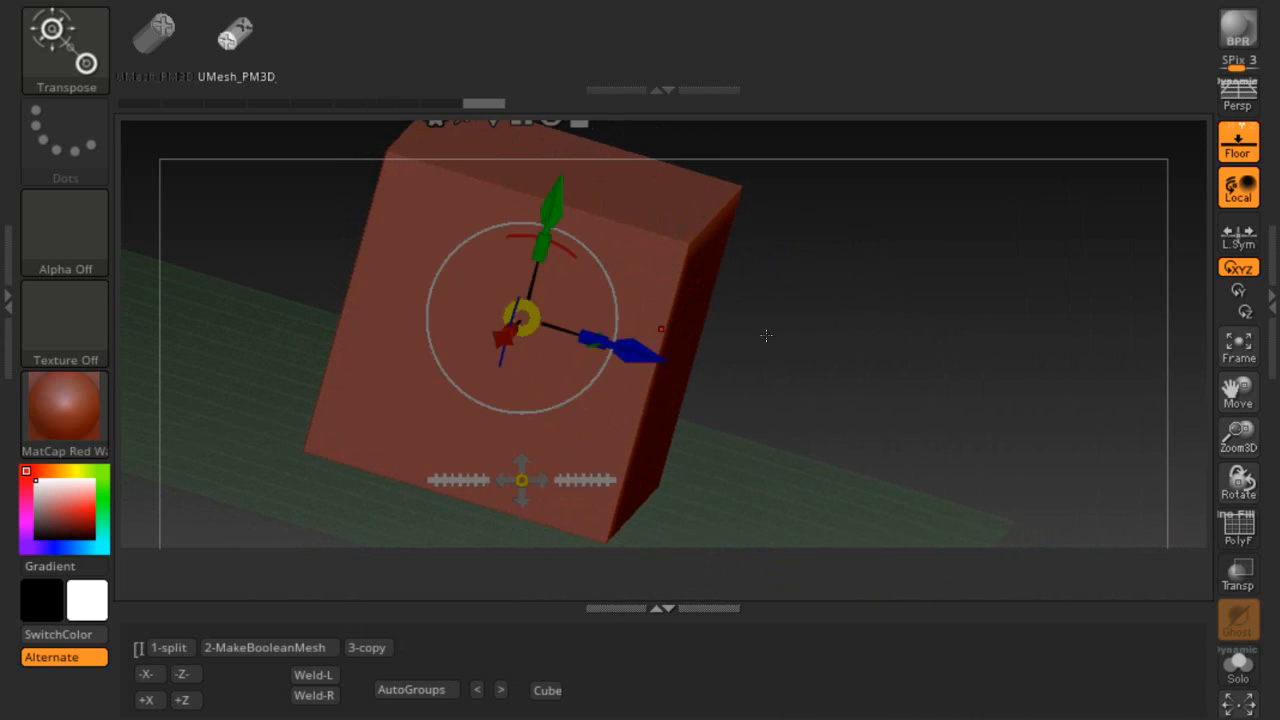
drag(766, 335, 828, 355)
mouse_move(652, 352)
mouse_down()
mouse_move(530, 311)
mouse_move(621, 352)
mouse_move(636, 345)
mouse_up()
drag(828, 391, 797, 392)
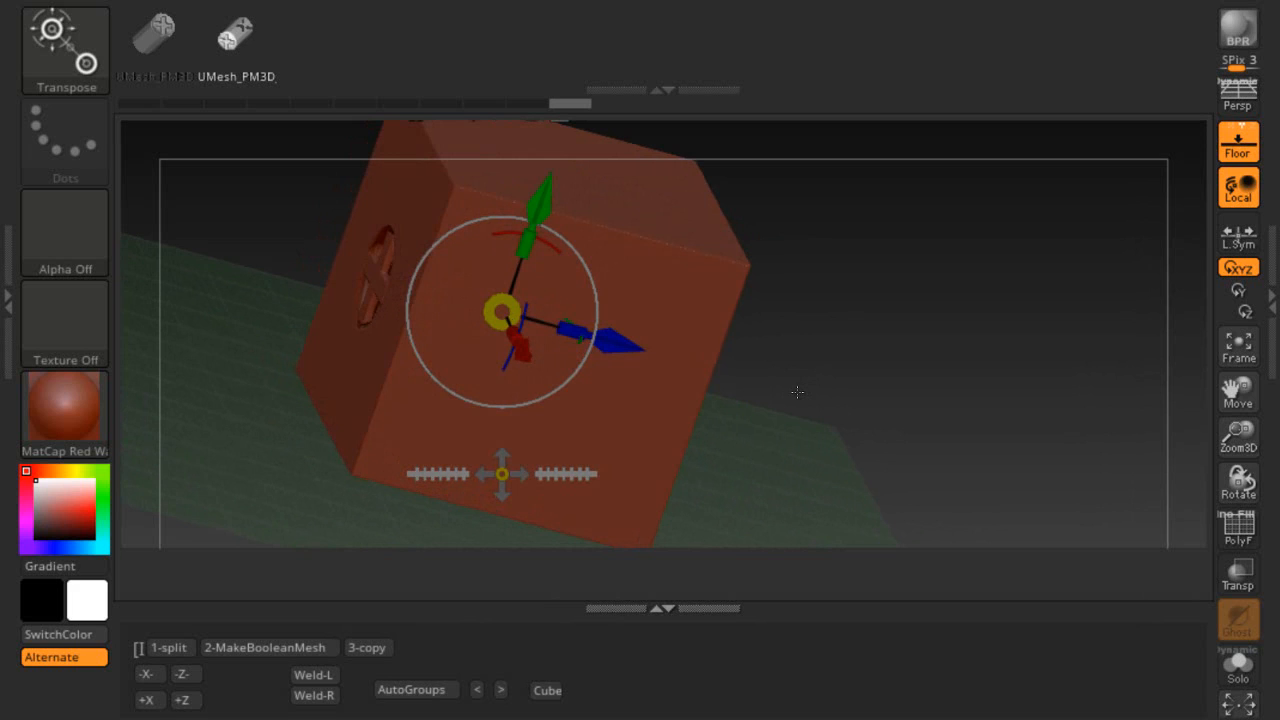
- Push the cylinder further along Z toward the back face with transparency on, and restore the opaque display
click(1226, 566)
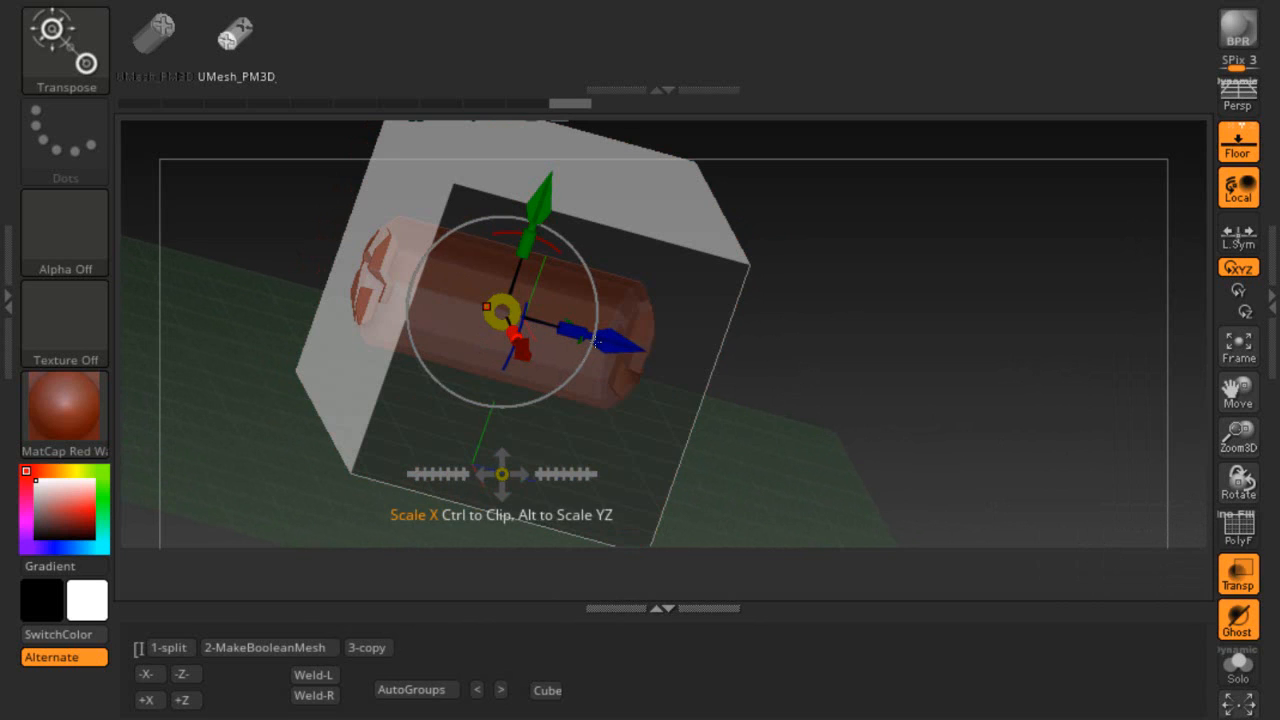
drag(614, 338, 565, 330)
click(1224, 588)
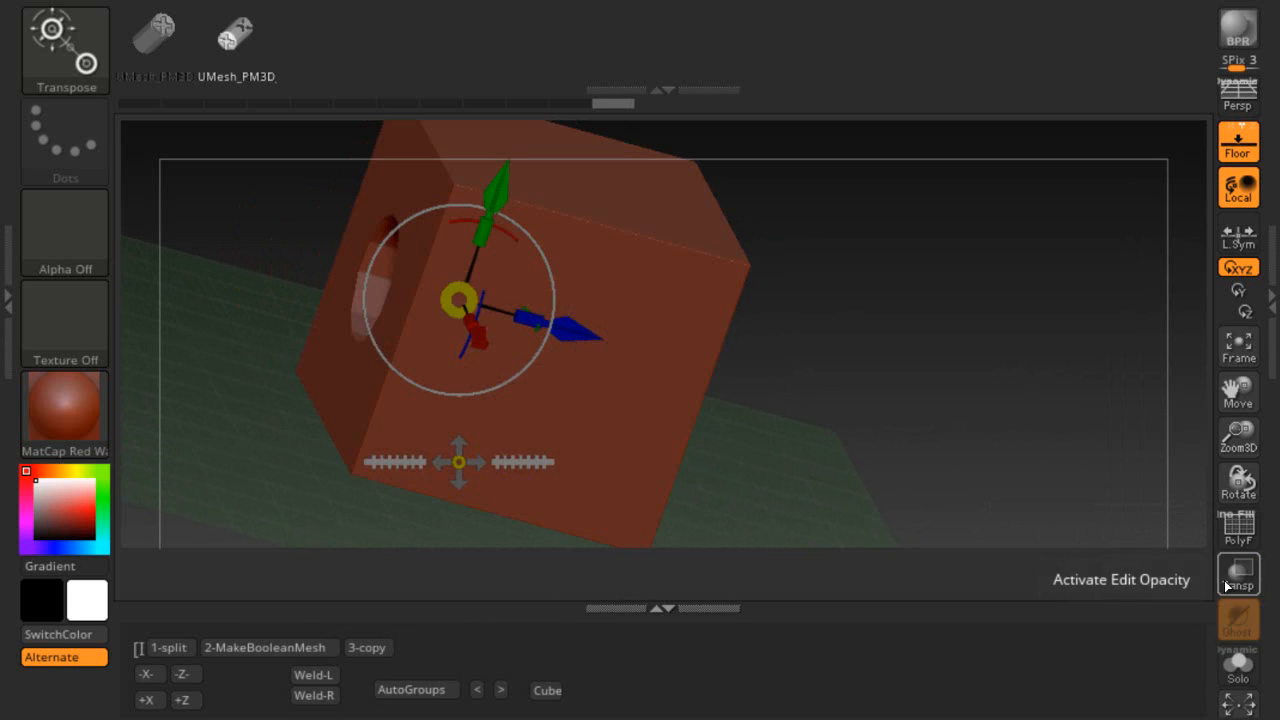
- Bring the cylinder back along Z through the cube so it cuts the front face
drag(981, 429, 892, 375)
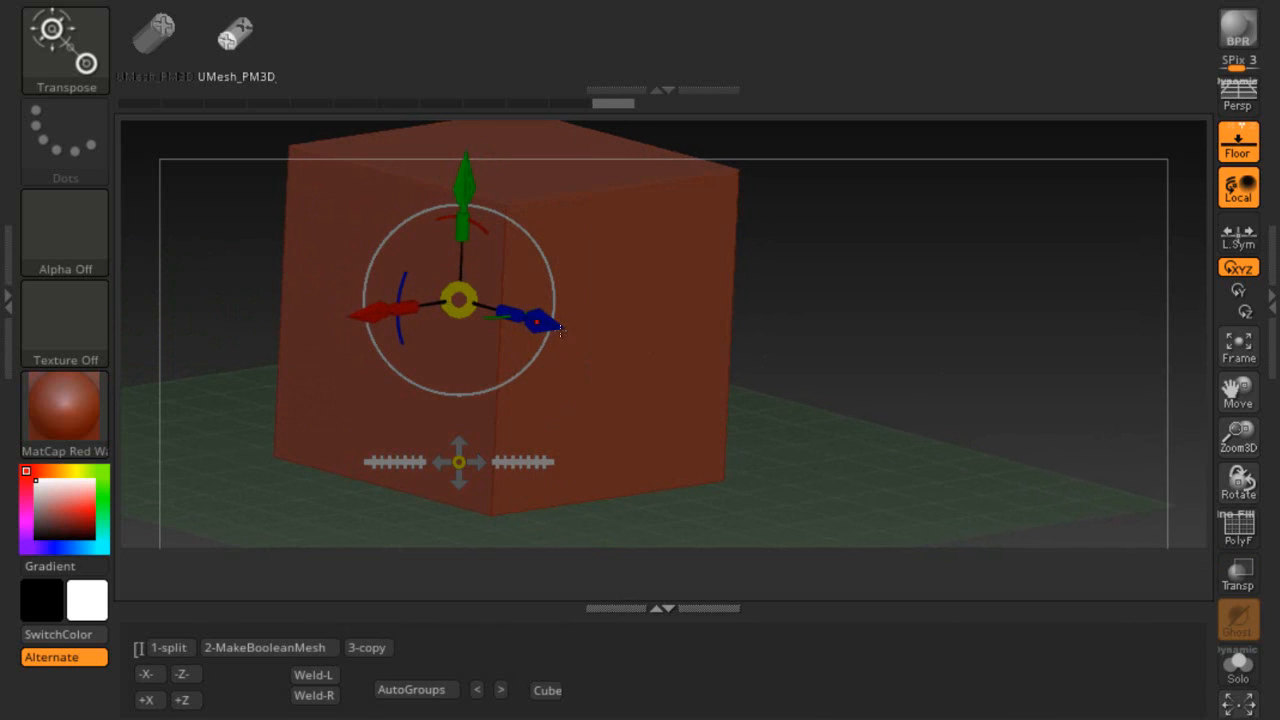
drag(560, 330, 771, 399)
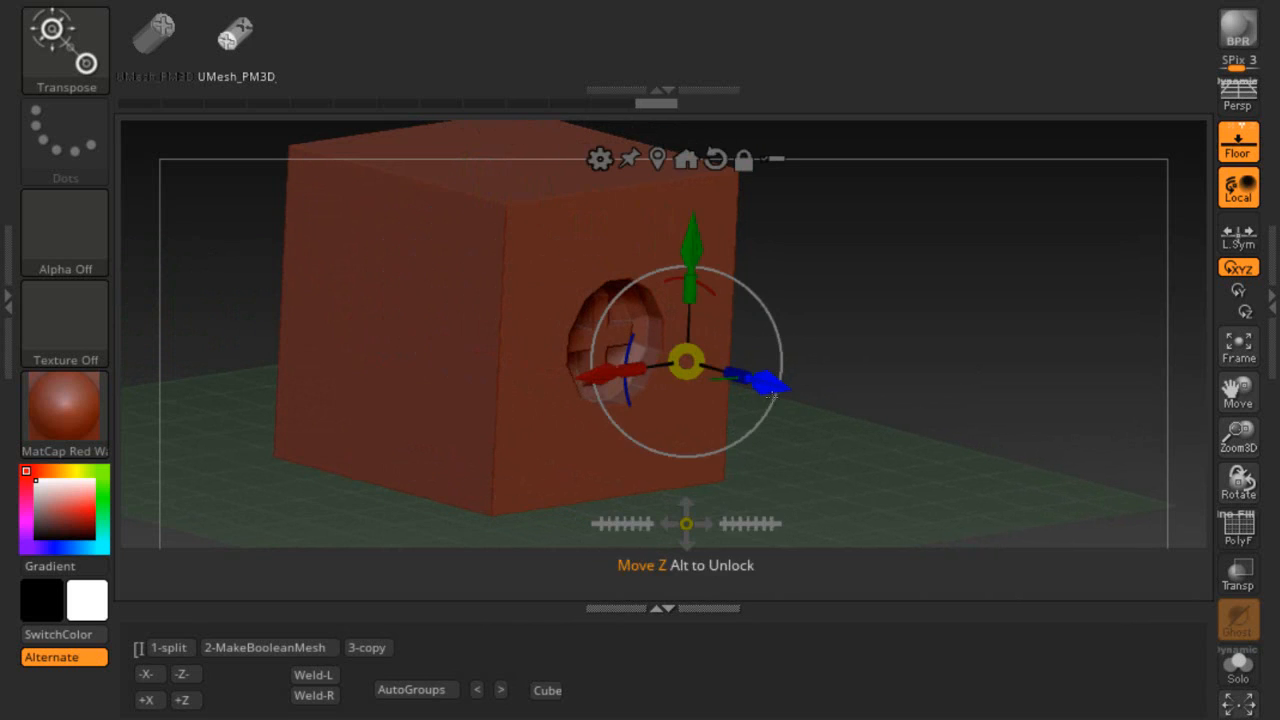
- Swap the cutter for the brush's first cylinder mesh, enlarge and reposition it to cut the front face, and switch to Draw mode
click(166, 36)
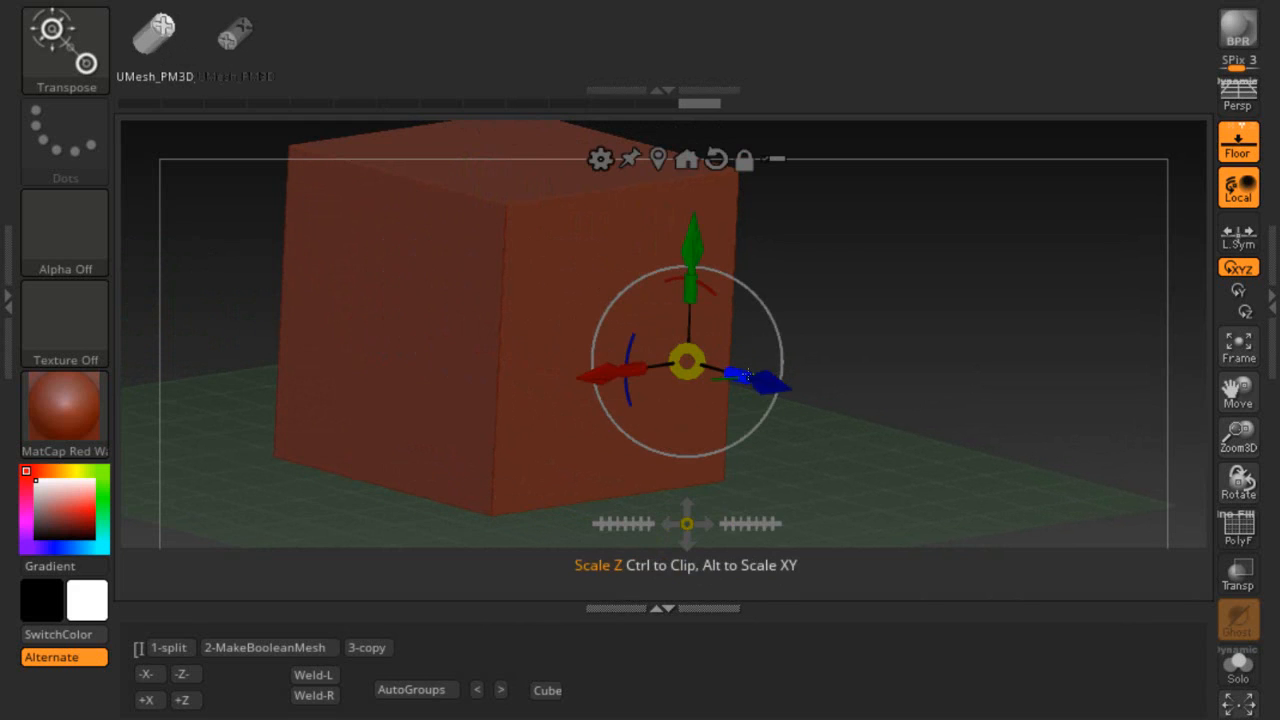
drag(765, 383, 678, 331)
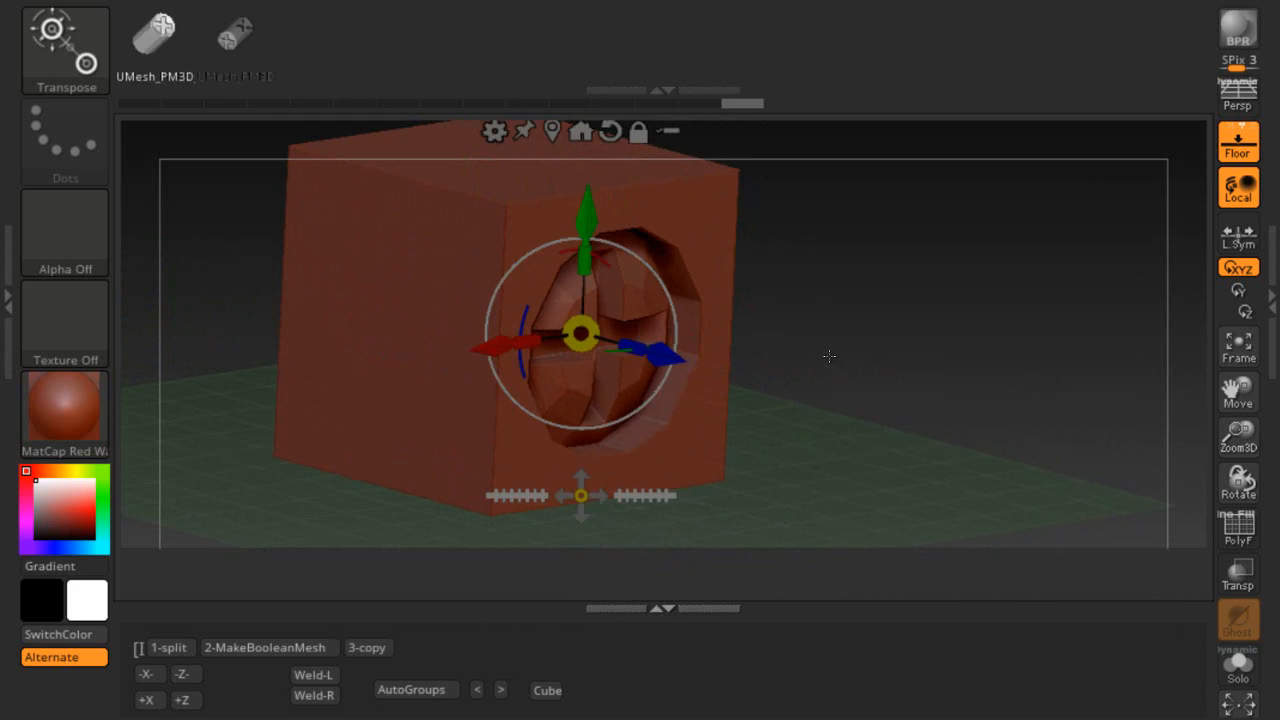
drag(829, 356, 819, 347)
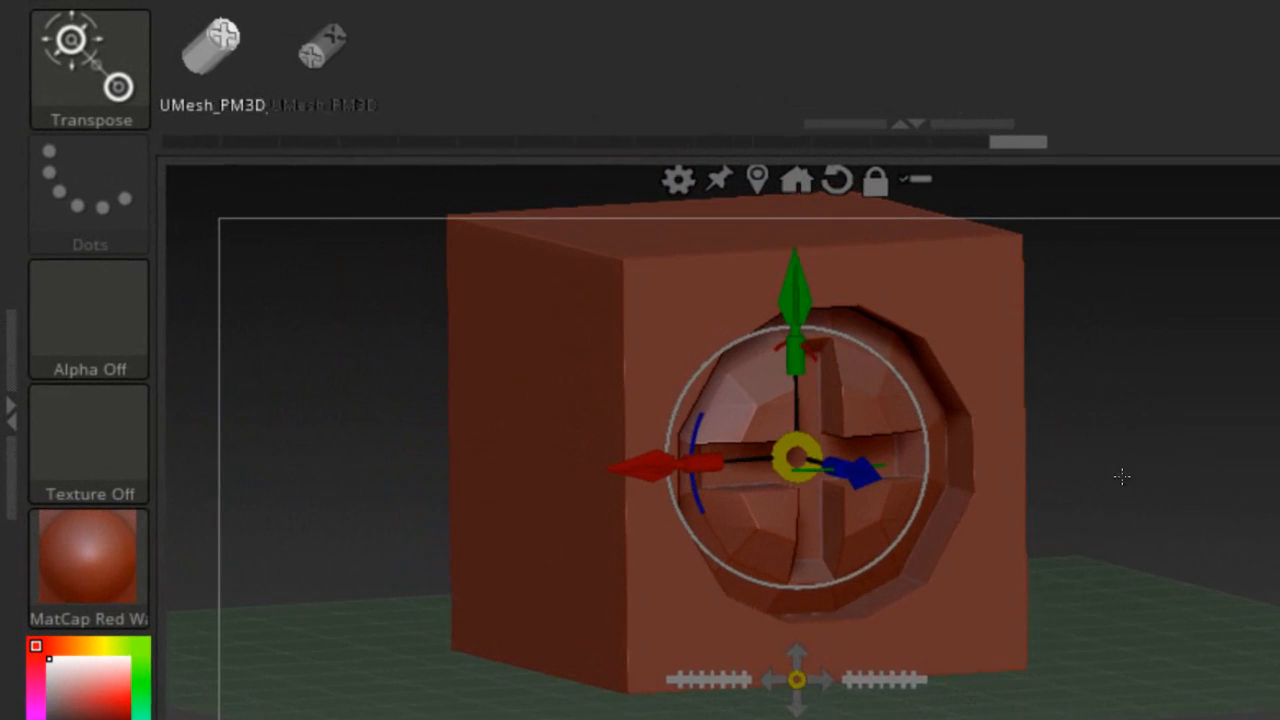
click(510, 1)
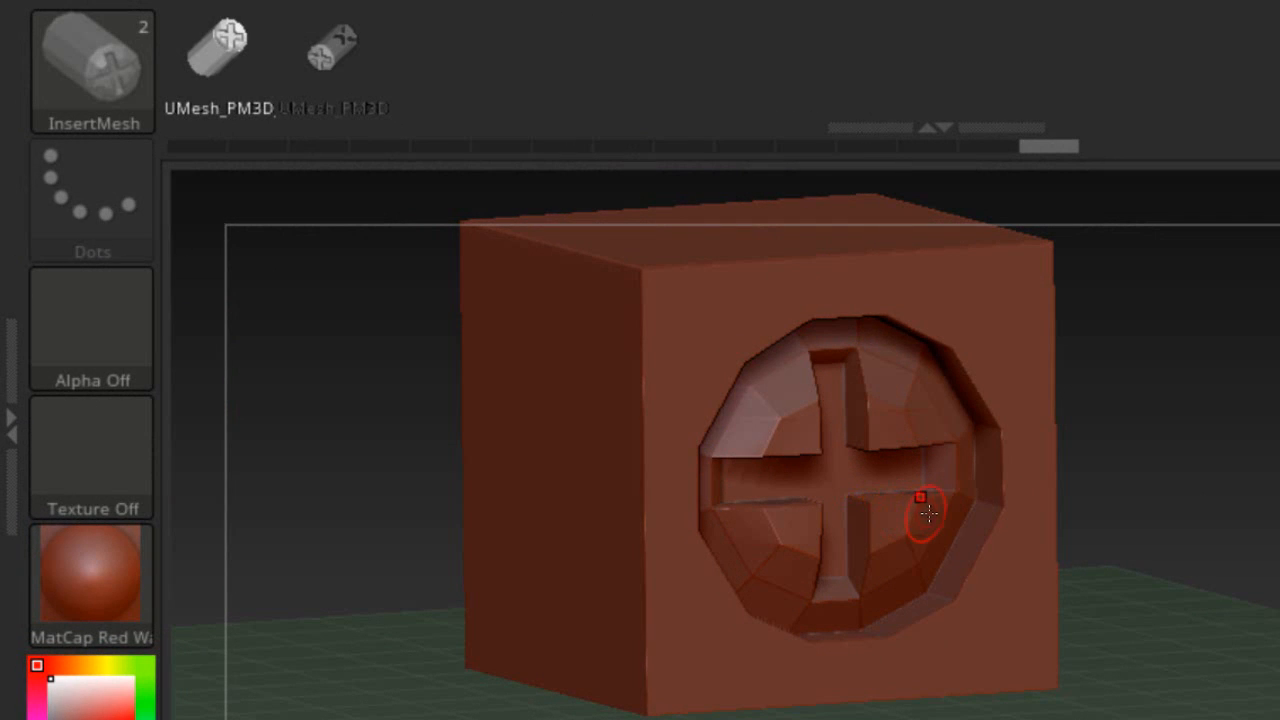
drag(1196, 531, 1194, 520)
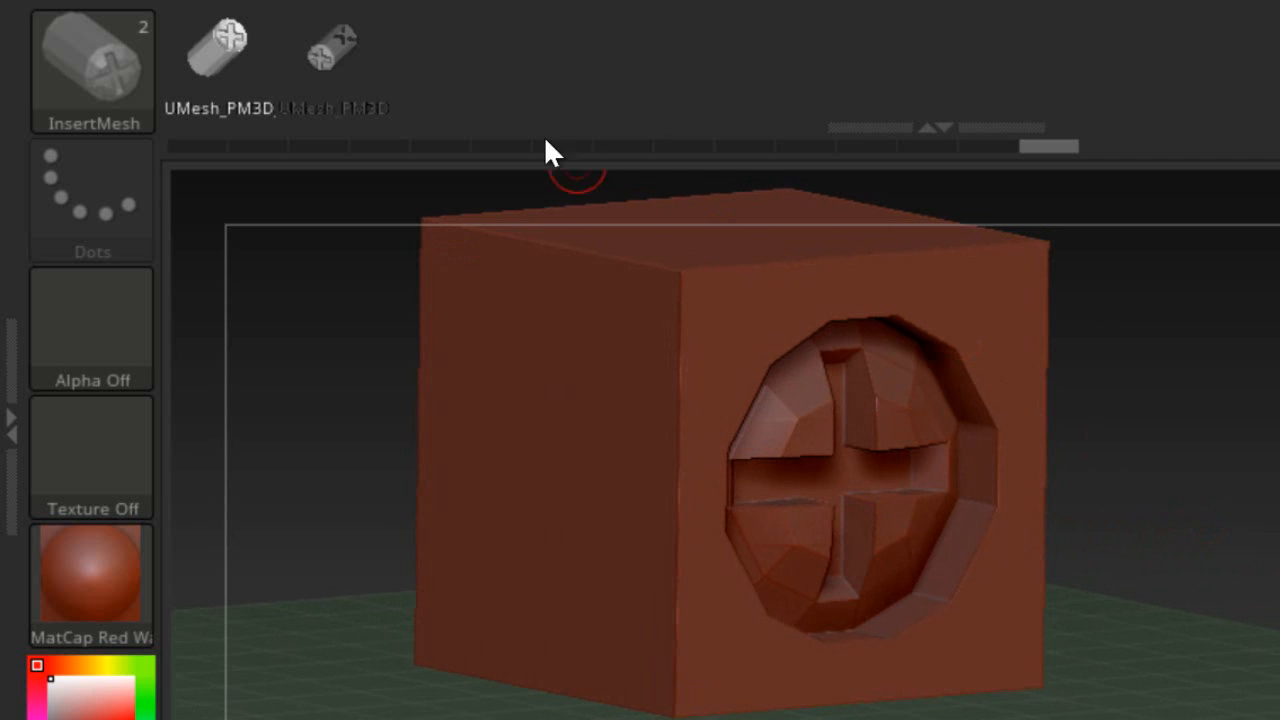
- Move the swapped cutter along Z through the cube so it cuts the back face, and recentre the gizmo on it
key(w)
drag(1180, 280, 1094, 459)
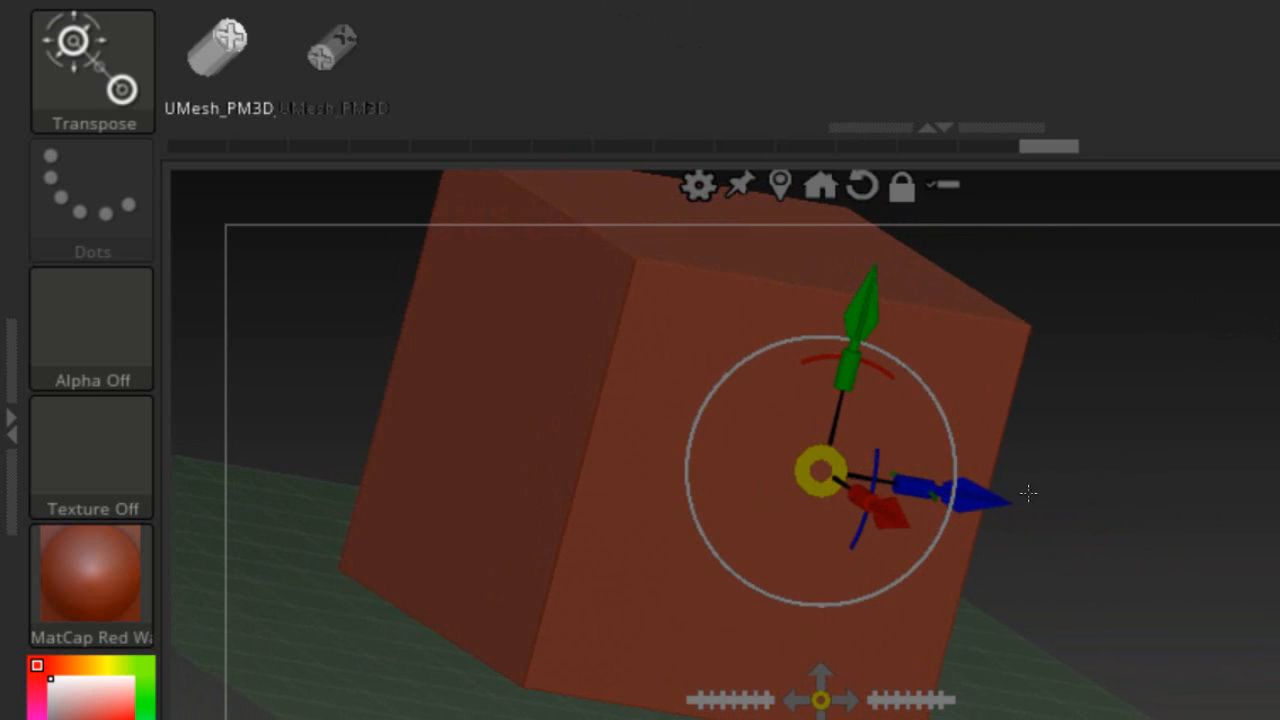
drag(1008, 508, 435, 410)
drag(1121, 453, 904, 430)
alt+drag(1080, 480, 1233, 549)
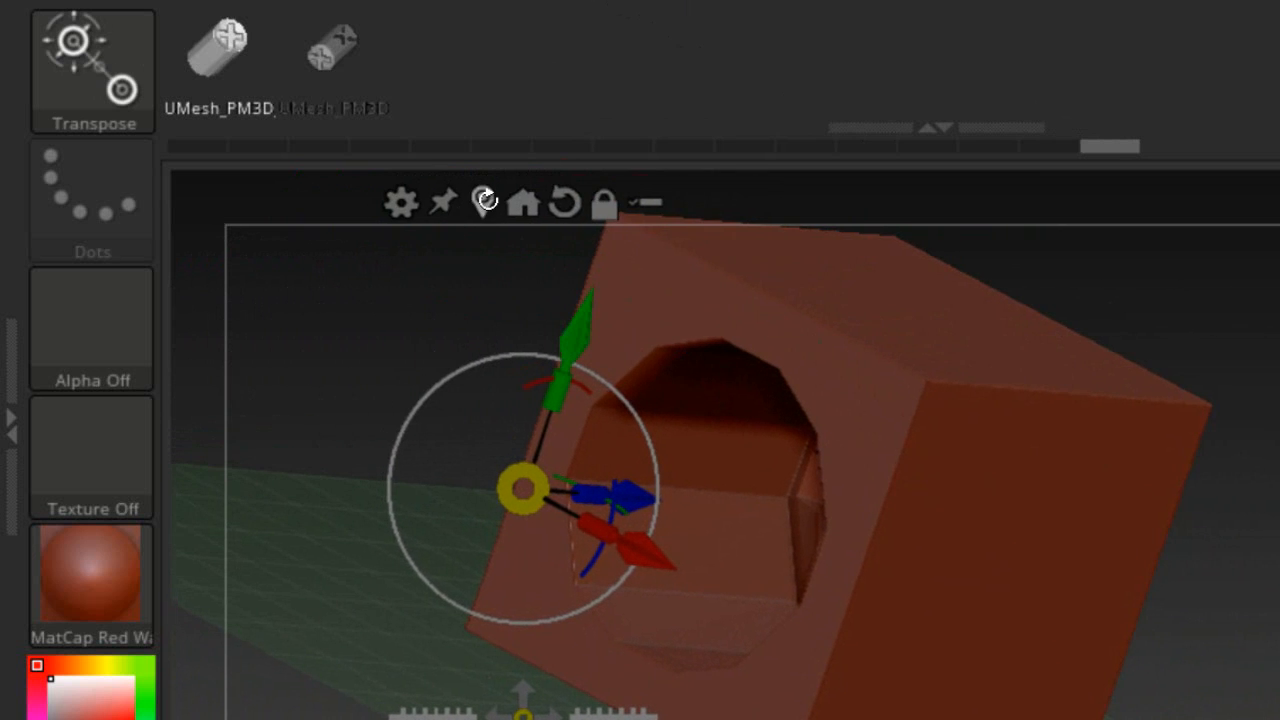
click(486, 201)
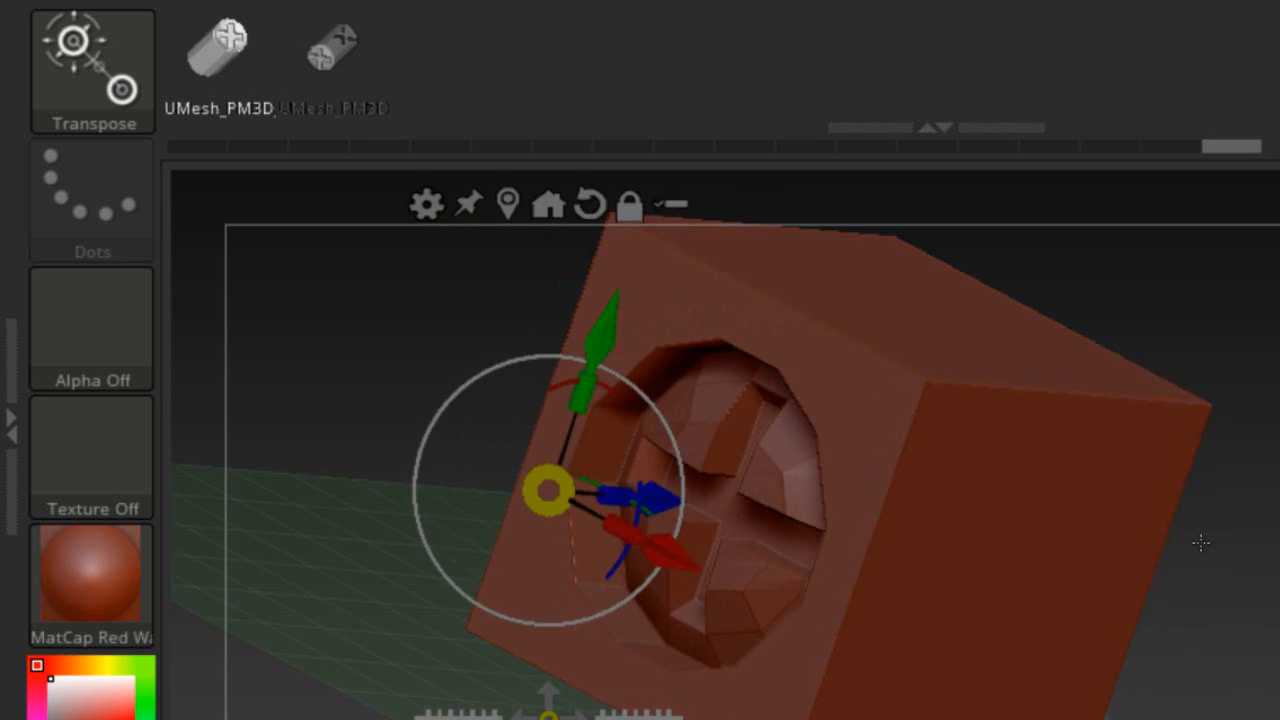
- Return the swapped cutter along Z to the front face and go back to Draw mode
drag(1194, 543, 870, 508)
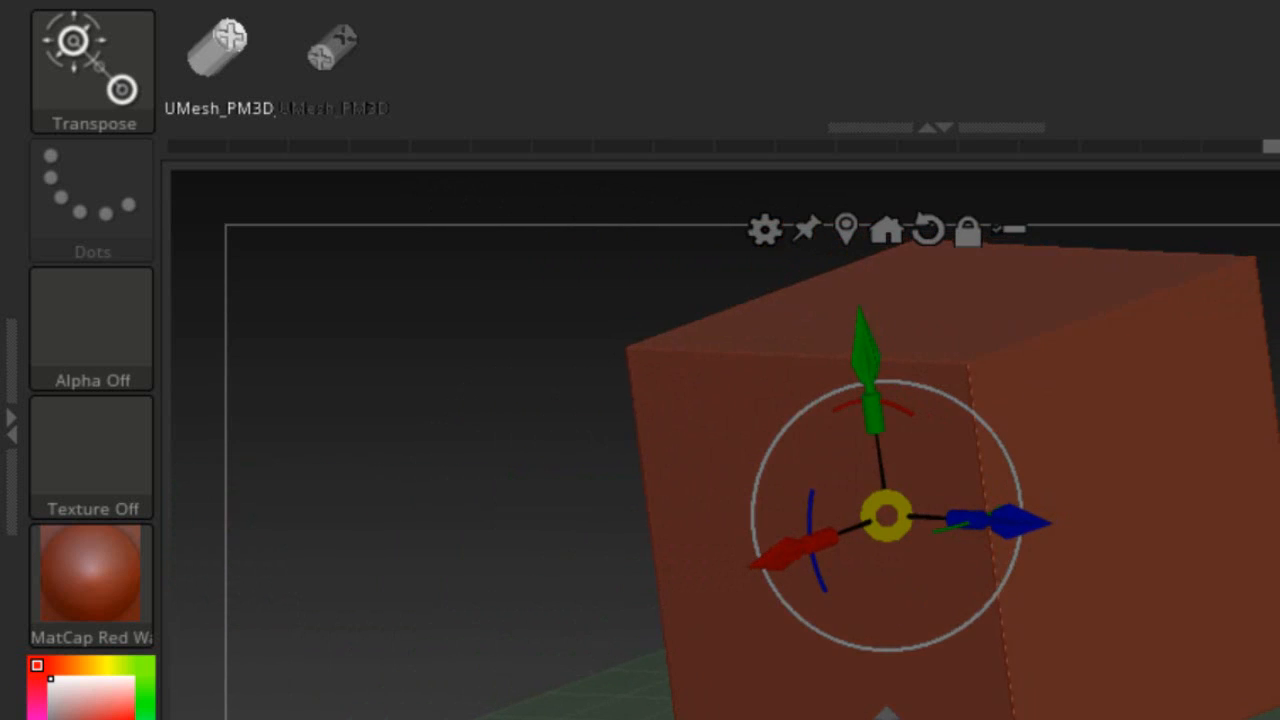
alt+drag(1279, 436, 1220, 417)
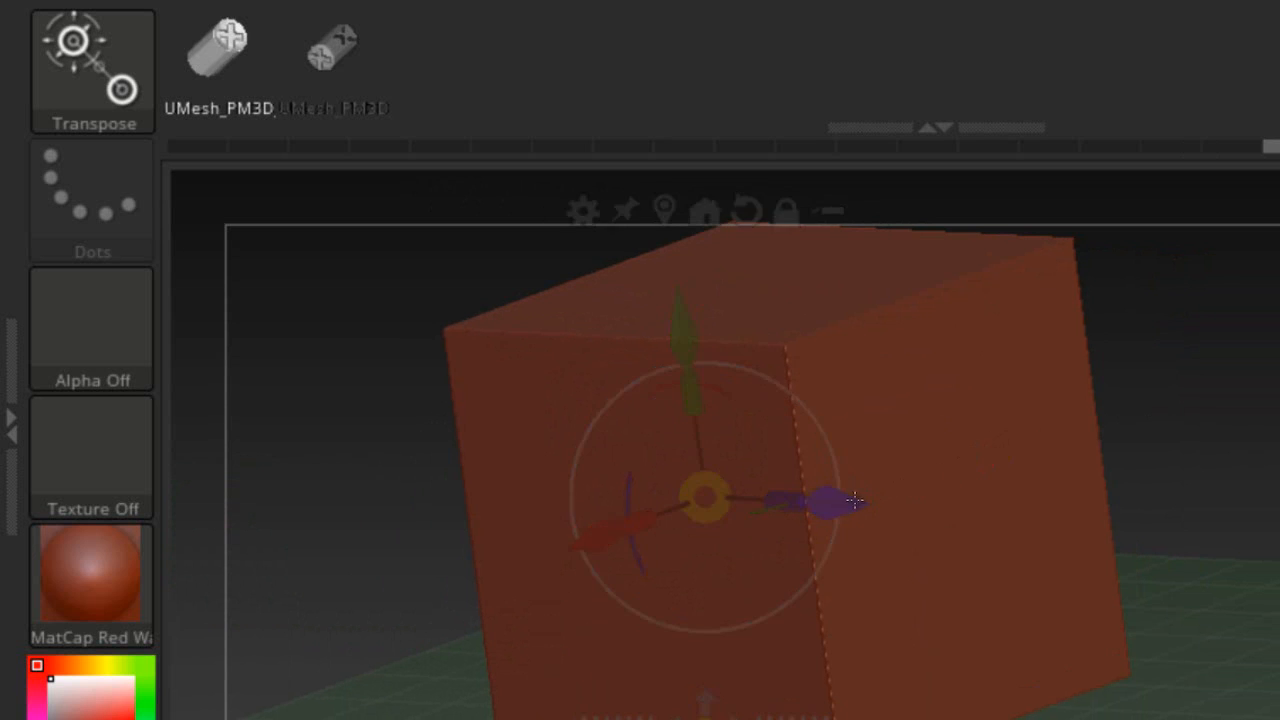
drag(855, 500, 1252, 521)
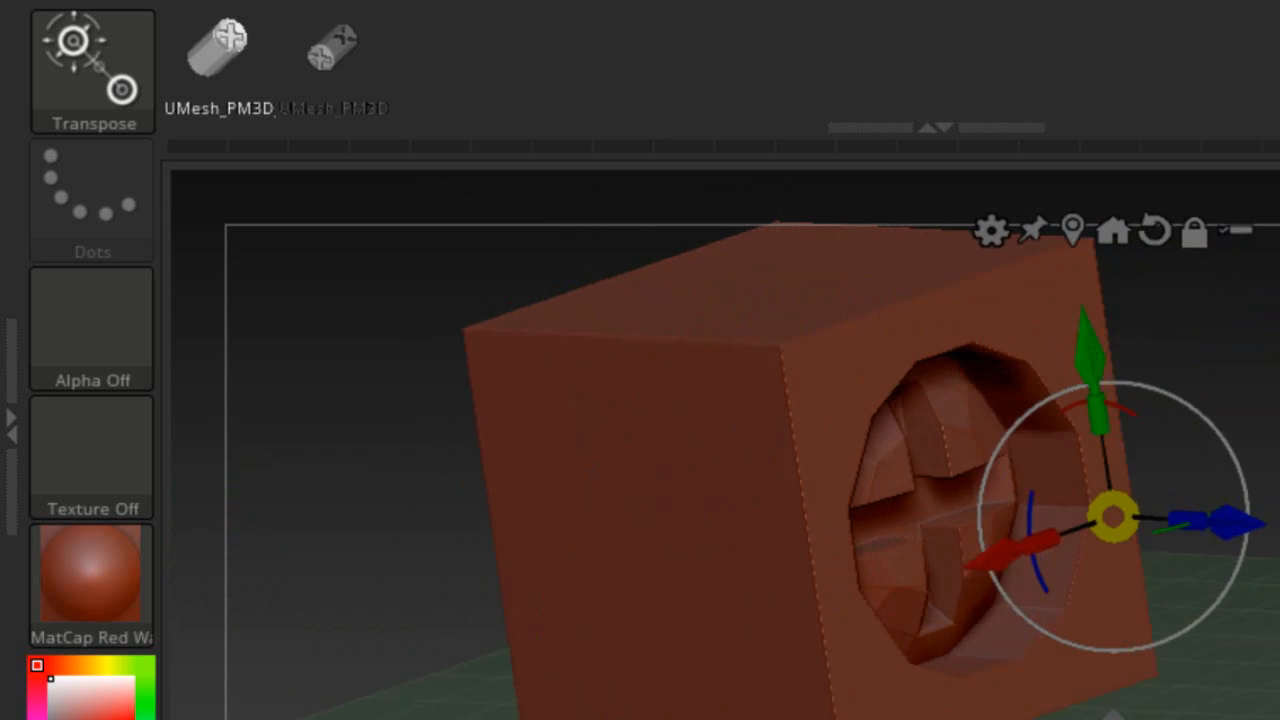
key(q)
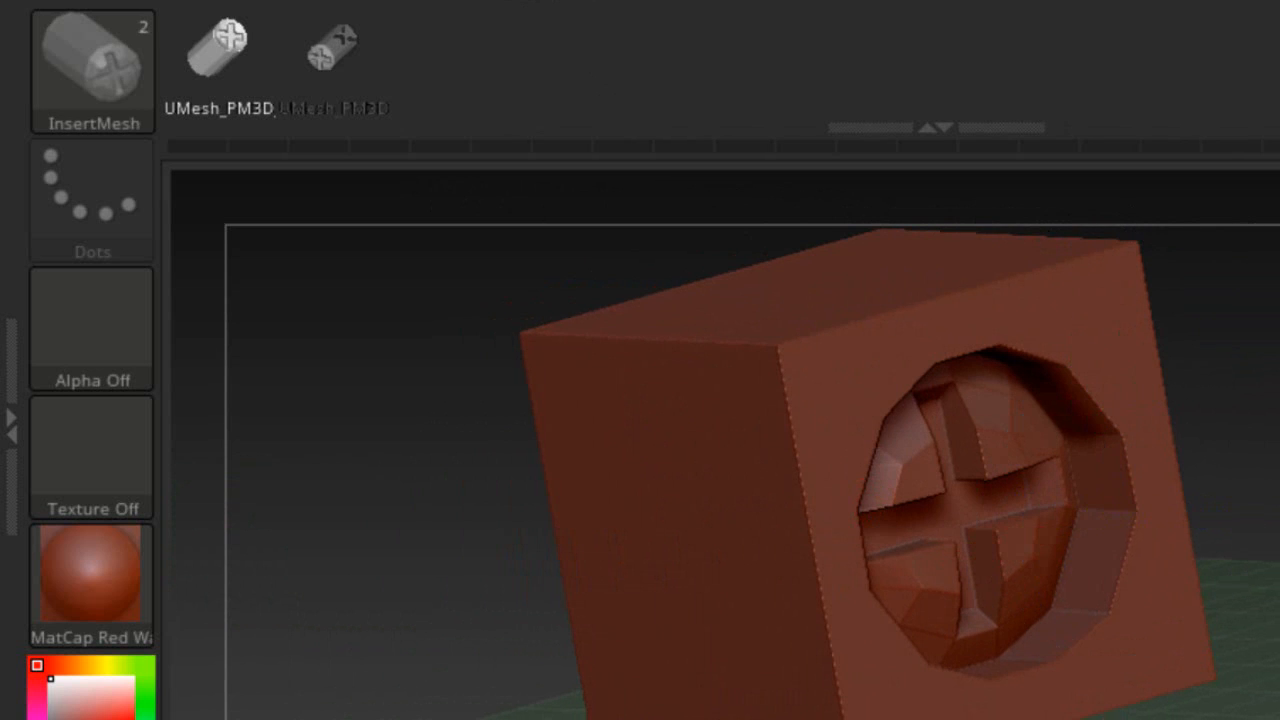
drag(380, 520, 452, 522)
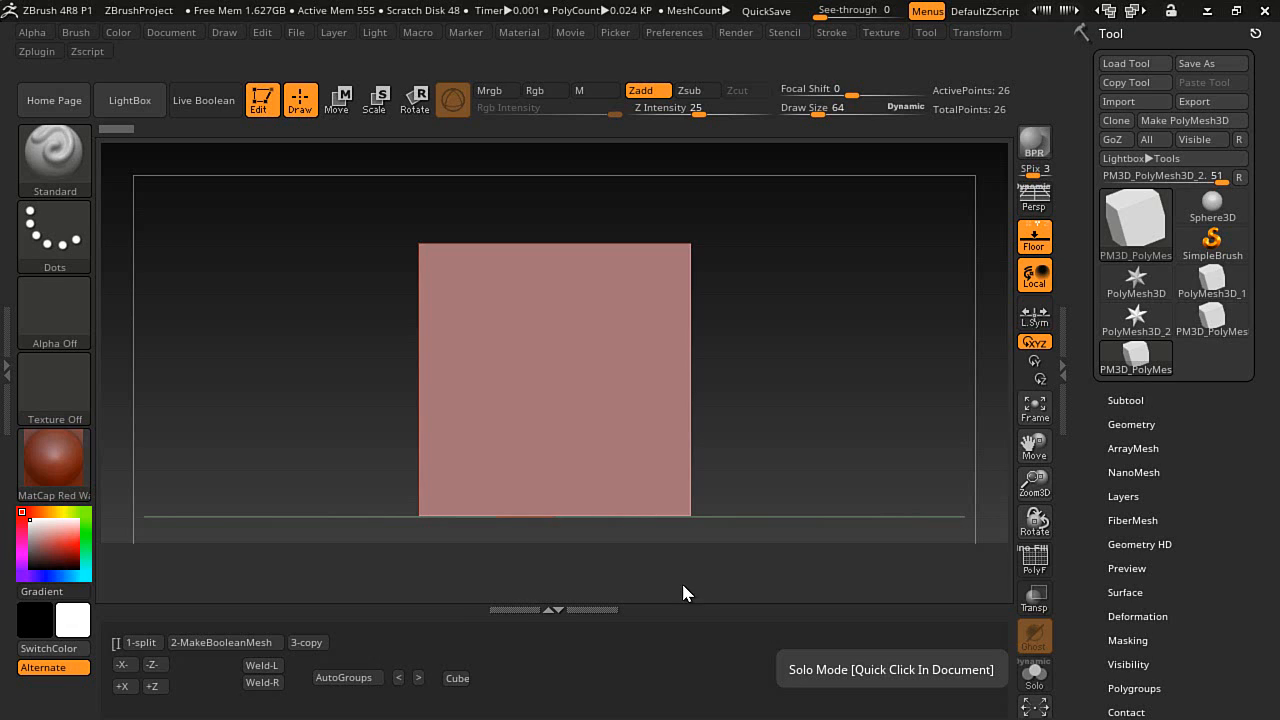
- Choose the IMM Boolean brush and its PowerDetail mesh
click(668, 567)
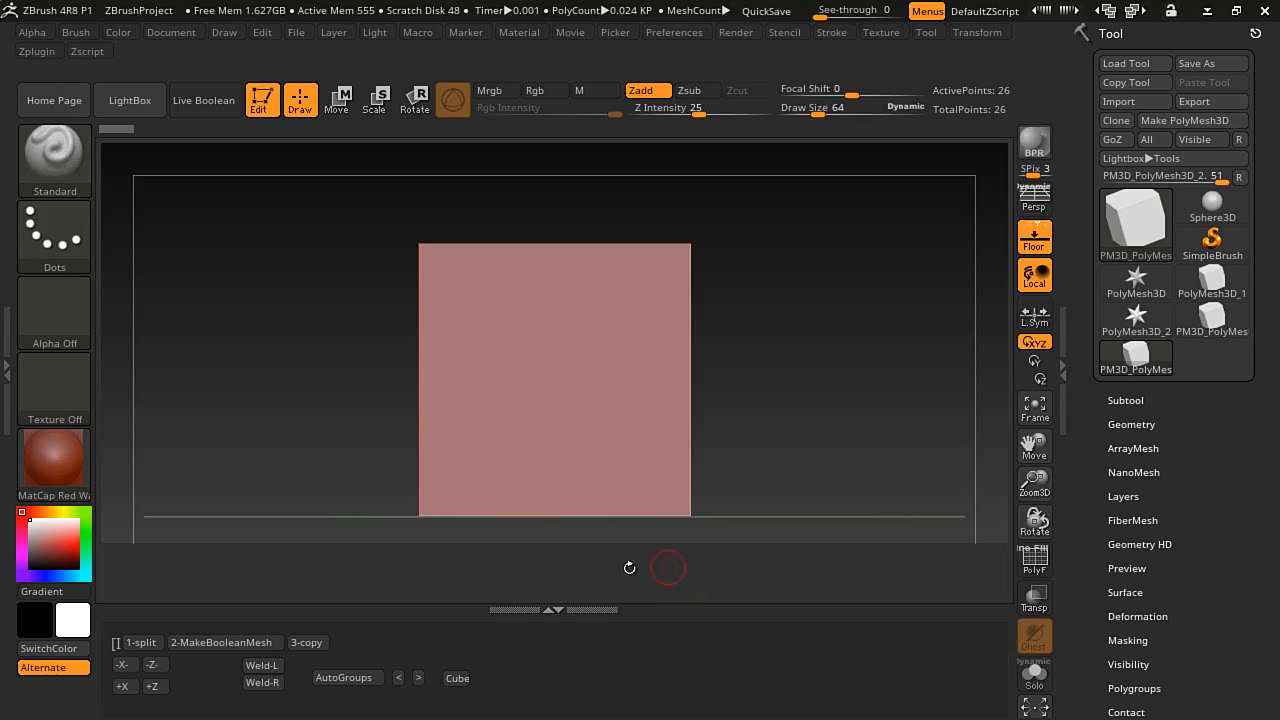
click(54, 157)
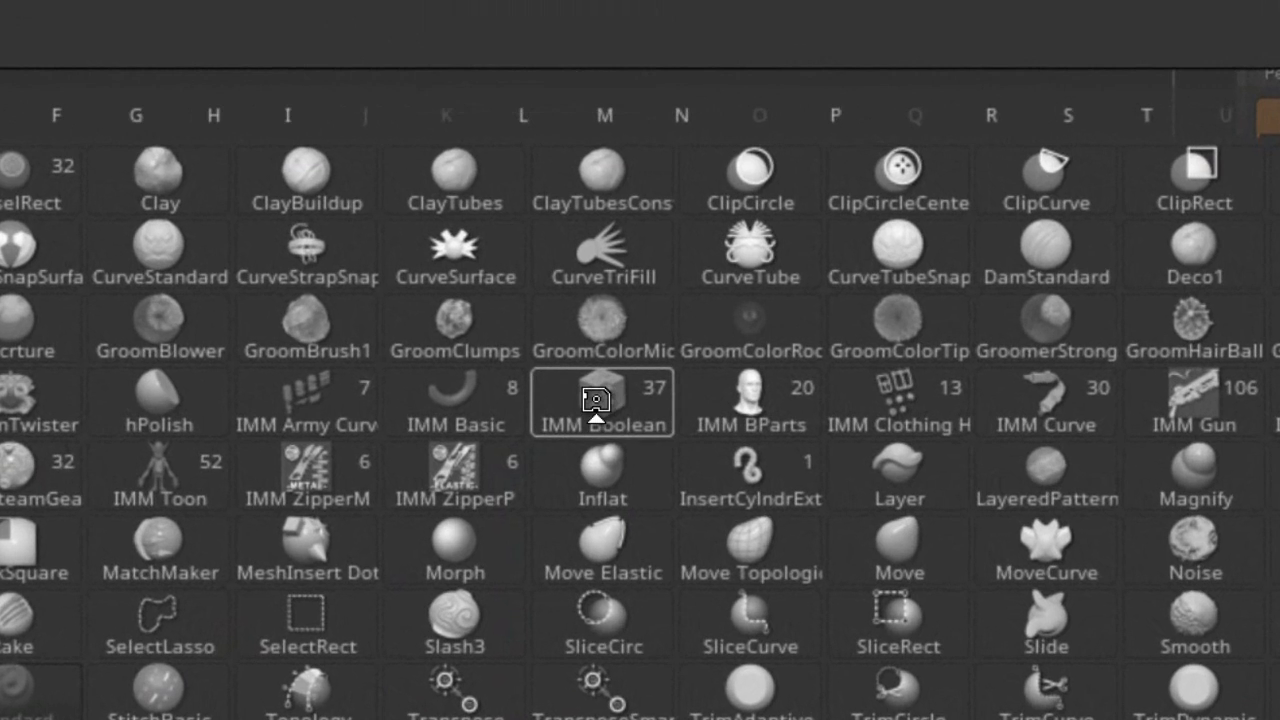
click(764, 422)
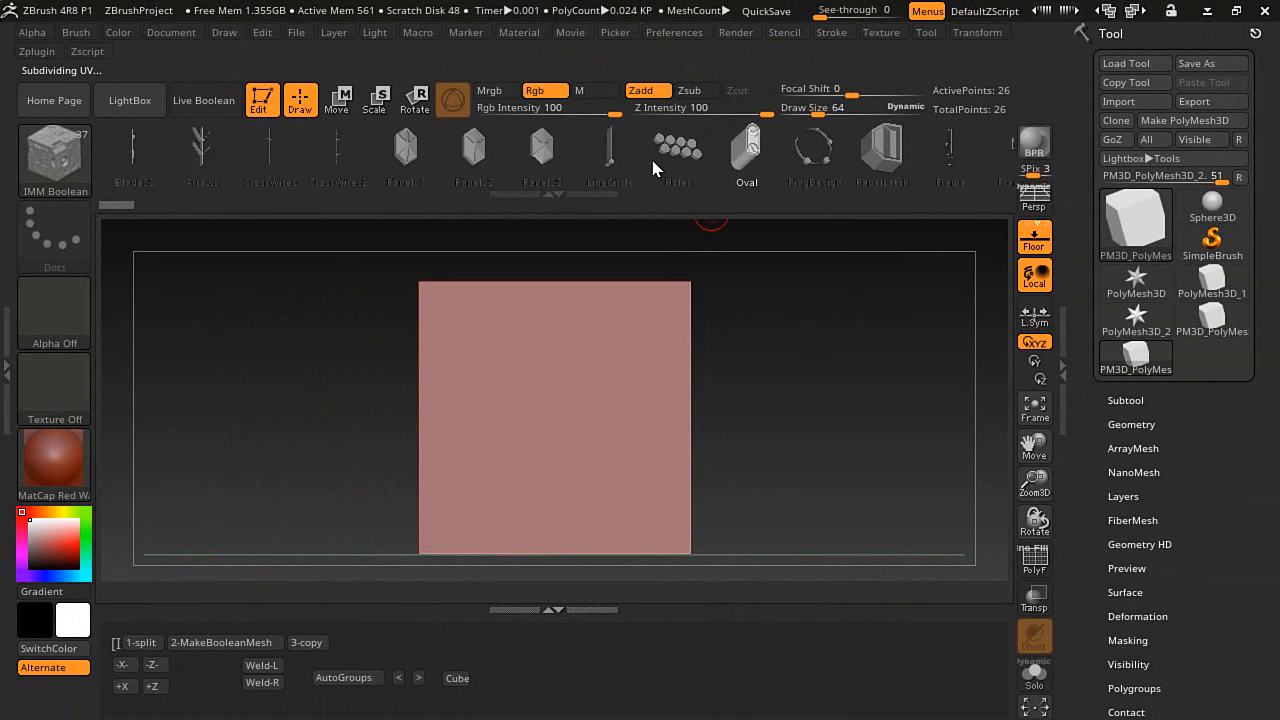
drag(427, 158, 295, 157)
drag(623, 156, 246, 152)
click(646, 152)
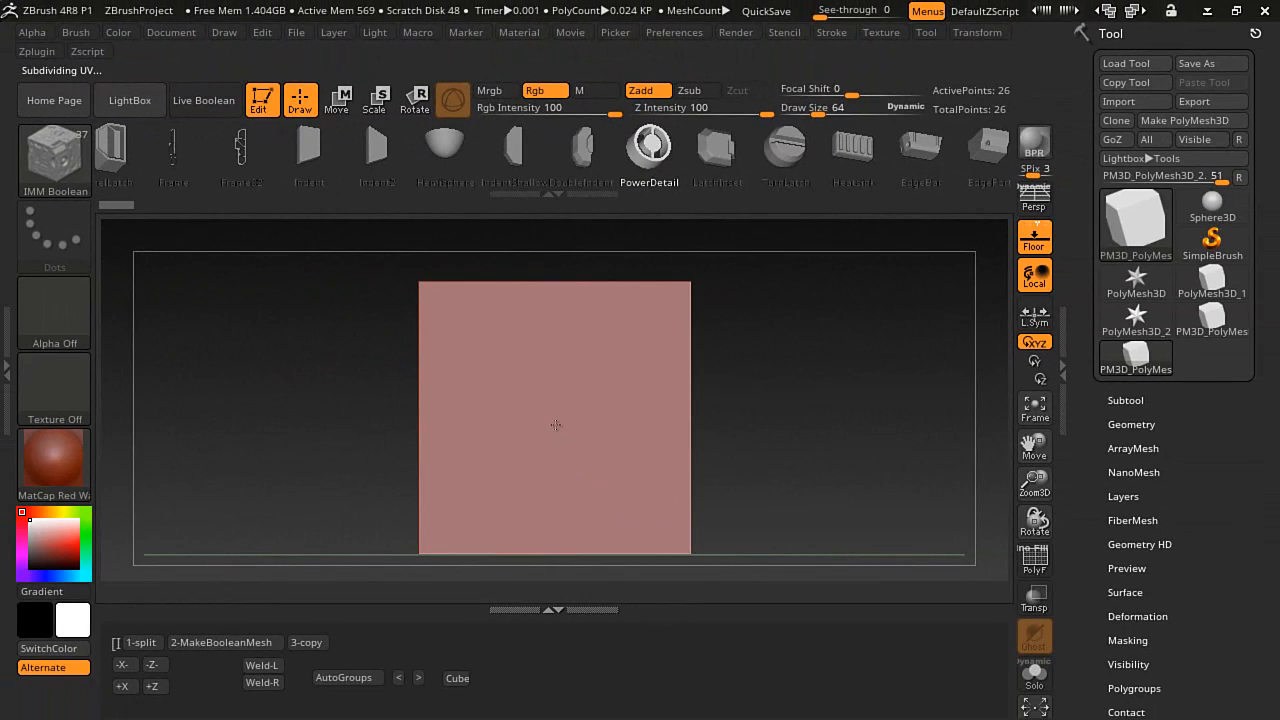
- Insert the PowerDetail mesh at the centre of the new cube's front face and split it into its own subtractive subtool
drag(557, 423, 617, 511)
click(1121, 400)
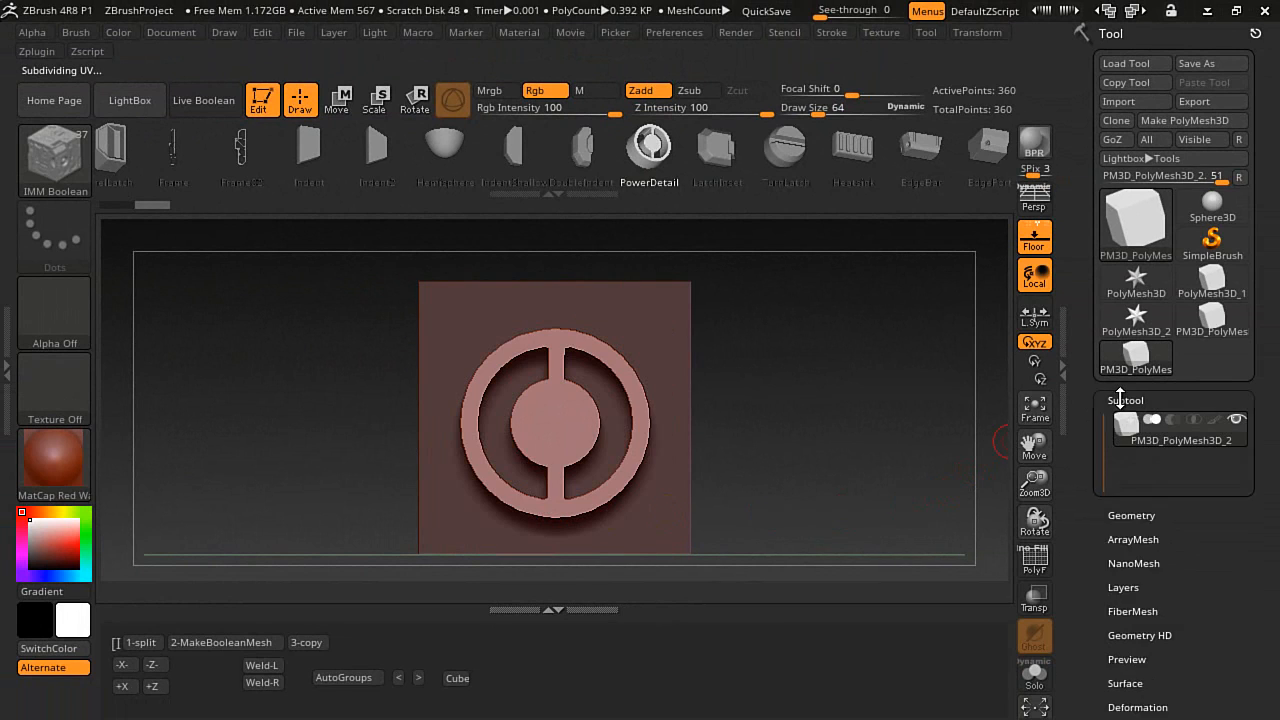
click(143, 642)
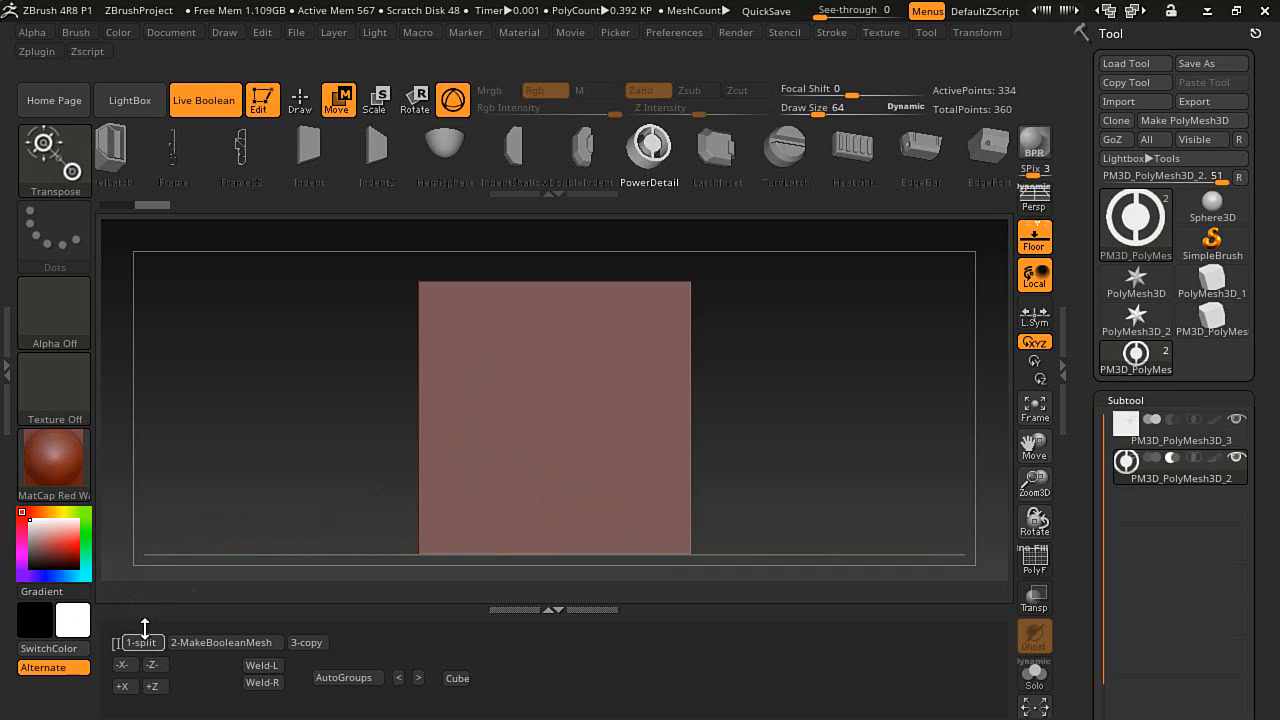
- Move the PowerDetail subtool outward along Z so it cuts its ring shape into the front face
drag(226, 486, 250, 470)
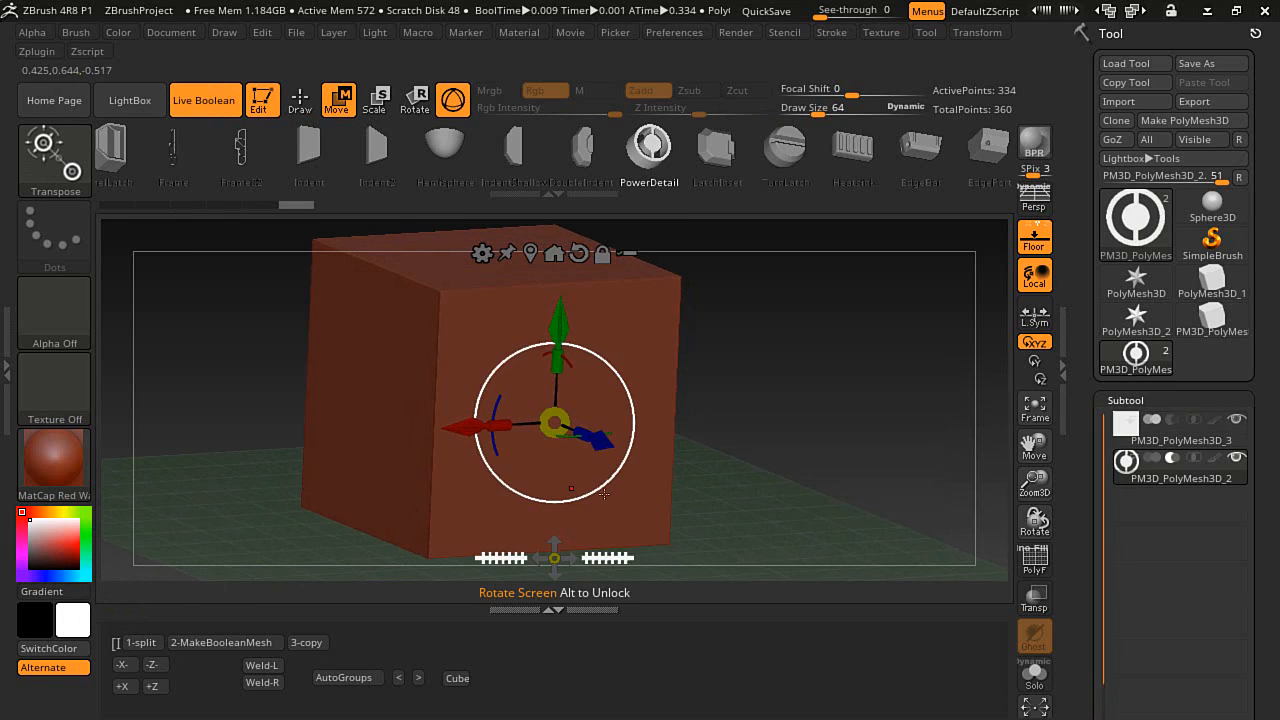
drag(600, 443, 665, 490)
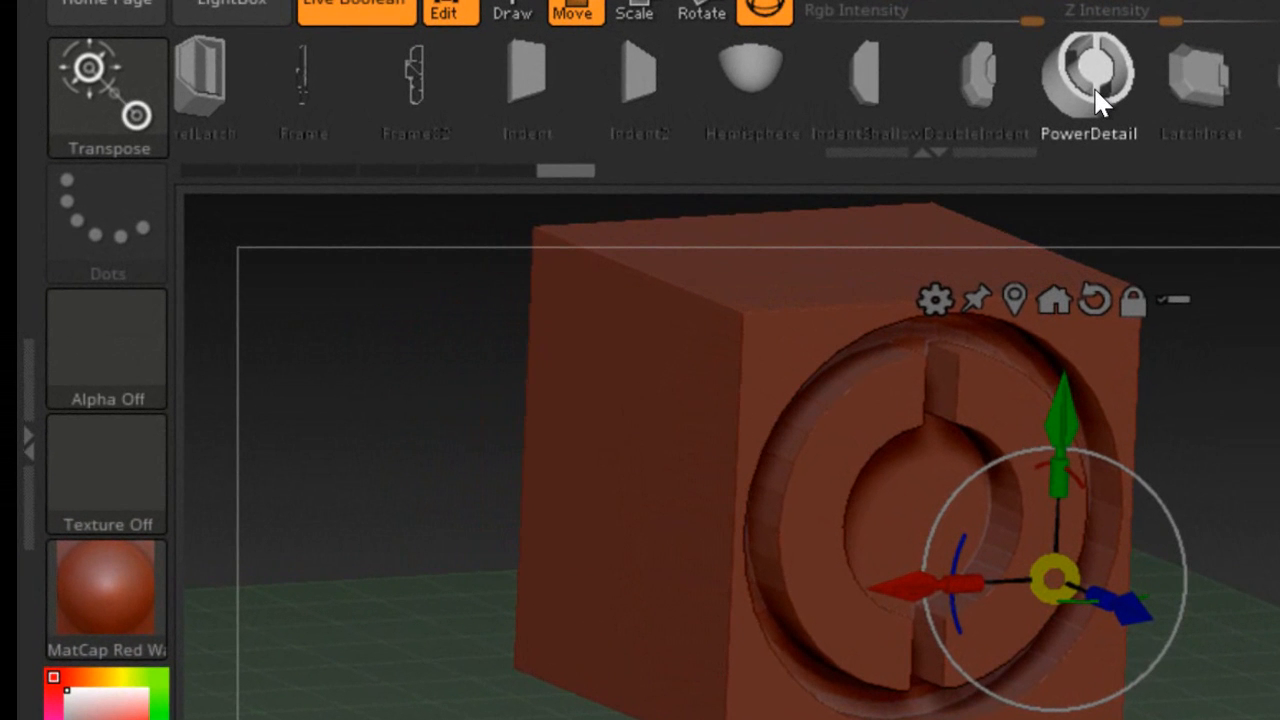
- Recentre the gizmo on the PowerDetail subtool and move it along Z through the cube to cut the back face
alt+drag(420, 450, 700, 405)
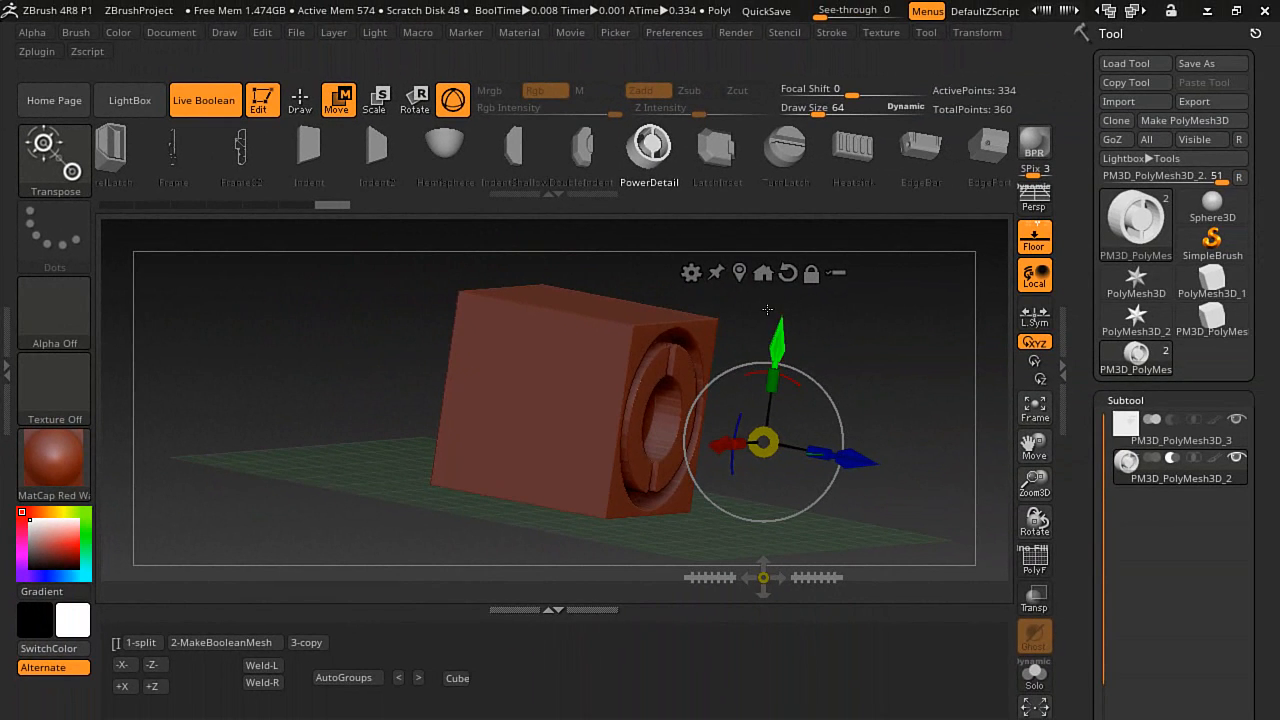
click(740, 273)
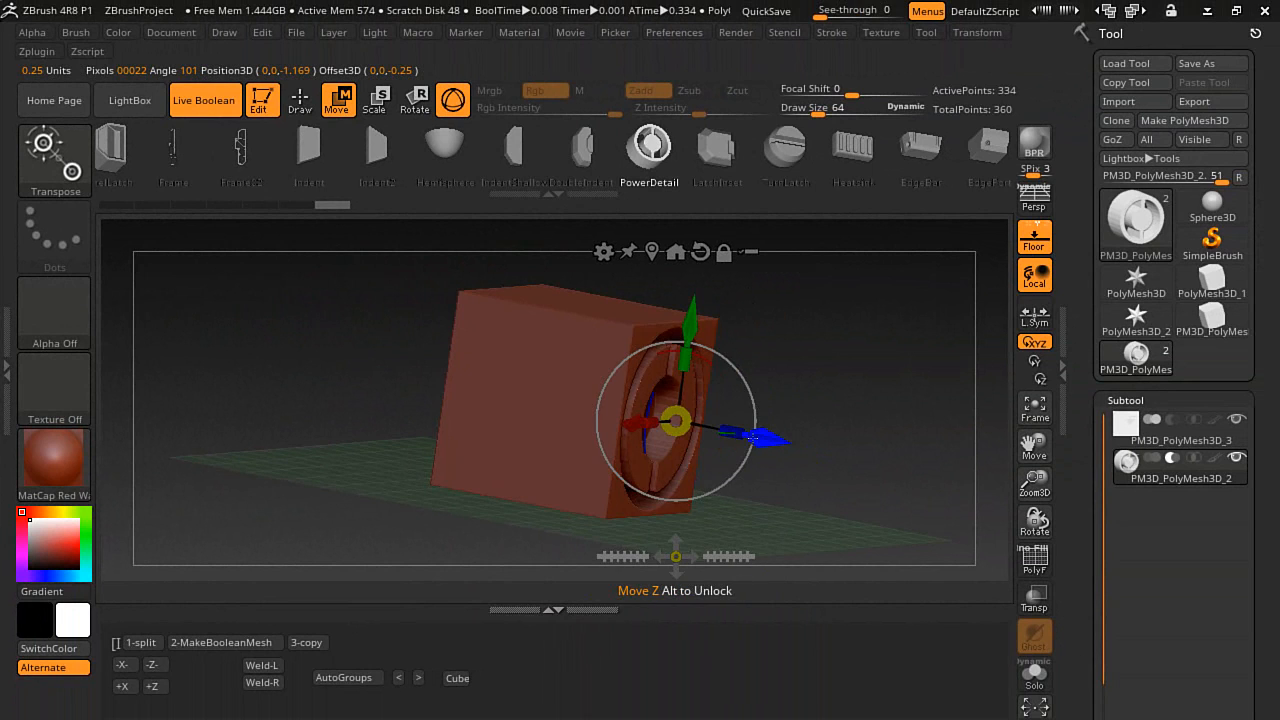
drag(774, 440, 575, 373)
drag(371, 386, 417, 429)
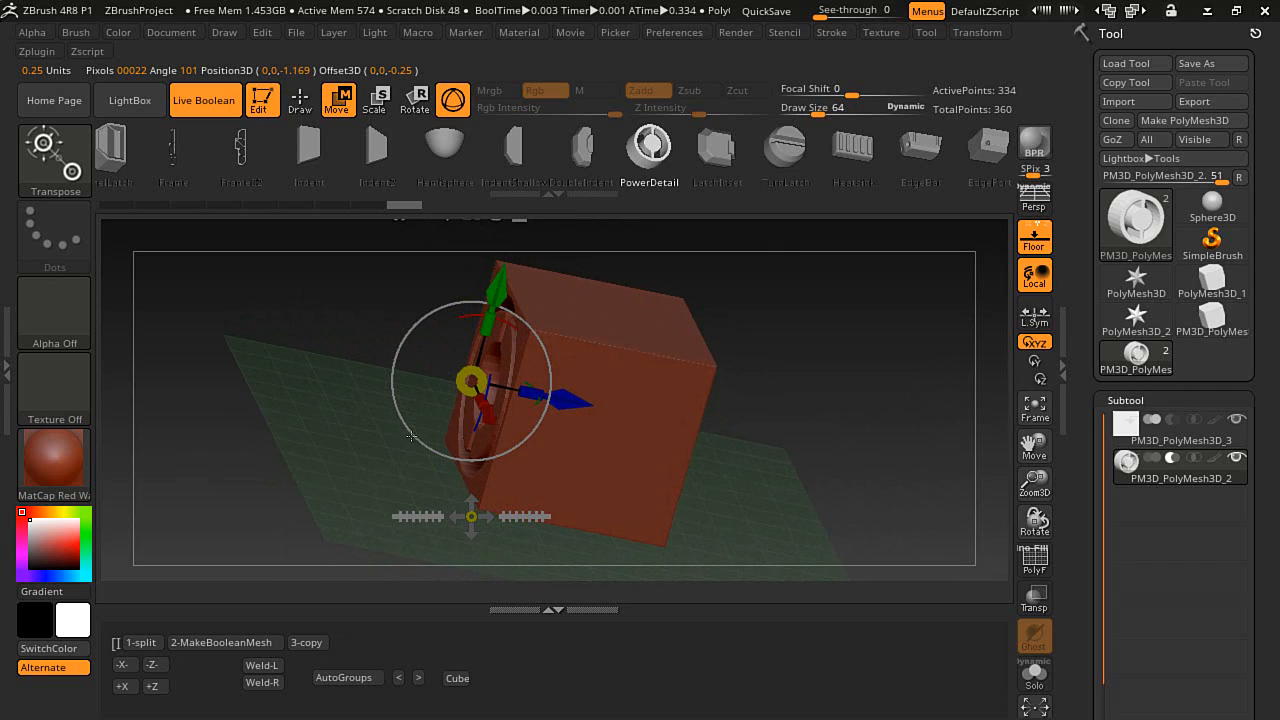
- Adjust the PowerDetail subtool along Z using the transparent view so it overlaps the cube's front face about halfway
drag(585, 404, 617, 411)
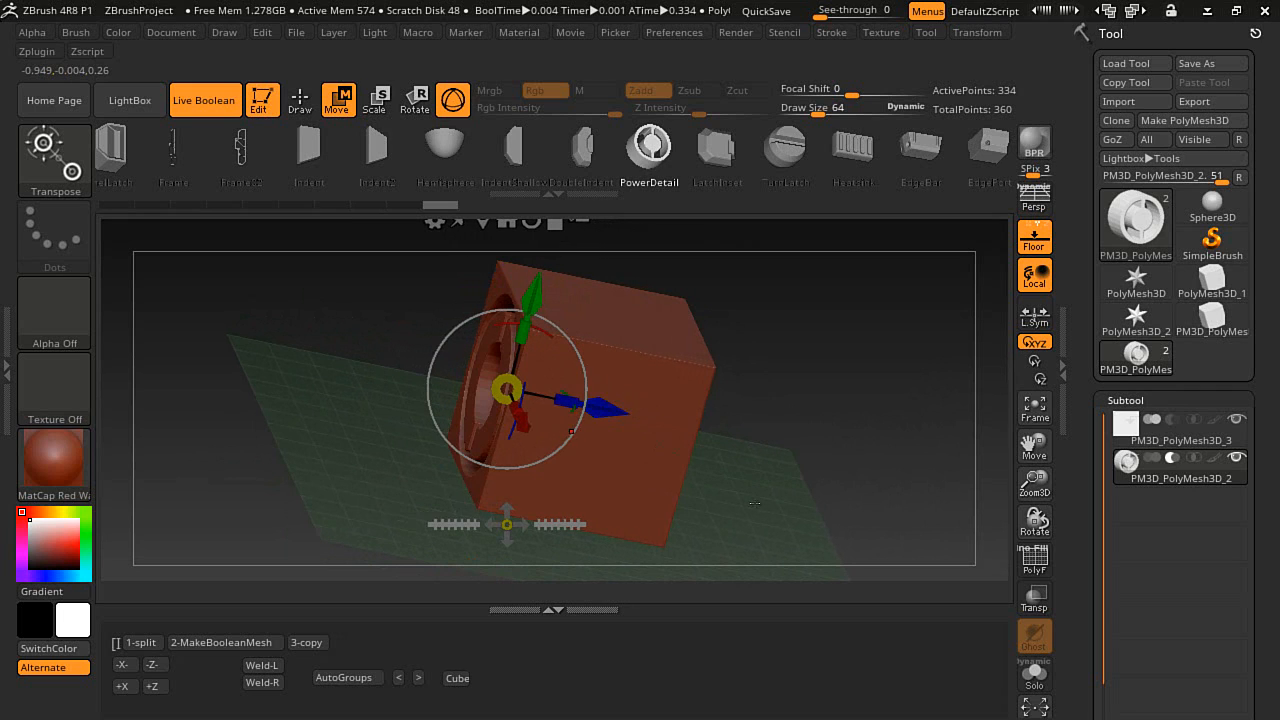
click(1030, 612)
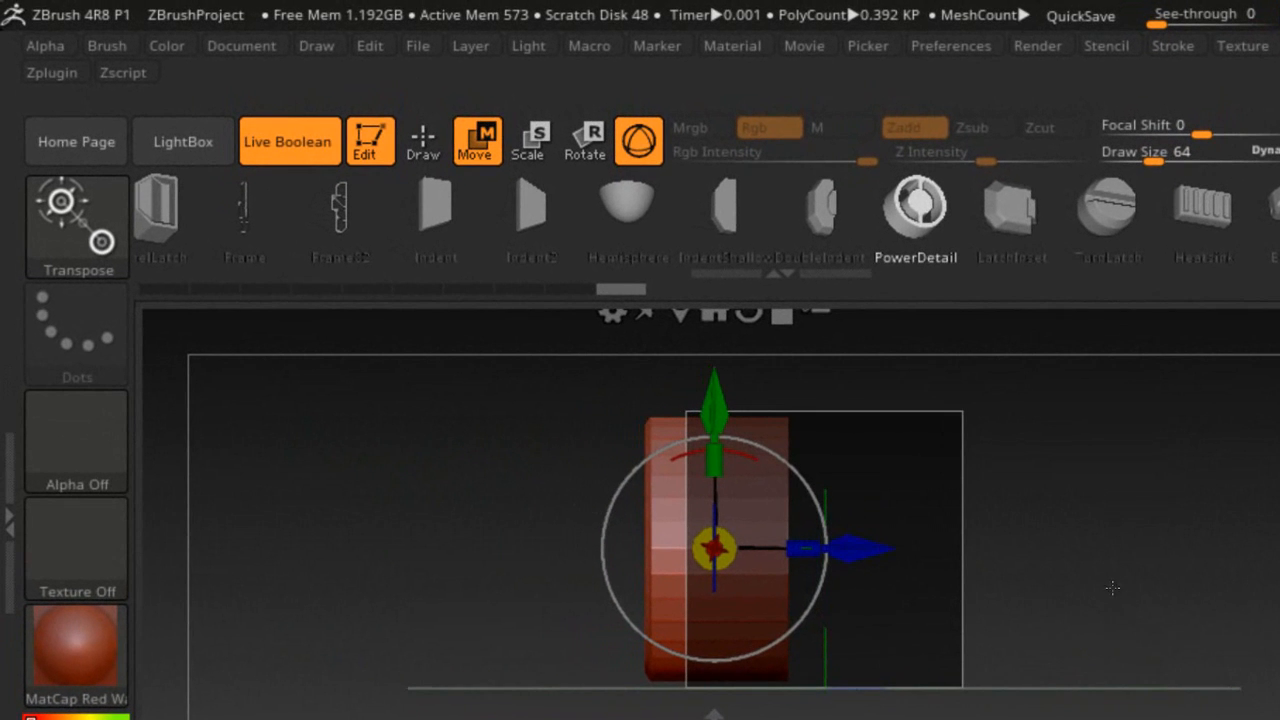
alt+drag(1112, 588, 1055, 627)
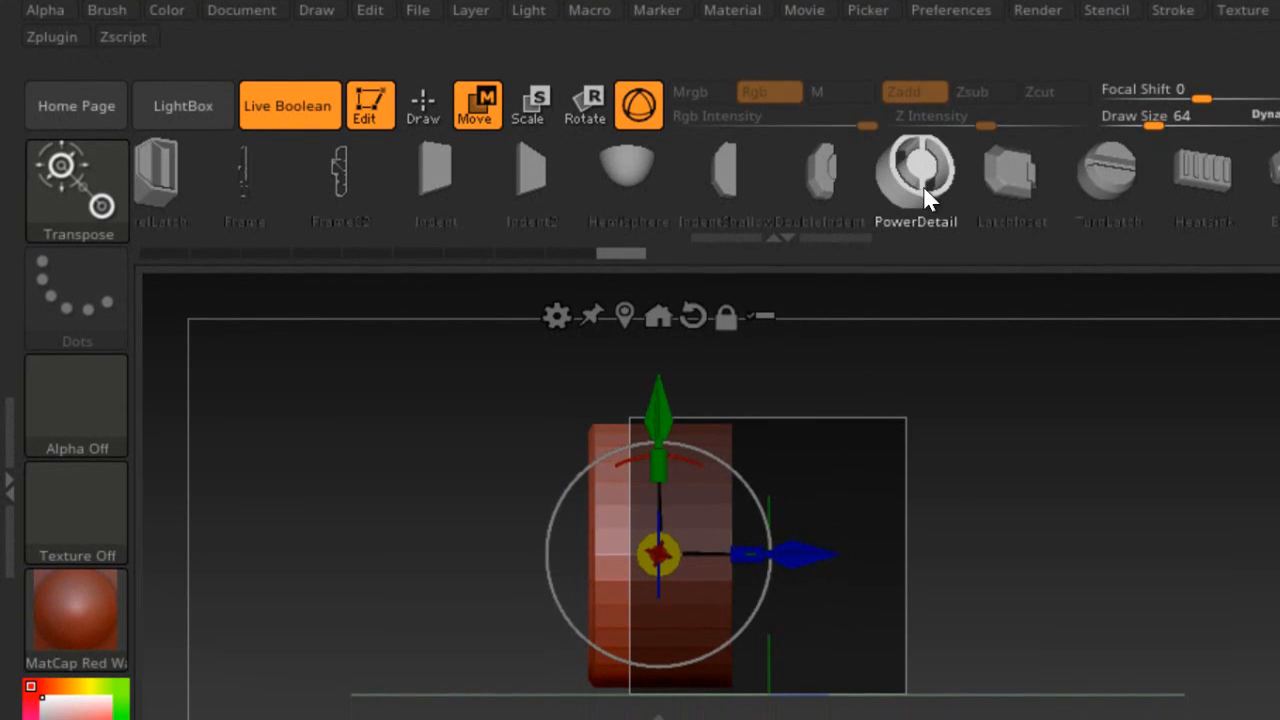
drag(805, 554, 783, 554)
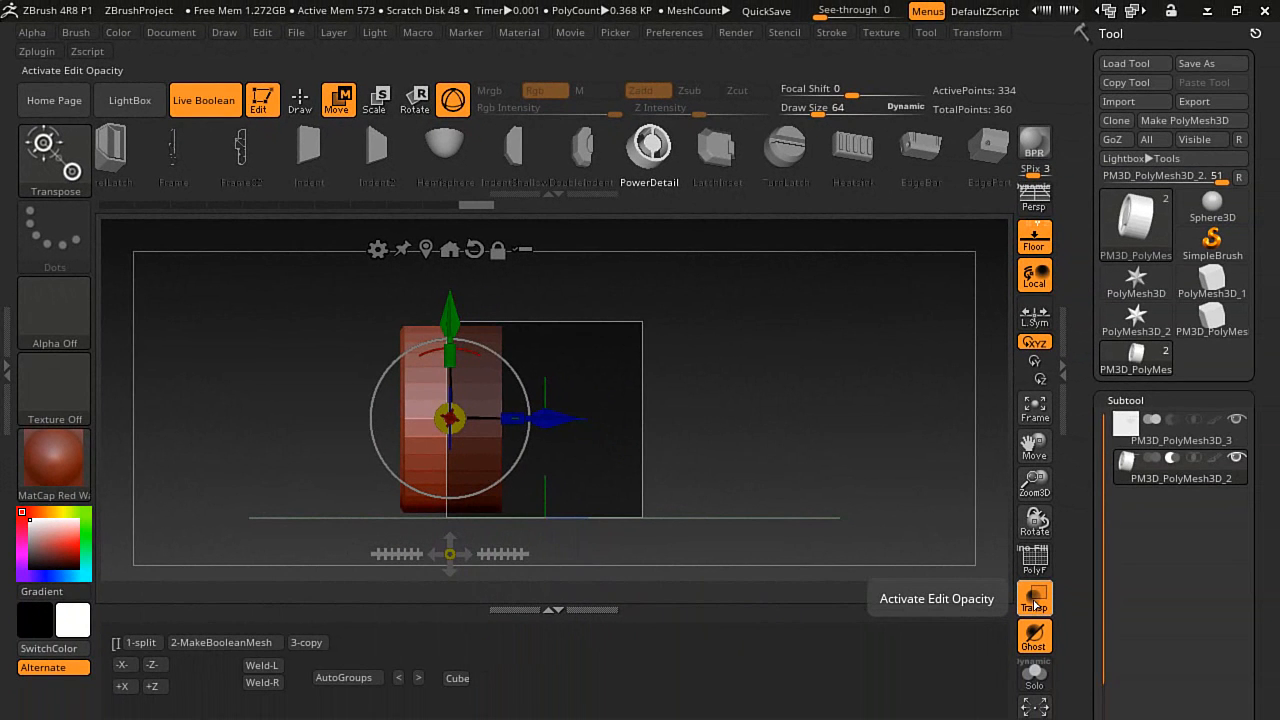
click(1034, 600)
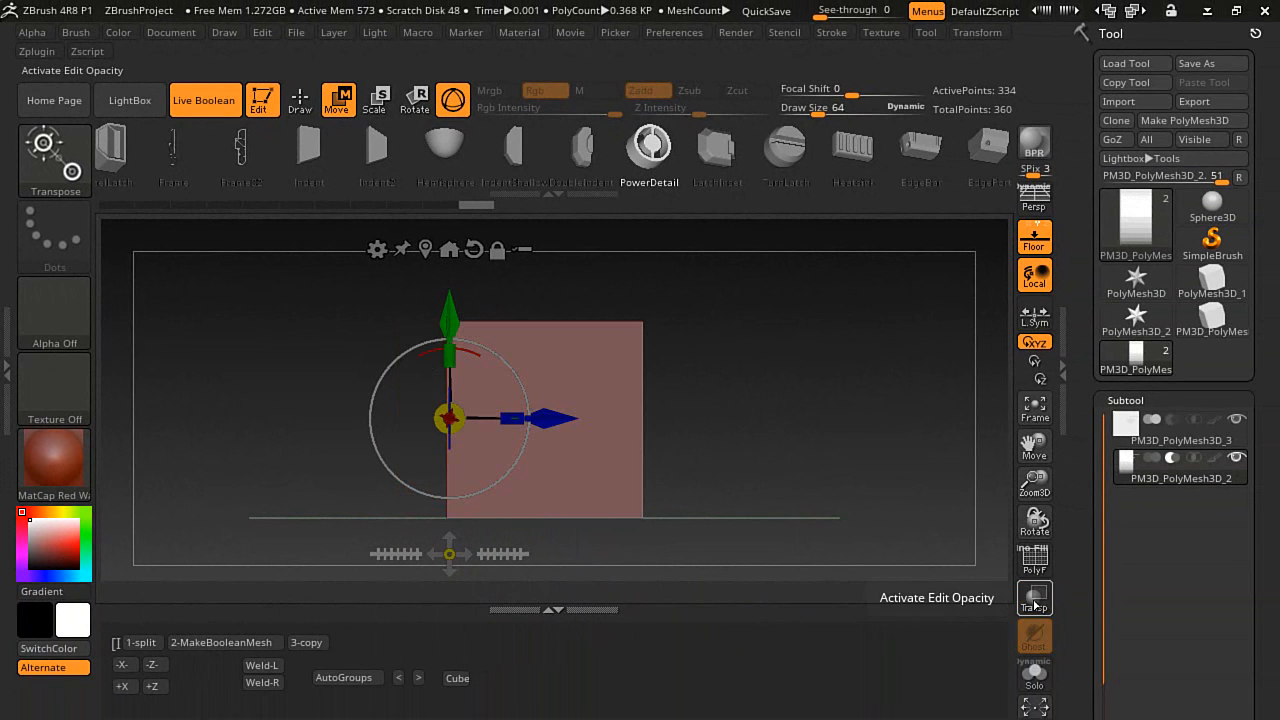
- Generate a Boolean mesh from the cube and the subtractive PowerDetail subtool and bring it up as the active tool
drag(317, 500, 290, 510)
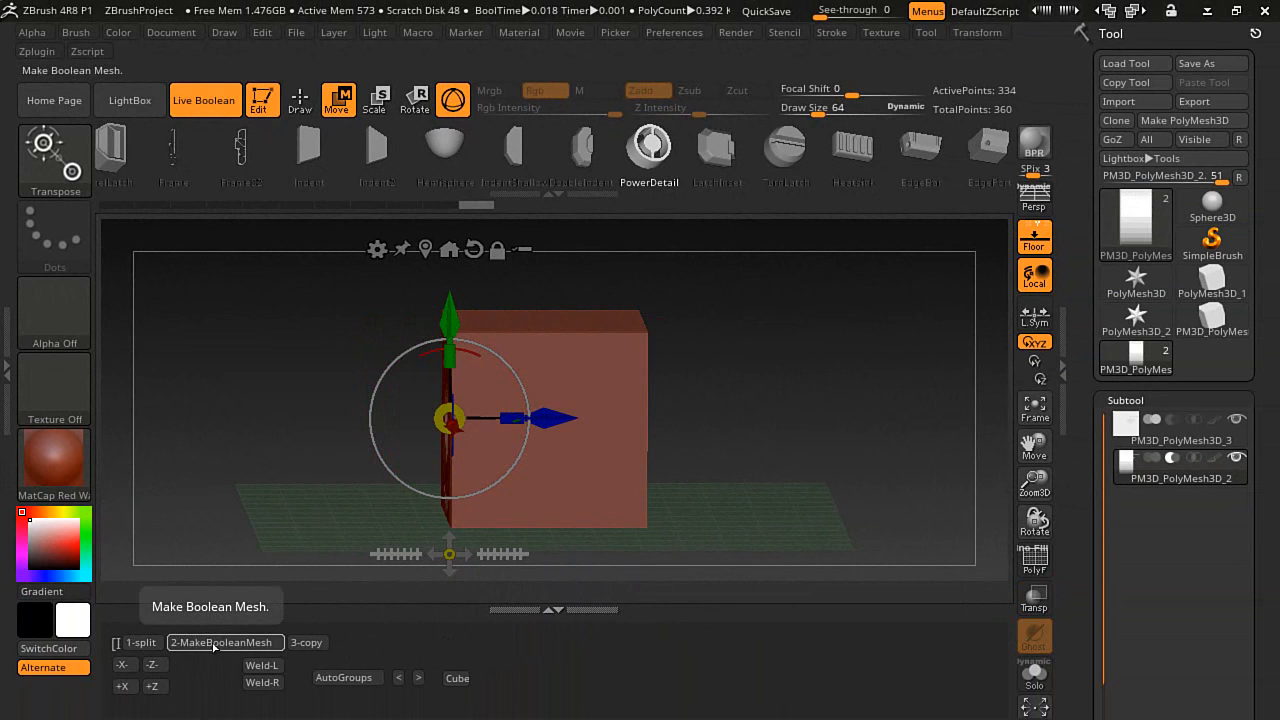
click(213, 646)
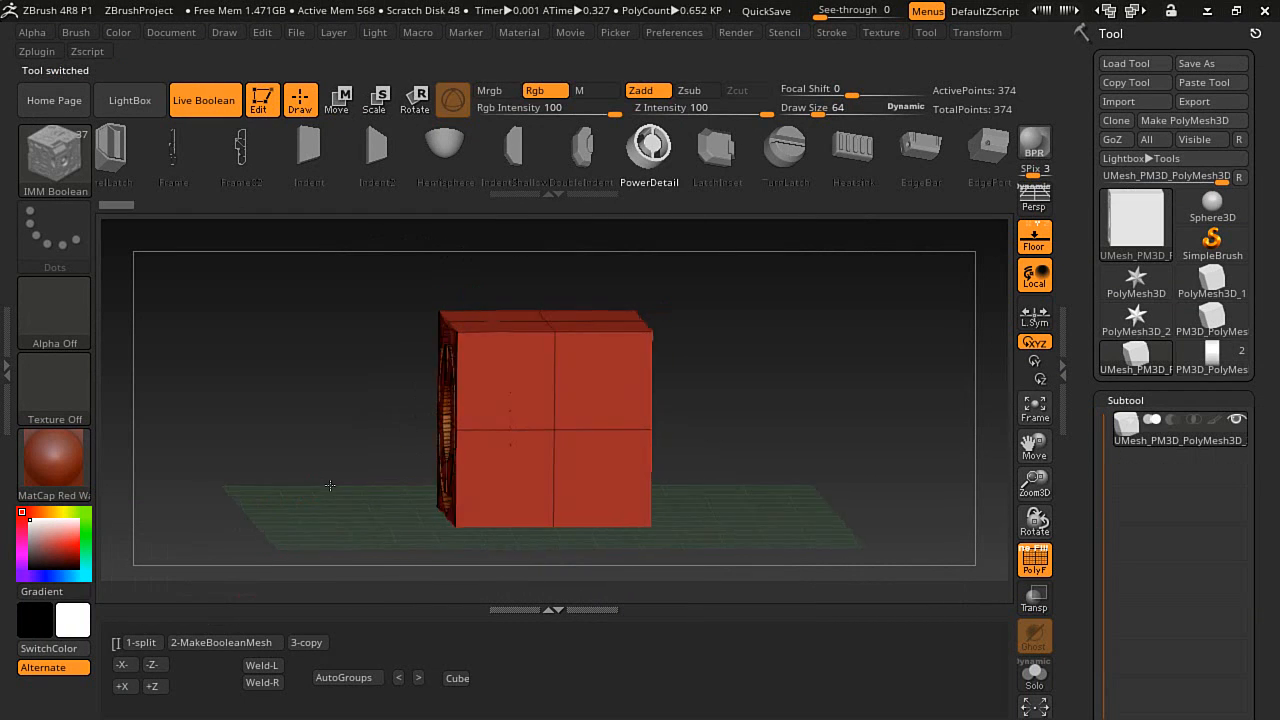
drag(330, 486, 377, 487)
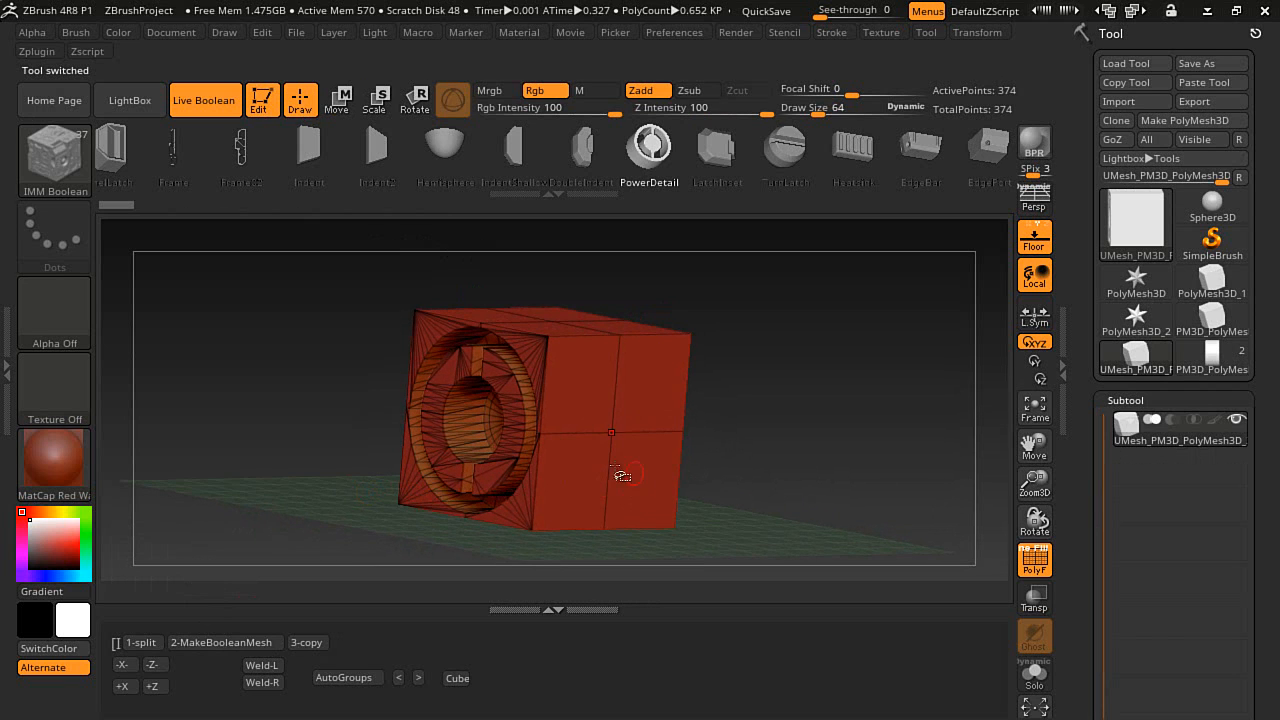
- Auto-group the cube shell while the cut walls are hidden, and isolate the cutout with its two half-ring faces by hiding the shell
ctrl+shift+click(609, 432)
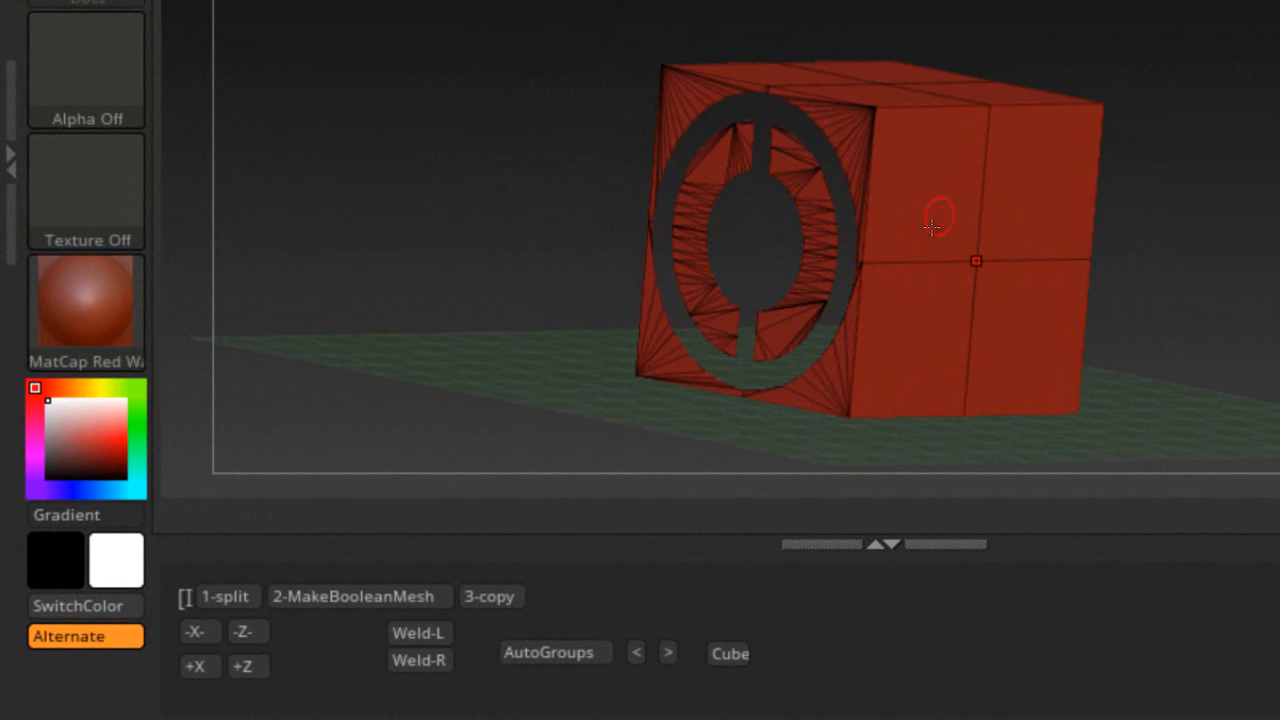
click(553, 652)
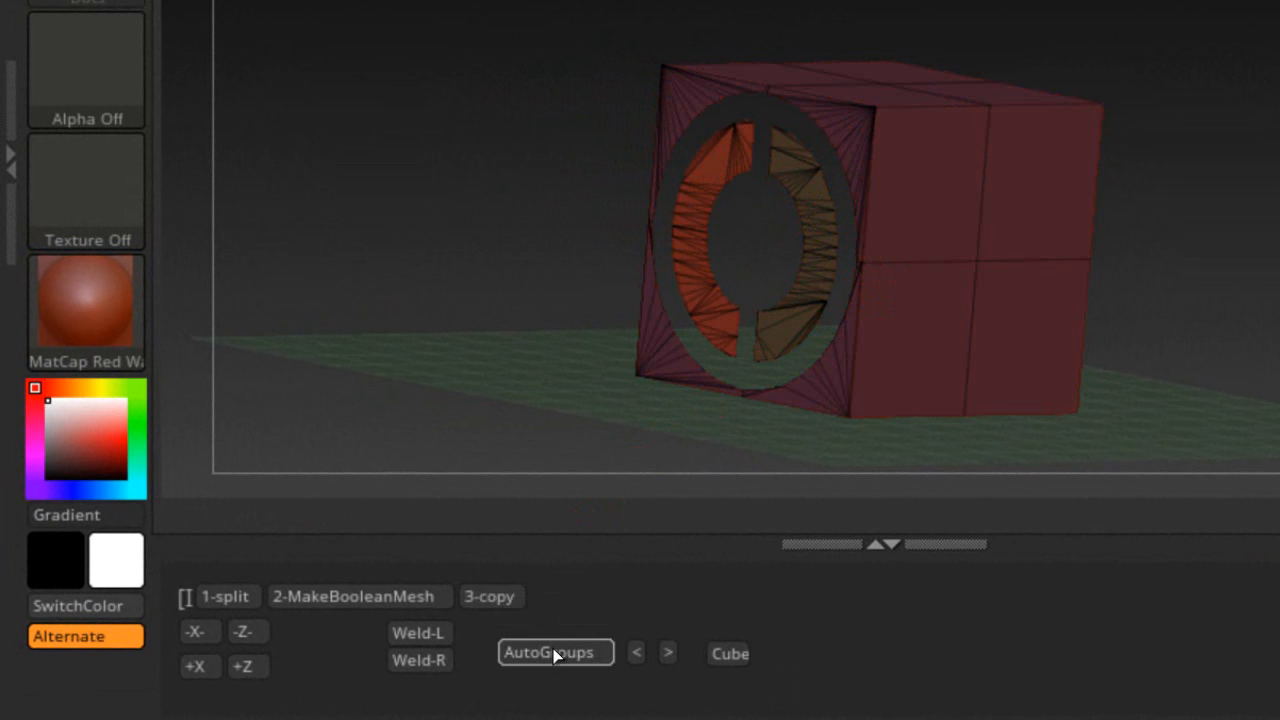
ctrl+shift+click(977, 269)
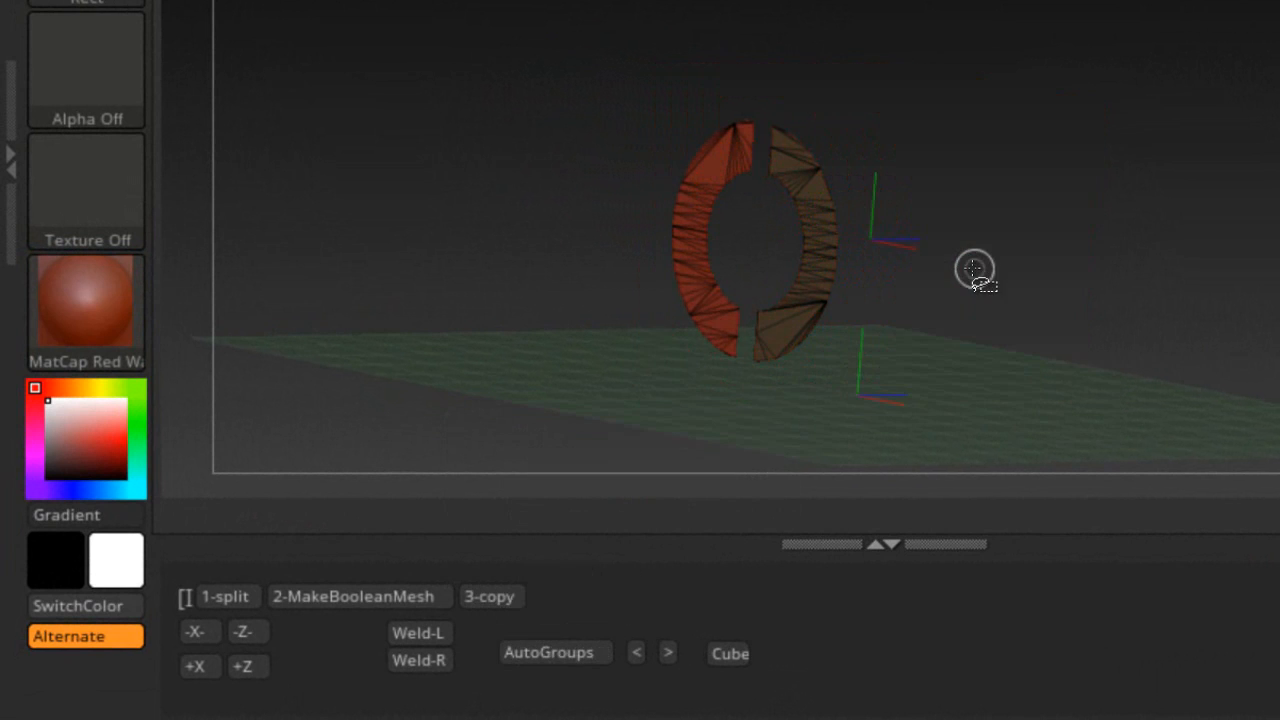
ctrl+shift+click(968, 267)
ctrl+shift+click(968, 266)
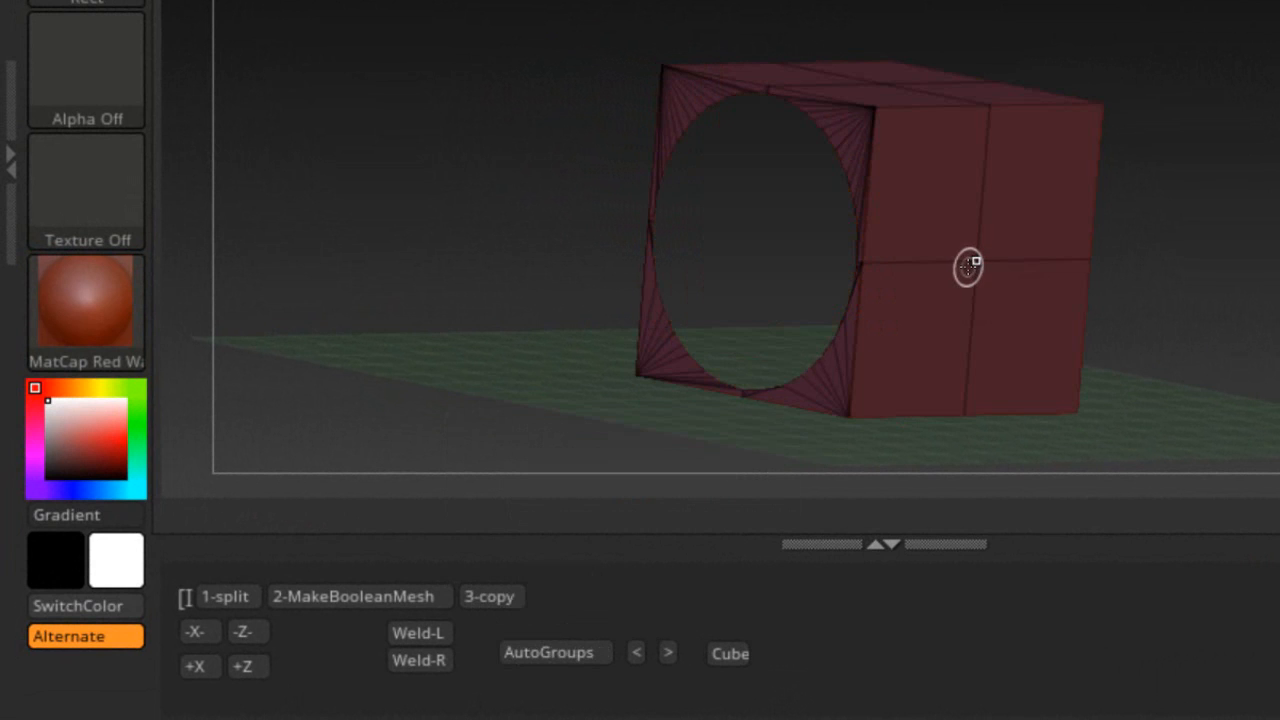
ctrl+shift+drag(1160, 240, 1168, 316)
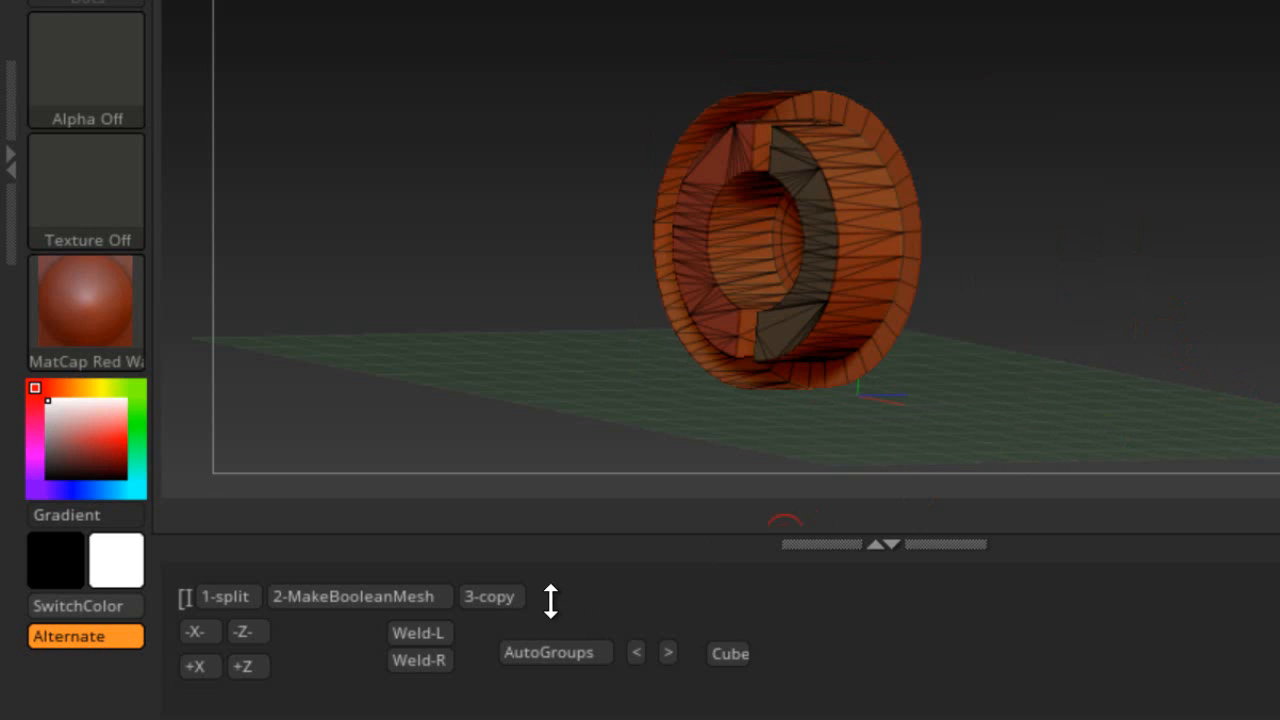
- Run the script's copy stage on the isolated cutout to turn it into a separate mesh
click(488, 596)
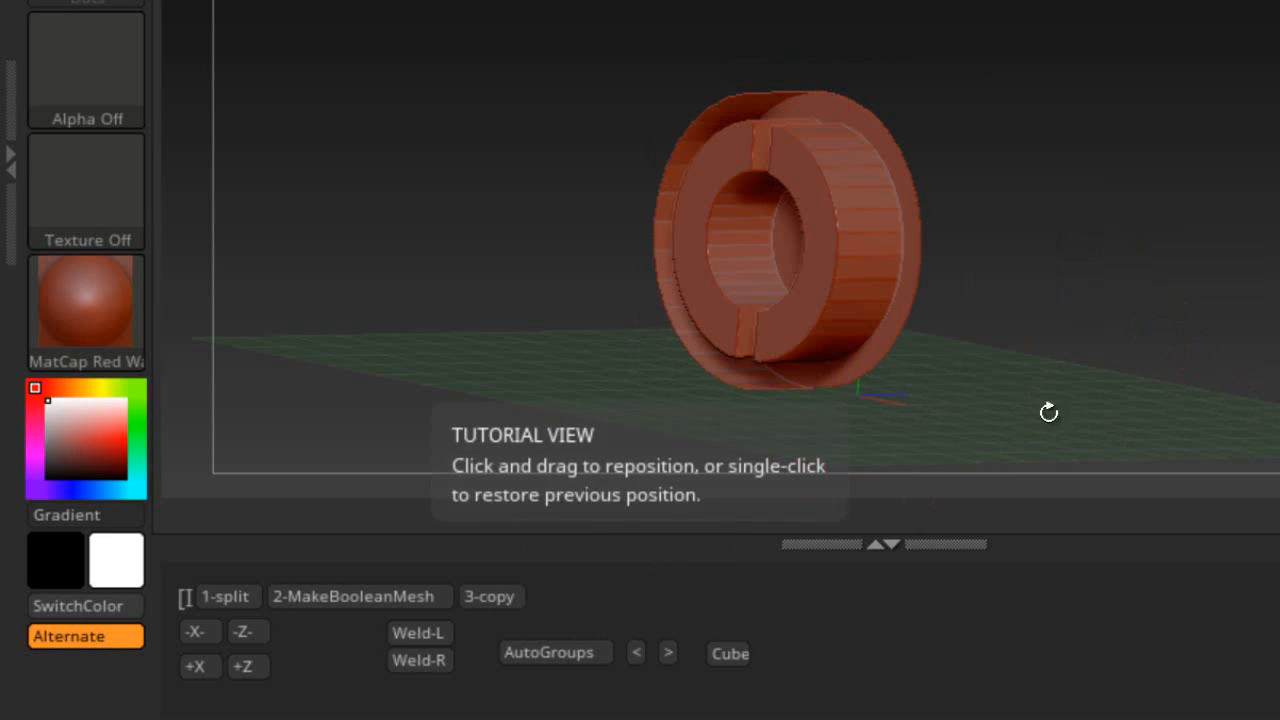
drag(1016, 368, 897, 356)
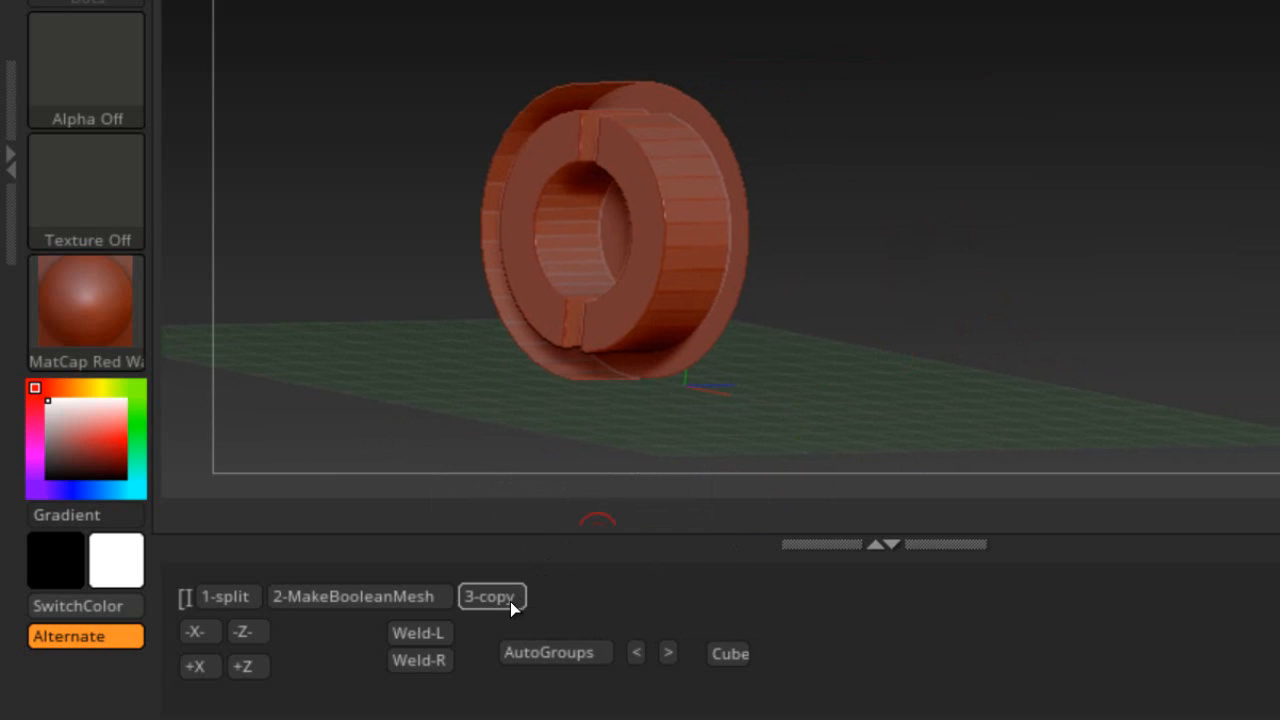
drag(1043, 212, 1008, 240)
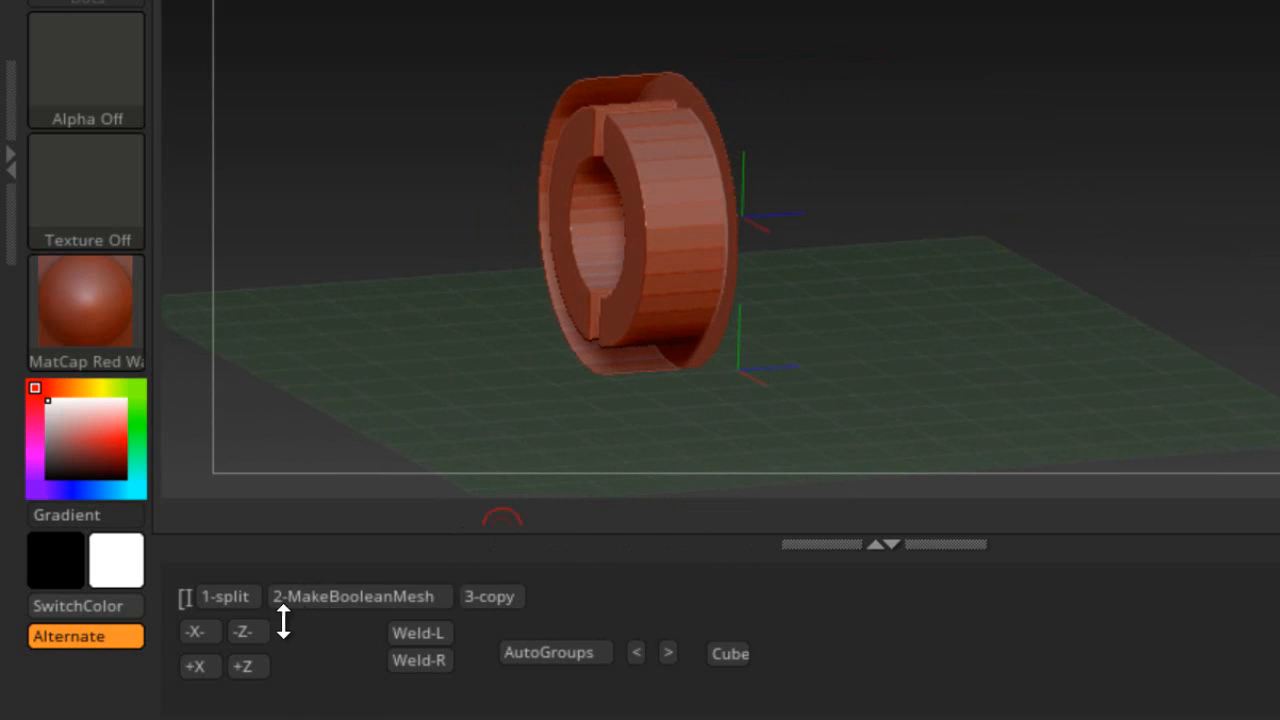
- Extend the copied cutout along Z into a long plug and duplicate its detailed end on the other side with Weld-L
click(213, 631)
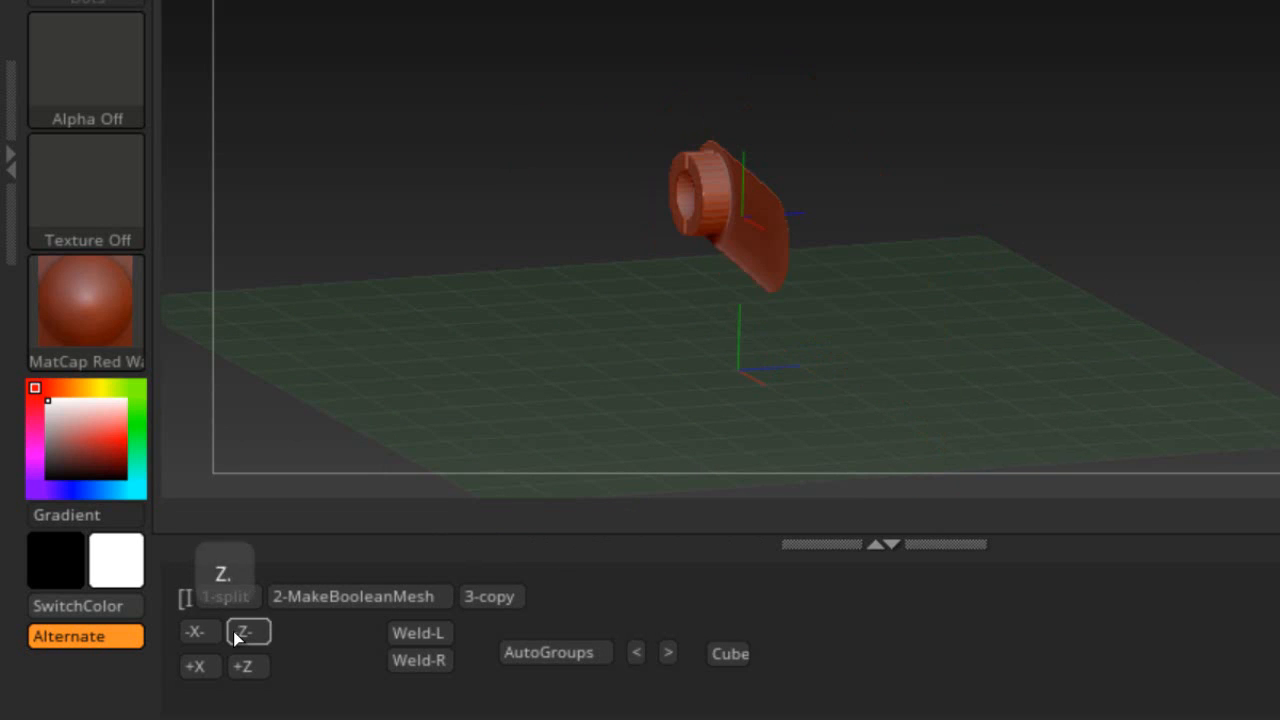
click(241, 634)
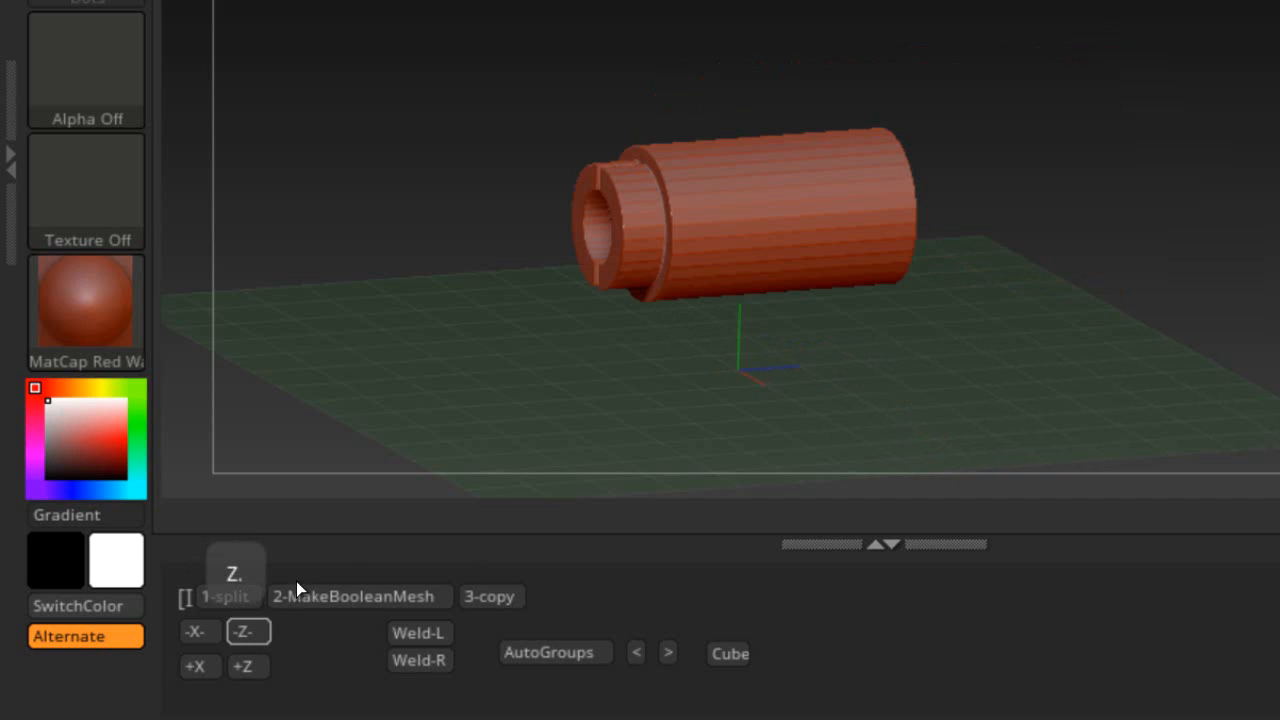
click(433, 633)
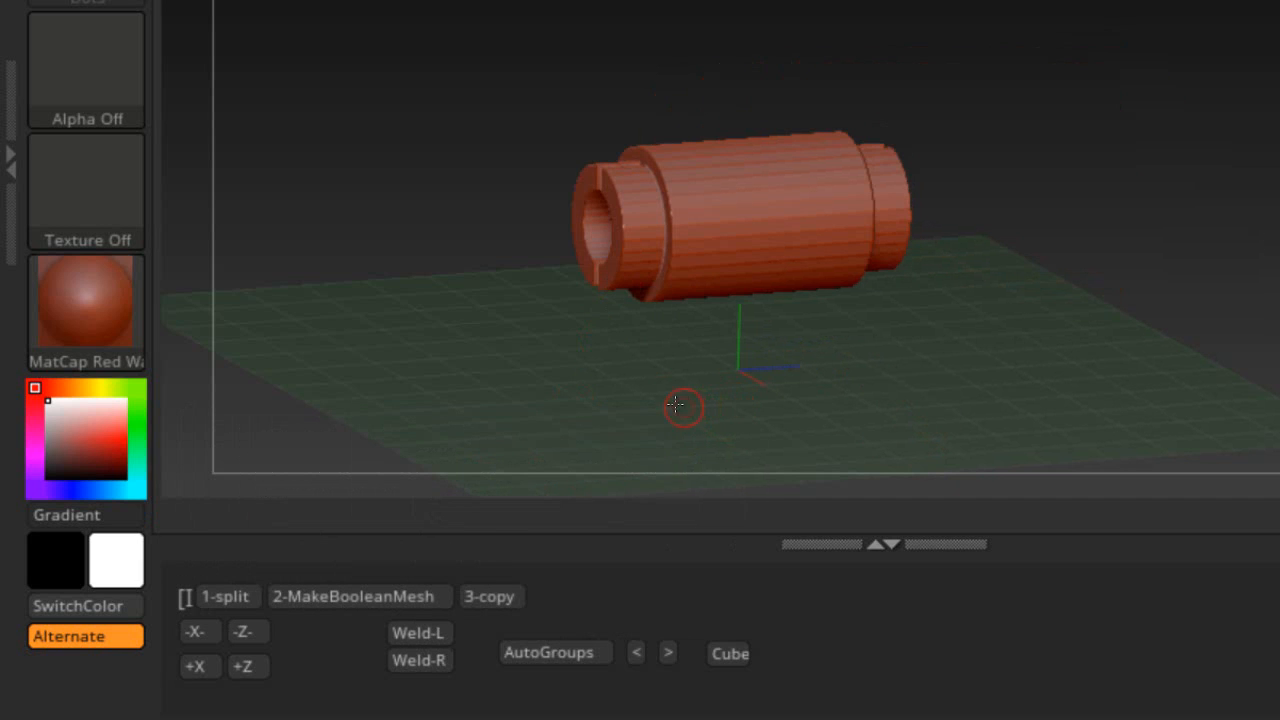
- Face the double-ended plug straight on and create a new InsertMesh brush from it instead of appending to IMM Boolean
drag(676, 404, 825, 182)
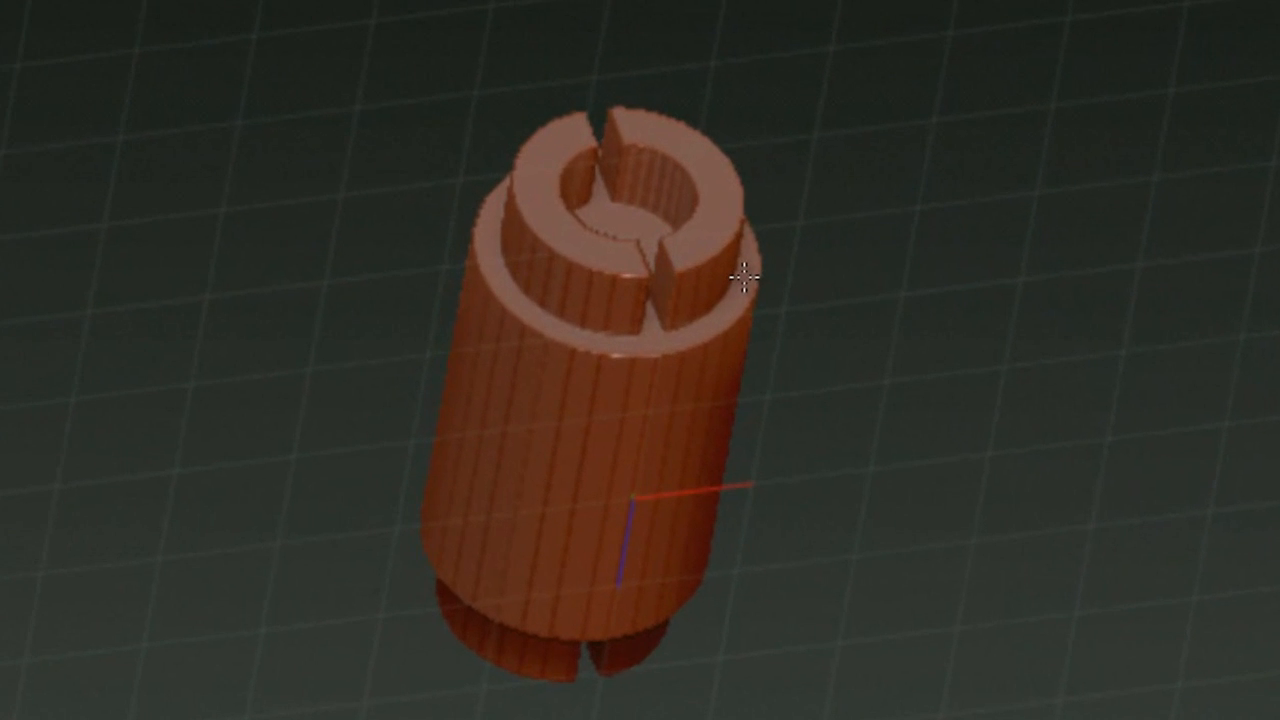
drag(740, 298, 715, 574)
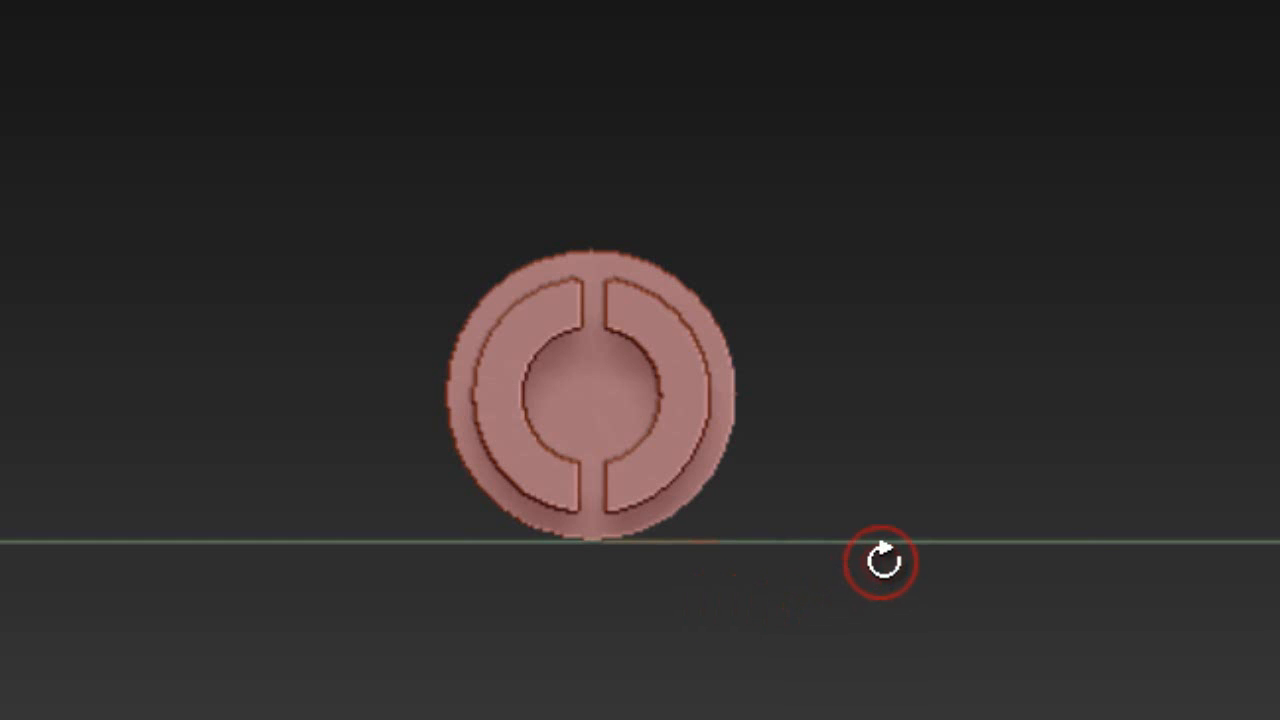
key(f)
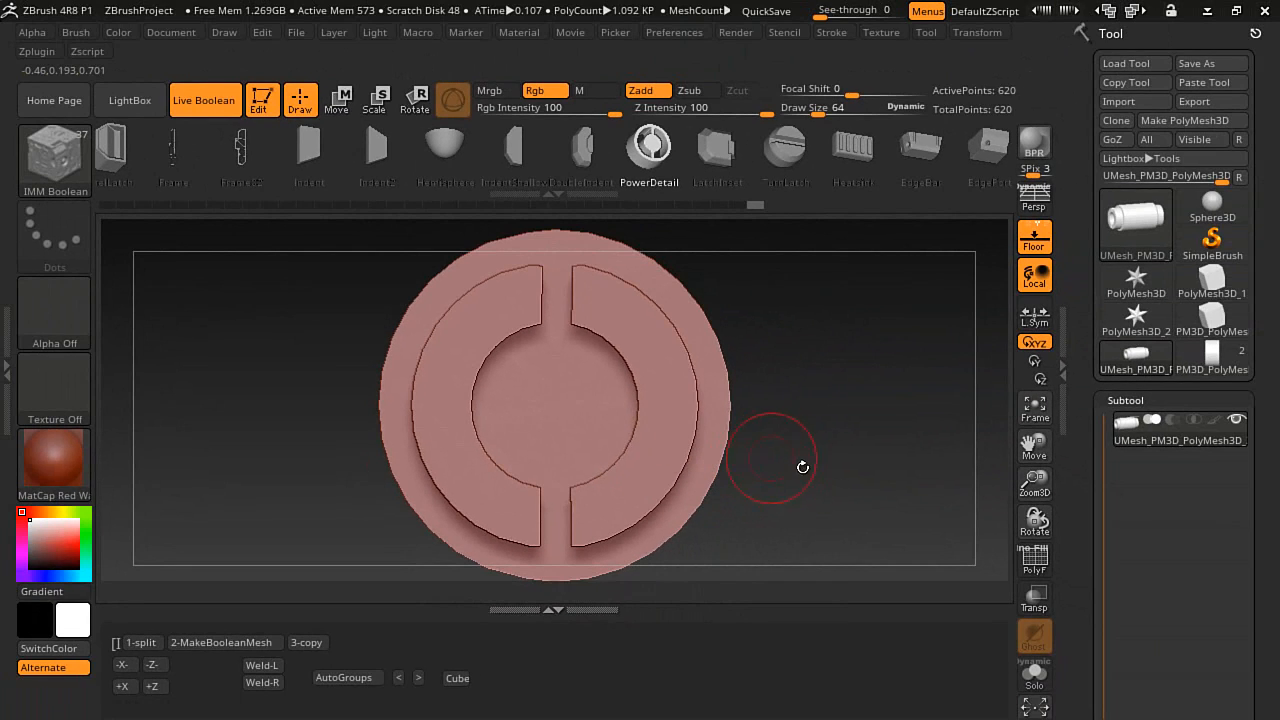
alt+drag(806, 470, 802, 388)
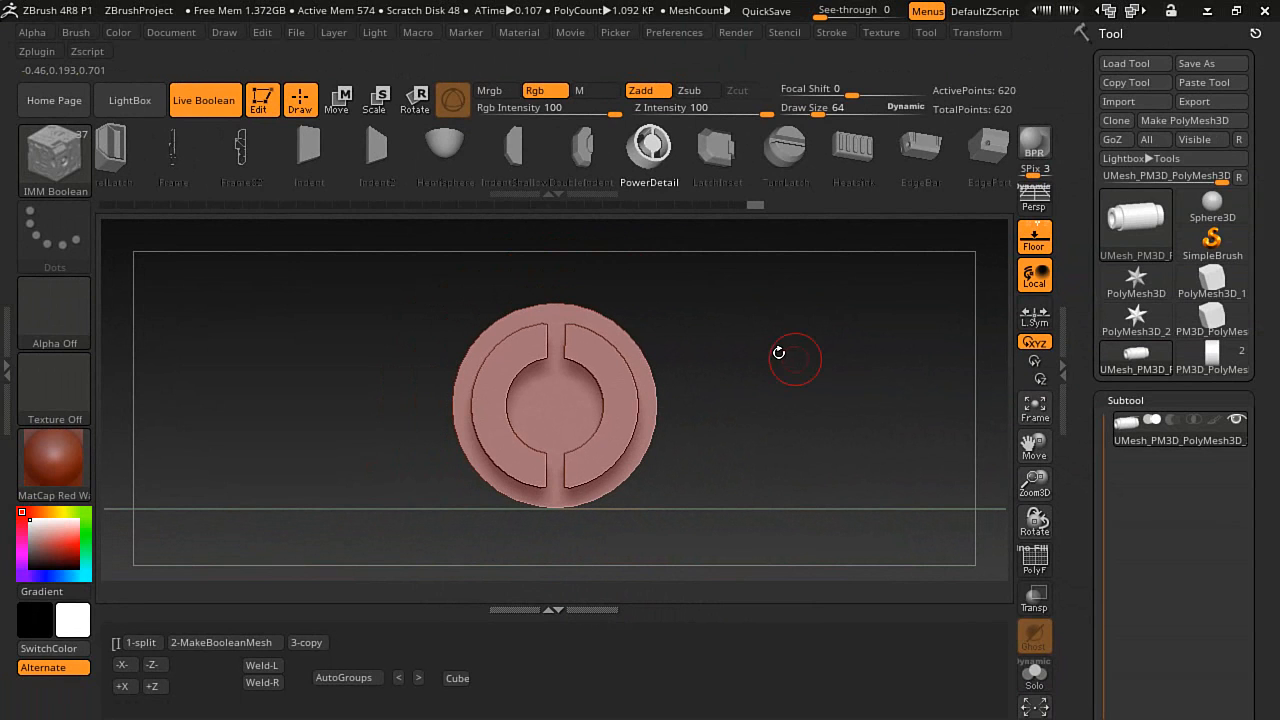
click(80, 136)
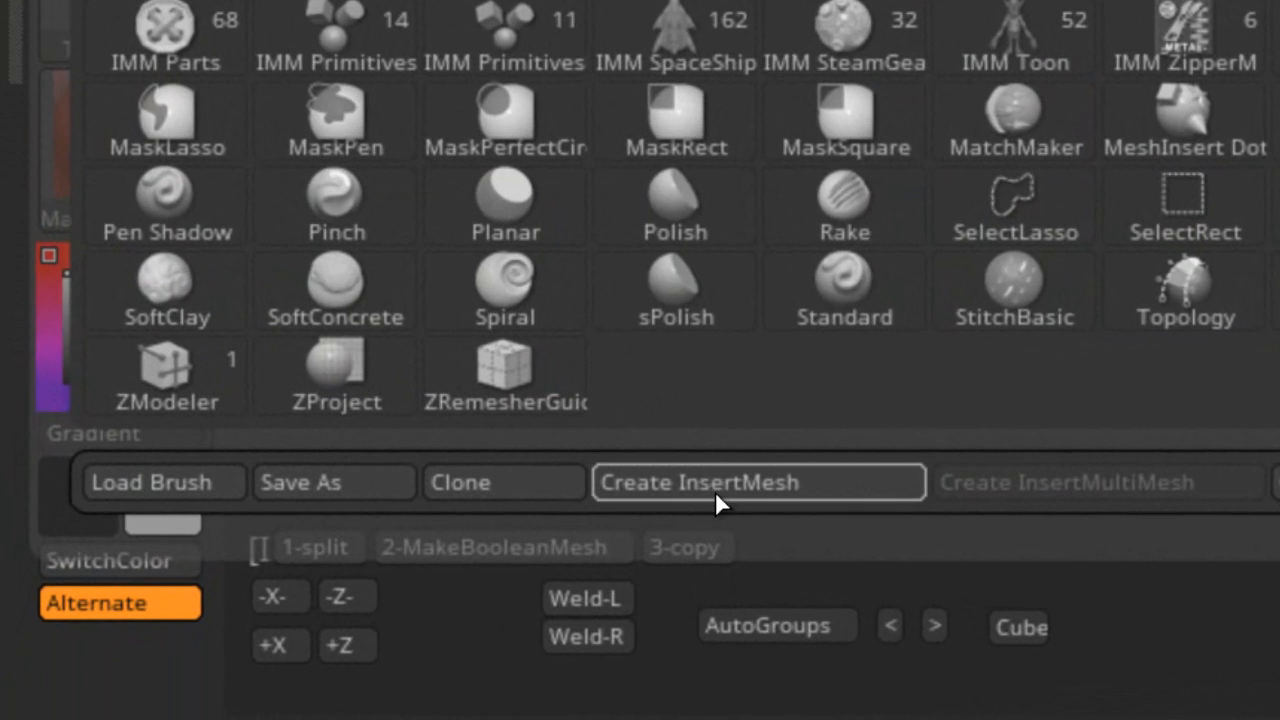
click(714, 490)
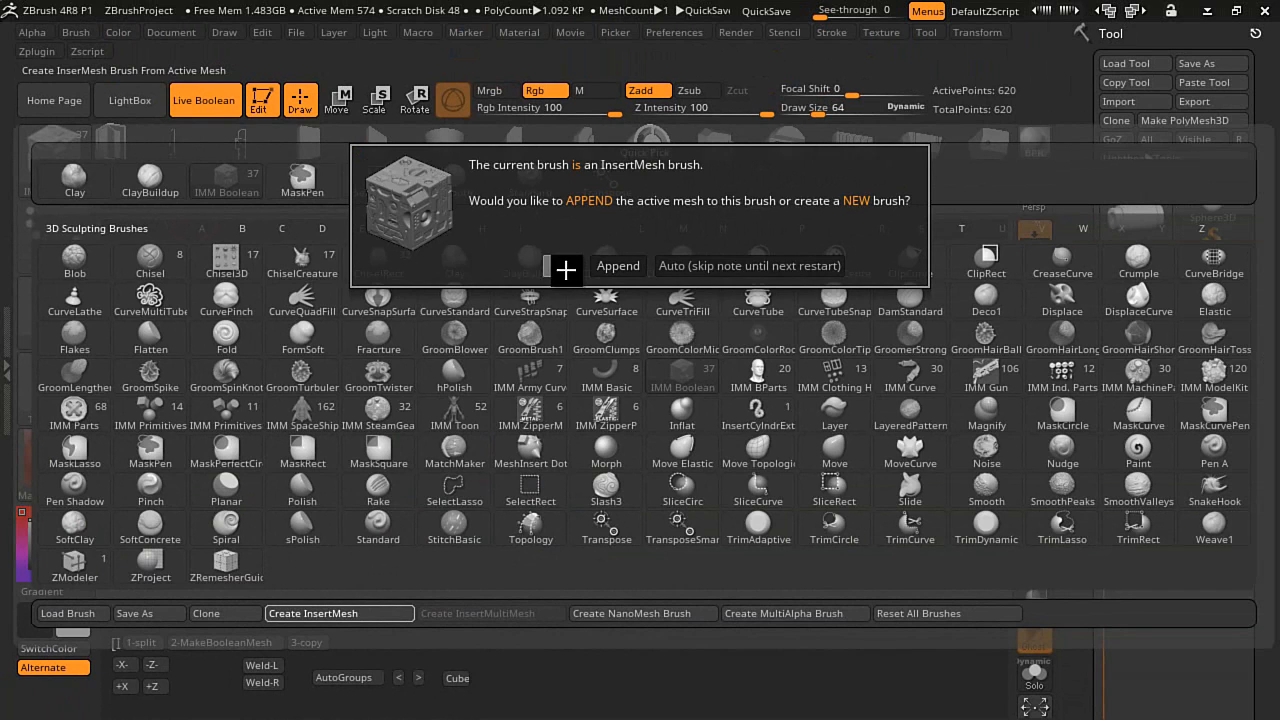
click(566, 267)
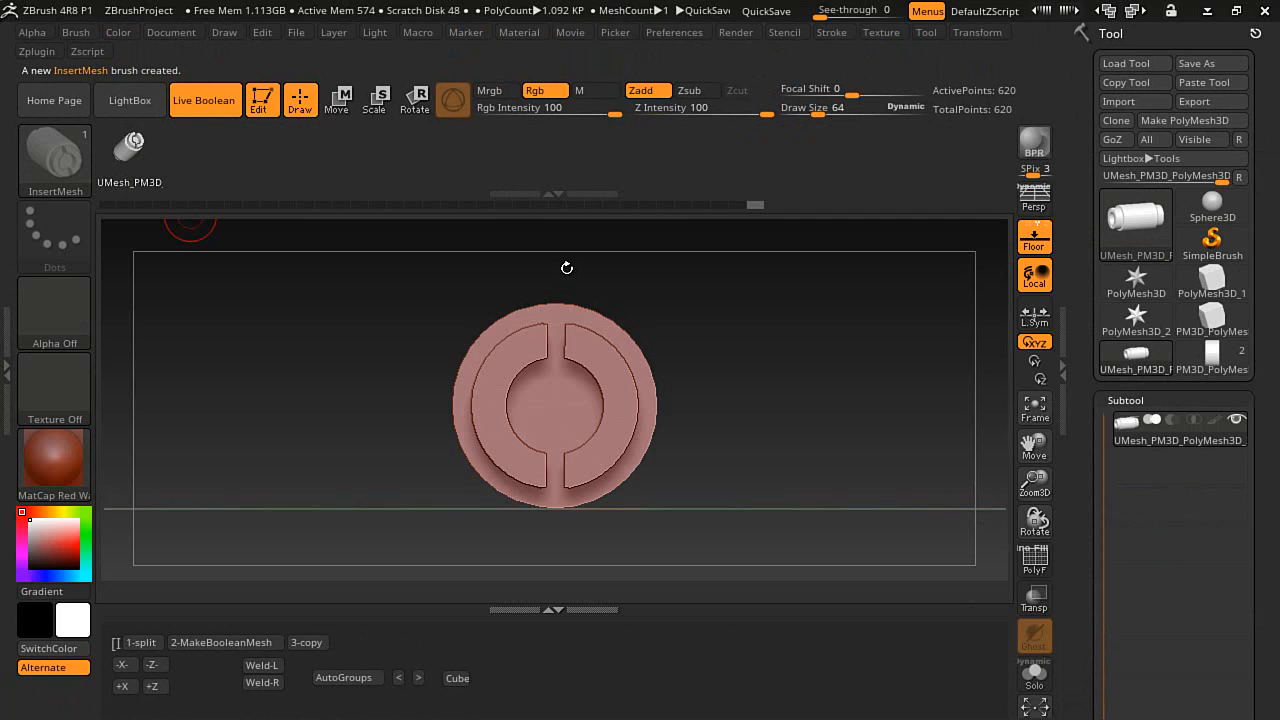
- Load a fresh cube project for testing the new InsertMesh brush
drag(744, 378, 515, 590)
click(456, 679)
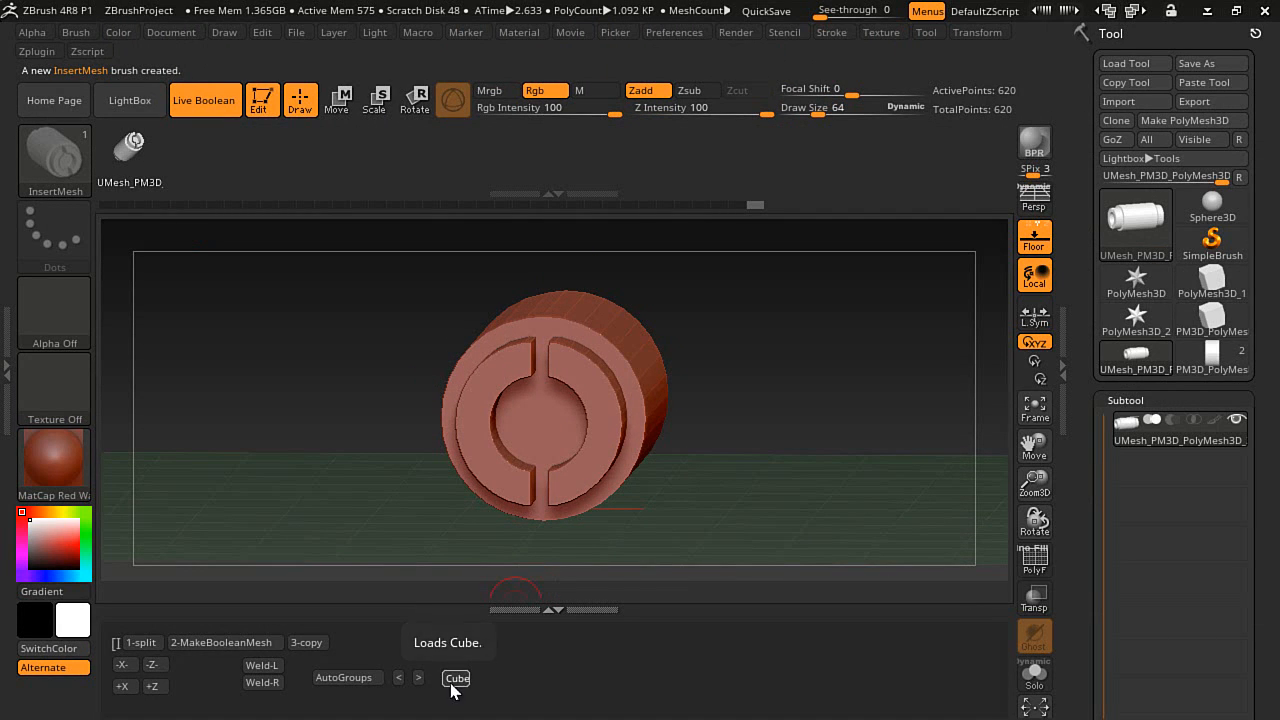
click(699, 427)
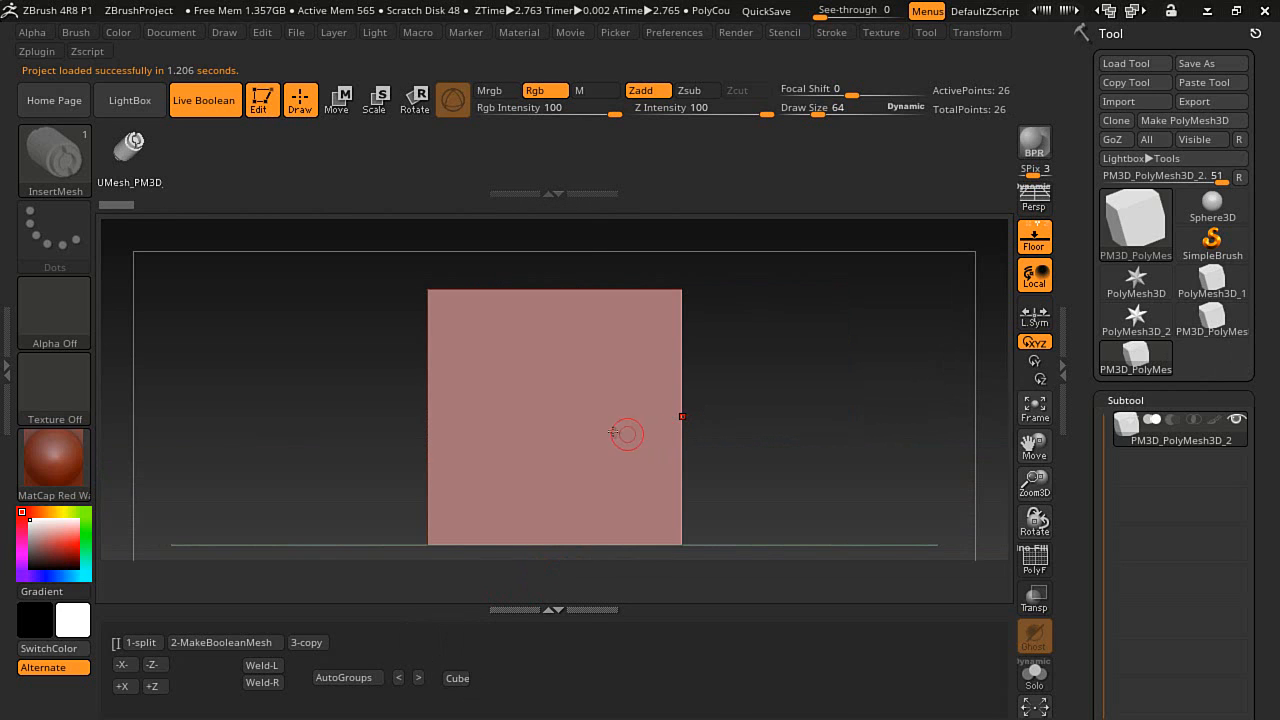
- Insert the double-ended plug at the centre of the cube's front face and split it into its own subtractive subtool
drag(557, 428, 560, 580)
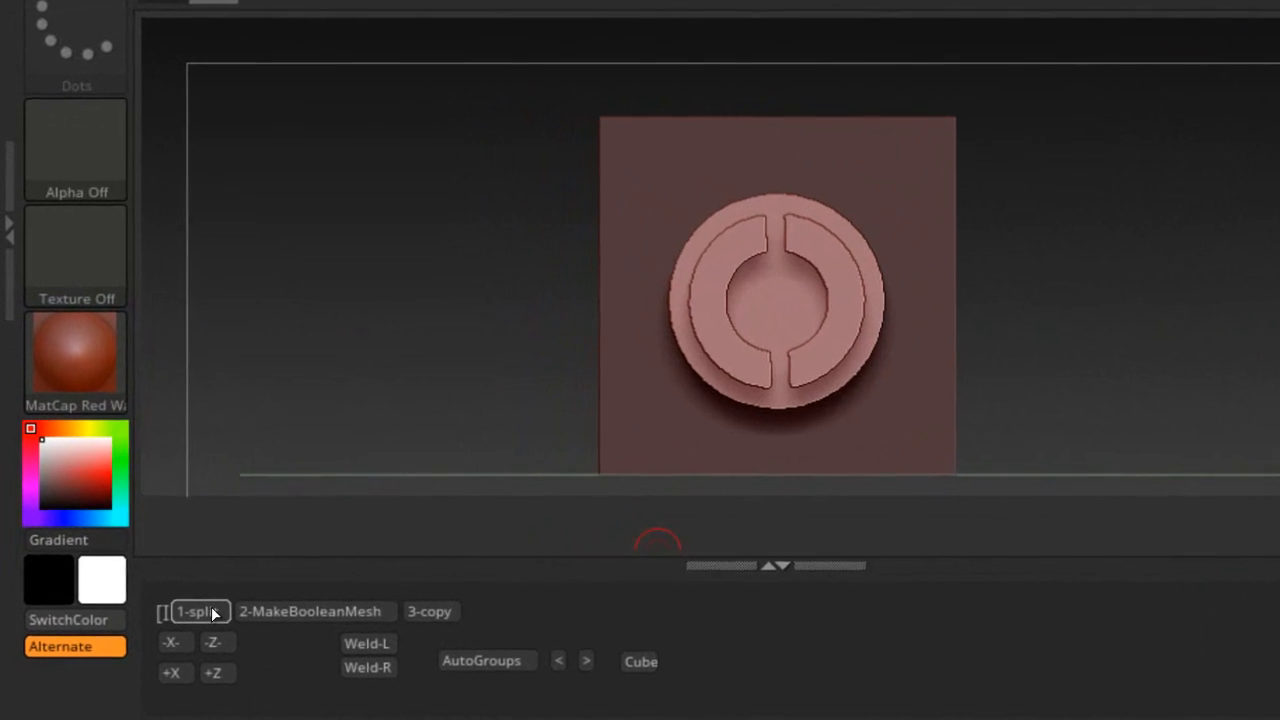
click(148, 644)
- Move the plug subtool along Z through the cube to cut the back face, and recentre the gizmo on it
key(w)
drag(512, 362, 620, 414)
drag(1068, 258, 1279, 331)
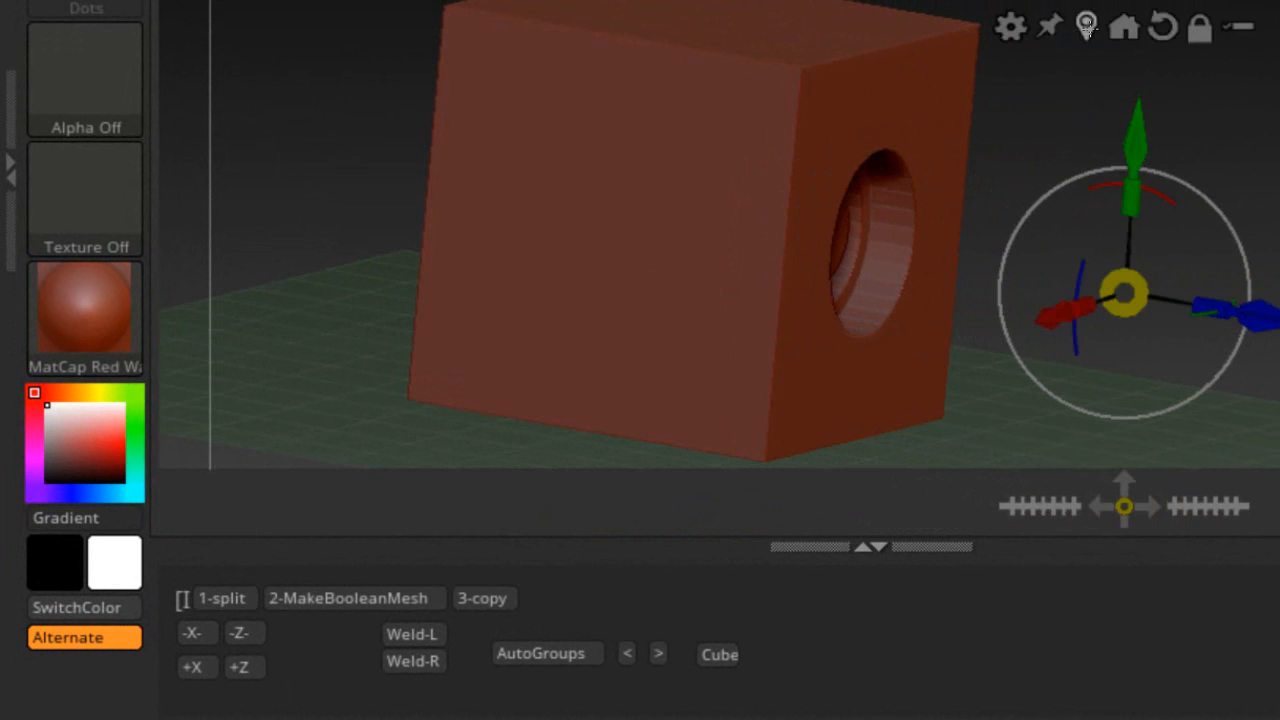
drag(1088, 28, 1037, 290)
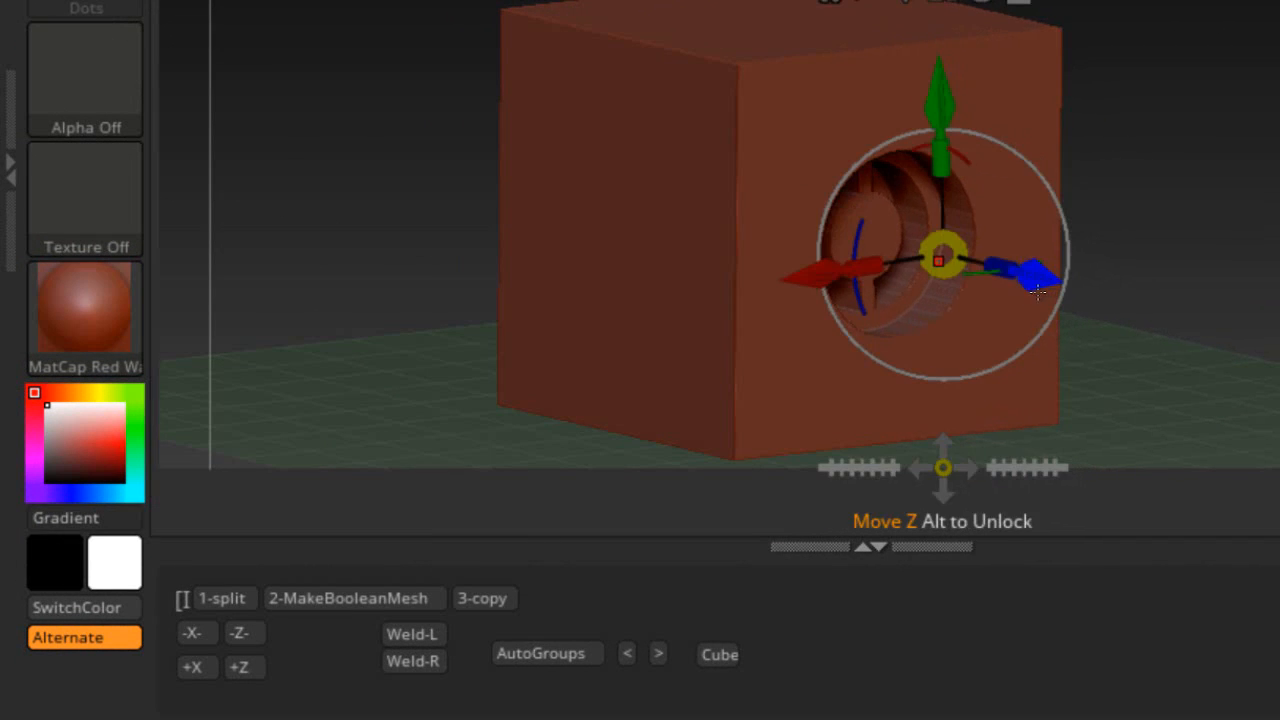
key(q)
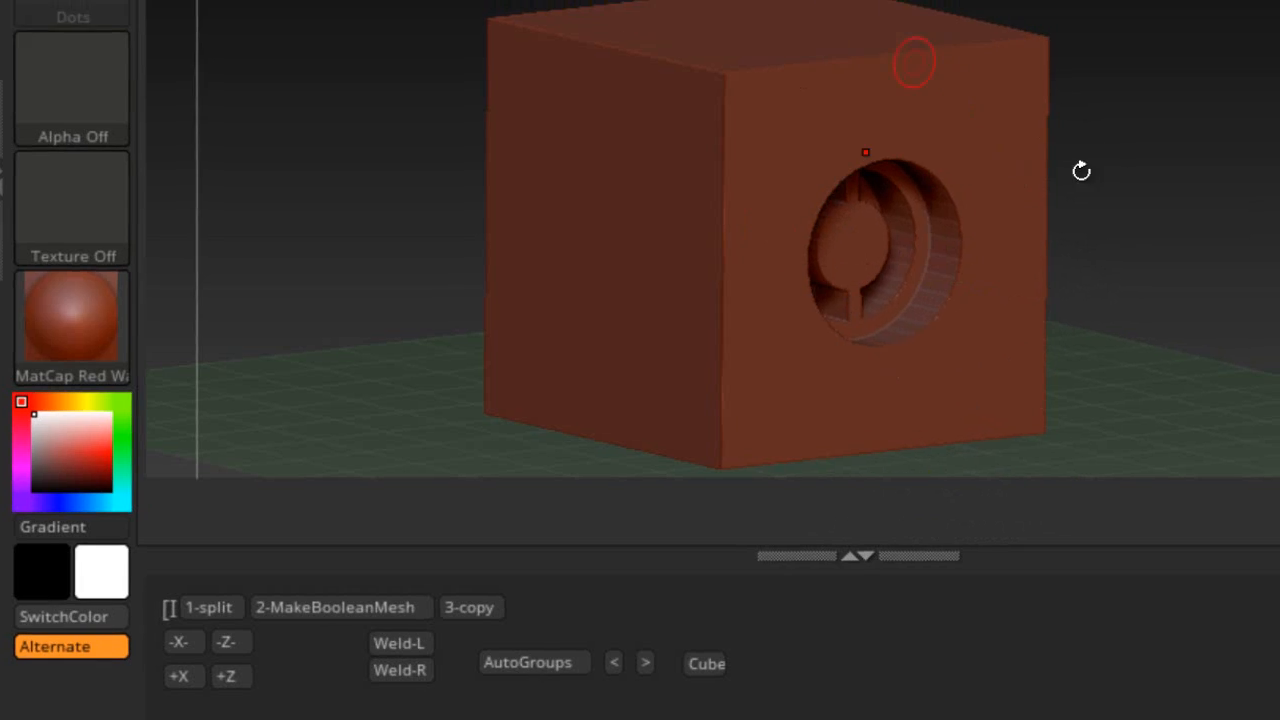
mouse_move(1119, 214)
mouse_down()
mouse_move(1102, 216)
mouse_move(1116, 187)
mouse_up()
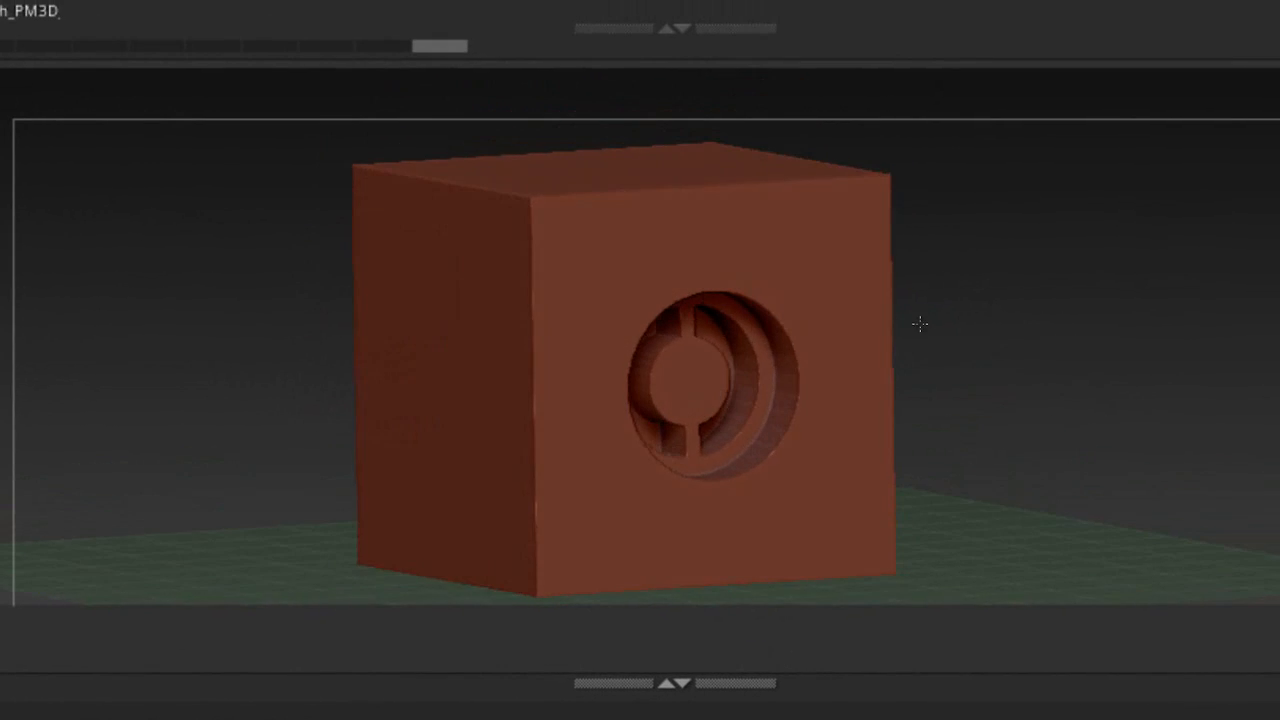
drag(920, 323, 858, 345)
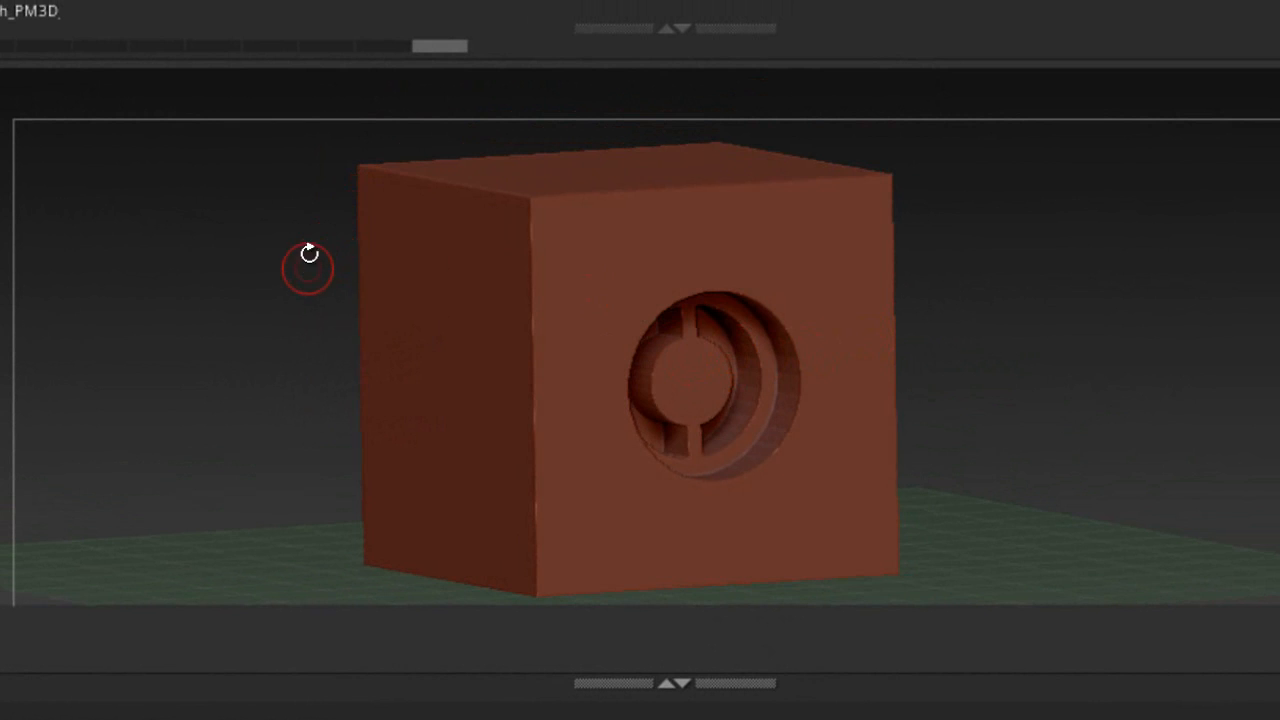
click(337, 36)
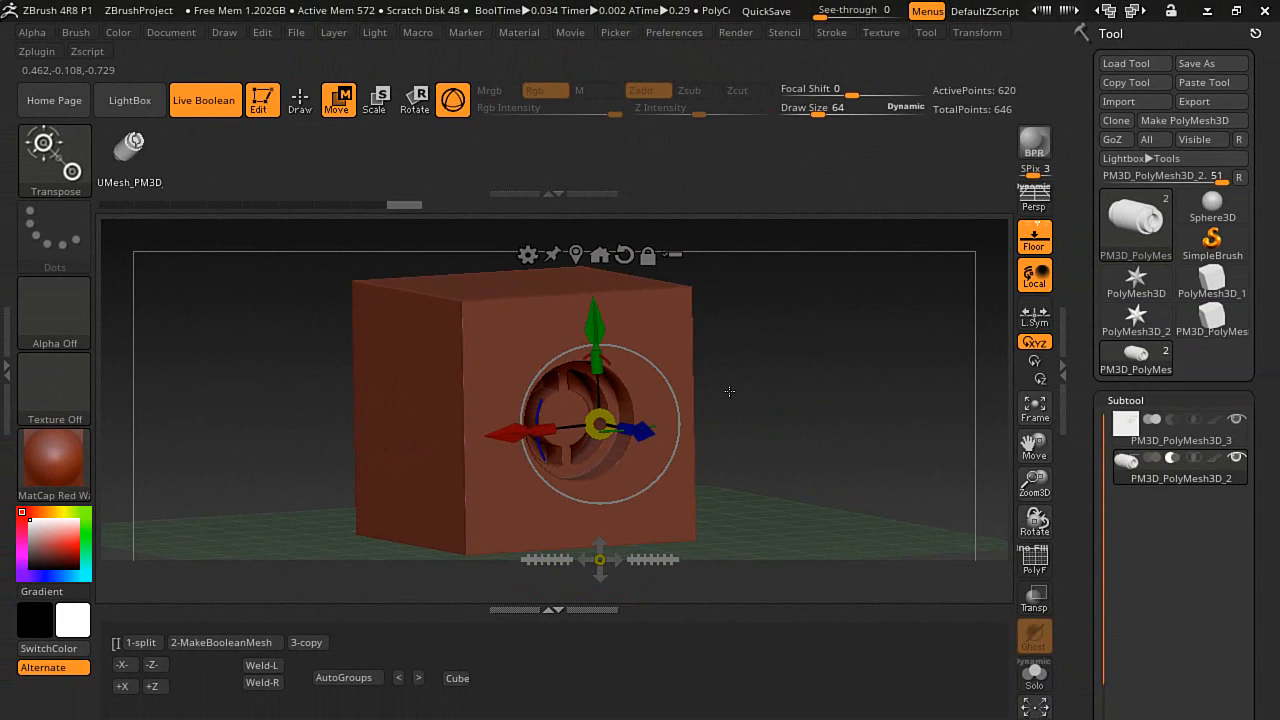
- Adjust the plug subtool's position along Z to vary the cube's front-face cut, and return to Draw mode to view it
mouse_move(729, 391)
mouse_down()
mouse_move(752, 405)
mouse_move(735, 412)
mouse_up()
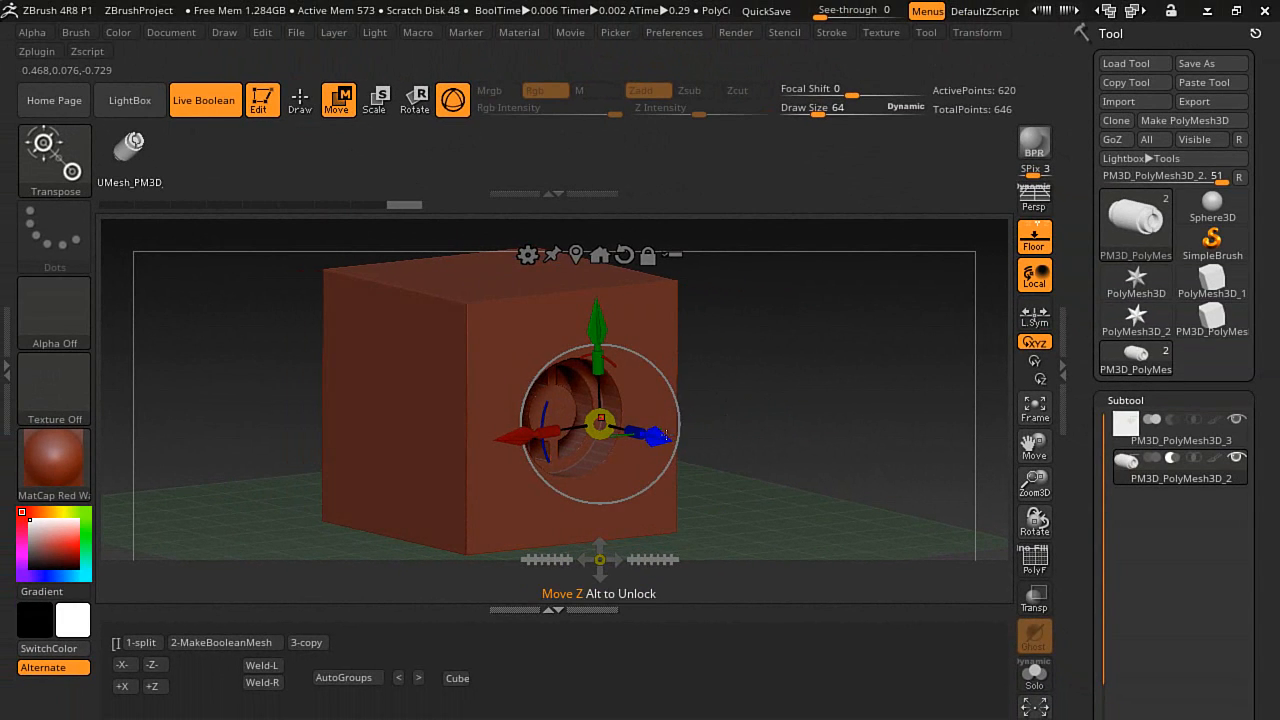
drag(666, 434, 749, 417)
drag(636, 428, 678, 439)
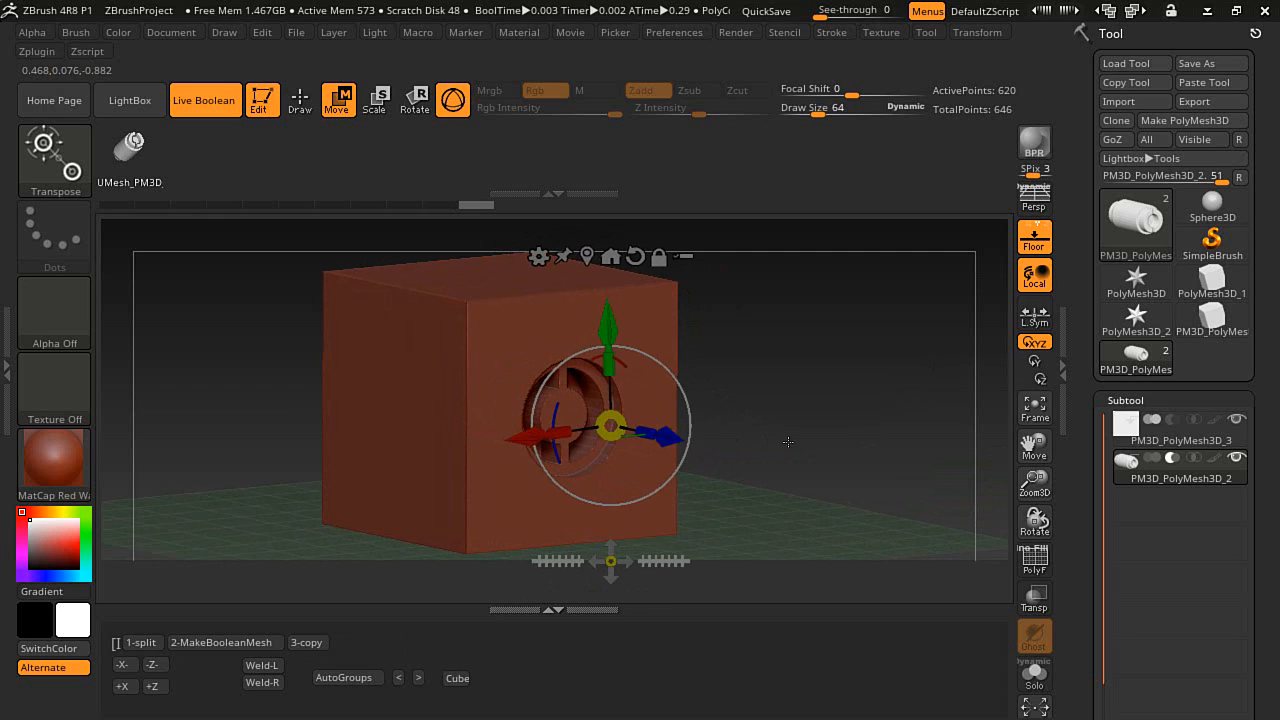
mouse_move(788, 444)
mouse_down()
mouse_move(823, 454)
mouse_move(725, 411)
mouse_move(515, 445)
mouse_up()
click(300, 101)
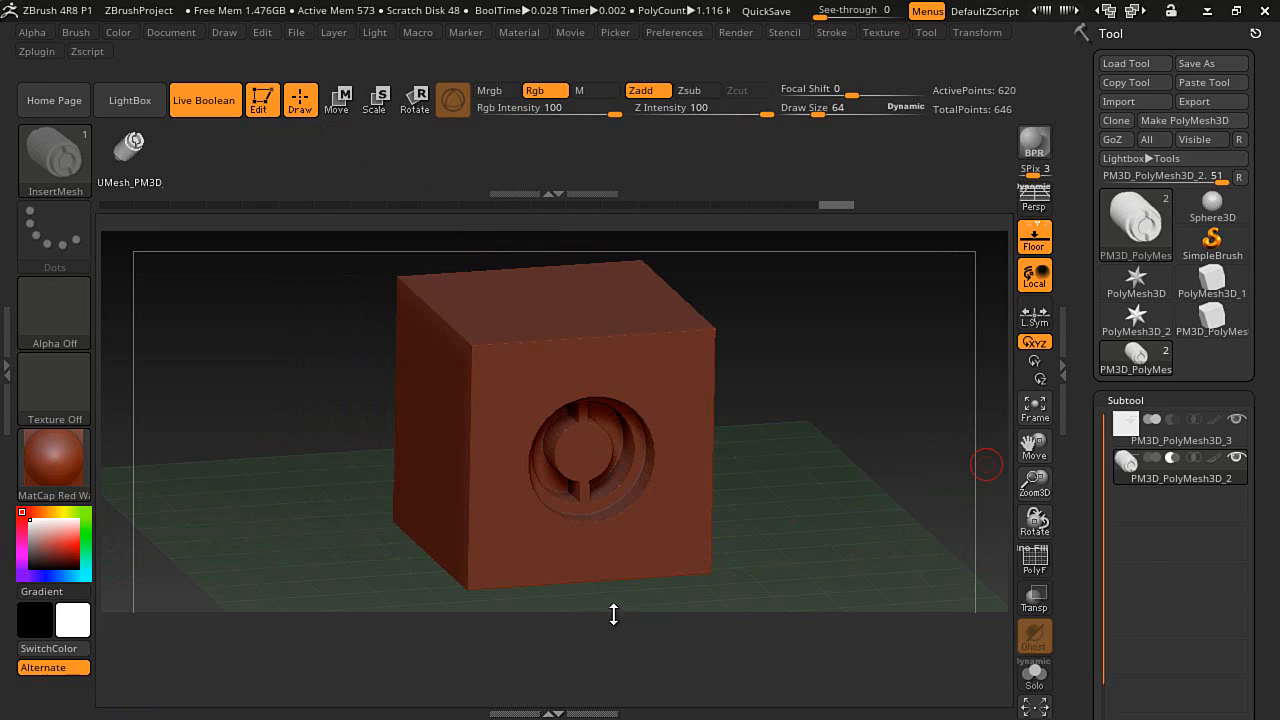
- Move the plug subtool farther back into the cube along Z to deepen the front-face cut
click(336, 106)
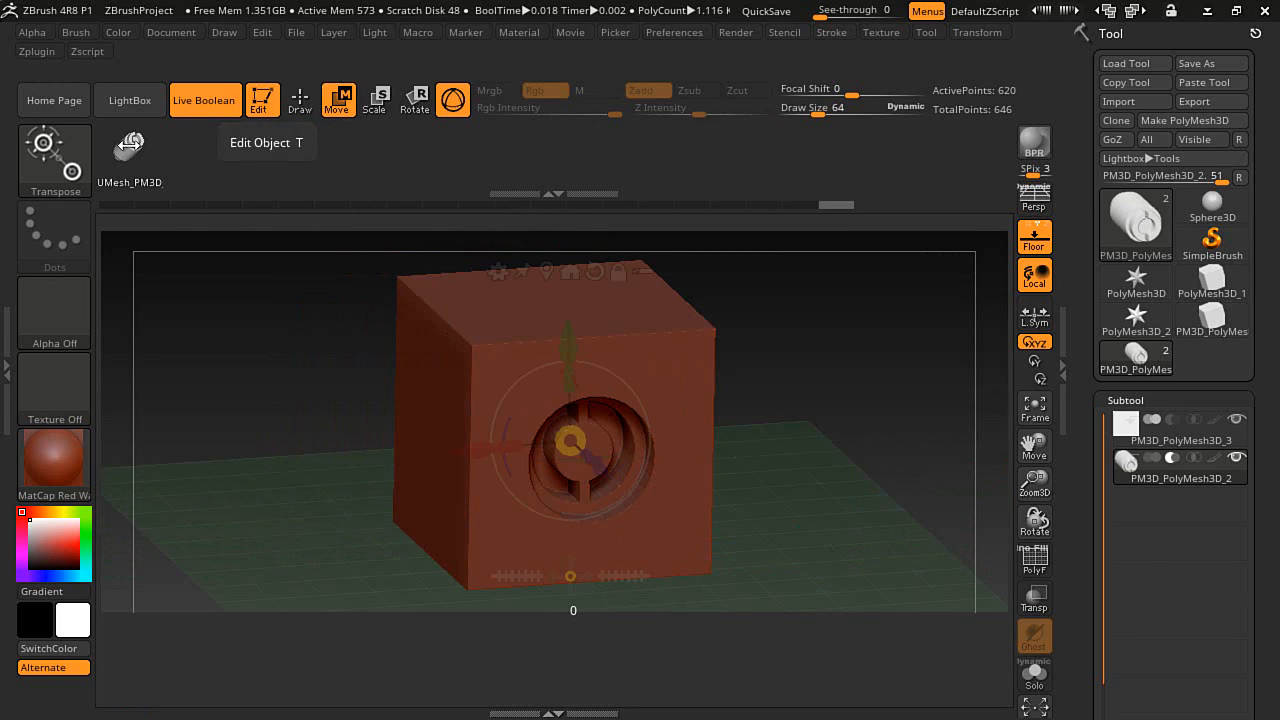
drag(780, 442, 766, 409)
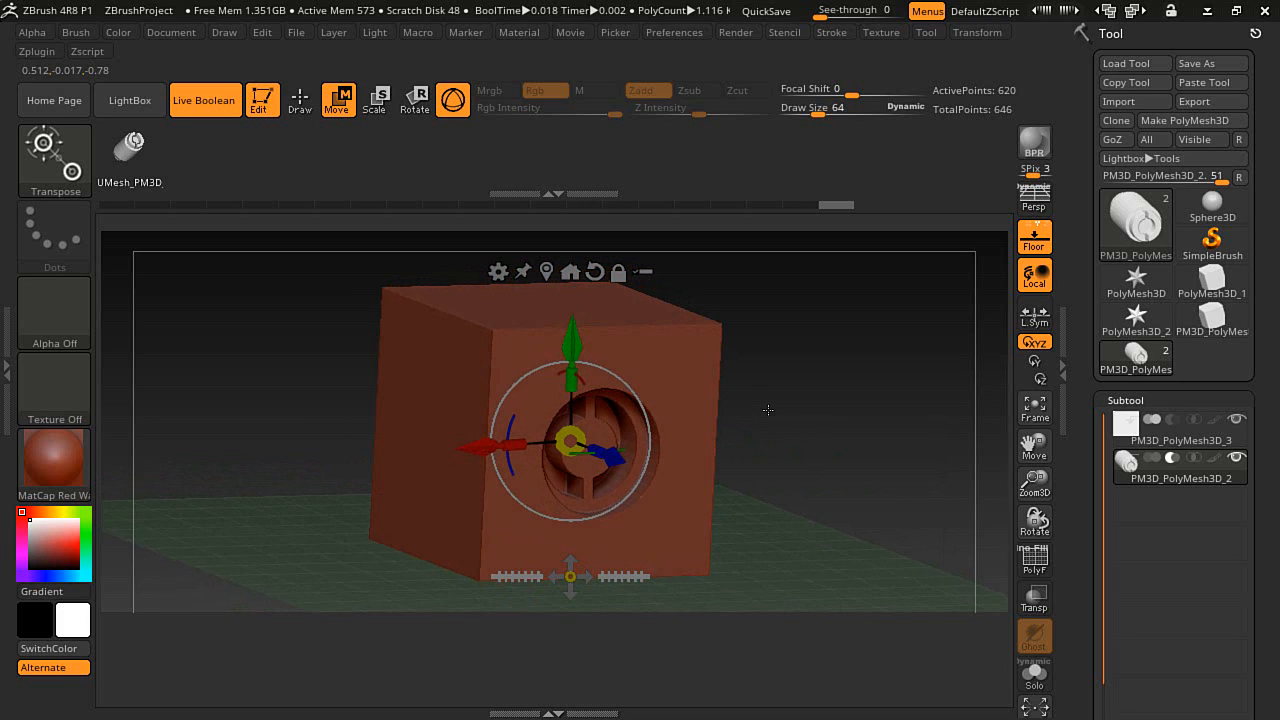
mouse_move(615, 456)
mouse_down()
mouse_move(625, 460)
mouse_move(581, 430)
mouse_move(600, 446)
mouse_up()
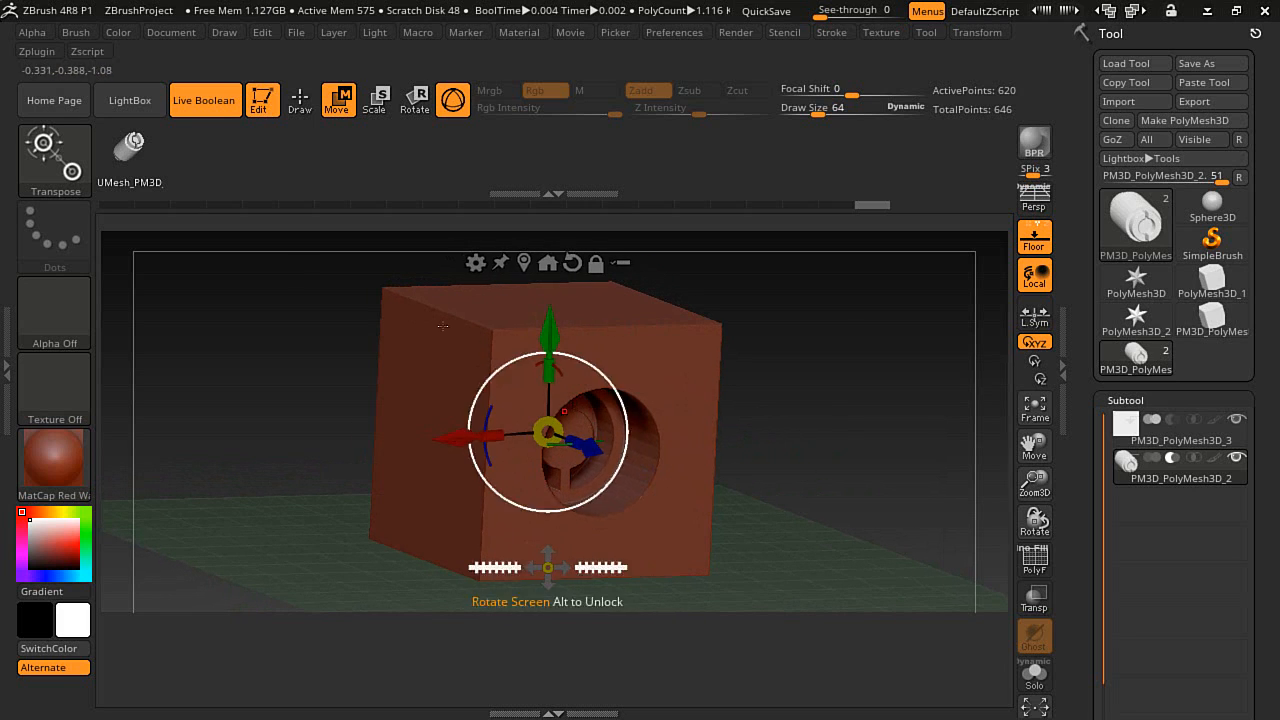
- Switch to the IMM Boolean brush and move the plug forward along Z
click(78, 172)
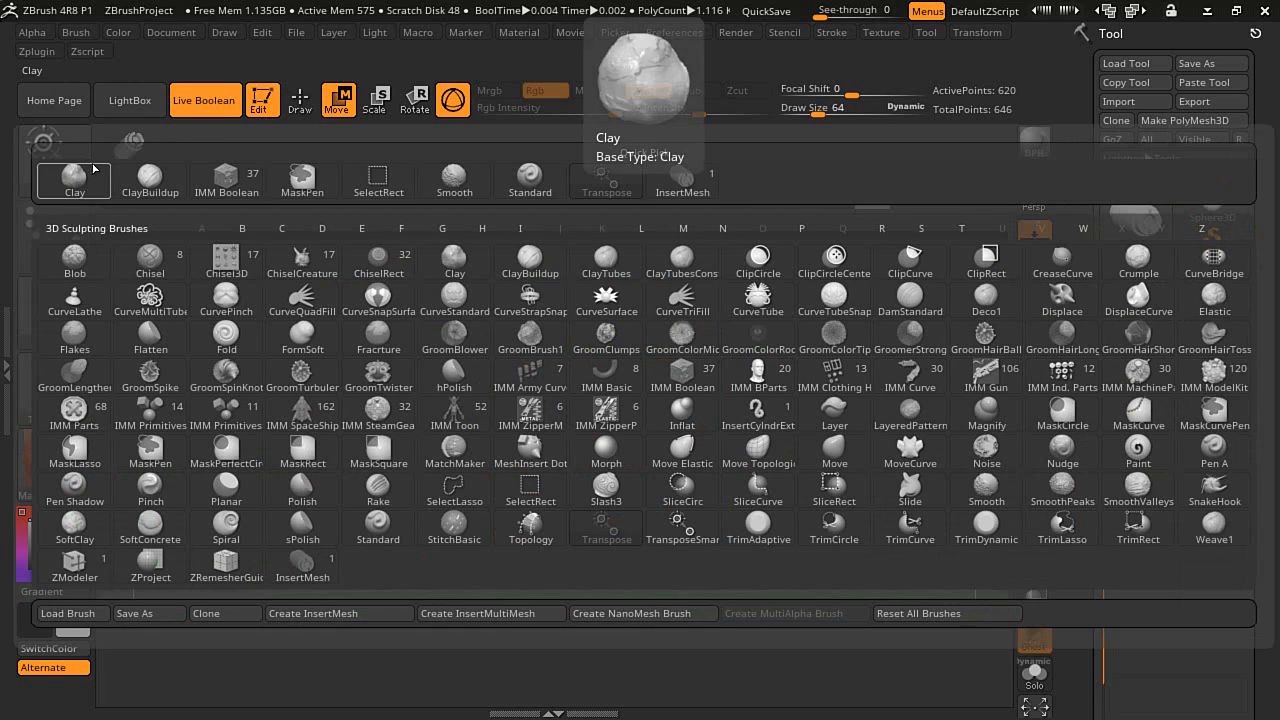
click(222, 183)
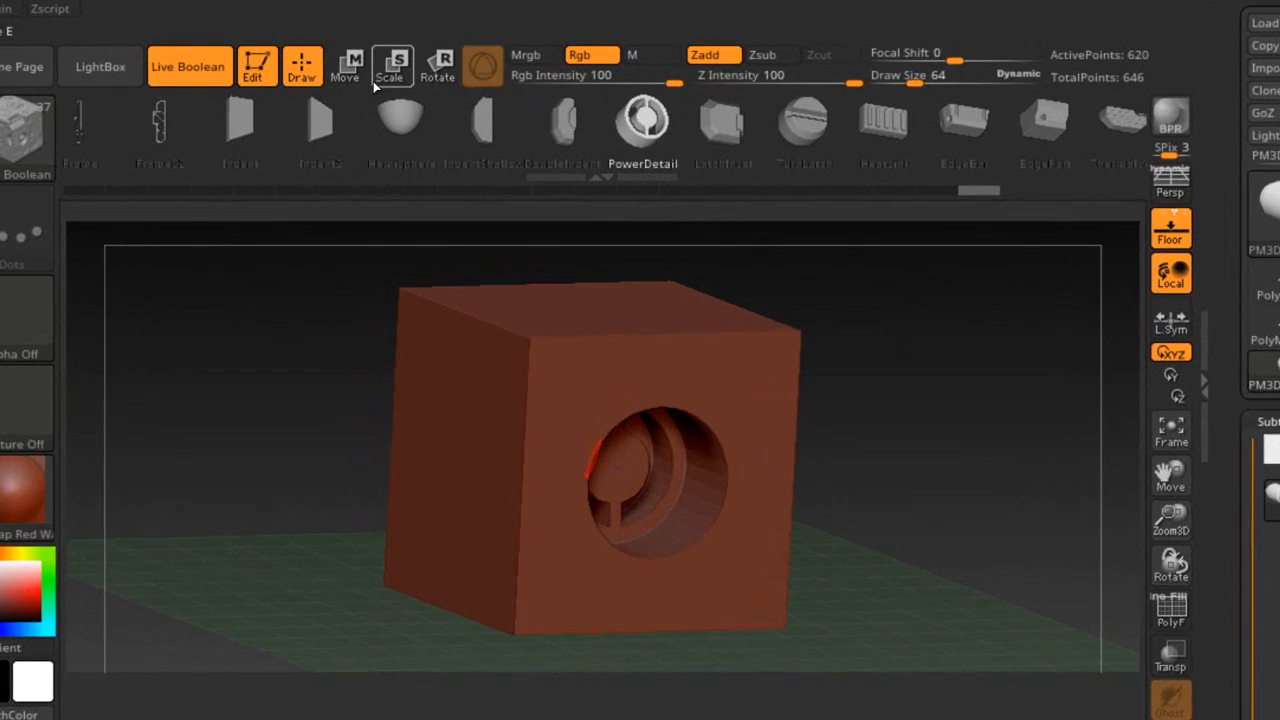
click(336, 100)
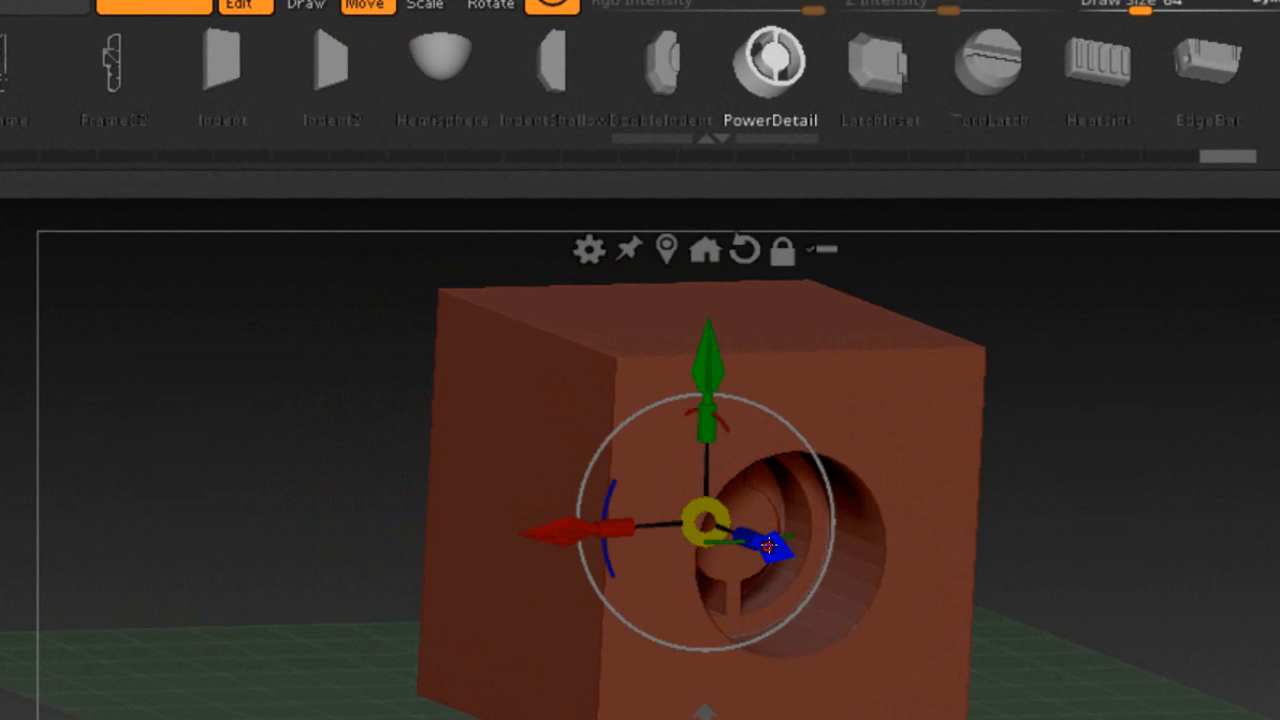
drag(773, 546, 808, 560)
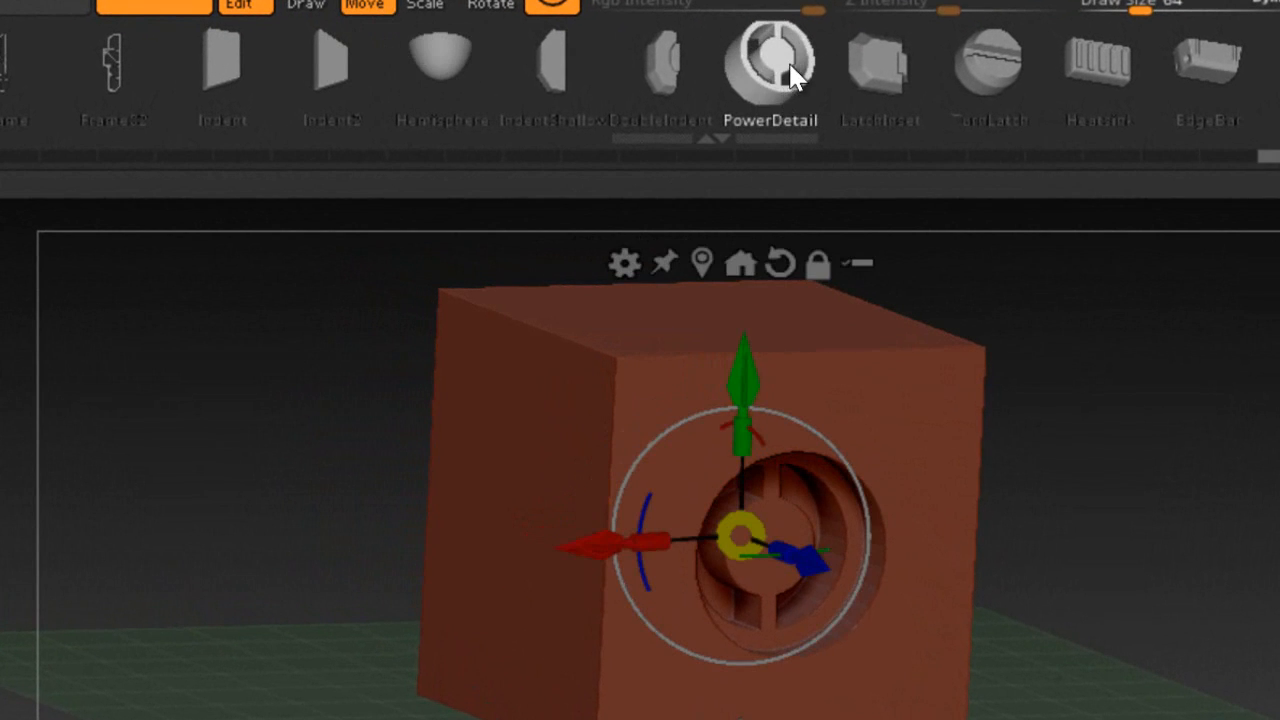
- Replace the plug with the PowerDetail mesh, scale it down uniformly and move it forward along Z for a shallower cut
click(702, 73)
click(762, 70)
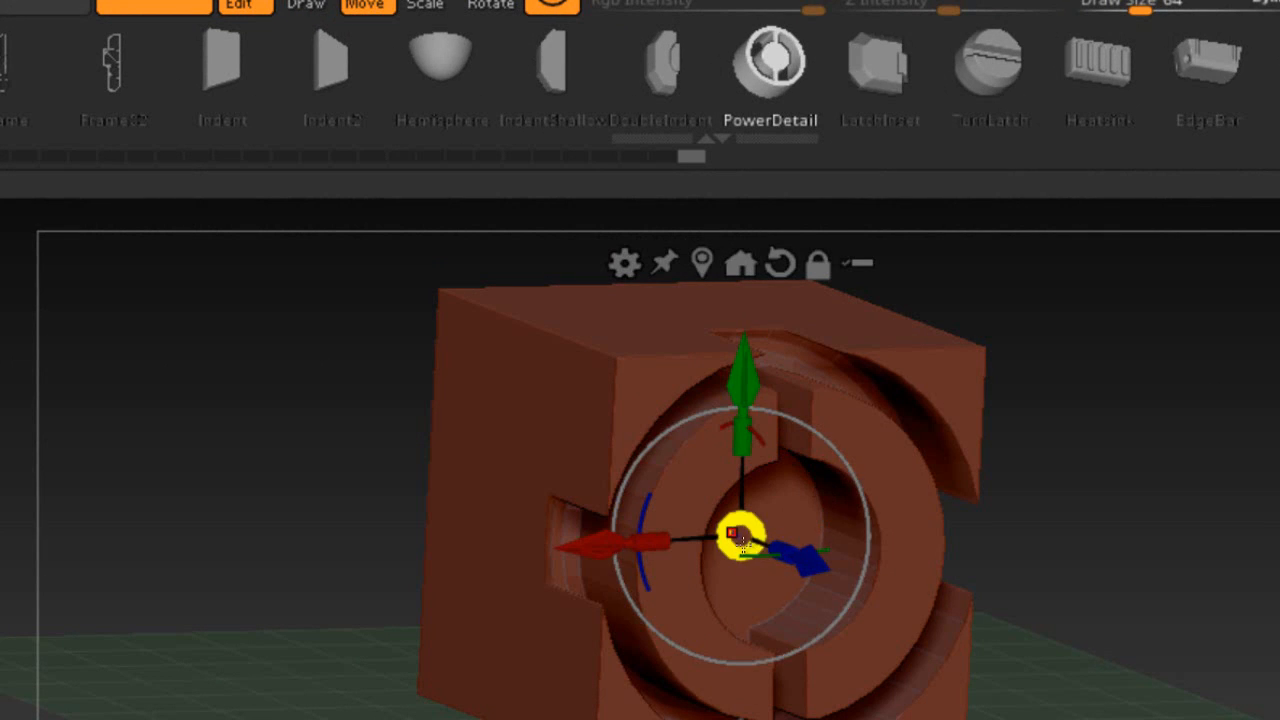
drag(740, 533, 757, 466)
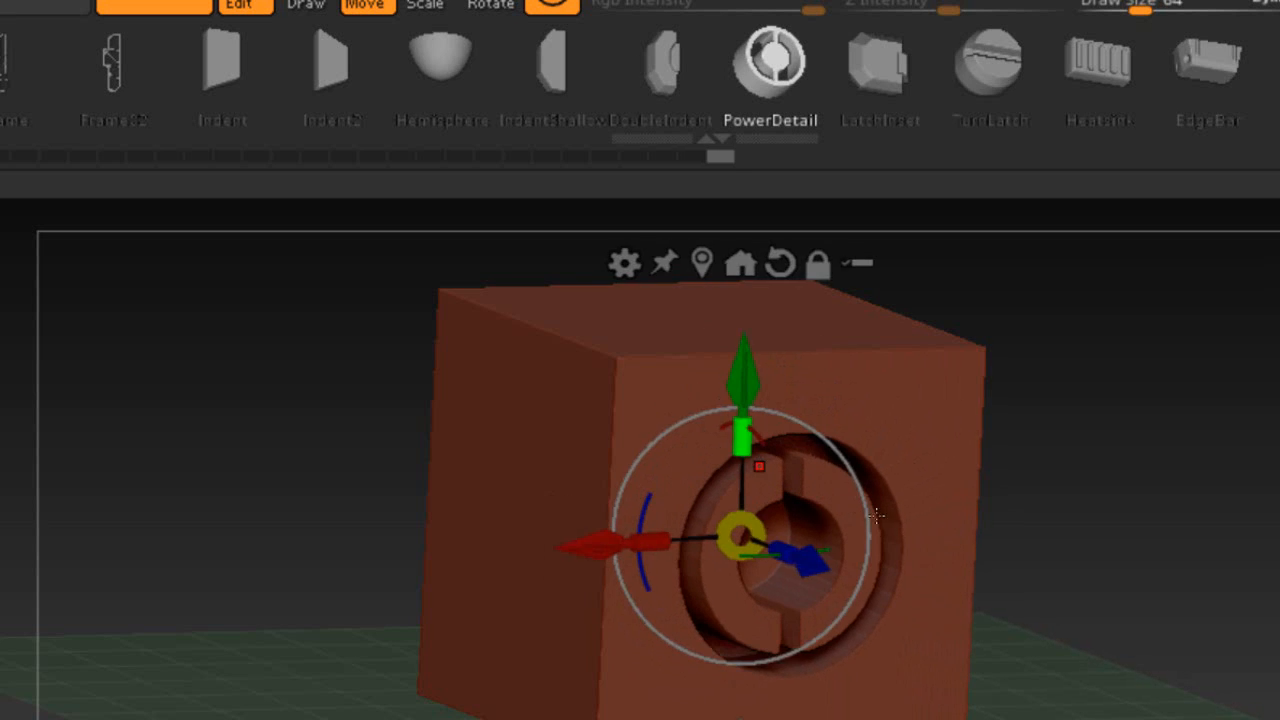
drag(811, 573, 848, 587)
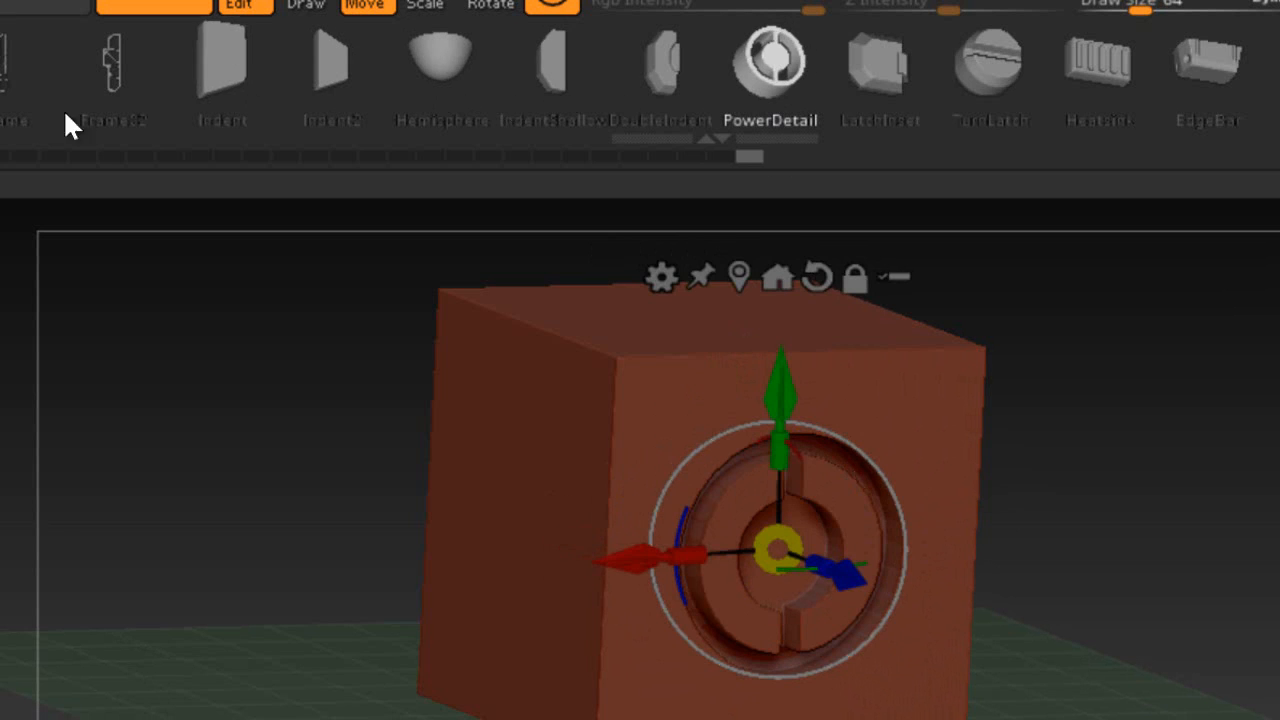
- Switch back to the custom InsertMesh brush and replace the PowerDetail cutter with the double-ended plug
click(2, 140)
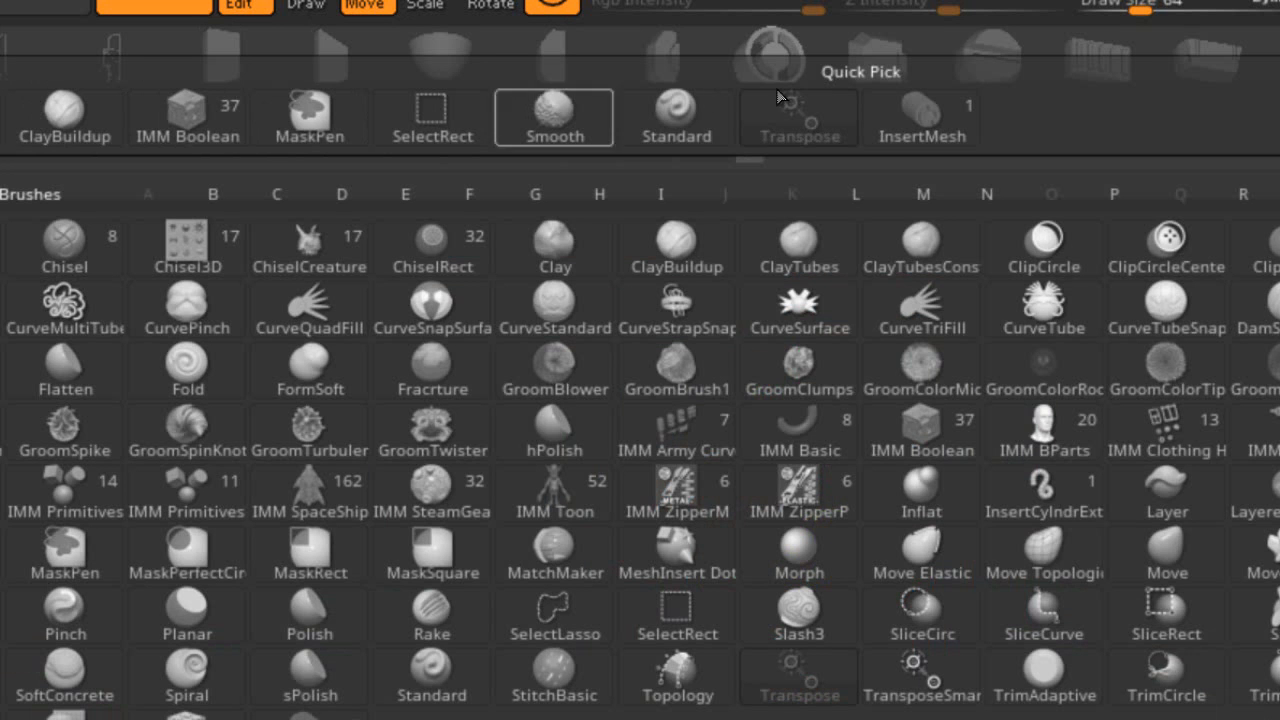
click(943, 120)
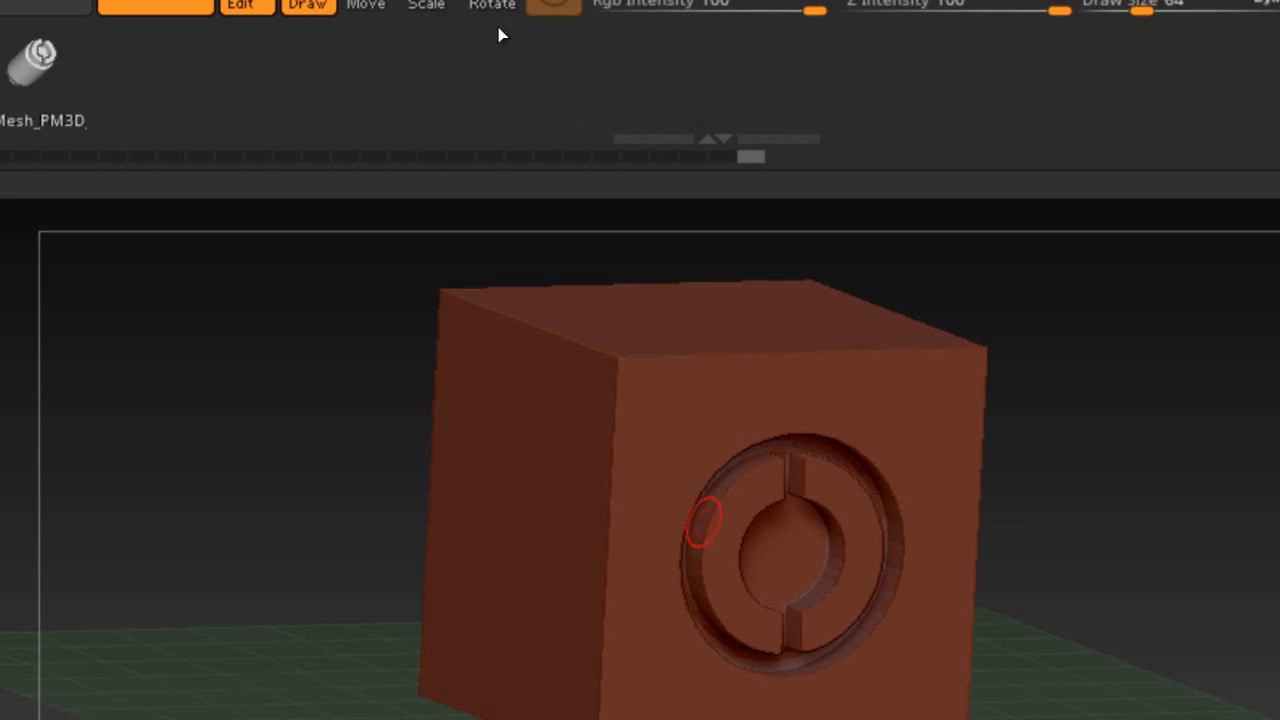
click(364, 4)
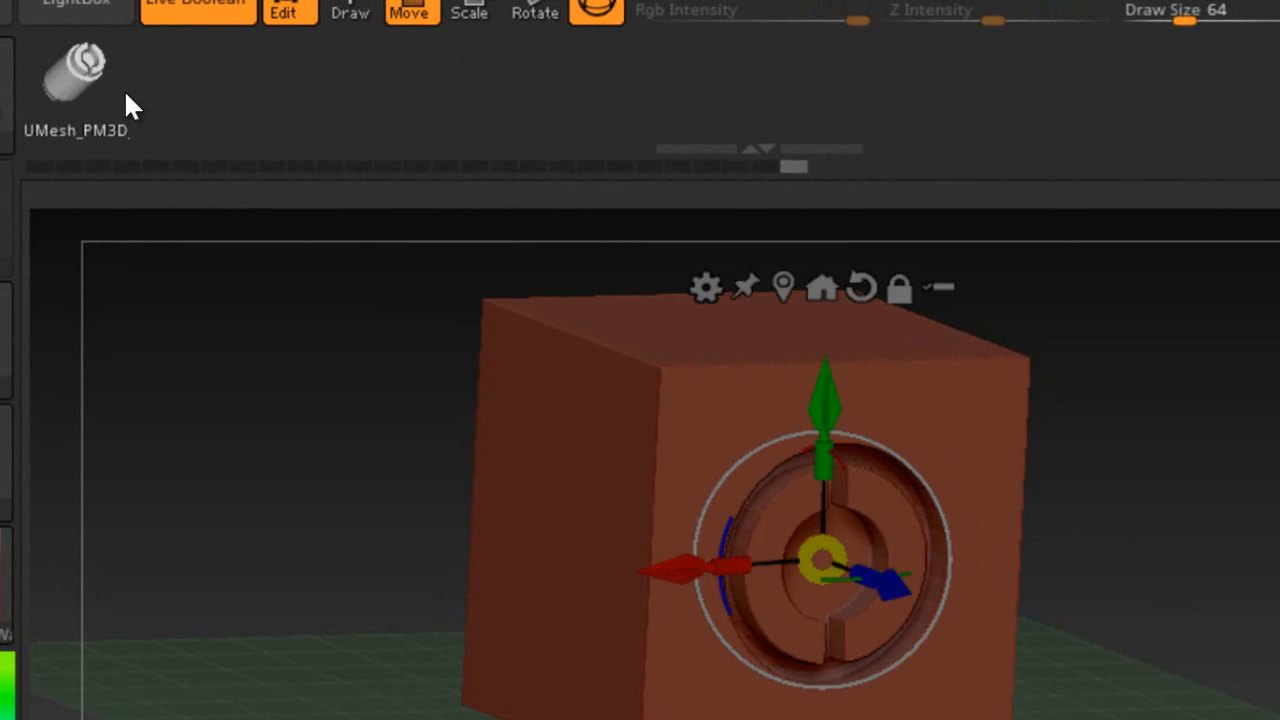
click(345, 8)
key(w)
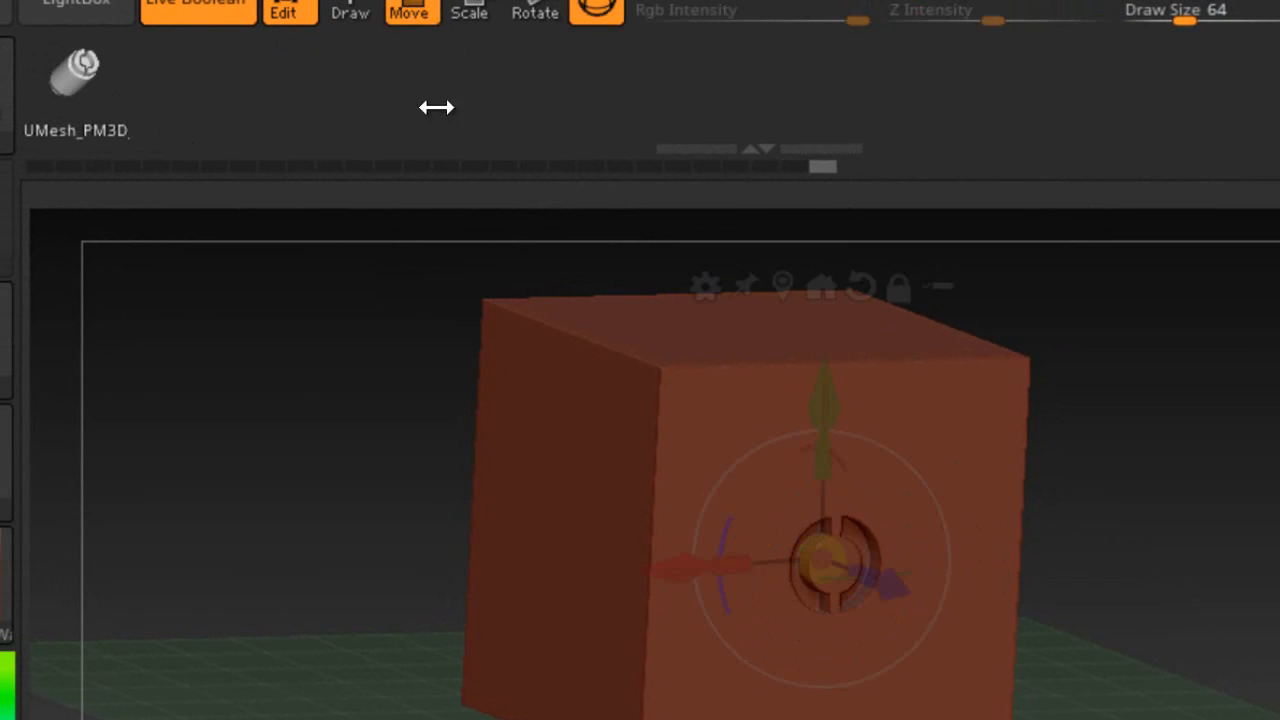
- Scale the plug up uniformly and move it back into the cube along Z to cut the front face
drag(821, 560, 919, 644)
drag(905, 593, 846, 577)
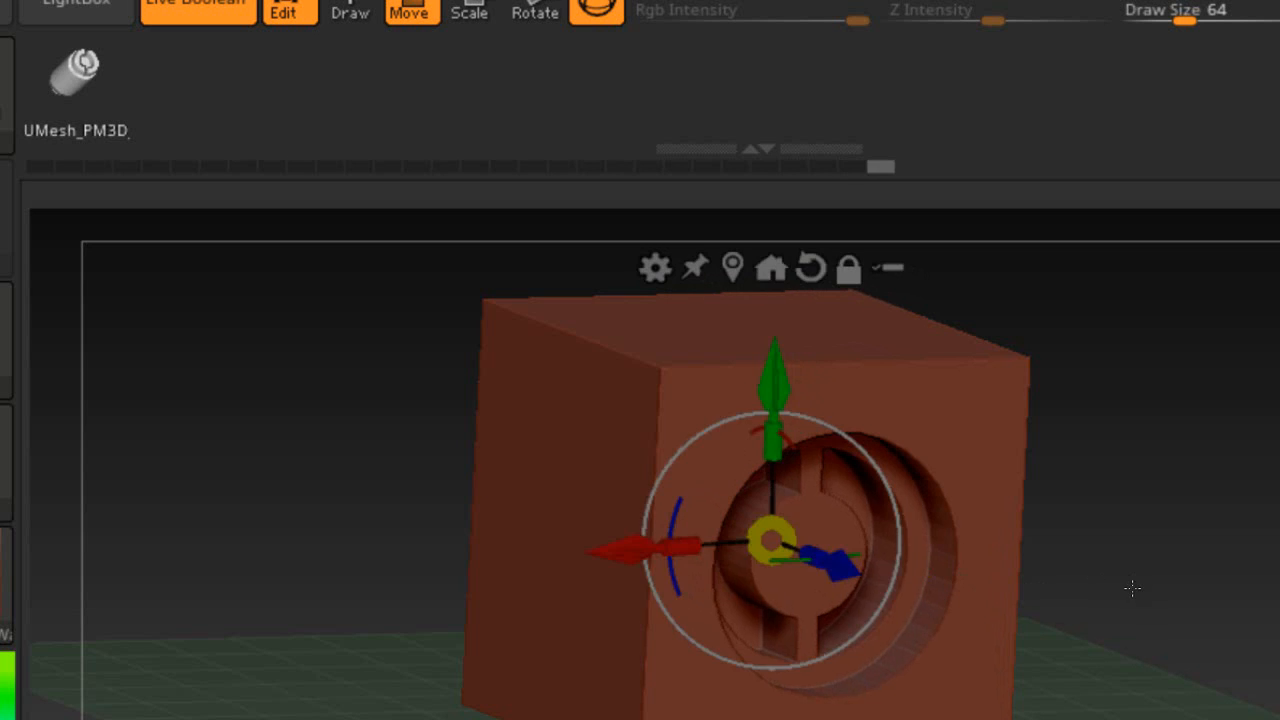
mouse_move(1131, 589)
mouse_down()
mouse_move(946, 506)
mouse_move(984, 506)
mouse_up()
click(352, 10)
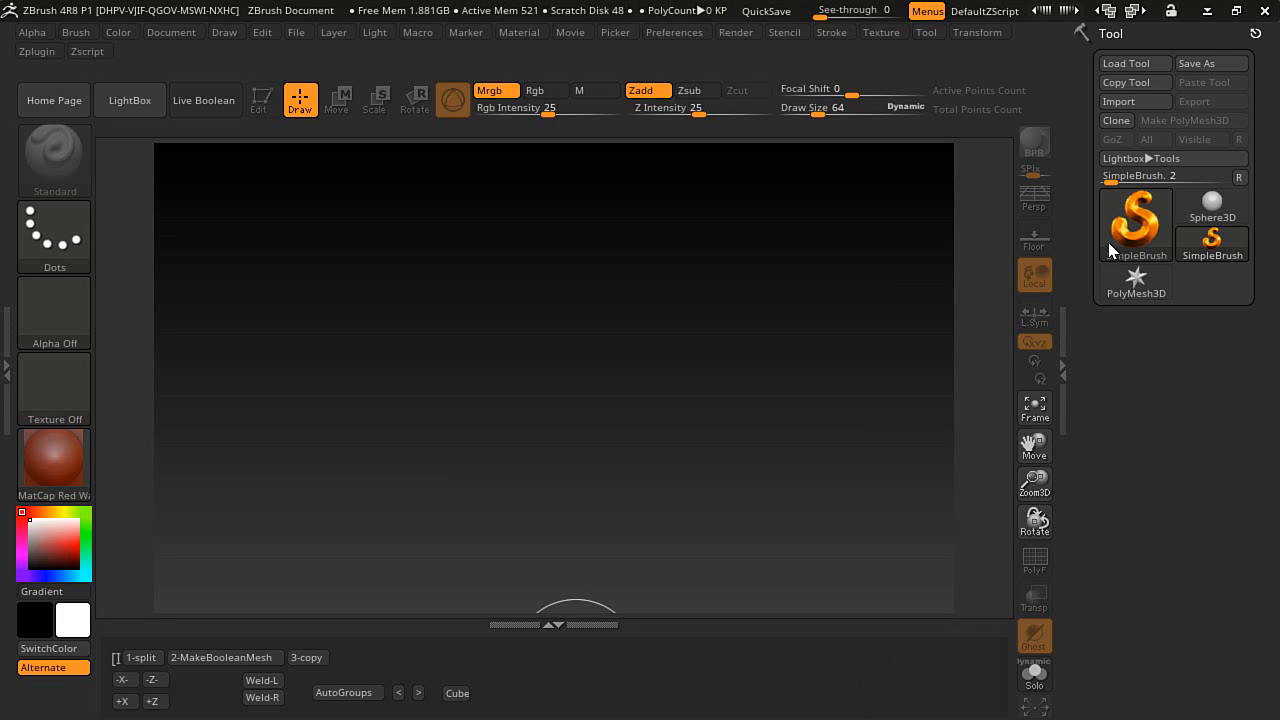
- Draw a Gear3D primitive on the empty canvas, enter Edit mode and show the floor grid
click(1120, 235)
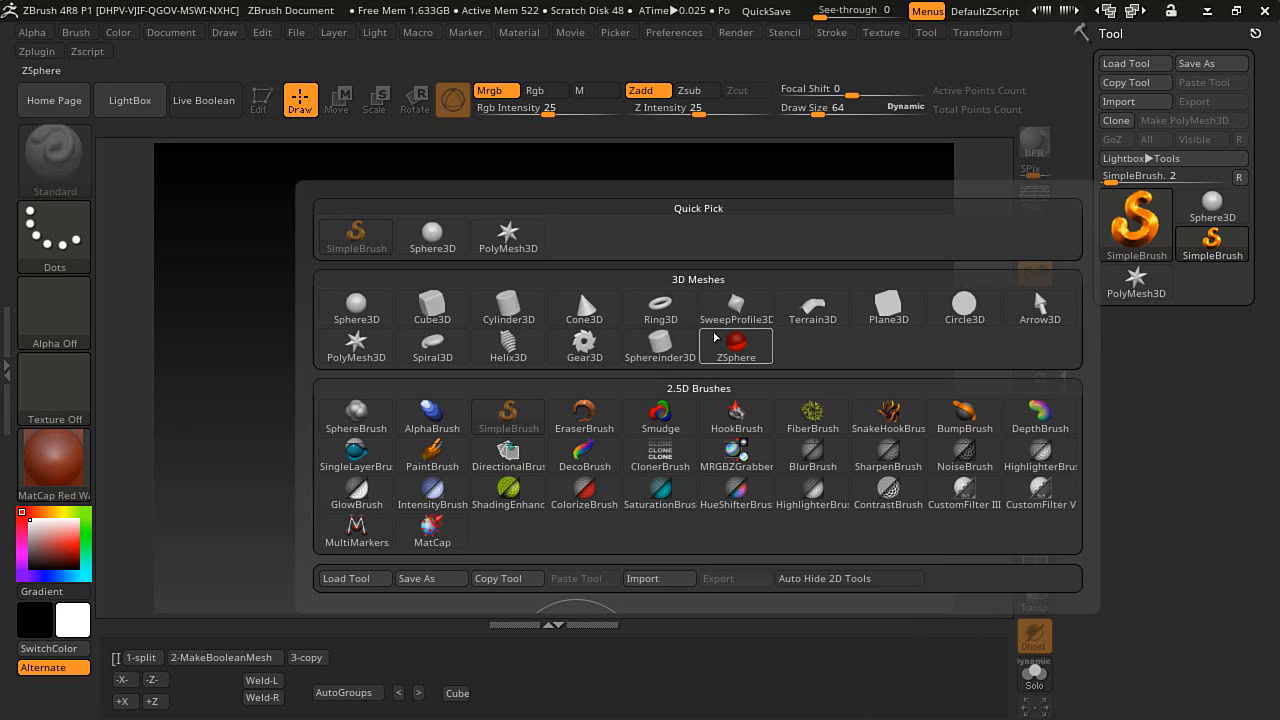
mouse_move(696, 340)
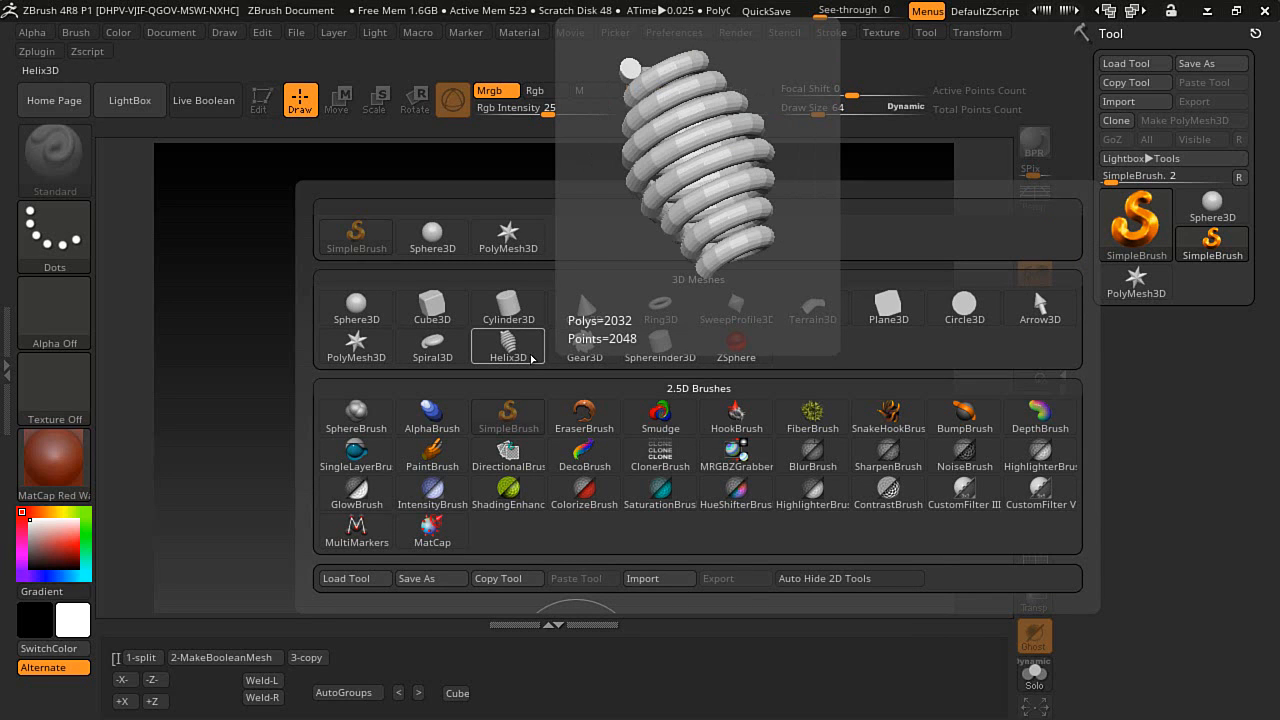
click(590, 346)
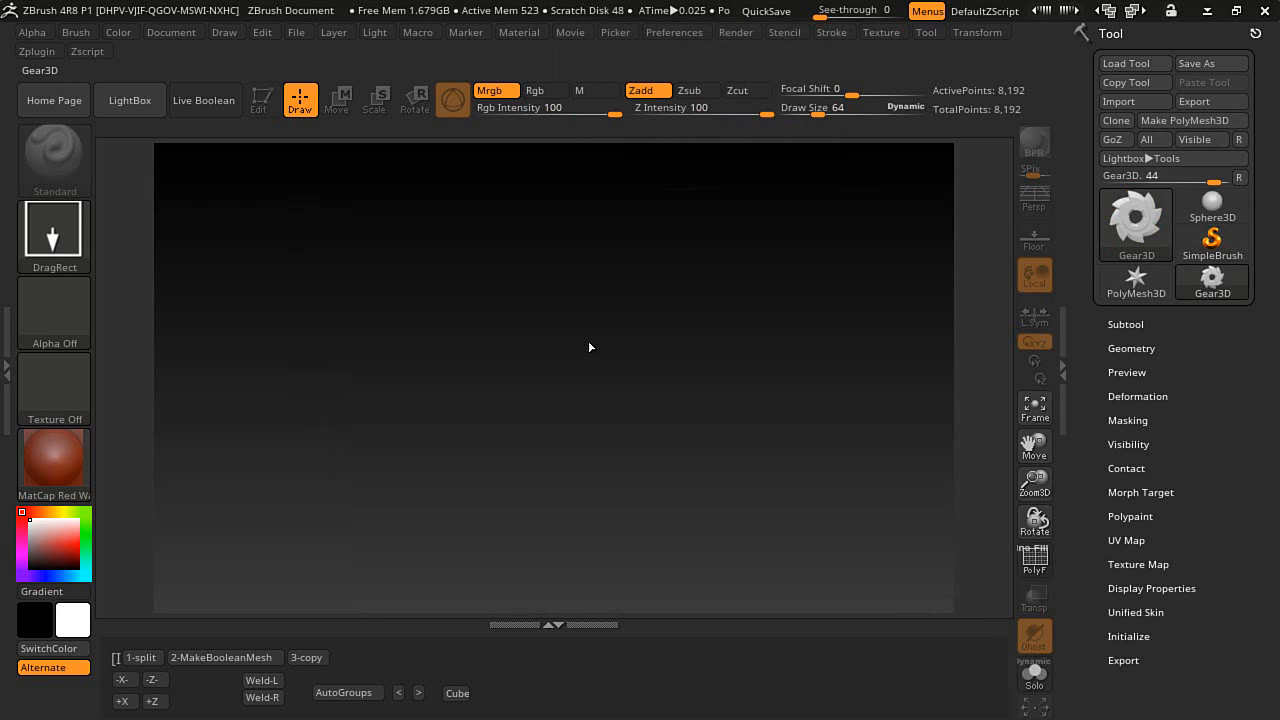
drag(549, 370, 401, 390)
click(259, 99)
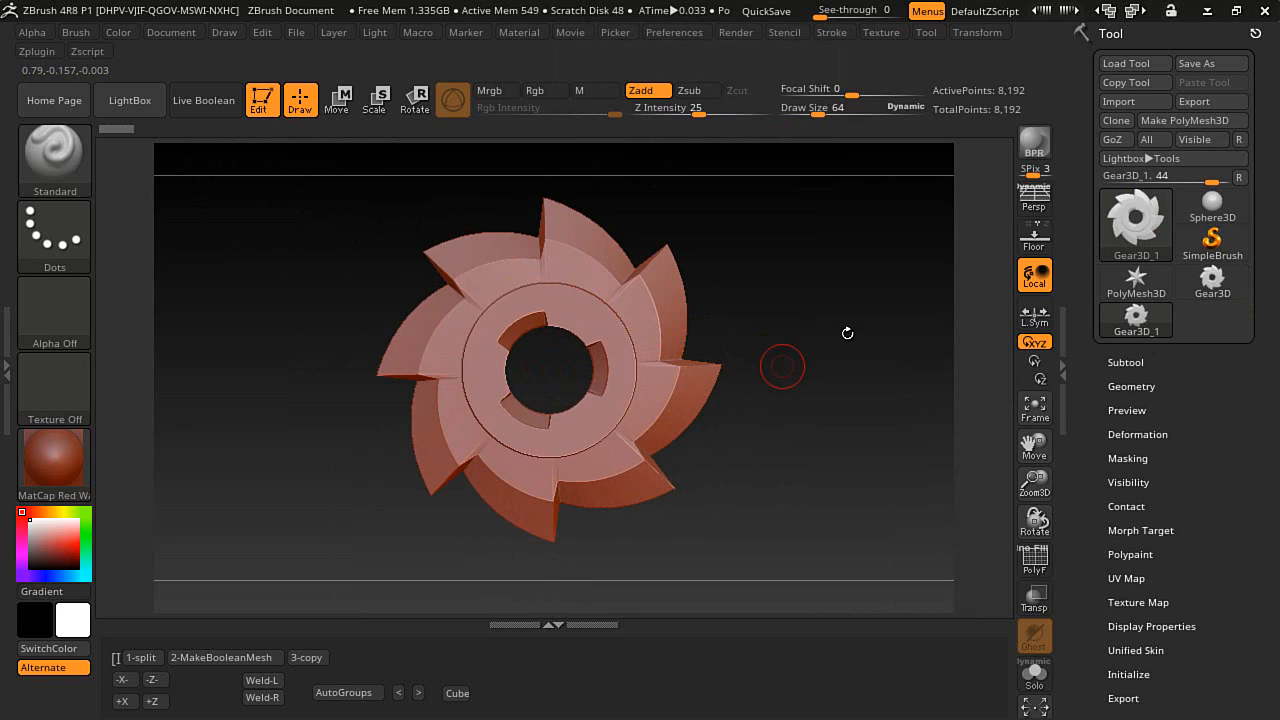
click(1034, 240)
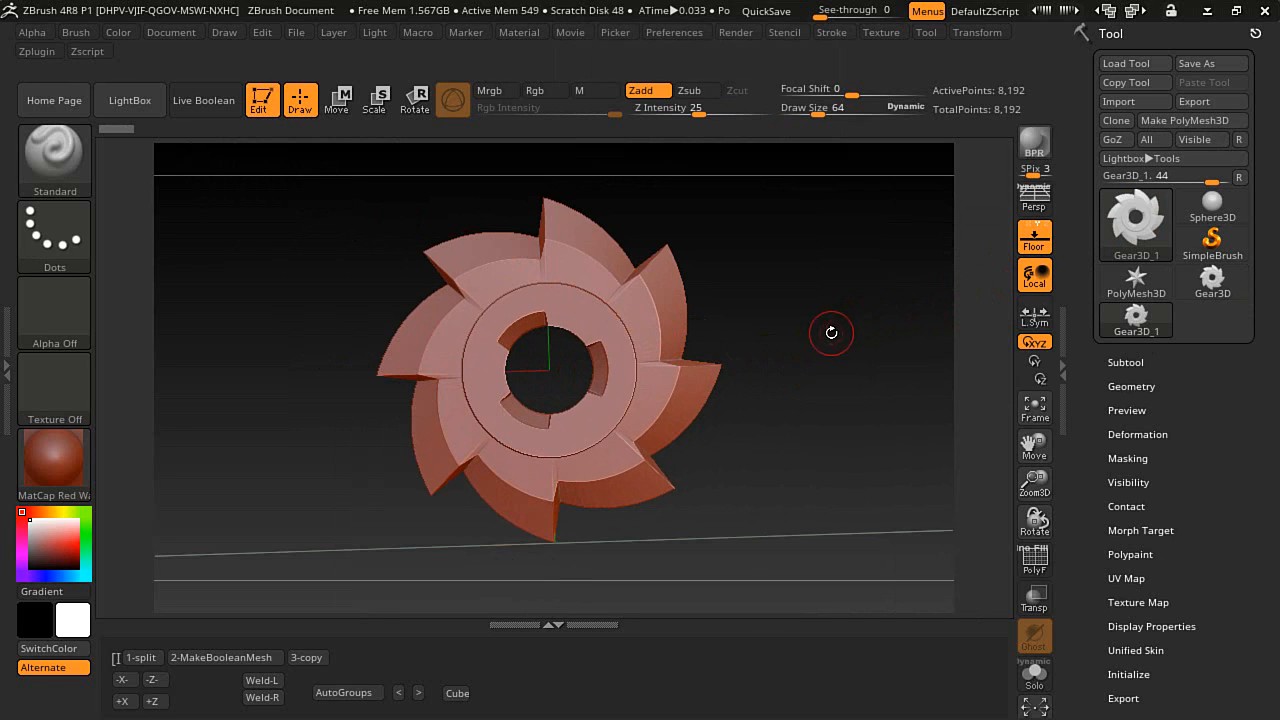
drag(831, 333, 835, 393)
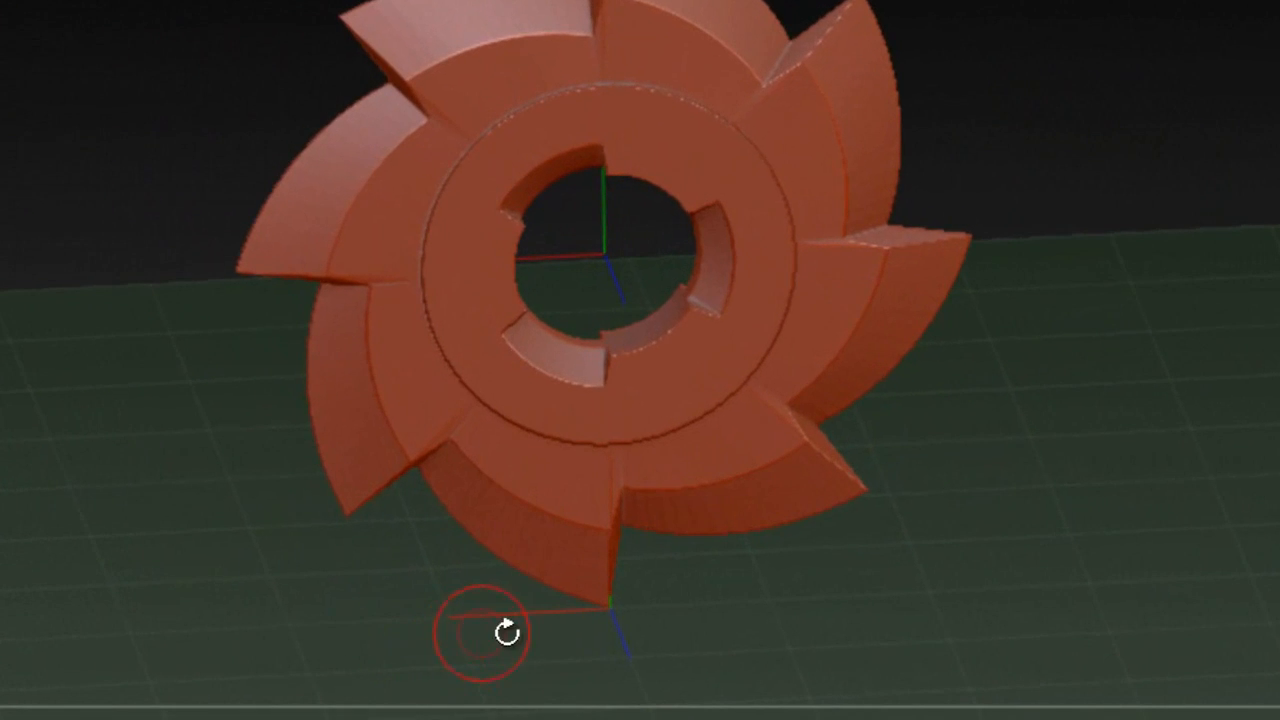
- Inspect the gear's orientation along the Z axis, snap to an exact side view and convert it to a PolyMesh3D
key(w)
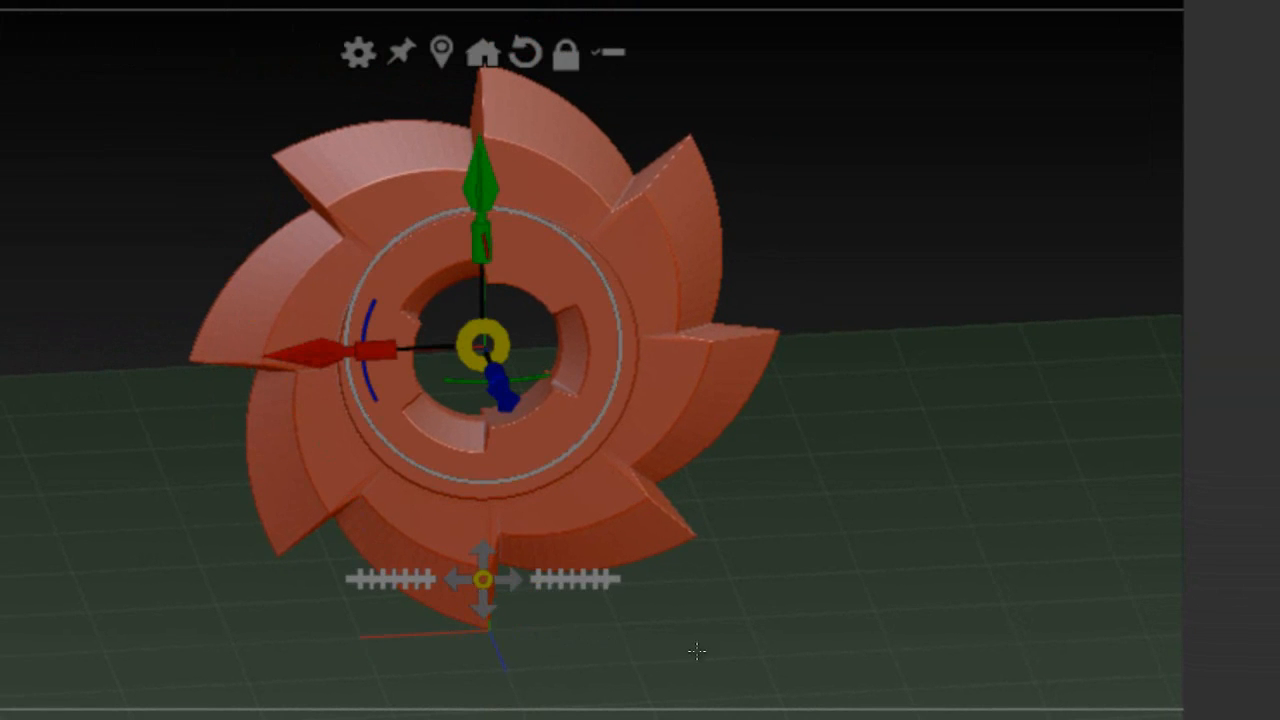
drag(697, 651, 735, 633)
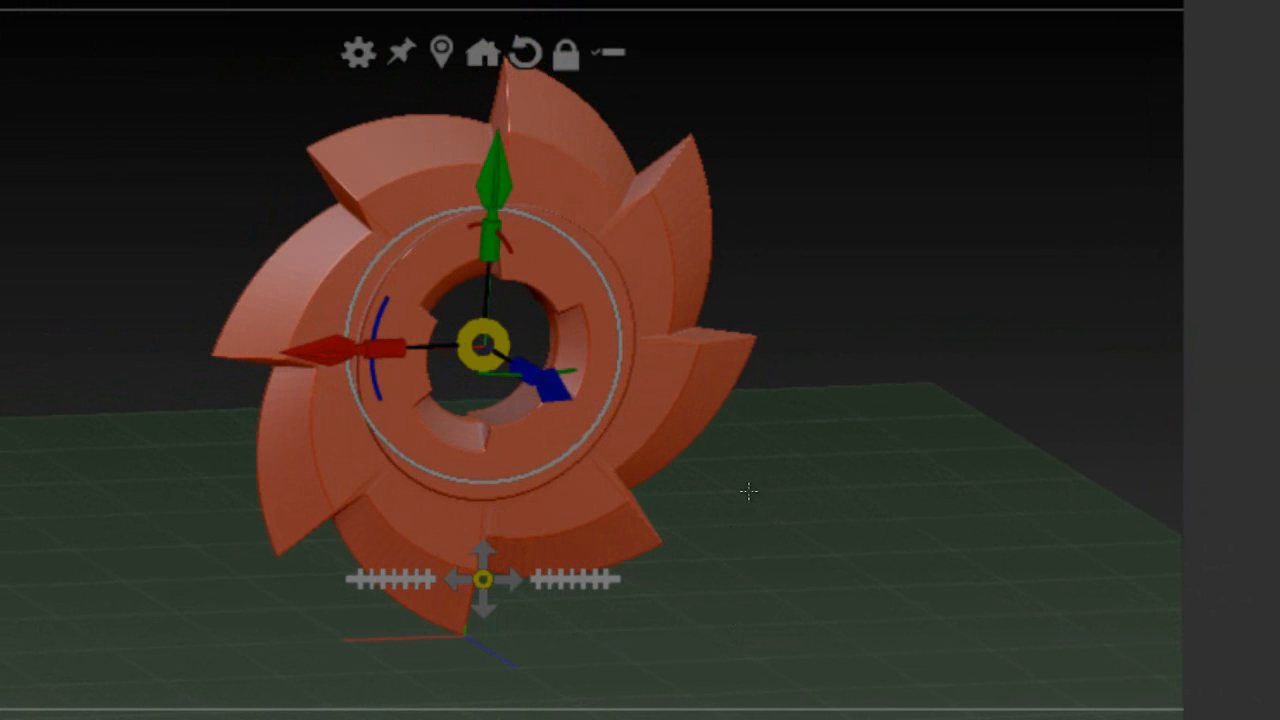
drag(750, 483, 830, 523)
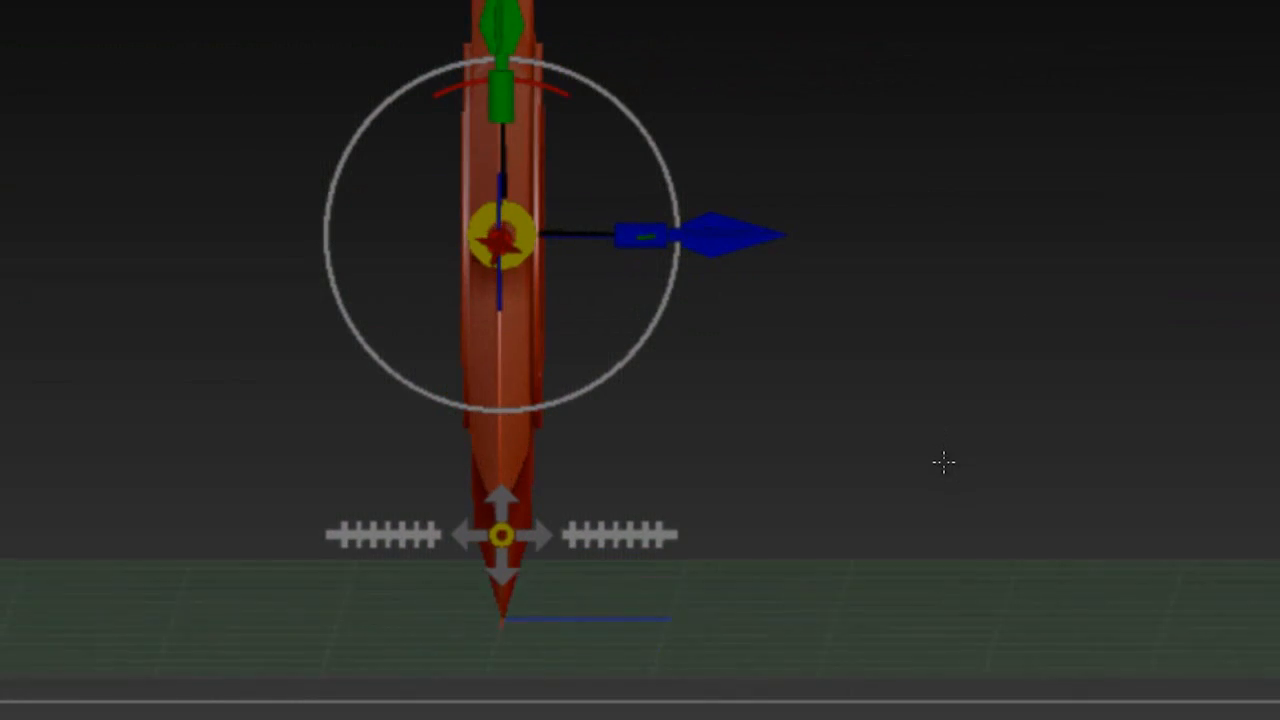
shift+drag(943, 462, 943, 462)
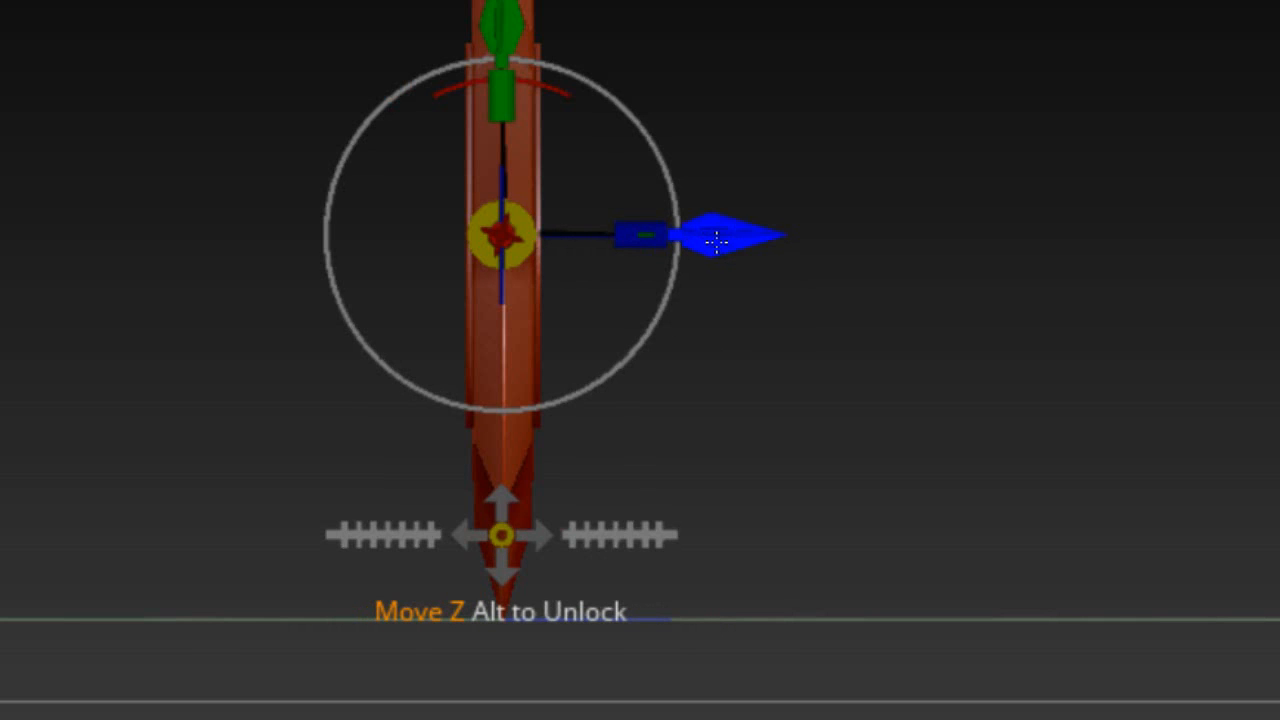
drag(855, 257, 648, 297)
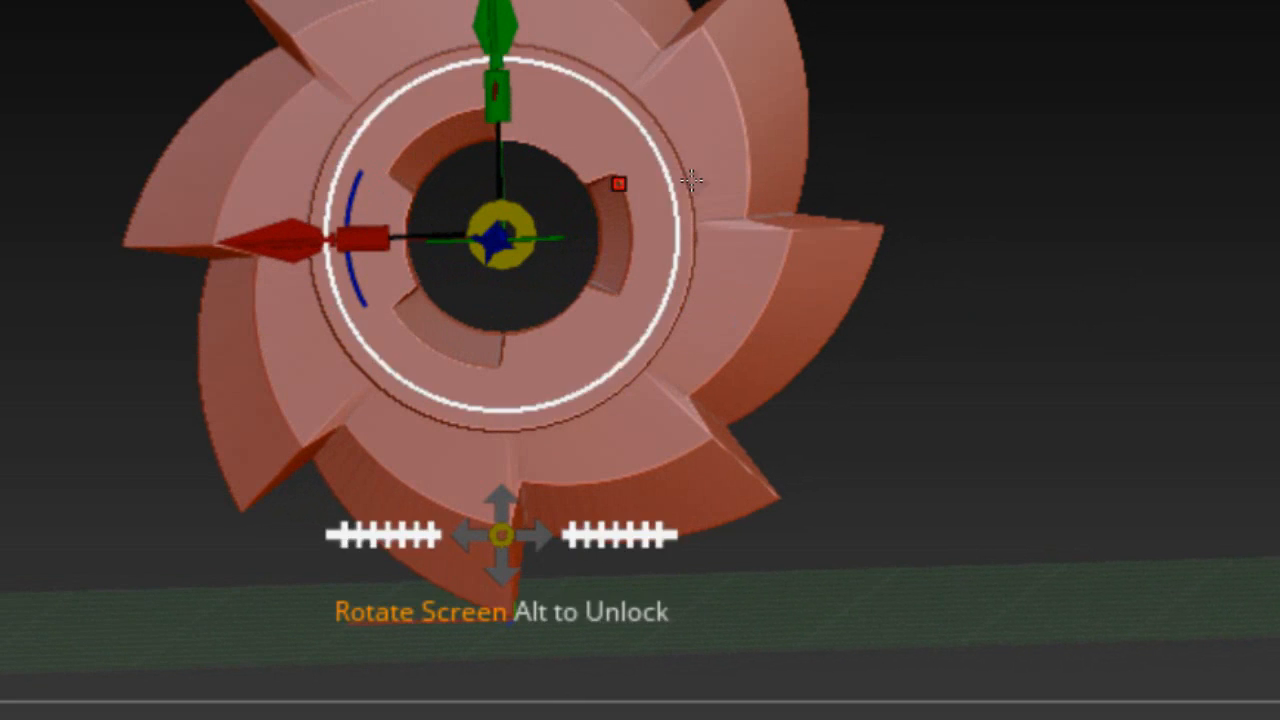
drag(933, 403, 1146, 436)
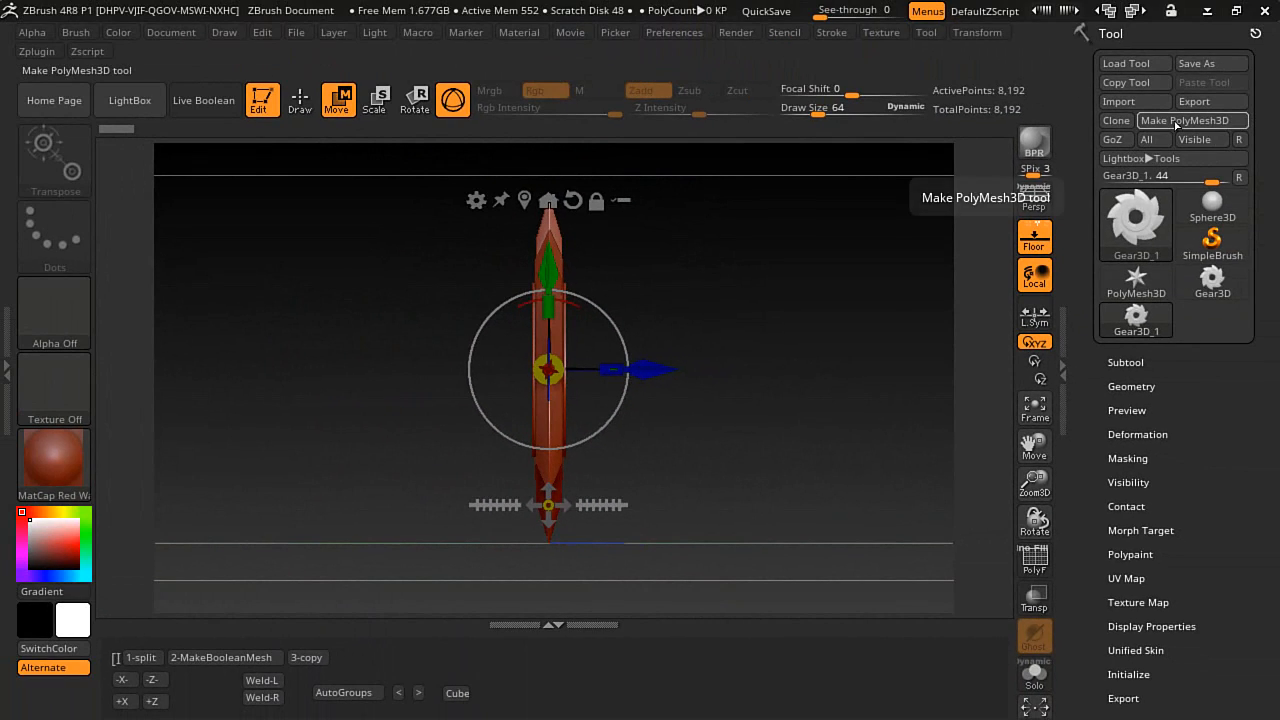
click(1176, 120)
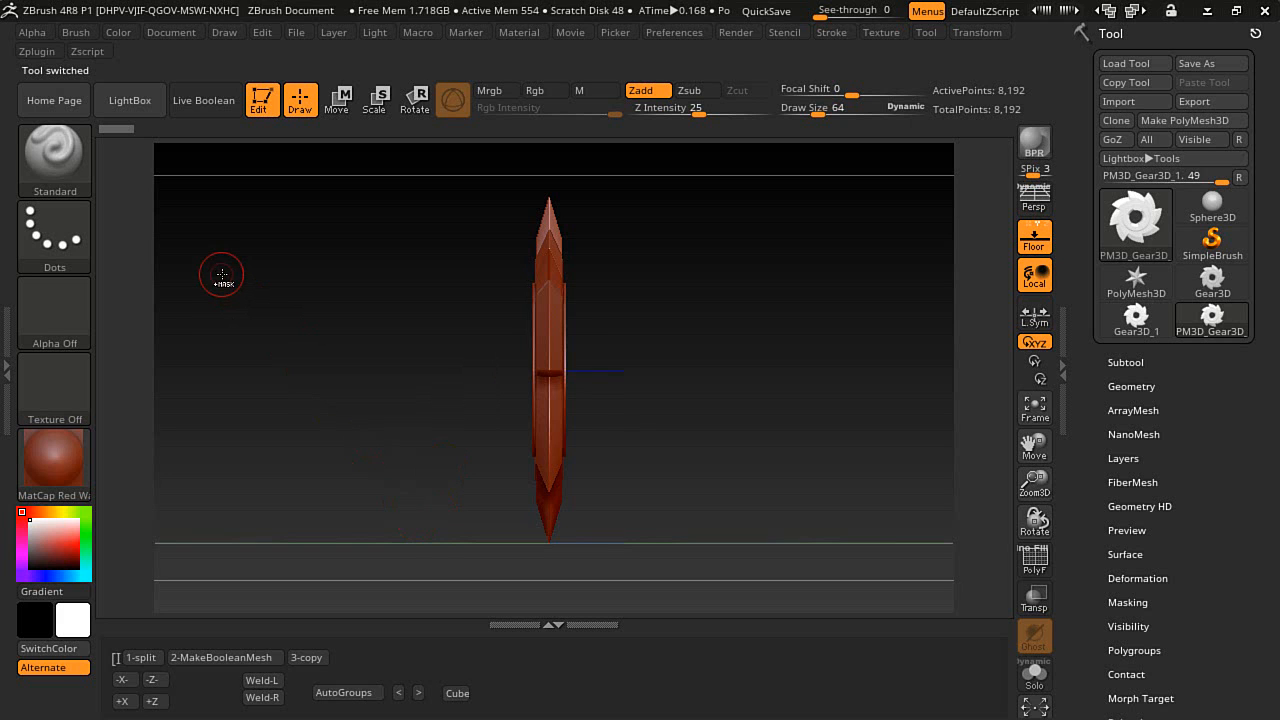
- Open the selection brush choices and turn on the polyframe display for the gear
key(ctrl+shift)
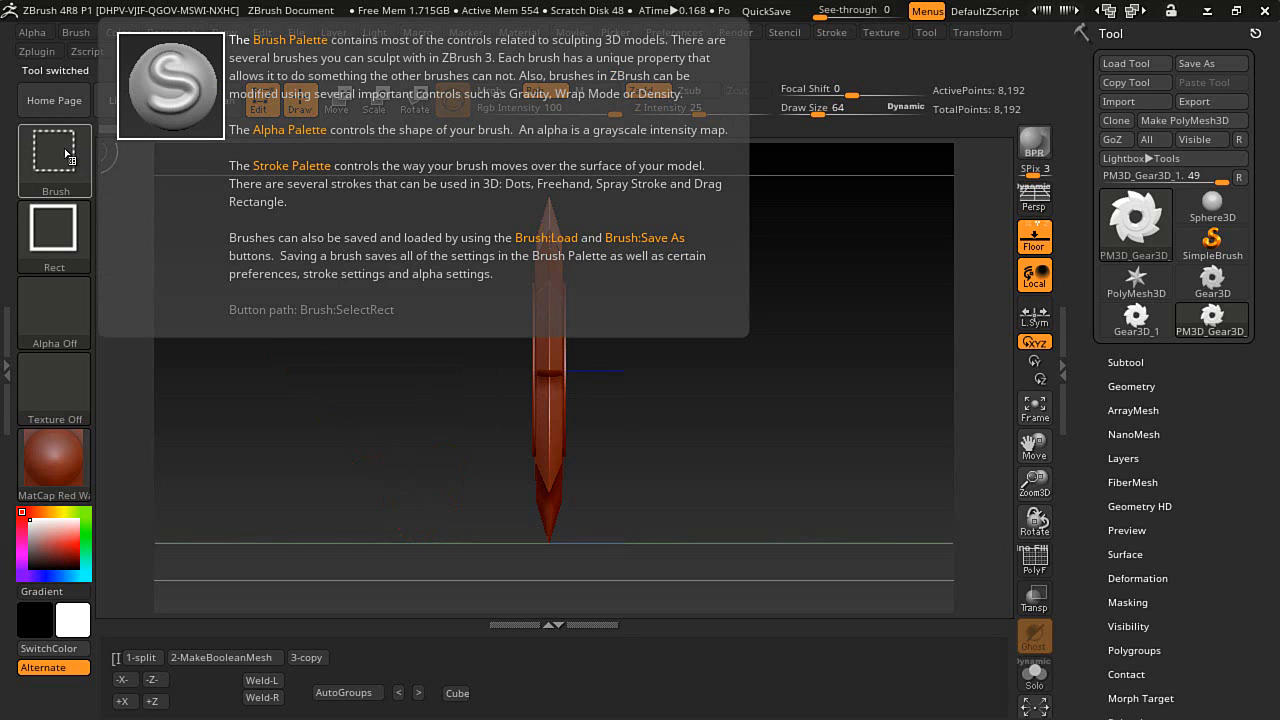
click(62, 155)
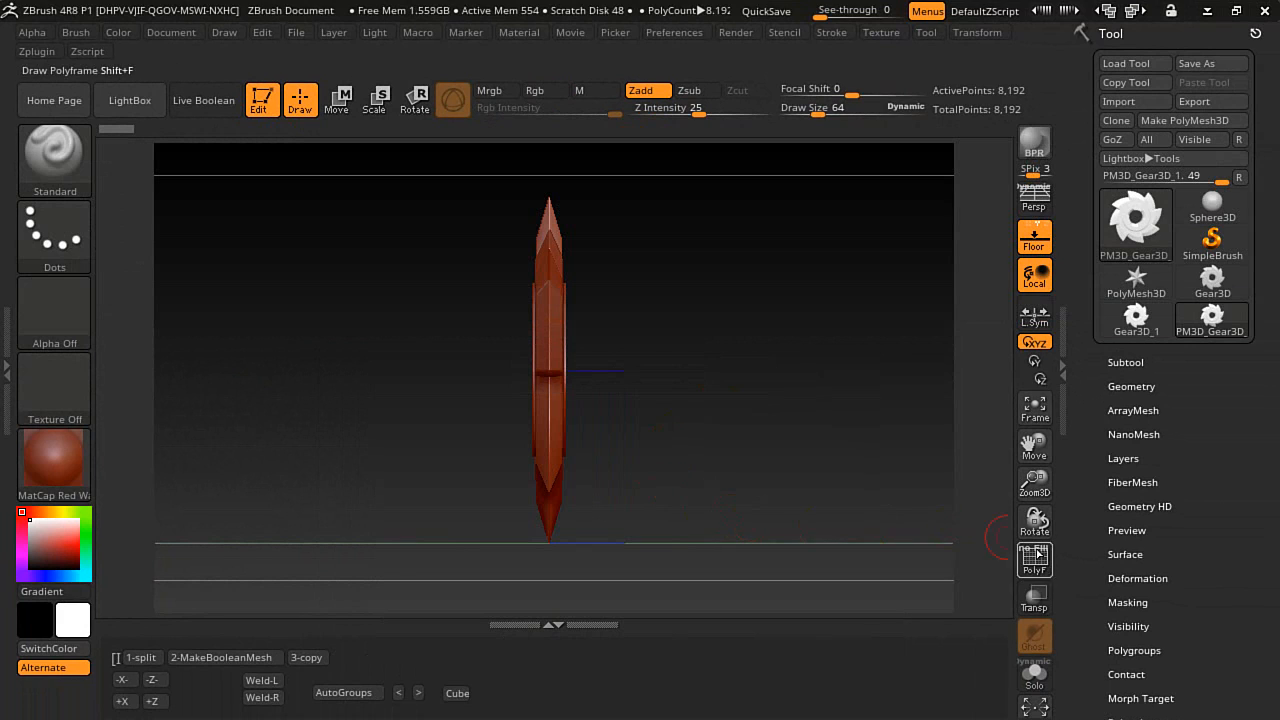
click(1036, 557)
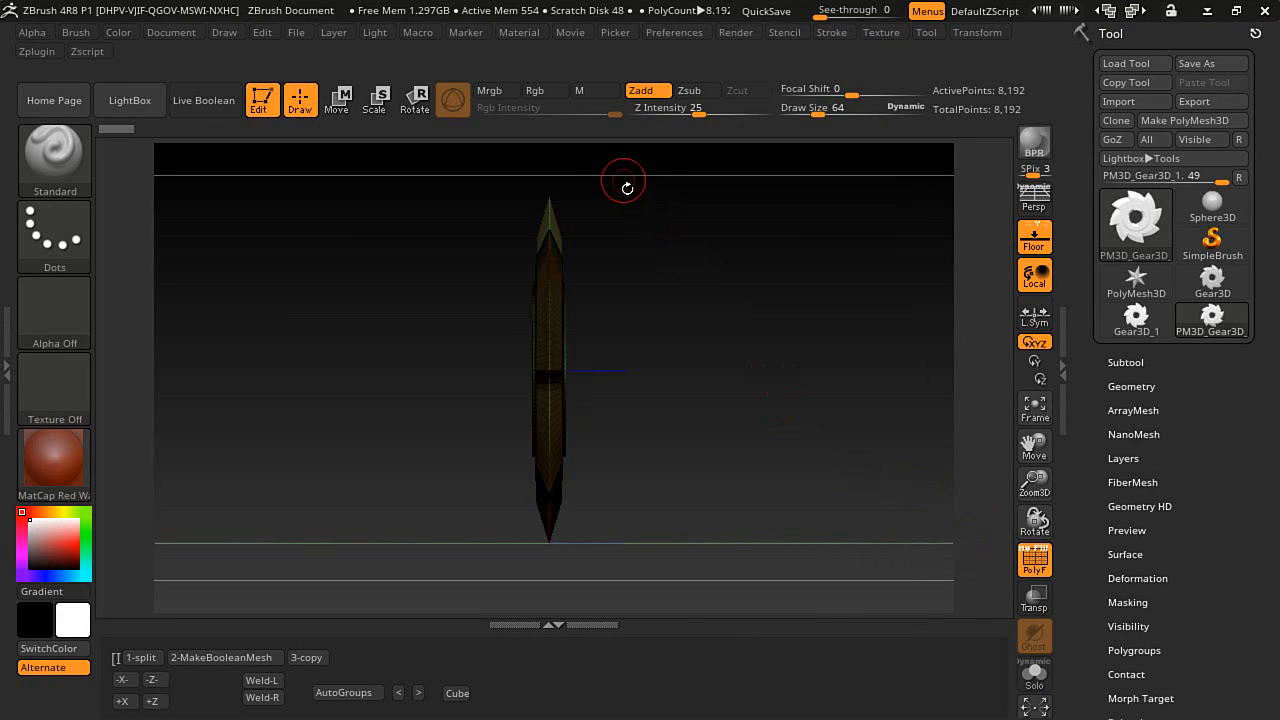
- Slice the gear through its thickness from the side view with SliceRect, and briefly isolate its front polygroup to check the split
mouse_move(641, 580)
ctrl+shift+mouse_down()
mouse_move(582, 199)
mouse_move(553, 167)
ctrl+shift+mouse_up()
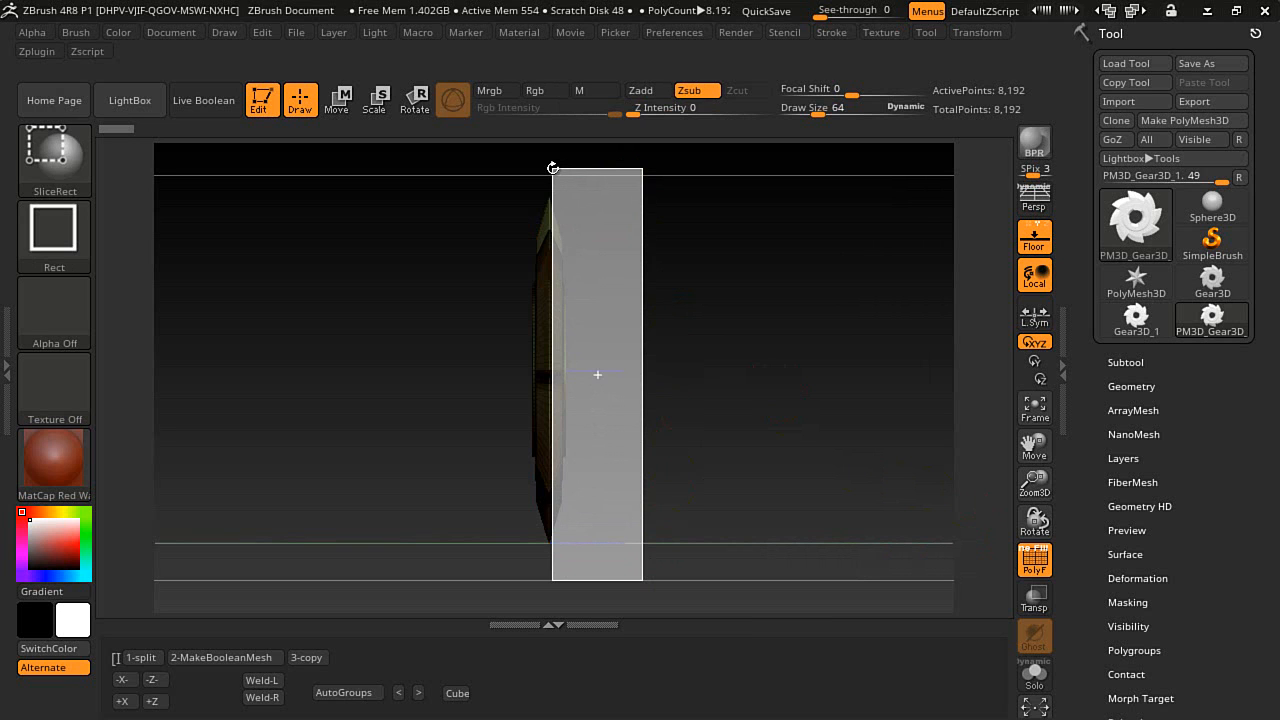
ctrl+shift+drag(553, 166, 556, 165)
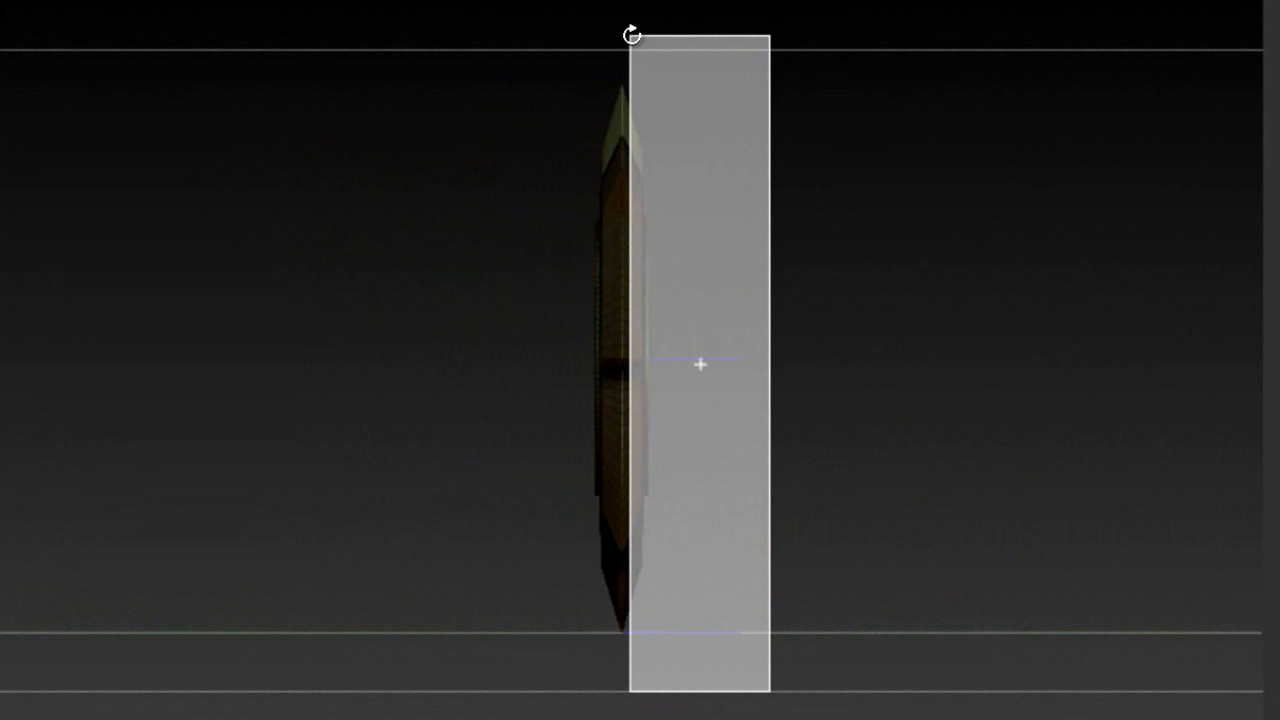
ctrl+shift+drag(631, 35, 631, 35)
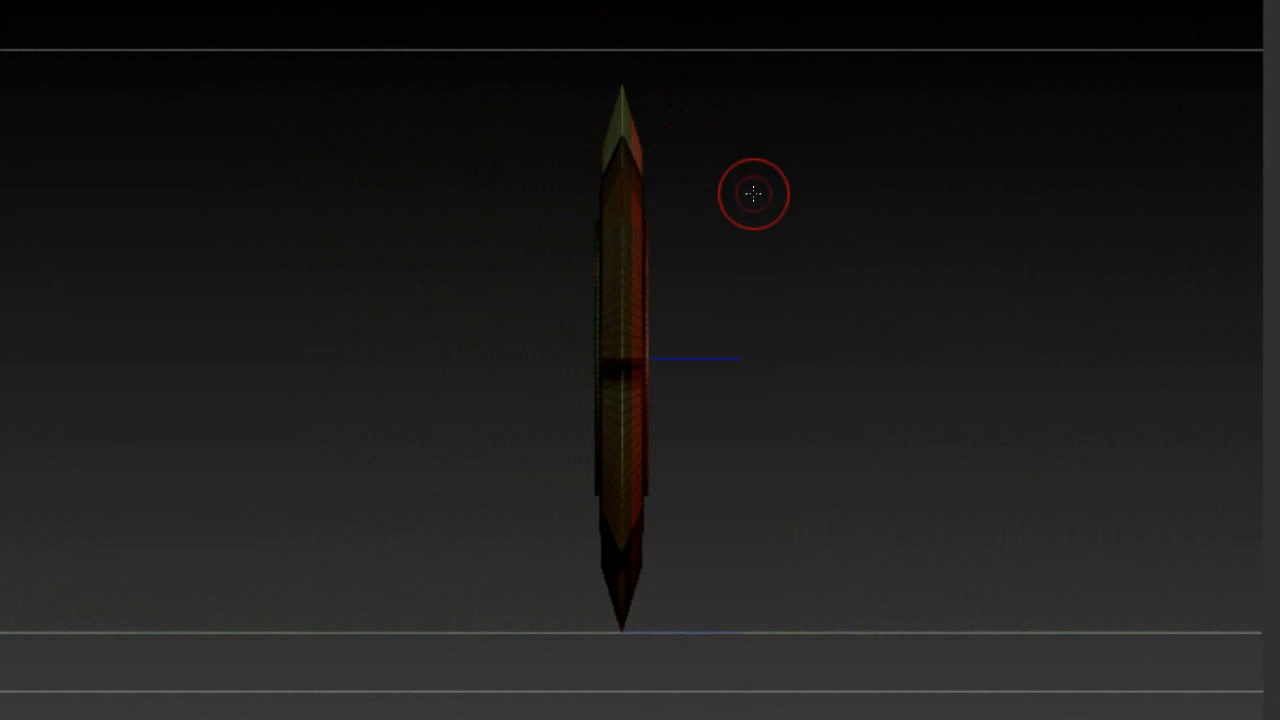
drag(753, 193, 649, 209)
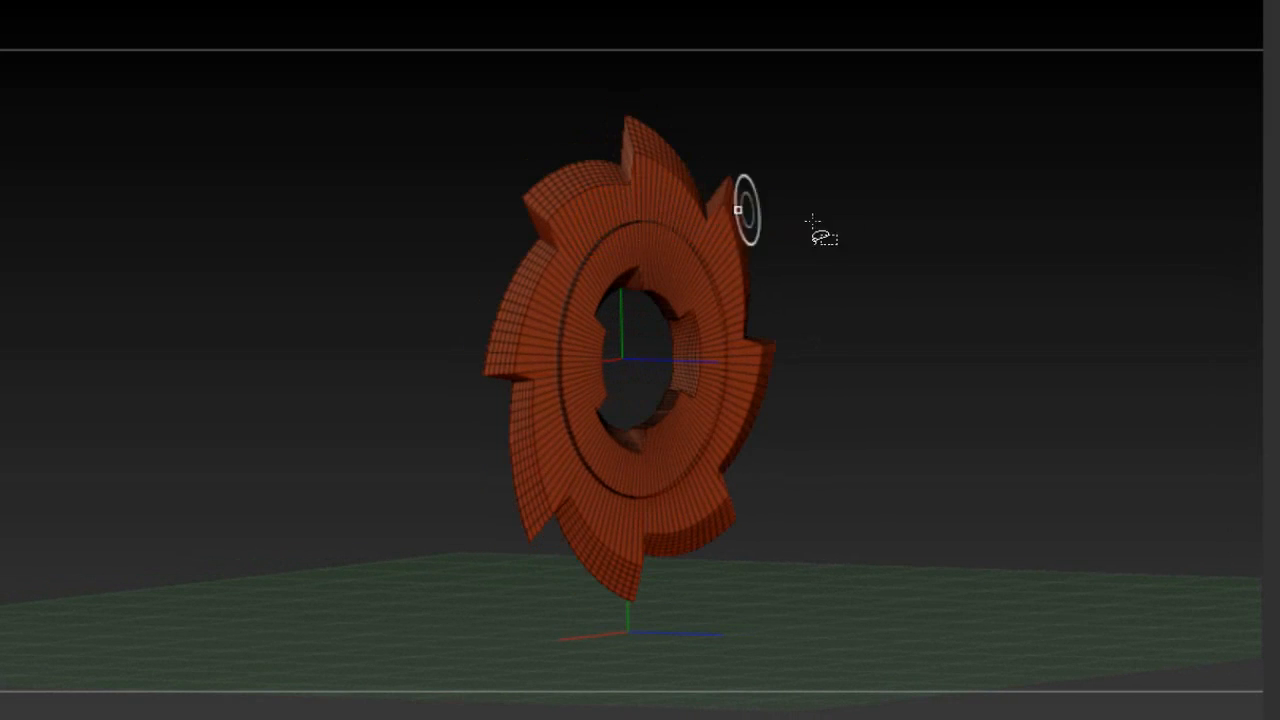
drag(817, 229, 930, 310)
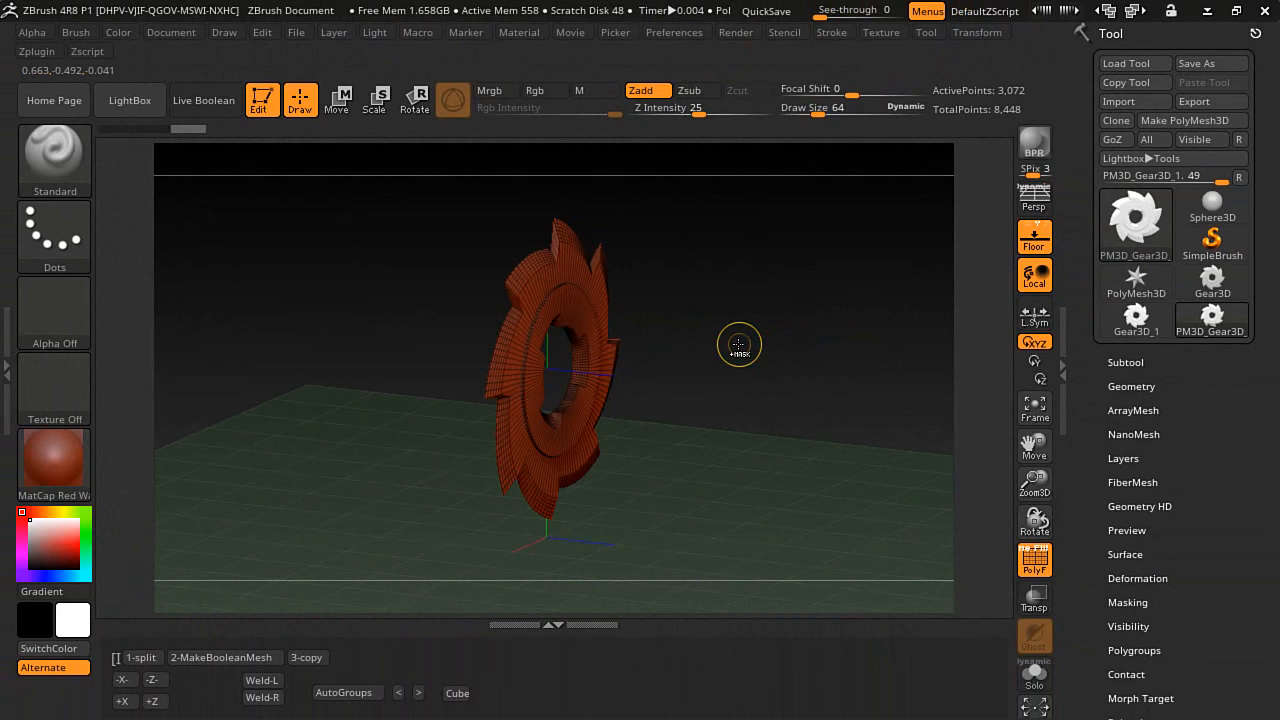
ctrl+shift+click(738, 345)
drag(737, 343, 754, 339)
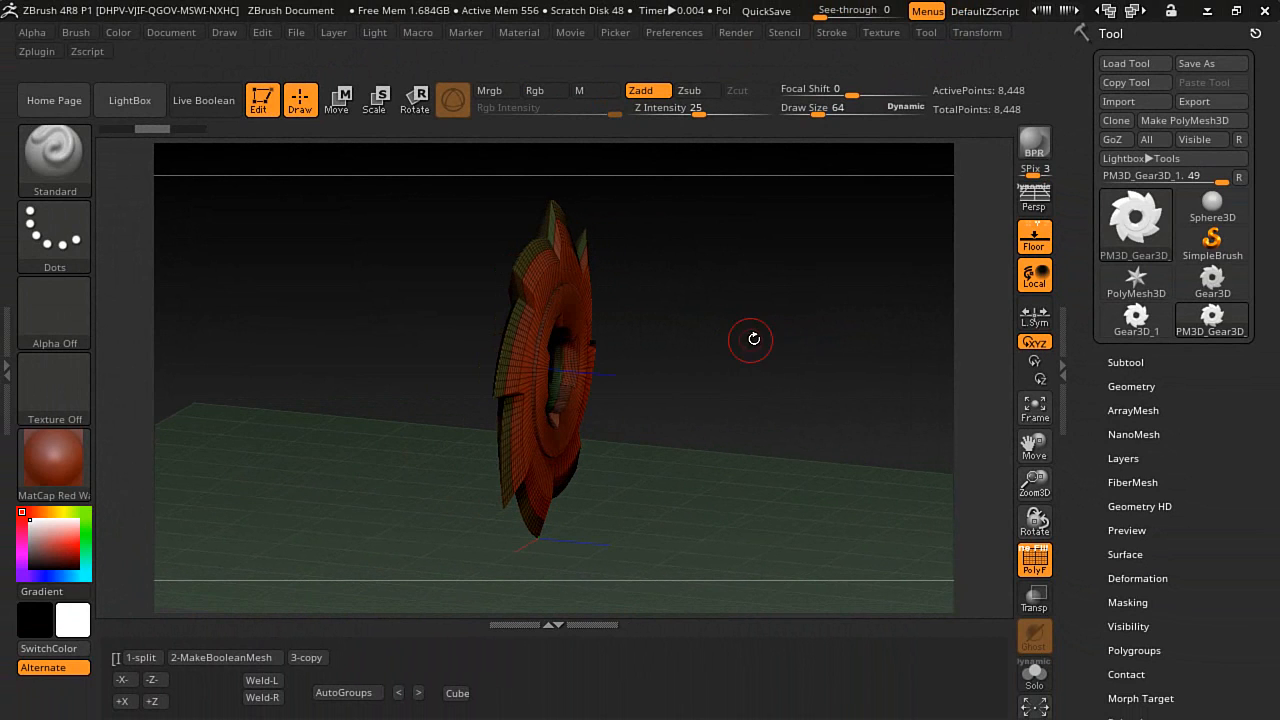
- Convert the sliced gear to a PolyMesh3D and load the Extender deformer on it in an exact side view
click(1167, 121)
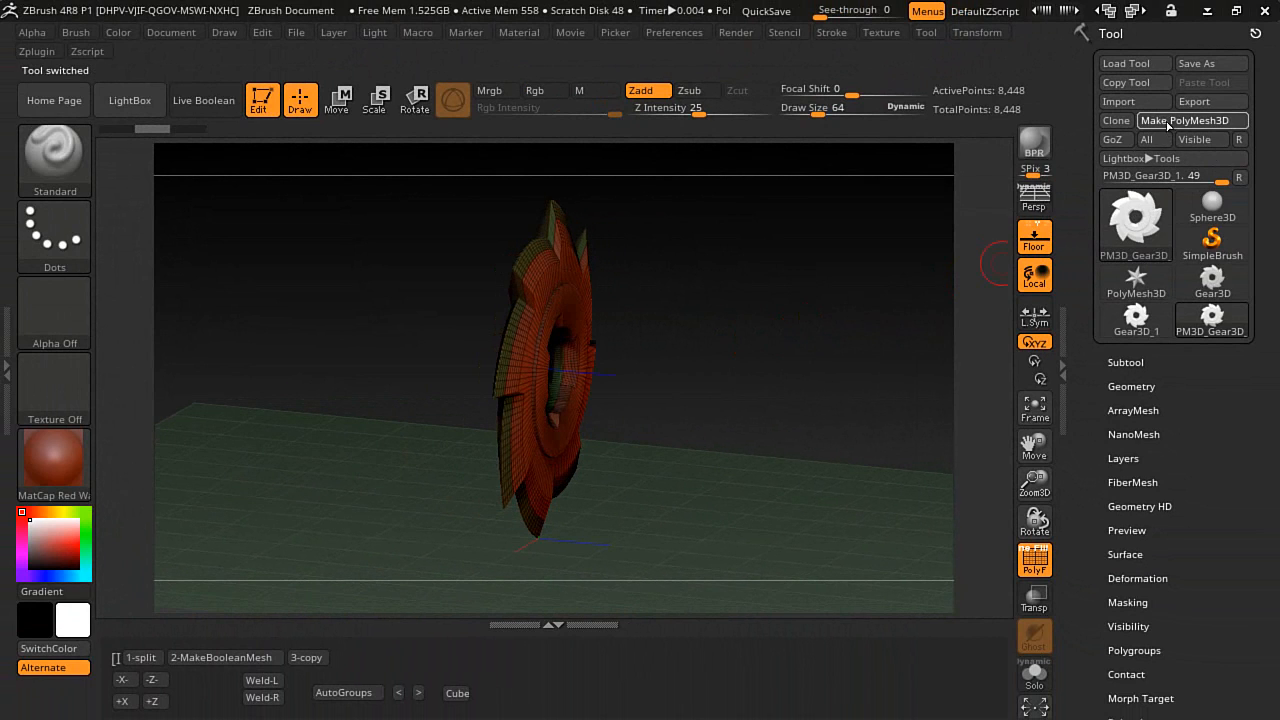
mouse_move(761, 340)
mouse_down()
mouse_move(723, 354)
mouse_move(756, 361)
mouse_up()
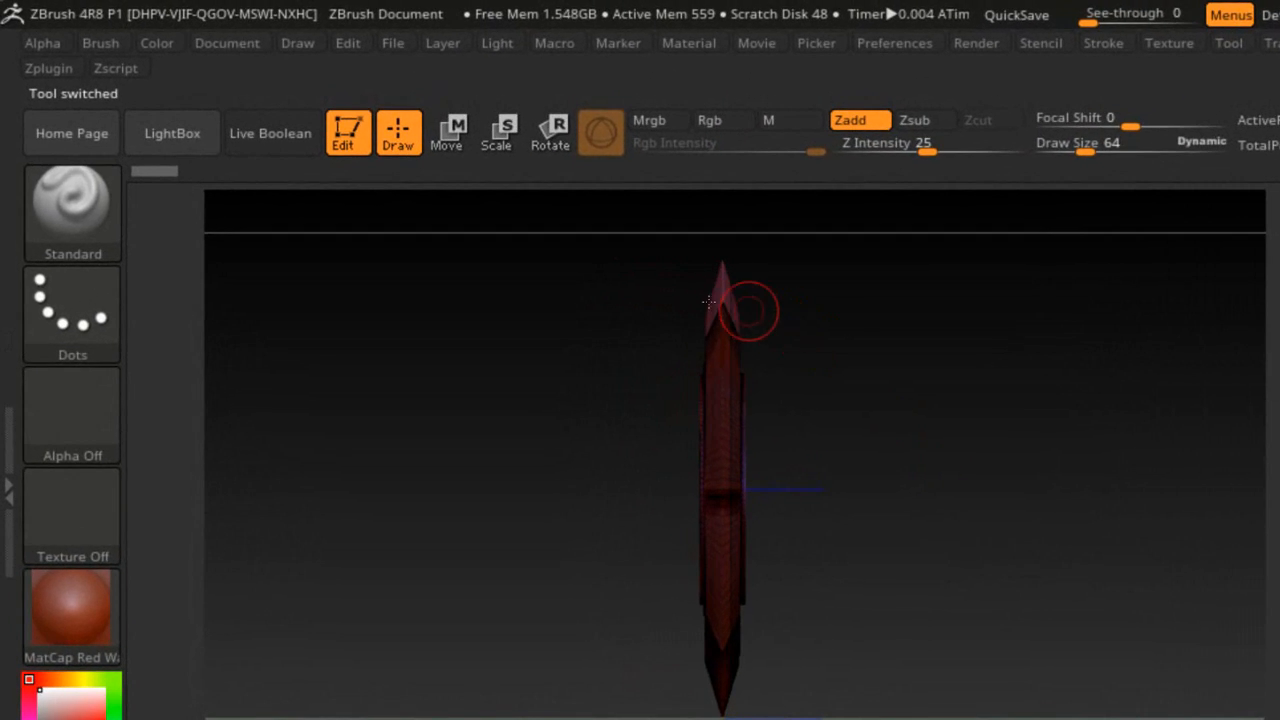
click(445, 138)
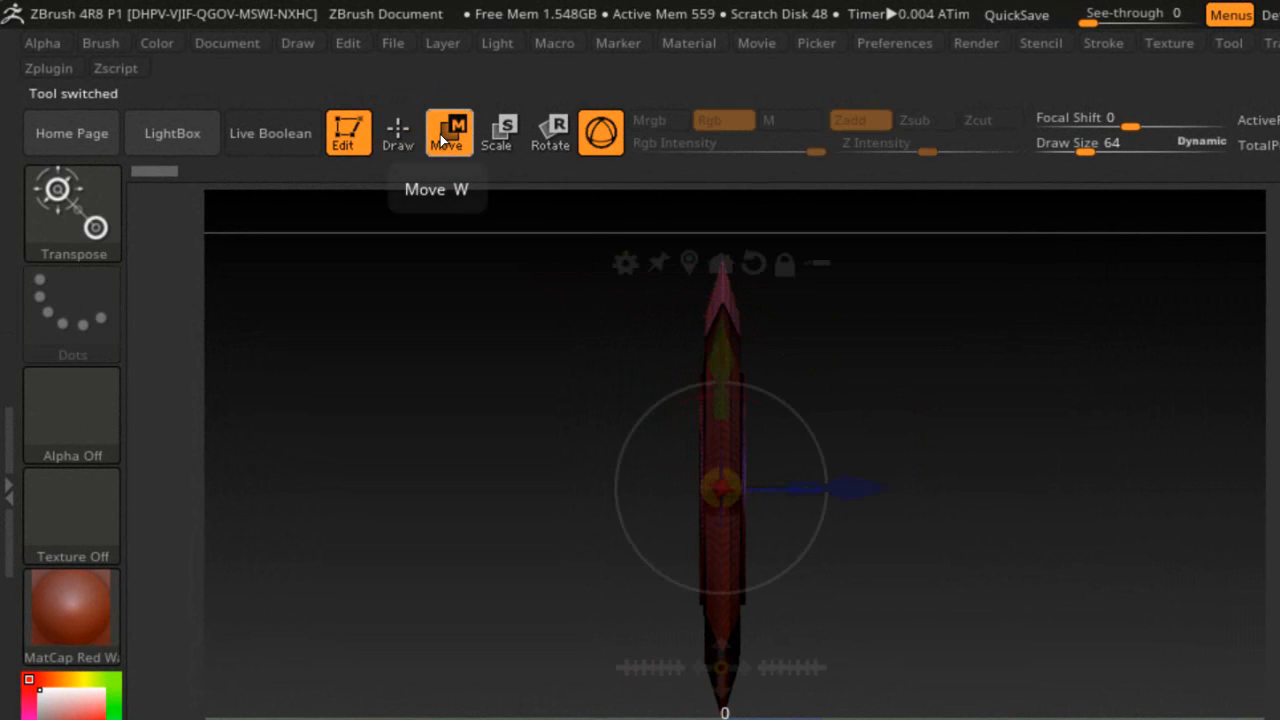
click(624, 264)
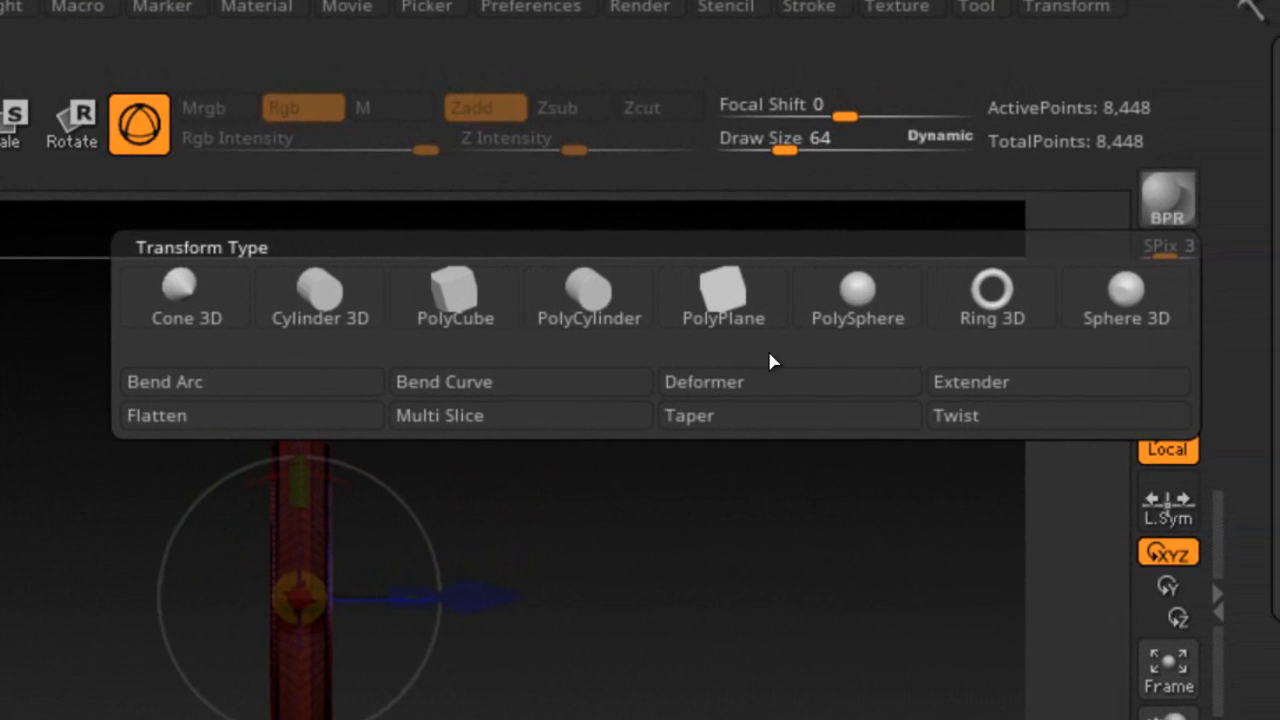
click(980, 390)
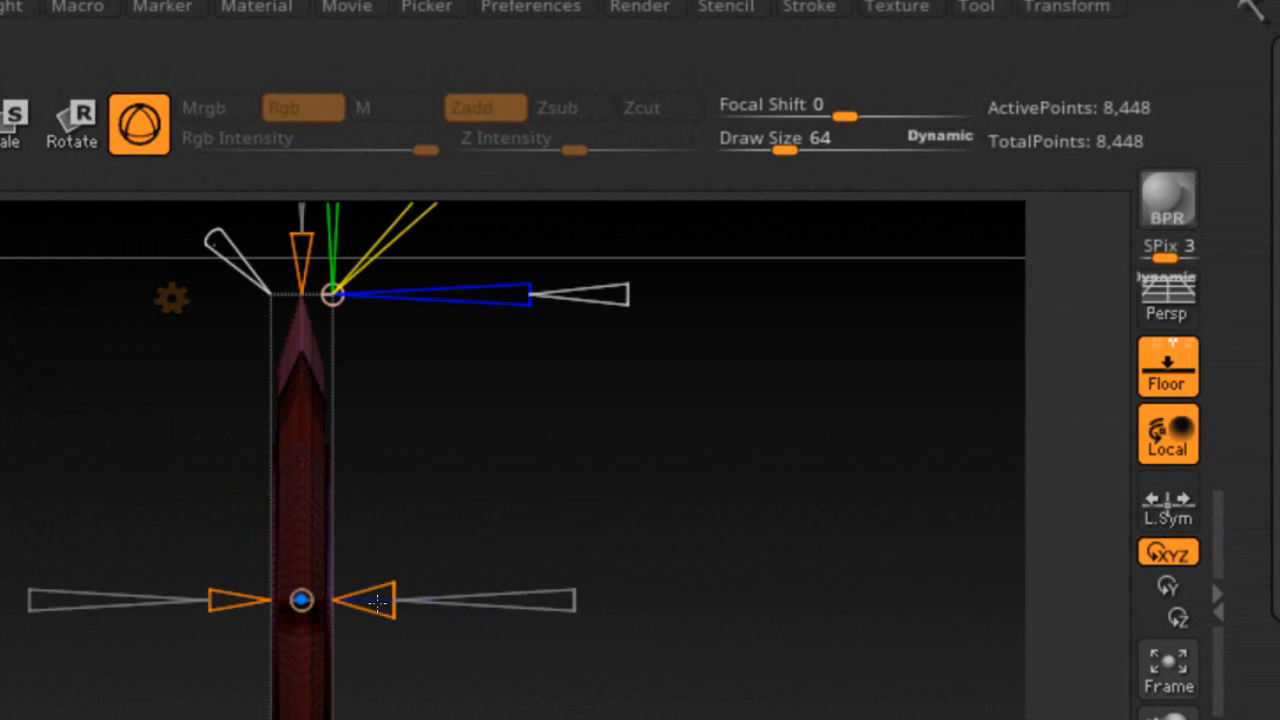
- Thicken the gear along Z by extending its middle to both sides, accept the deformer and return to Draw mode
drag(378, 598, 418, 594)
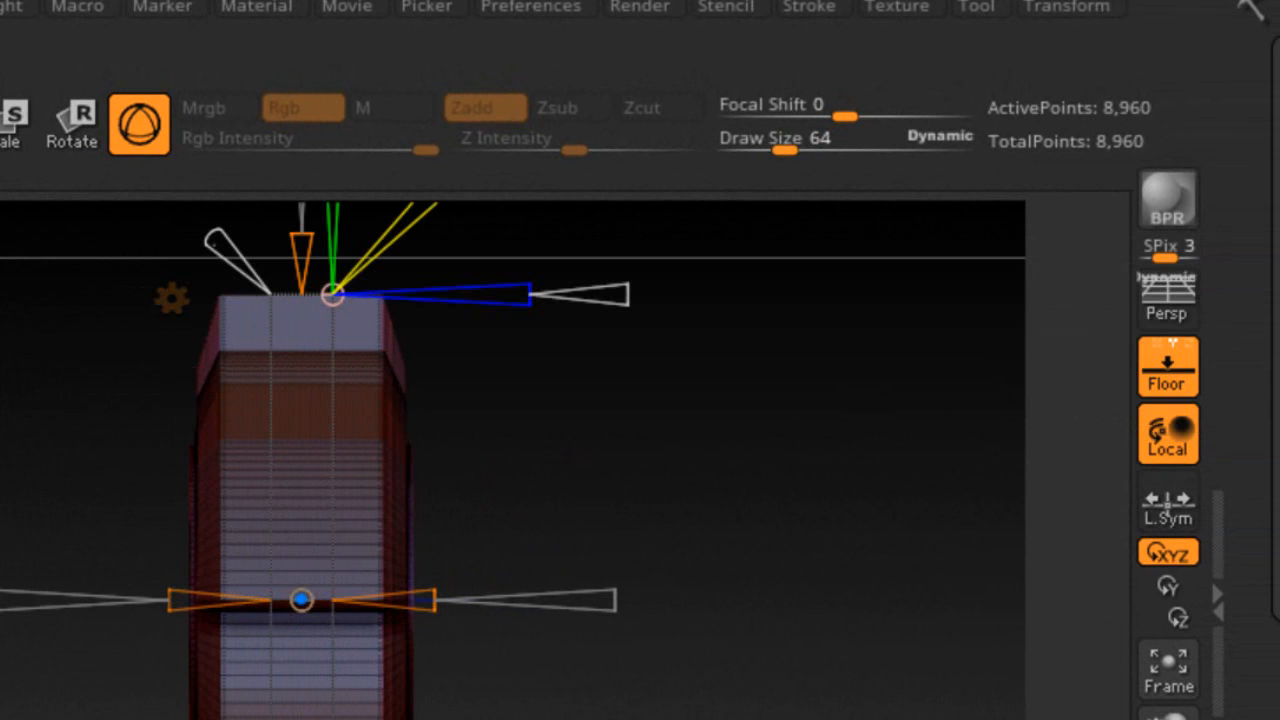
click(181, 316)
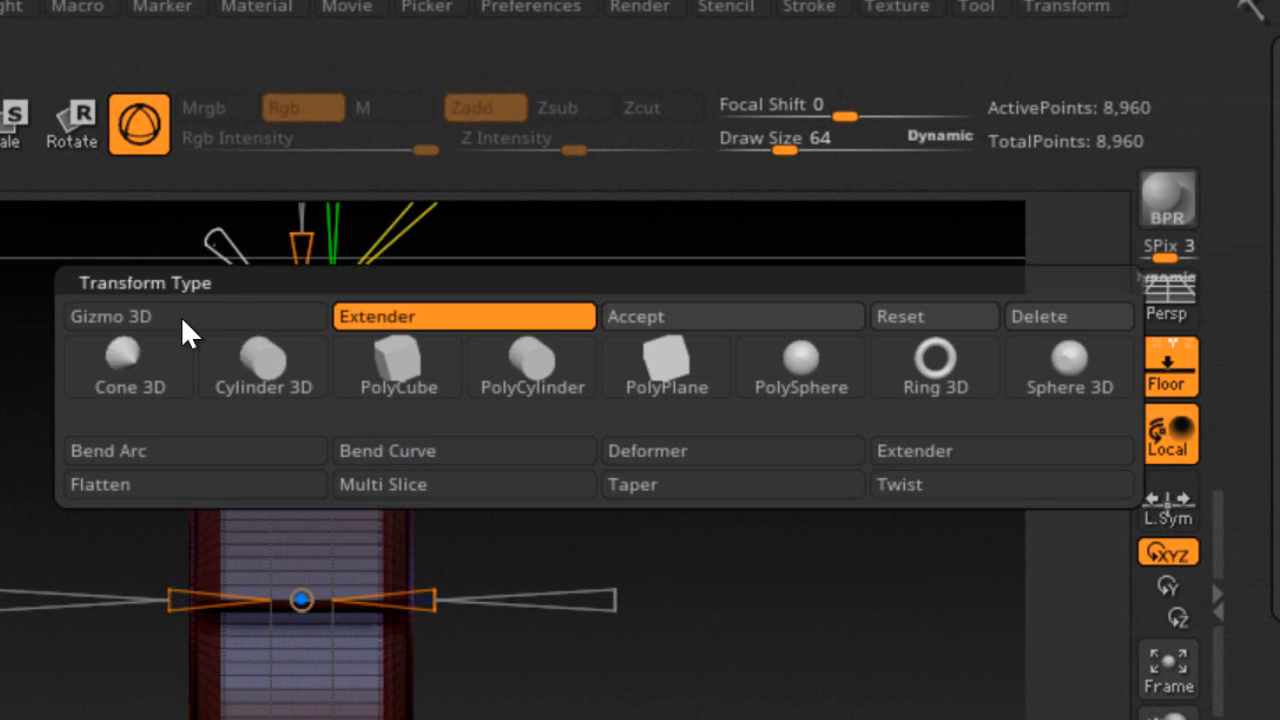
click(667, 318)
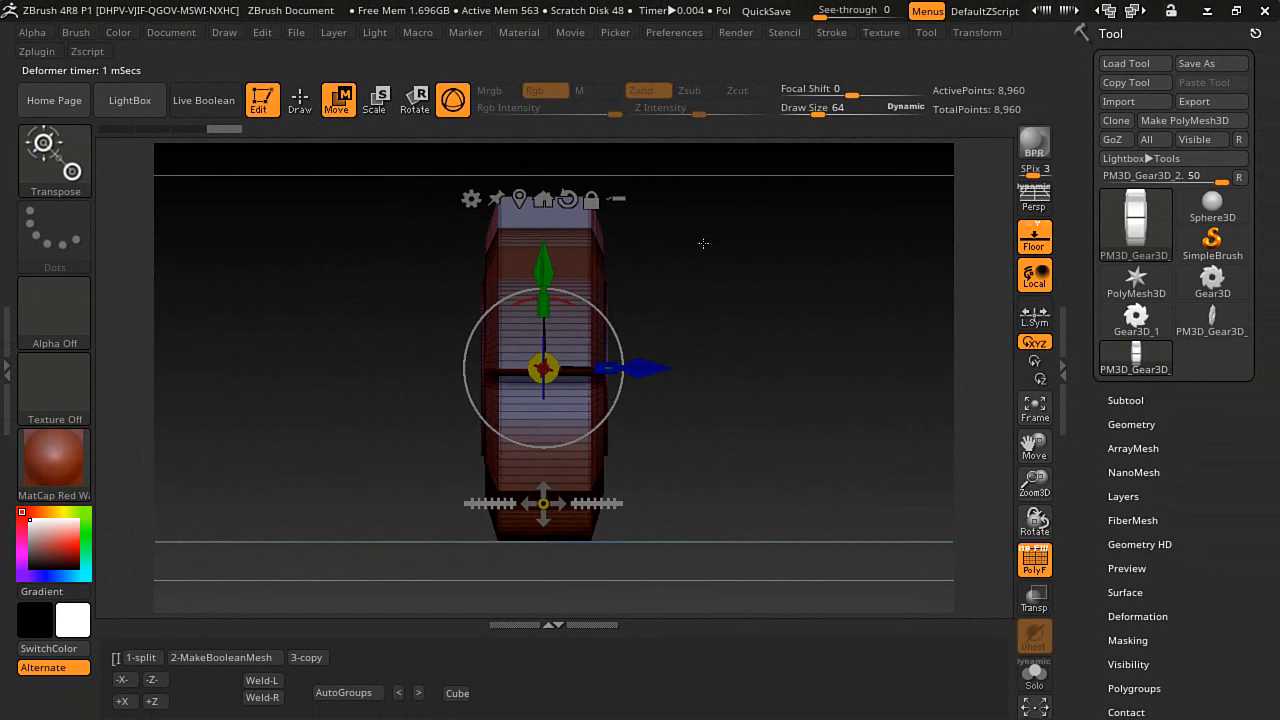
click(299, 100)
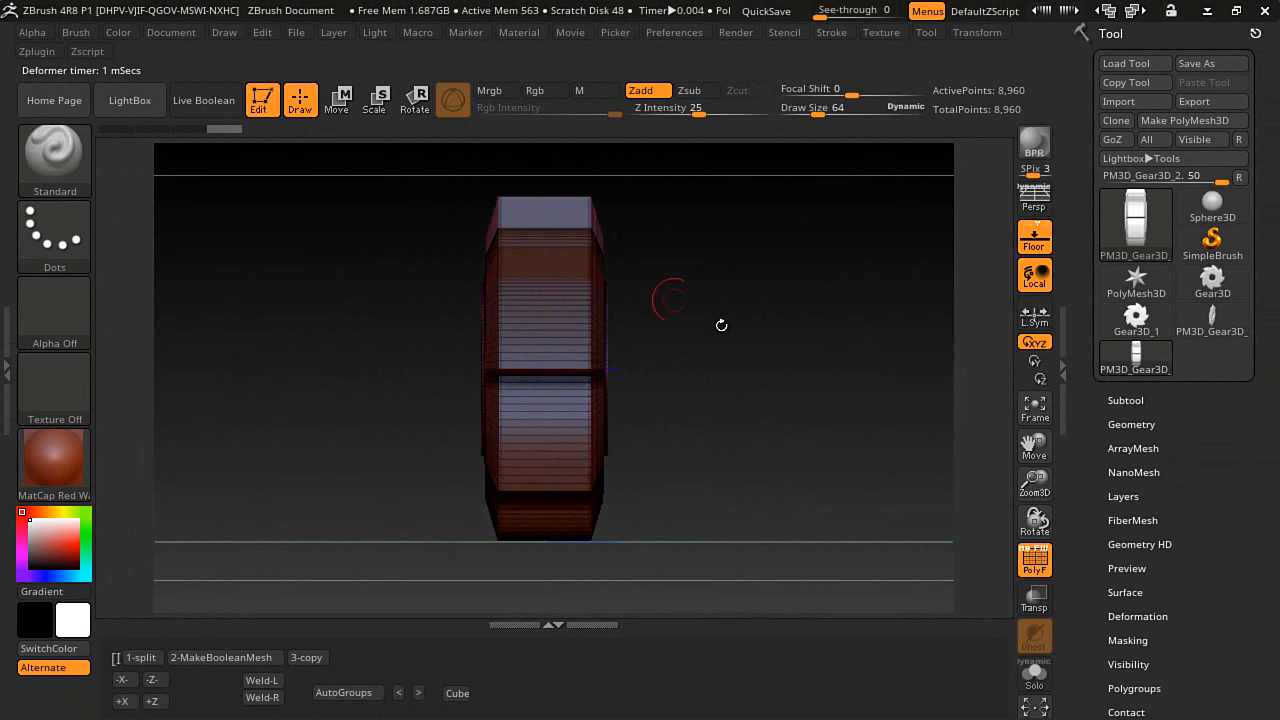
- Isolate the extended gear's front polygroup to inspect it, and show the whole mesh again from the side
mouse_move(772, 356)
mouse_down()
mouse_move(728, 369)
mouse_move(562, 324)
mouse_up()
key(ctrl+shift)
ctrl+shift+click(558, 322)
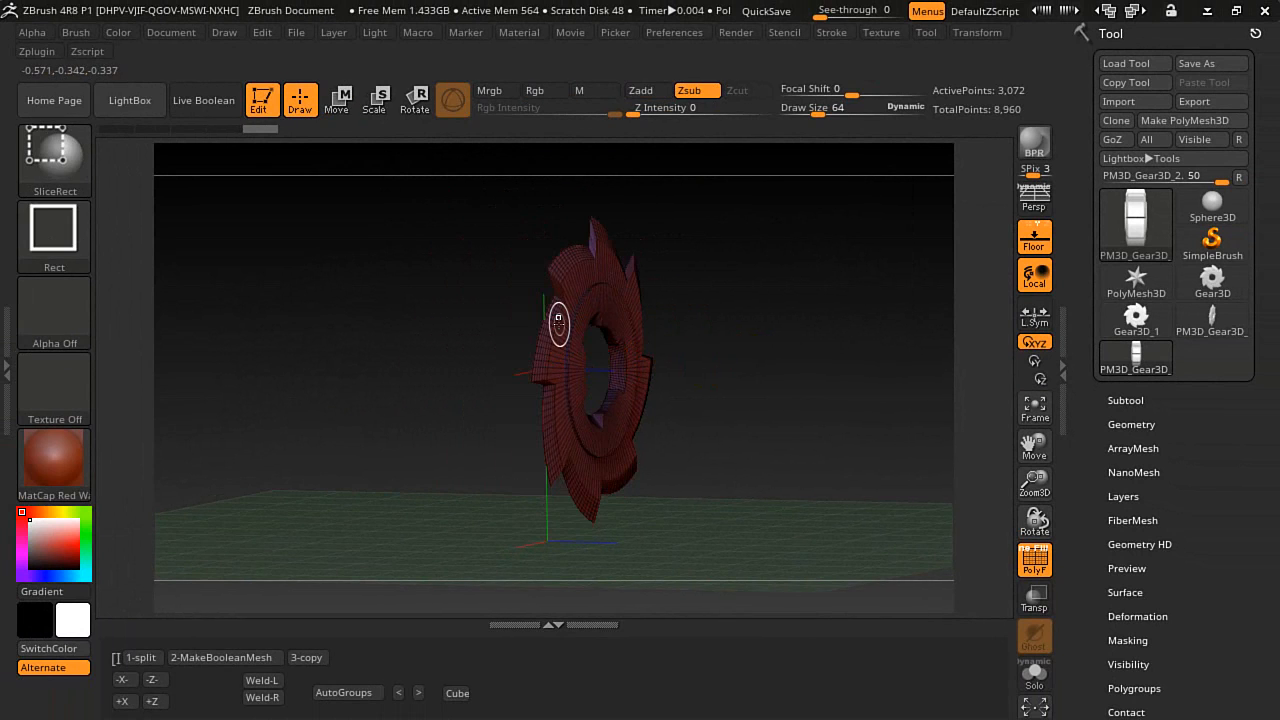
ctrl+shift+click(558, 322)
ctrl+shift+click(515, 310)
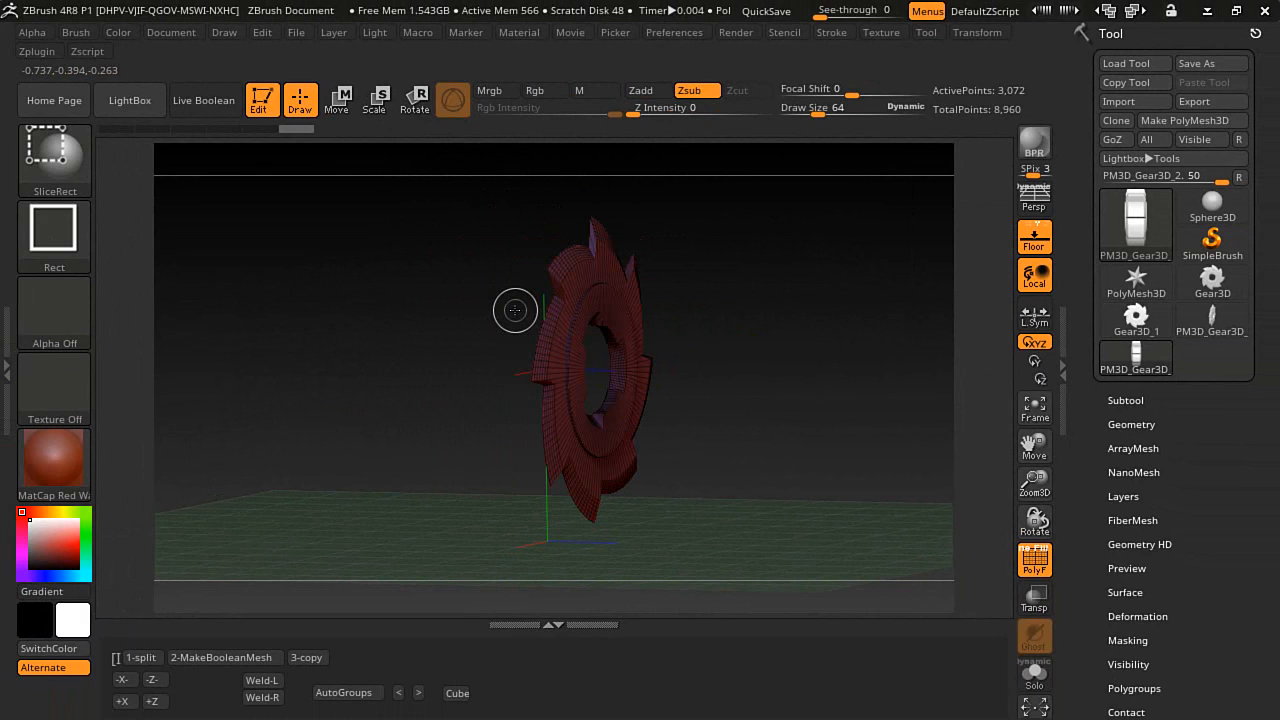
ctrl+shift+click(781, 378)
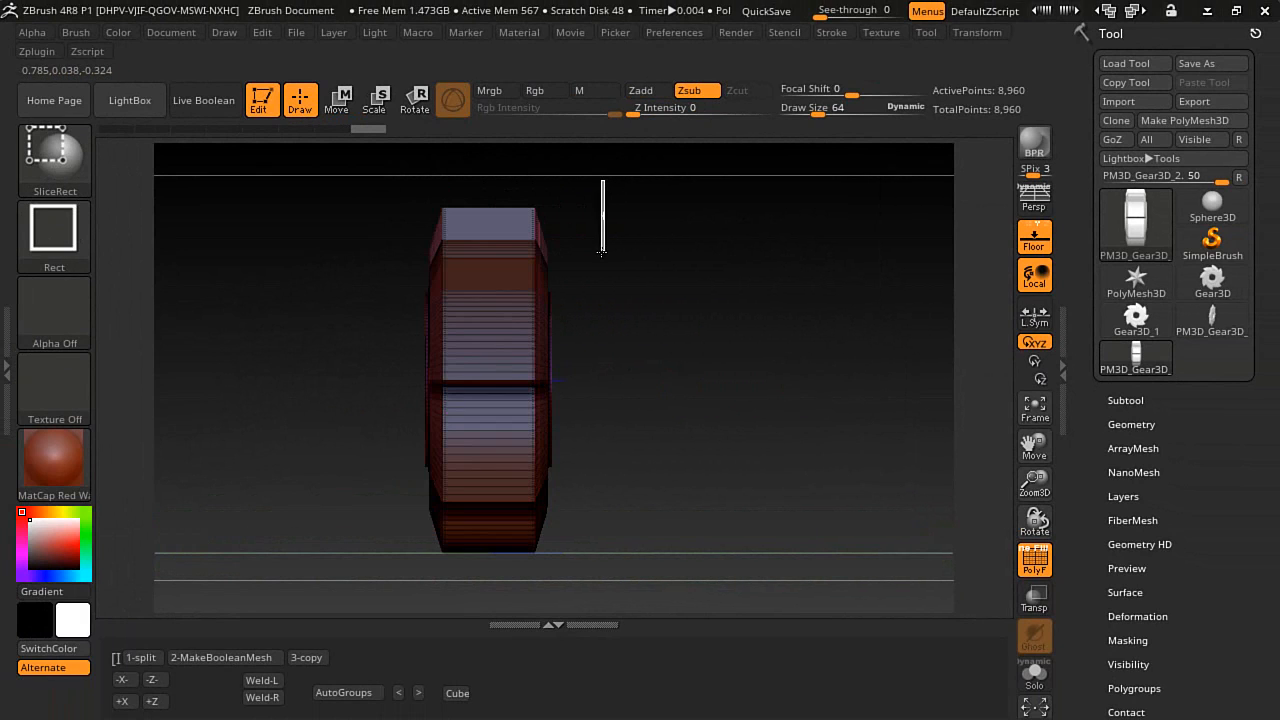
- Switch the selection brush to SelectRect and isolate the front end of the extended gear
click(84, 168)
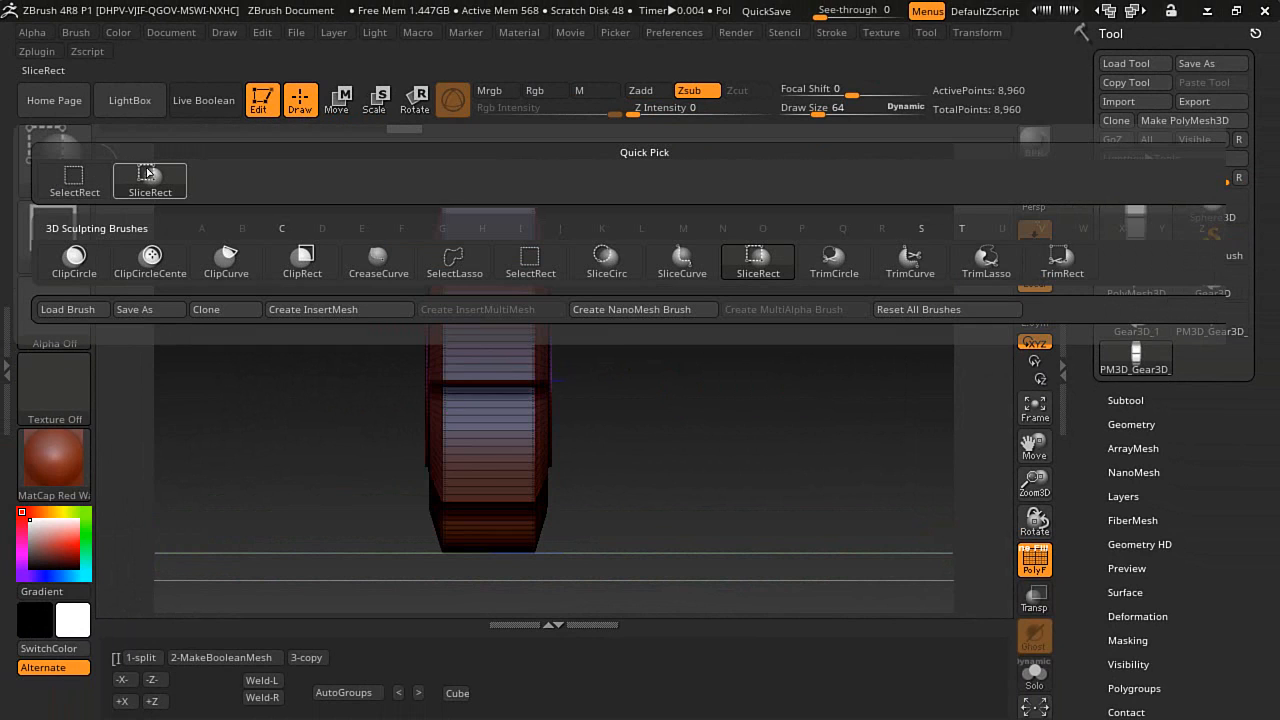
click(74, 180)
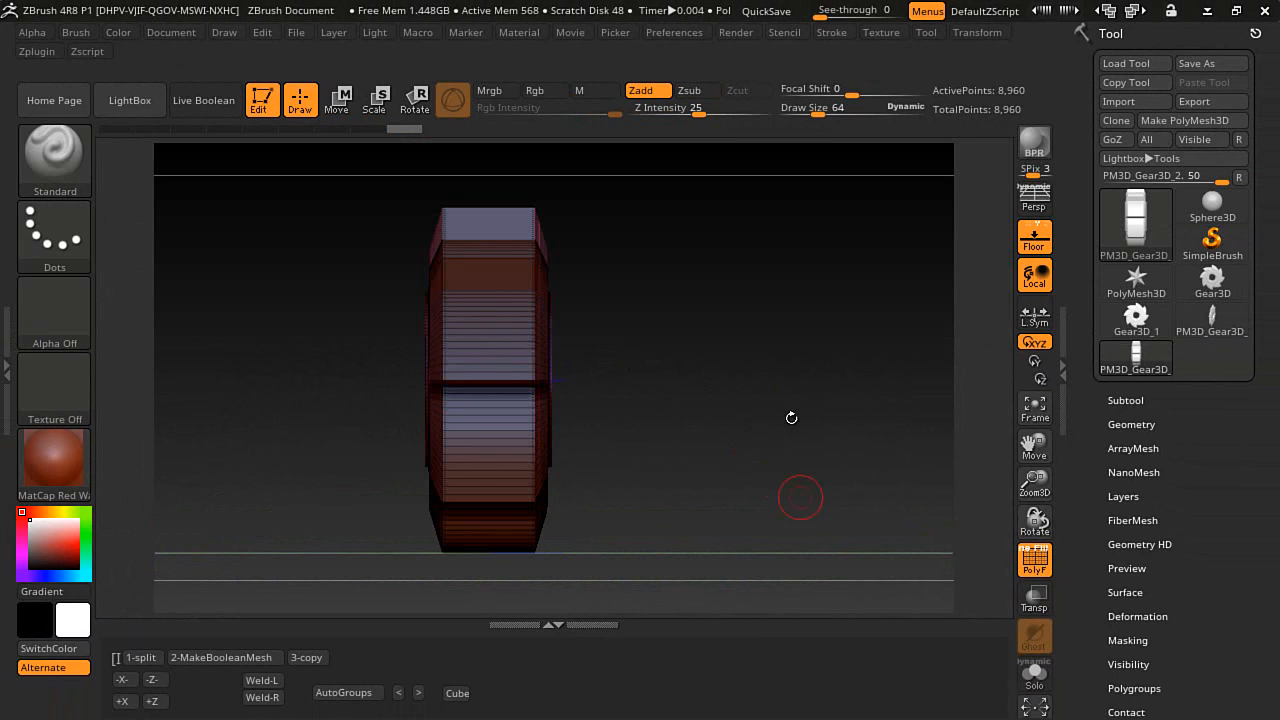
mouse_move(627, 170)
ctrl+shift+mouse_down()
mouse_move(559, 518)
mouse_move(526, 577)
mouse_move(740, 465)
mouse_move(727, 465)
ctrl+shift+mouse_up()
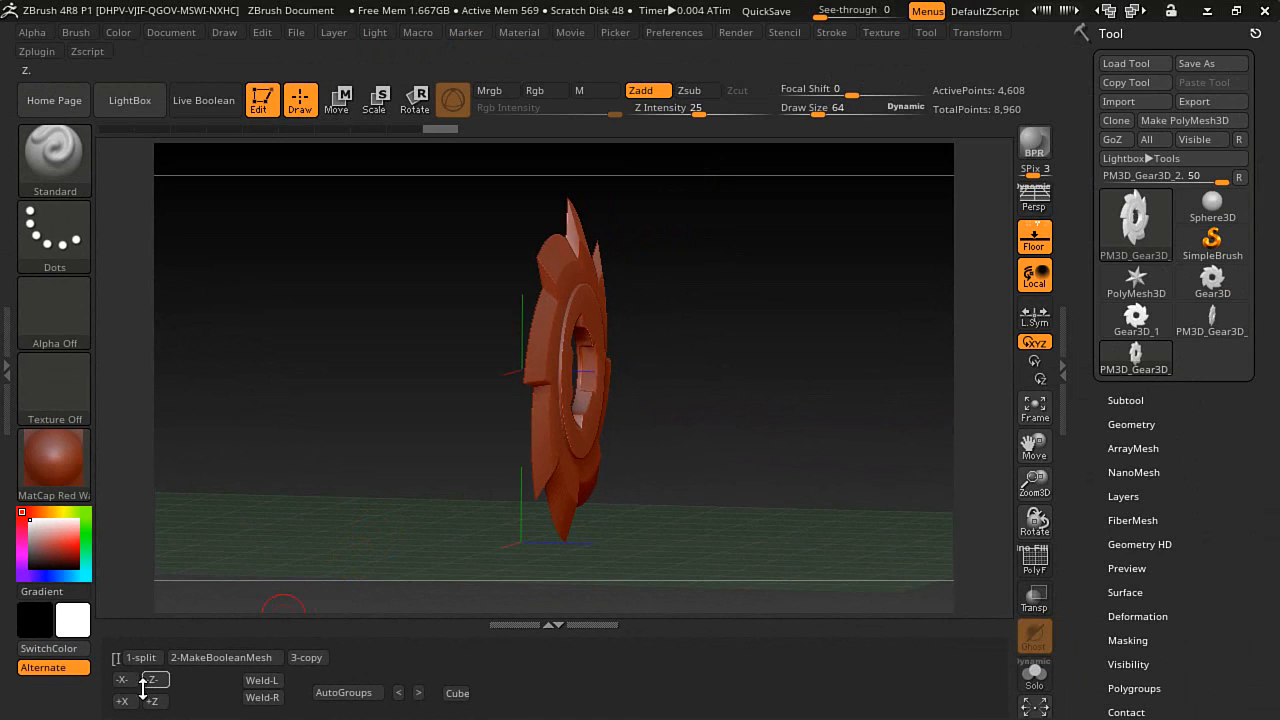
- Extrude the isolated gear end into a long open tube with the -Z- macro, also trying the -X- and +Z variants
click(124, 680)
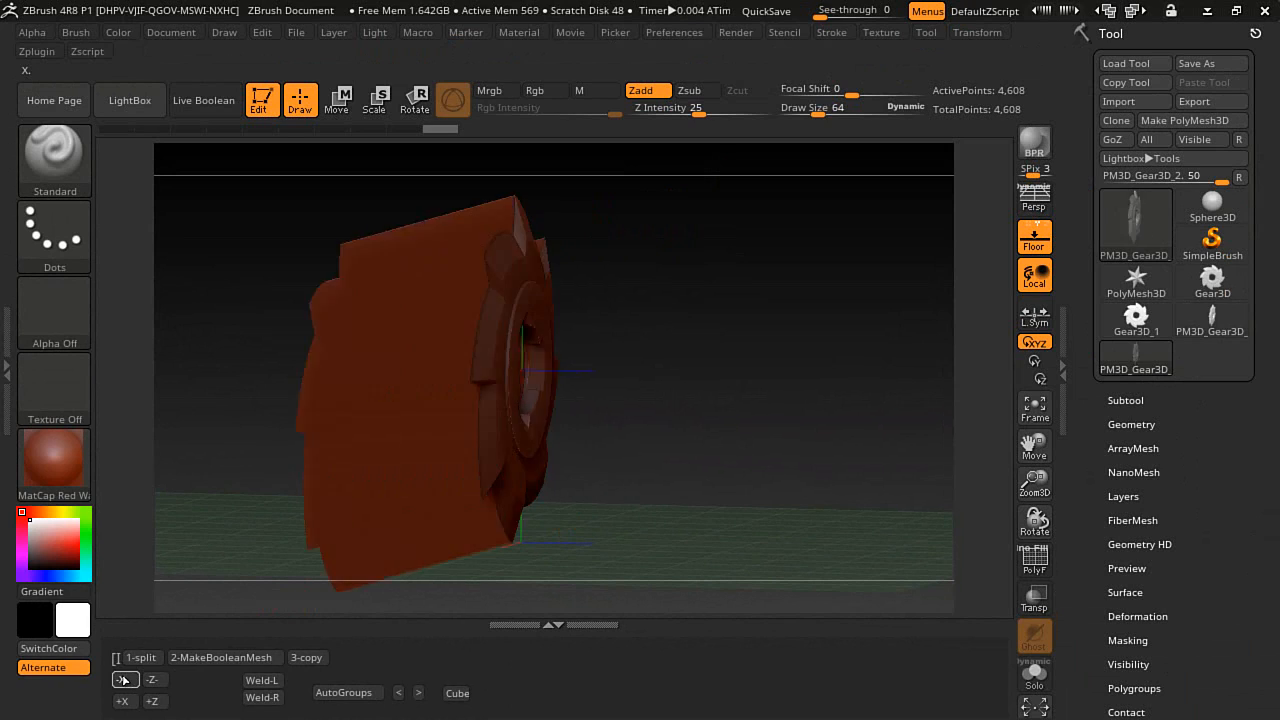
click(150, 680)
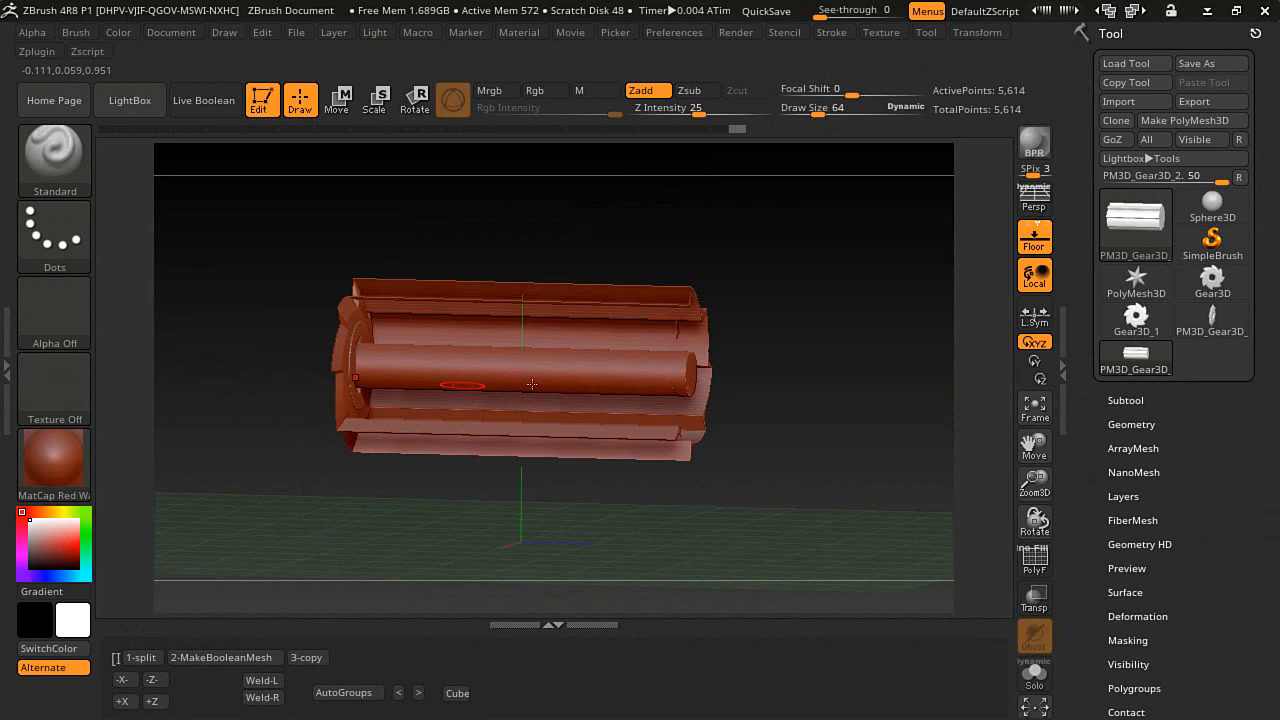
mouse_move(398, 515)
mouse_down()
mouse_move(450, 526)
mouse_move(403, 534)
mouse_up()
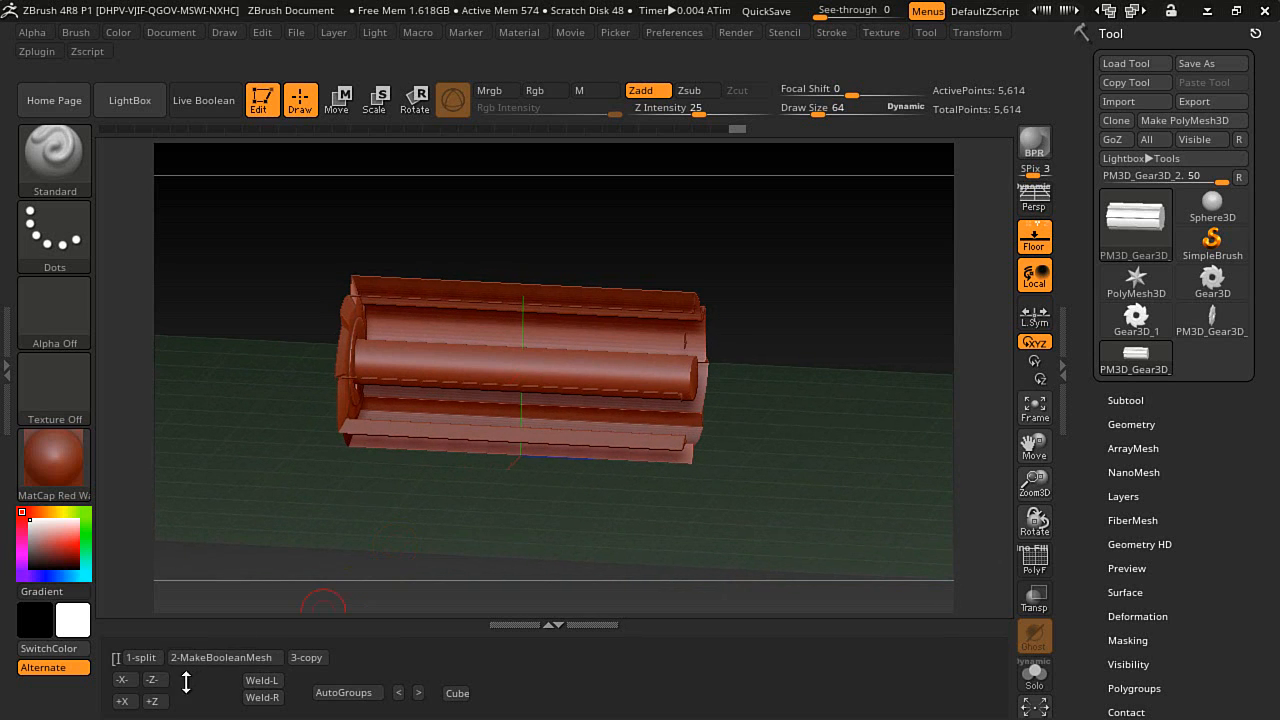
click(160, 701)
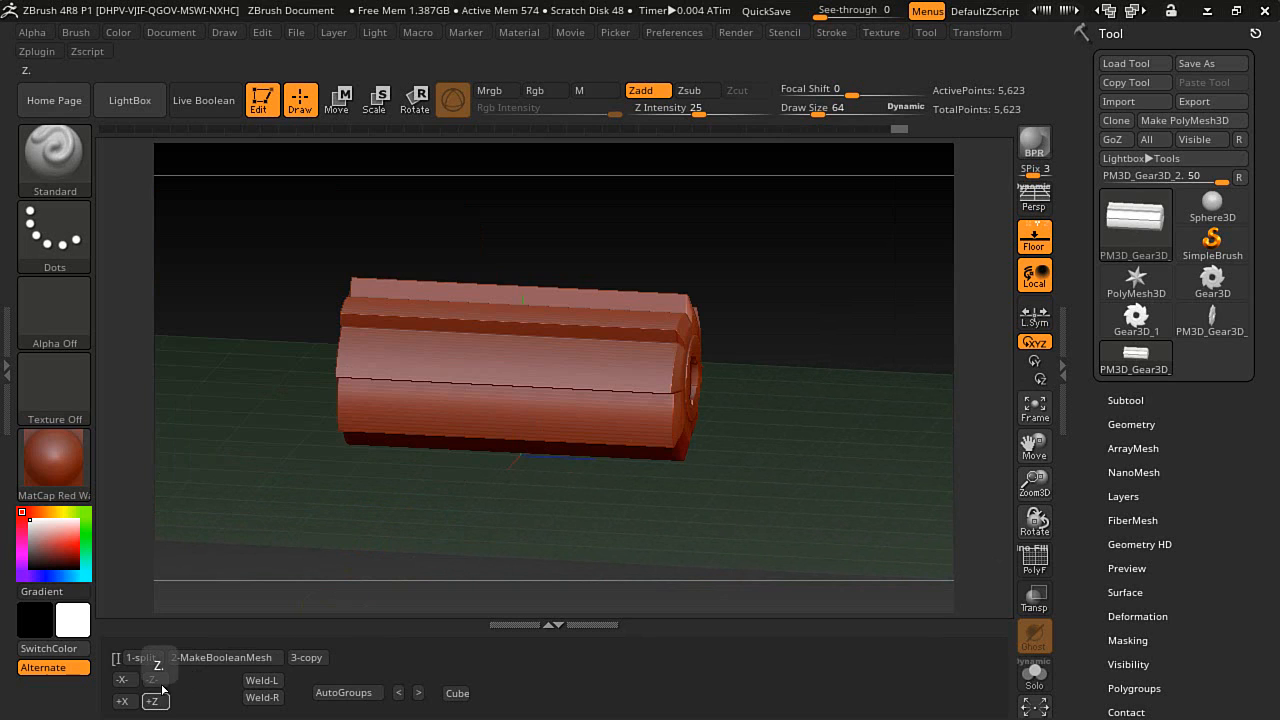
click(160, 683)
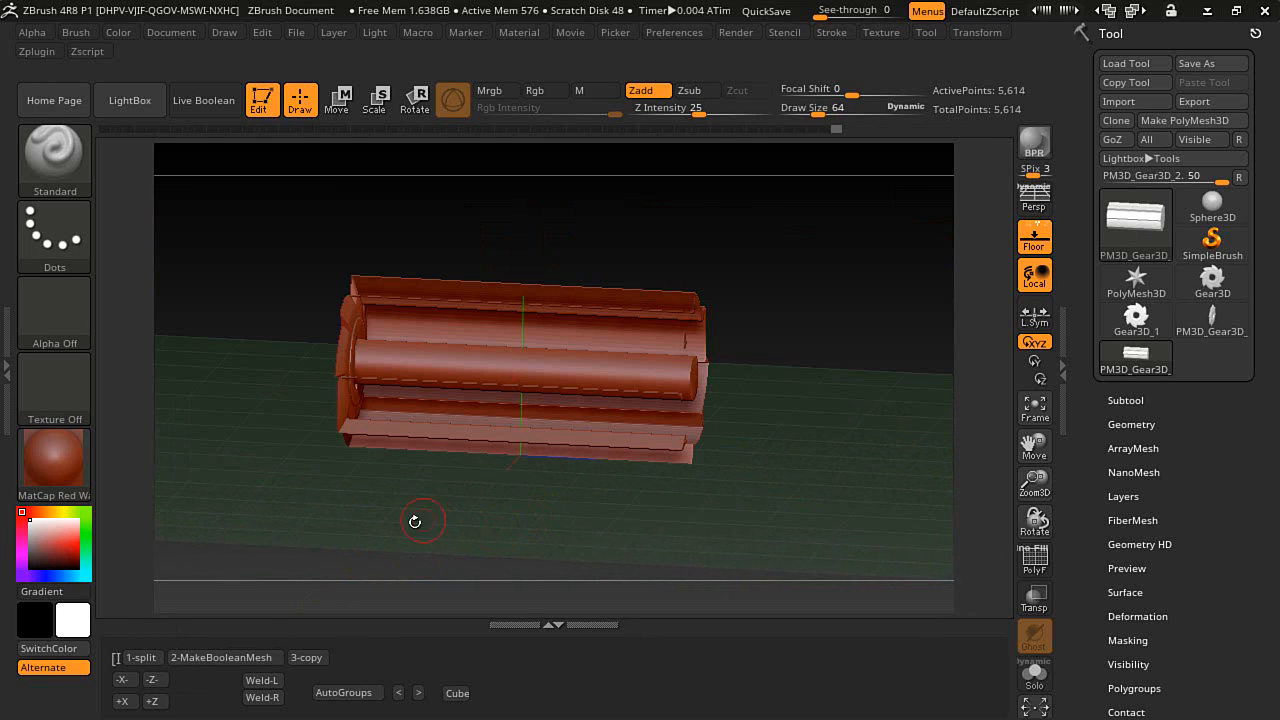
drag(392, 501, 415, 473)
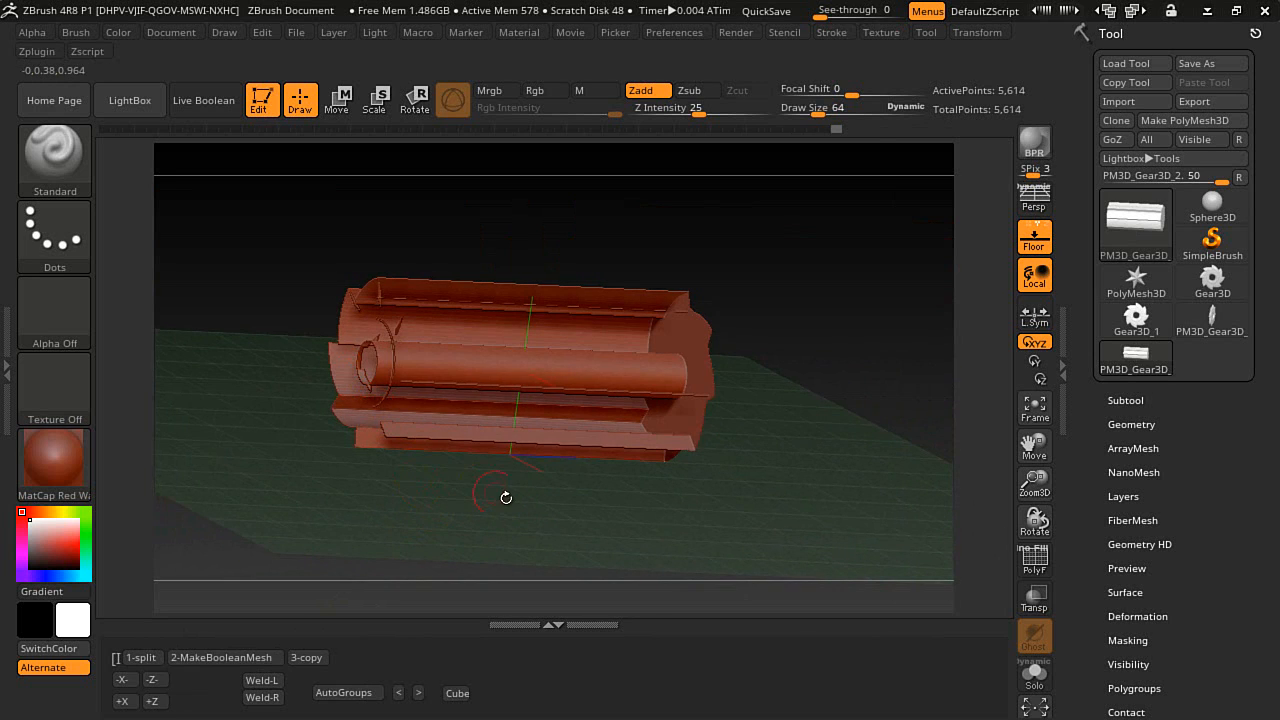
drag(506, 497, 360, 602)
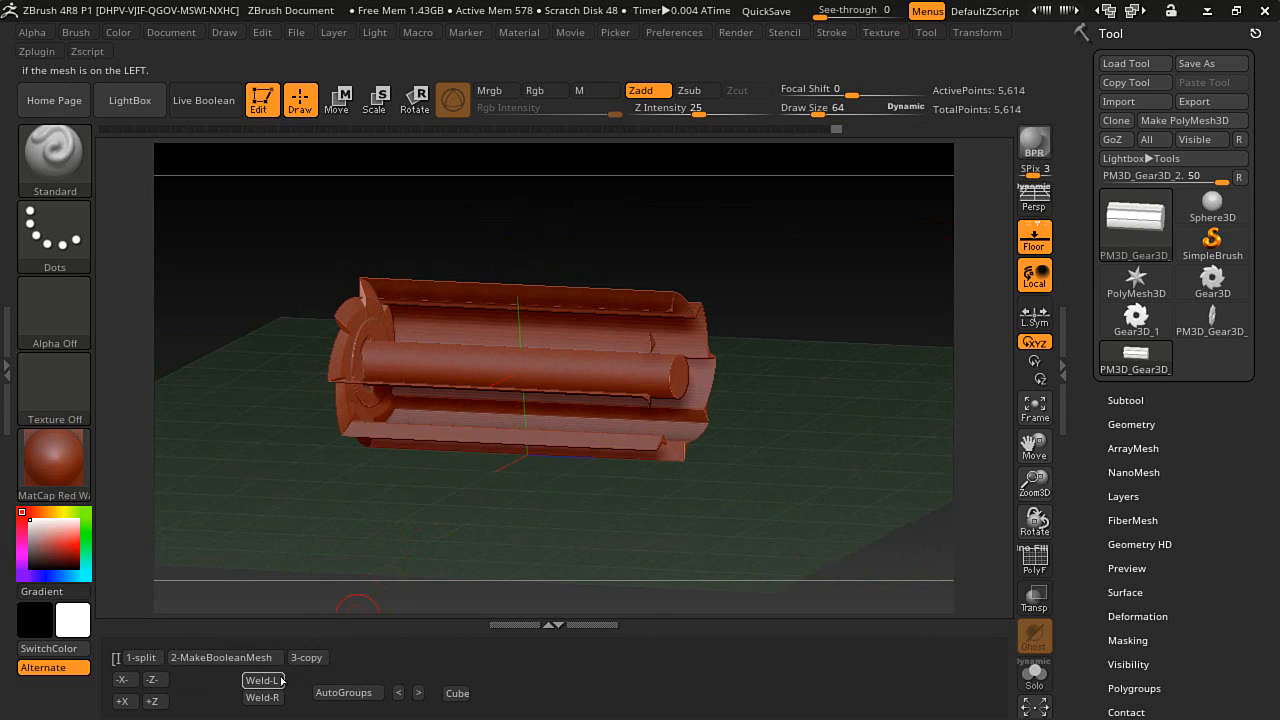
- Mirror and weld the extruded gear into a double-ended plug with the Weld-L macro, and inspect it from an angle
click(280, 683)
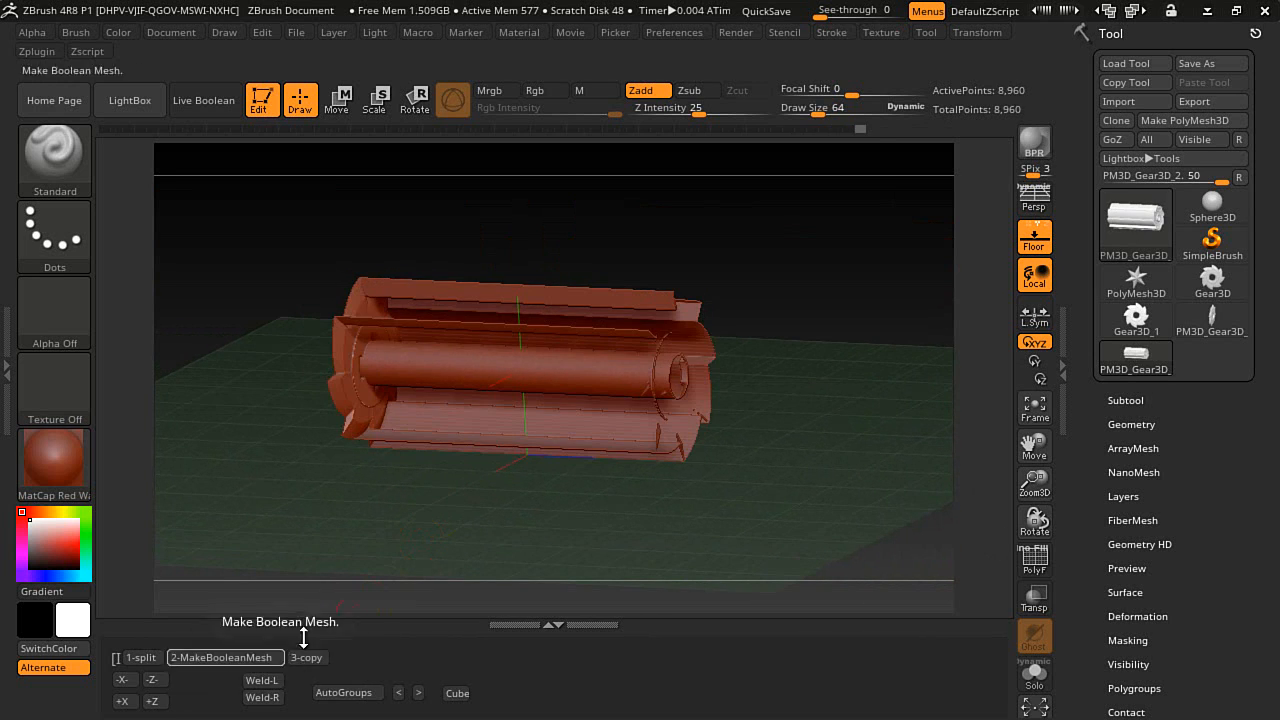
drag(363, 514, 540, 575)
drag(491, 422, 509, 448)
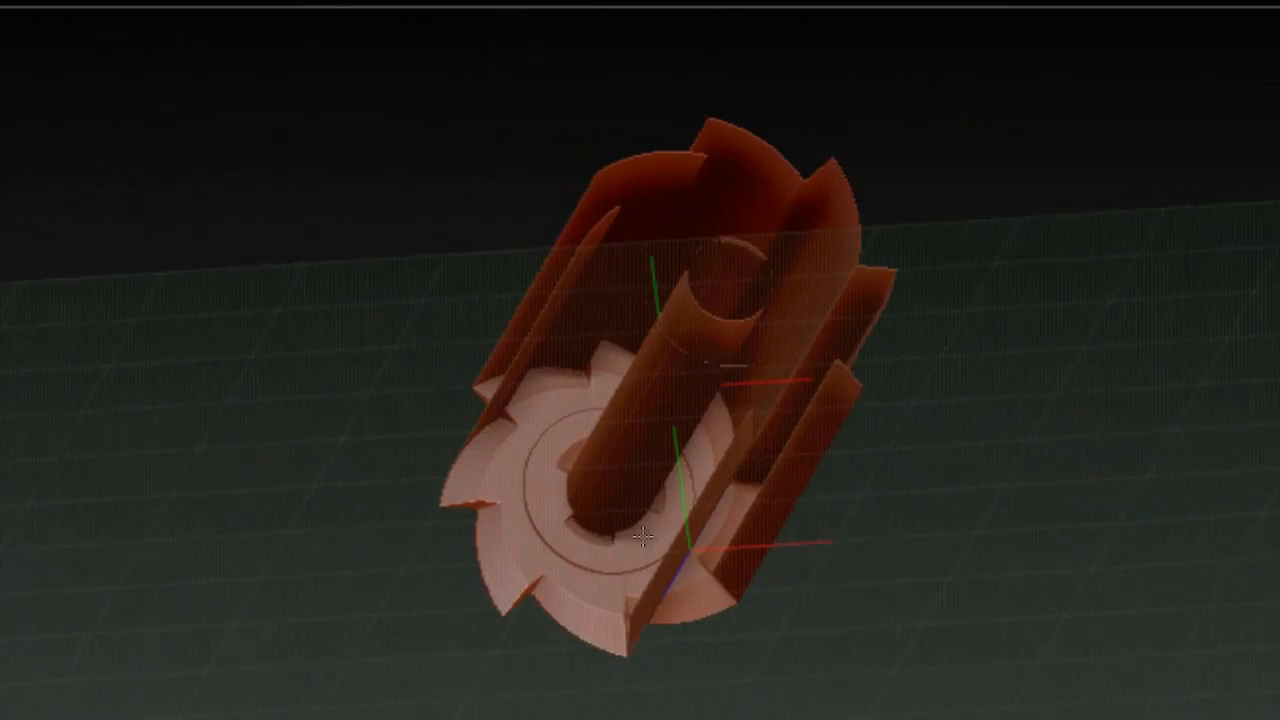
- Face the gear plug straight along Z, check its gizmo position and create a new InsertMesh brush from it
drag(643, 537, 675, 699)
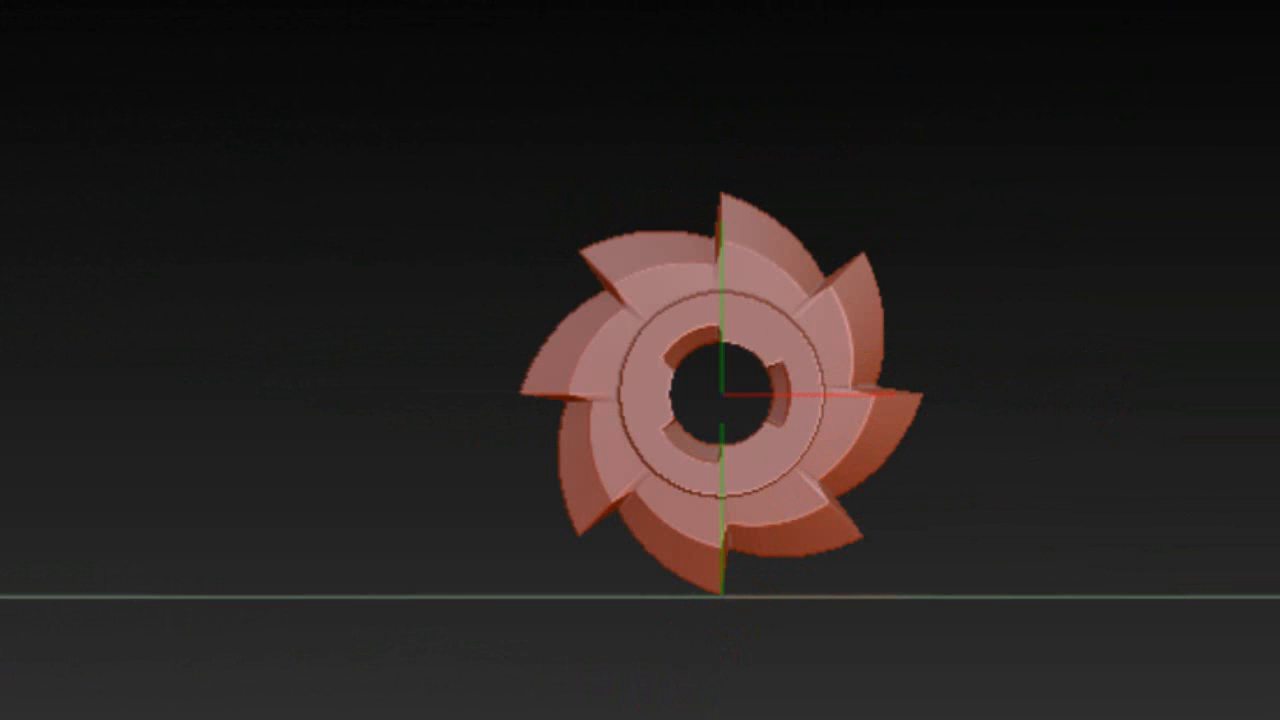
key(w)
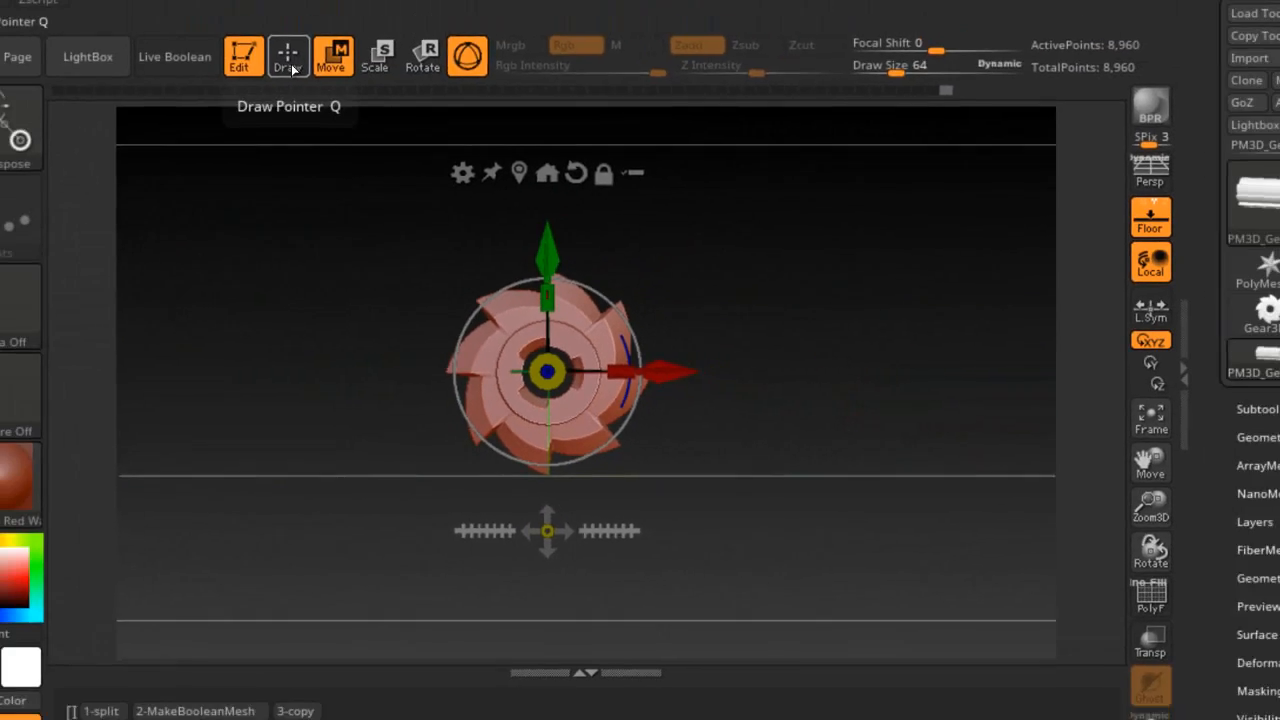
click(300, 100)
click(57, 160)
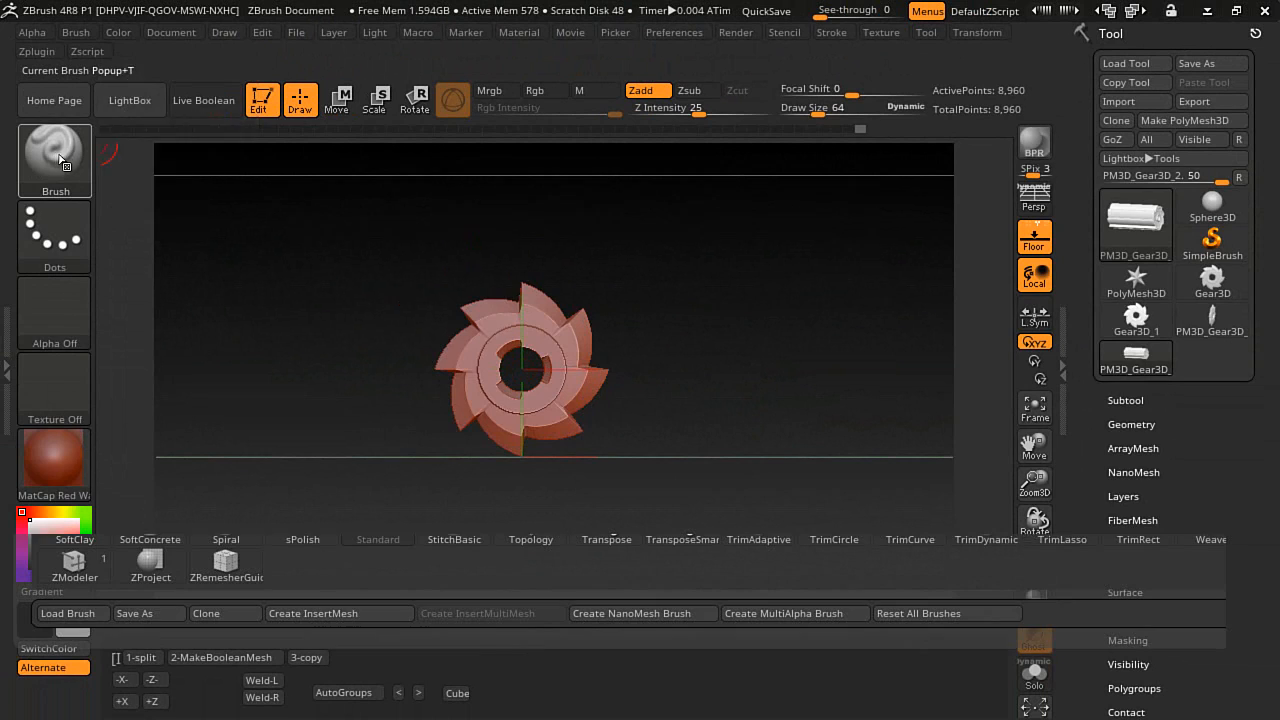
click(350, 613)
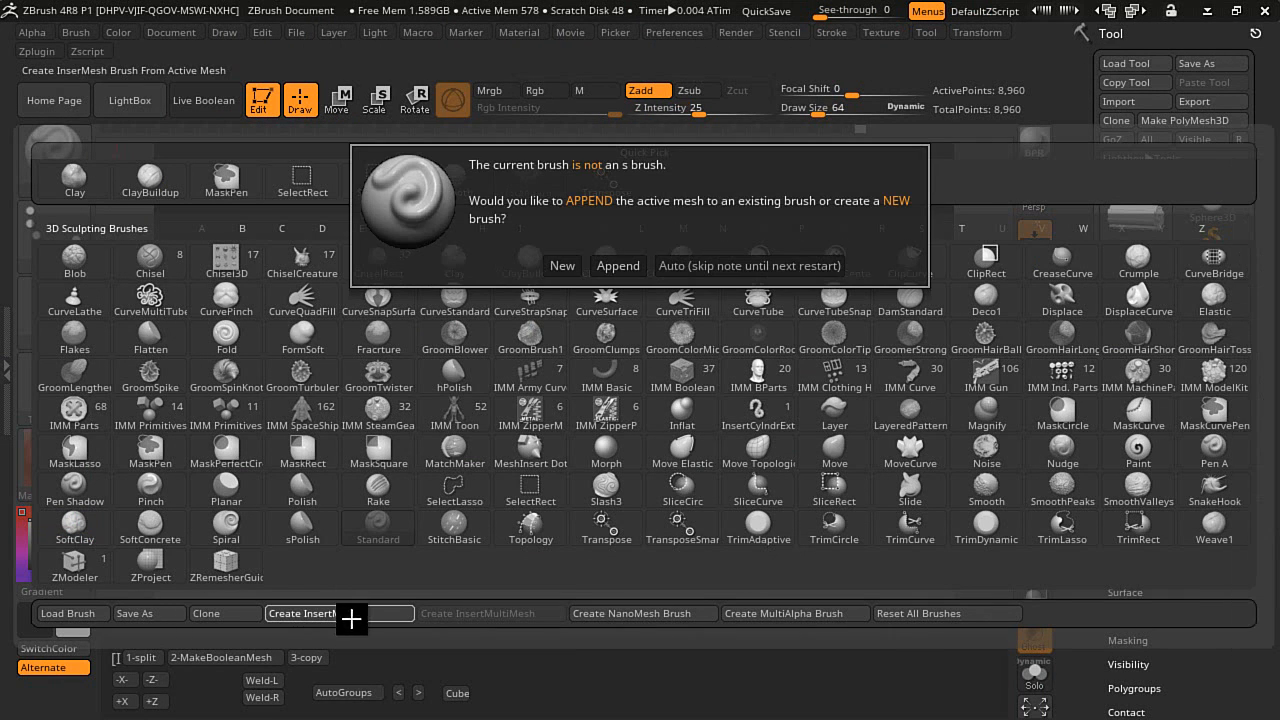
click(561, 266)
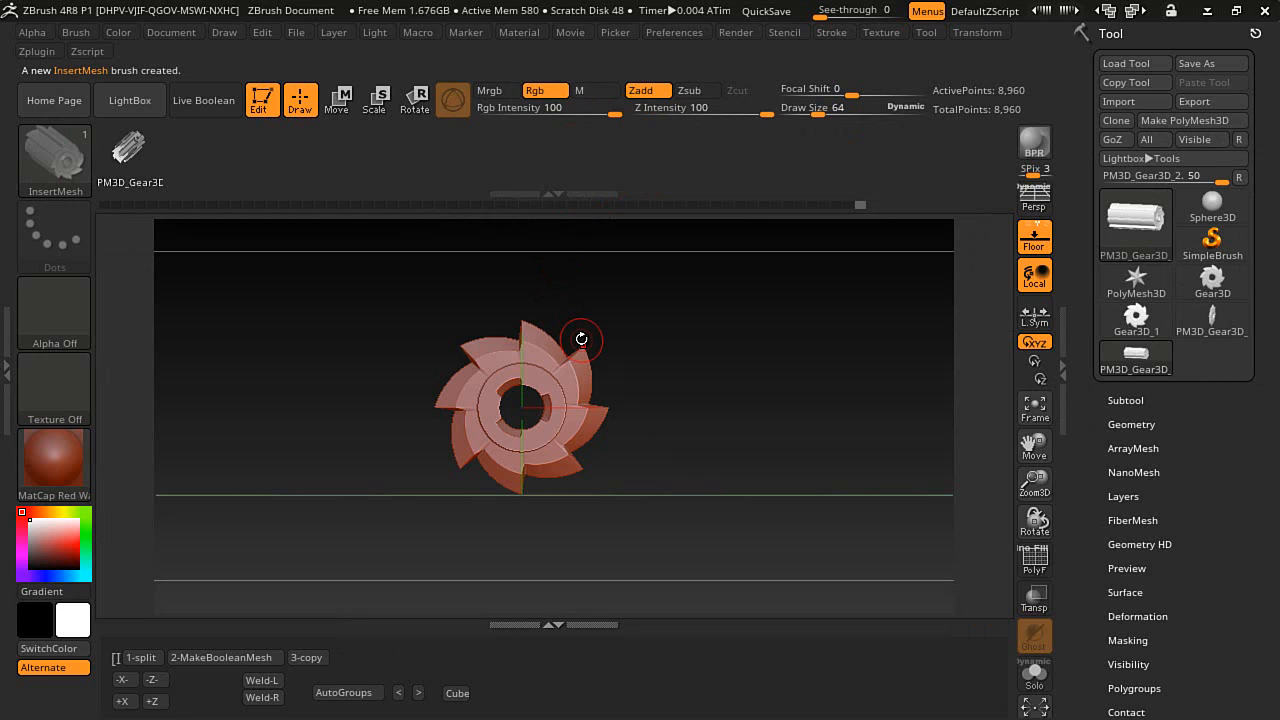
- Load the Cube project without saving the current changes and insert the gear plug at the centre of the cube's front face
mouse_move(650, 375)
mouse_down()
mouse_move(720, 372)
mouse_move(648, 376)
mouse_up()
click(457, 693)
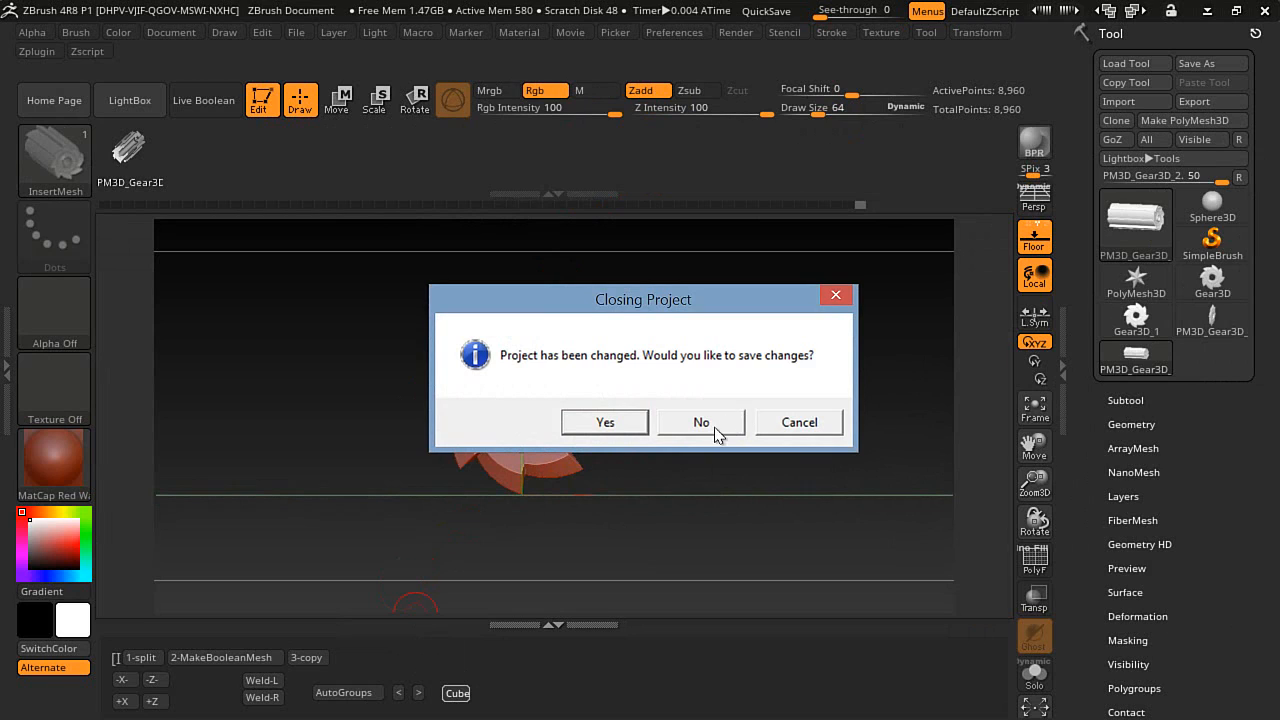
click(714, 430)
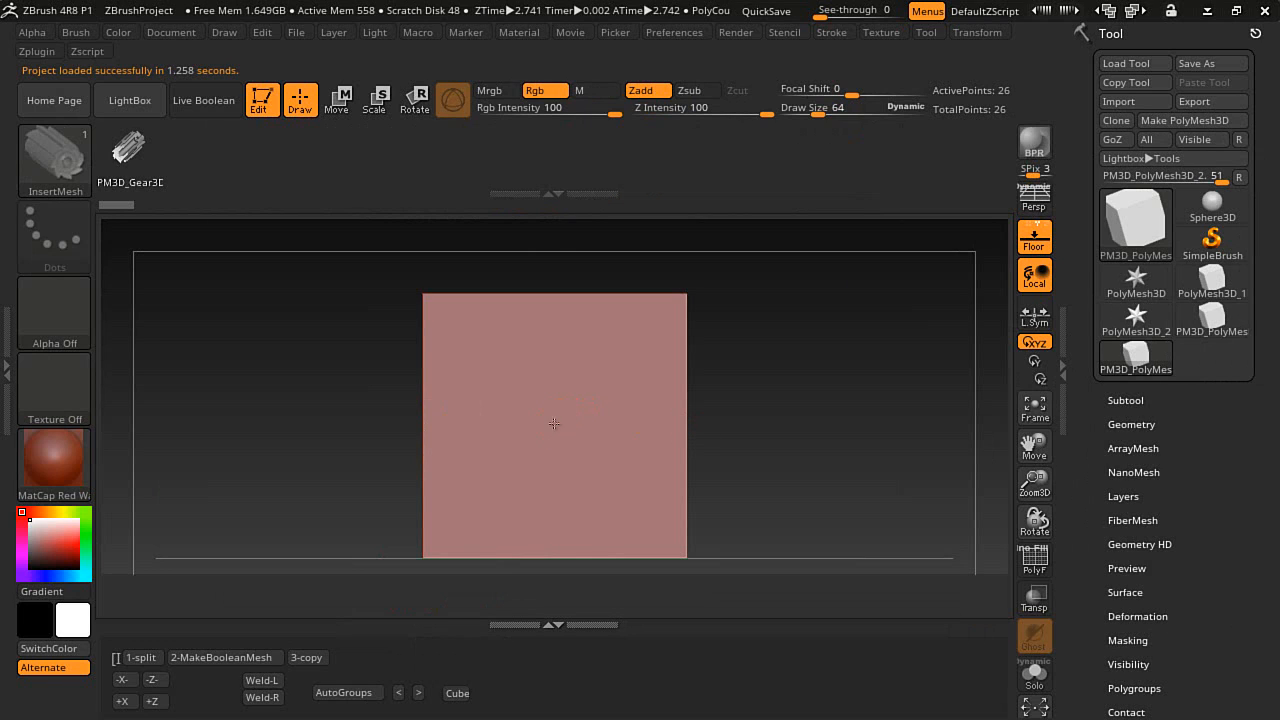
drag(554, 424, 545, 580)
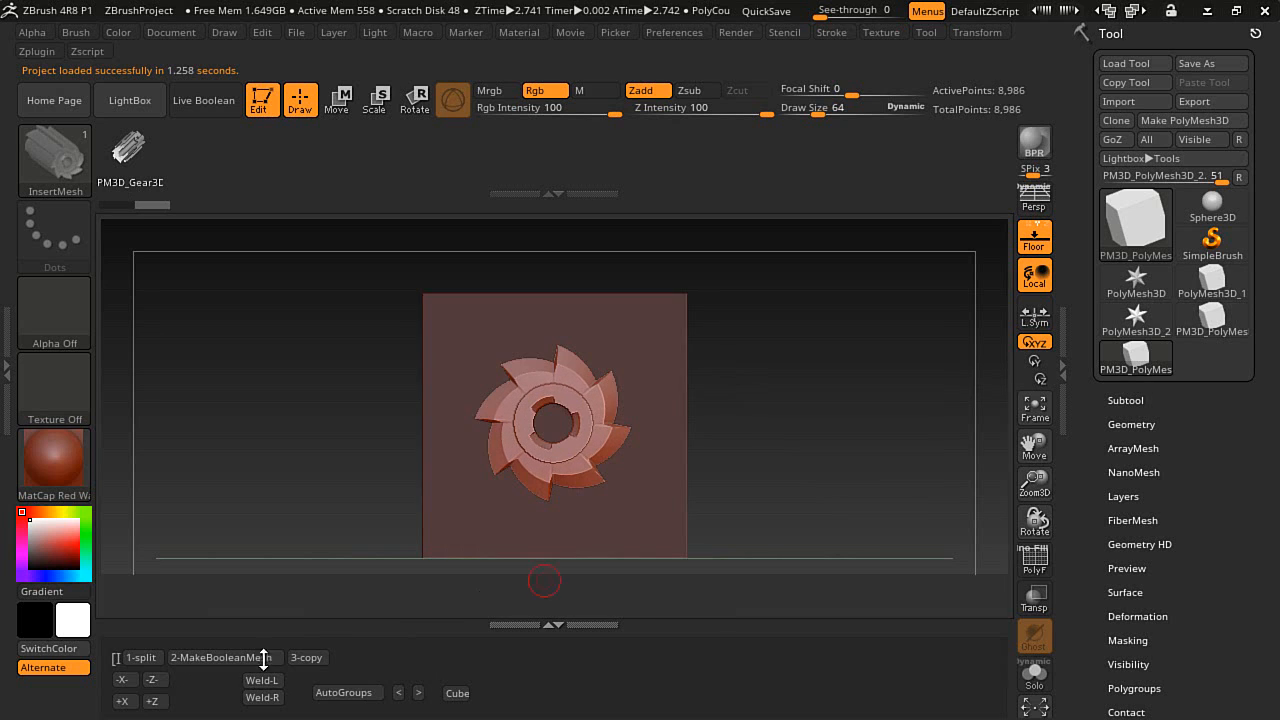
- Split the inserted gear from the cube with the 1-split macro and view the Live Boolean cut from an angle
click(134, 658)
drag(252, 494, 288, 552)
drag(614, 462, 720, 537)
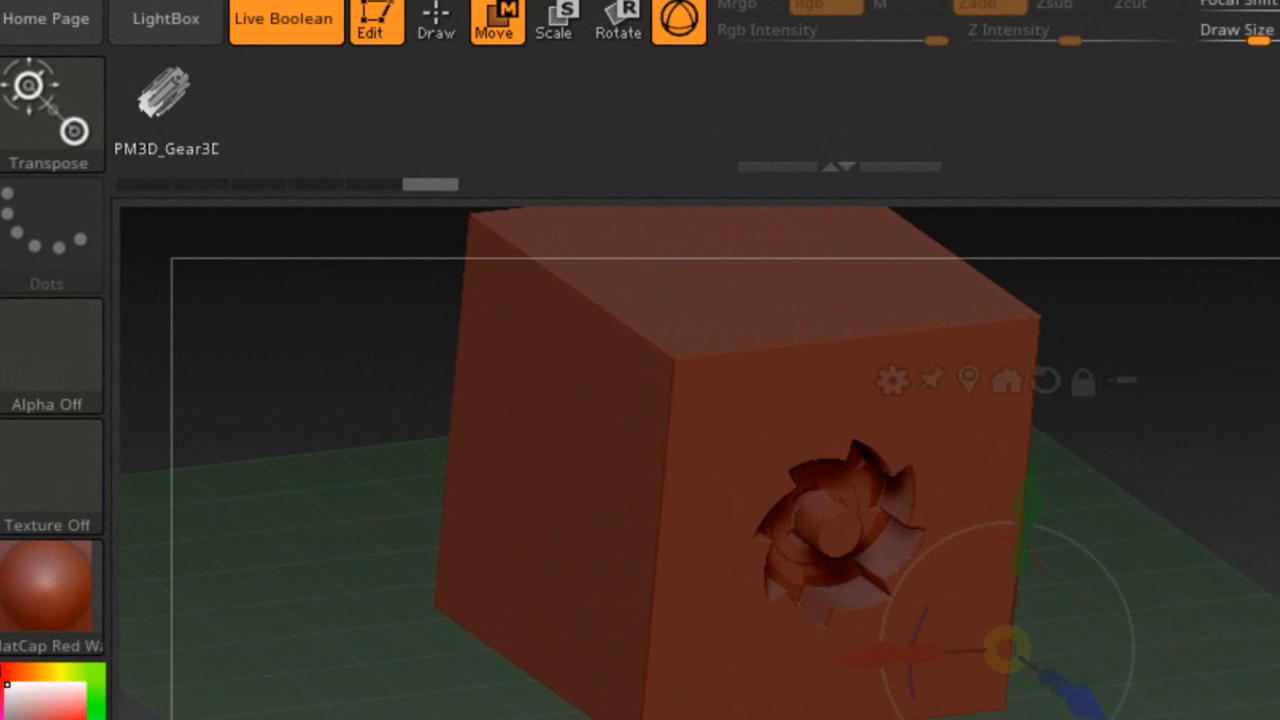
- Slide the subtractive gear along its Z axis to try shallow and deep cuts, leaving a deep cut in the cube
drag(1090, 712, 1064, 713)
drag(1234, 608, 1186, 566)
drag(1091, 597, 1127, 610)
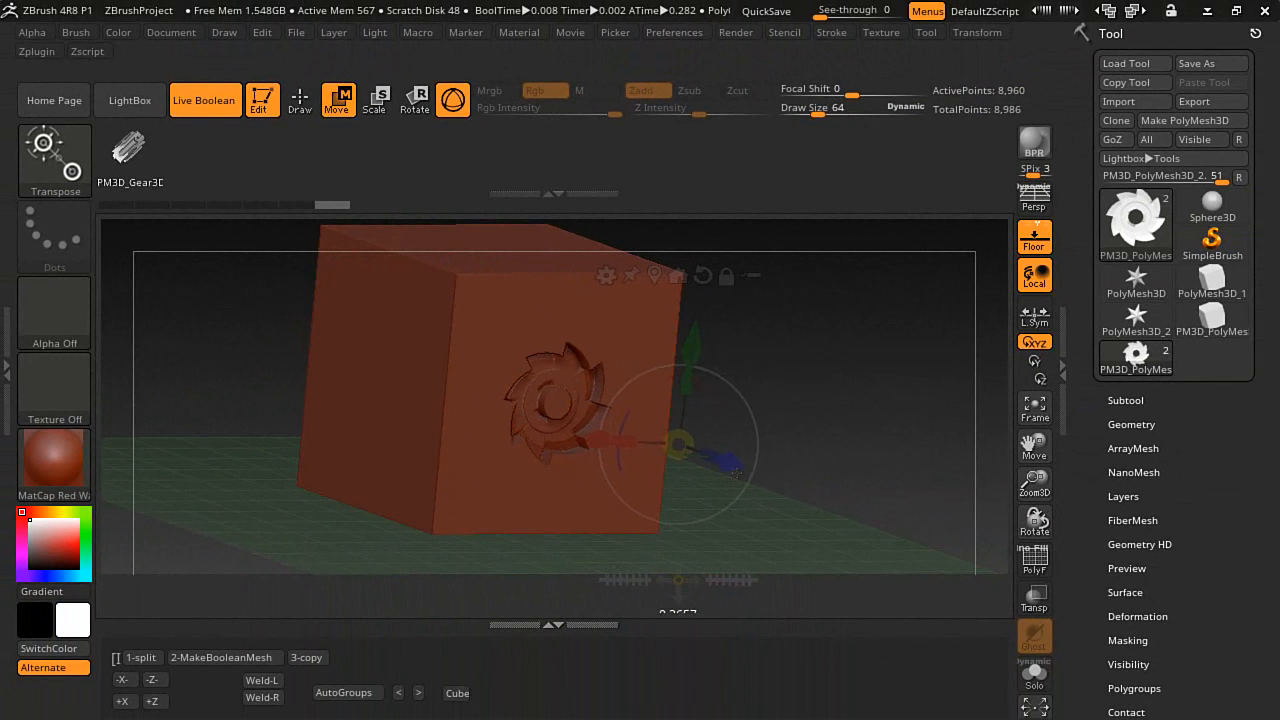
drag(735, 472, 712, 456)
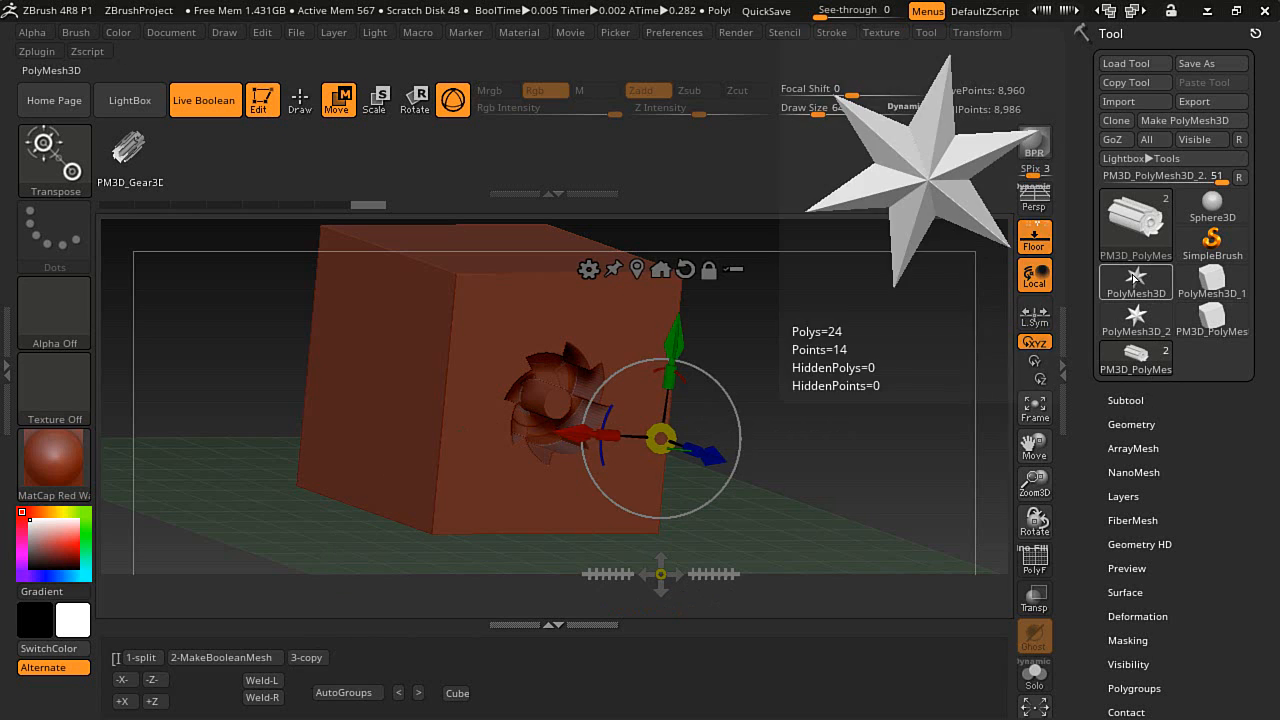
- Switch to the PolyMesh3D star, replace it with the copied gear mesh using Paste Replace, and turn on PolyFrame display
click(1137, 284)
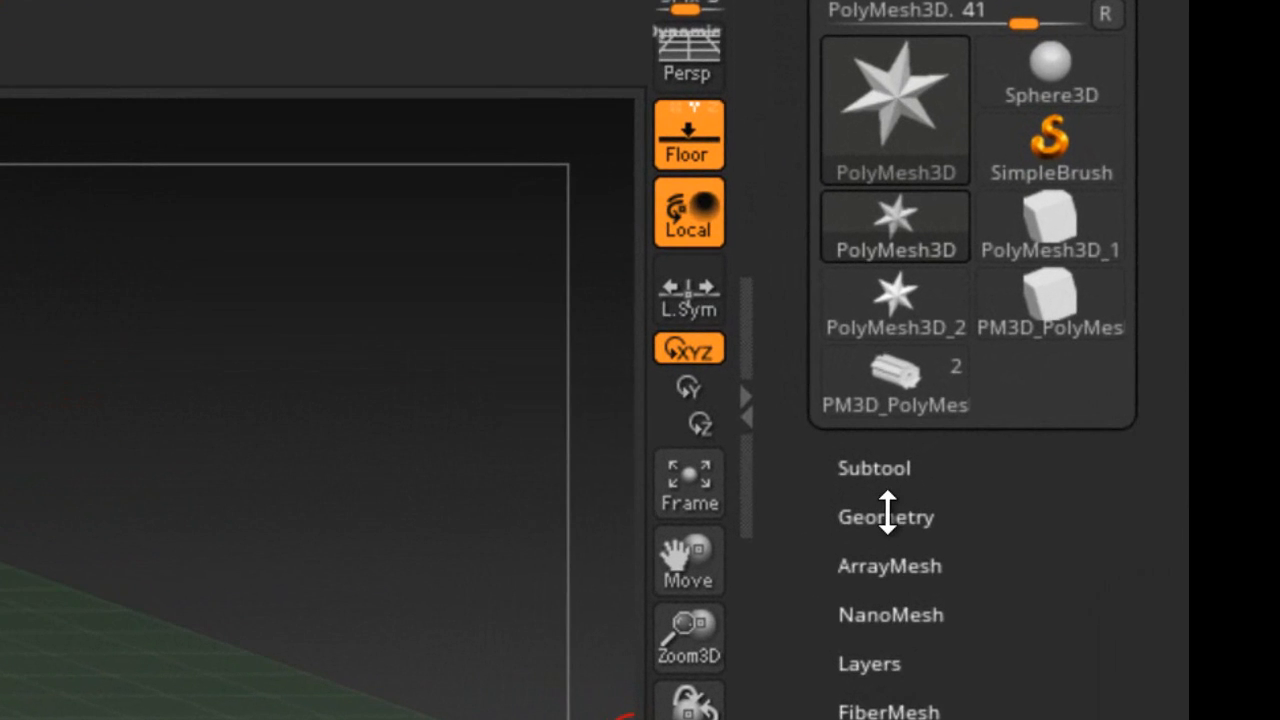
click(1000, 474)
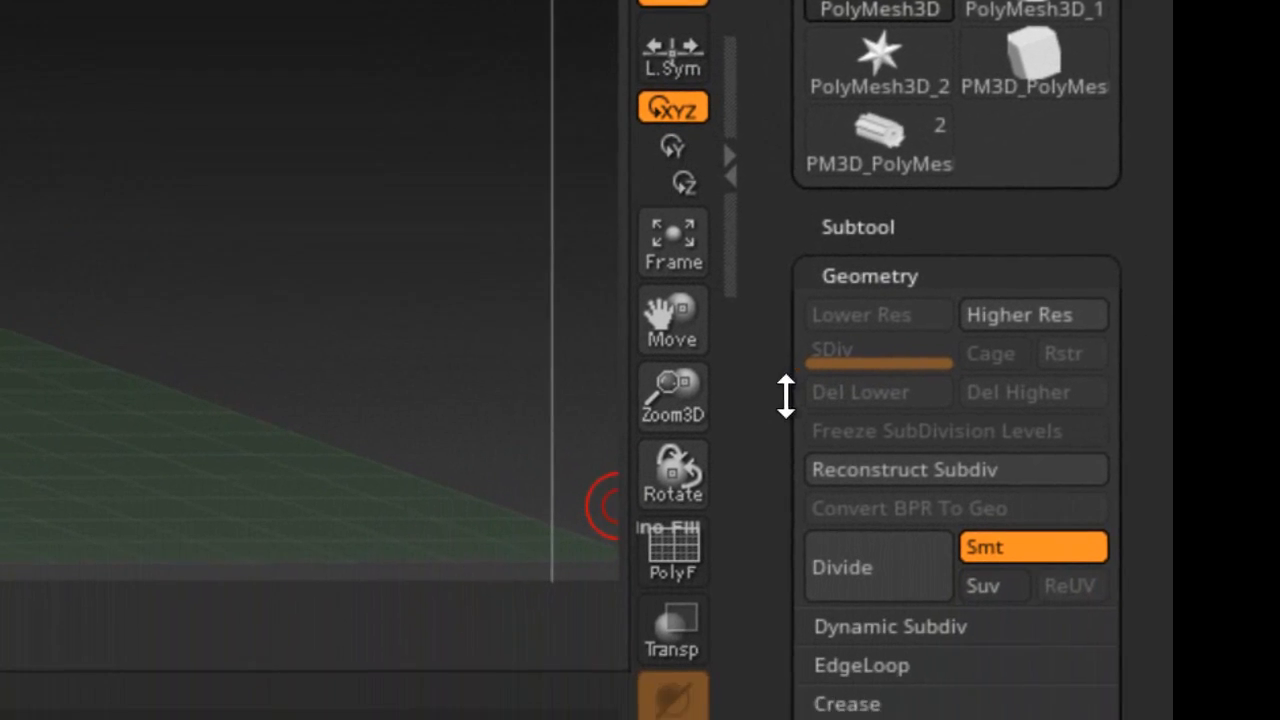
drag(771, 303, 774, 129)
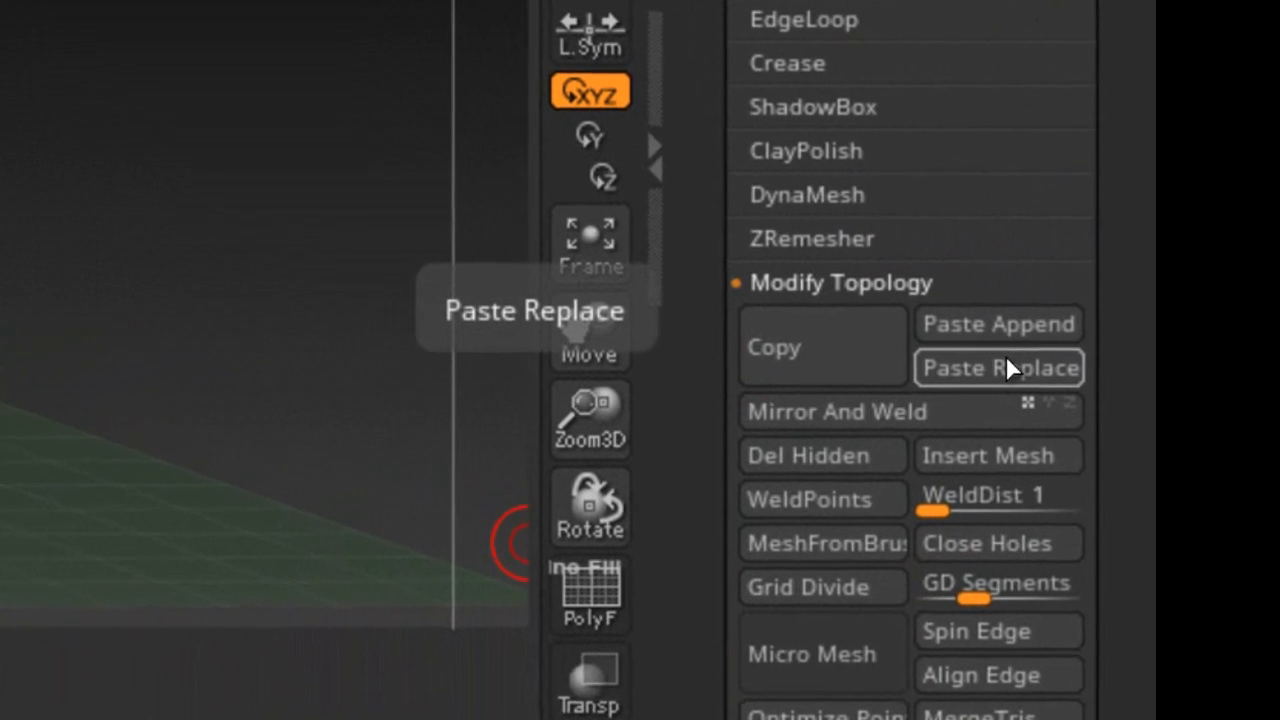
click(977, 406)
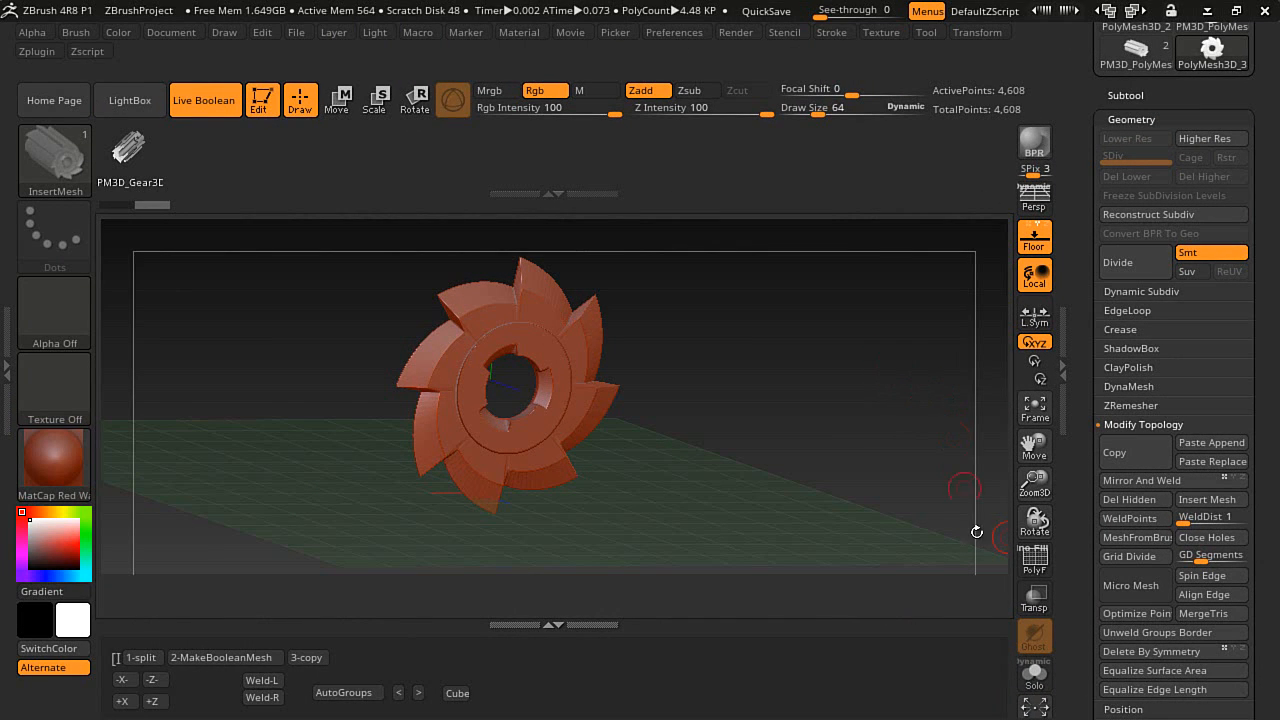
click(1035, 560)
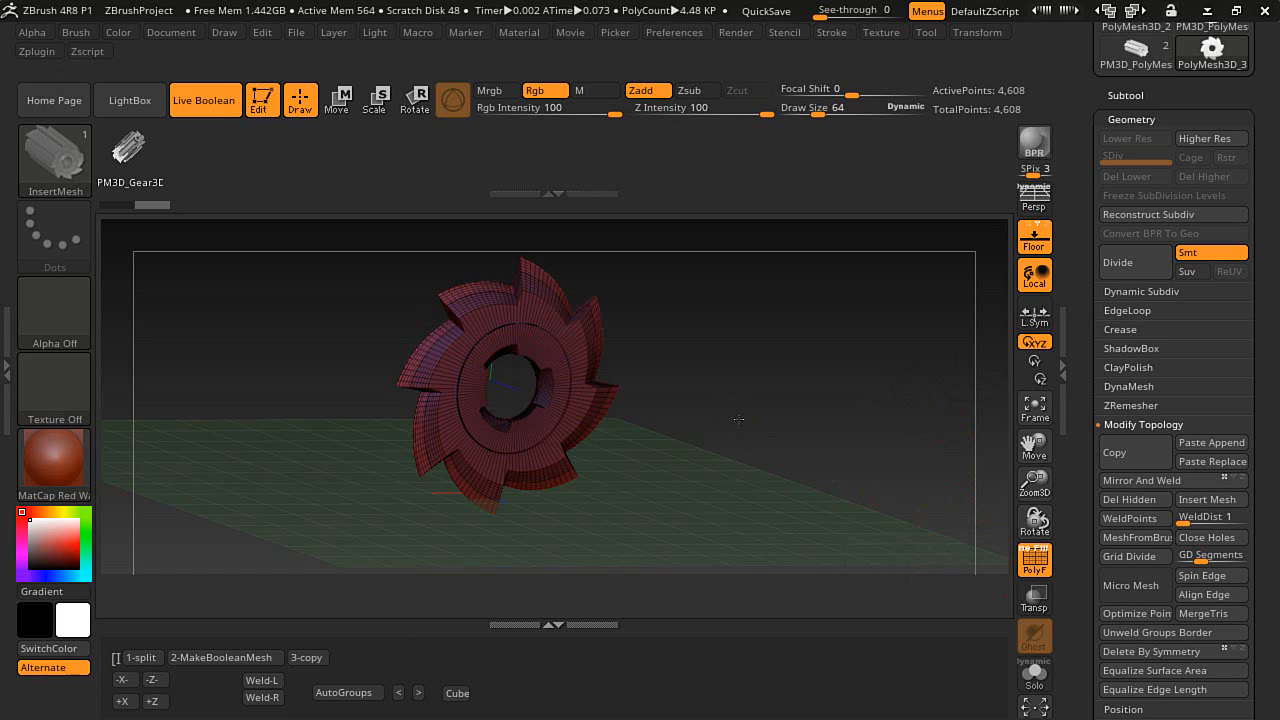
- Reduce the draw size to 10 and switch to the ZModeler brush for working on the gear's centre
ctrl+right_drag(739, 420, 834, 546)
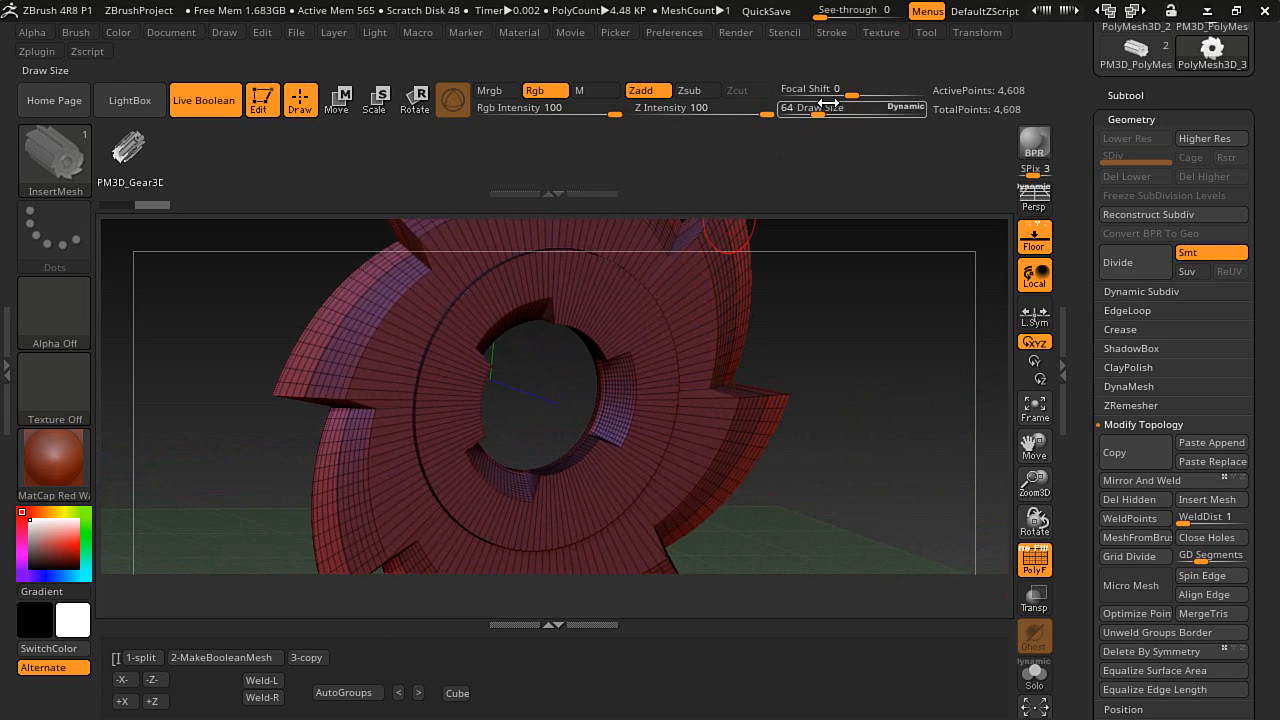
drag(818, 113, 797, 117)
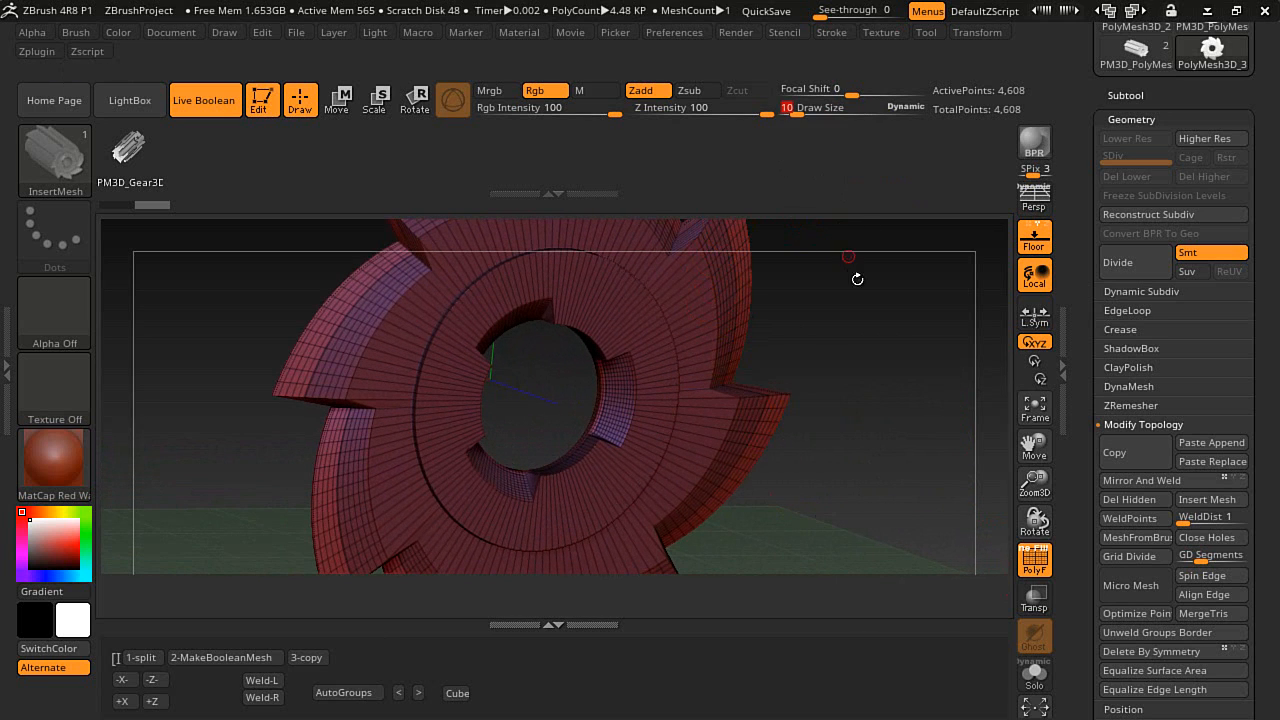
ctrl+right_drag(864, 300, 831, 426)
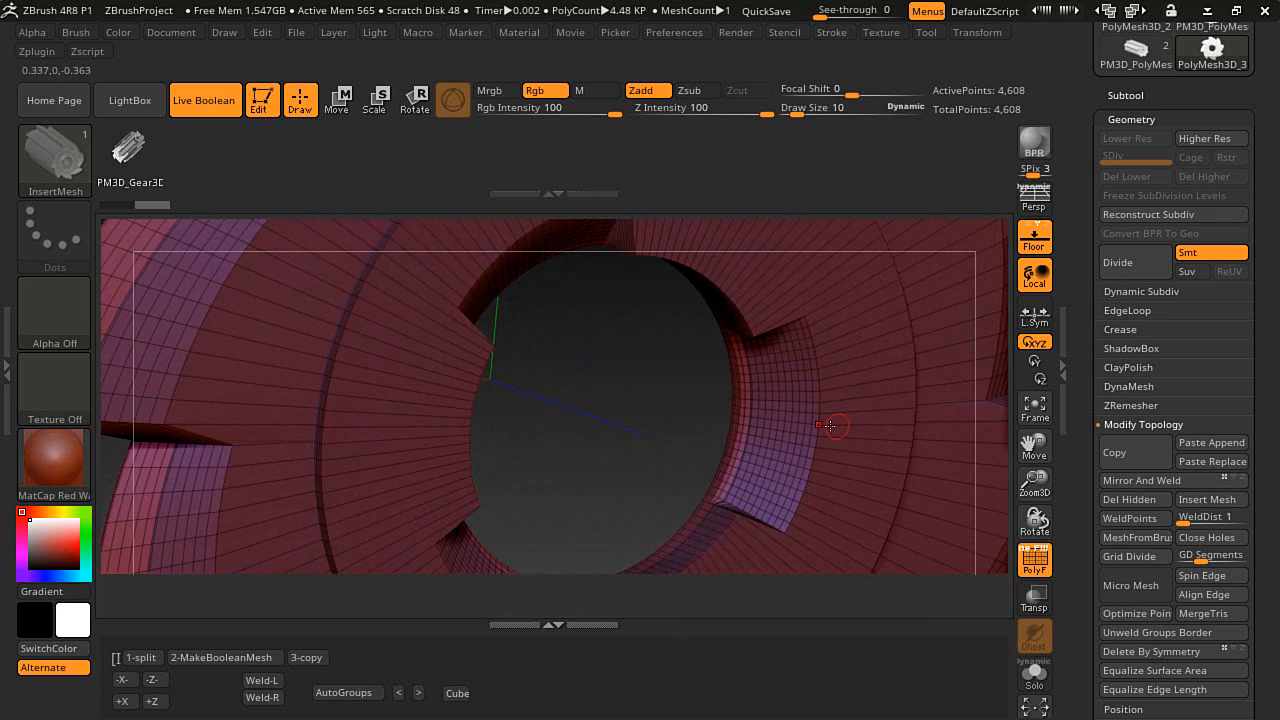
click(58, 158)
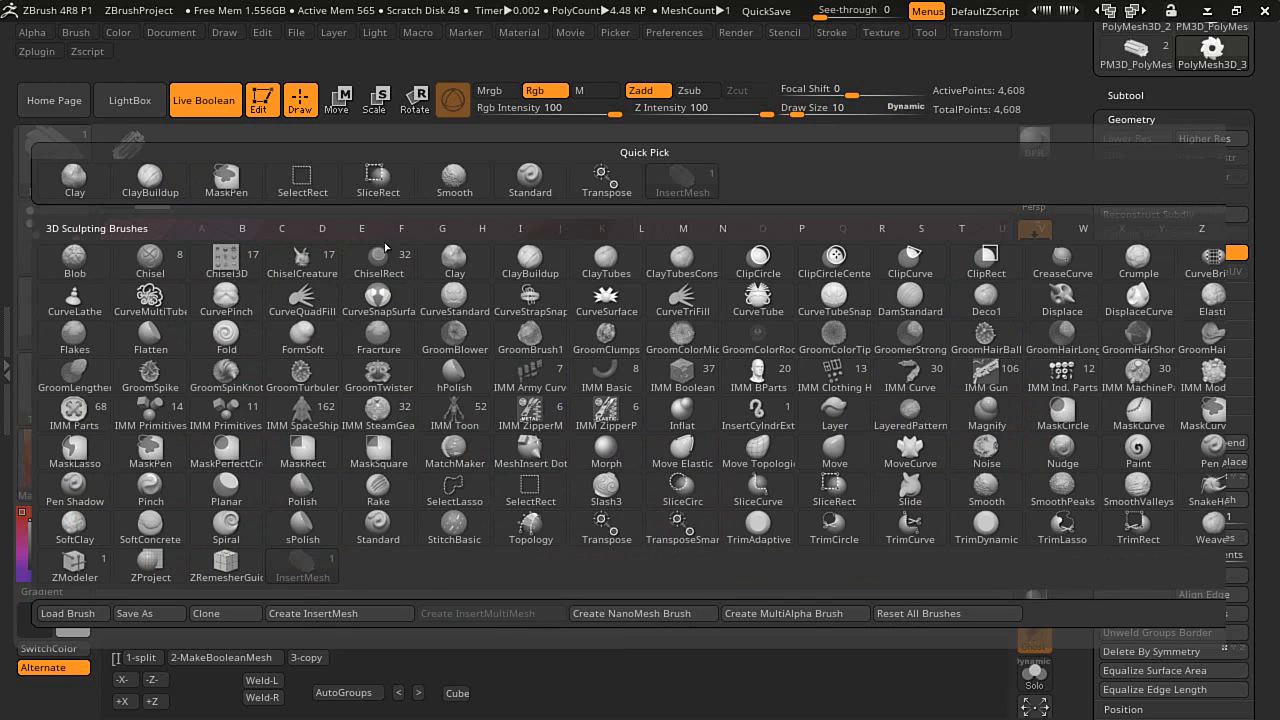
click(97, 572)
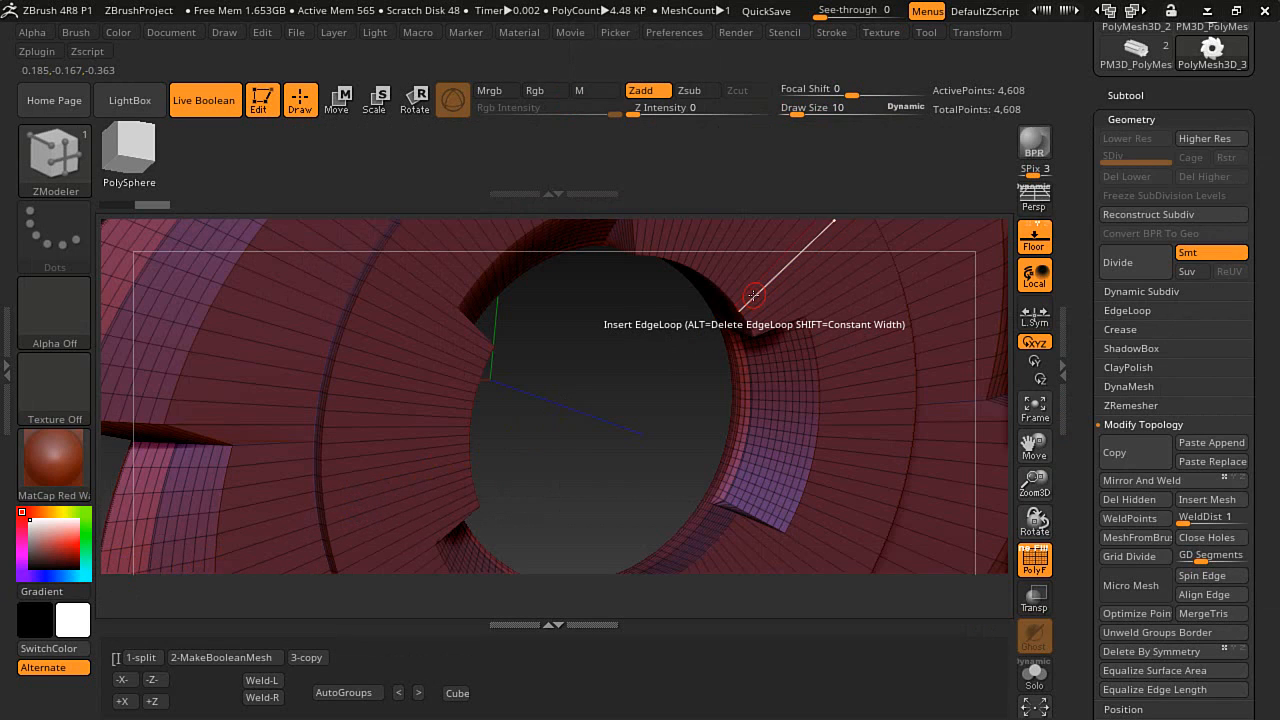
- Set the ZModeler edge action to Close and close the gear's open central hole
key(space)
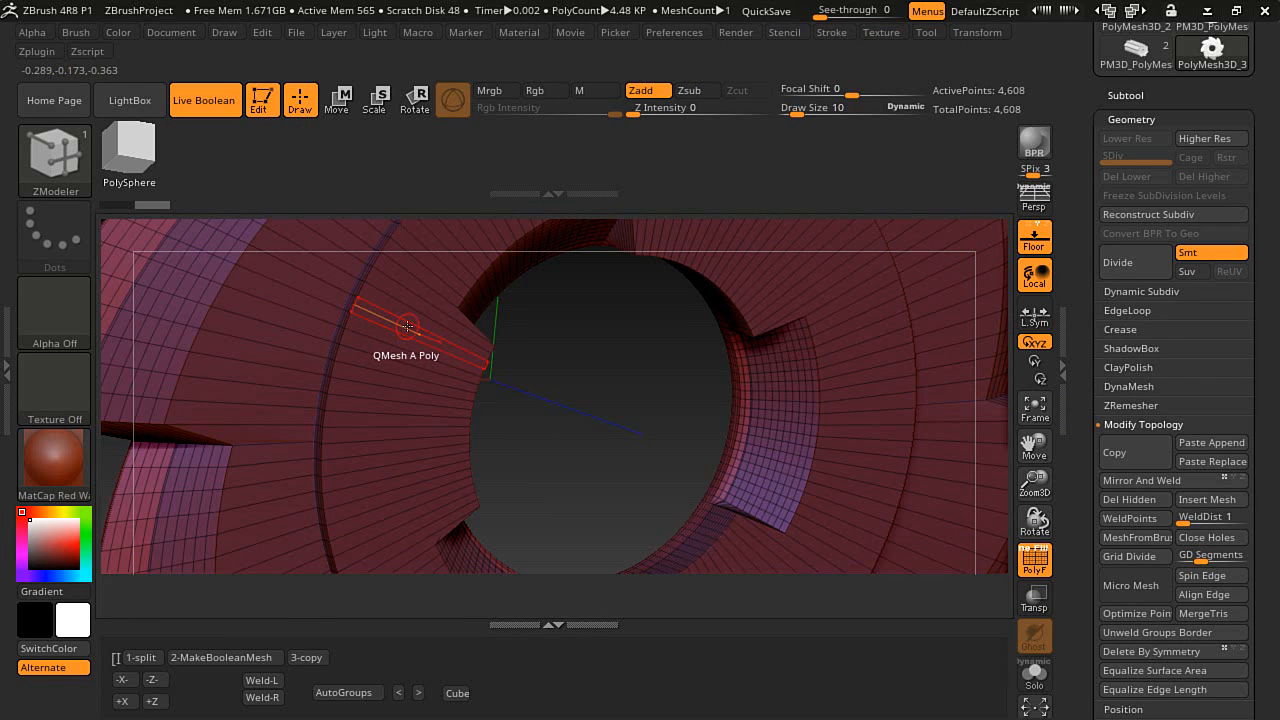
key(space)
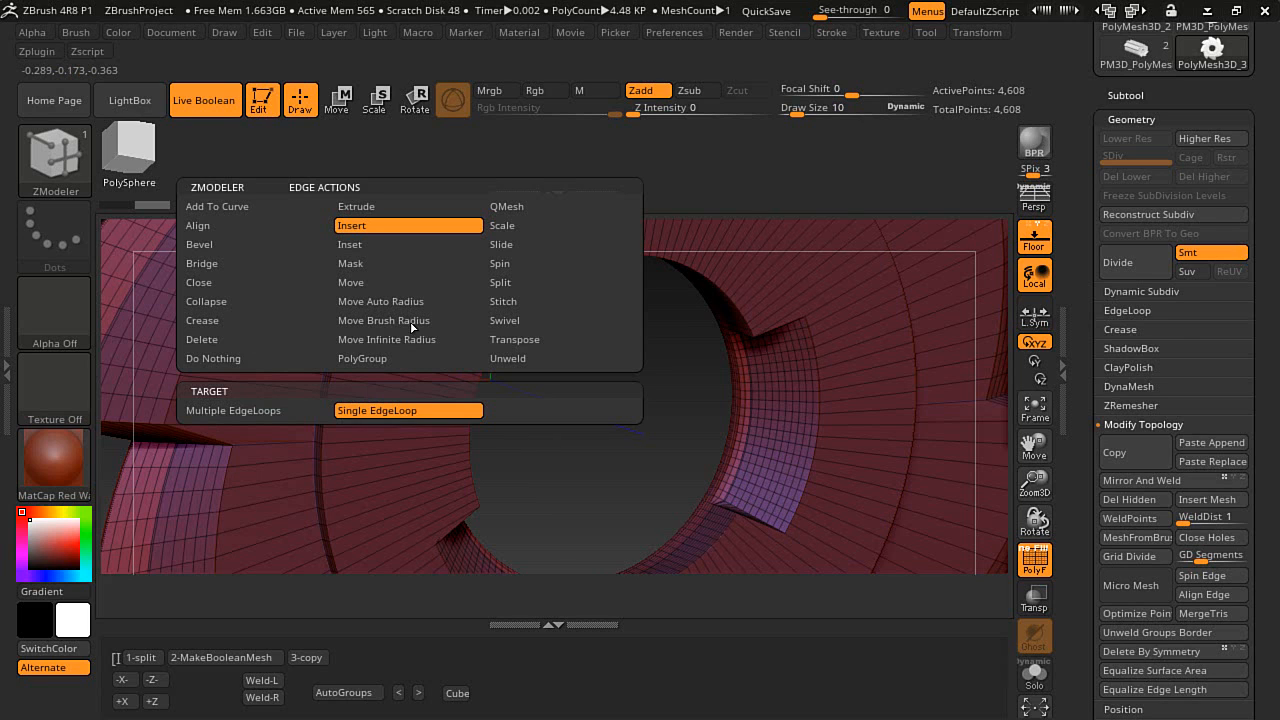
click(256, 282)
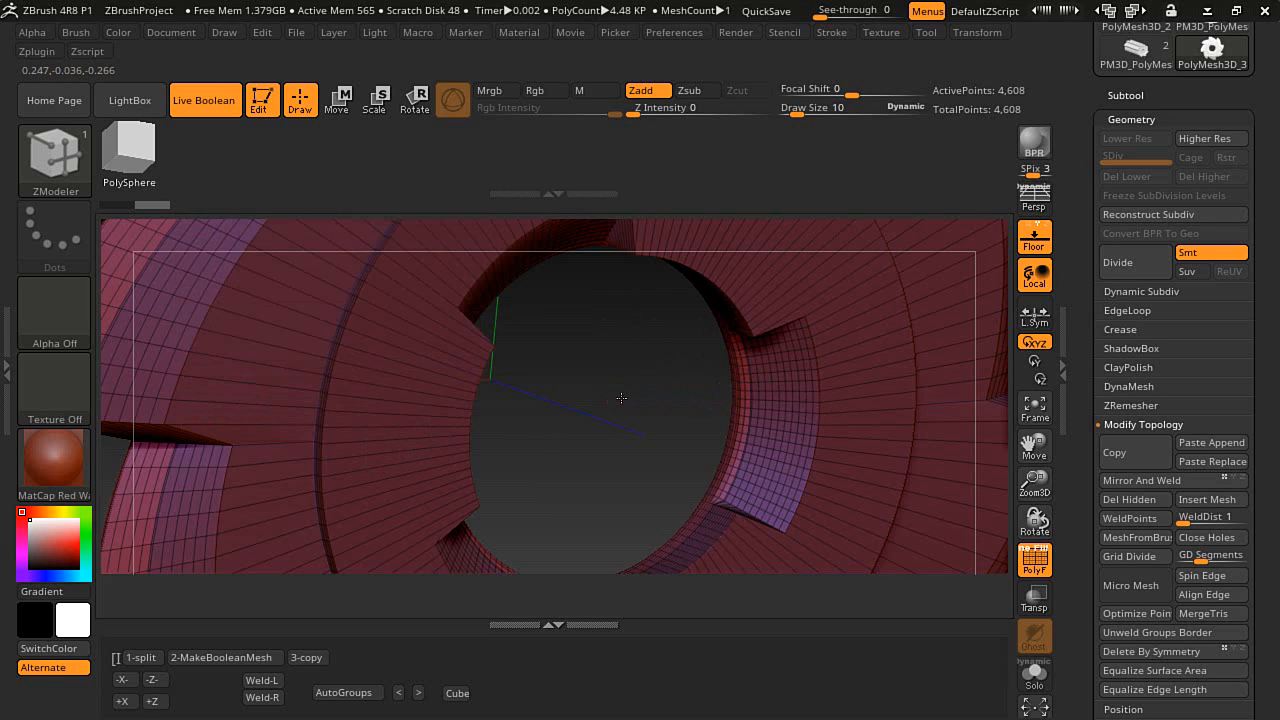
drag(621, 398, 686, 418)
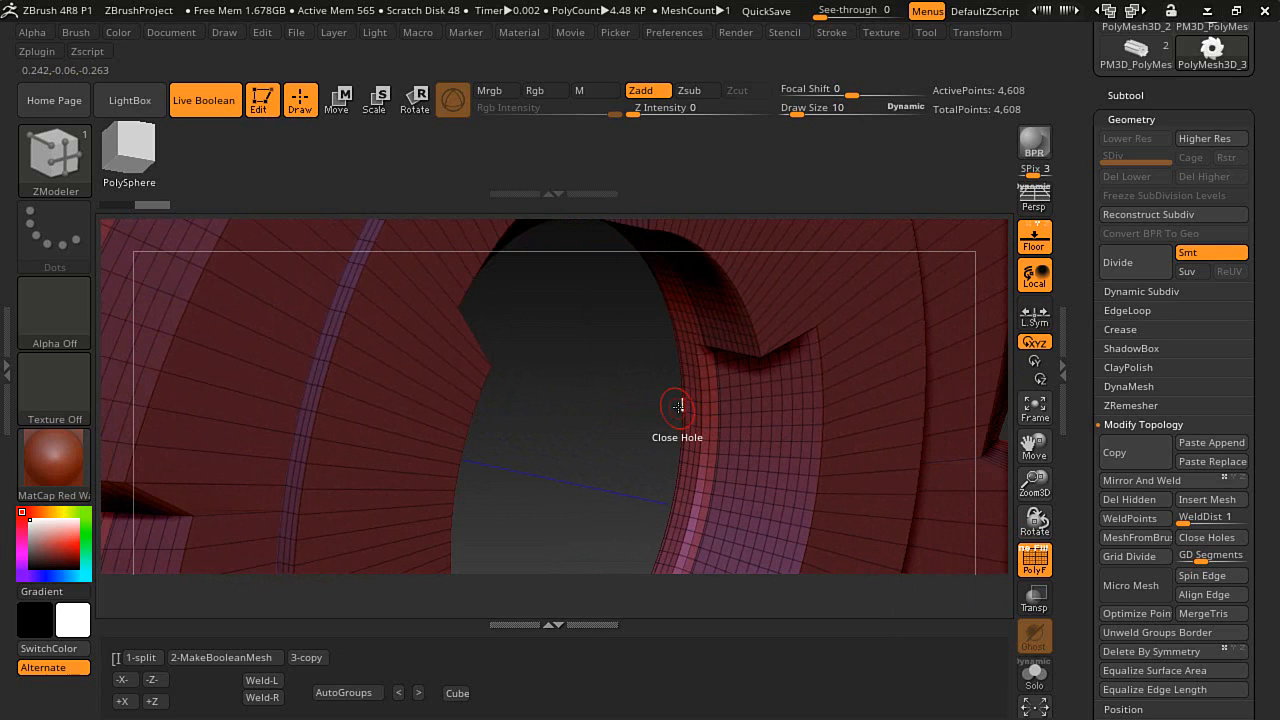
click(676, 405)
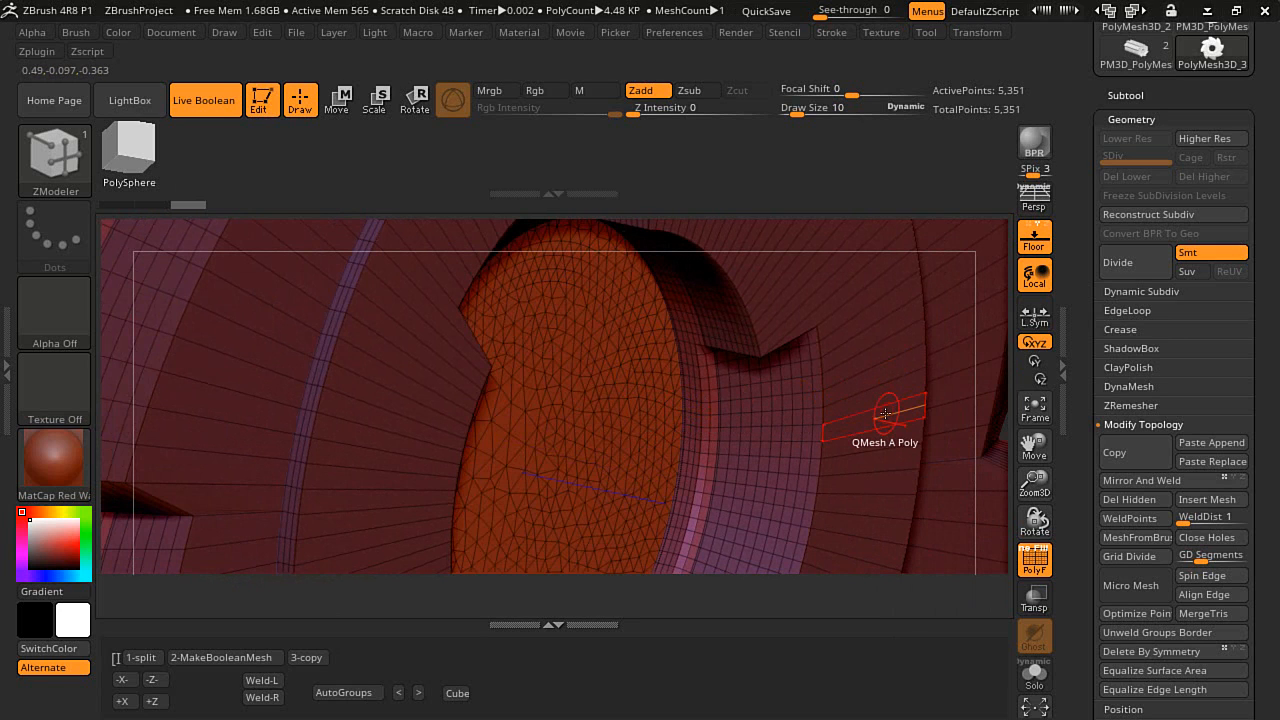
- Try to isolate and mask the new central cap and shift the mesh along Z with the Move gizmo
key(f)
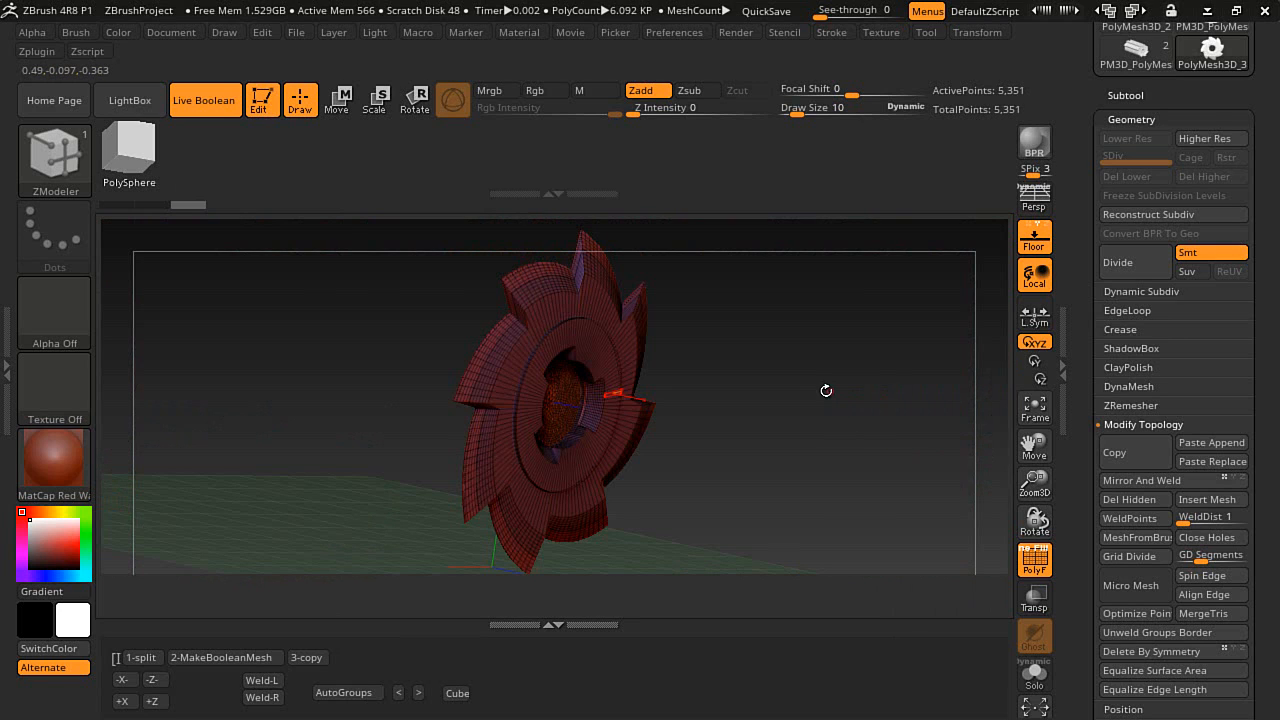
mouse_move(816, 387)
mouse_down()
mouse_move(782, 390)
mouse_move(800, 383)
mouse_move(787, 383)
mouse_move(814, 331)
mouse_move(615, 440)
mouse_up()
key(ctrl+shift)
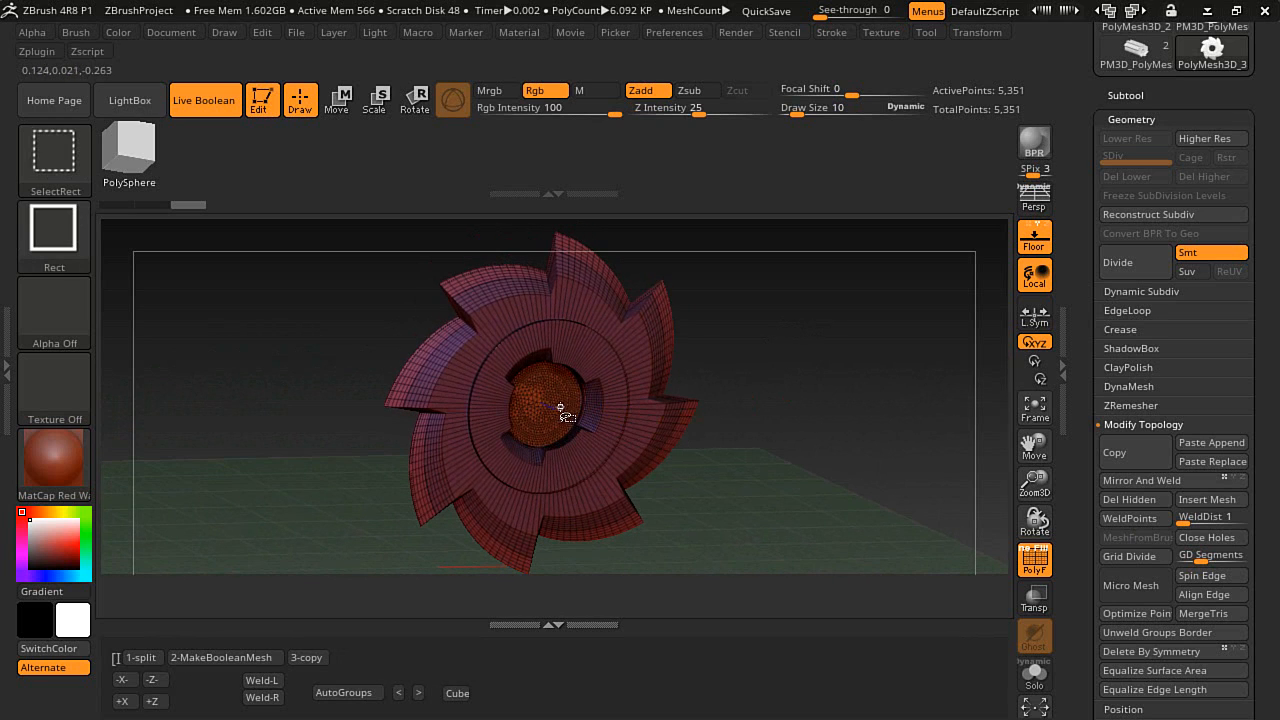
ctrl+shift+click(558, 406)
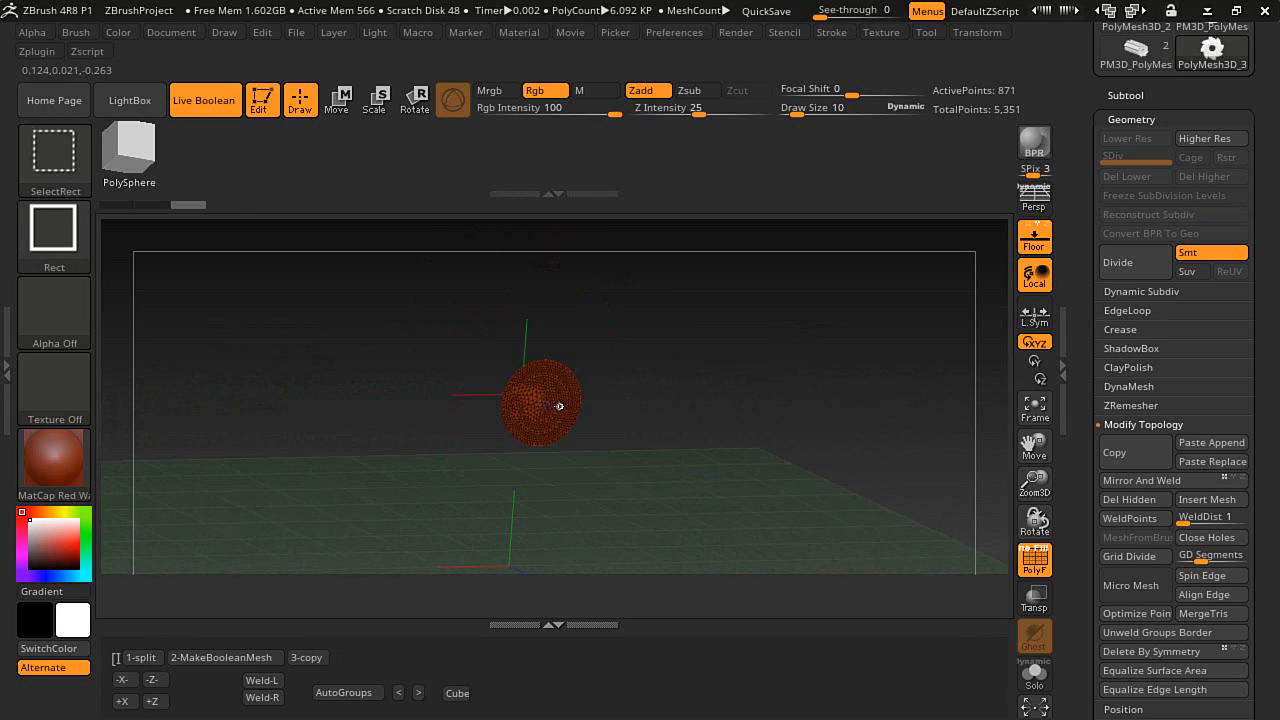
ctrl+click(674, 424)
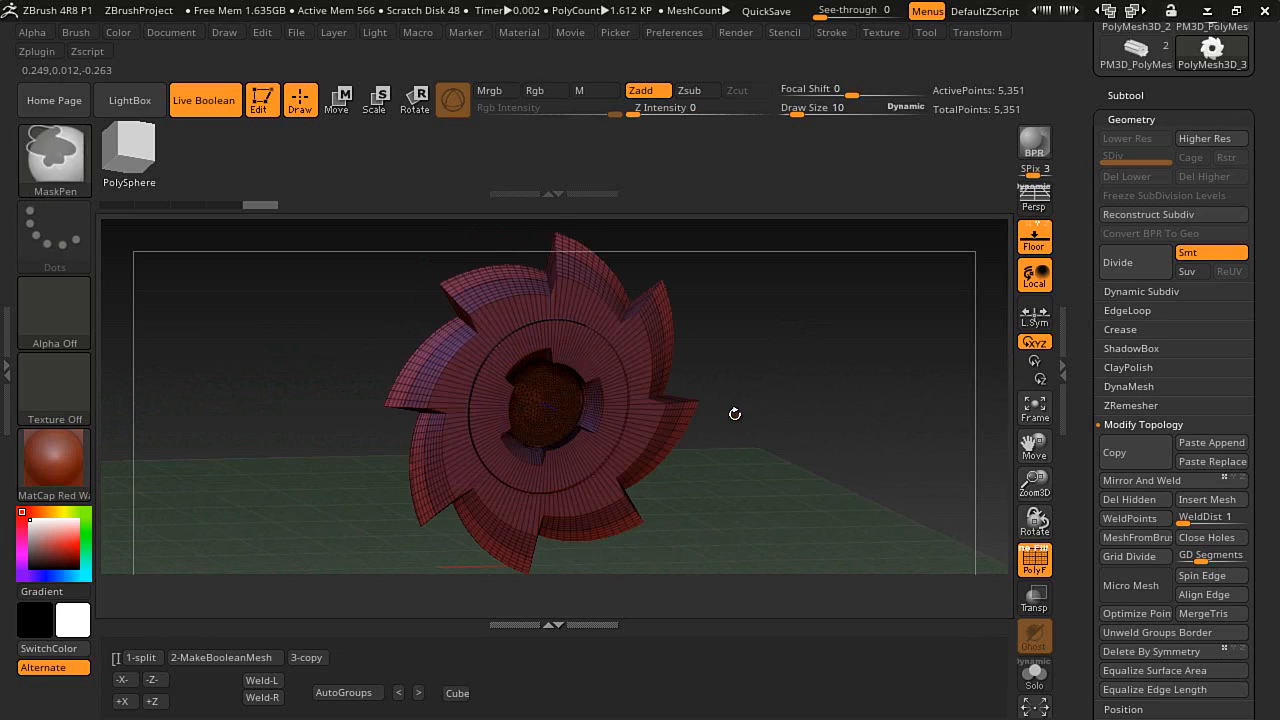
drag(734, 411, 761, 413)
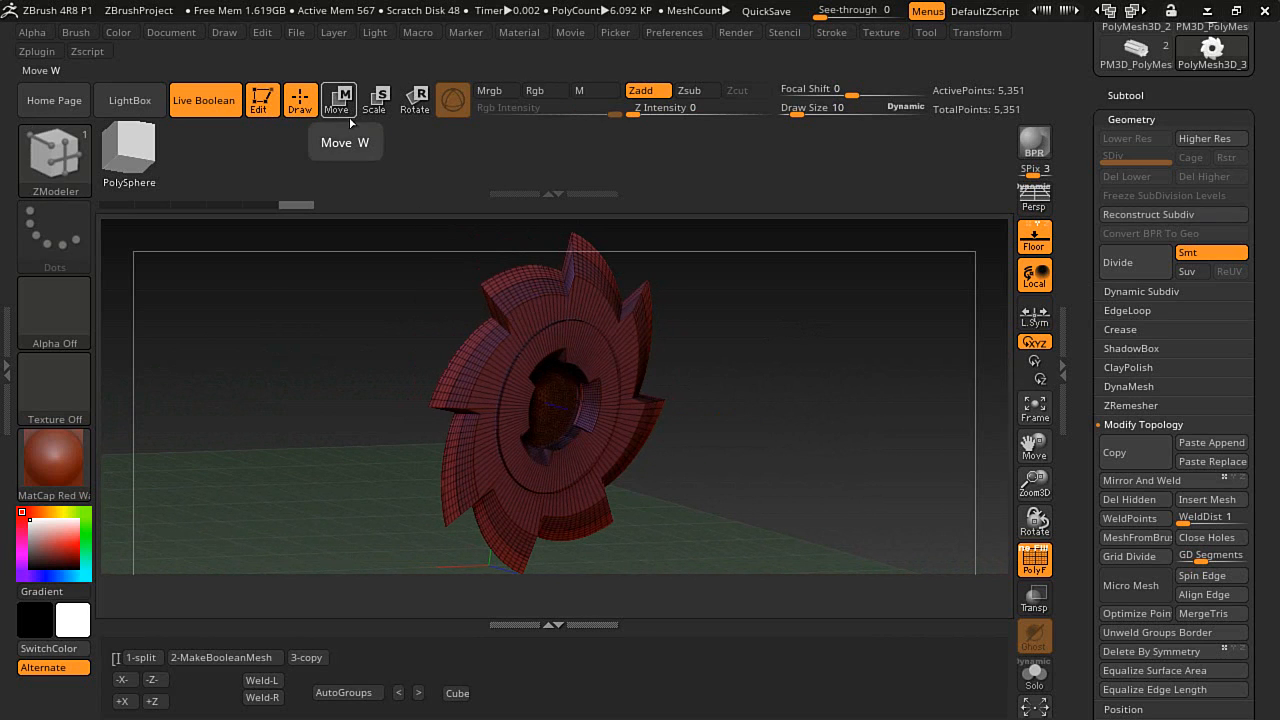
key(ctrl+z)
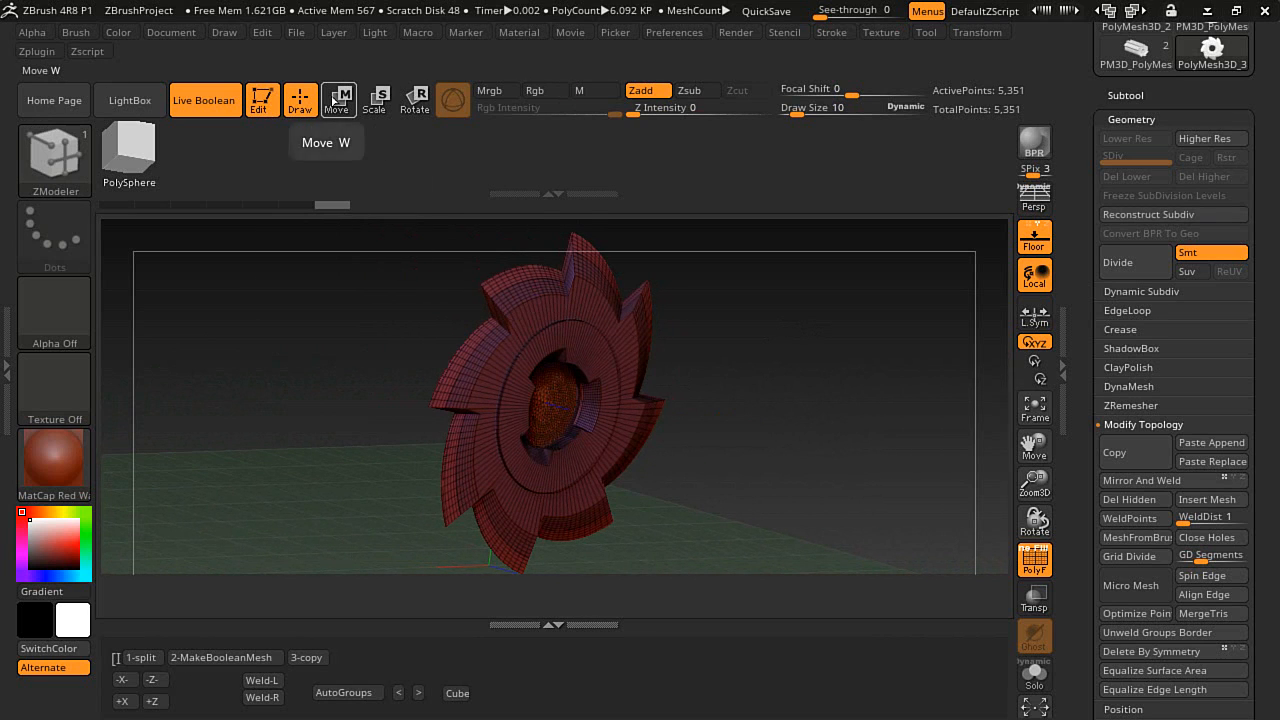
click(336, 102)
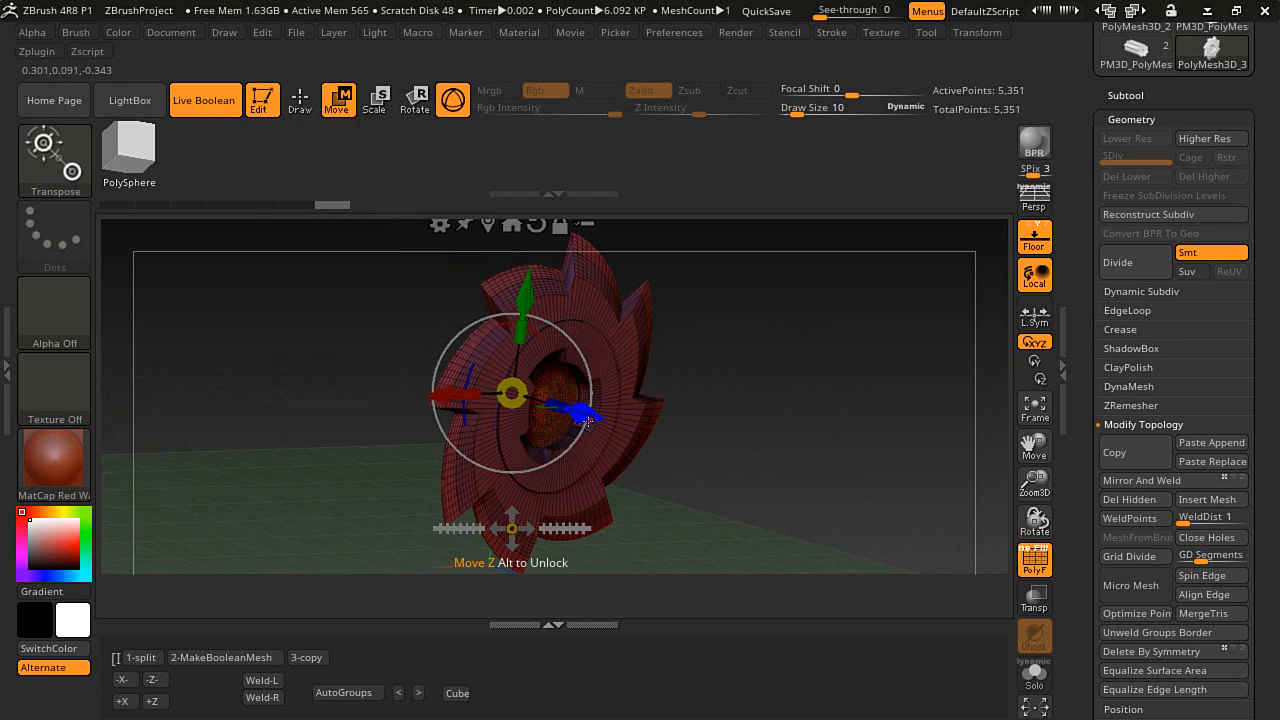
drag(588, 421, 594, 422)
key(ctrl+z)
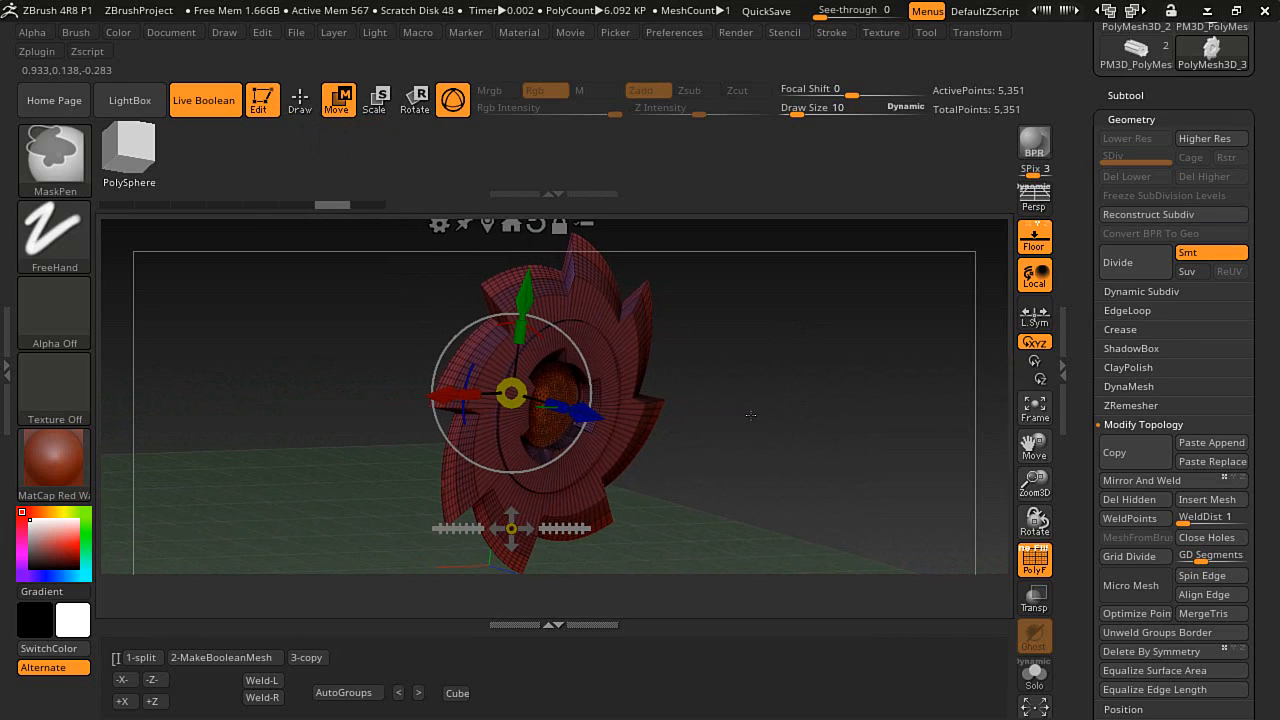
- With the polyframe hidden, mask everything except the central cap and move it along Z deeper into the hole, clearing the mask
click(1034, 558)
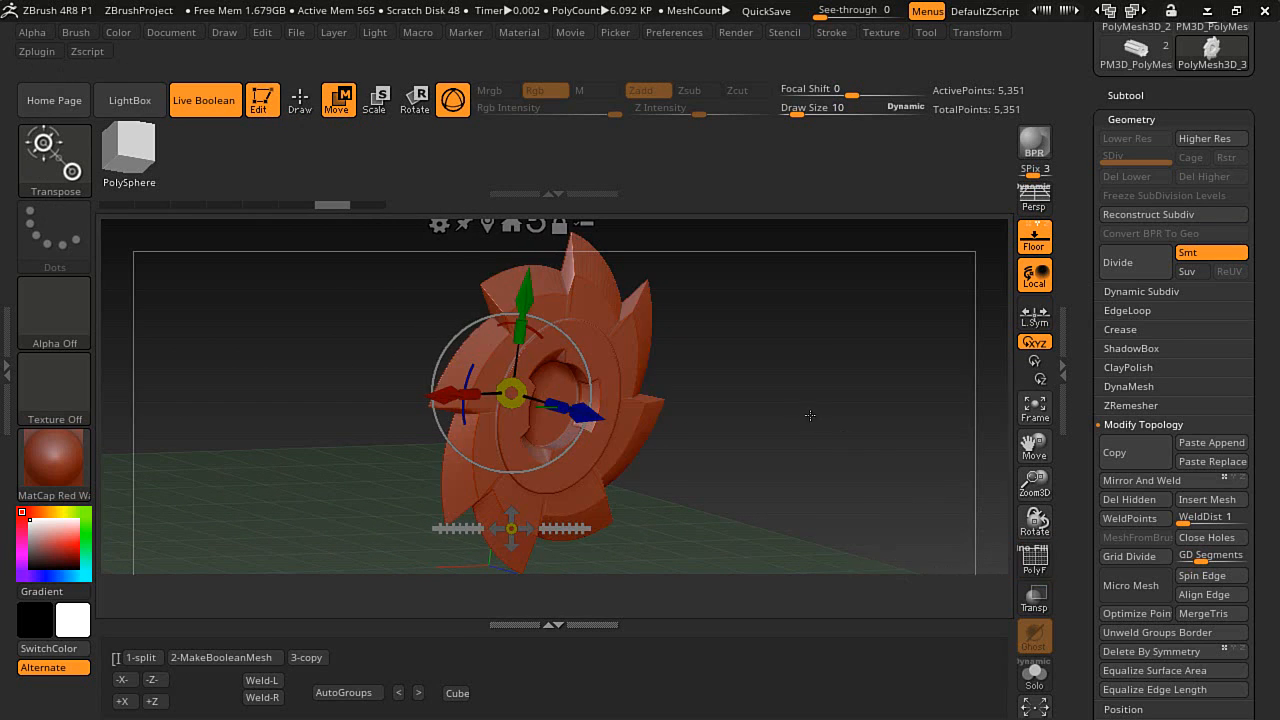
drag(810, 416, 553, 398)
ctrl+click(552, 381)
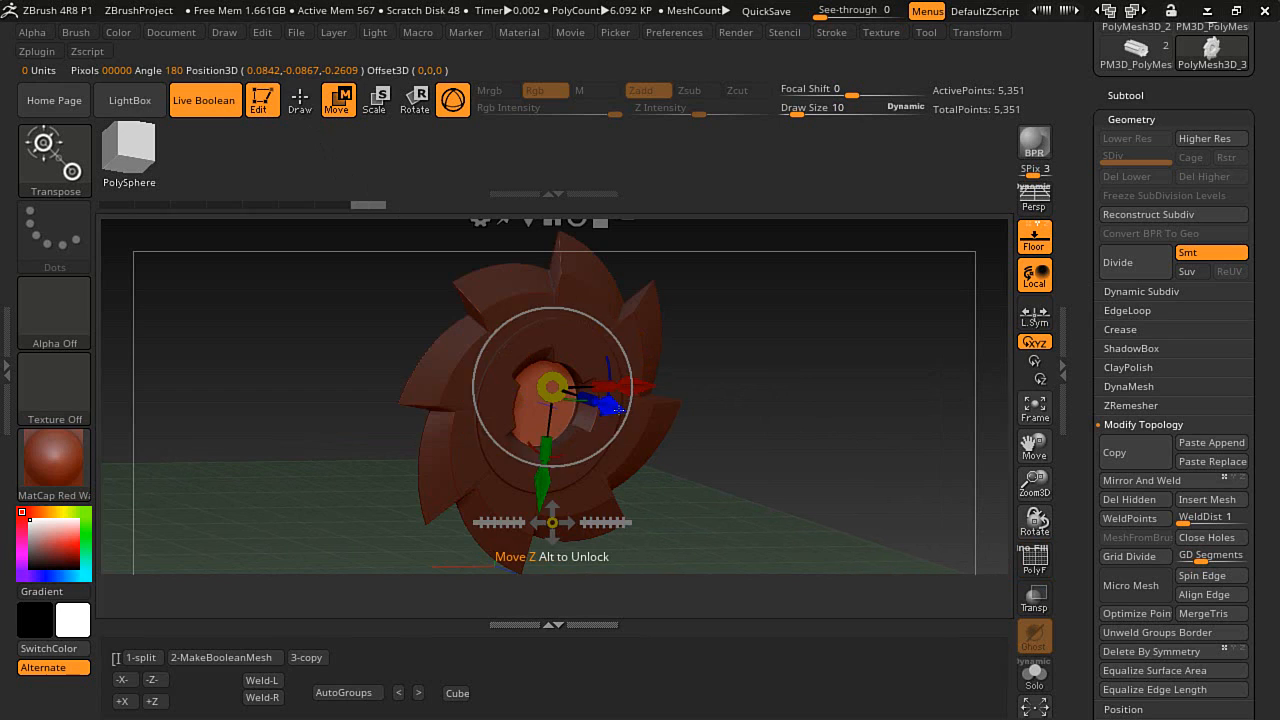
drag(617, 410, 594, 406)
click(300, 100)
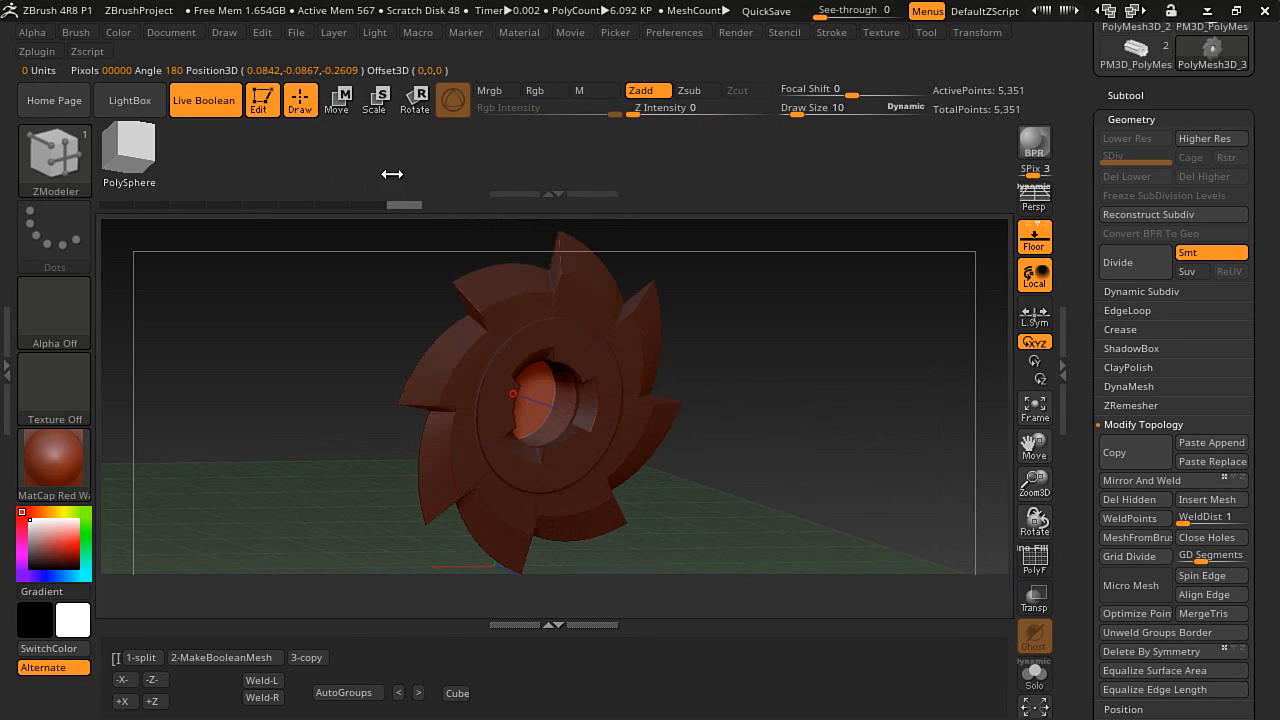
mouse_move(837, 334)
ctrl+mouse_down()
mouse_move(843, 400)
mouse_move(758, 390)
ctrl+mouse_up()
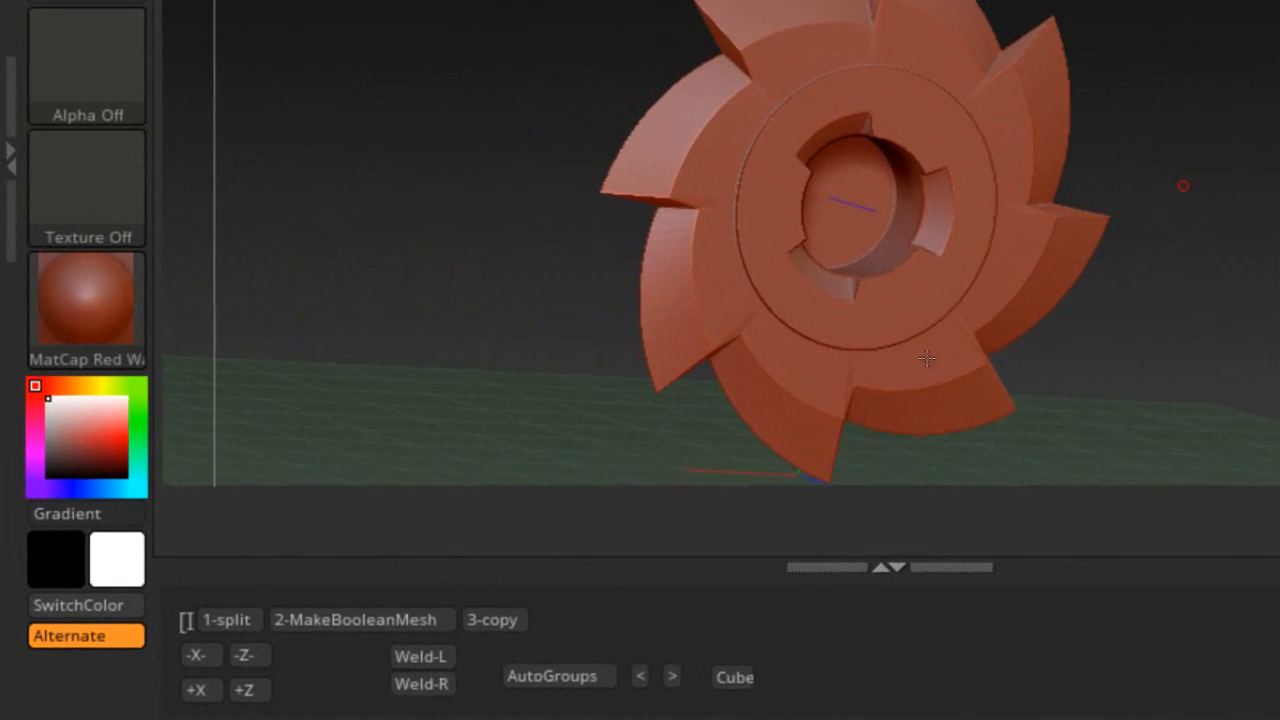
- Run the 3-copy macro on the capped gear mesh
click(307, 658)
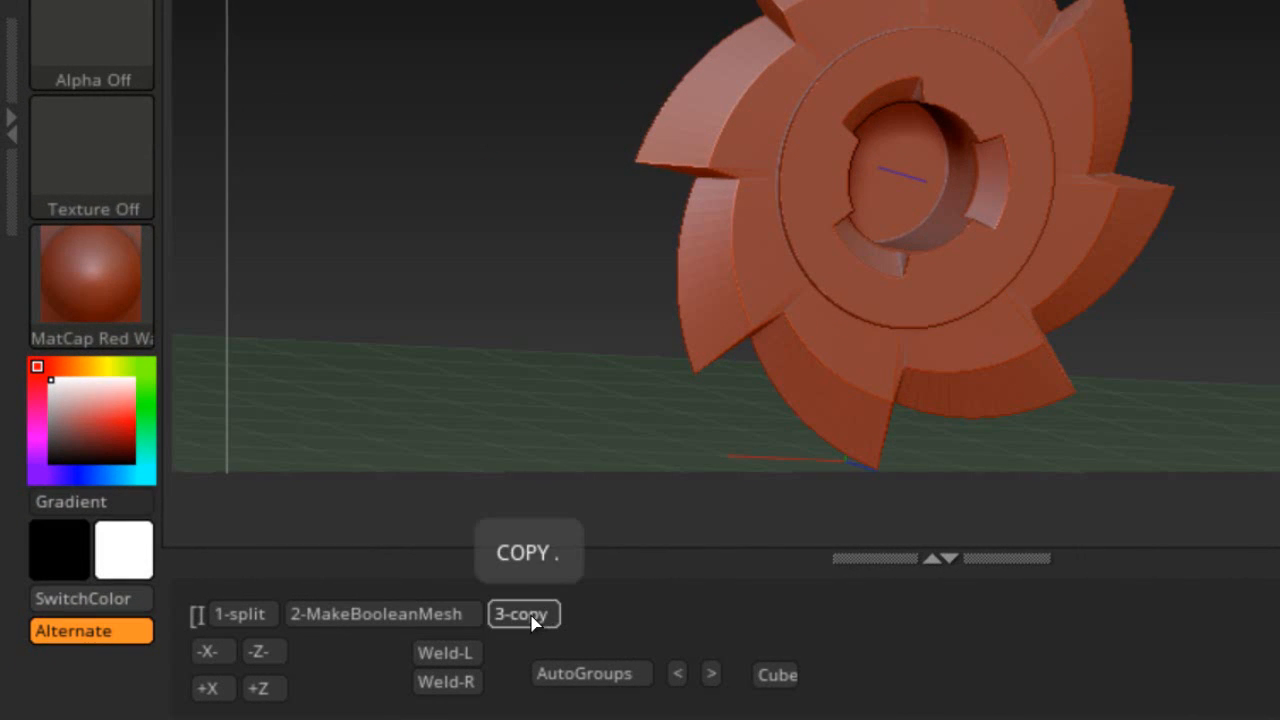
click(532, 621)
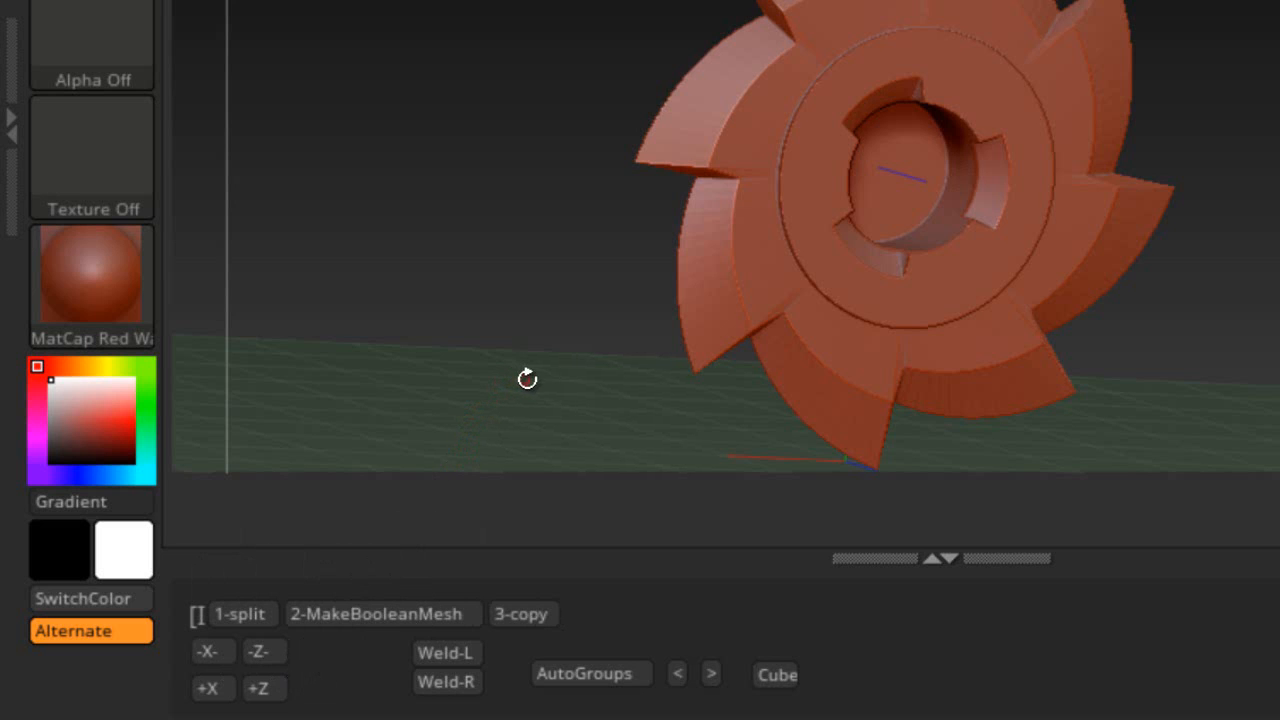
drag(535, 367, 572, 239)
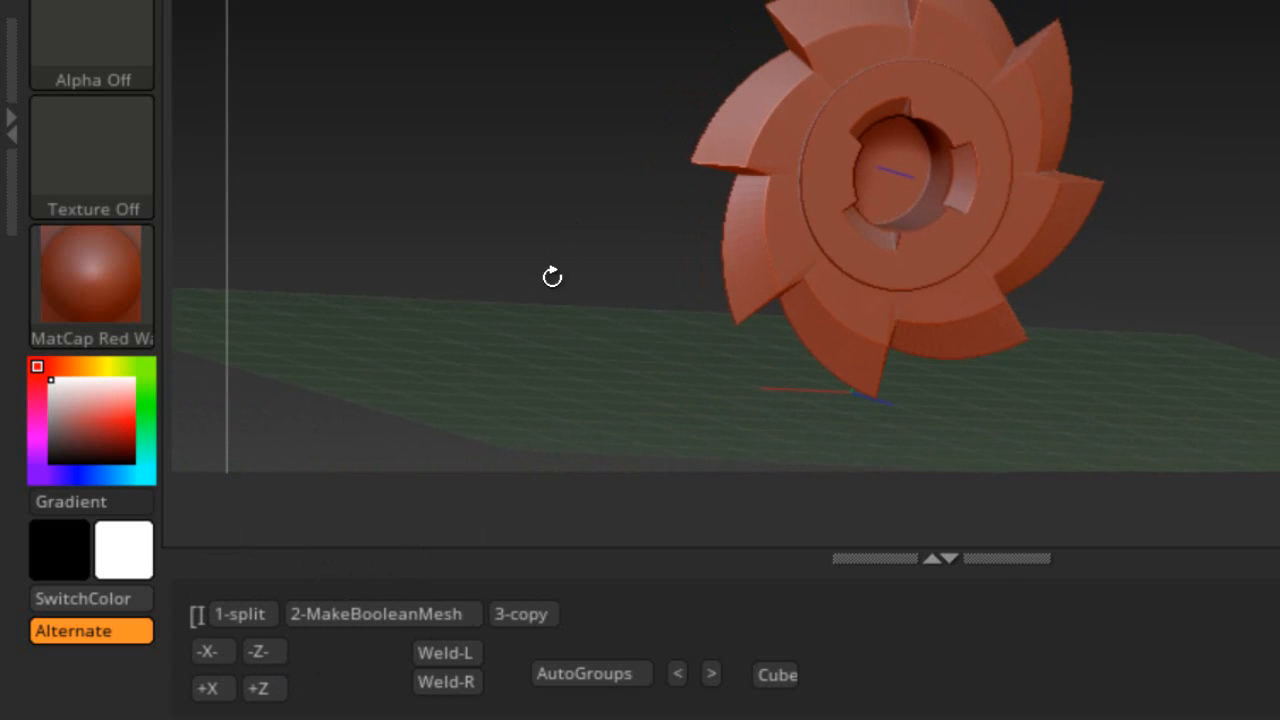
- Turn the gear mesh with the orientation macros to face -X and afterward +X
click(229, 663)
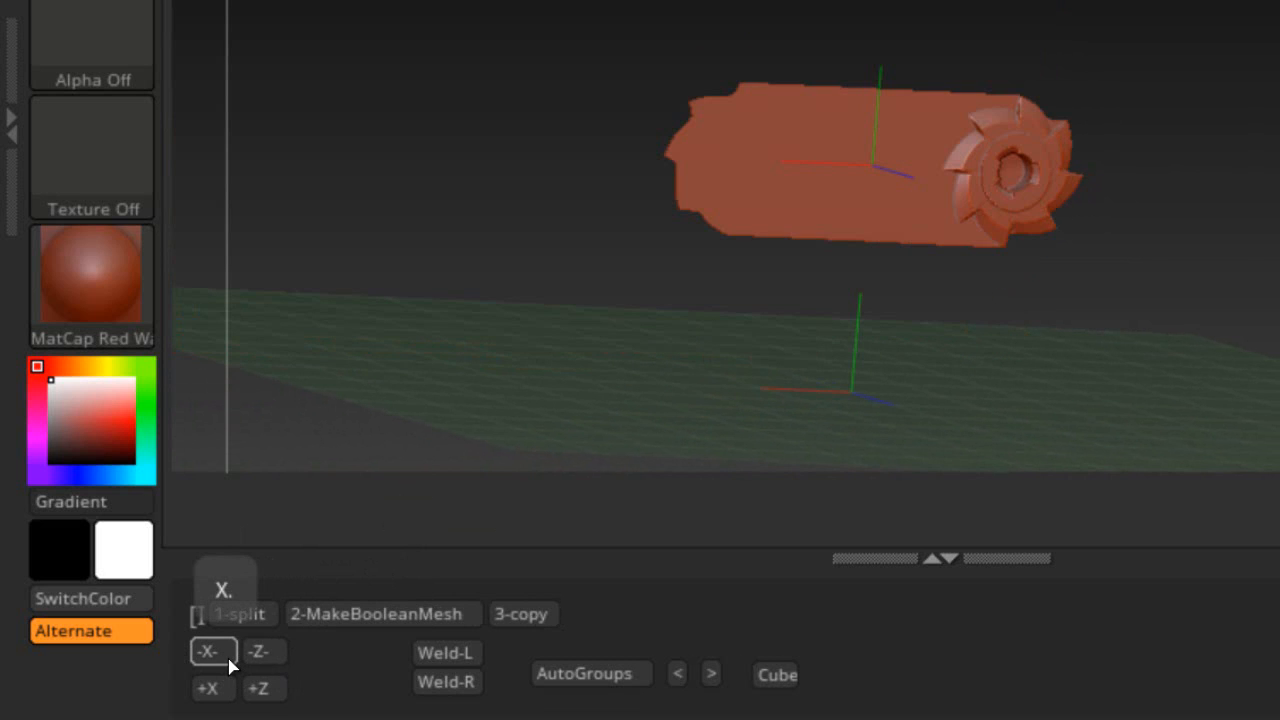
drag(620, 340, 615, 401)
click(208, 688)
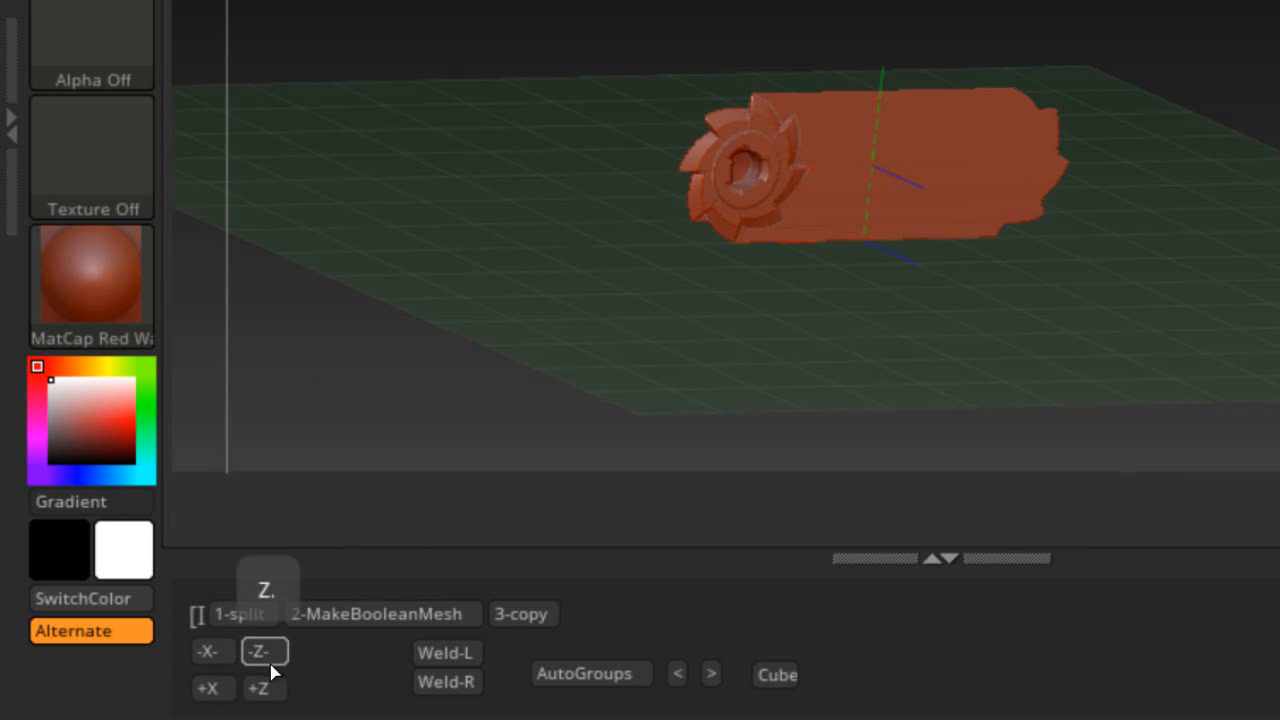
- Turn the gear mesh with the orientation macros to face -Z, +Z and finally -Z again
click(268, 654)
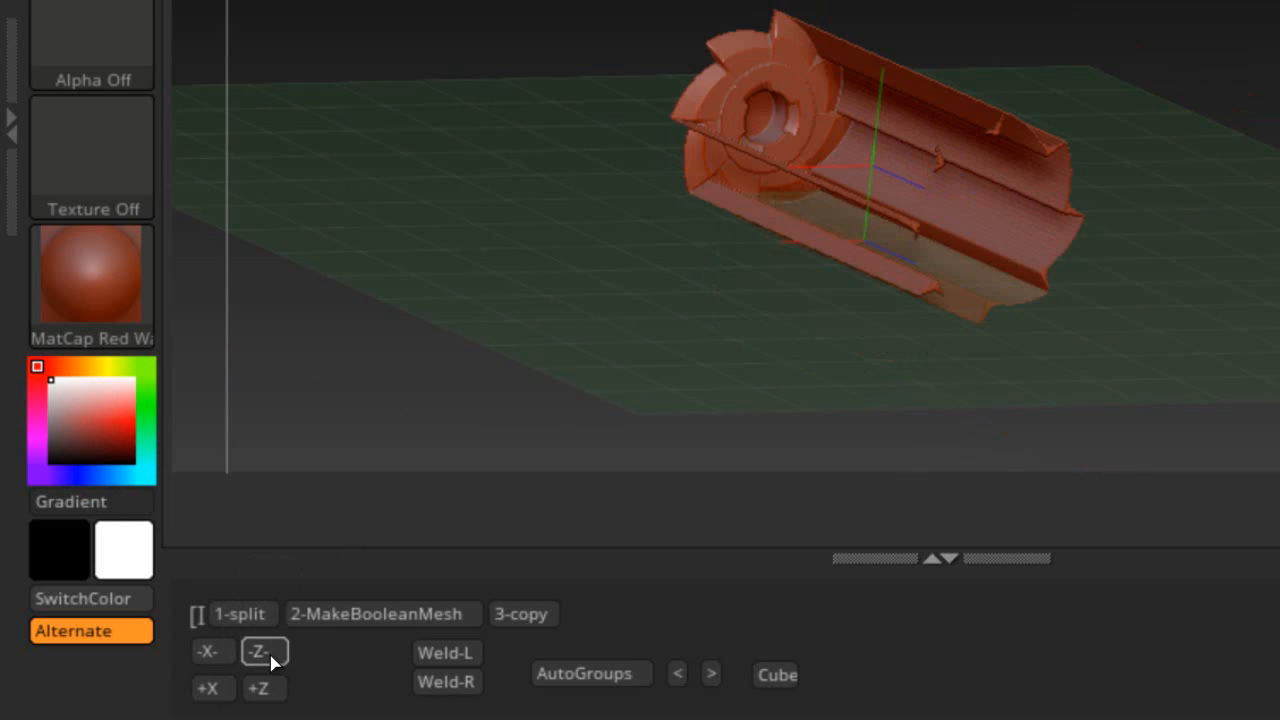
drag(654, 283, 701, 375)
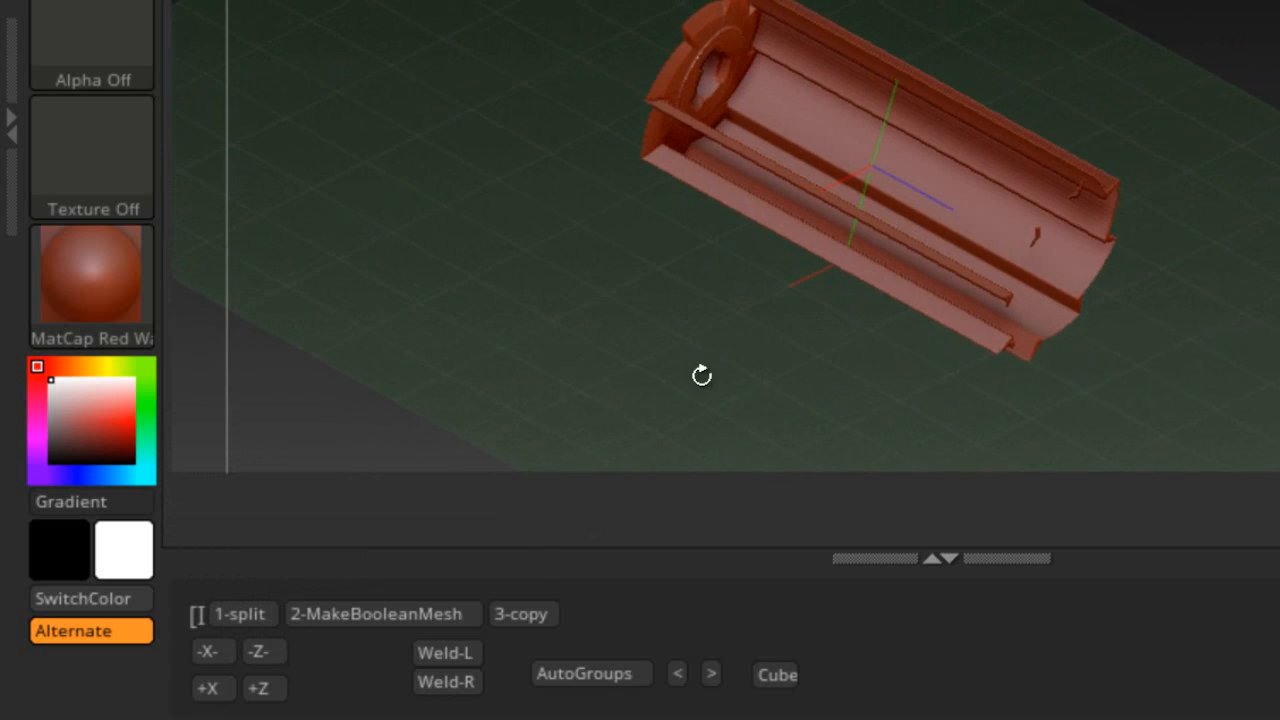
click(272, 688)
drag(617, 373, 576, 325)
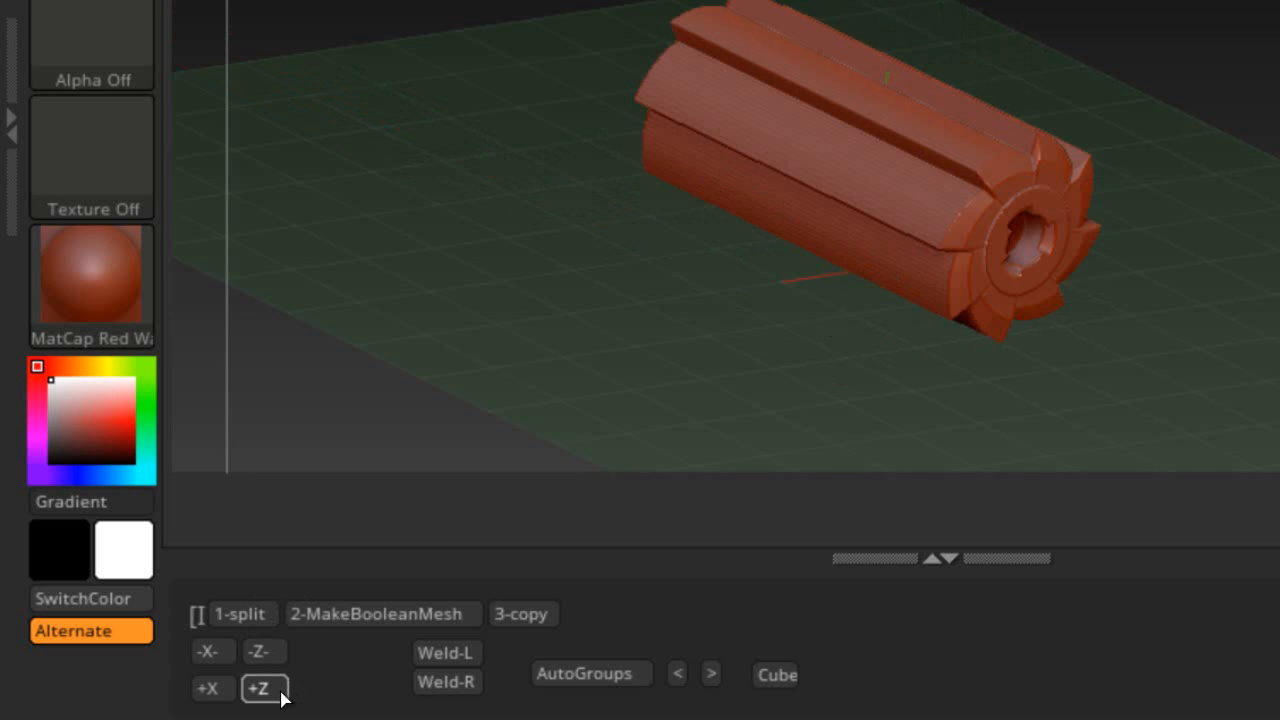
click(275, 659)
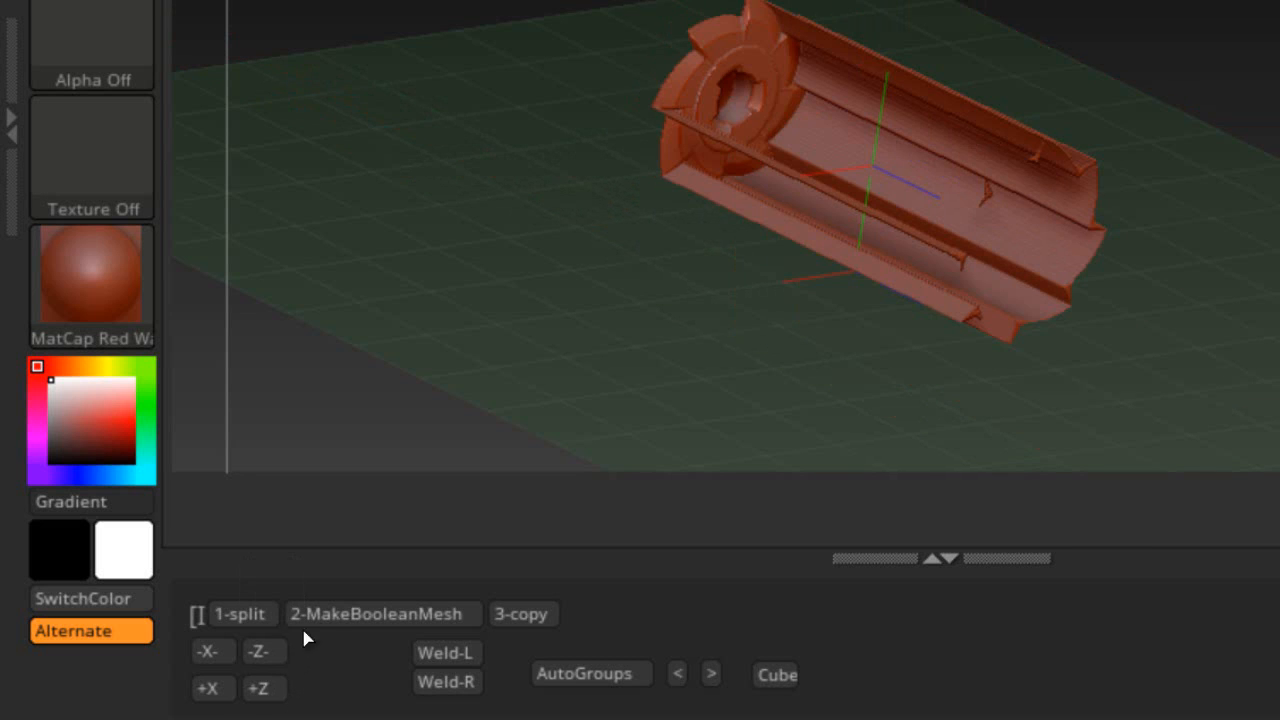
drag(644, 395, 683, 401)
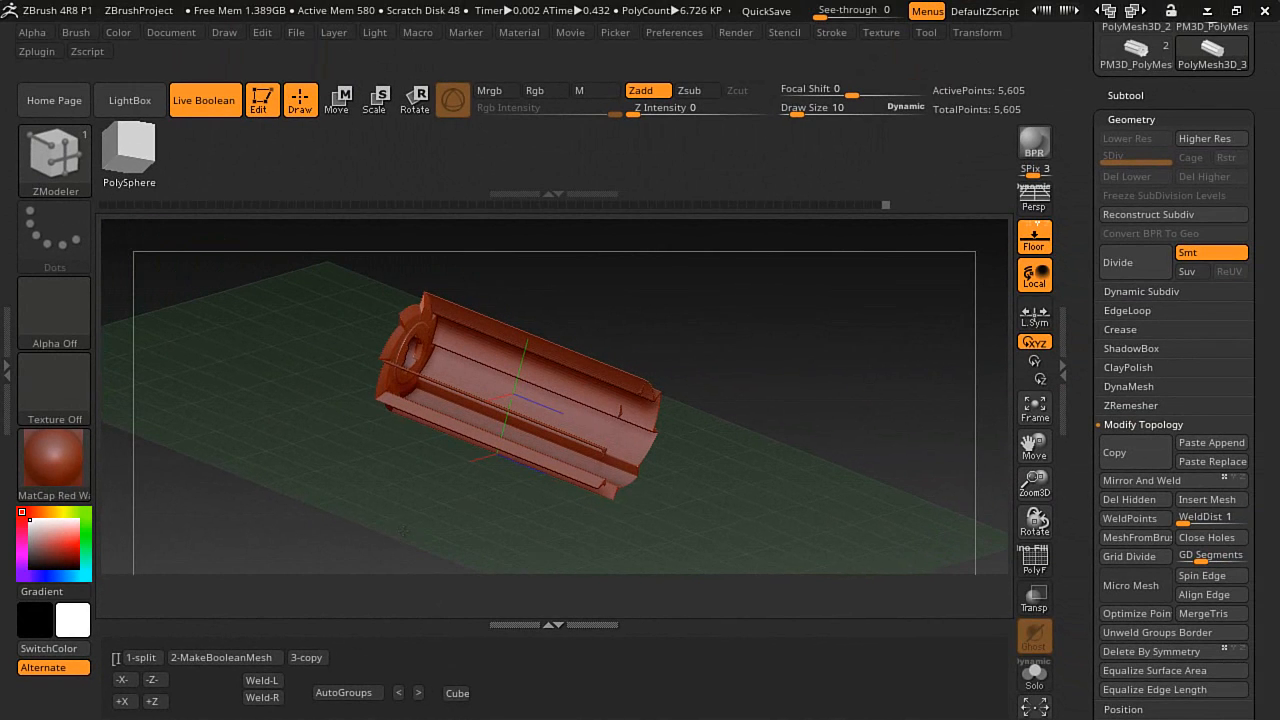
- Run the Weld-L macro on the gear mesh to mirror and weld it
click(261, 681)
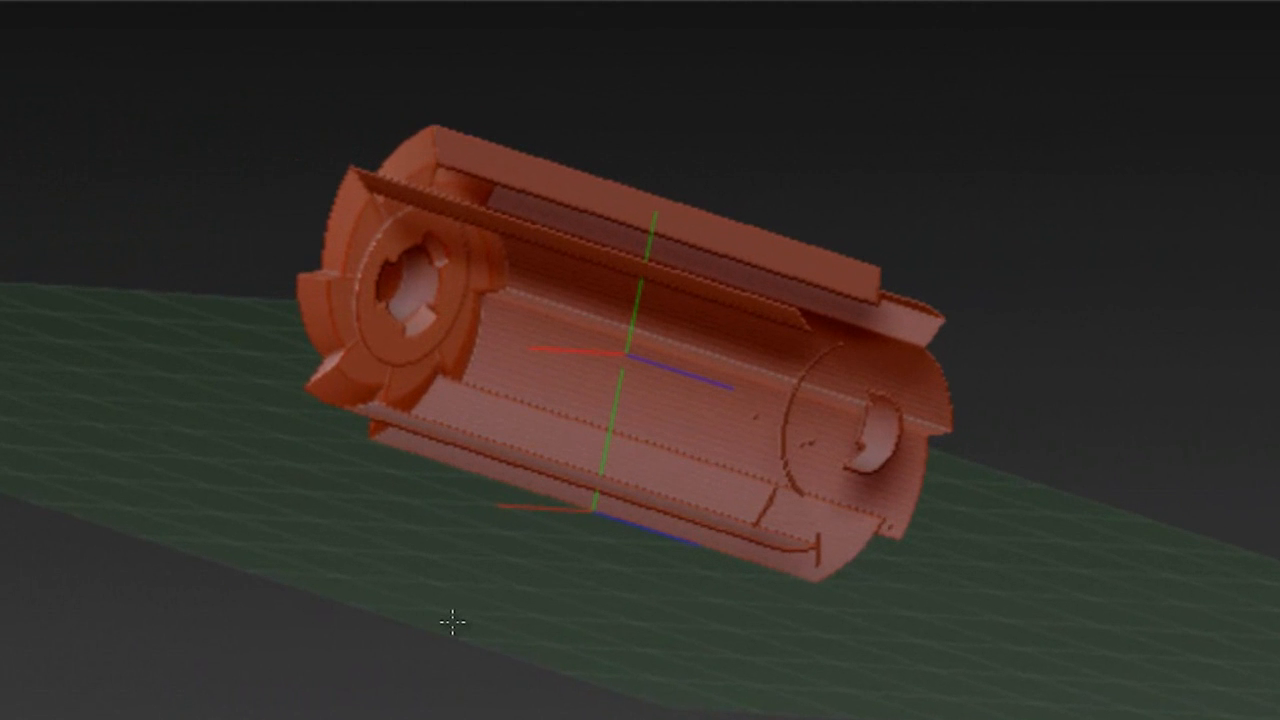
drag(451, 600, 946, 369)
drag(1025, 399, 989, 414)
drag(1006, 337, 1020, 612)
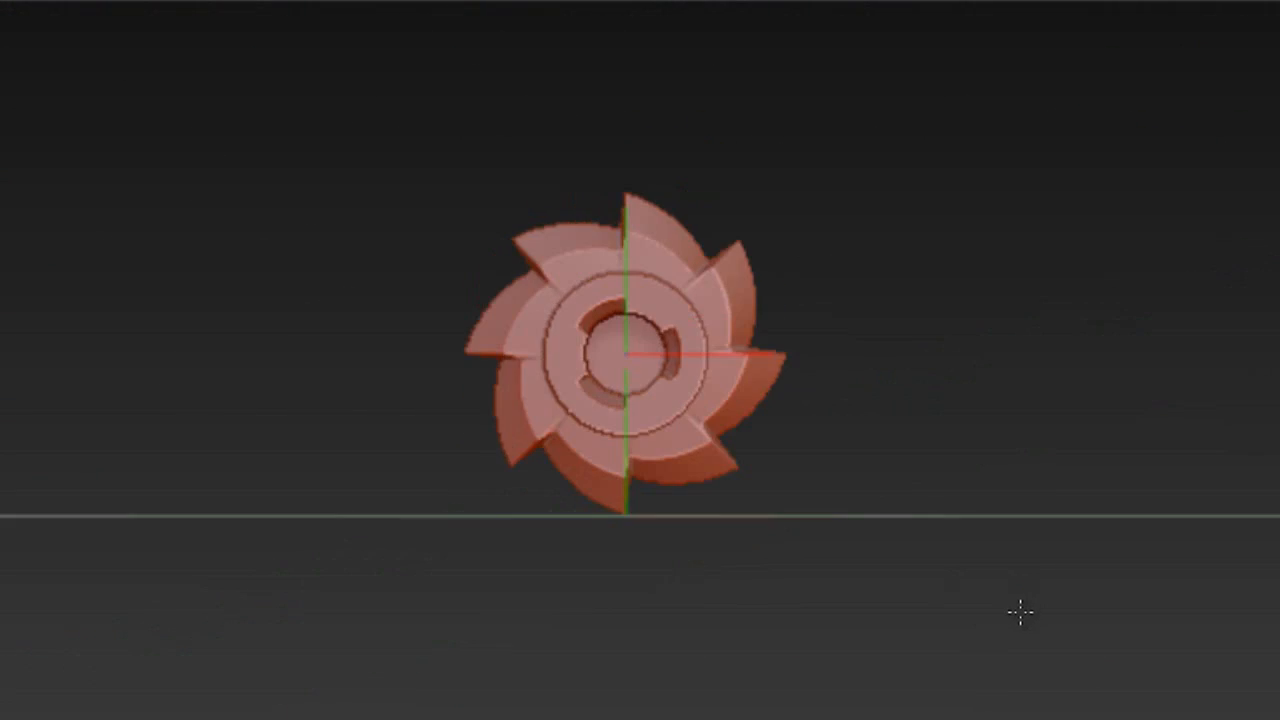
- Examine the welded gear mesh face-on and at an angle to check its teeth, inner ring and central recess
key(w)
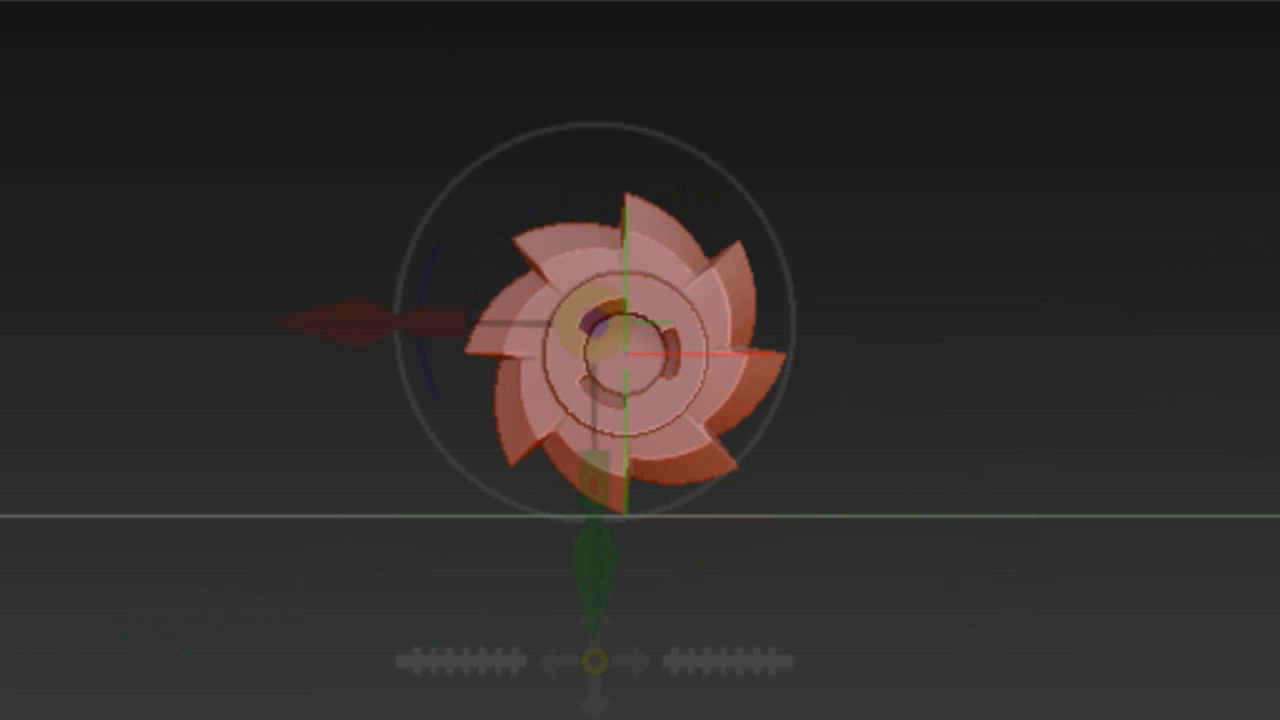
scroll(1074, 406, up, 5)
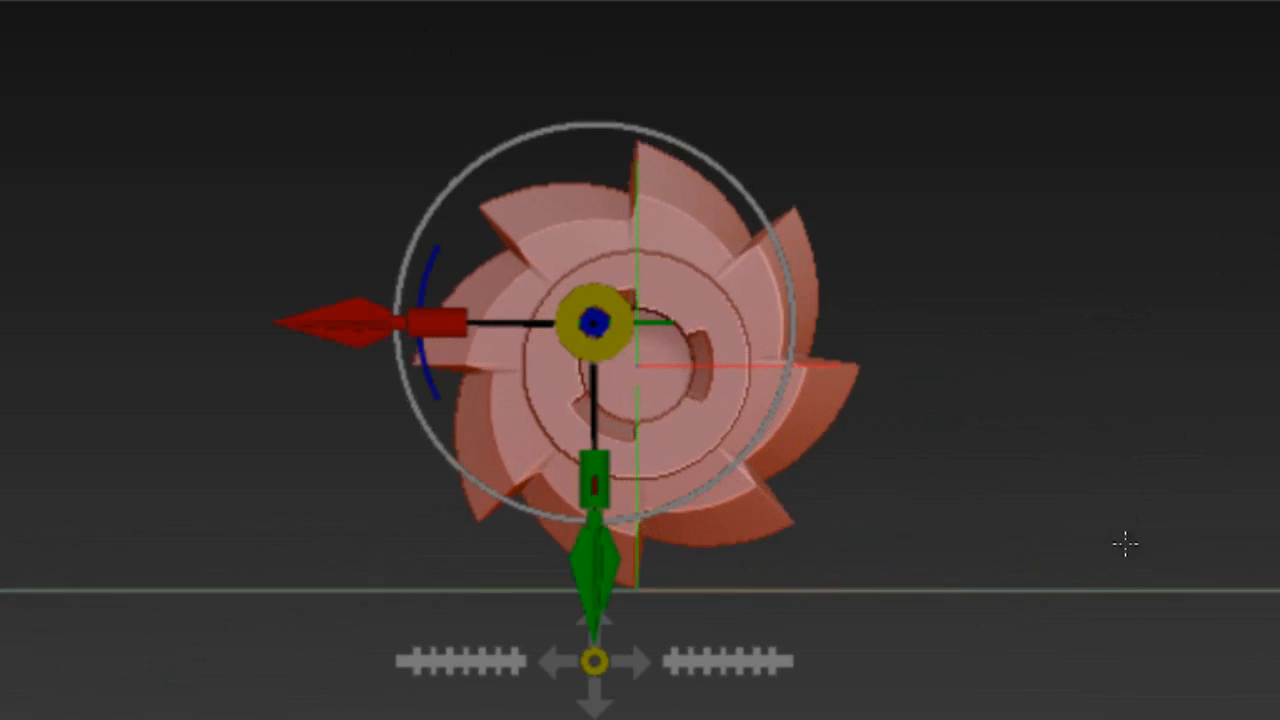
alt+middle_drag(1155, 659, 1158, 679)
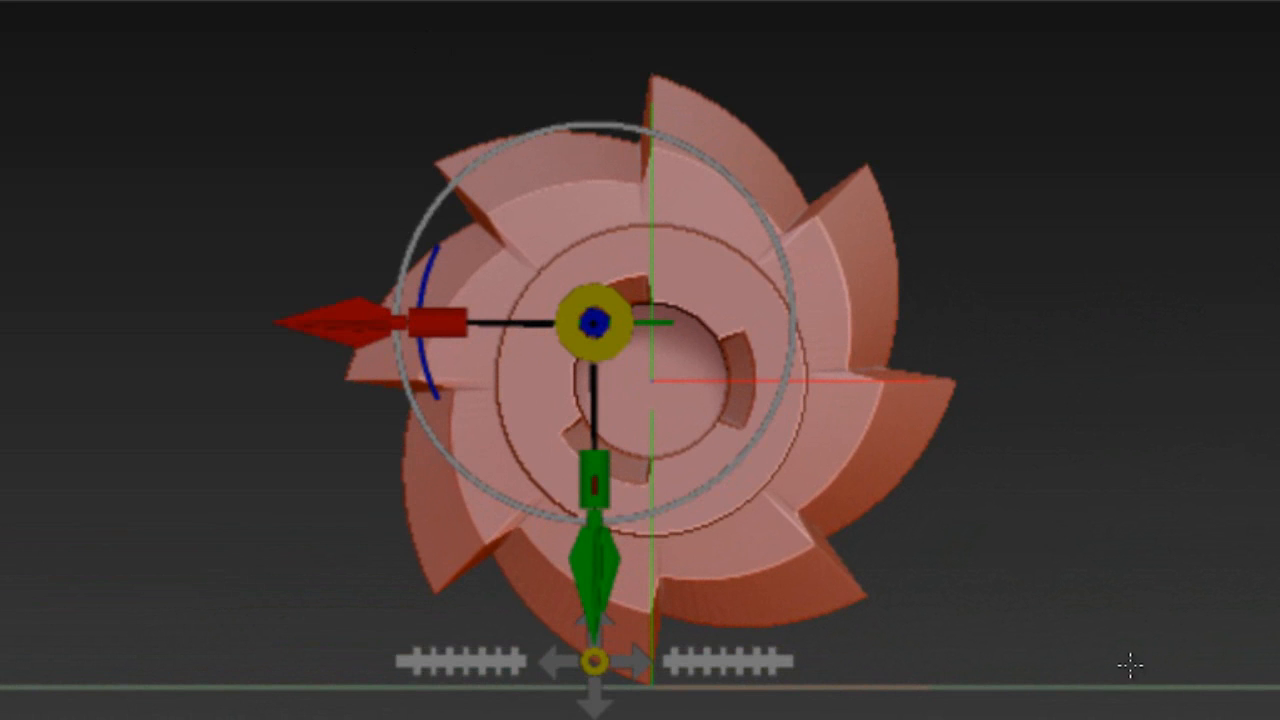
drag(1137, 644, 1138, 670)
key(q)
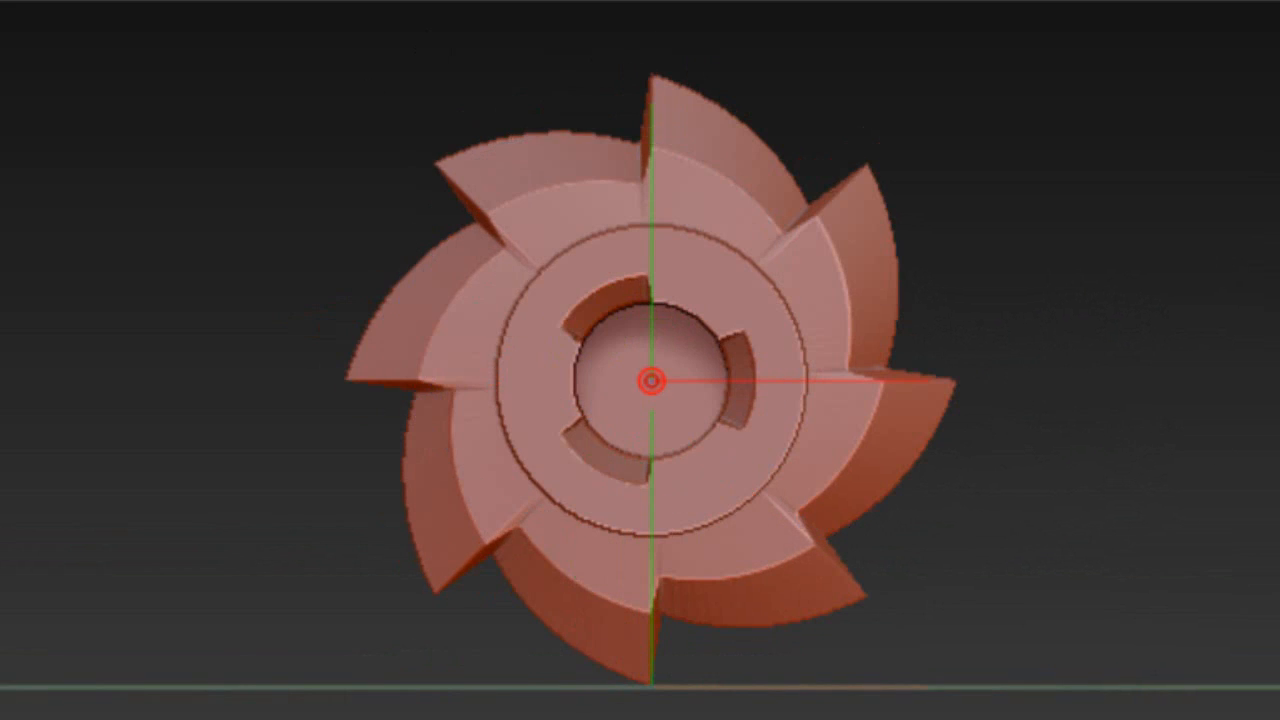
drag(1148, 462, 1167, 326)
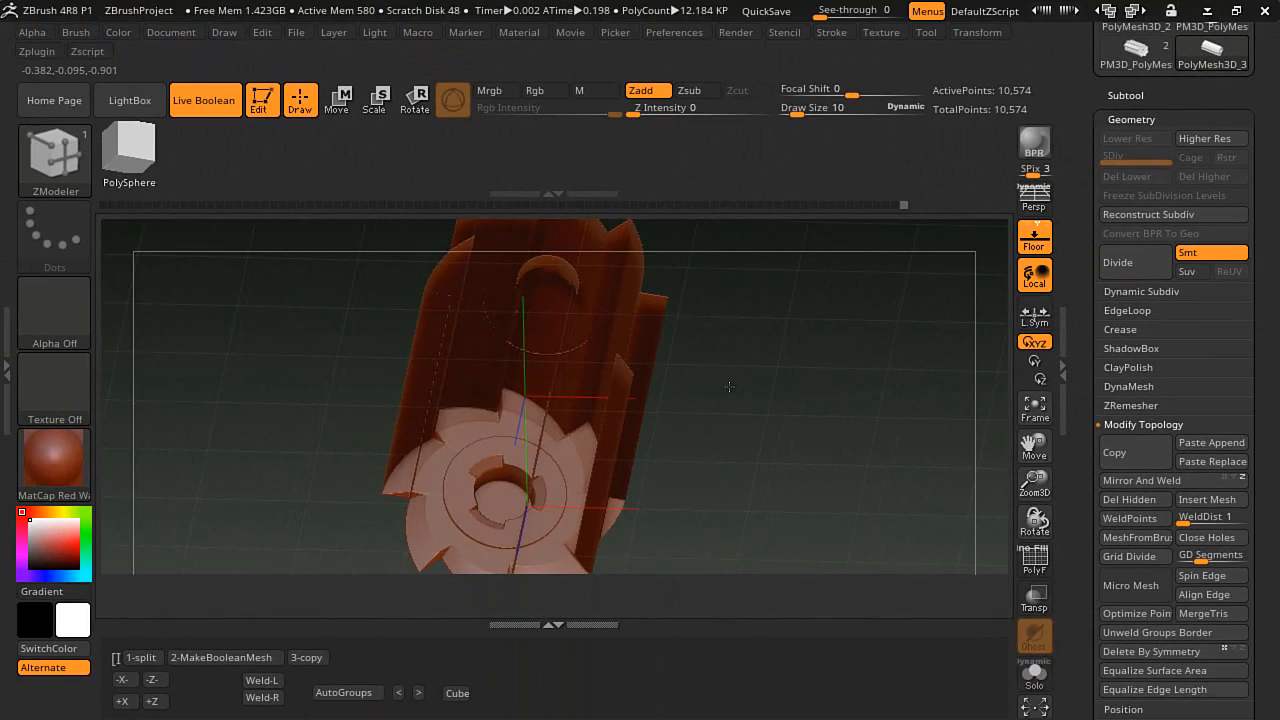
drag(729, 386, 731, 452)
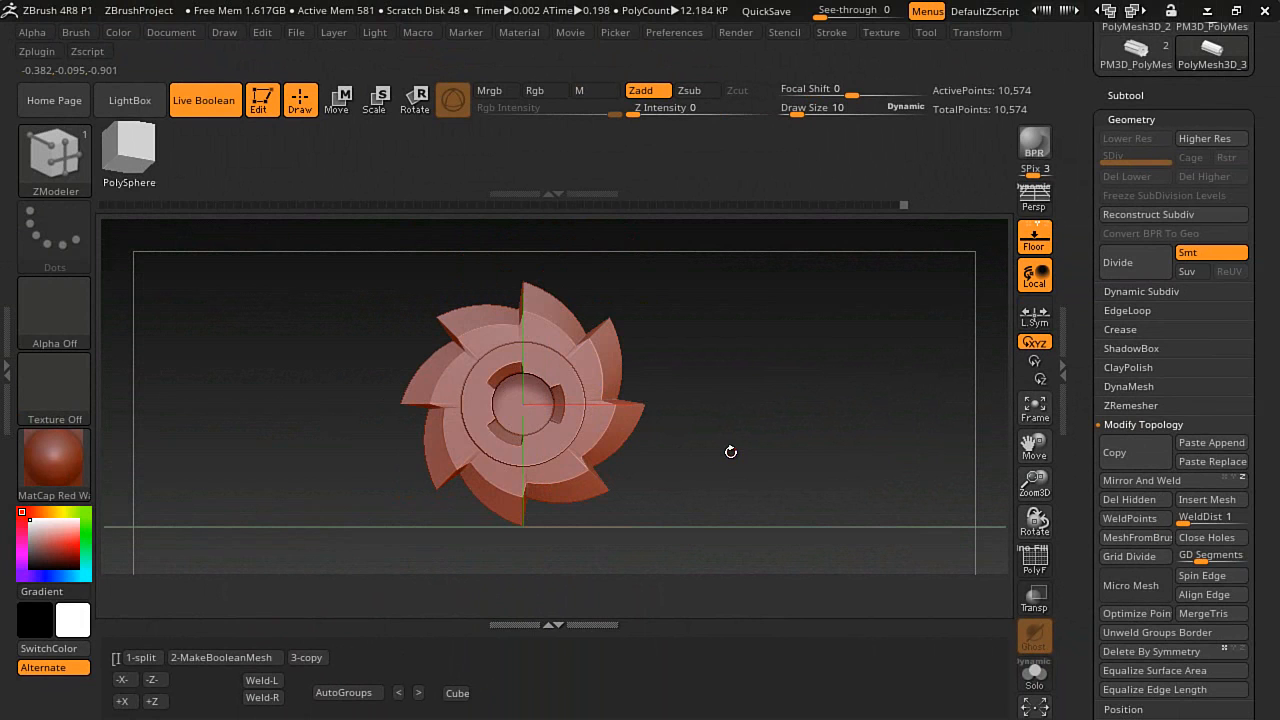
- Create a new InsertMesh brush from the welded gear mesh
click(62, 175)
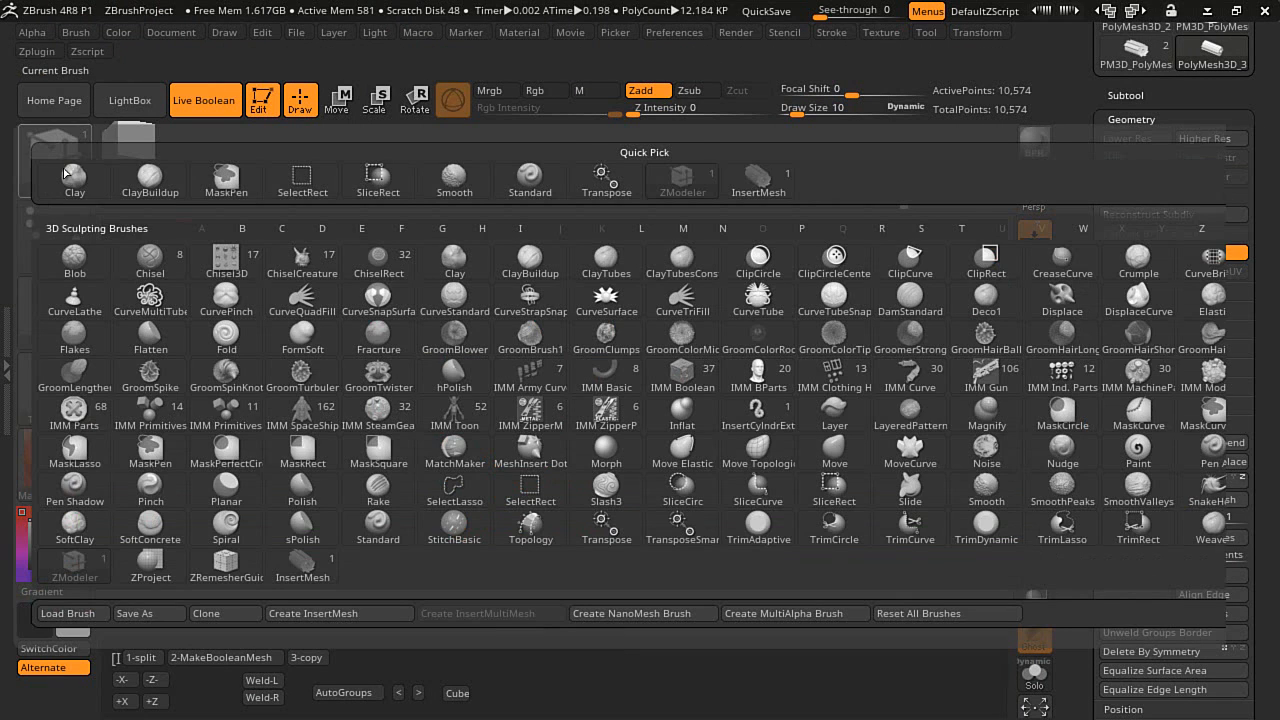
click(301, 613)
click(543, 261)
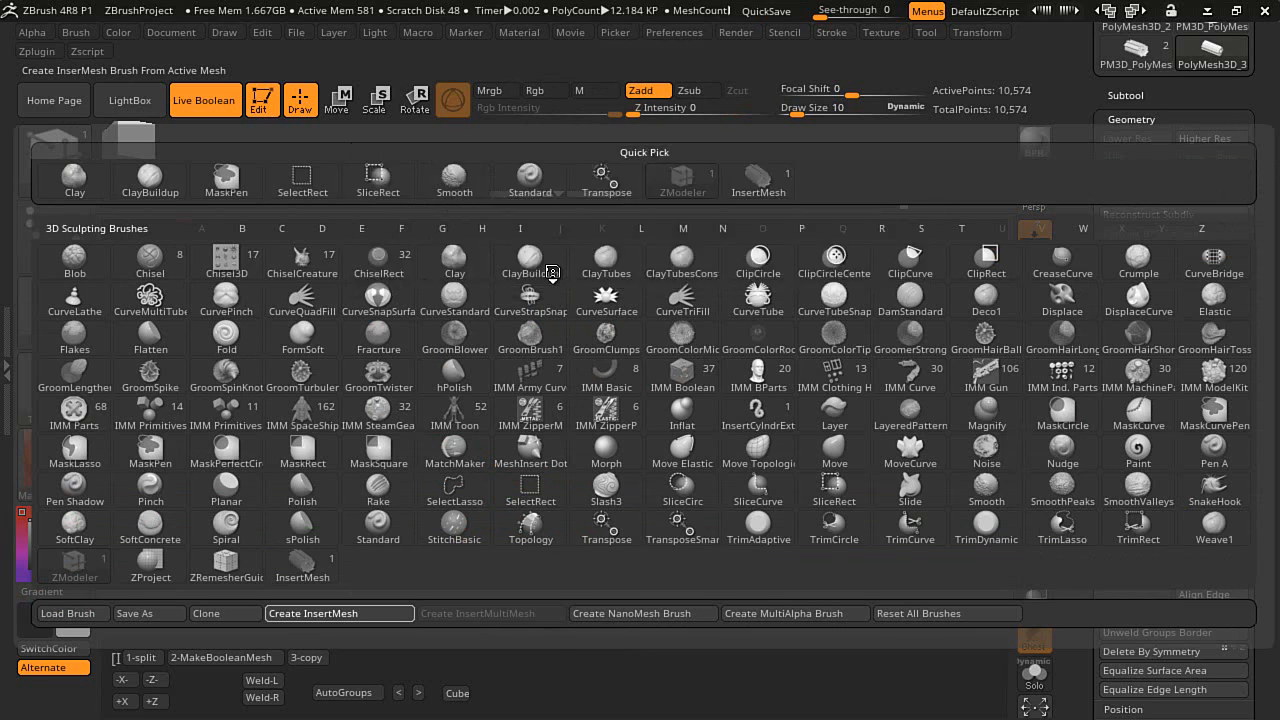
- Load the cube project with the Cube macro, insert the gear centrally on its front face, and run the 1-split macro
click(457, 694)
click(685, 425)
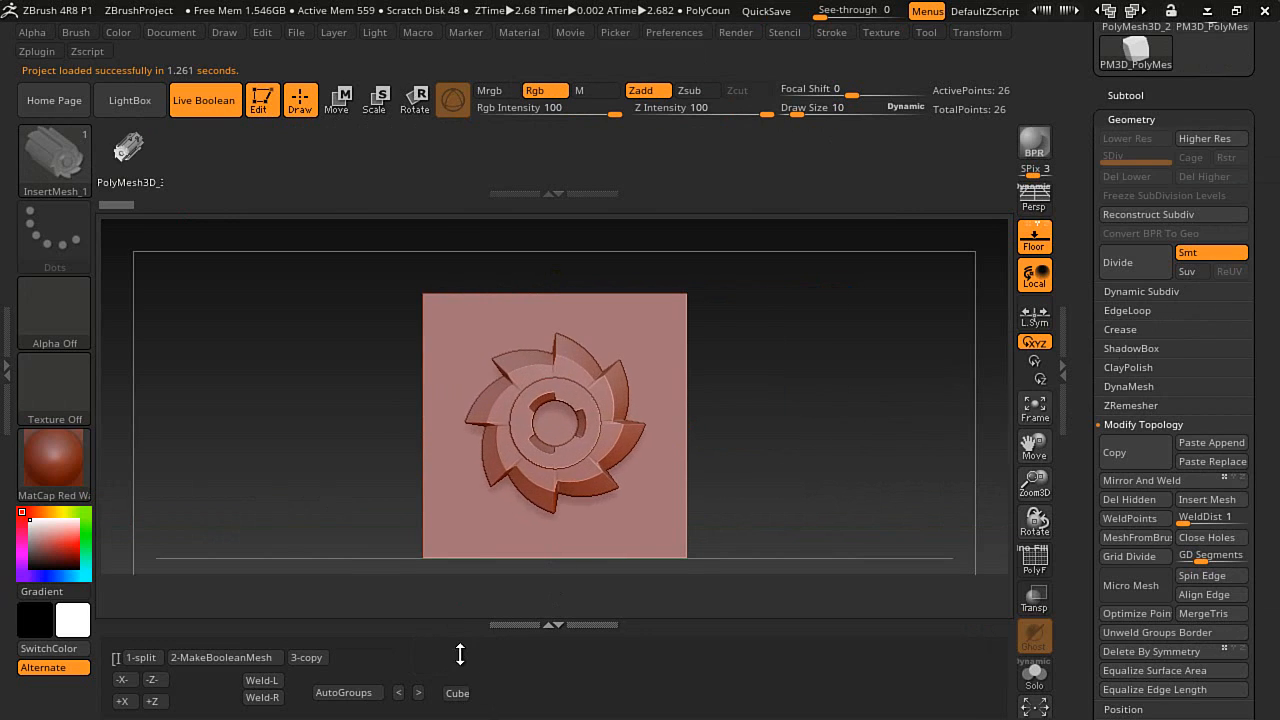
click(143, 658)
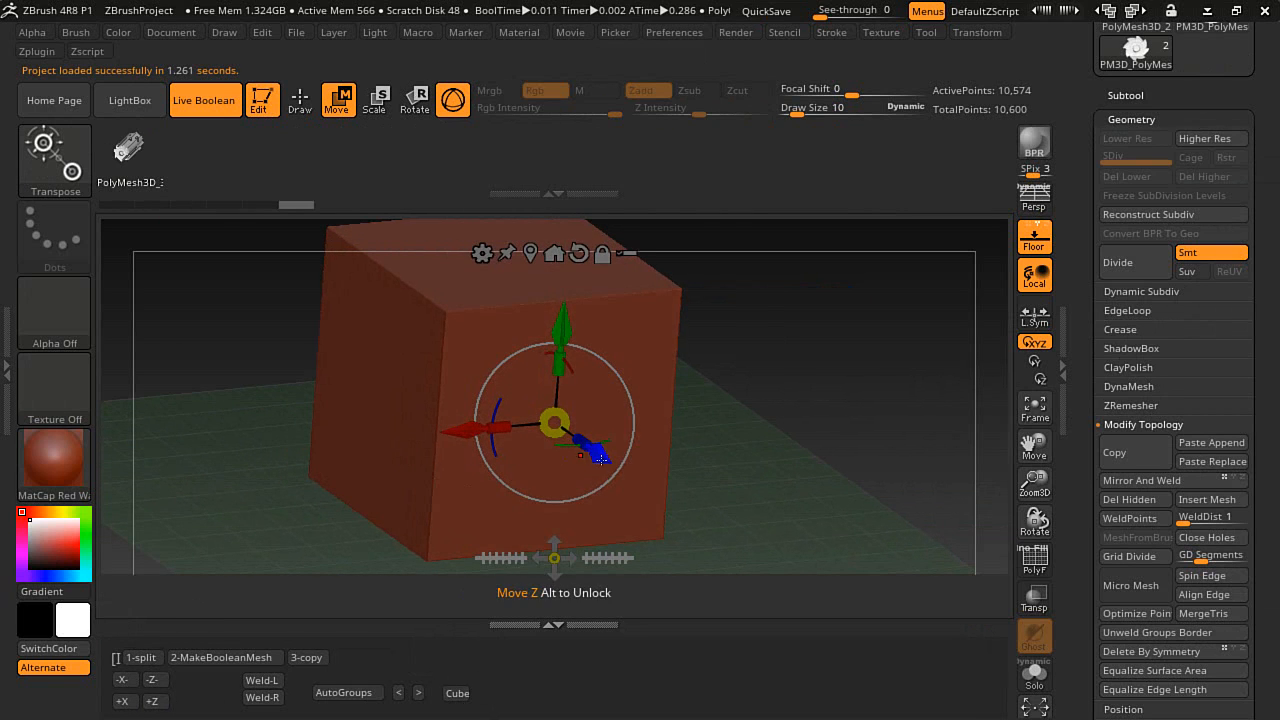
- Move the subtractive gear outward along Z so it cuts a gear-shaped recess into the cube's front face
drag(592, 444, 692, 518)
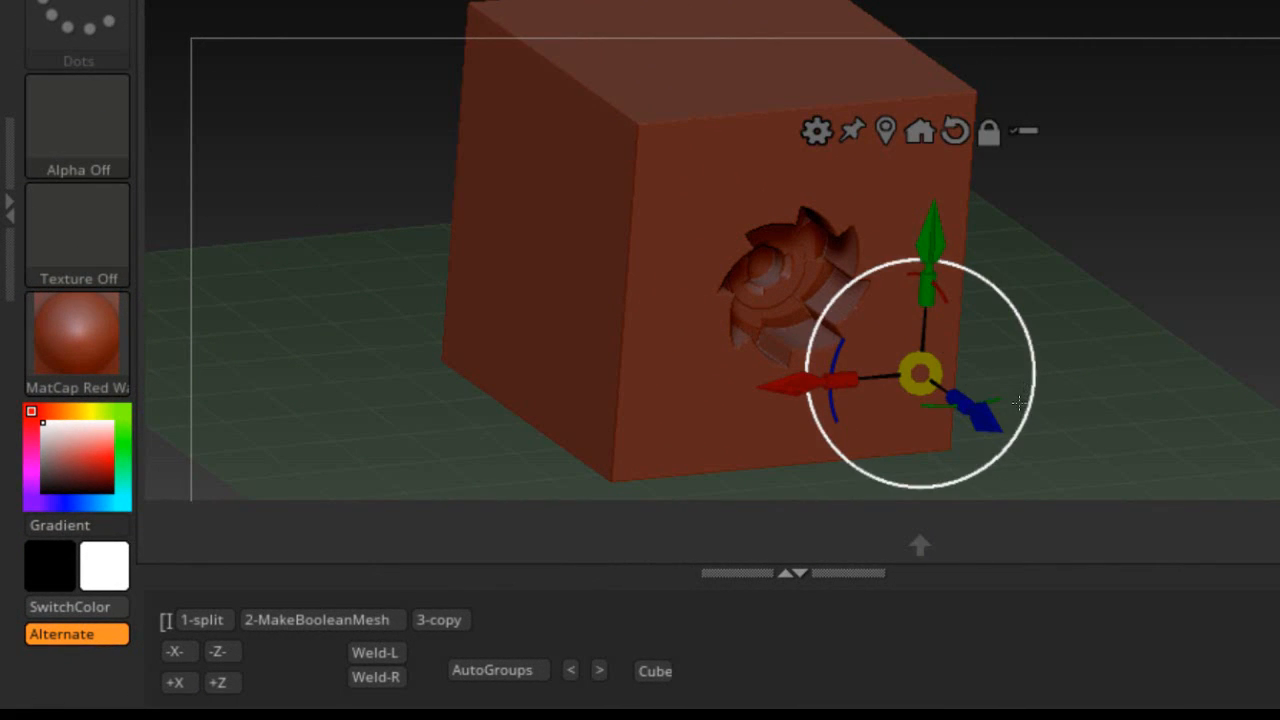
drag(1016, 426, 980, 426)
ctrl+right_drag(1124, 316, 954, 203)
click(945, 177)
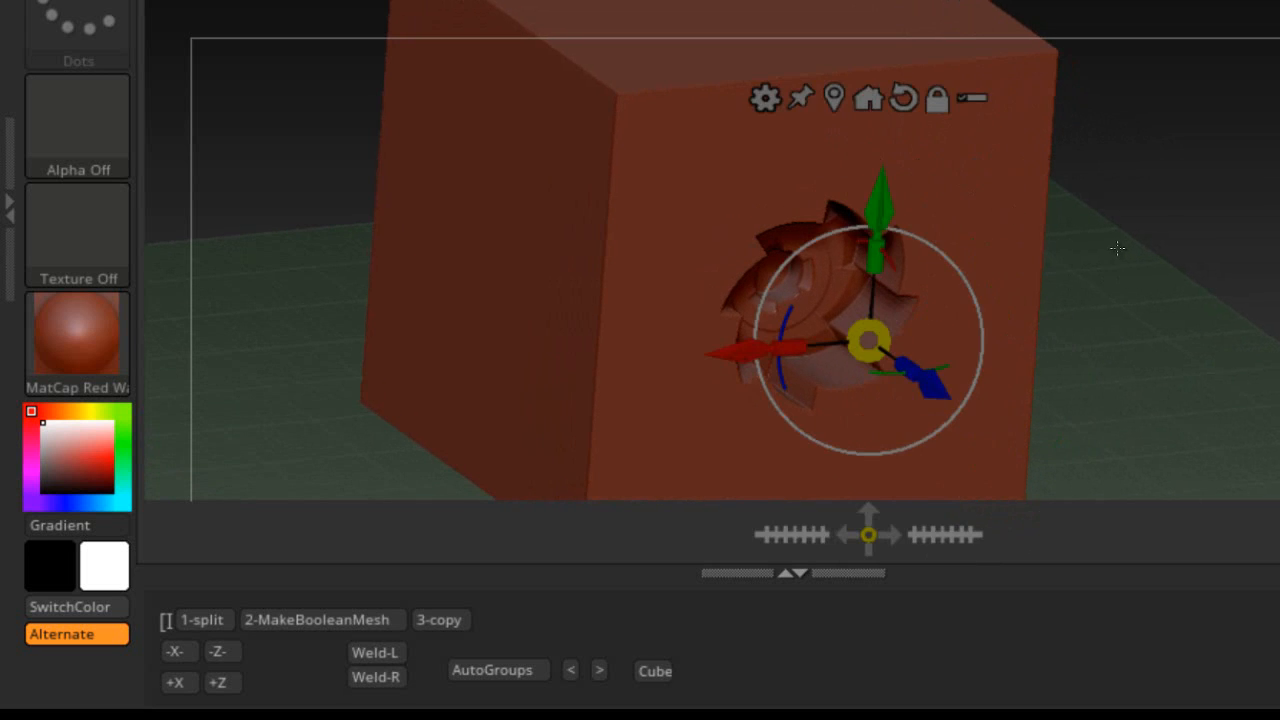
drag(1118, 248, 1146, 280)
ctrl+right_drag(1146, 280, 1114, 214)
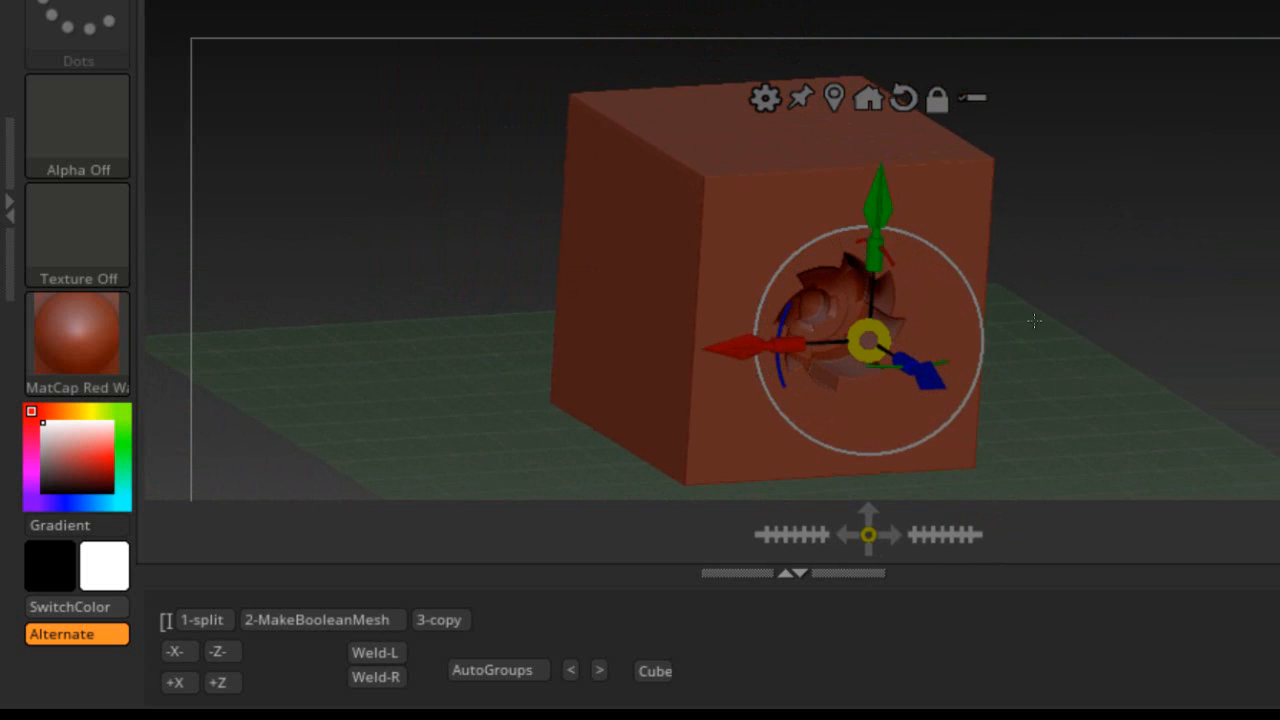
drag(937, 382, 949, 396)
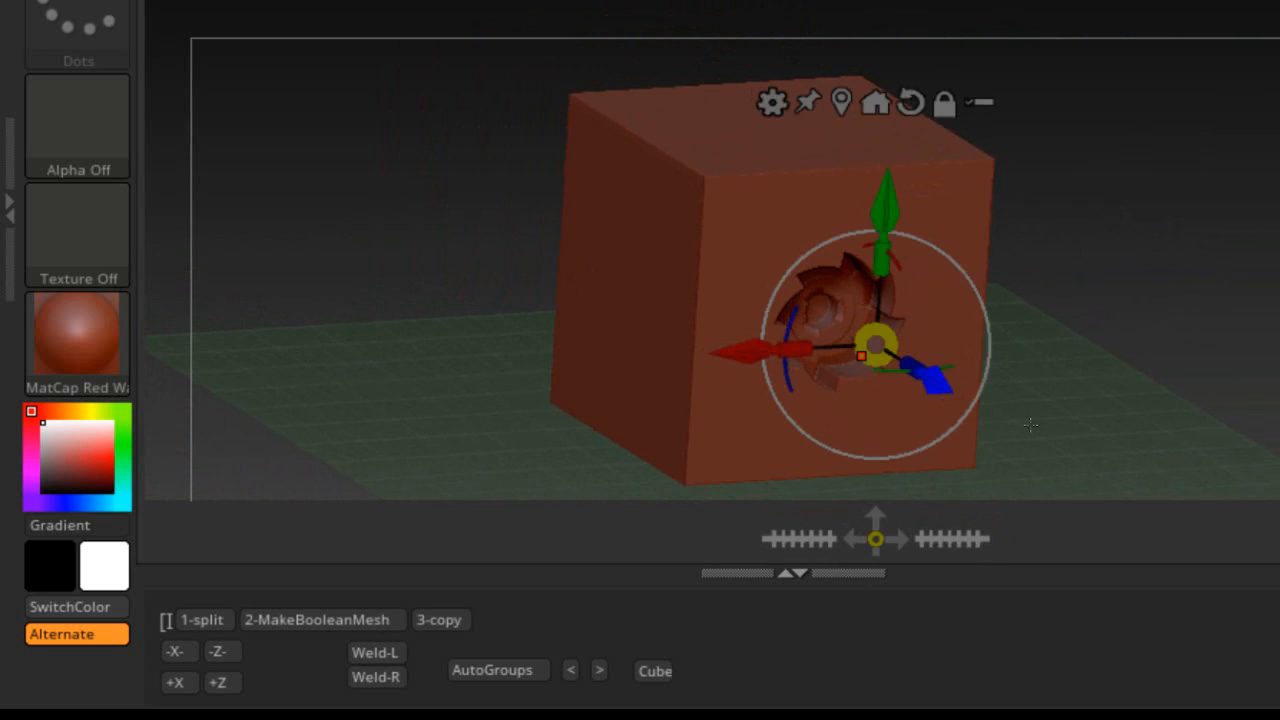
- Move the gear along Z through the cube's back side and return it to a shallow cut in the front face
drag(1077, 401, 1194, 451)
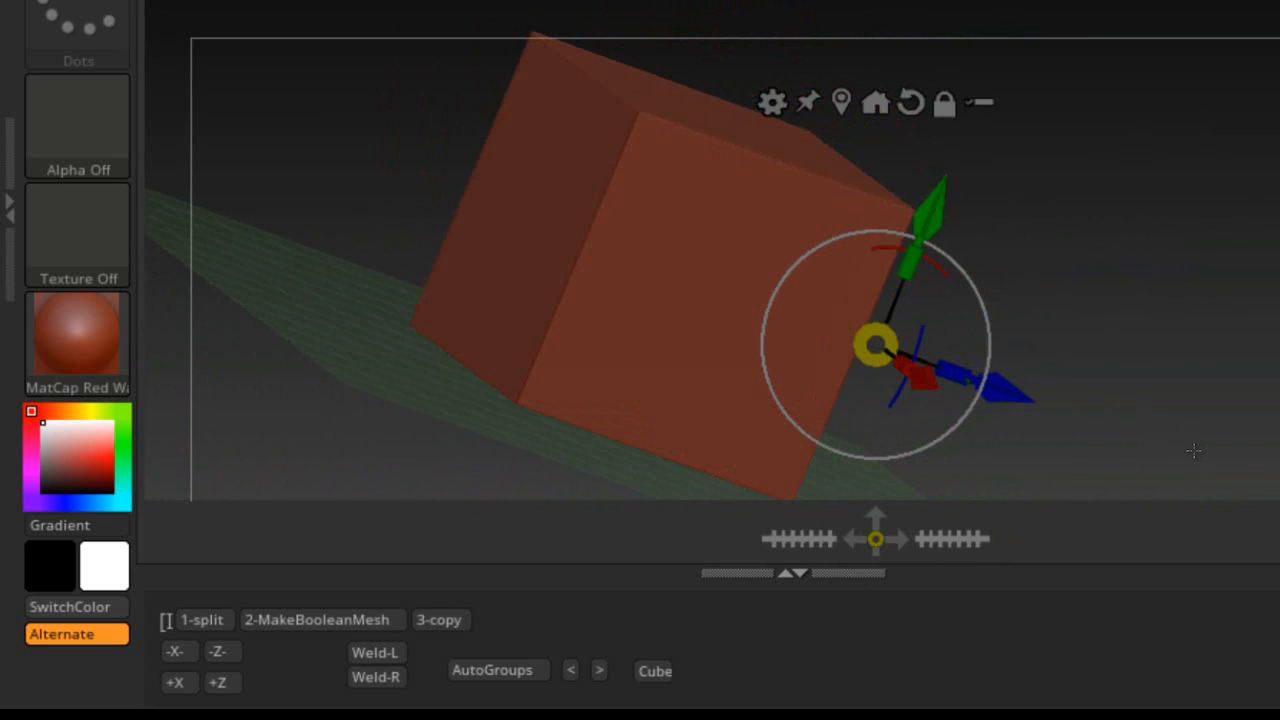
drag(1008, 391, 562, 243)
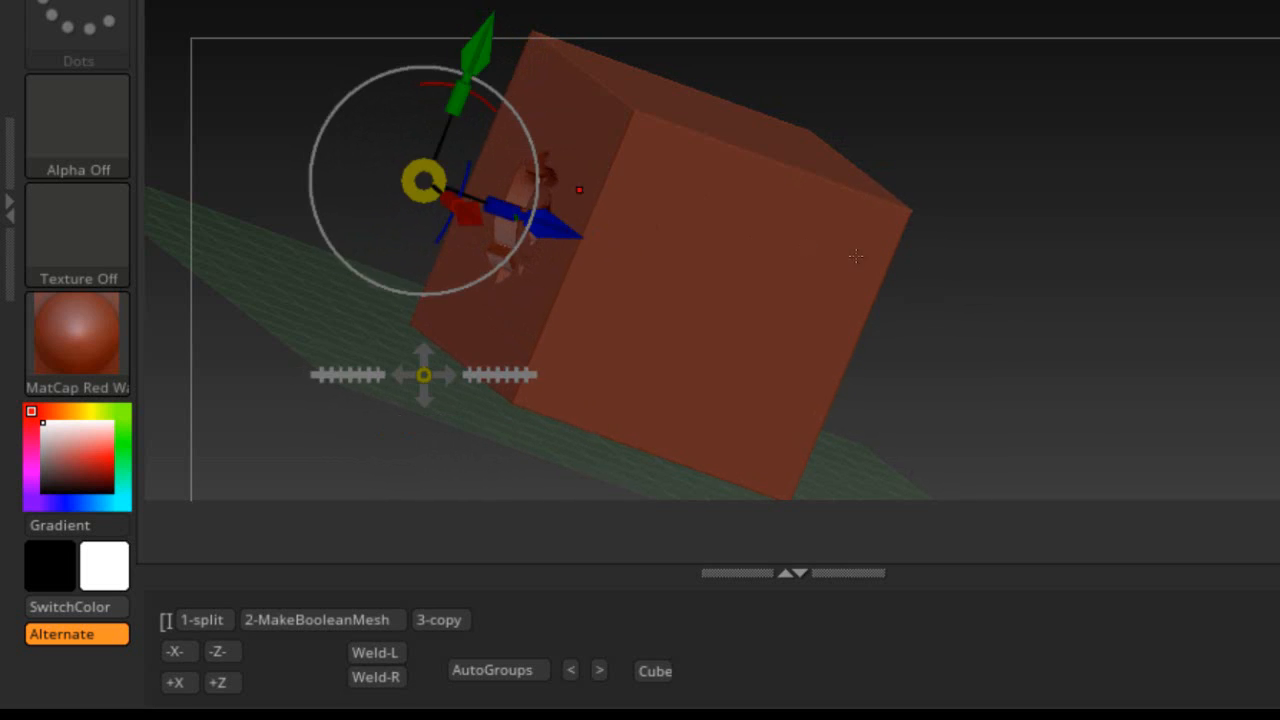
drag(965, 298, 794, 217)
drag(552, 232, 911, 400)
drag(829, 354, 992, 399)
drag(887, 357, 885, 341)
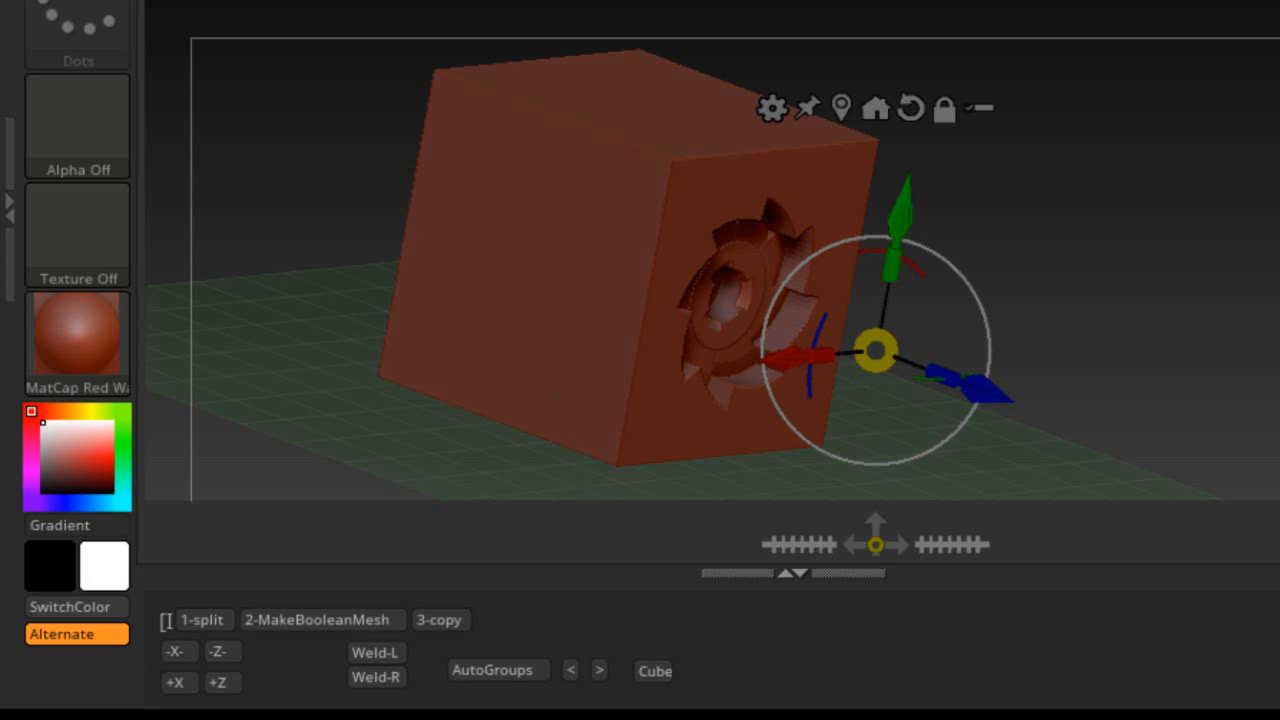
- Bake the gear cut with the 2-MakeBooleanMesh macro and inspect the resulting cube topology with polyframe shown
key(q)
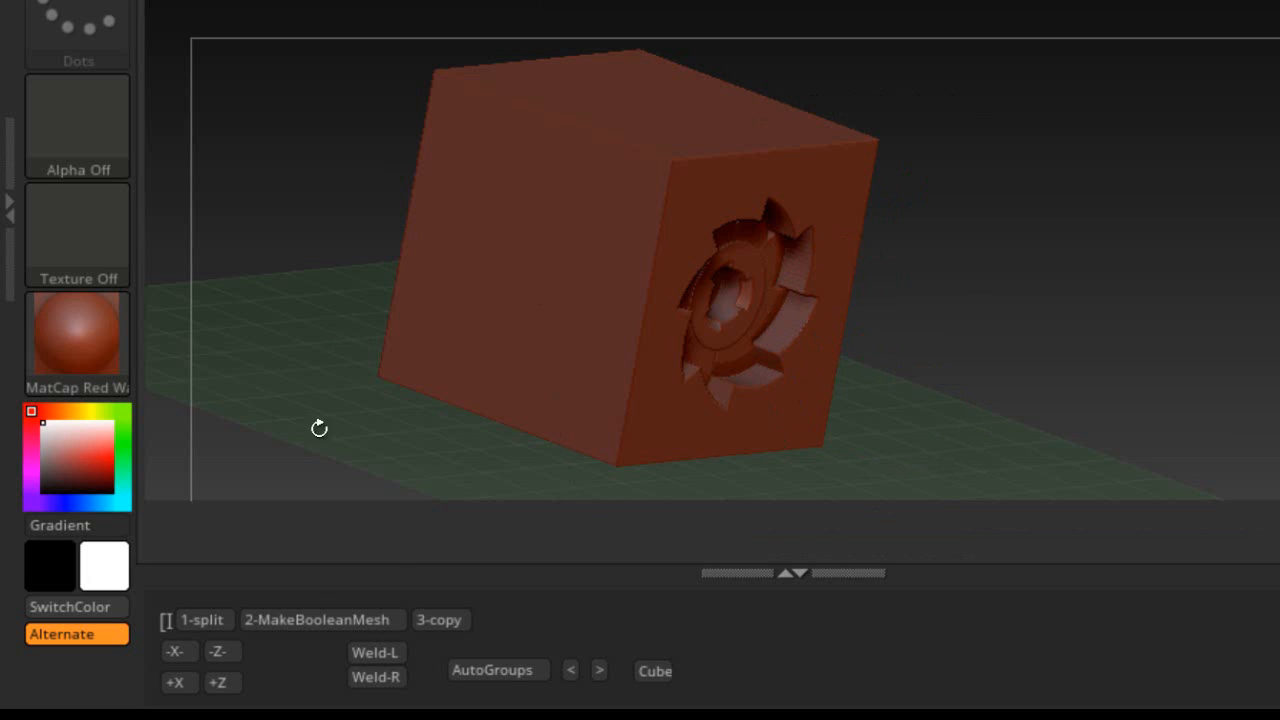
click(307, 612)
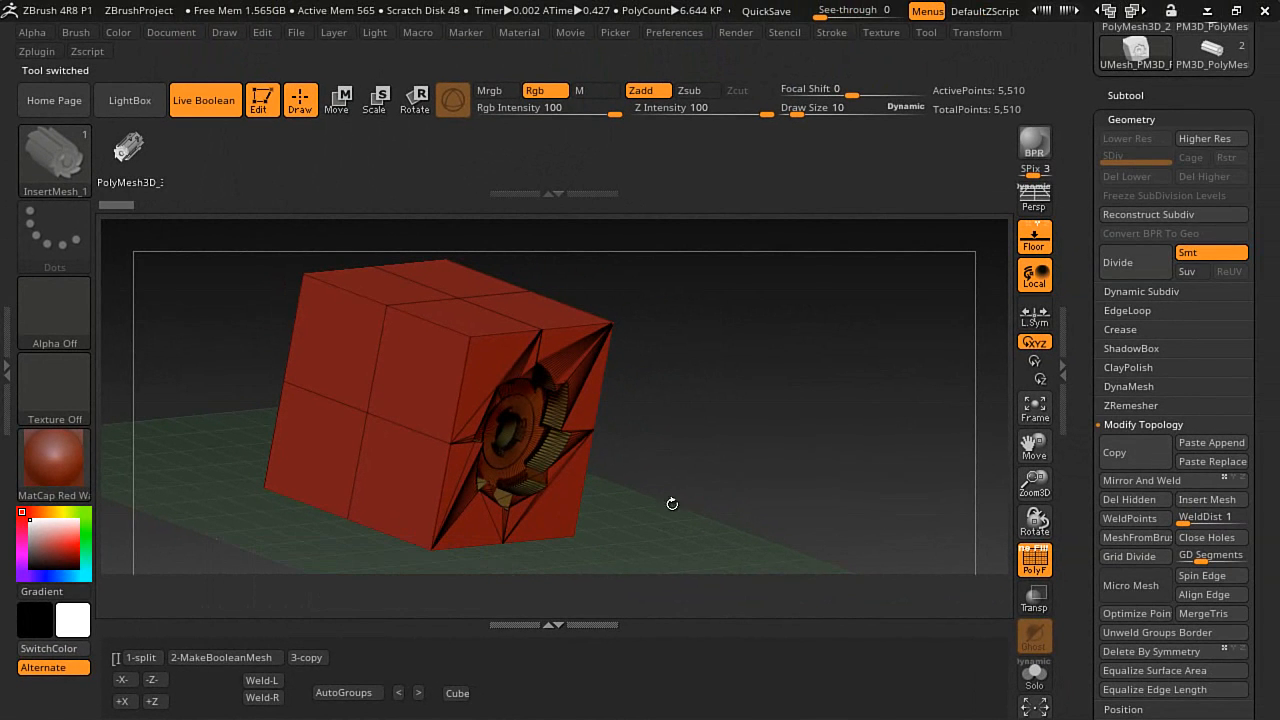
shift+drag(676, 484, 715, 461)
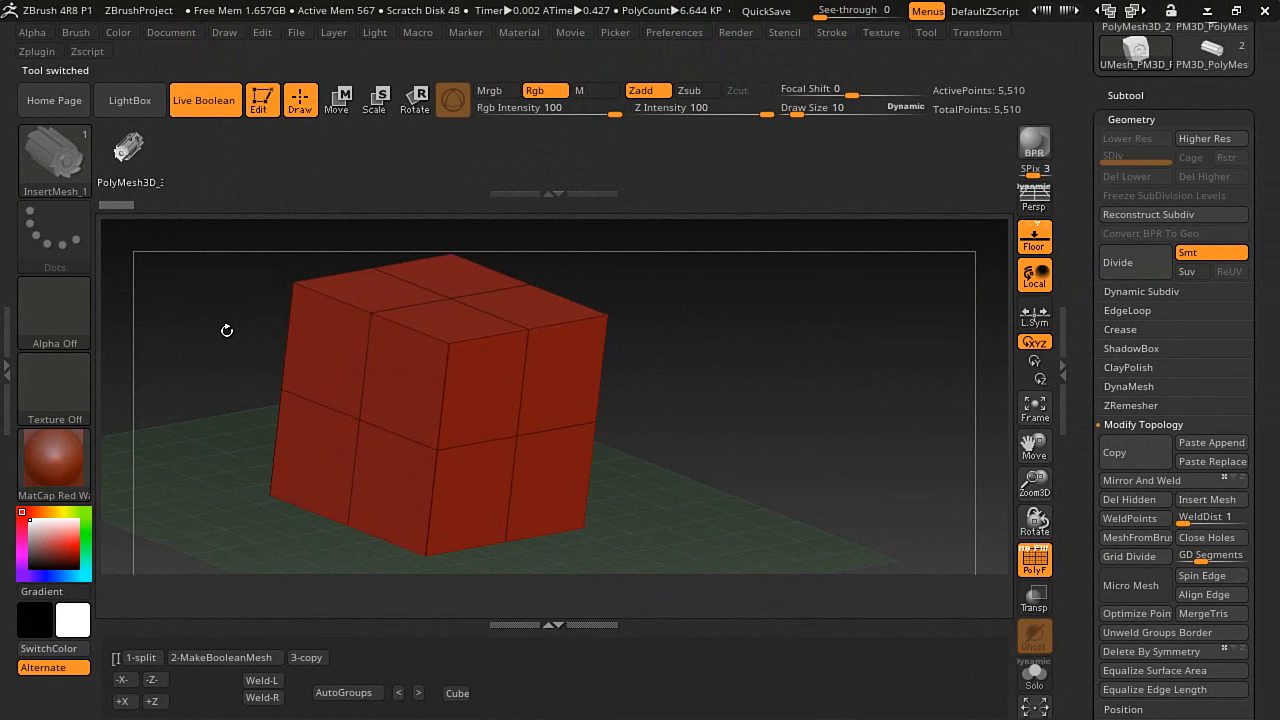
drag(205, 271, 249, 337)
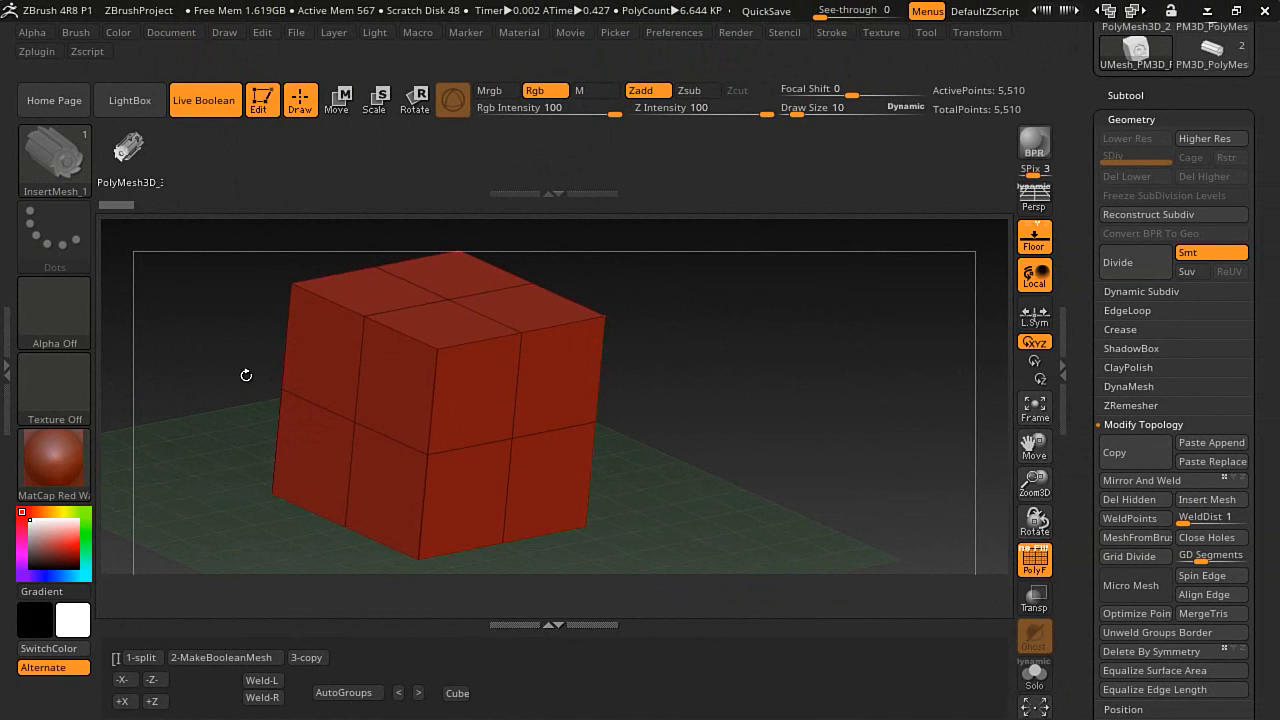
key(ctrl+shift)
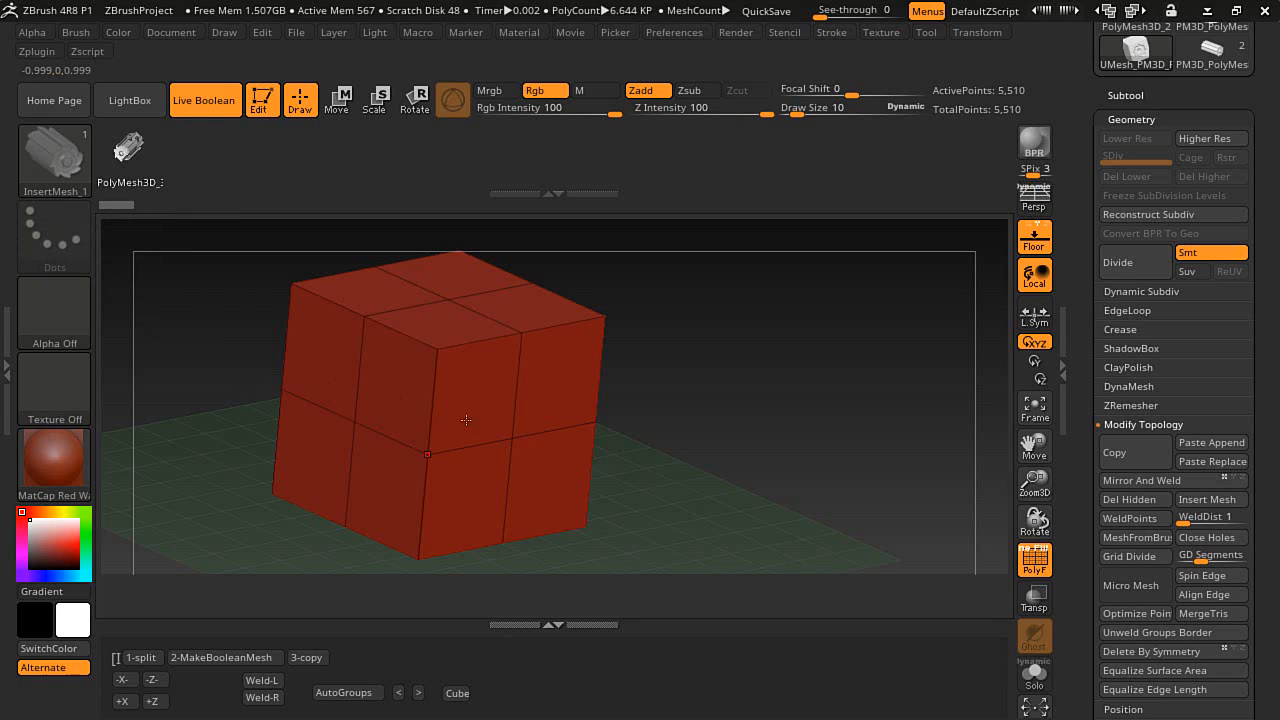
drag(846, 450, 786, 406)
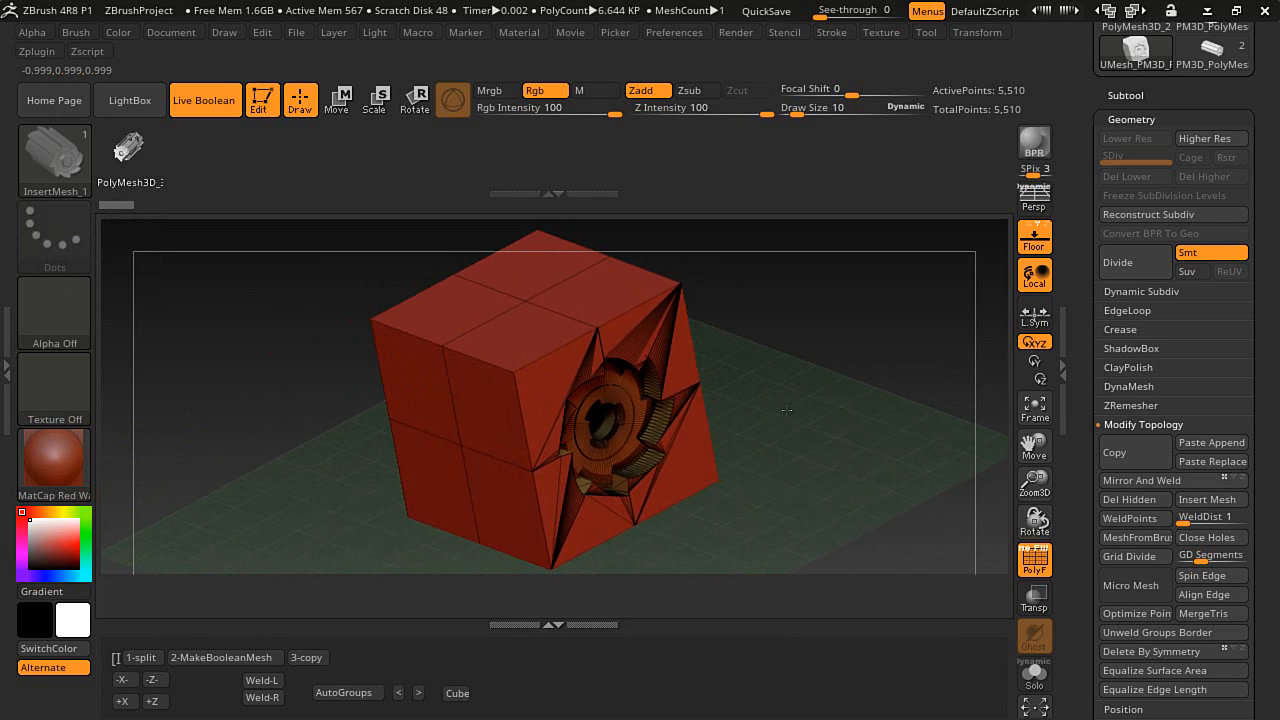
mouse_move(786, 409)
mouse_down()
mouse_move(770, 395)
mouse_move(786, 386)
mouse_up()
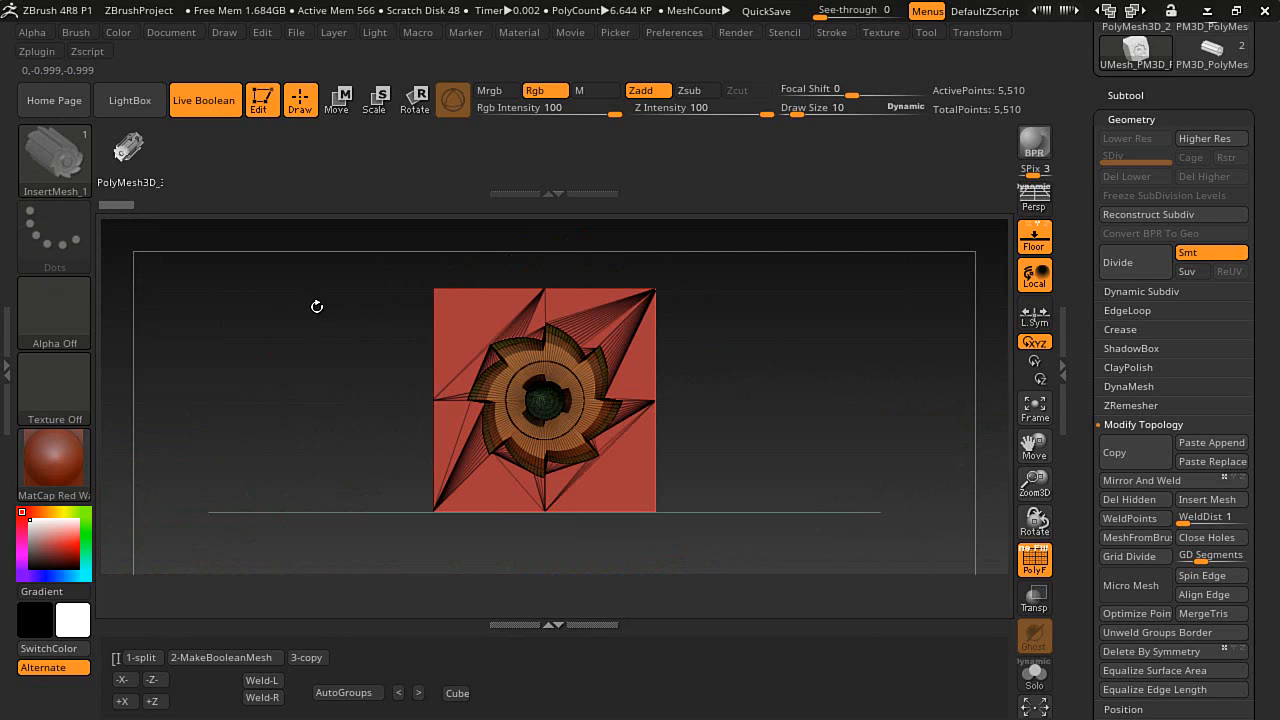
- Choose the SliceRect brush and slice the cube horizontally above the gear recess
key(ctrl+shift)
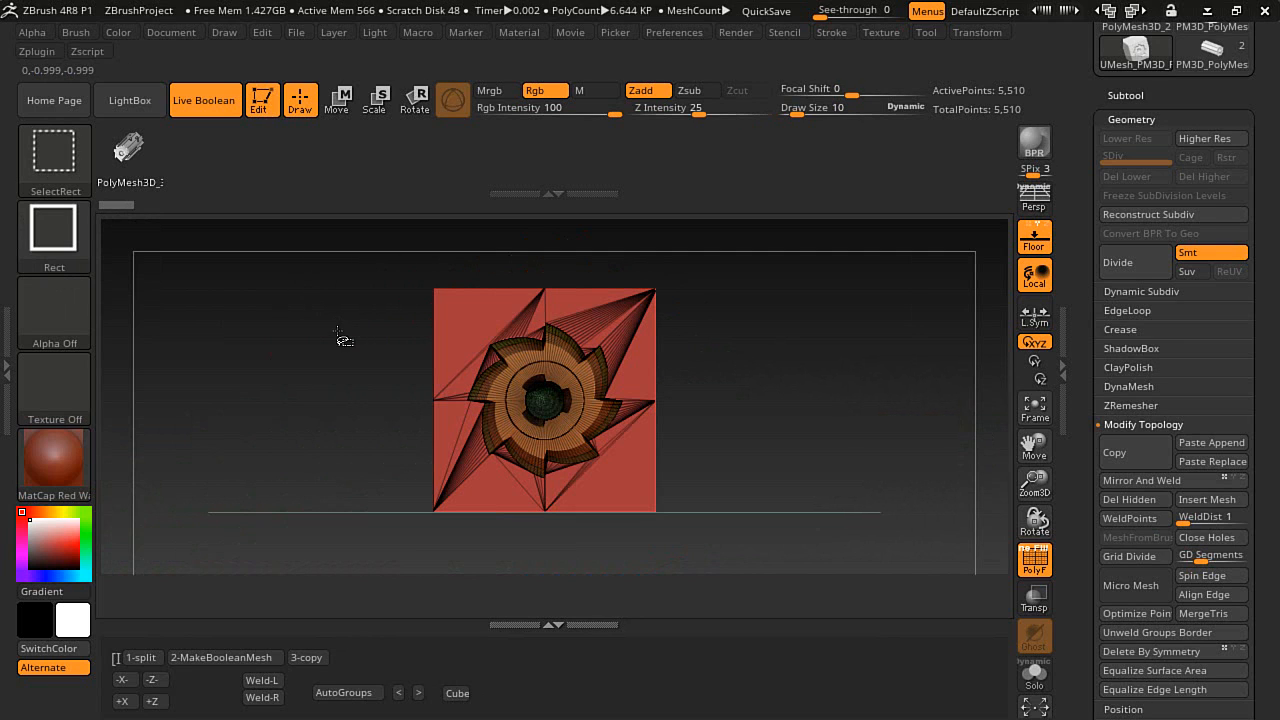
click(53, 160)
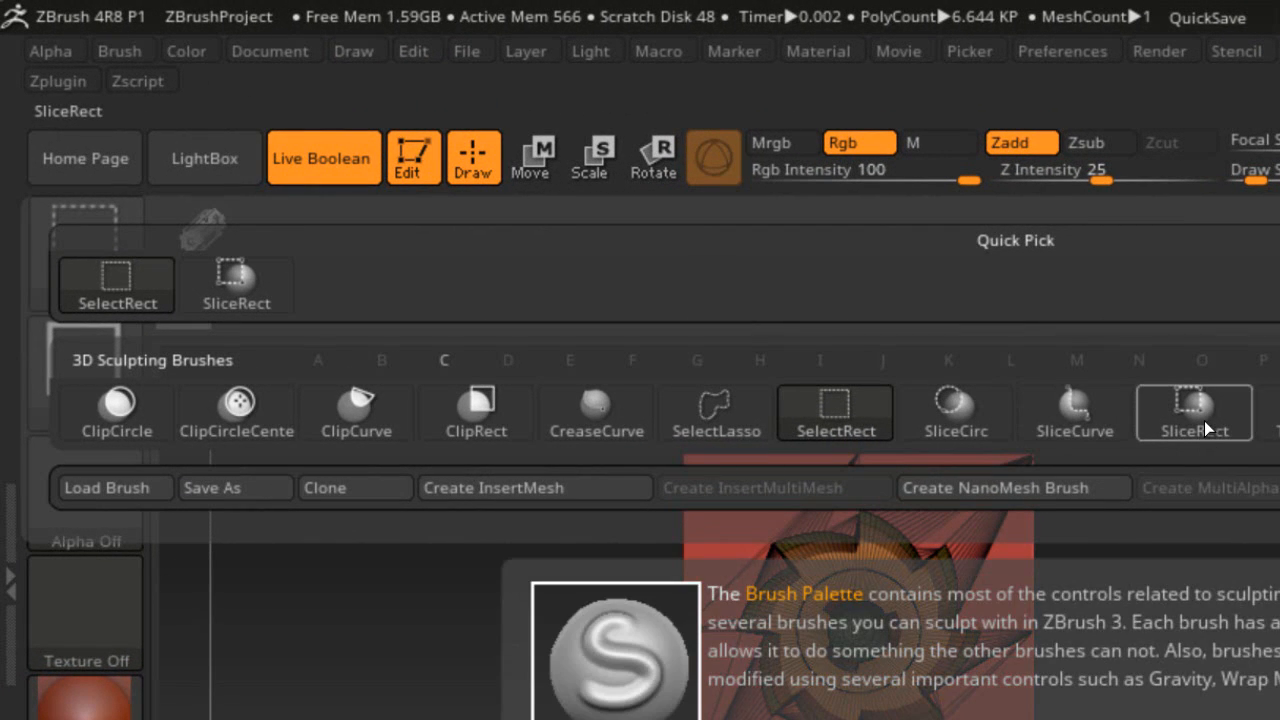
click(1204, 421)
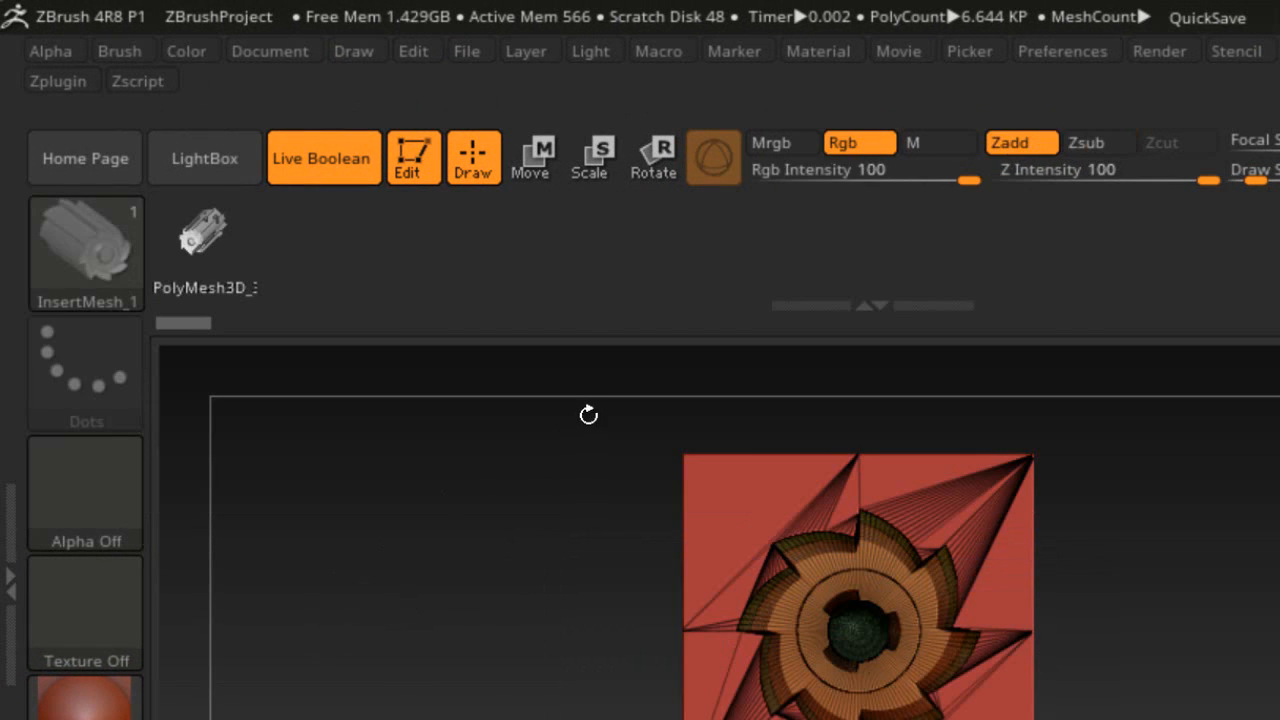
mouse_move(597, 403)
ctrl+shift+mouse_down()
mouse_move(678, 440)
mouse_move(1176, 470)
mouse_move(1207, 493)
mouse_move(1258, 697)
ctrl+shift+mouse_up()
- Isolate the cube's sliced top slab, invert the visibility to show the lower part, and turn off the polyframe
key(ctrl+shift)
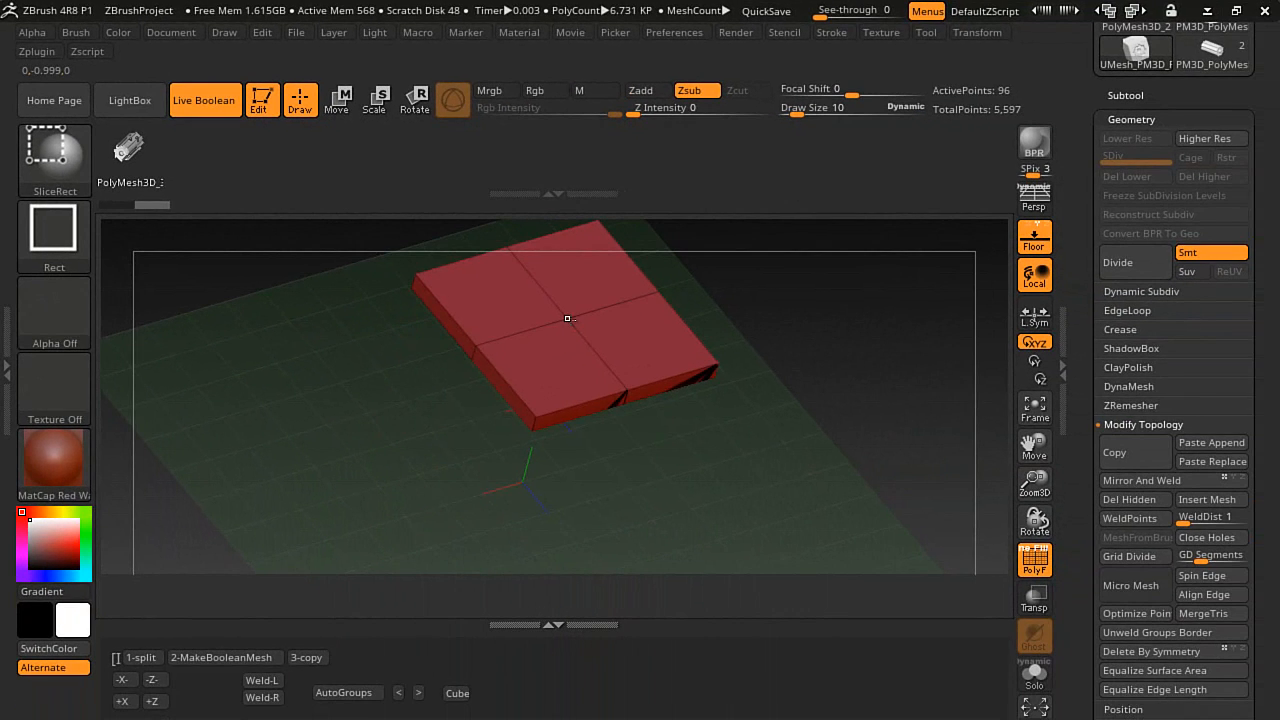
drag(571, 309, 576, 330)
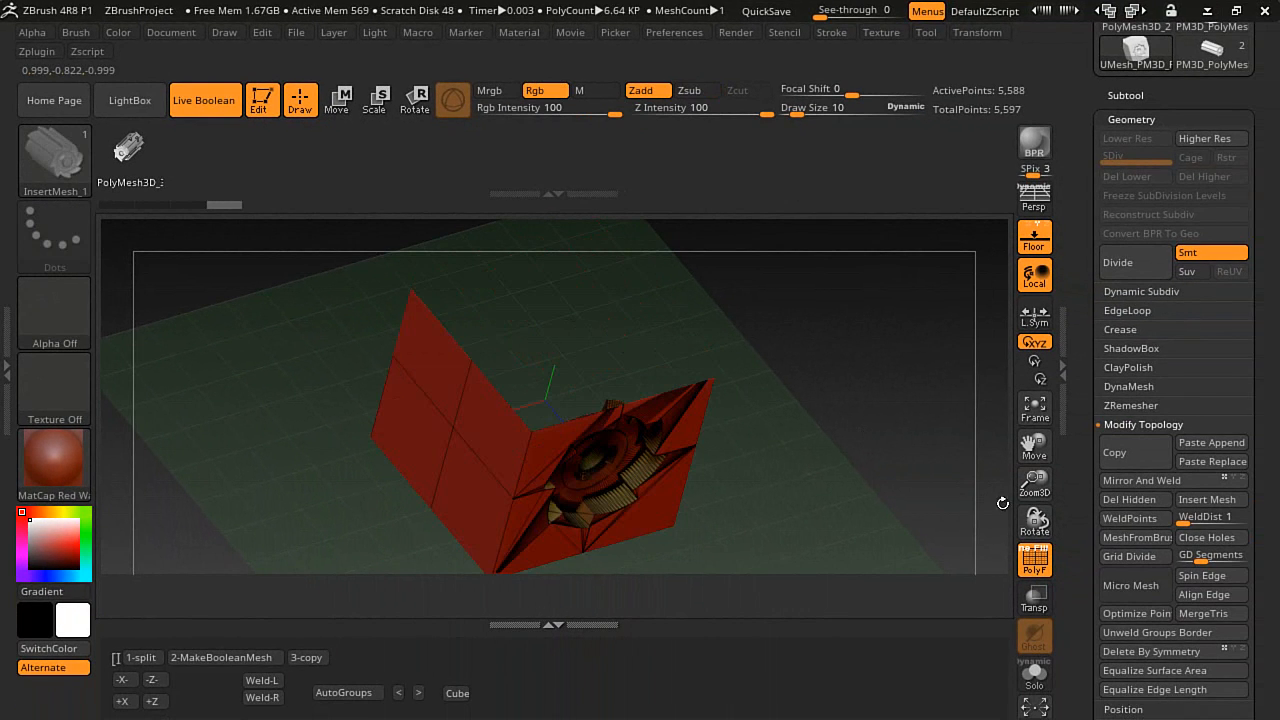
click(1040, 562)
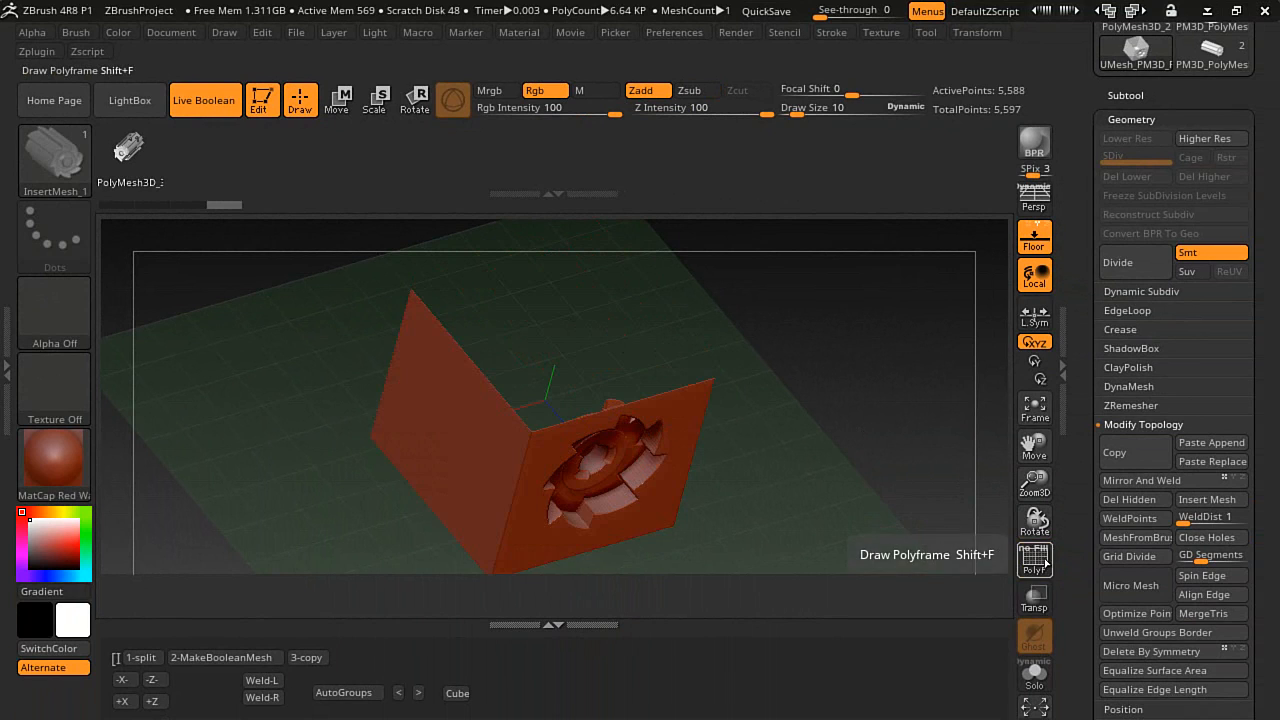
- Turn on Double Sided display for the mesh and view the gear cut from inside the opened cube
drag(1087, 545, 1065, 346)
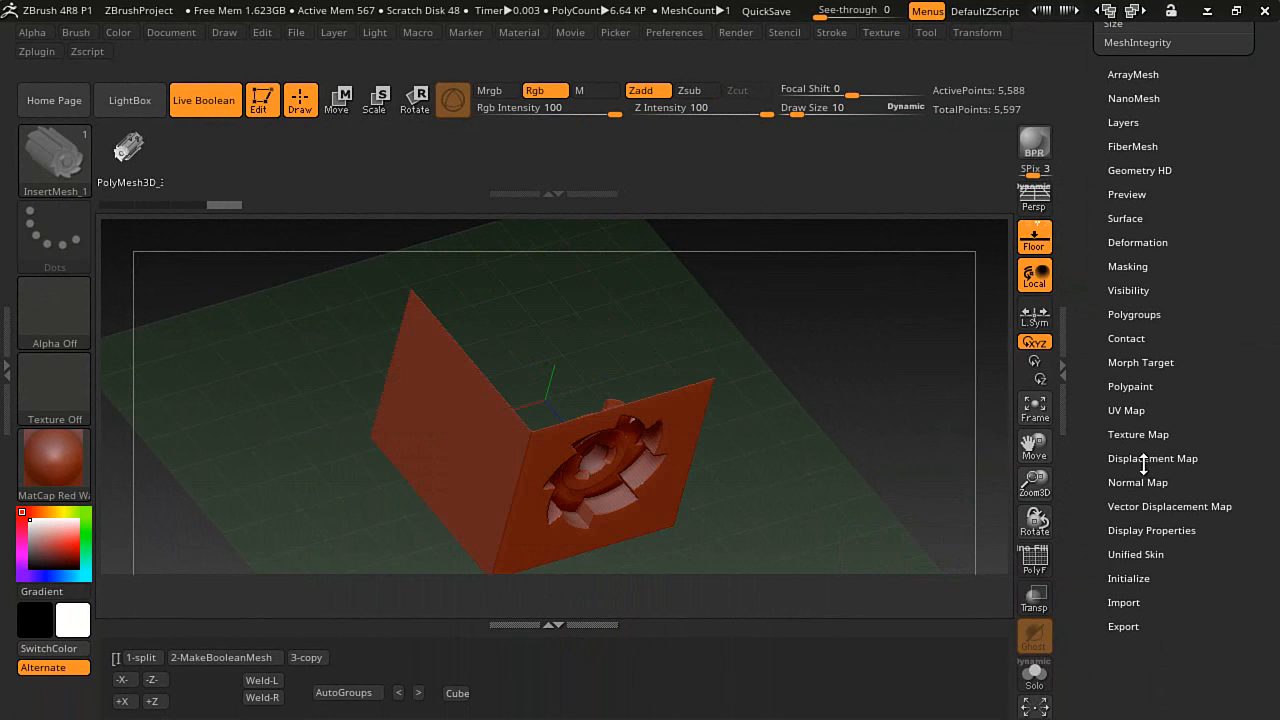
click(1157, 530)
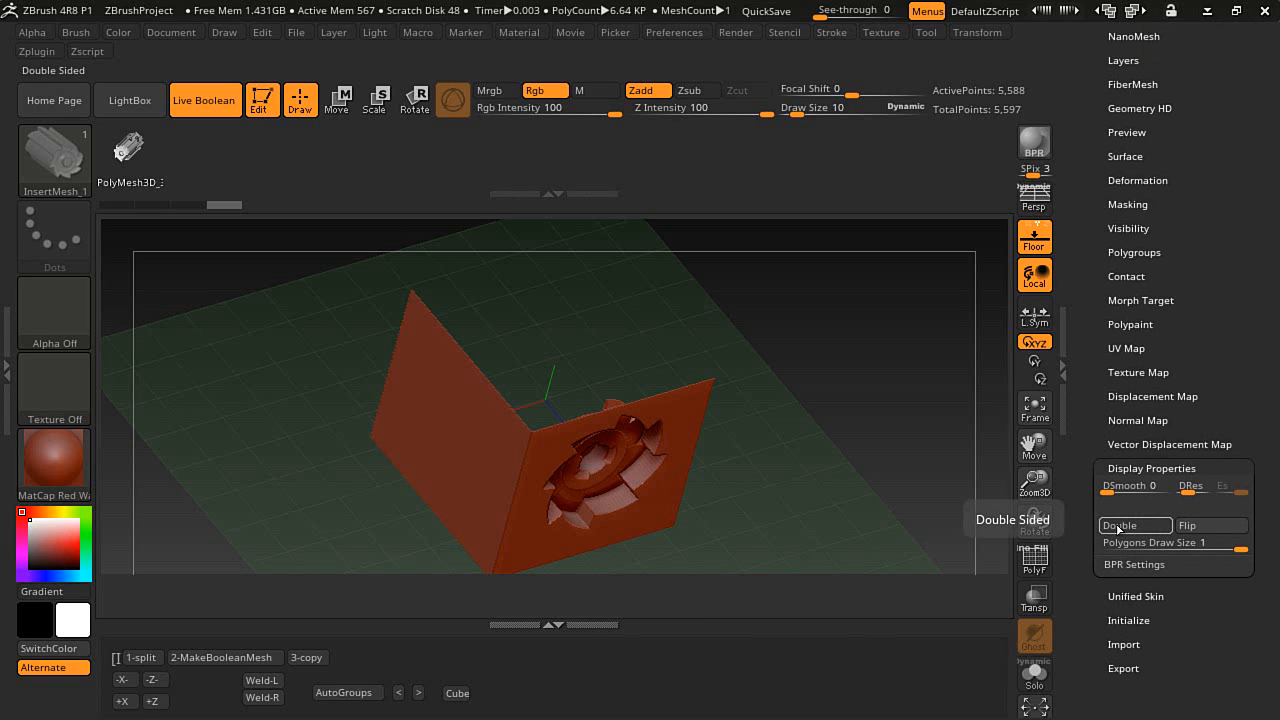
click(1122, 525)
drag(759, 338, 764, 487)
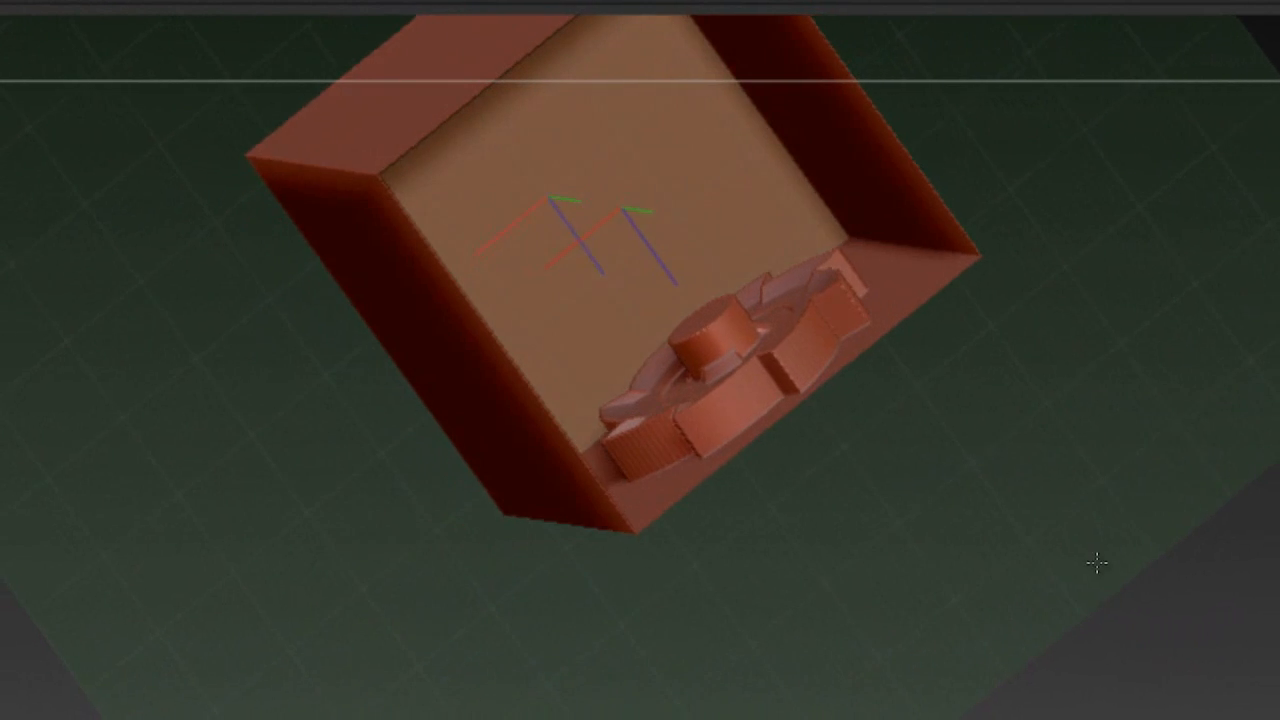
- Examine the gear recess inside the opened cube from a higher angle
drag(1097, 563, 1064, 488)
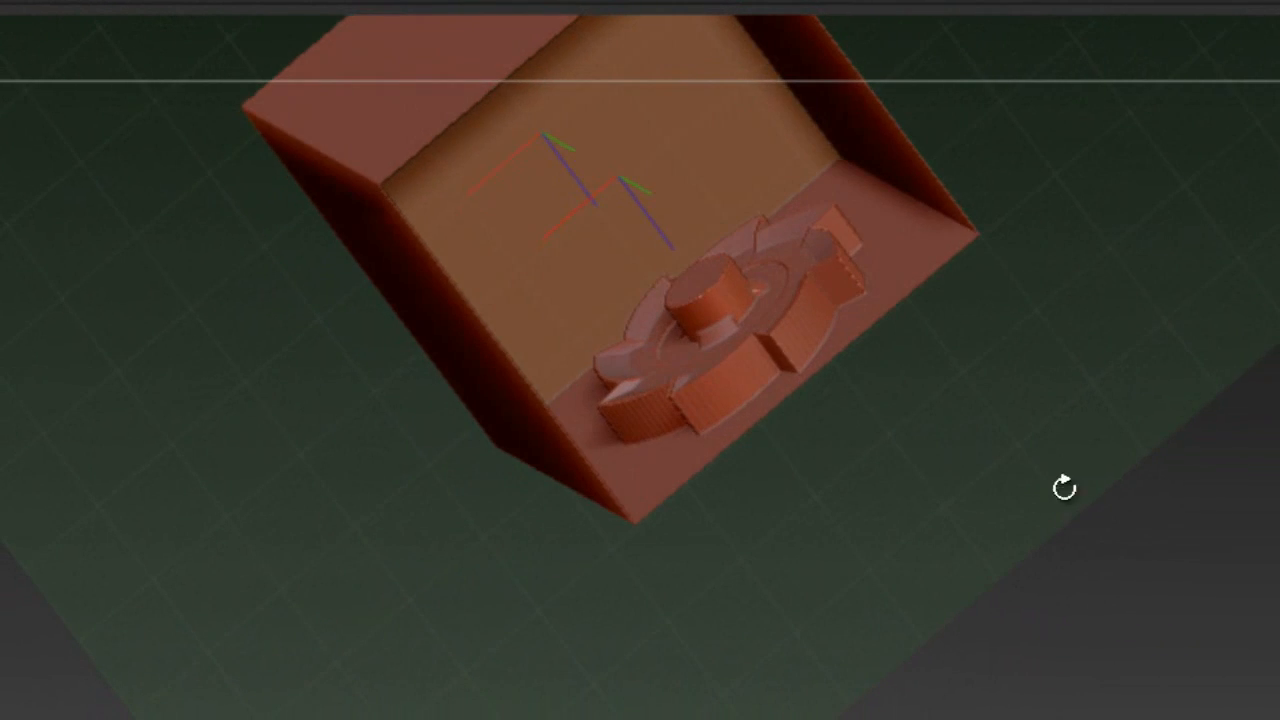
drag(1029, 413, 957, 94)
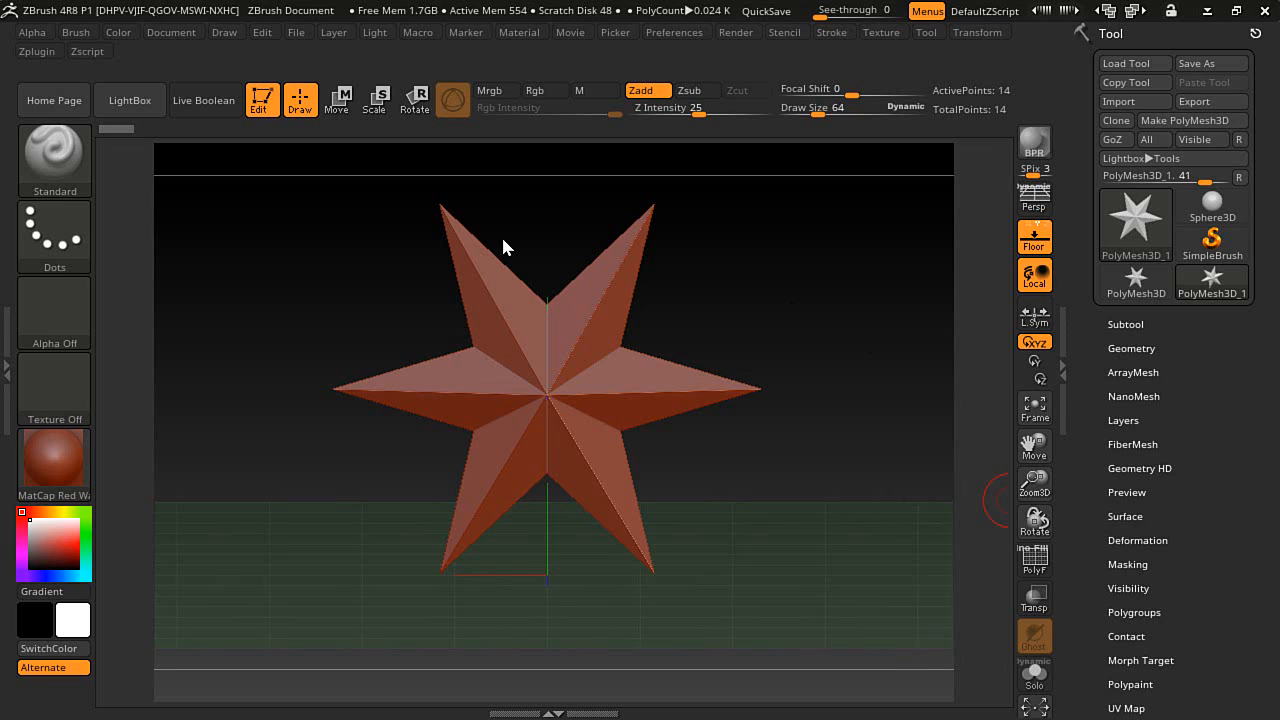
- Try to rotate the star a quarter turn about its vertical axis with the Gizmo in the top view
click(342, 104)
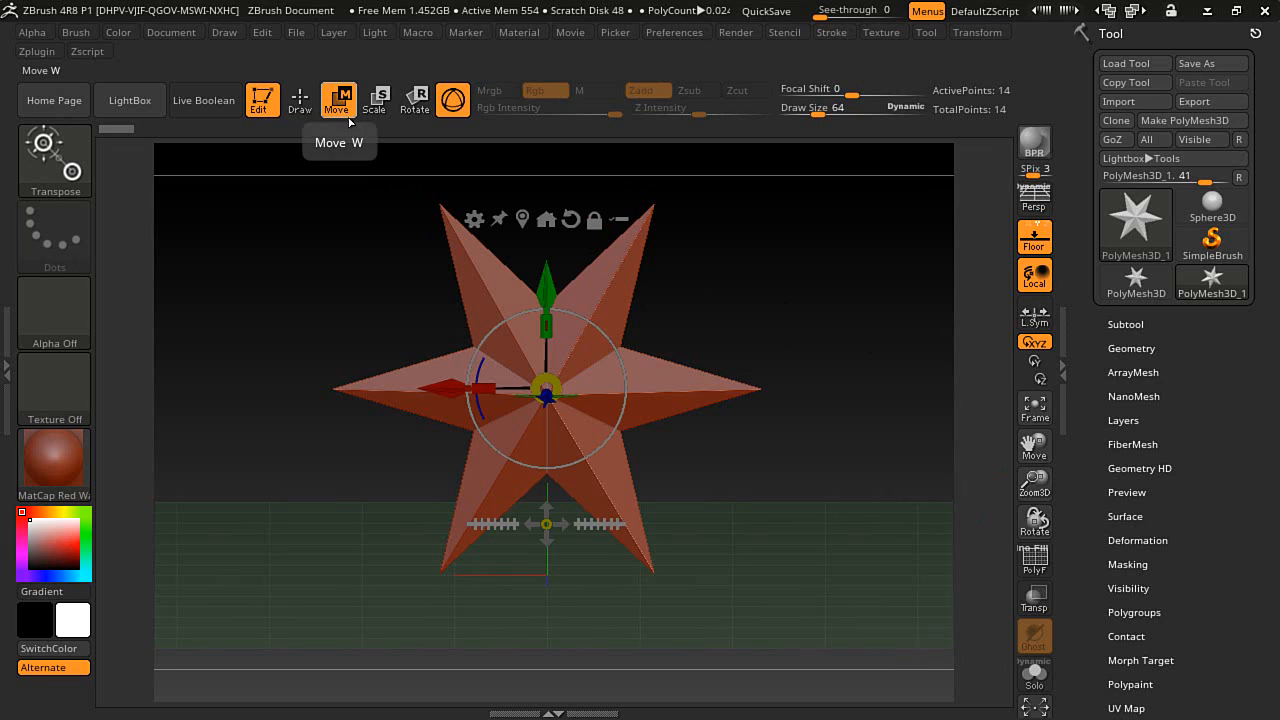
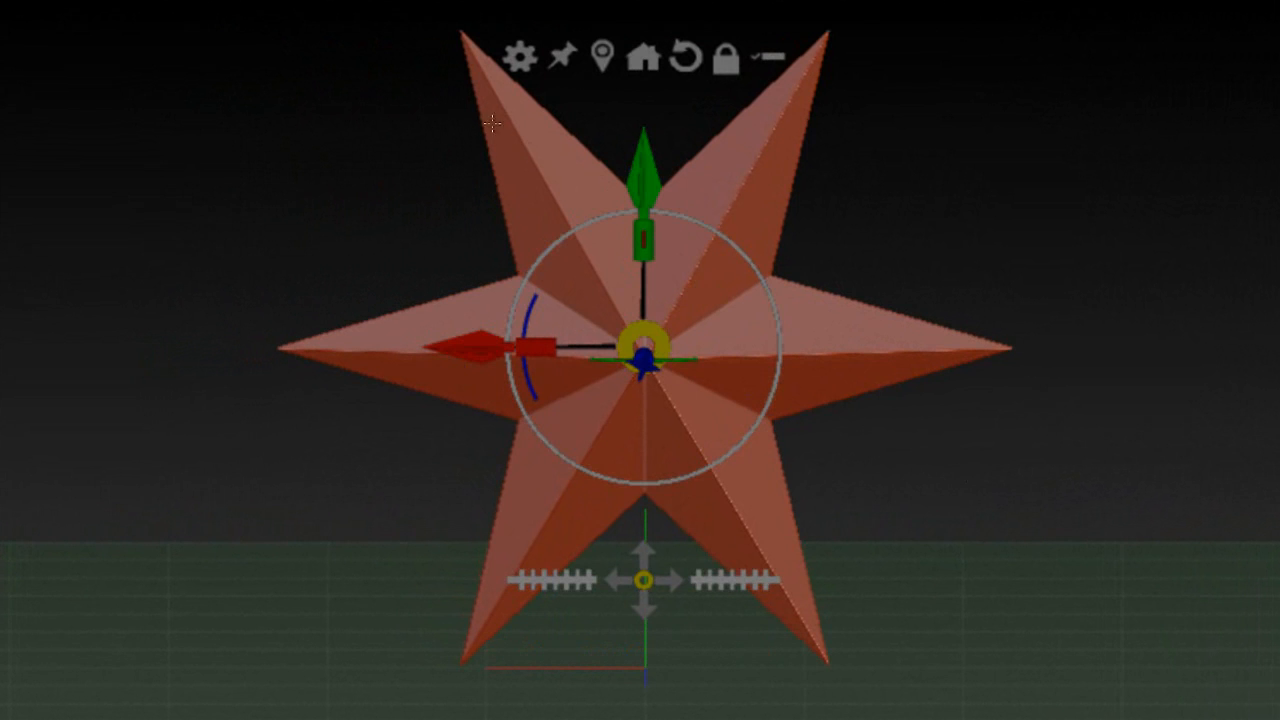
key(q)
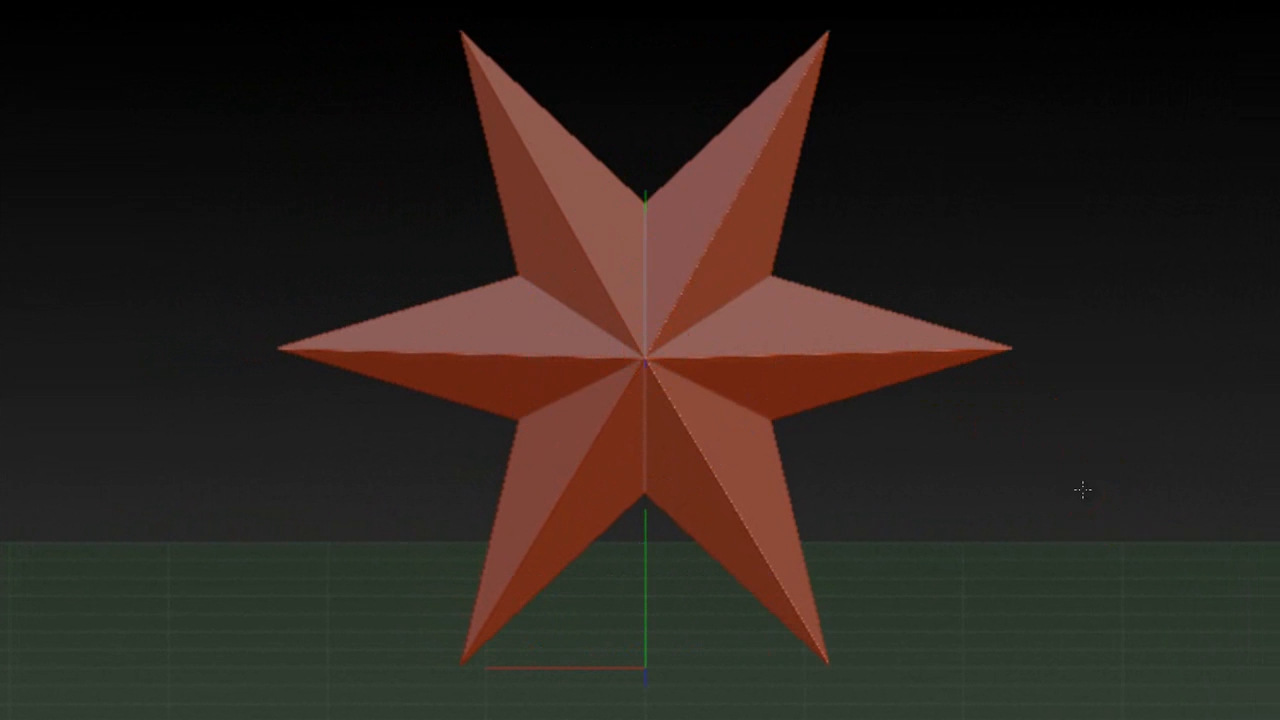
mouse_move(1083, 489)
ctrl+right_down()
mouse_move(1099, 552)
mouse_move(1095, 453)
ctrl+right_up()
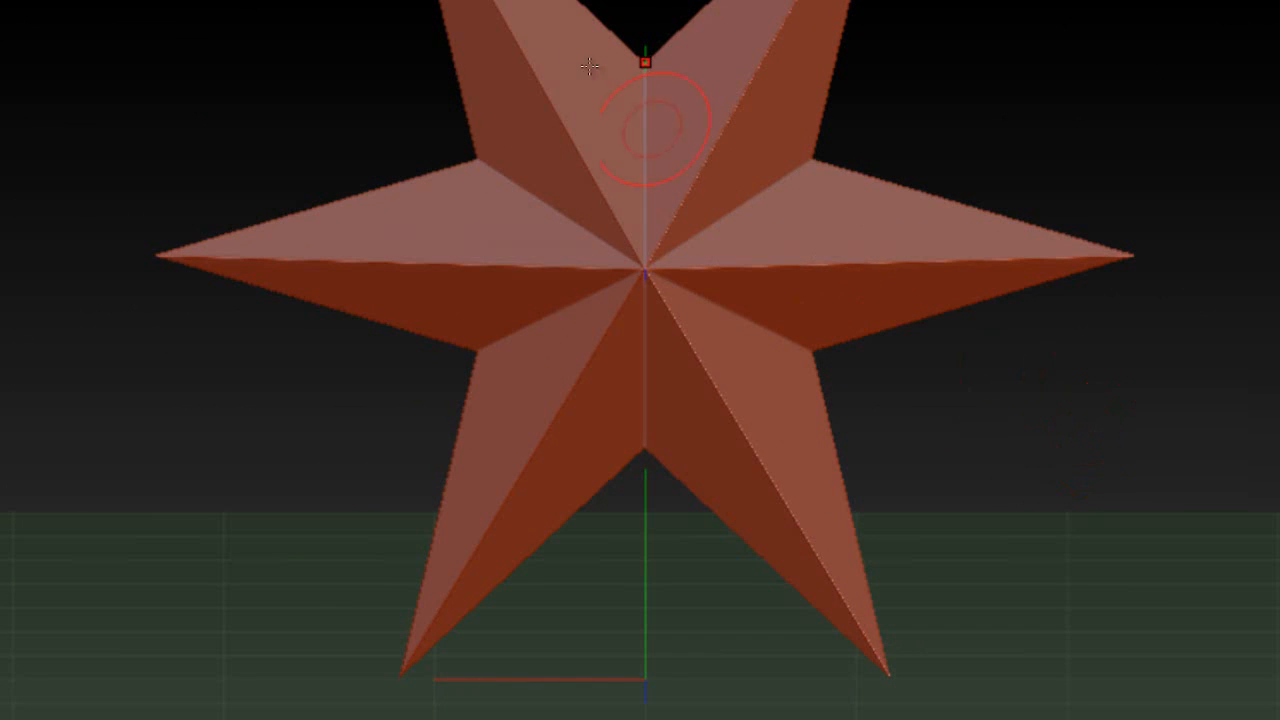
click(295, 28)
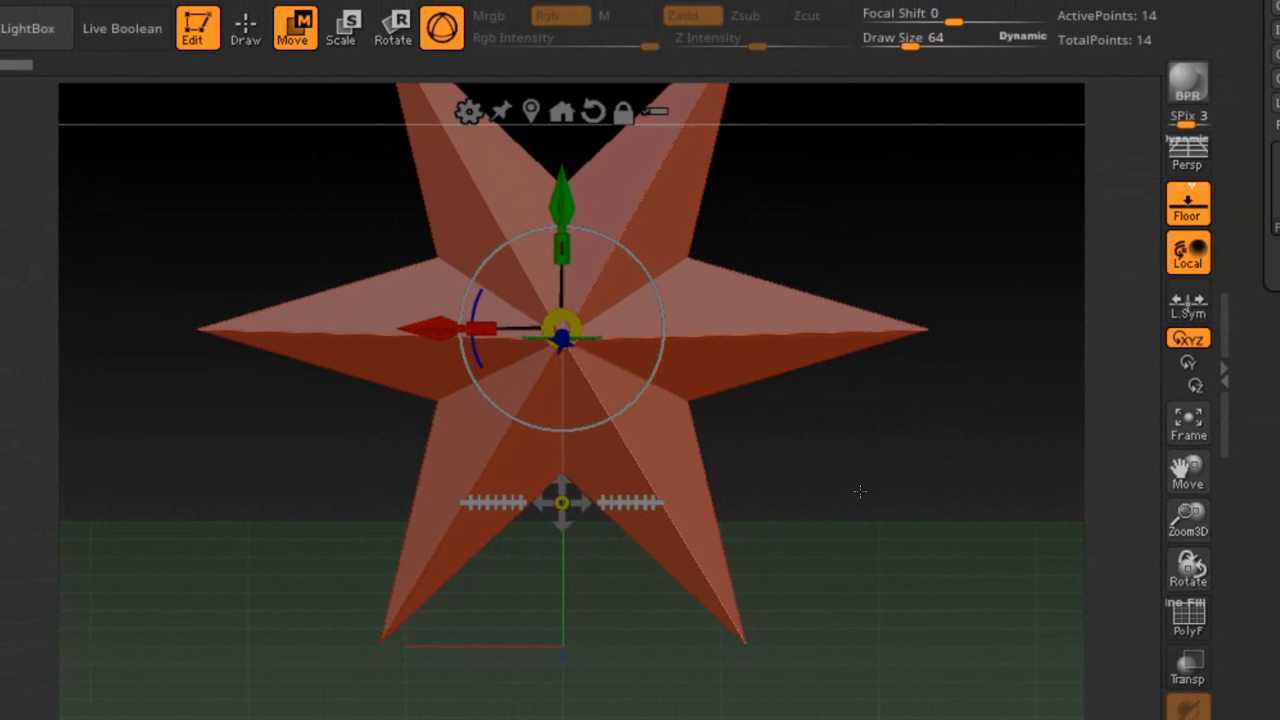
alt+drag(875, 503, 872, 549)
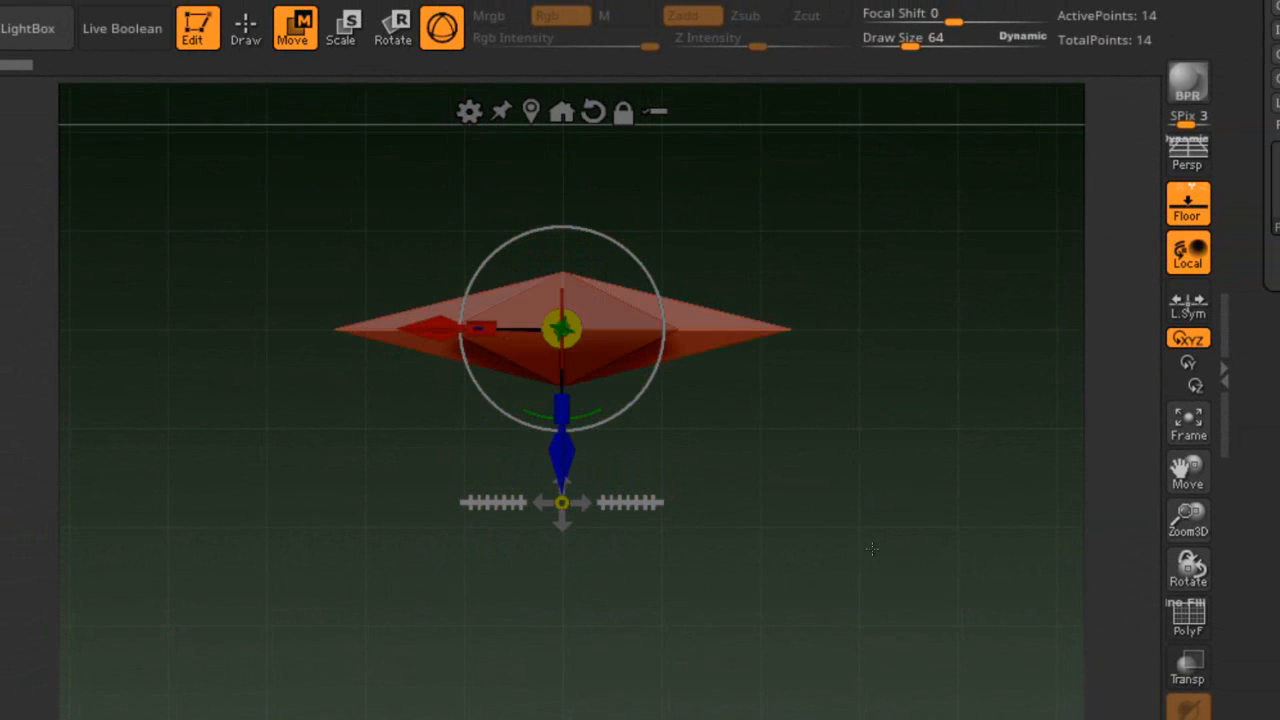
drag(561, 412, 469, 366)
drag(806, 464, 880, 338)
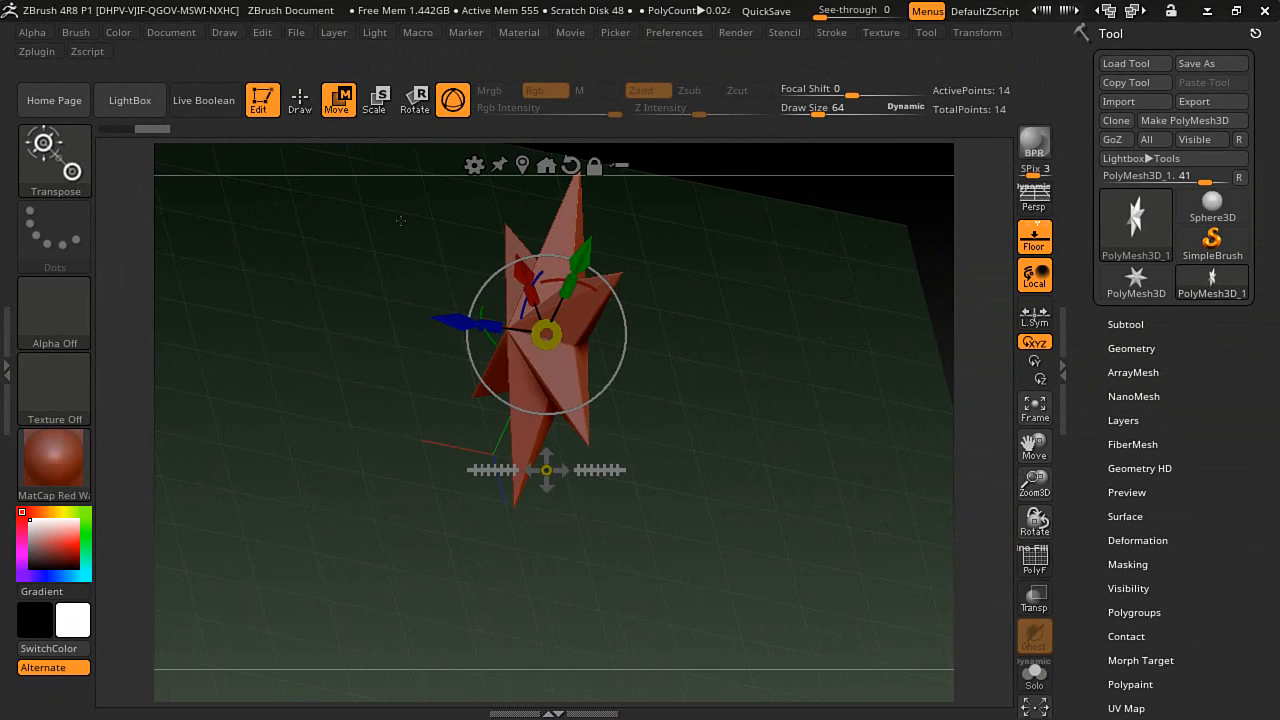
key(ctrl+z)
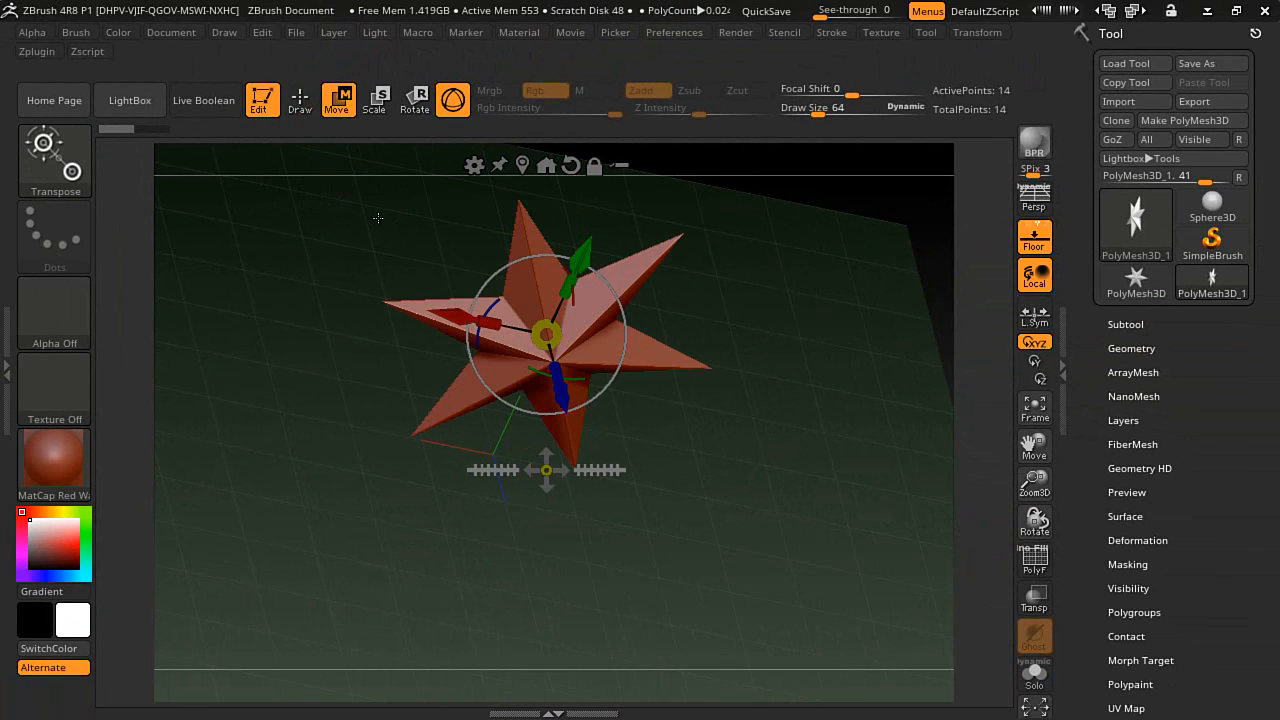
click(306, 112)
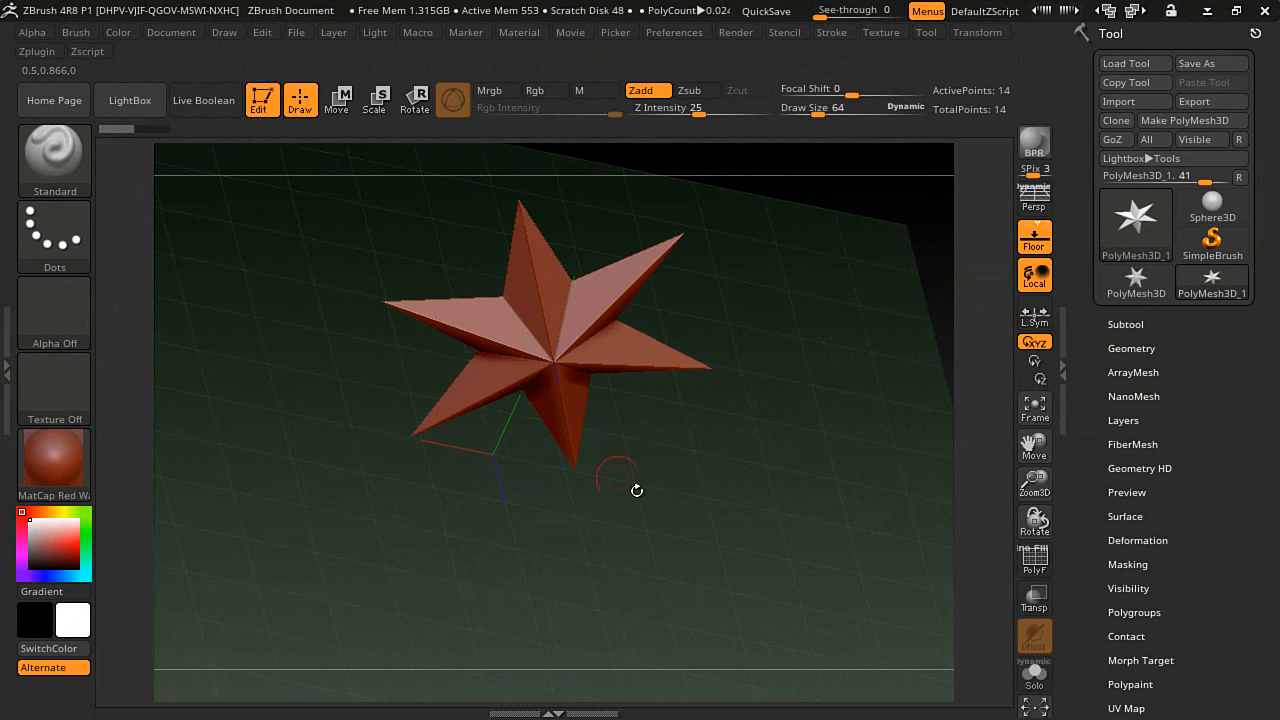
- Examine the star's orientation relative to the floor grid and axes from side and angled views
drag(705, 563, 708, 522)
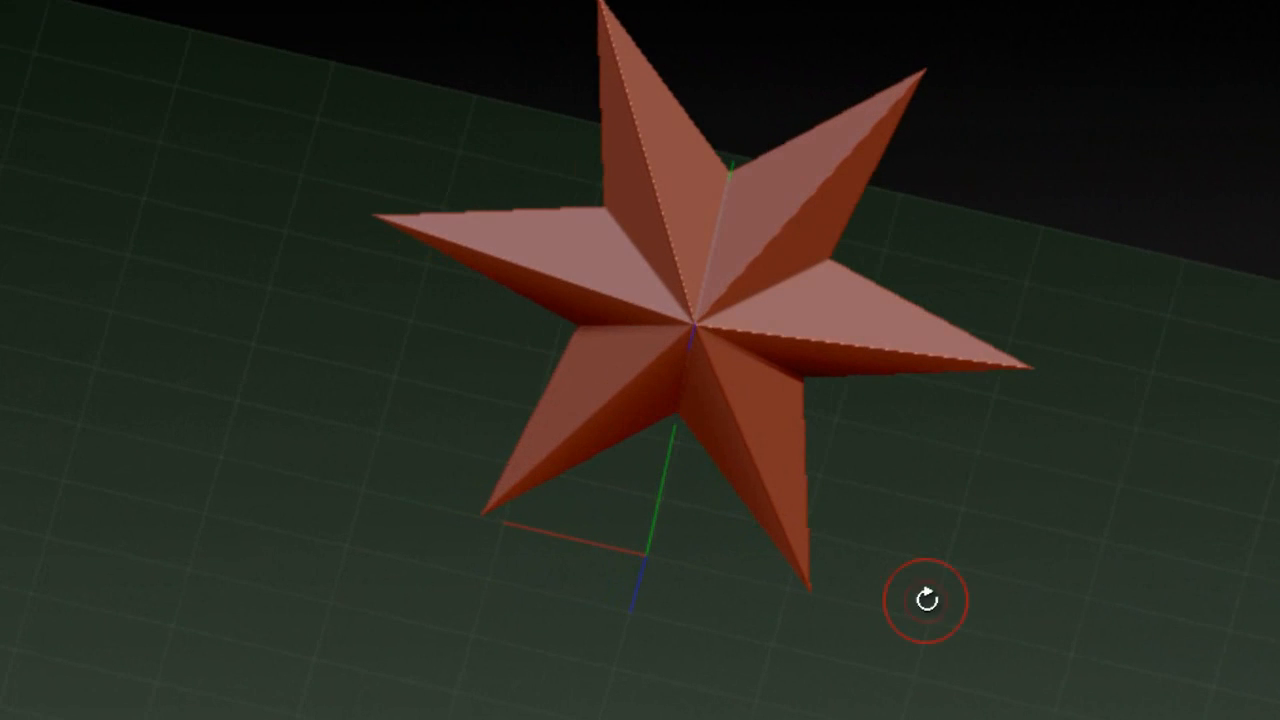
alt+drag(926, 606, 970, 697)
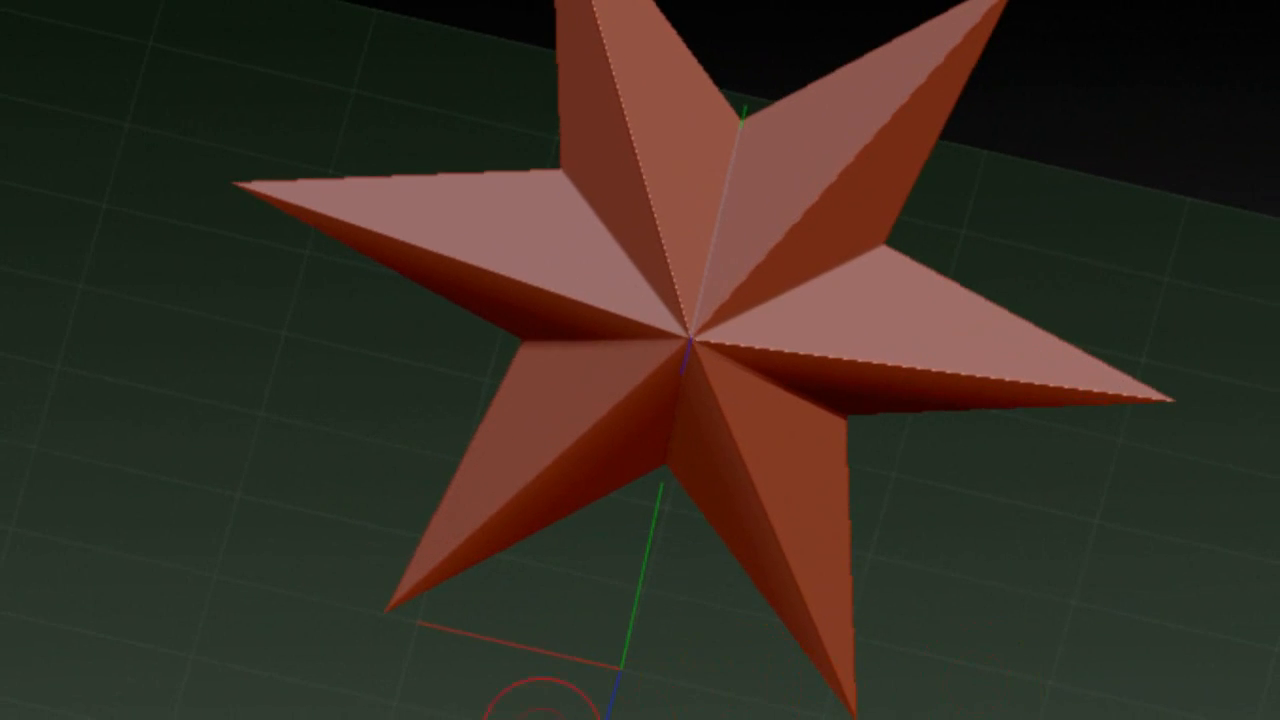
drag(543, 719, 338, 614)
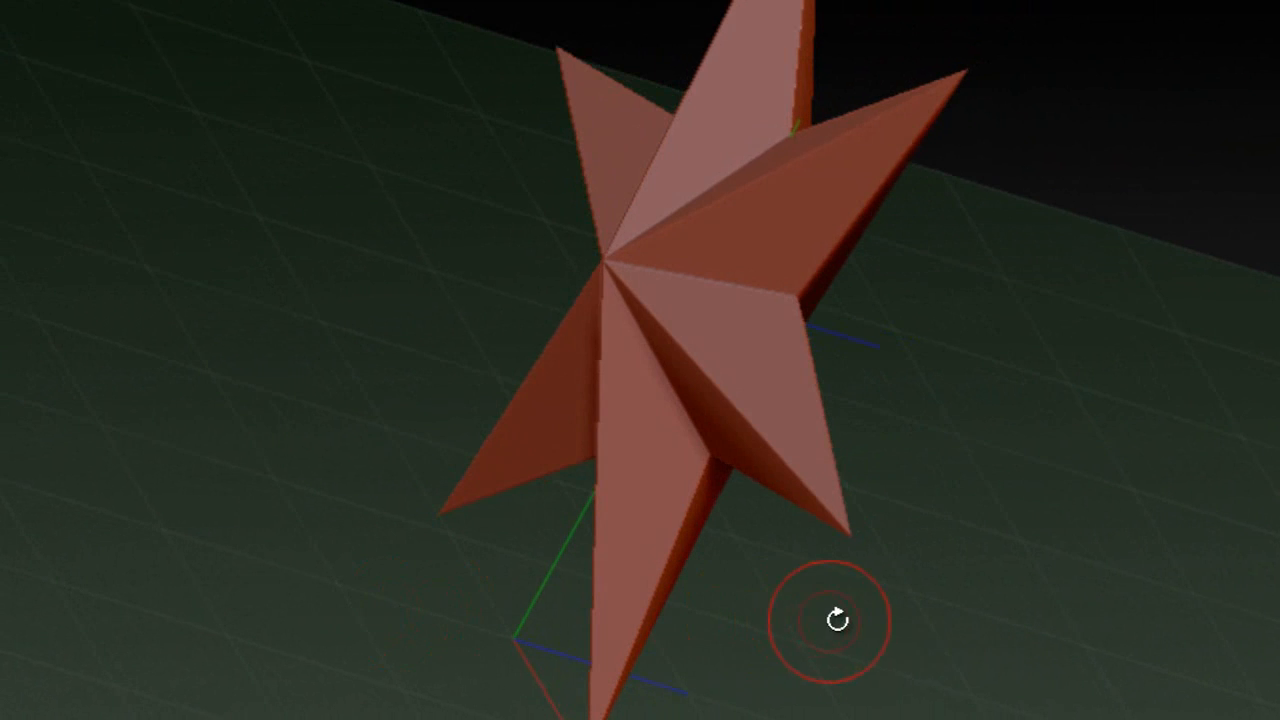
drag(837, 617, 729, 603)
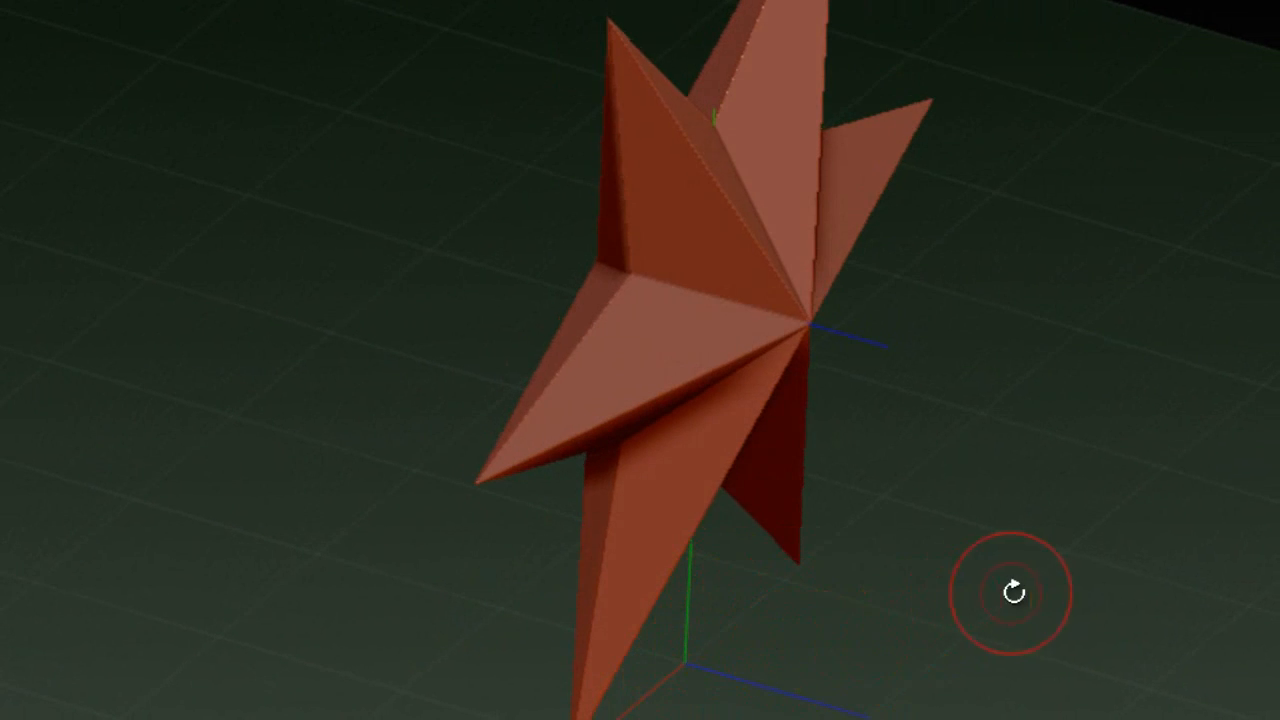
drag(1014, 592, 1034, 575)
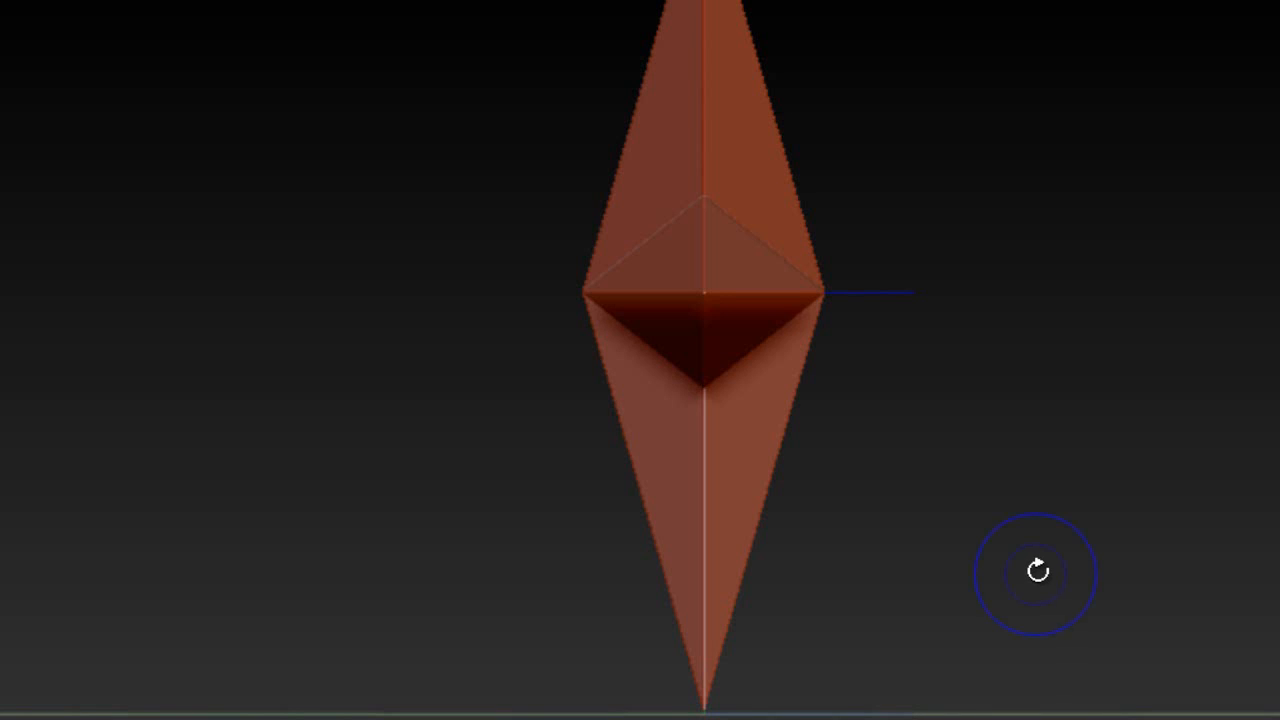
drag(1043, 477, 992, 575)
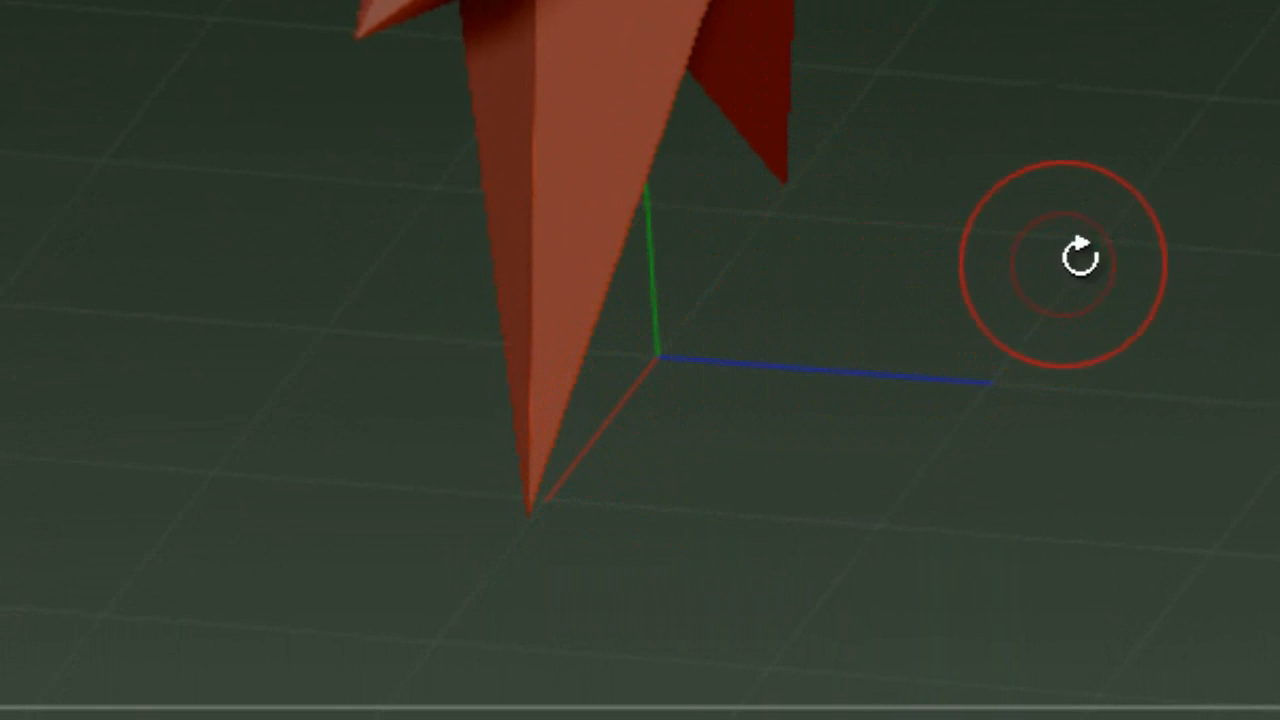
drag(1214, 231, 1165, 185)
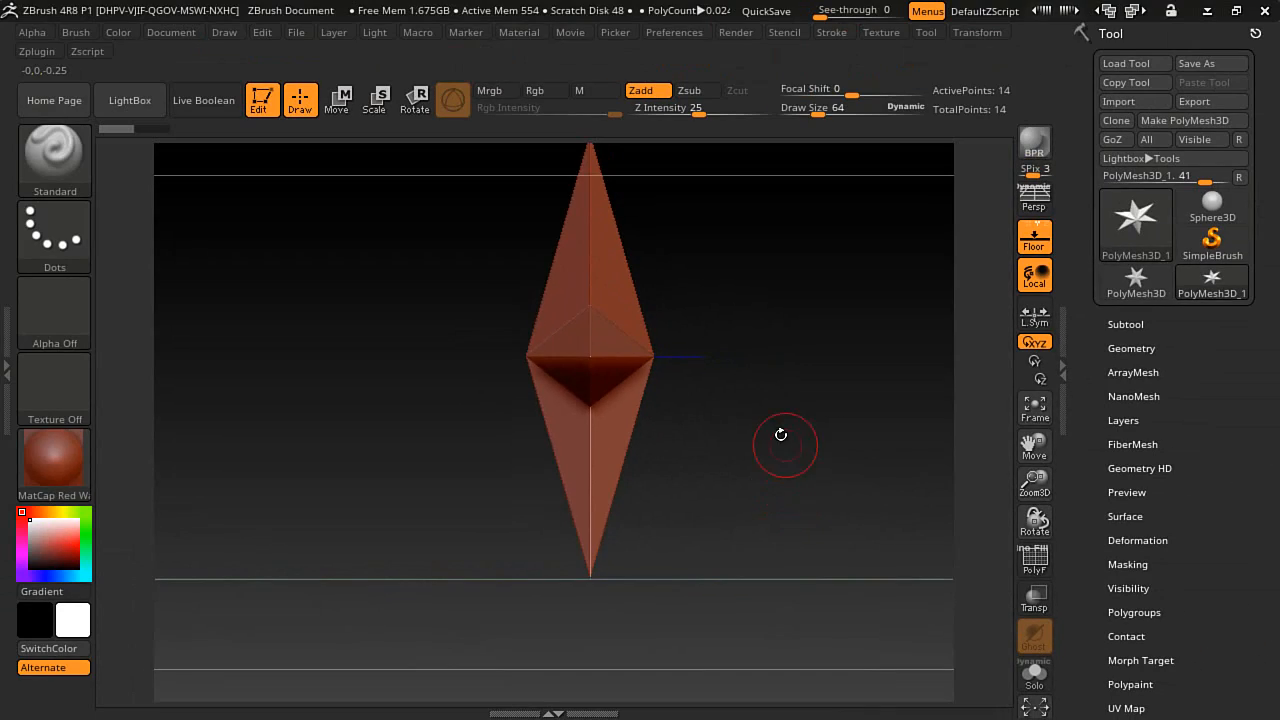
alt+drag(770, 446, 736, 478)
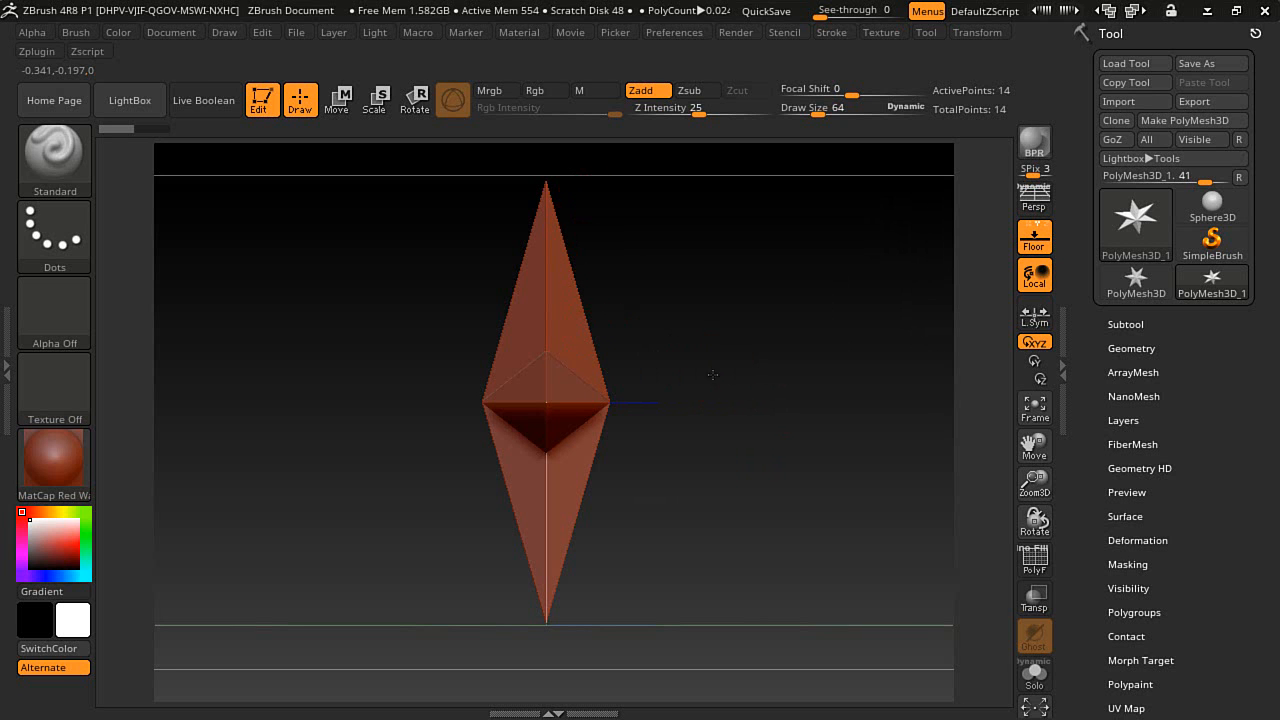
drag(712, 374, 700, 392)
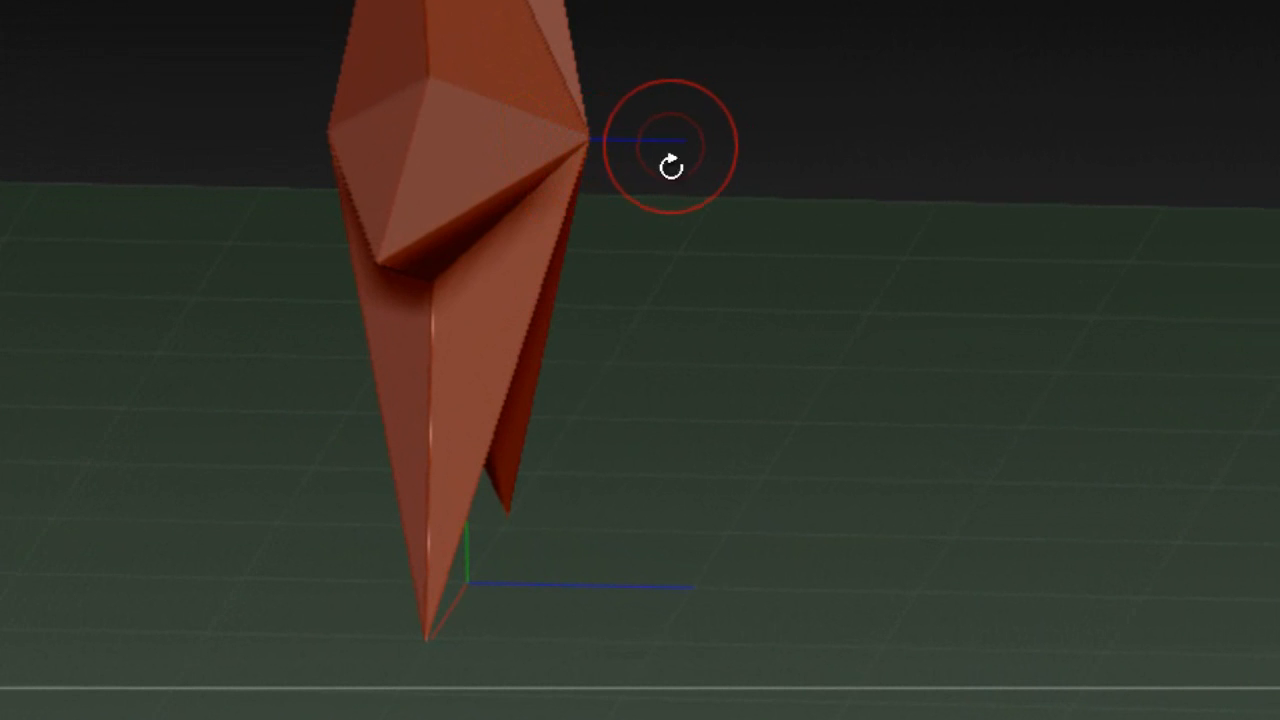
drag(670, 166, 851, 450)
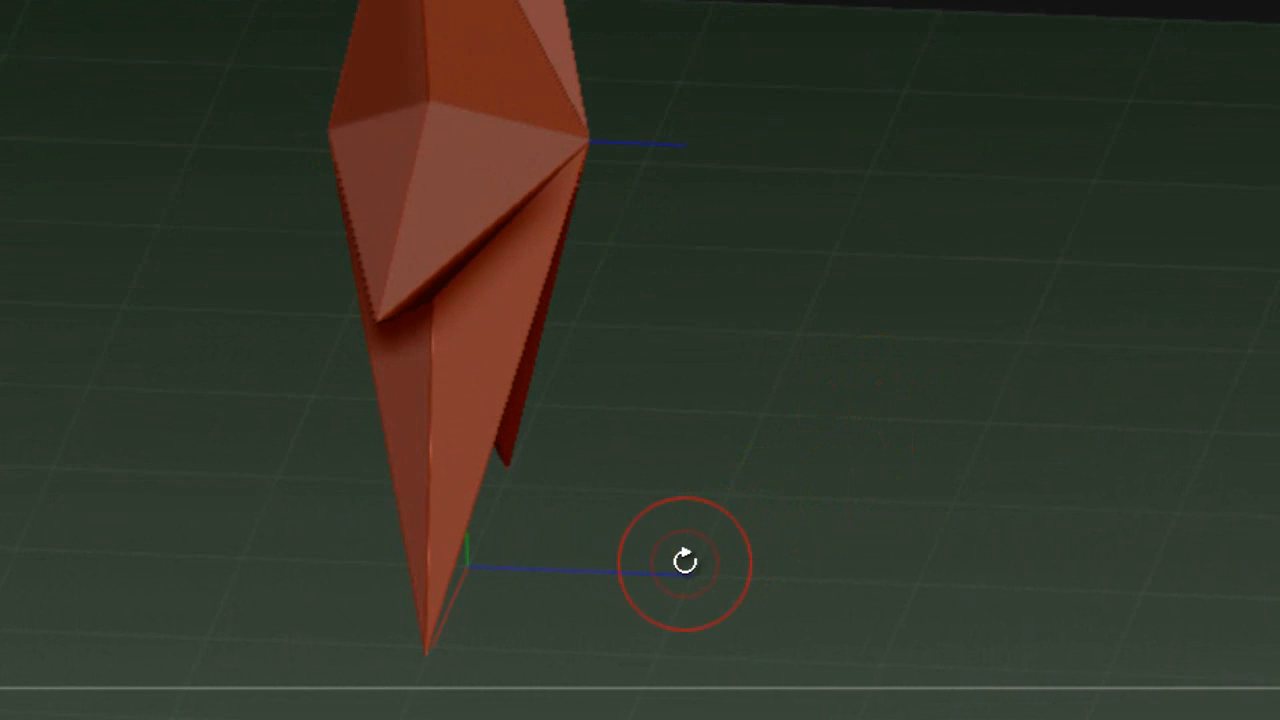
drag(726, 430, 591, 516)
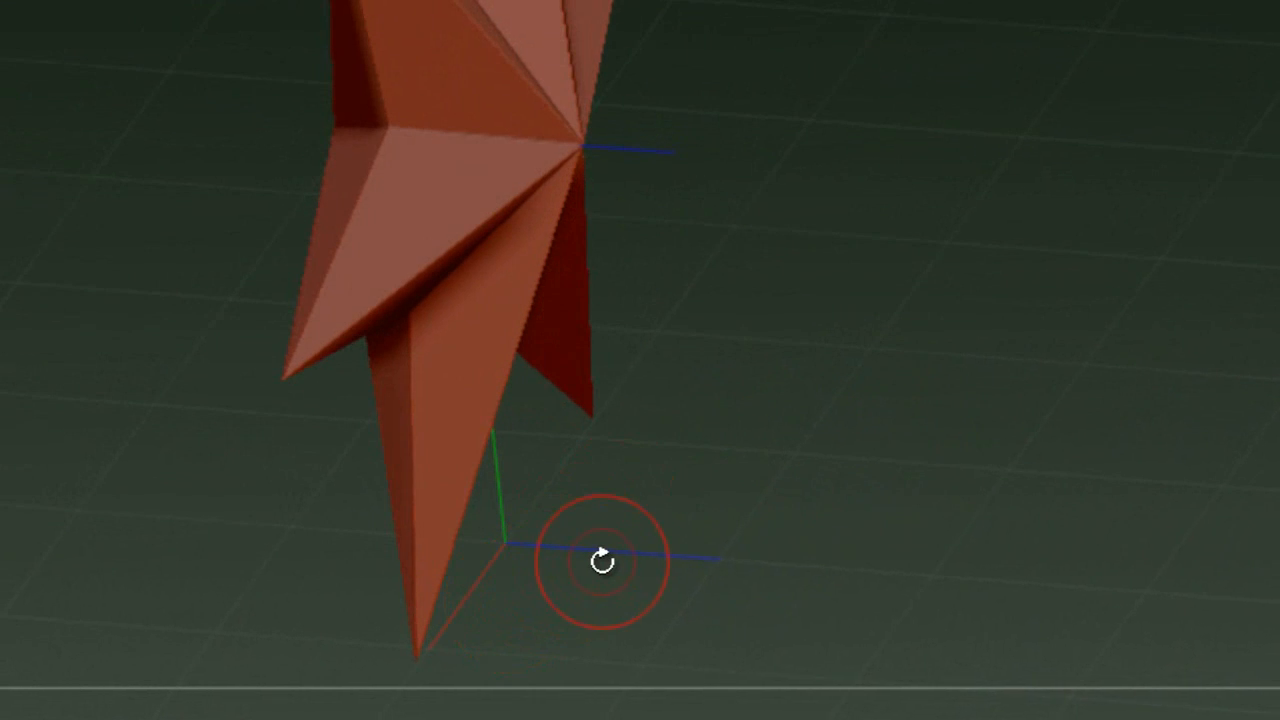
drag(817, 420, 840, 403)
drag(880, 267, 801, 373)
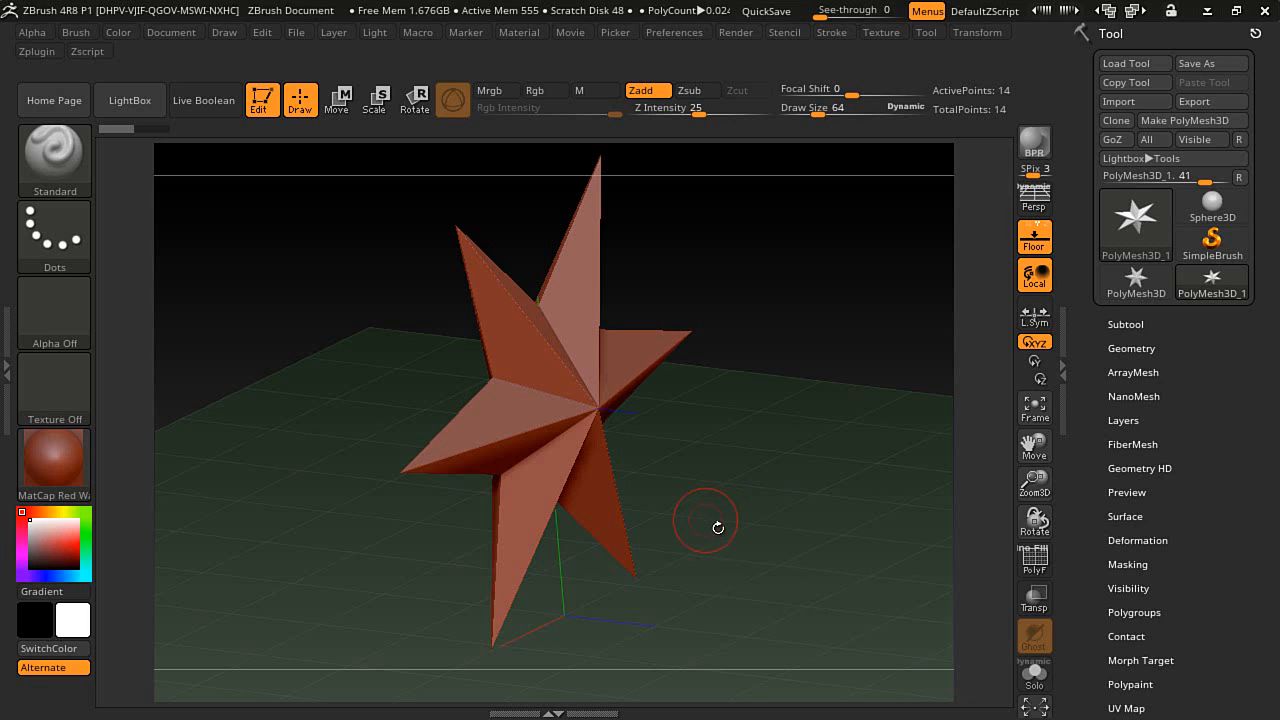
drag(723, 530, 734, 470)
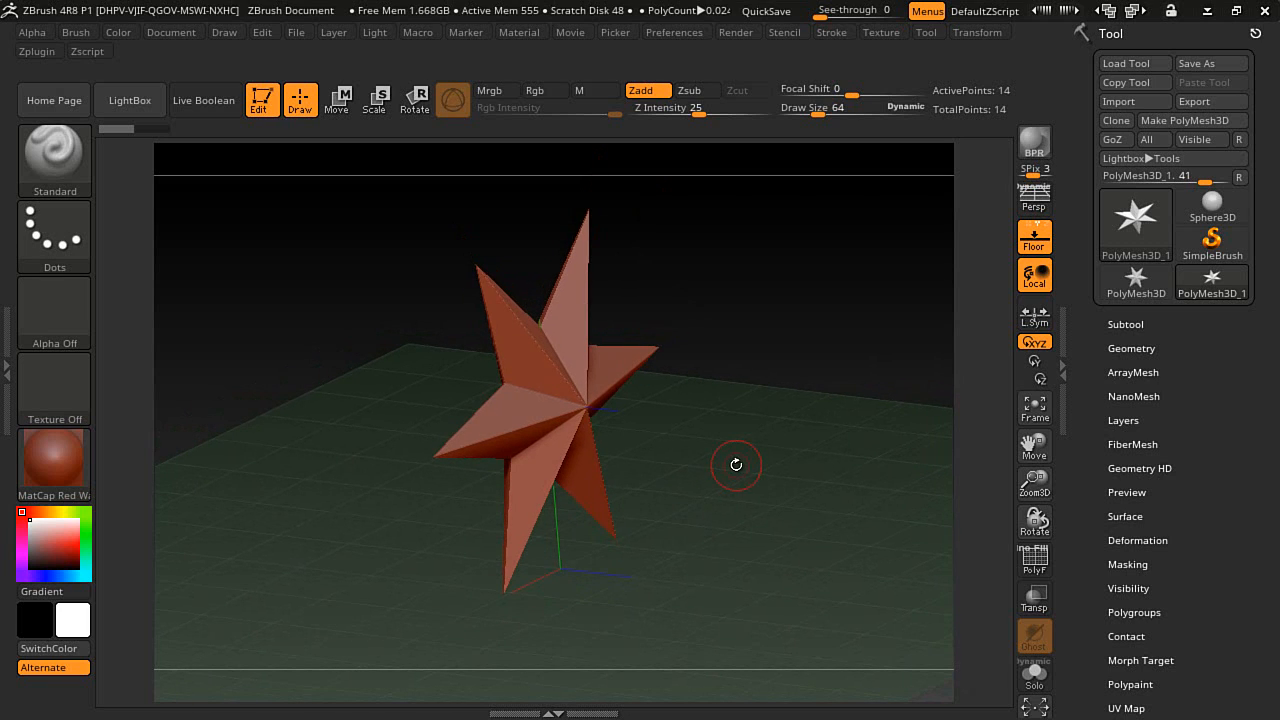
- Load the ZScript from the M-Boolean - Shortcut project folder and reveal the custom macro buttons
click(138, 107)
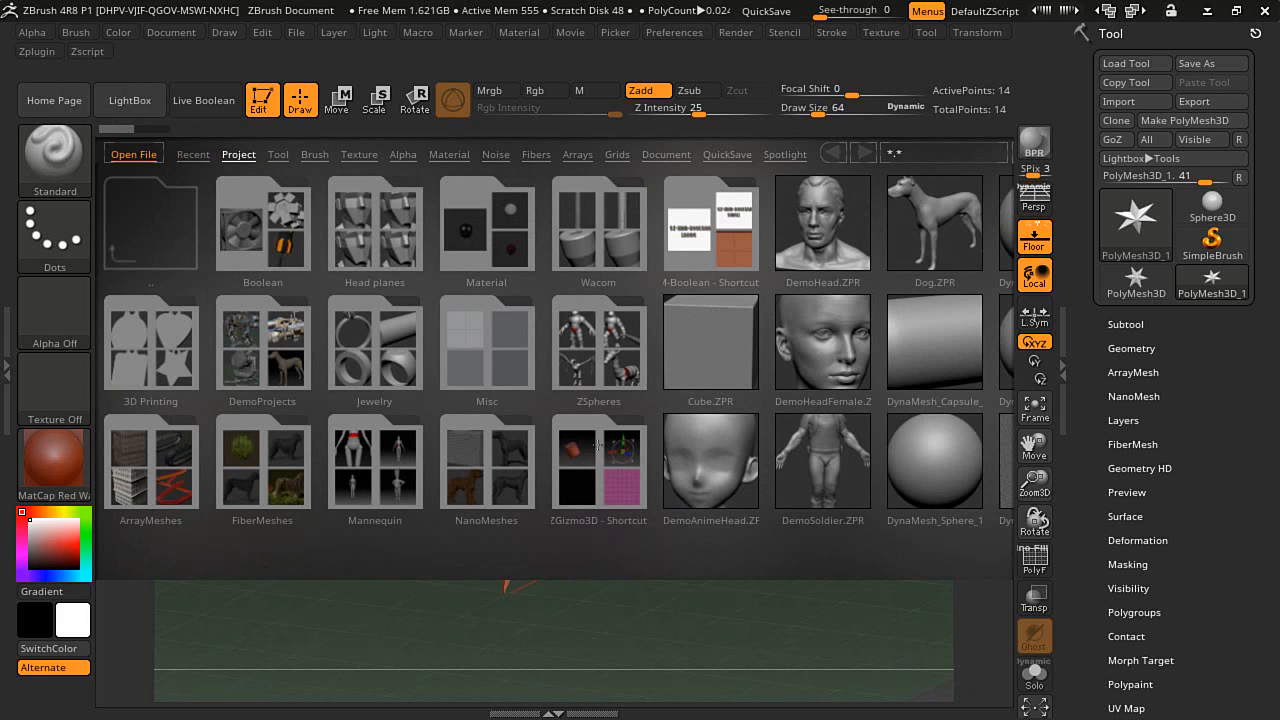
double_click(695, 253)
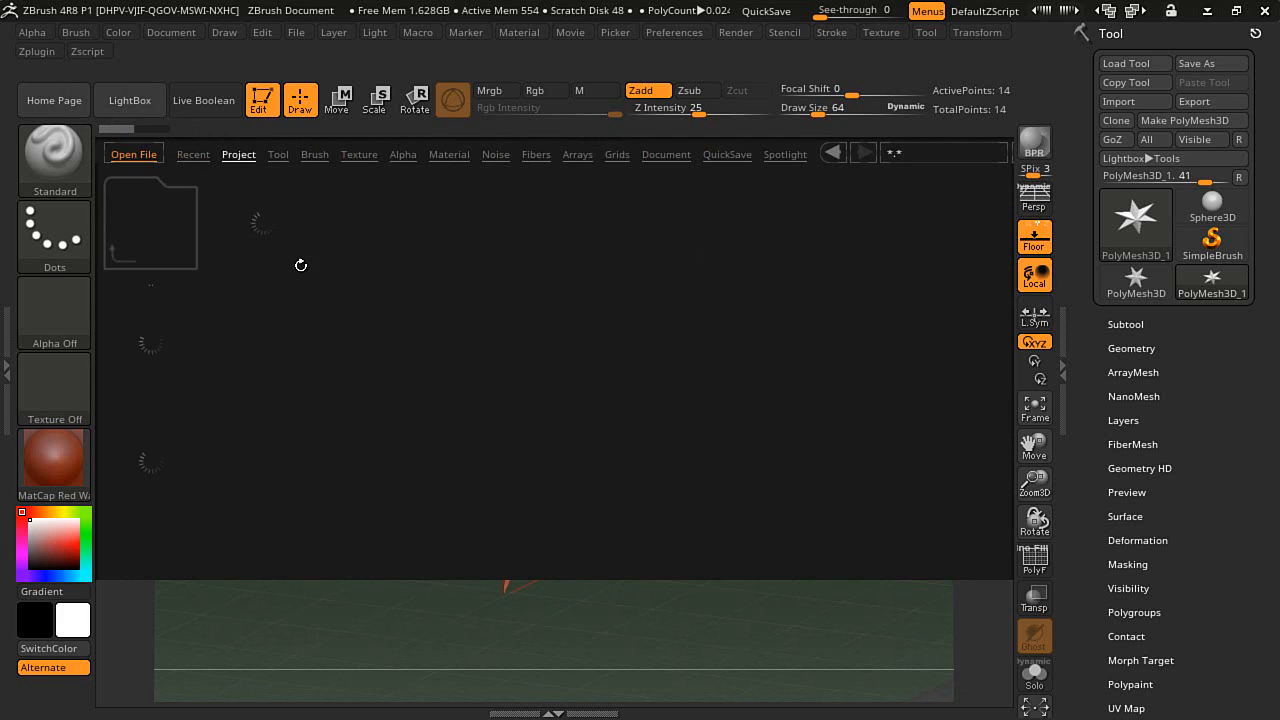
double_click(192, 368)
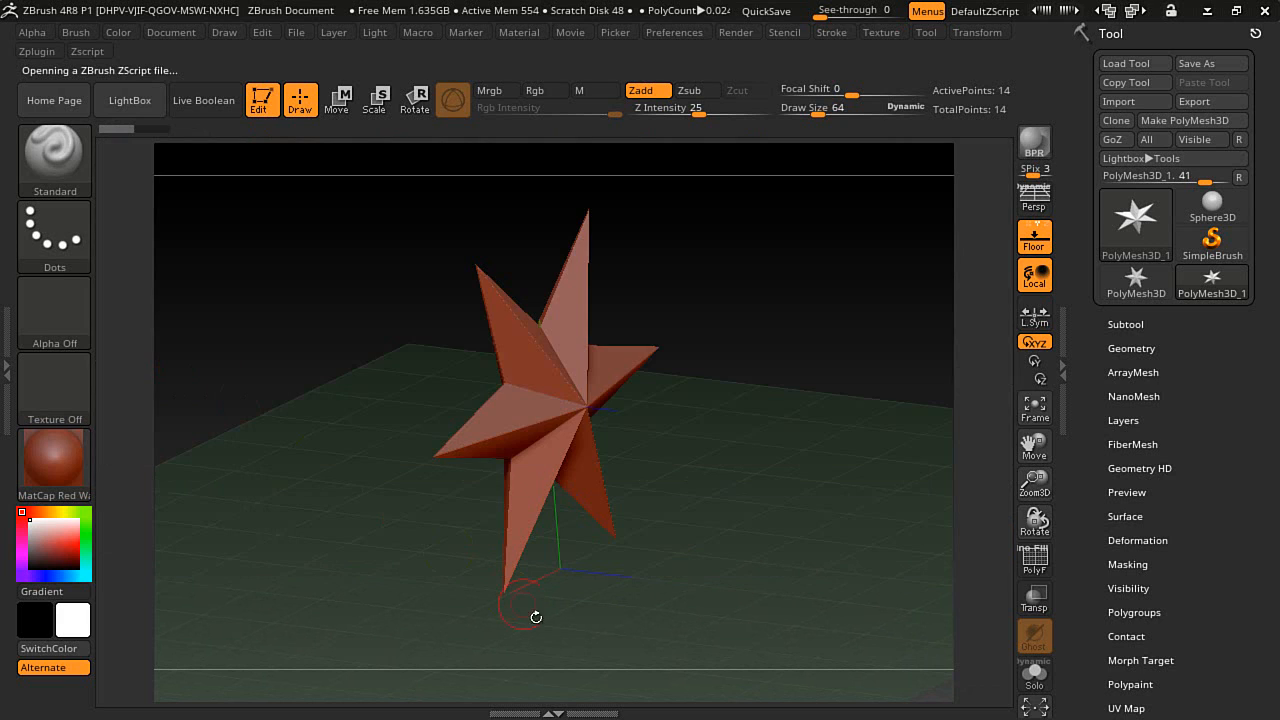
drag(562, 703, 547, 635)
- Rotate the star a quarter turn about its vertical axis with the Gizmo, working from the top view
drag(748, 403, 755, 490)
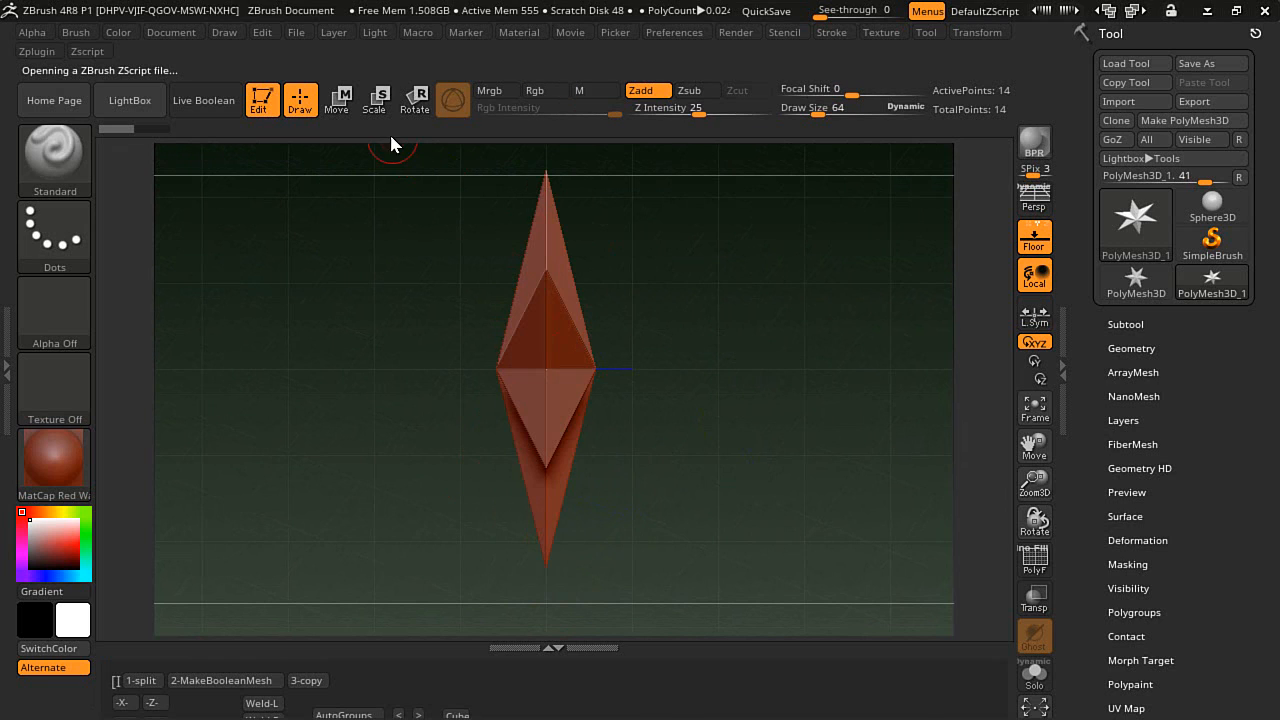
key(w)
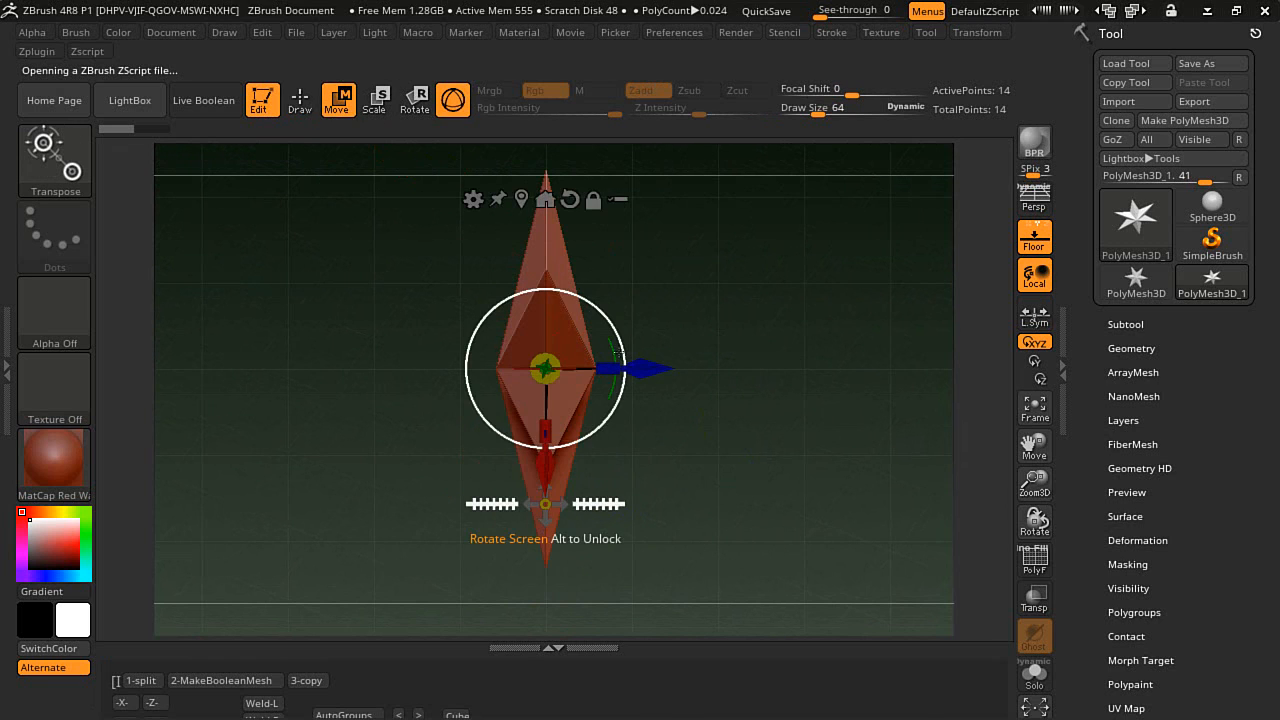
drag(618, 354, 574, 466)
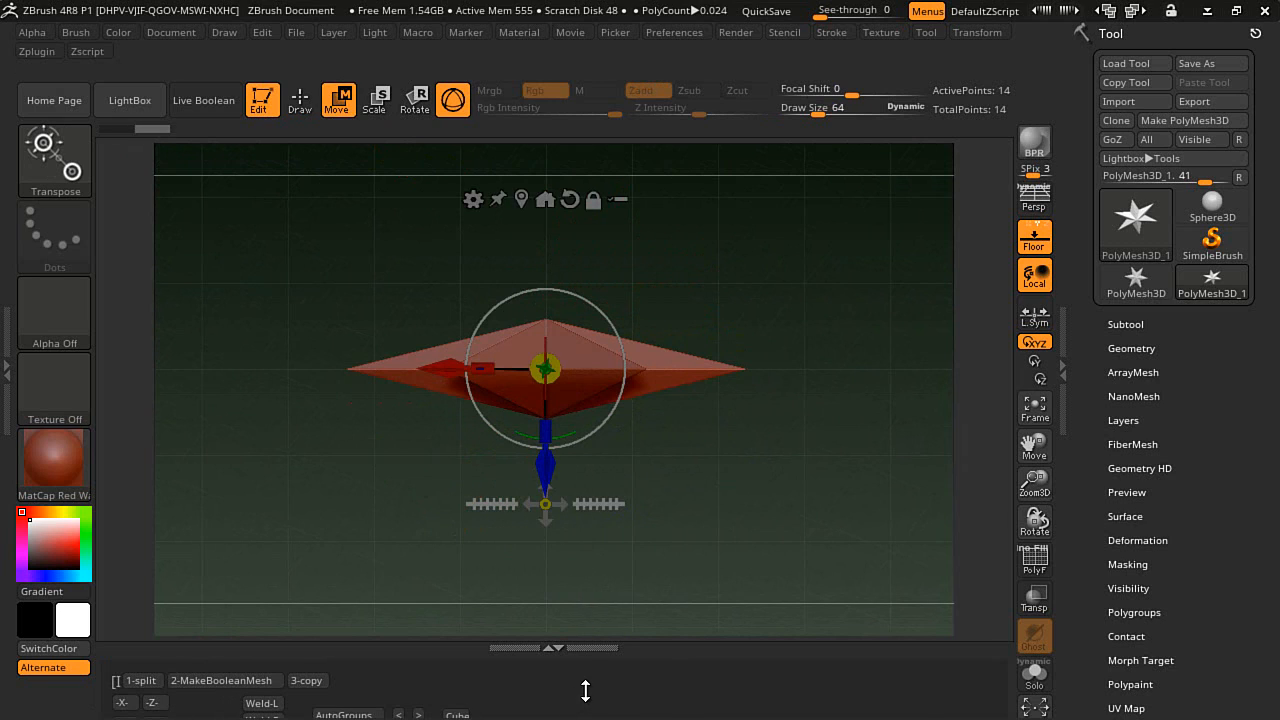
drag(585, 690, 585, 668)
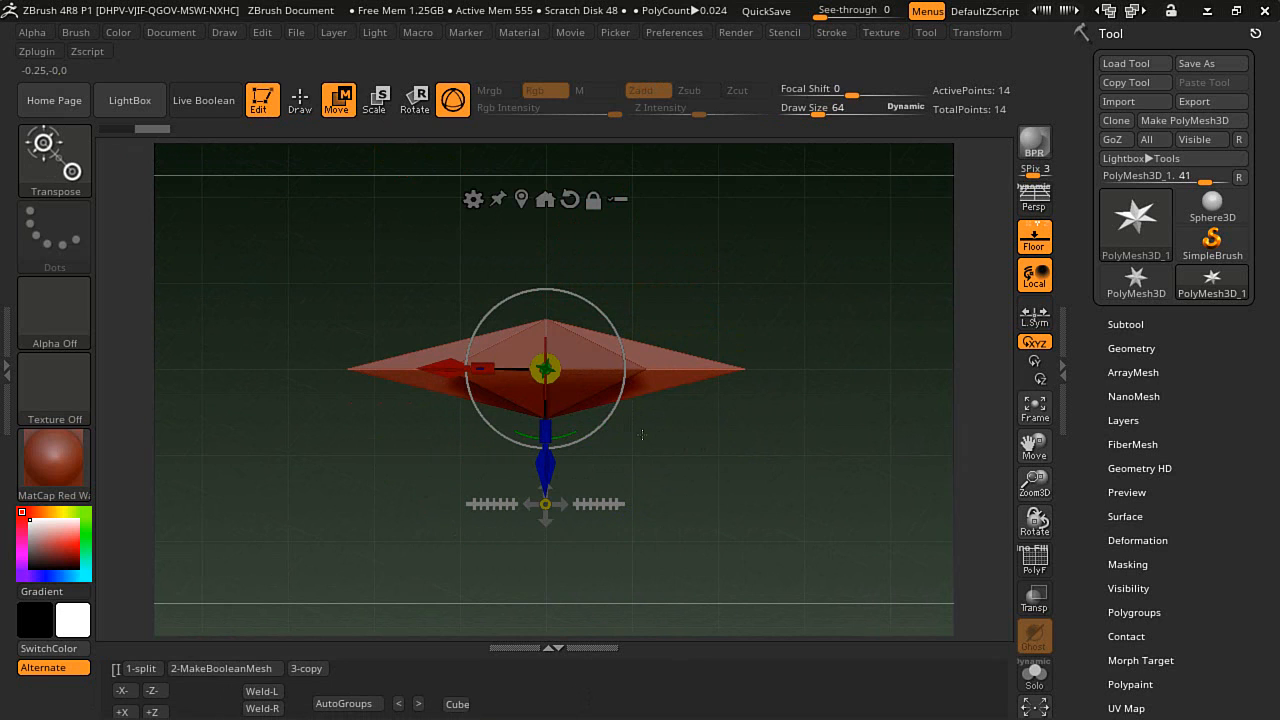
drag(761, 491, 755, 303)
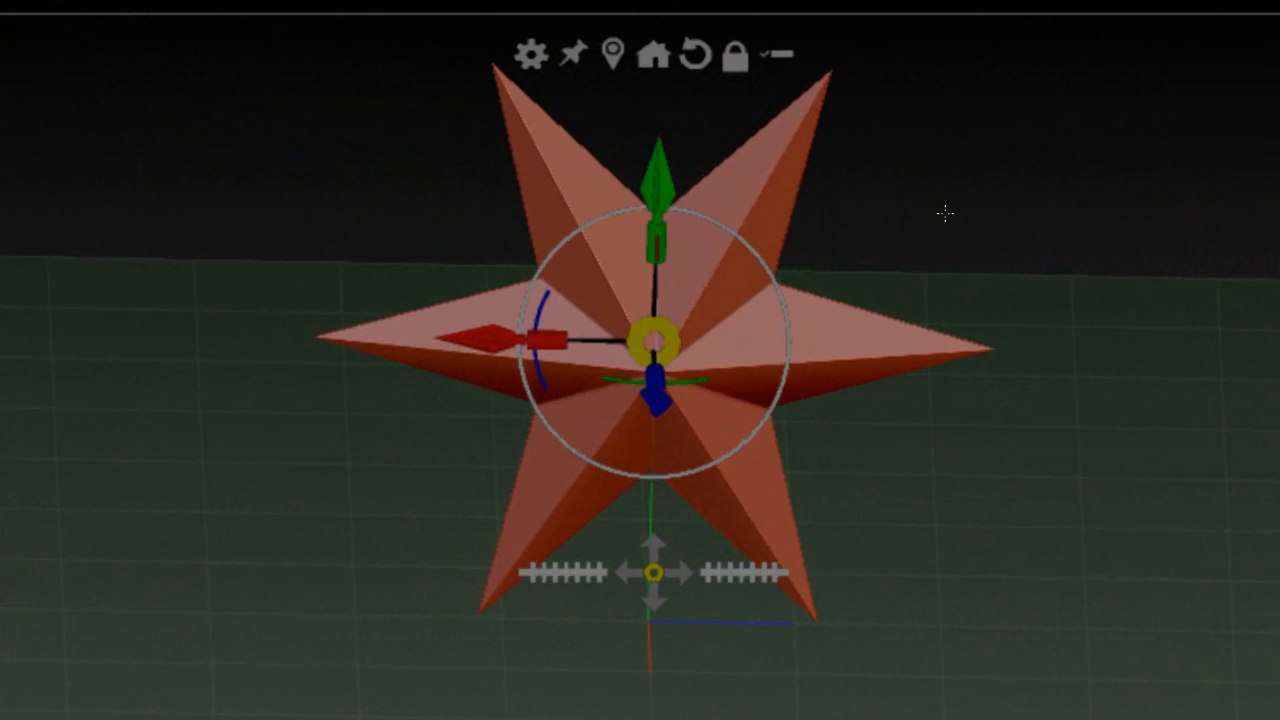
- Rotate the star back a quarter turn about its vertical axis with the Gizmo and return to Draw mode
drag(1017, 417, 1012, 467)
drag(714, 459, 846, 257)
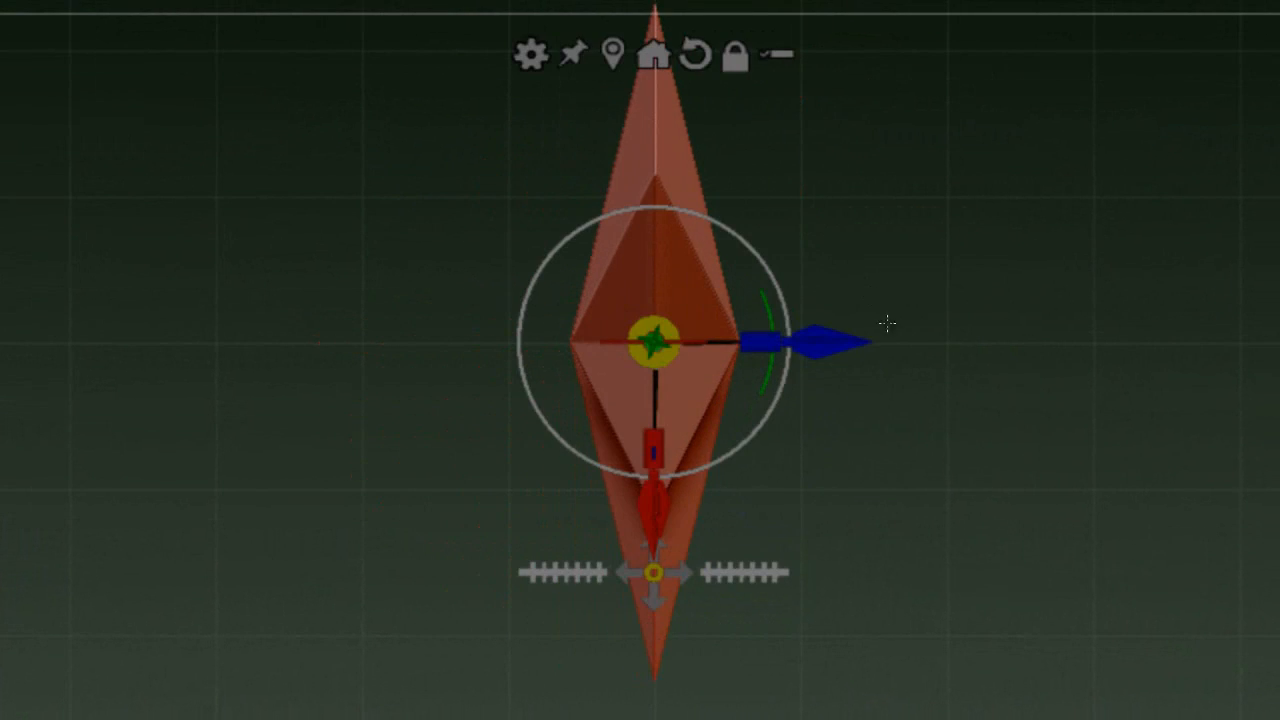
drag(963, 520, 901, 409)
click(264, 2)
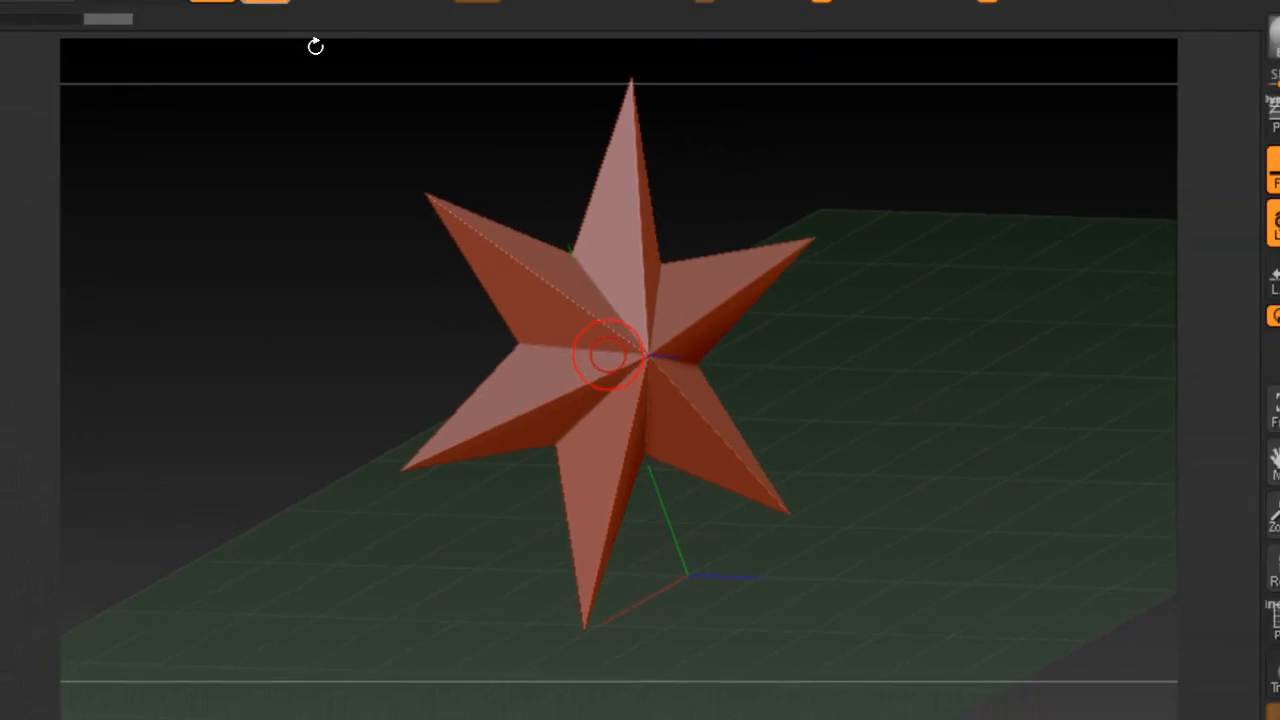
mouse_move(400, 426)
mouse_down()
mouse_move(438, 414)
mouse_move(425, 420)
mouse_move(432, 431)
mouse_up()
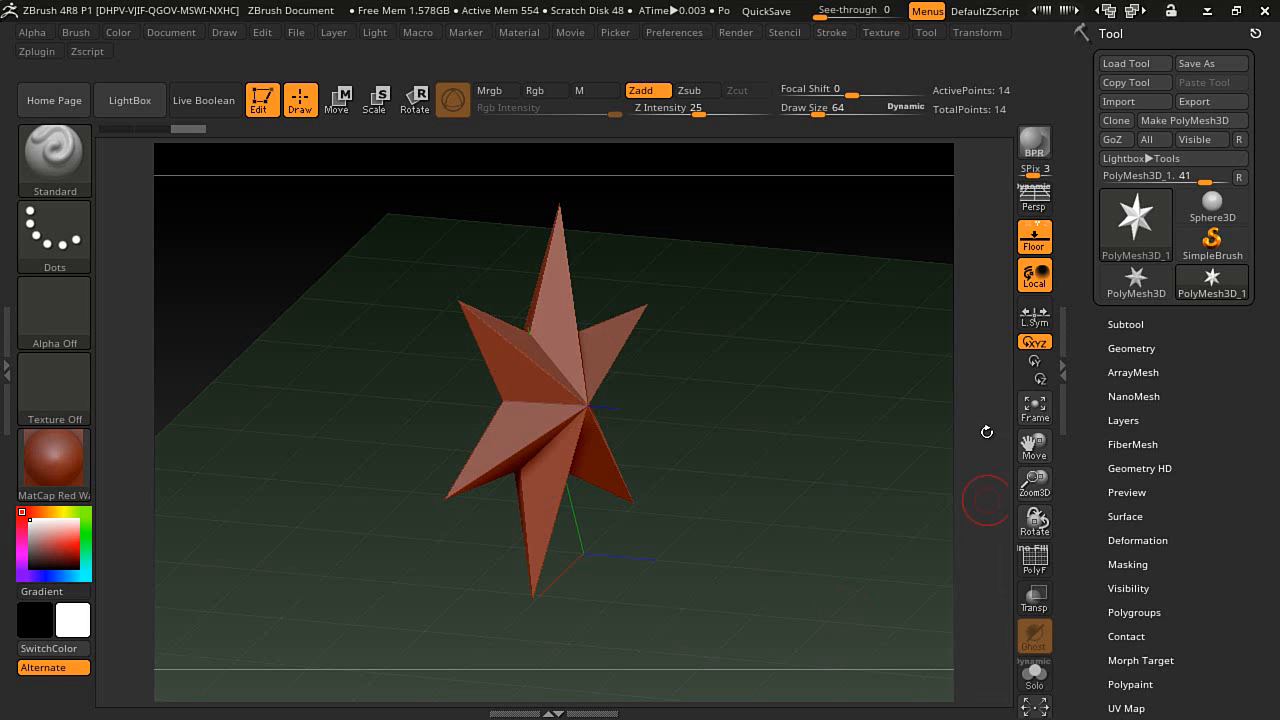
- Switch to the Ring3D primitive and convert it to a PolyMesh3D
click(1136, 222)
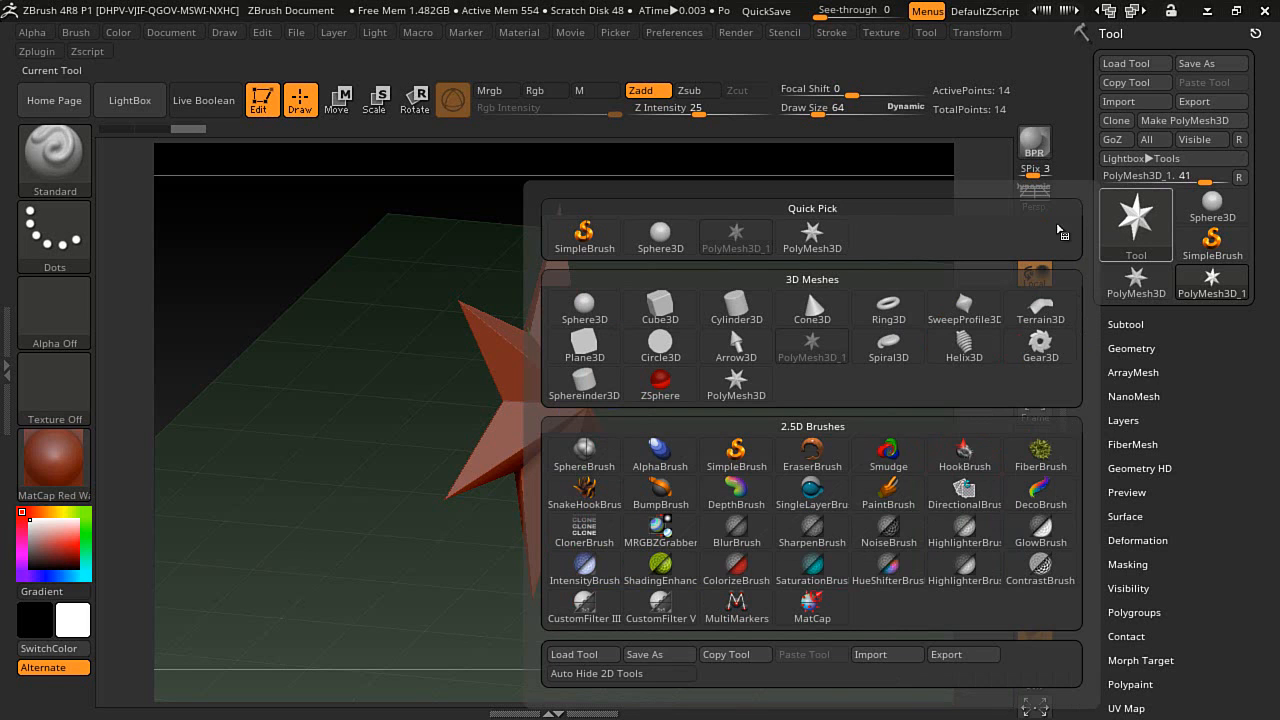
click(888, 310)
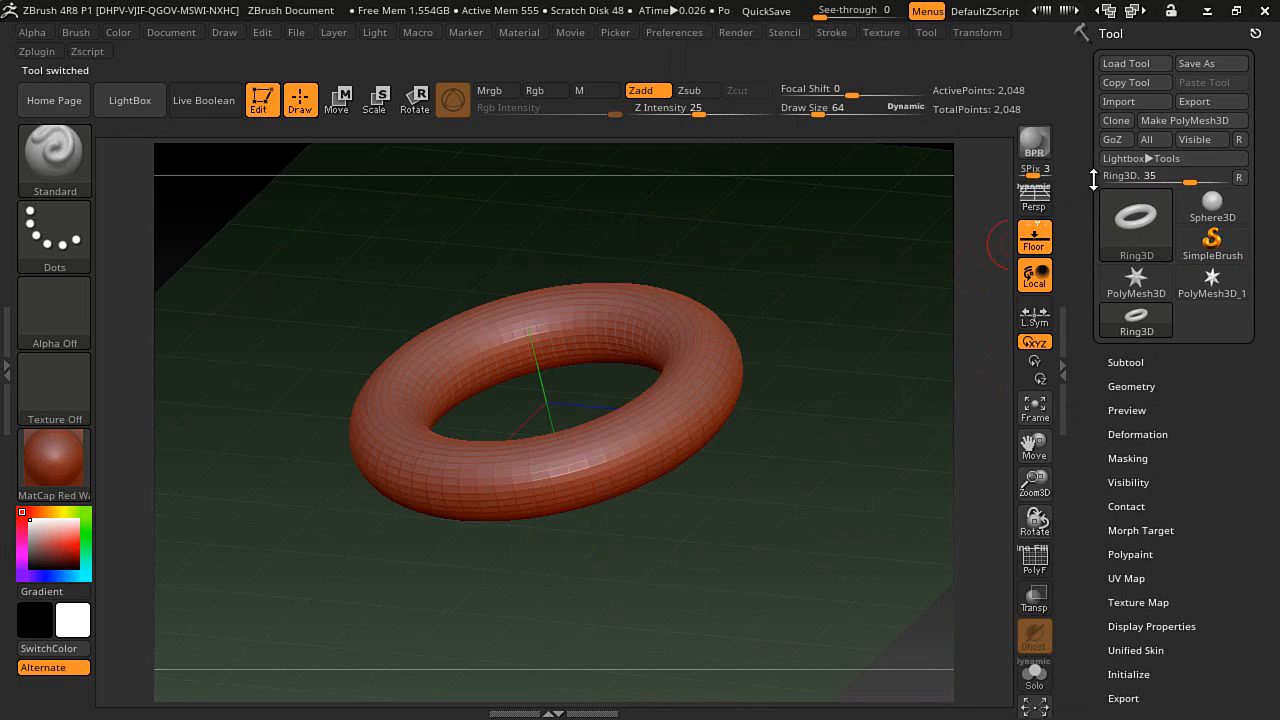
click(1184, 120)
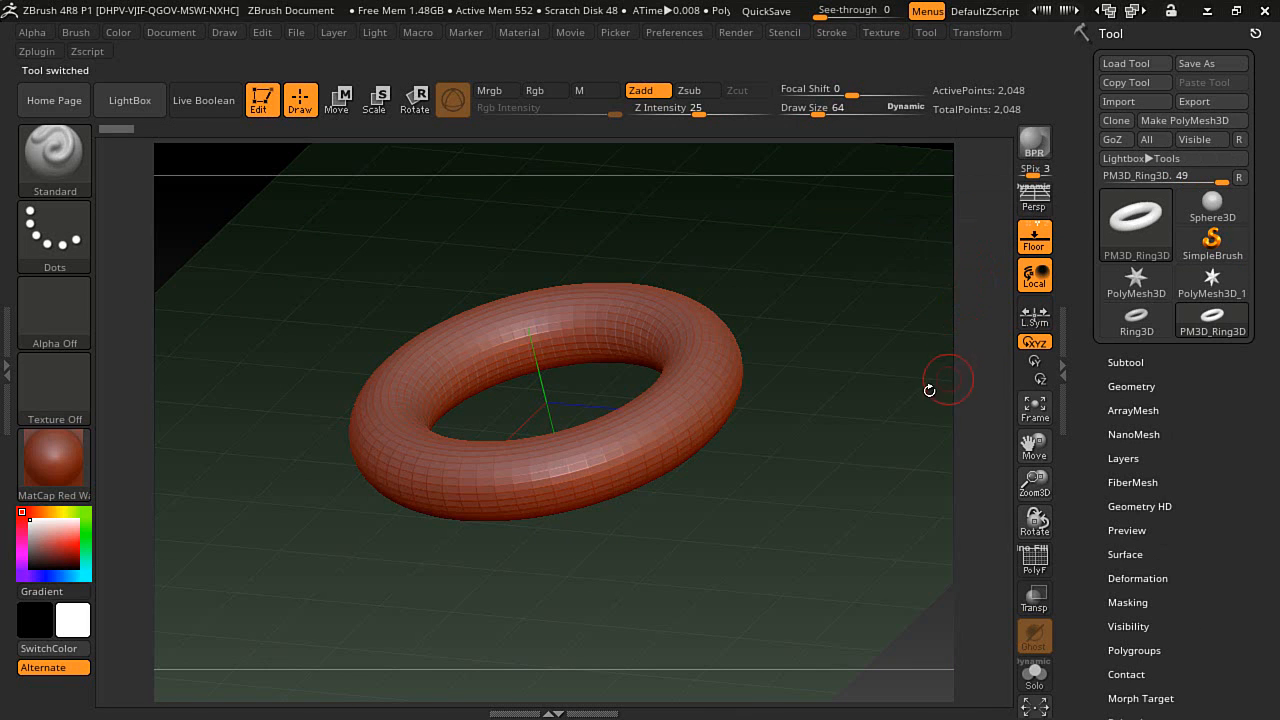
- Rotate the ring a quarter turn about its X axis with the Gizmo so it stands upright, and return to Draw mode
drag(883, 403, 852, 460)
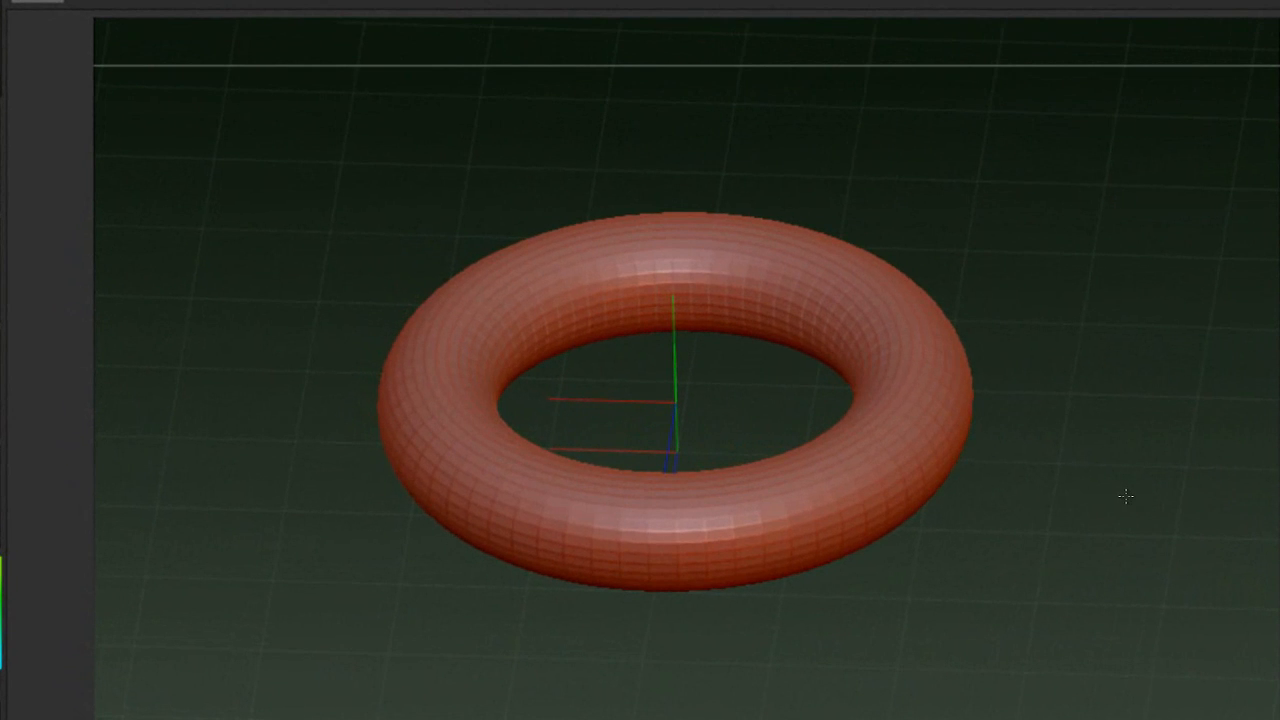
drag(1126, 496, 988, 570)
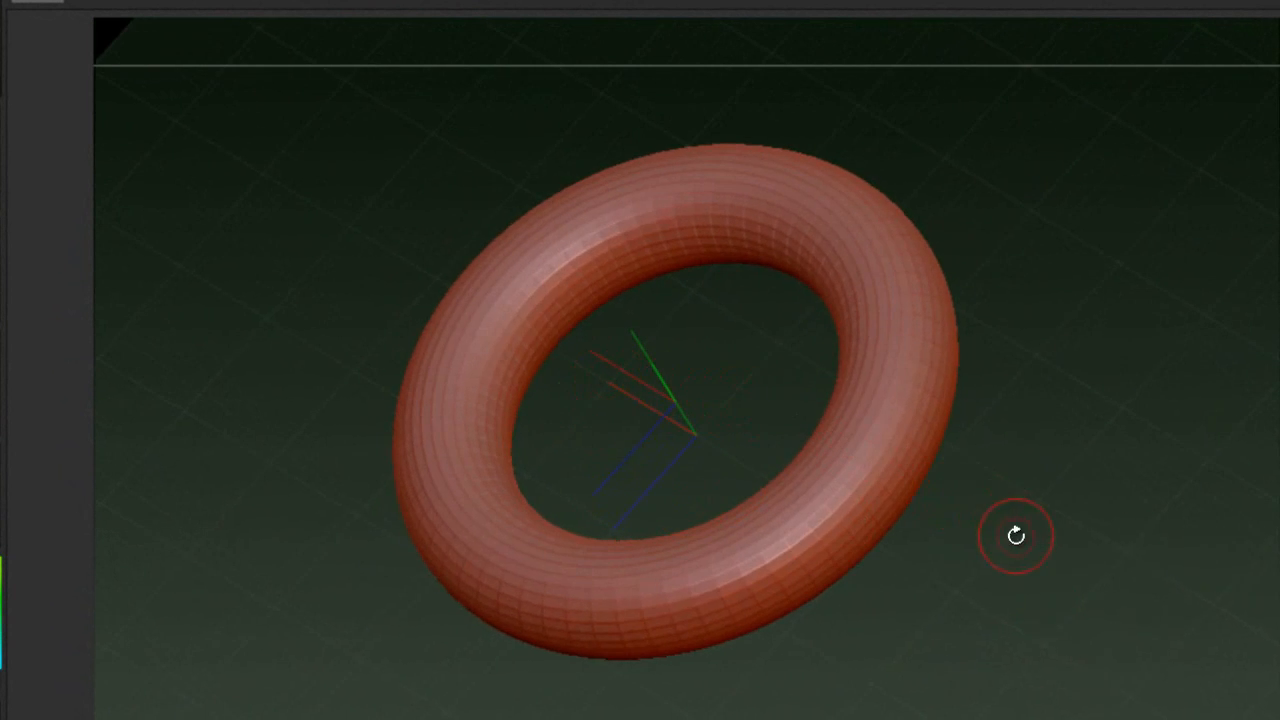
drag(1016, 524, 971, 394)
shift+drag(1057, 297, 1020, 330)
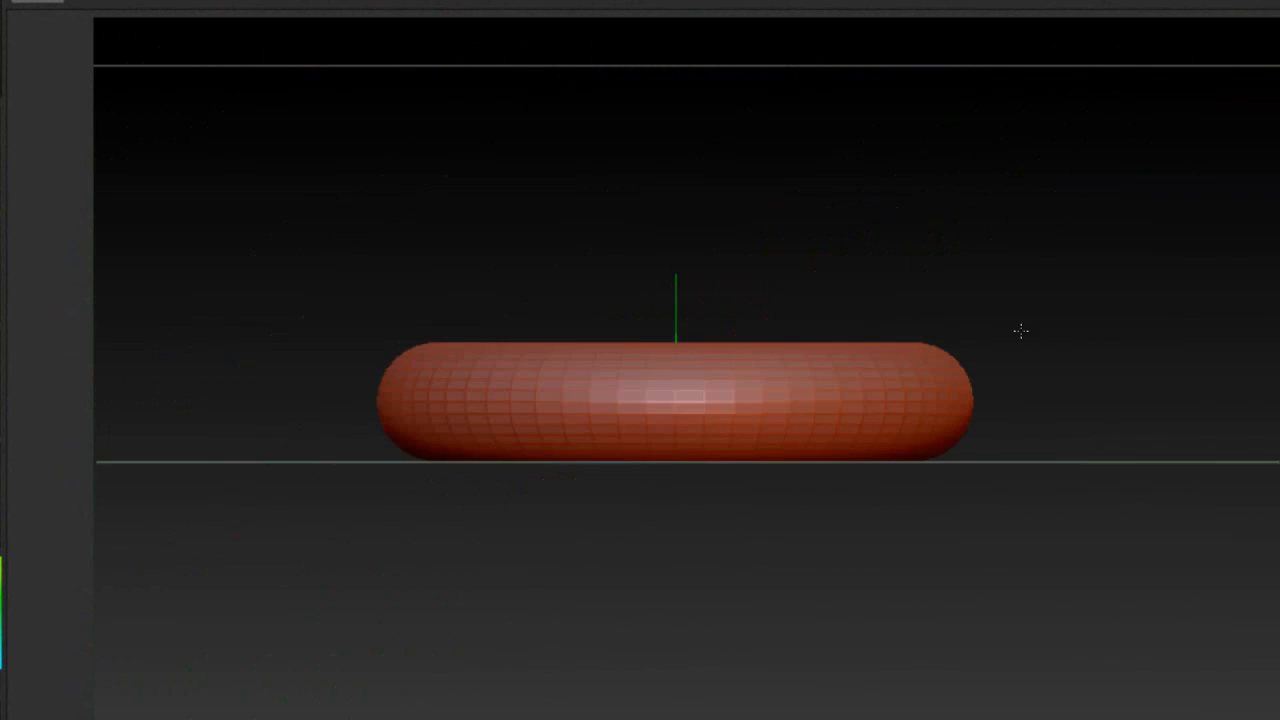
key(w)
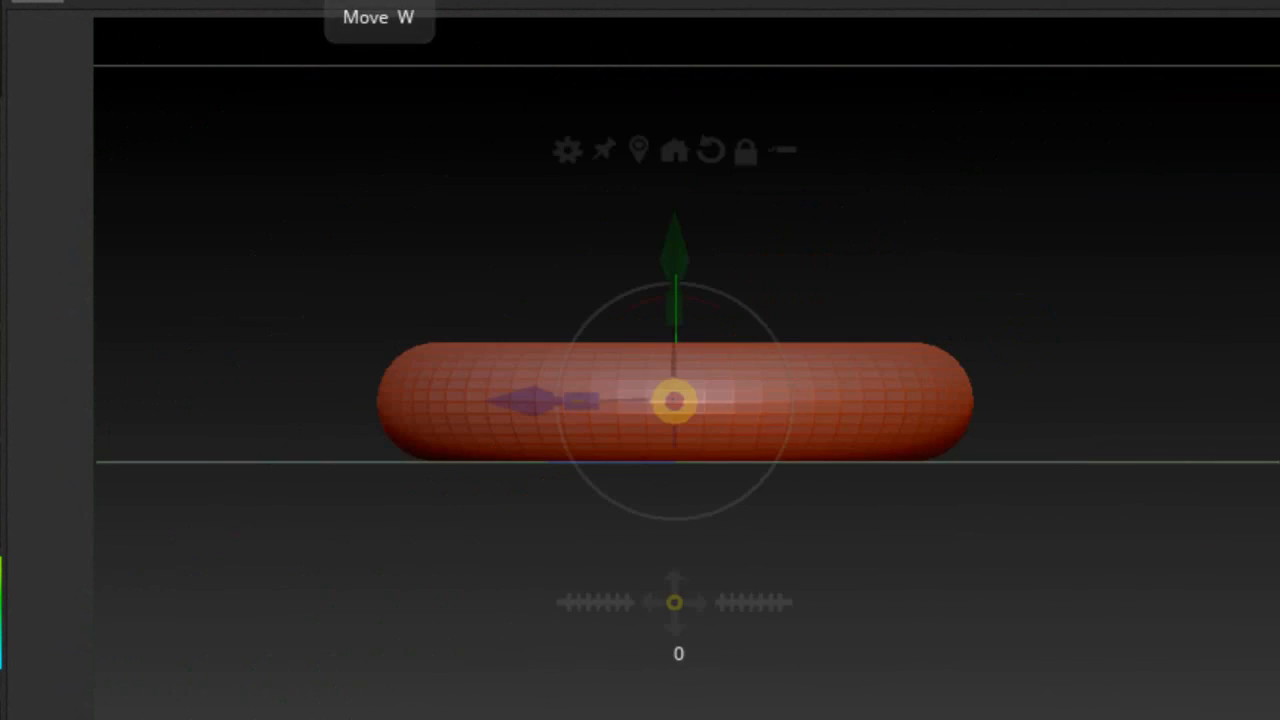
drag(707, 306, 763, 433)
drag(490, 586, 678, 643)
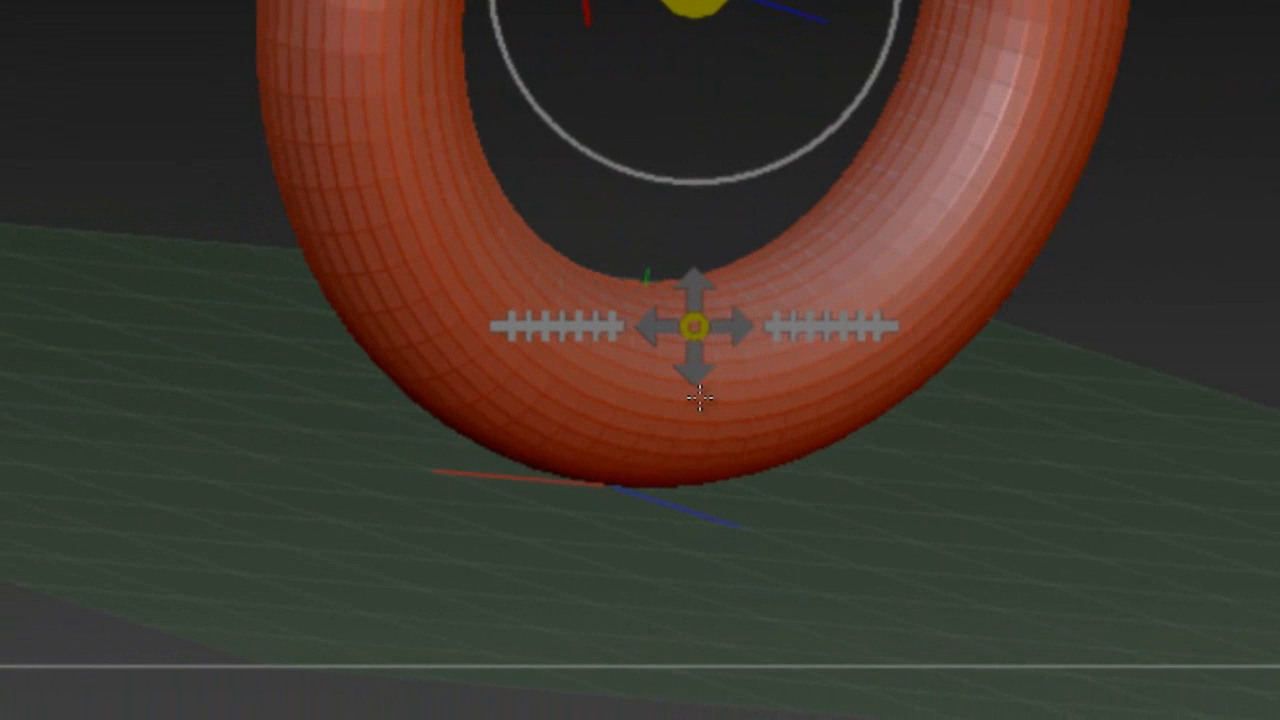
mouse_move(699, 398)
mouse_down()
mouse_move(731, 371)
mouse_move(720, 398)
mouse_up()
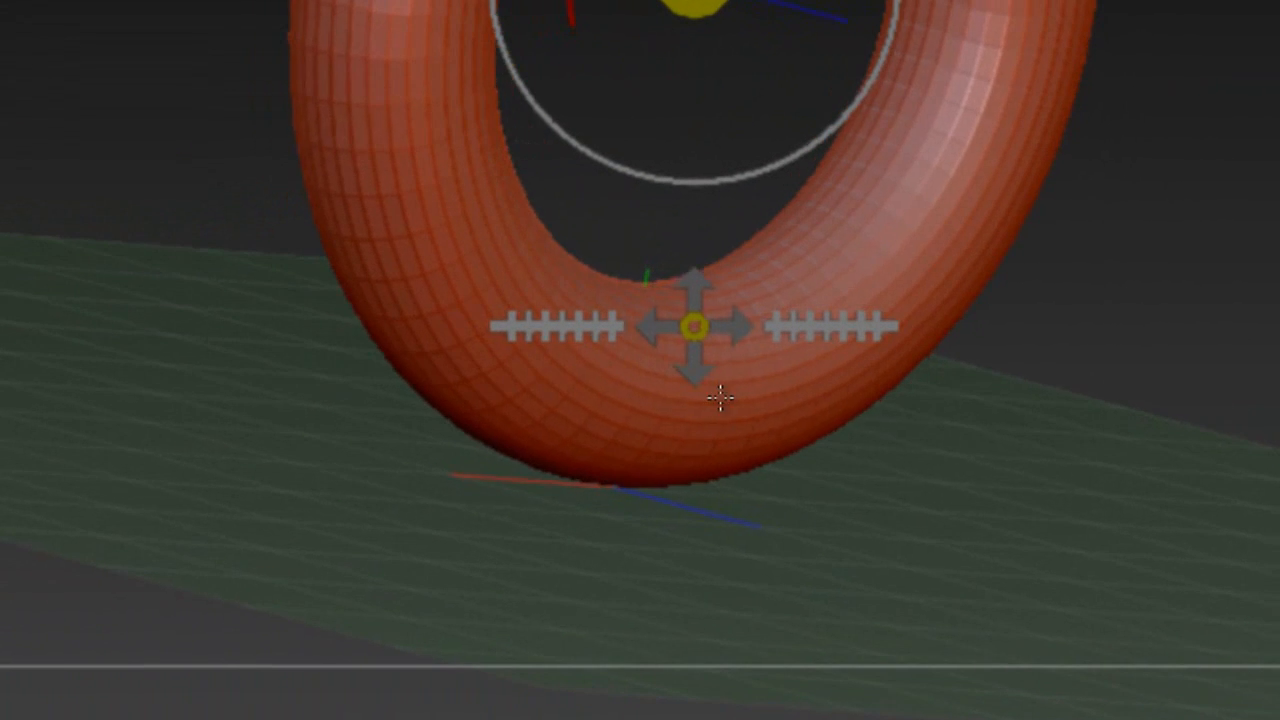
drag(1137, 353, 1131, 417)
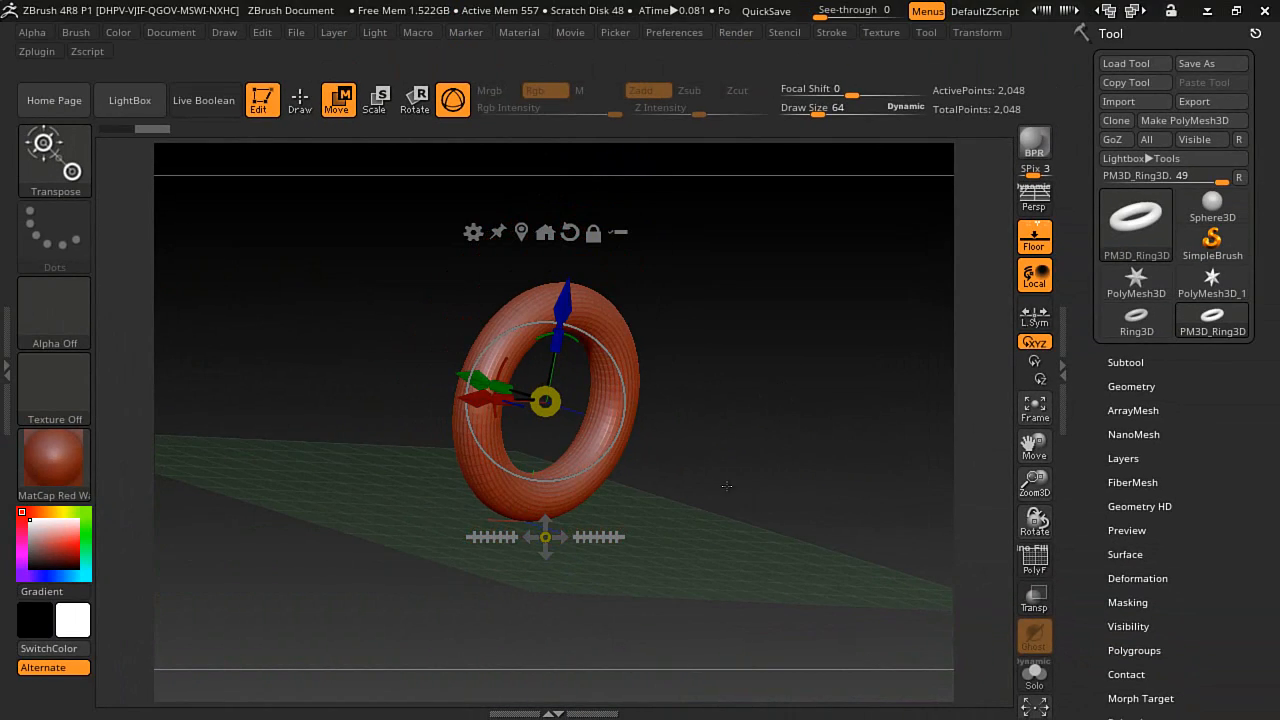
mouse_move(726, 486)
mouse_down()
mouse_move(748, 485)
mouse_move(700, 490)
mouse_move(716, 523)
mouse_up()
click(299, 100)
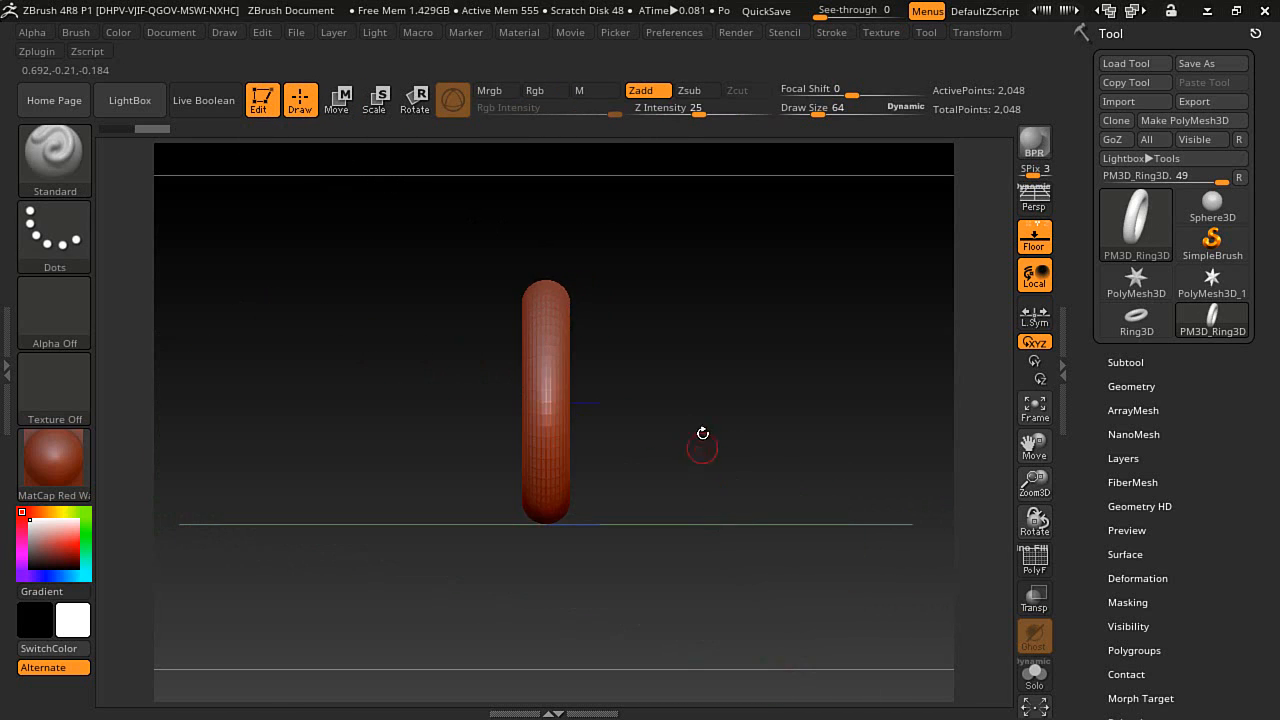
- Widen the ring symmetrically along its axis with the Extender deformer and accept the deformation
alt+drag(706, 415, 699, 504)
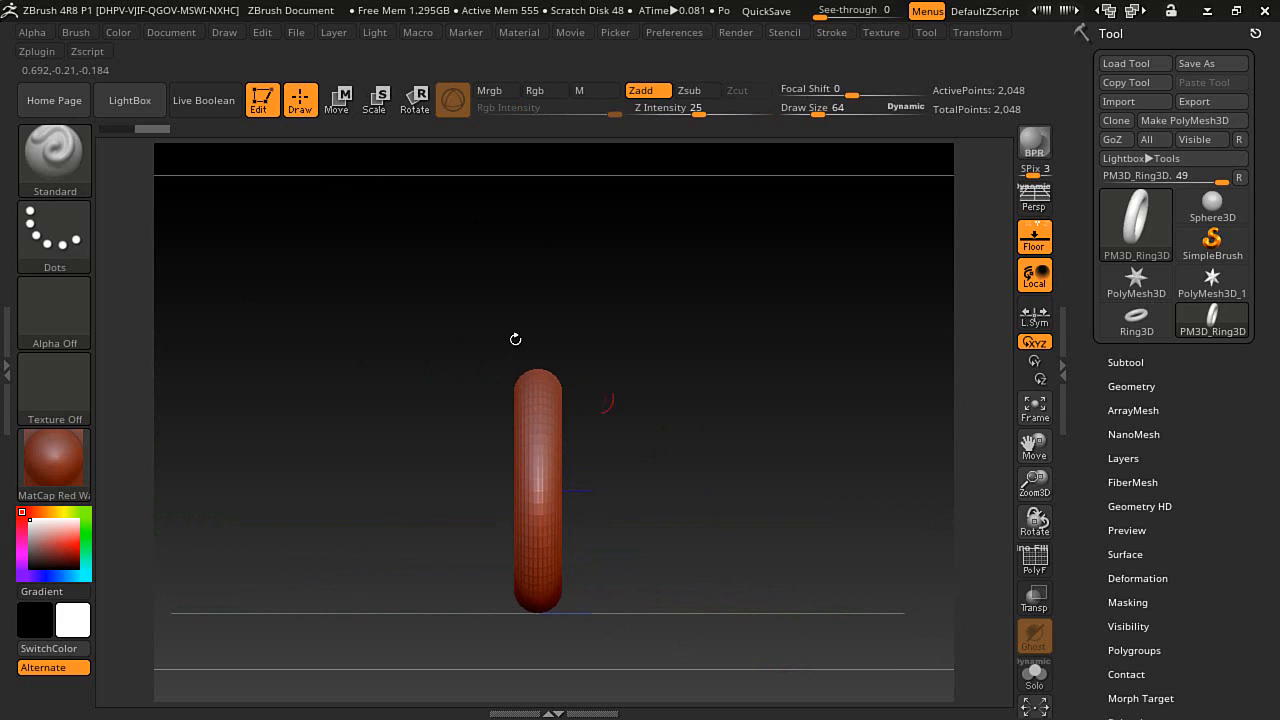
click(337, 100)
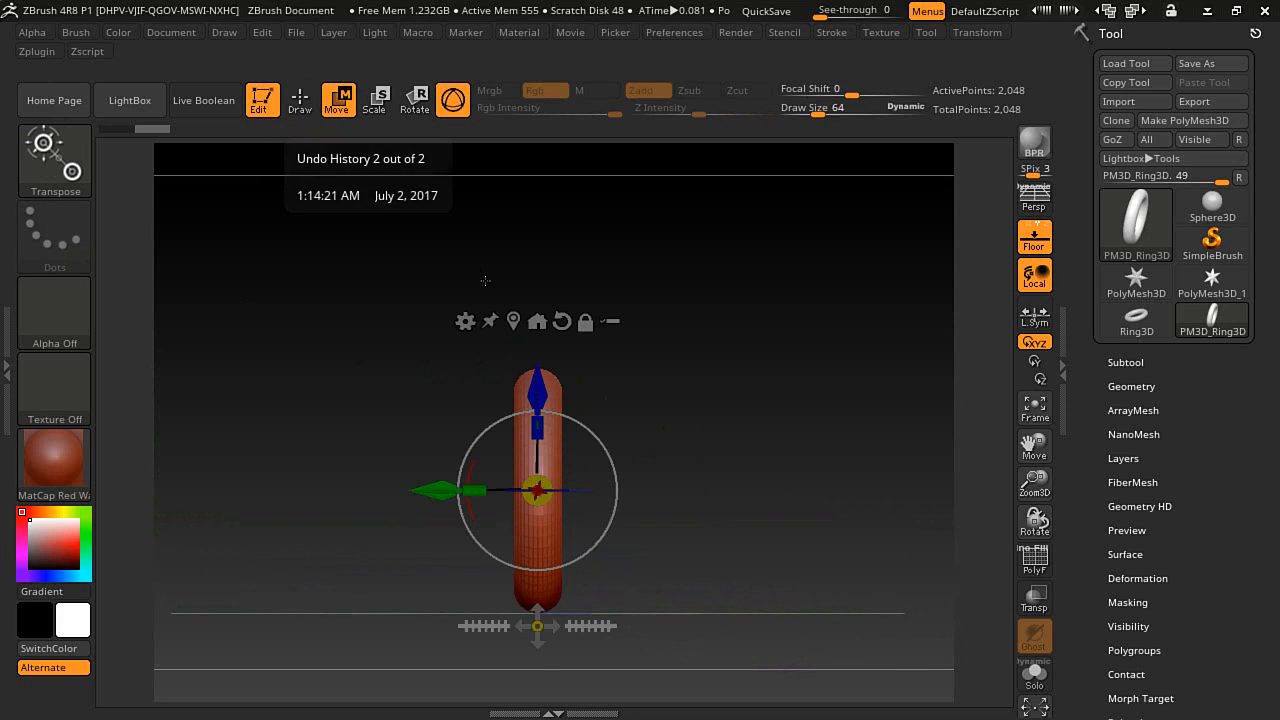
click(465, 321)
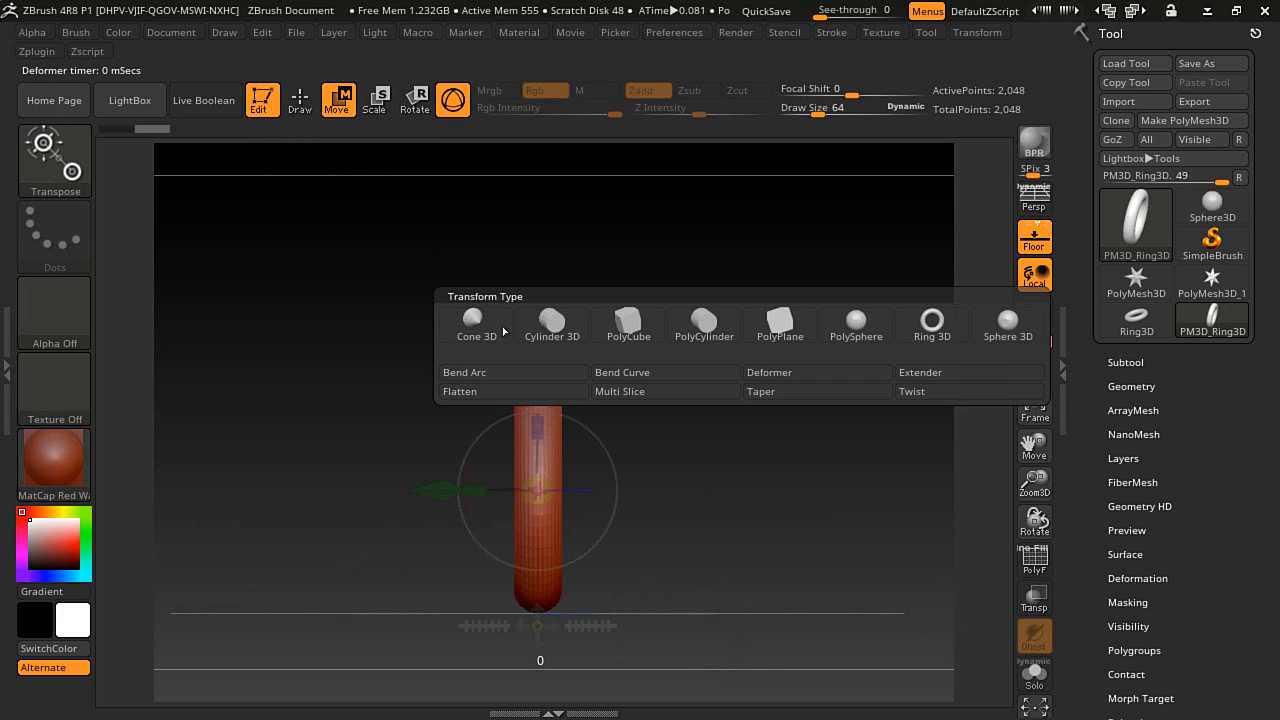
click(915, 388)
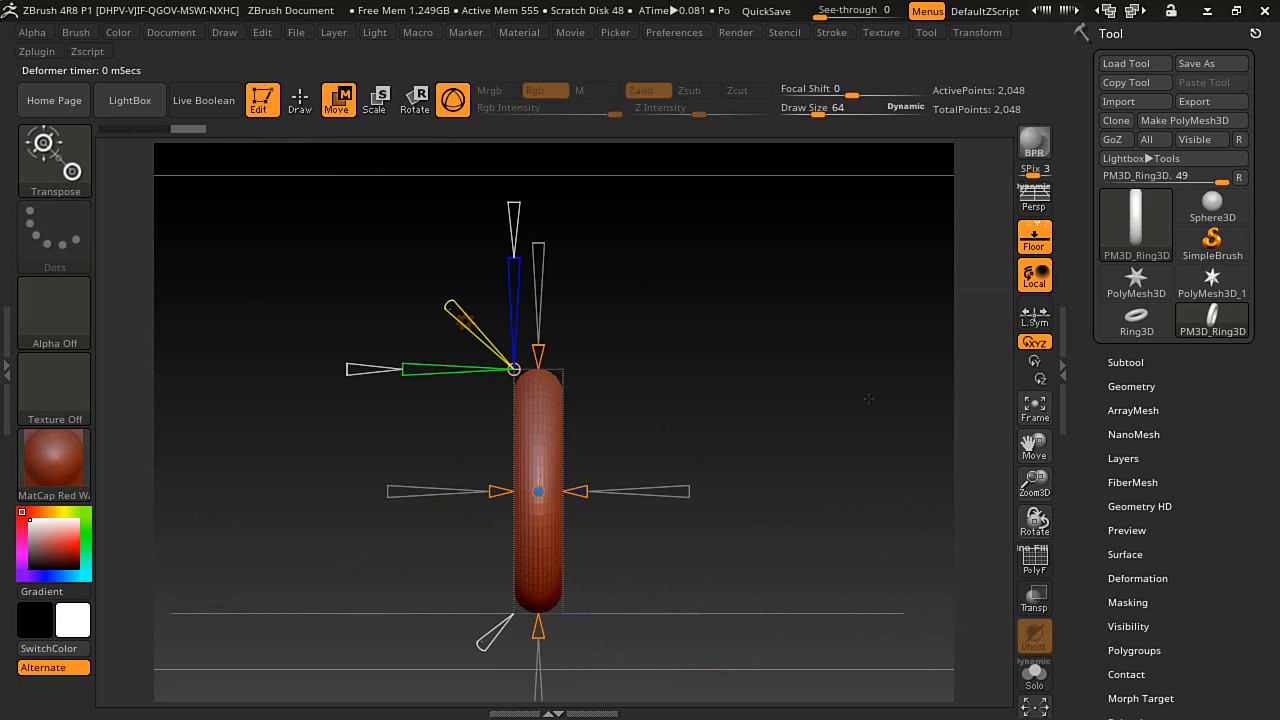
mouse_move(574, 492)
mouse_down()
mouse_move(611, 493)
mouse_move(606, 482)
mouse_up()
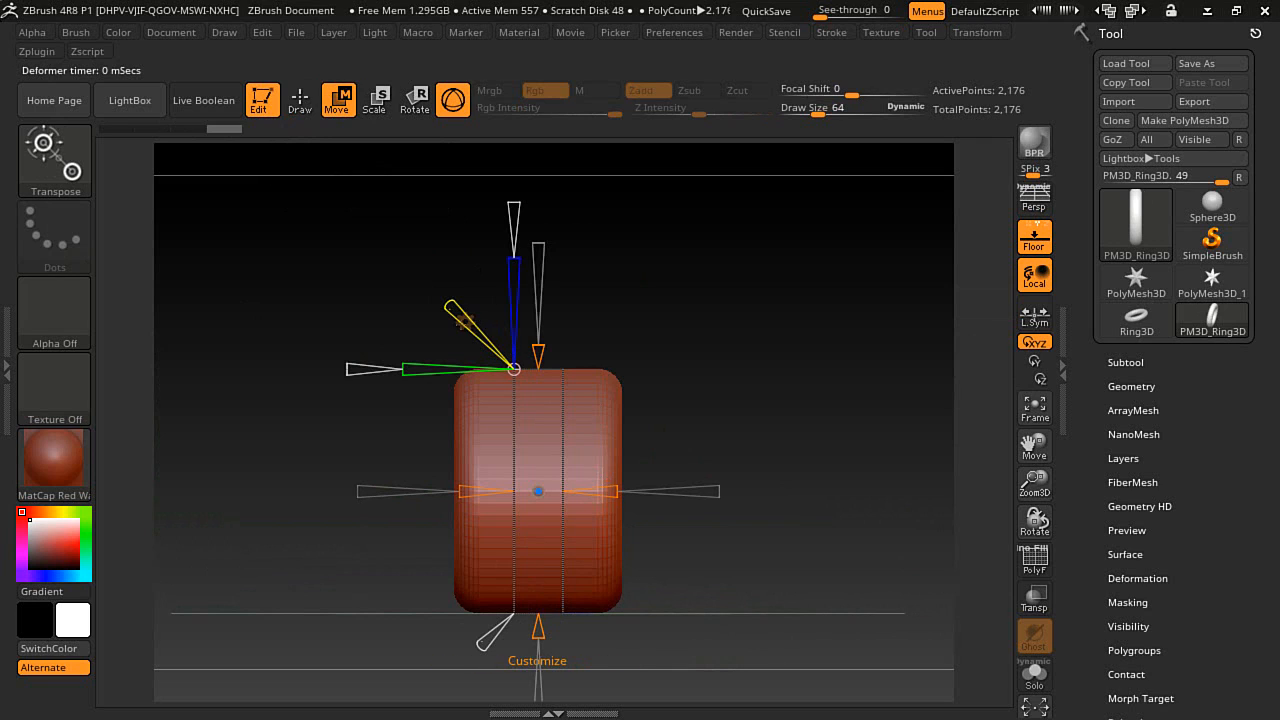
click(463, 322)
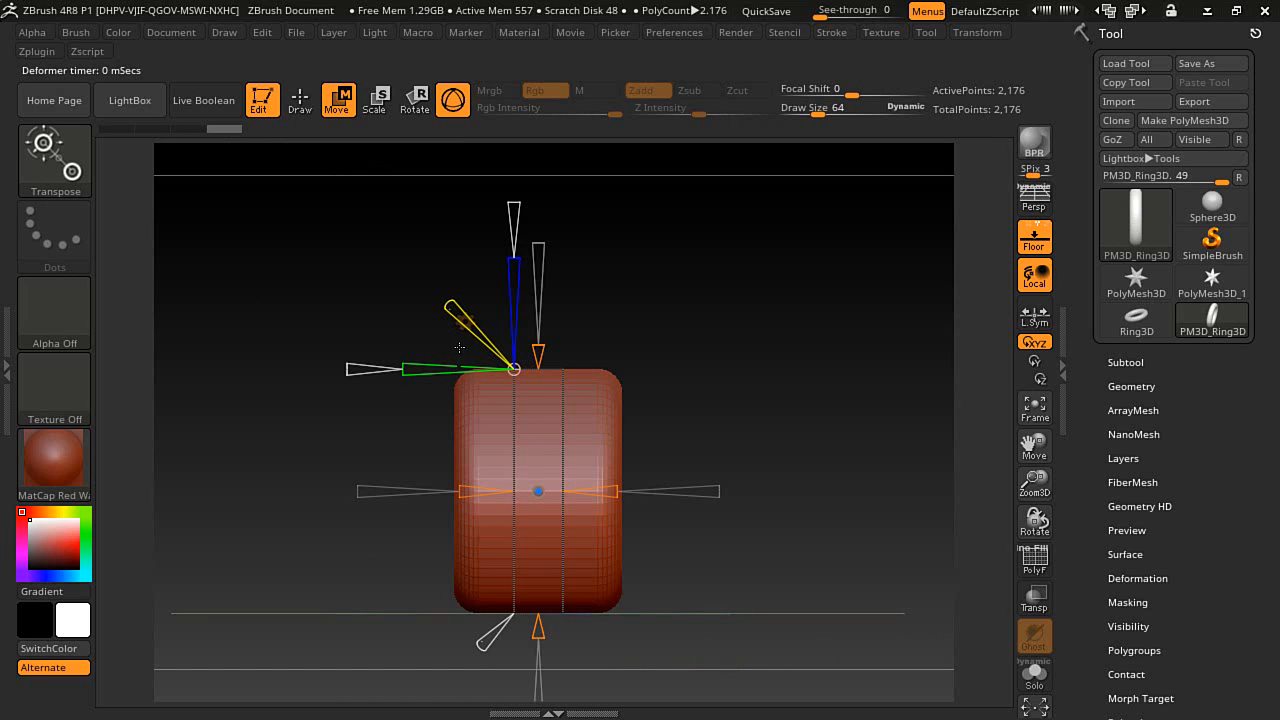
click(458, 330)
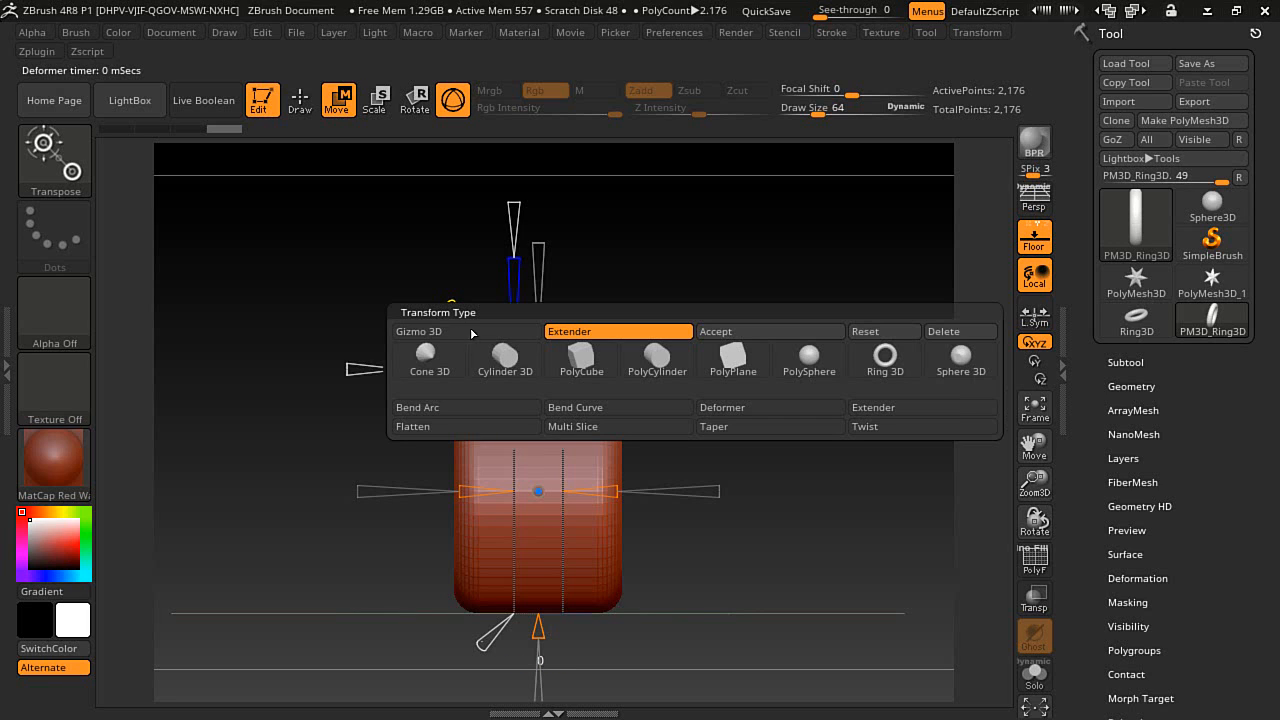
click(711, 332)
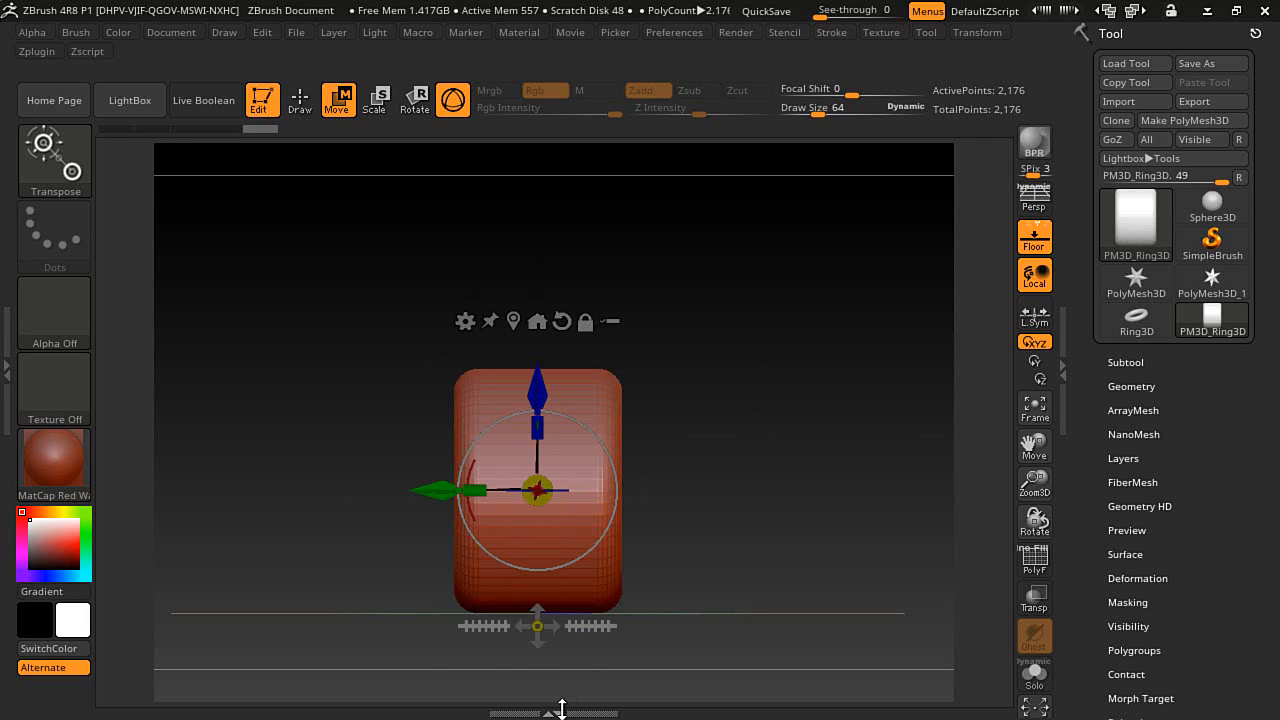
- Reveal the custom macro buttons, show the widened ring from an angled view, and return to Draw mode
drag(562, 708, 561, 651)
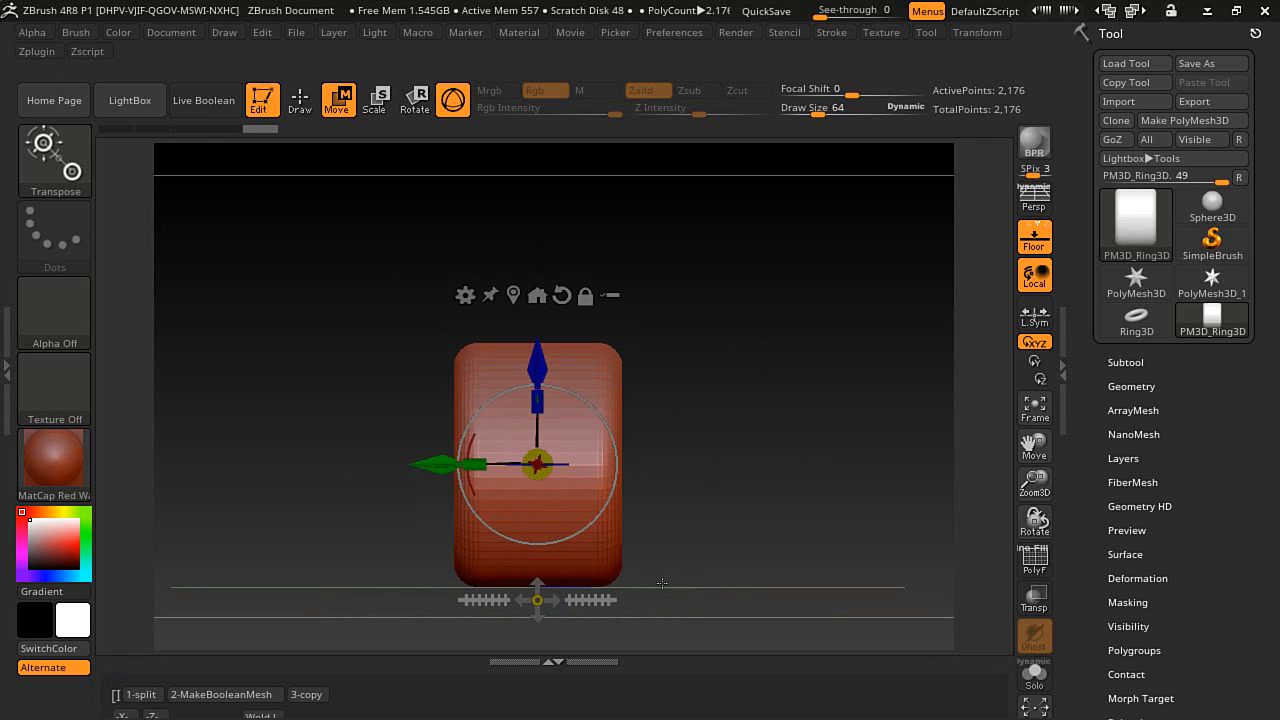
drag(731, 533, 653, 557)
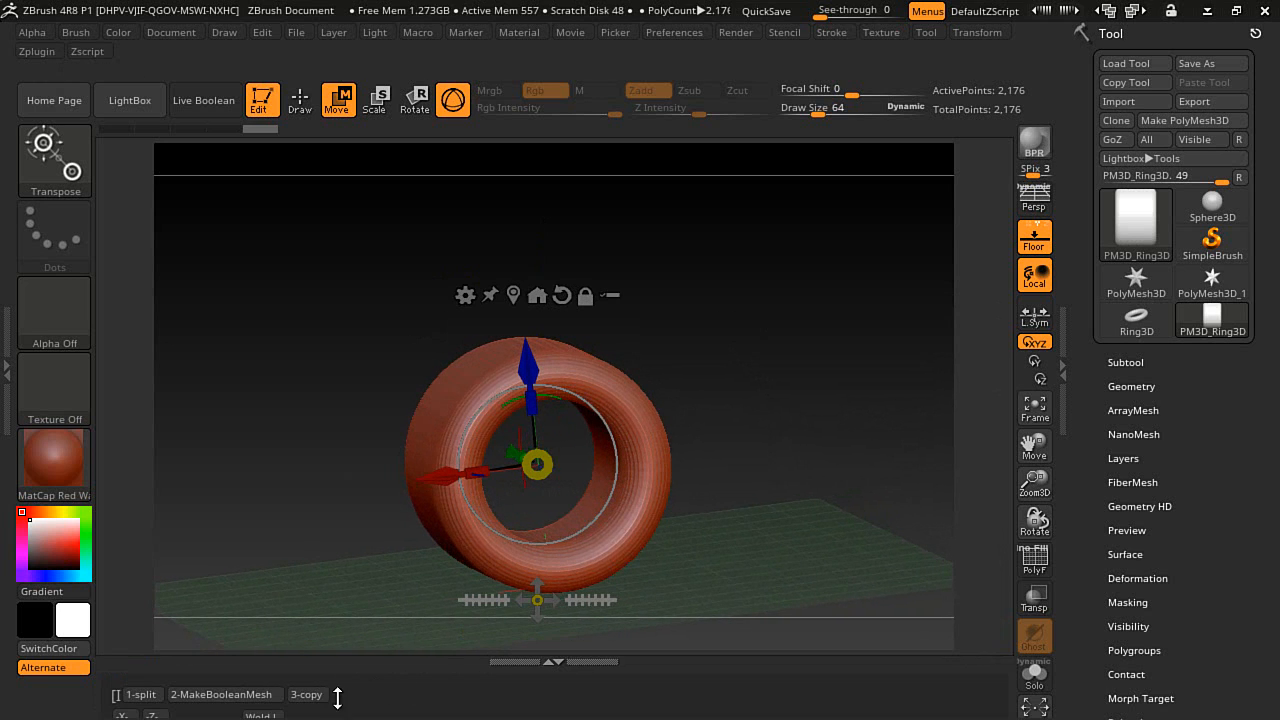
drag(398, 590, 540, 583)
click(300, 100)
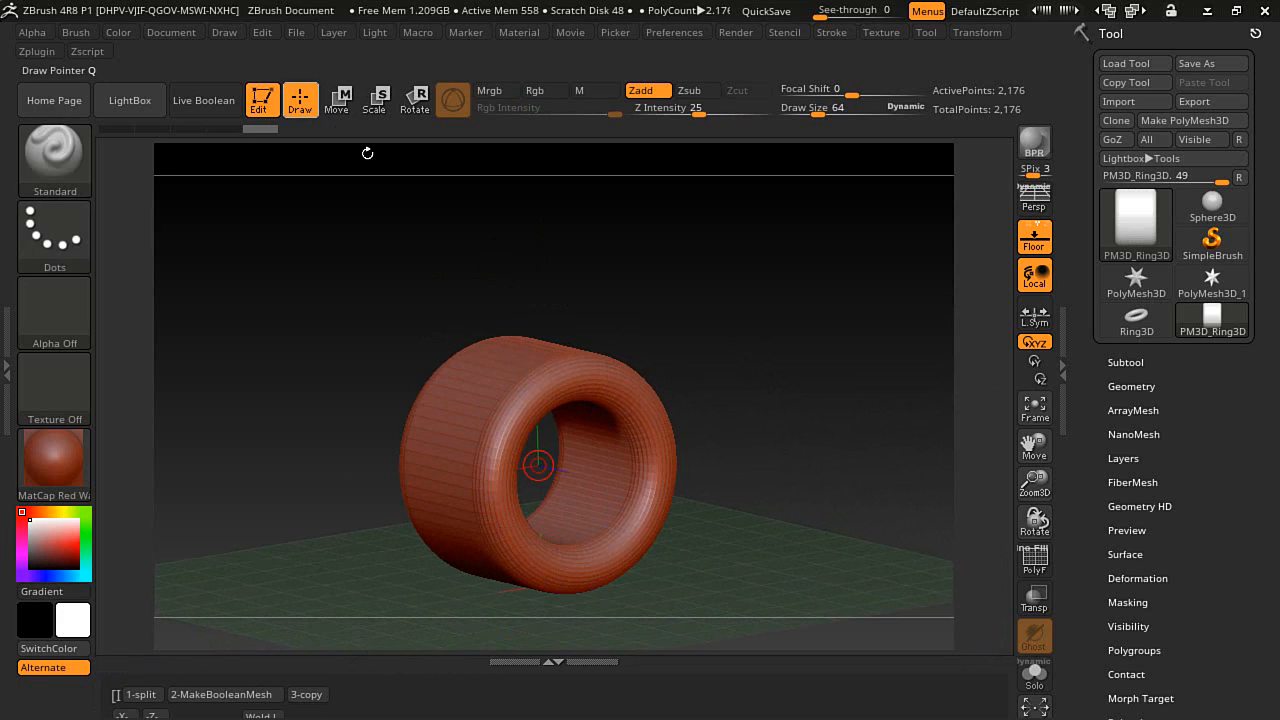
- Hide the middle band and one end of the widened ring, leaving one rounded rim visible, and uncover the remaining macro buttons
ctrl+shift+click(657, 483)
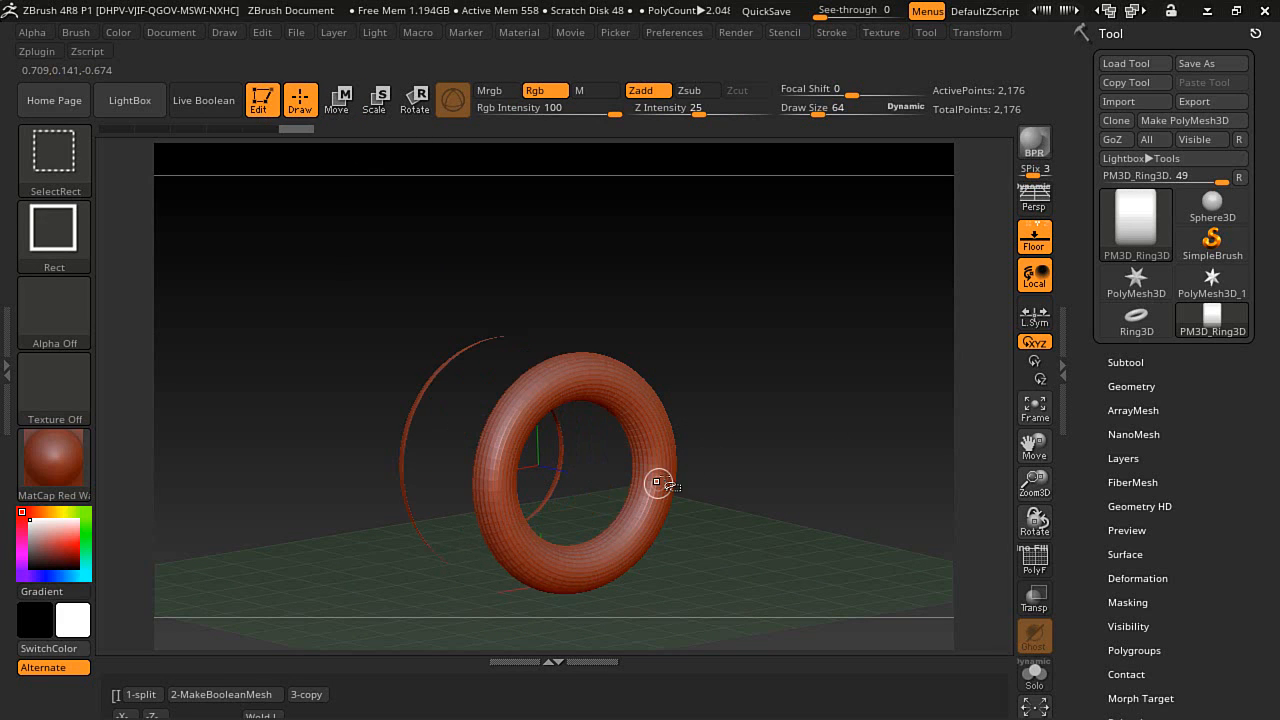
drag(748, 446, 810, 425)
ctrl+shift+drag(791, 239, 602, 703)
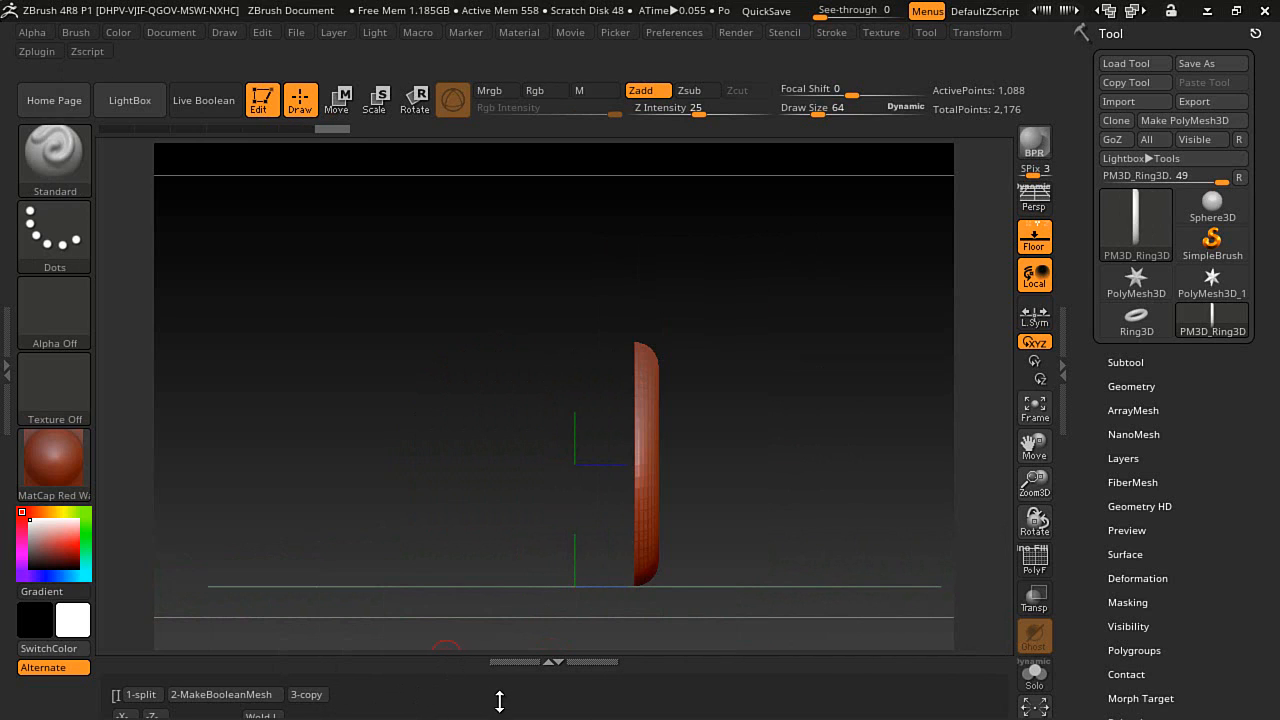
drag(510, 661, 517, 631)
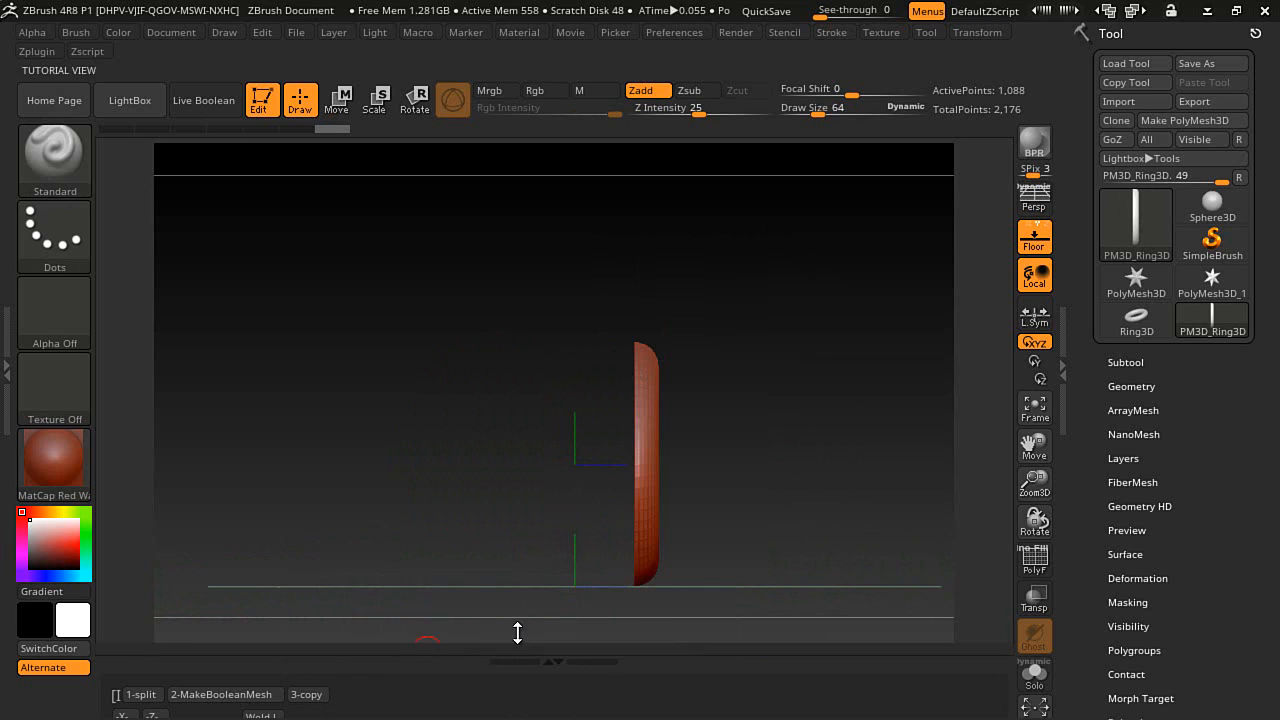
- Run the -Z- and +Z macros on the ring mesh, followed by the Weld-R macro
click(158, 670)
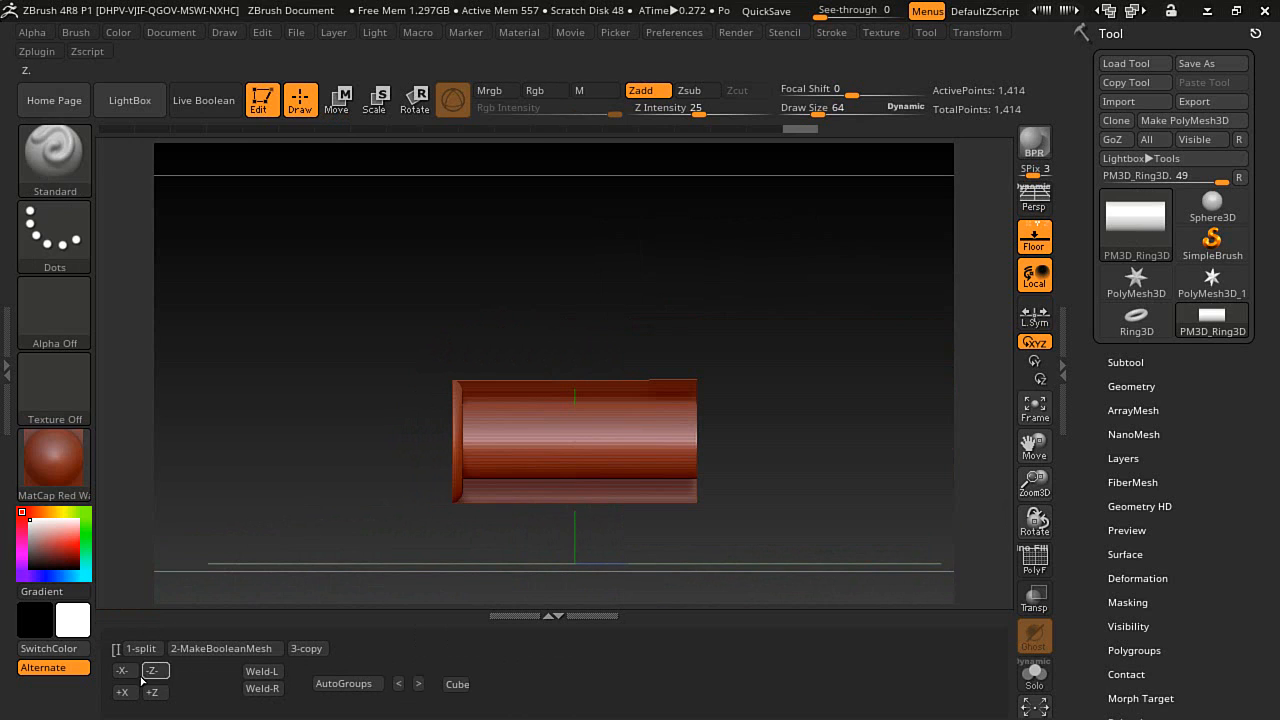
click(160, 691)
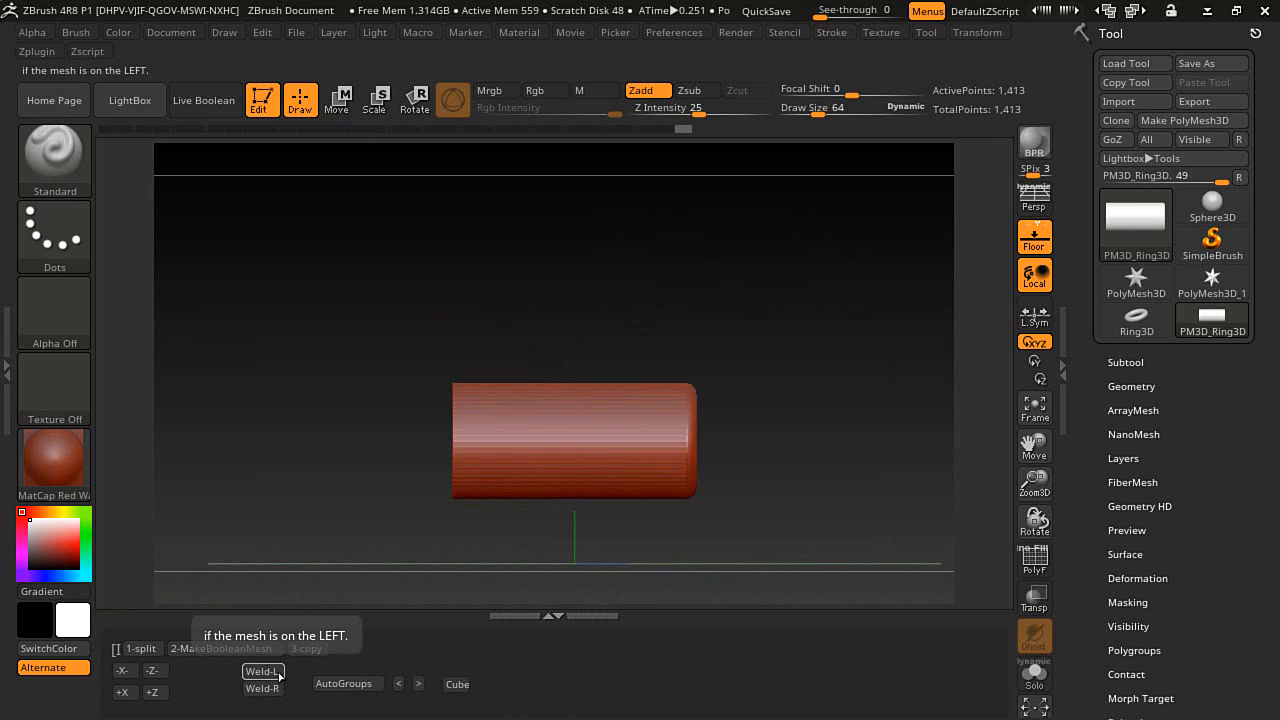
drag(338, 588, 338, 559)
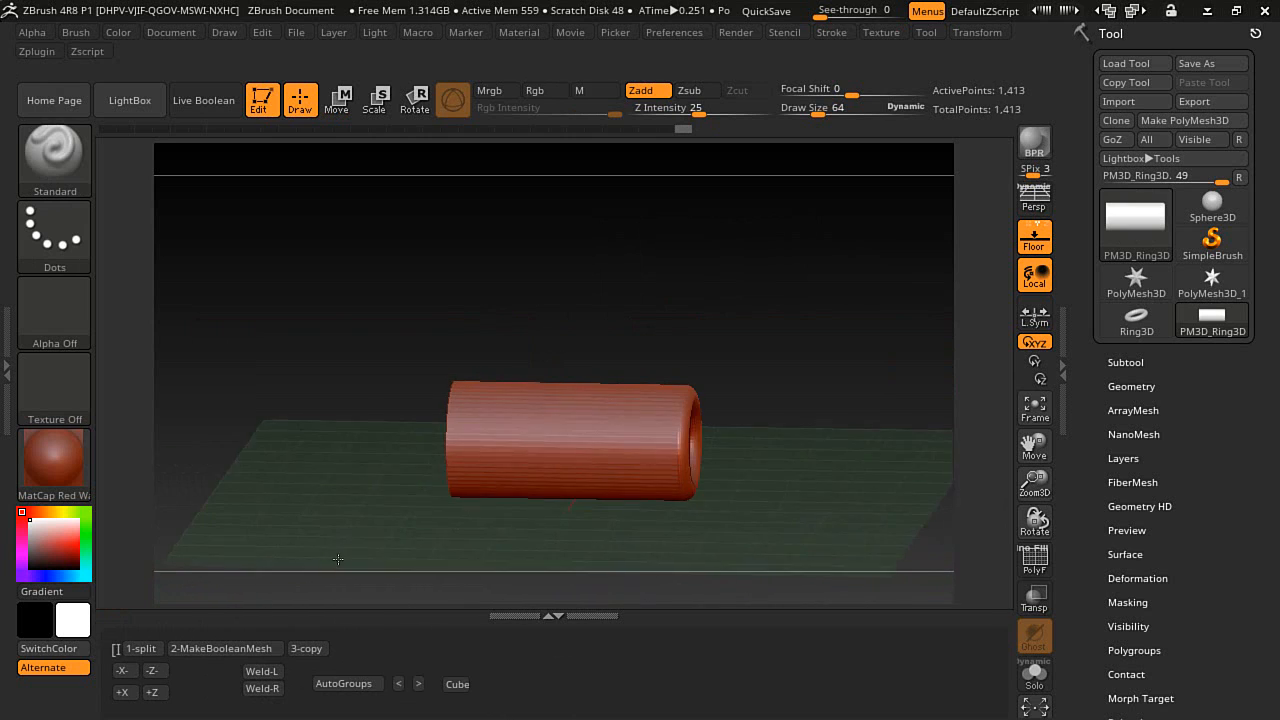
click(276, 689)
drag(334, 531, 337, 573)
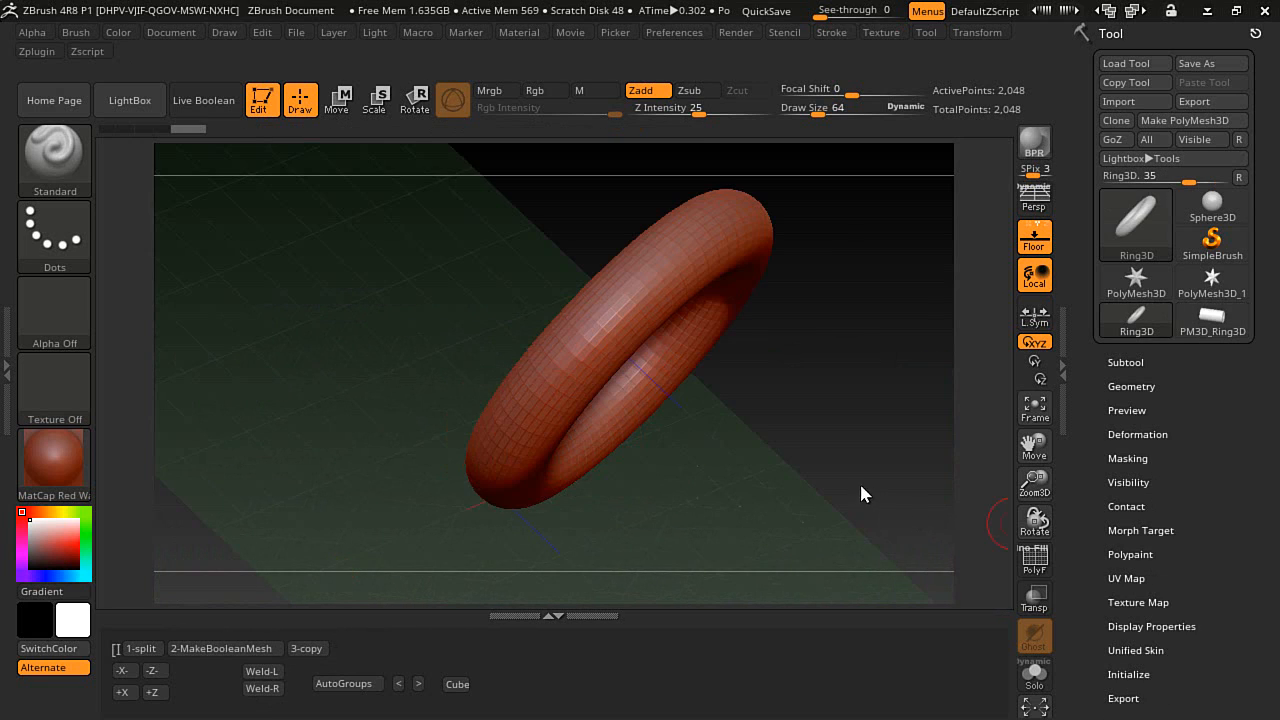
- Examine the upright Ring3D primitive's orientation relative to the floor grid and axes from angled and side views
drag(861, 487, 861, 487)
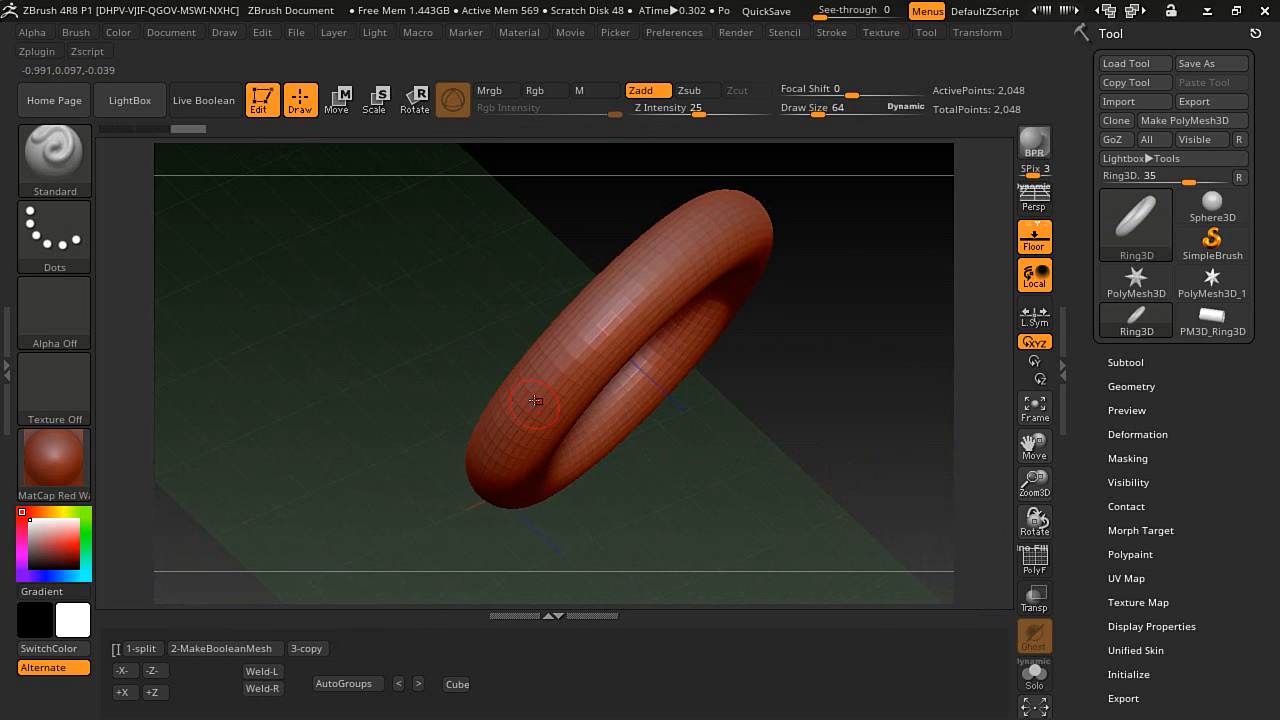
click(337, 98)
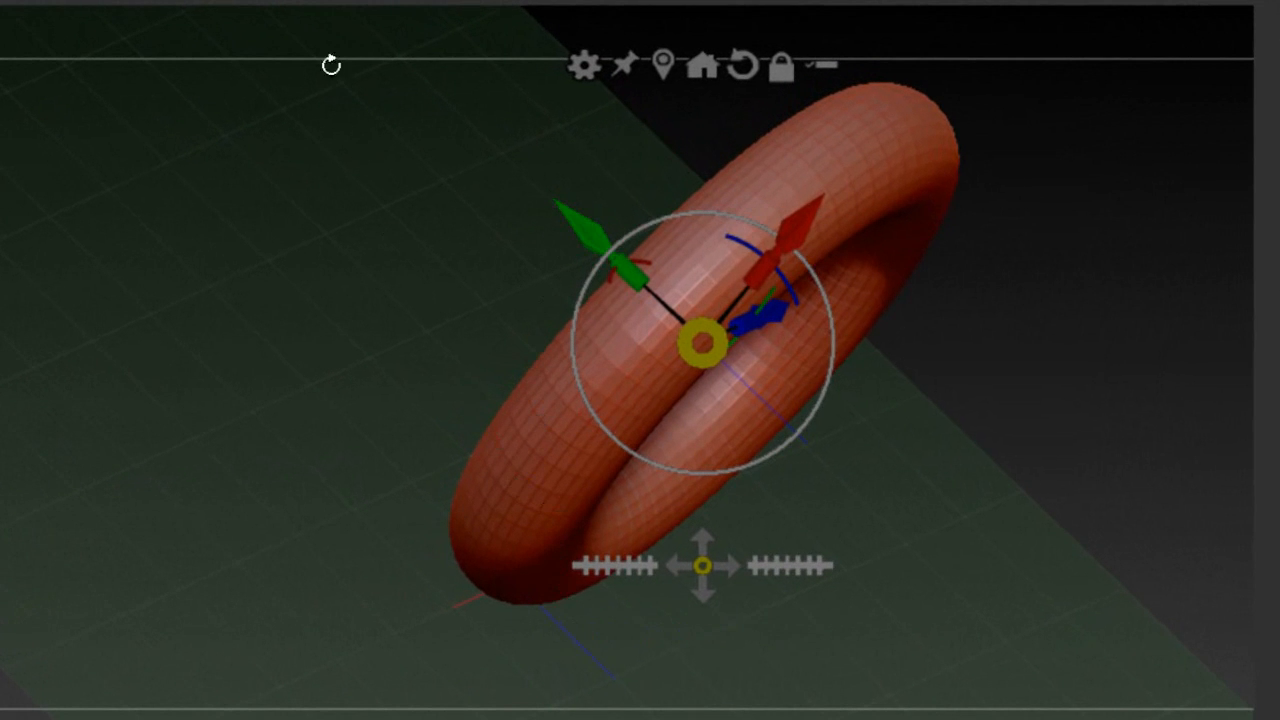
click(331, 65)
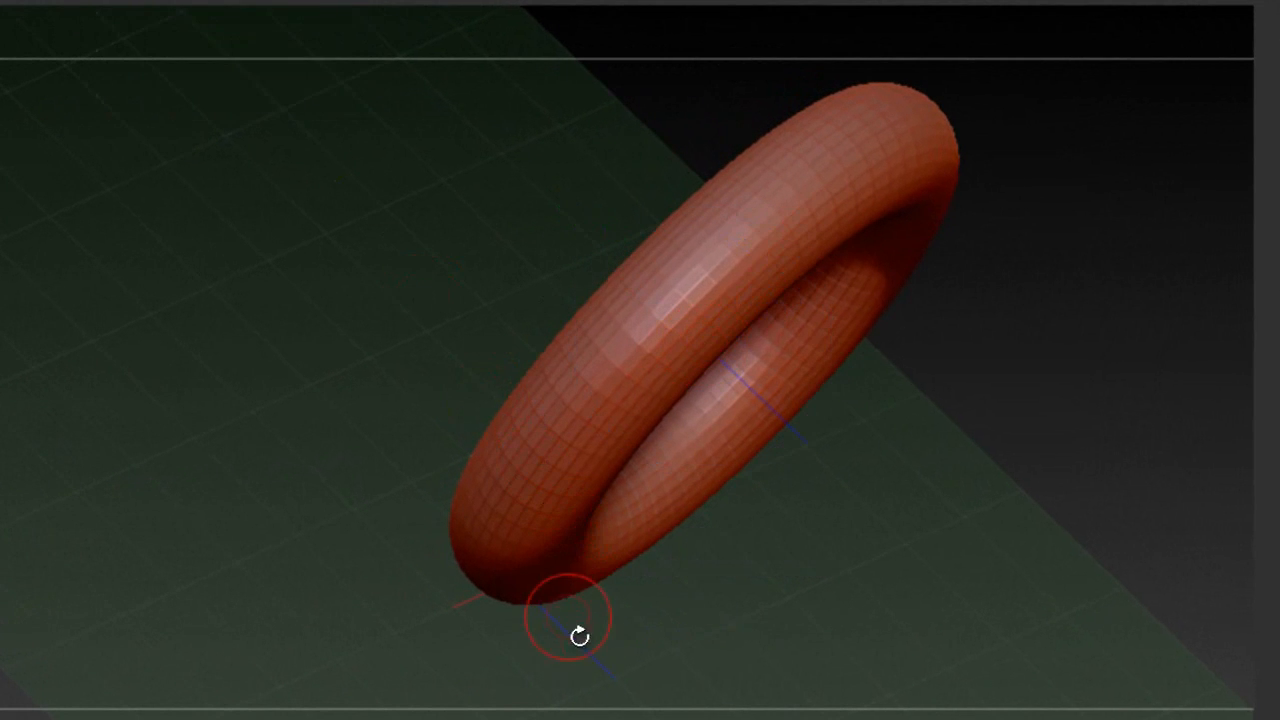
drag(580, 636, 1011, 555)
drag(470, 220, 411, 300)
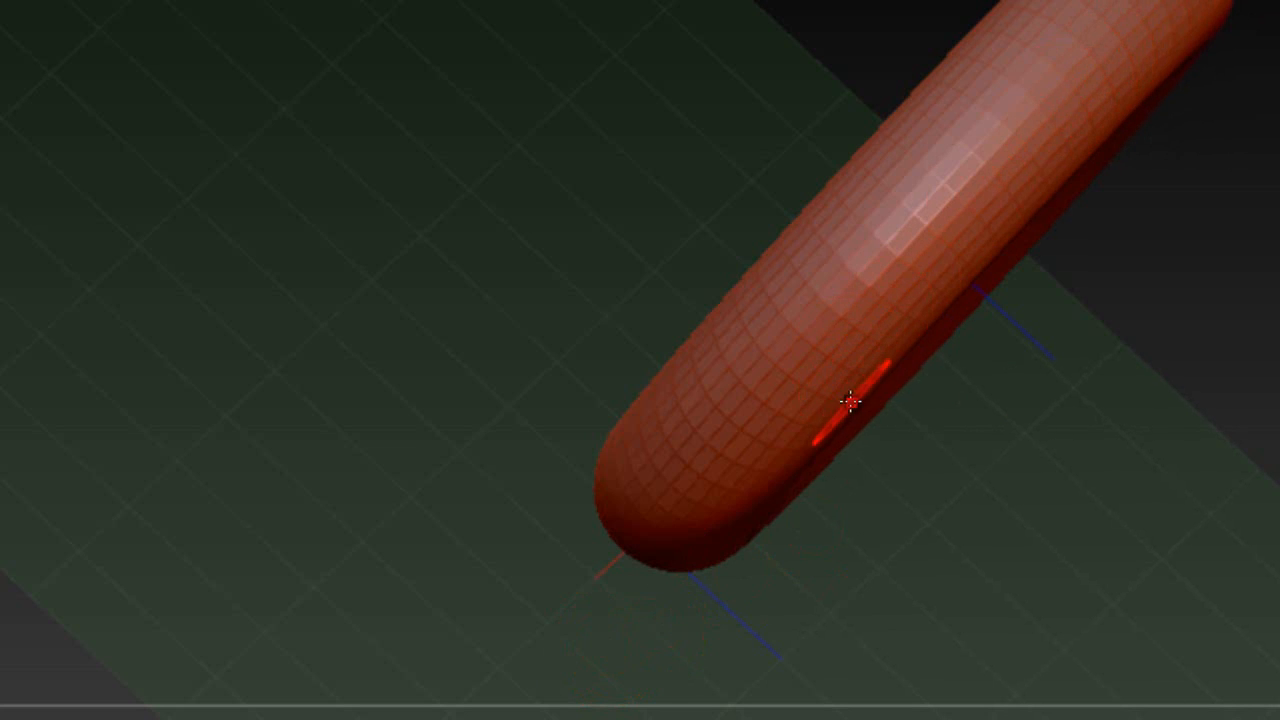
drag(1028, 490, 975, 548)
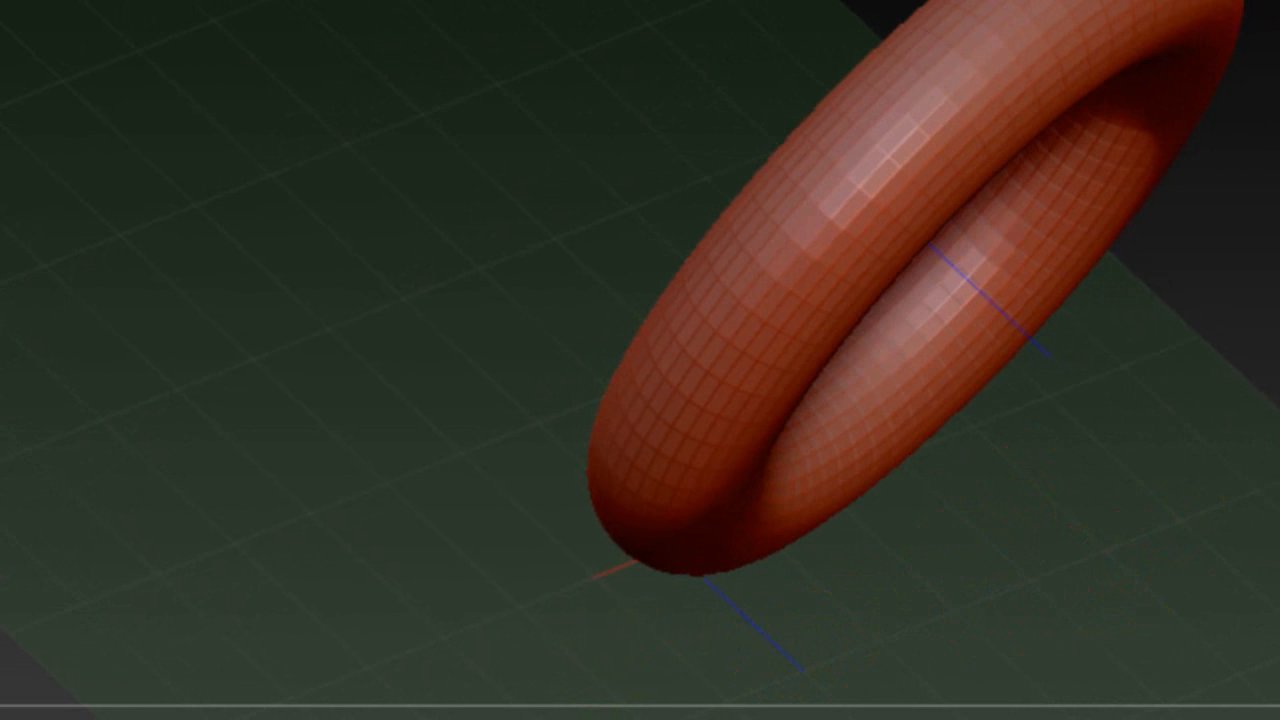
drag(1243, 343, 1268, 336)
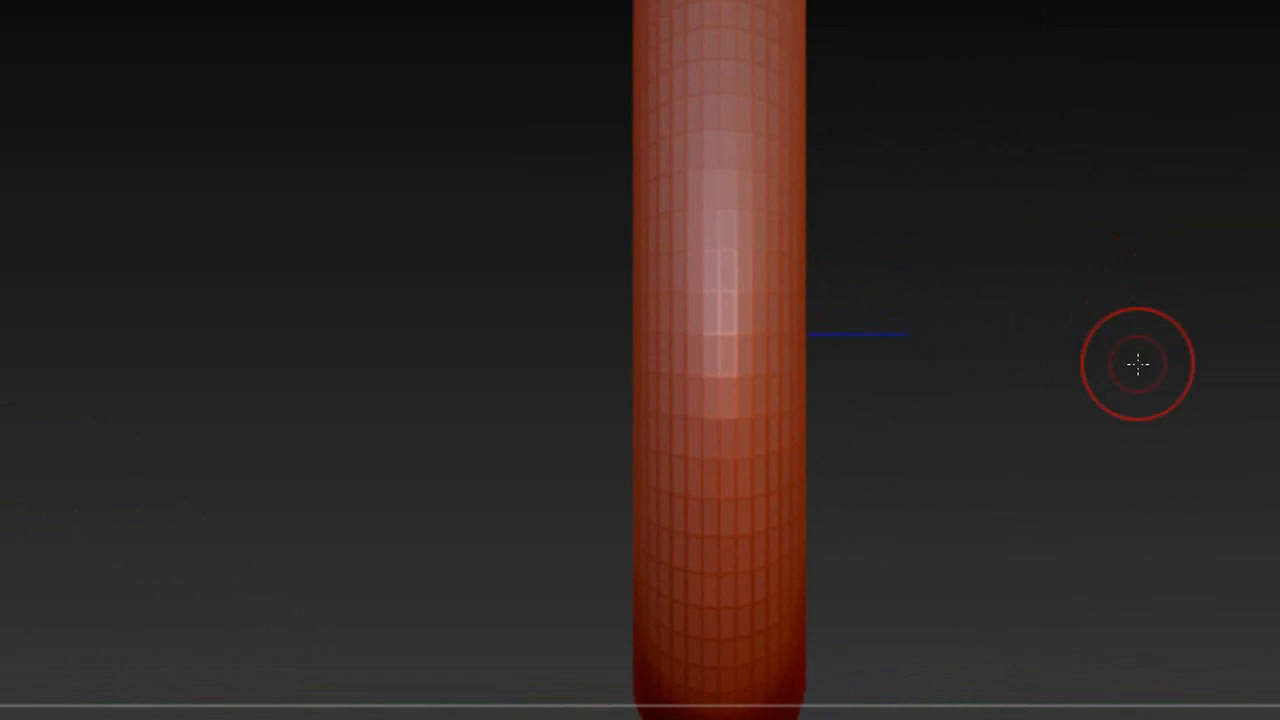
- Widen the upright ring mesh symmetrically along Z with the Extender deformer, and return to Draw mode
alt+drag(1135, 300, 1075, 264)
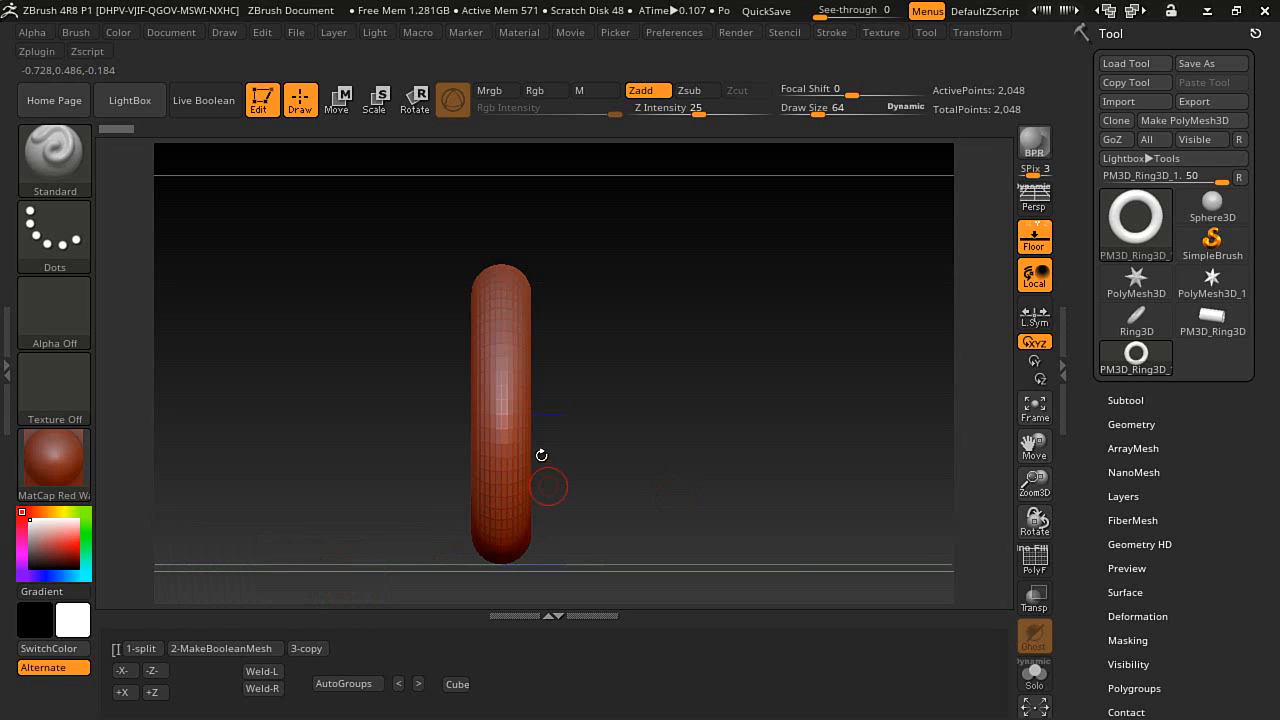
click(338, 100)
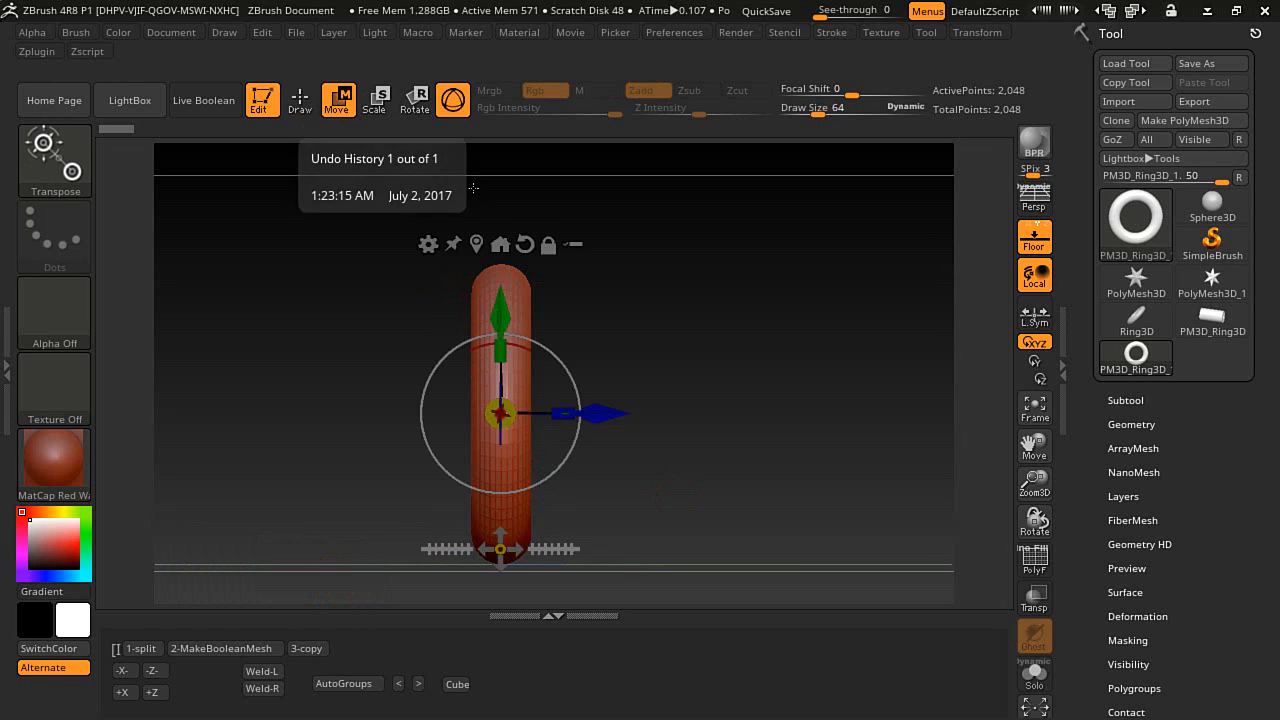
click(429, 245)
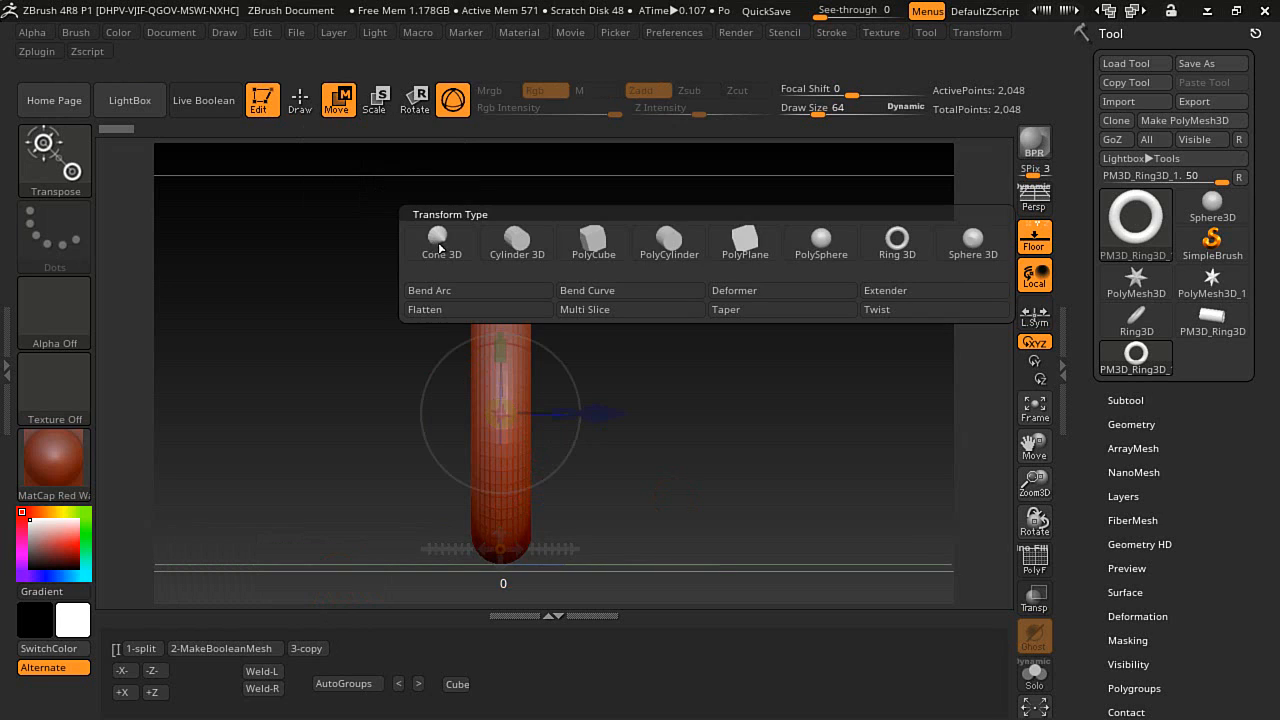
click(912, 291)
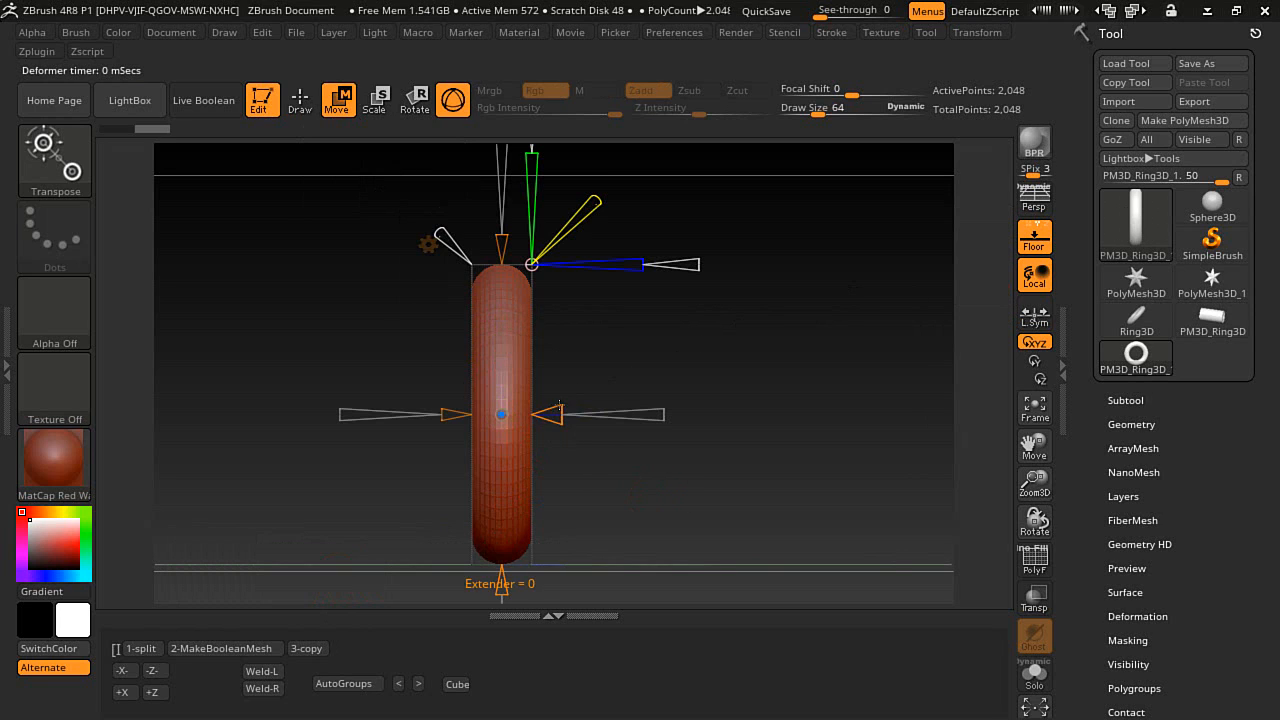
drag(559, 414, 646, 414)
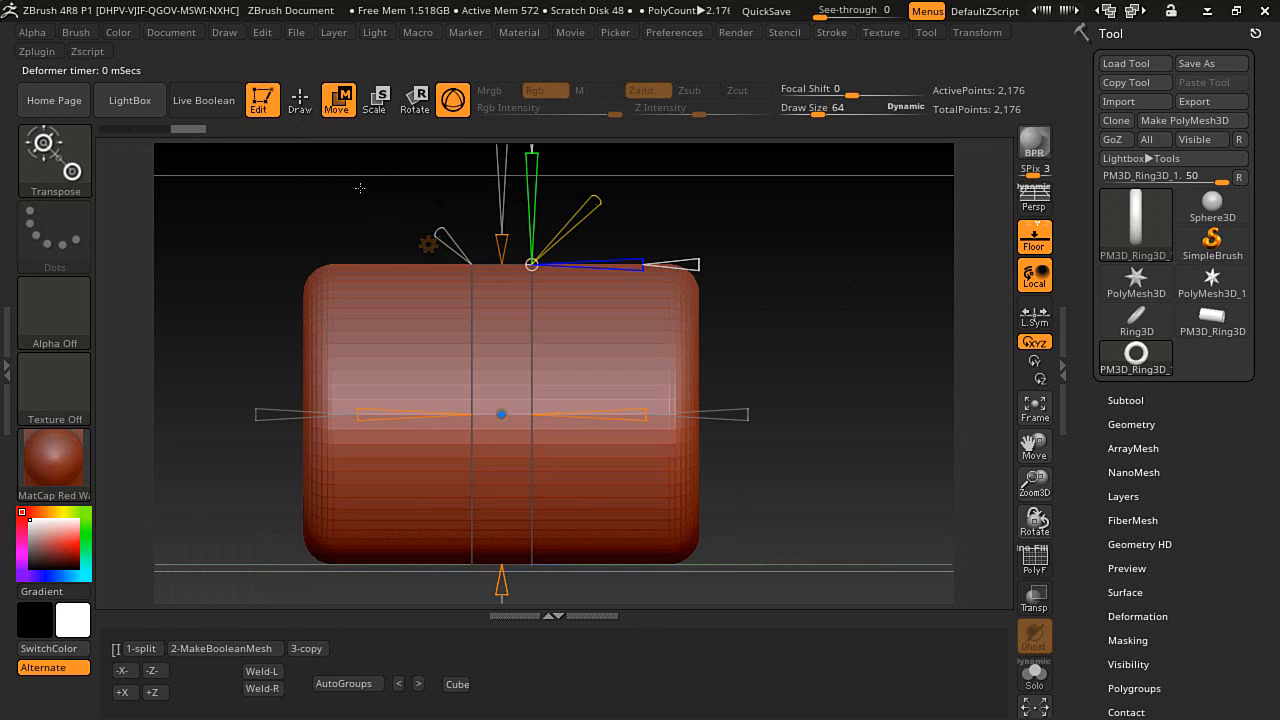
click(306, 110)
mouse_move(786, 443)
mouse_down()
mouse_move(690, 462)
mouse_move(713, 476)
mouse_move(546, 435)
mouse_up()
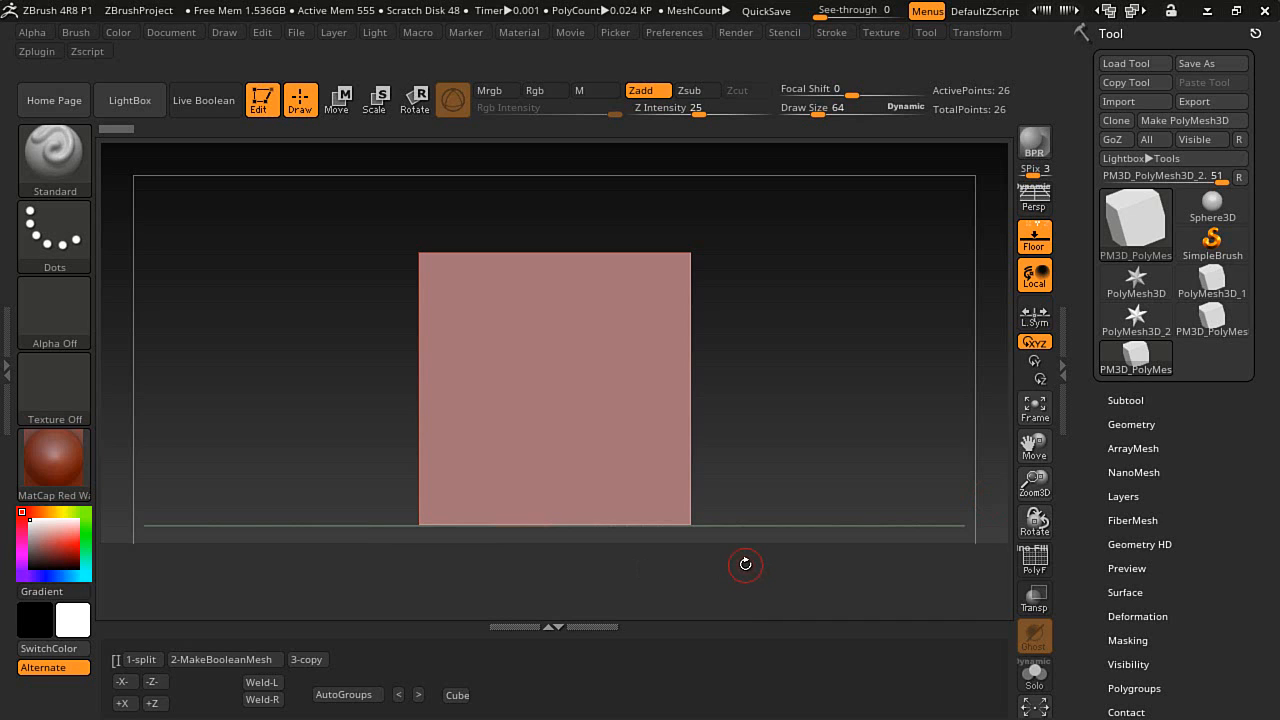
- Insert the second Philips screw head from the IMM Ind. Parts brush at the center of the cube's front face
click(54, 155)
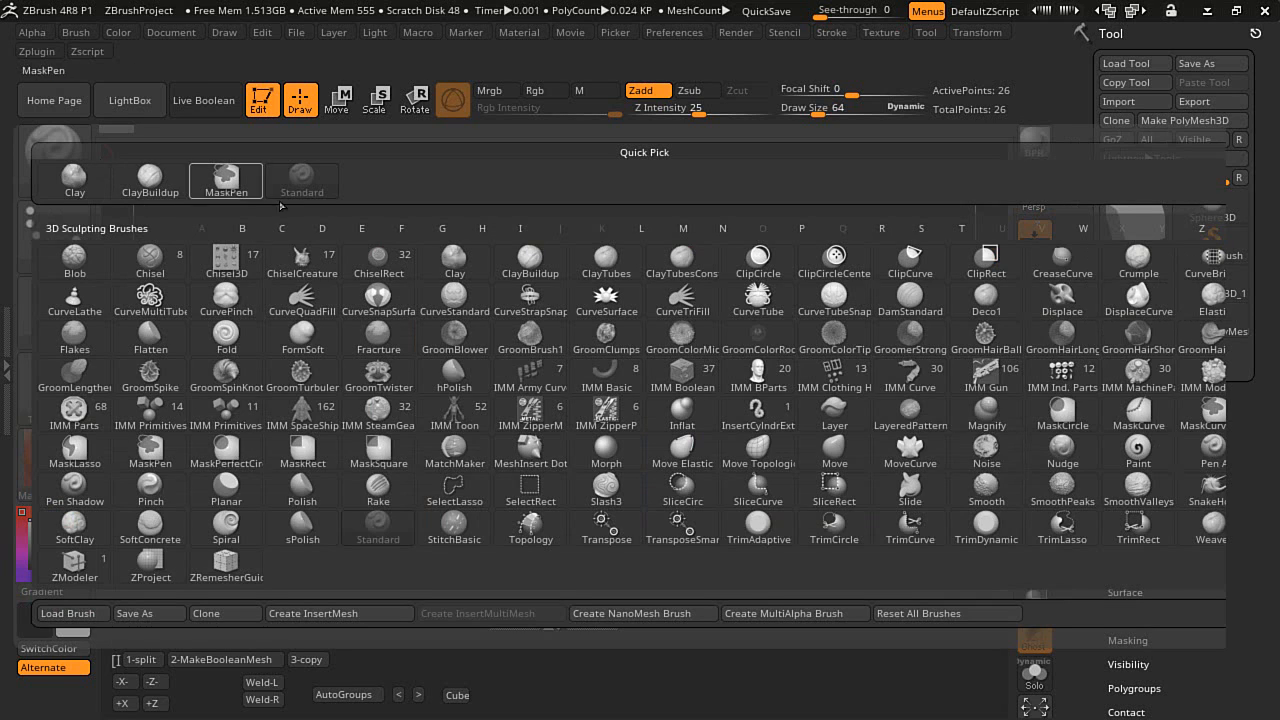
click(1062, 372)
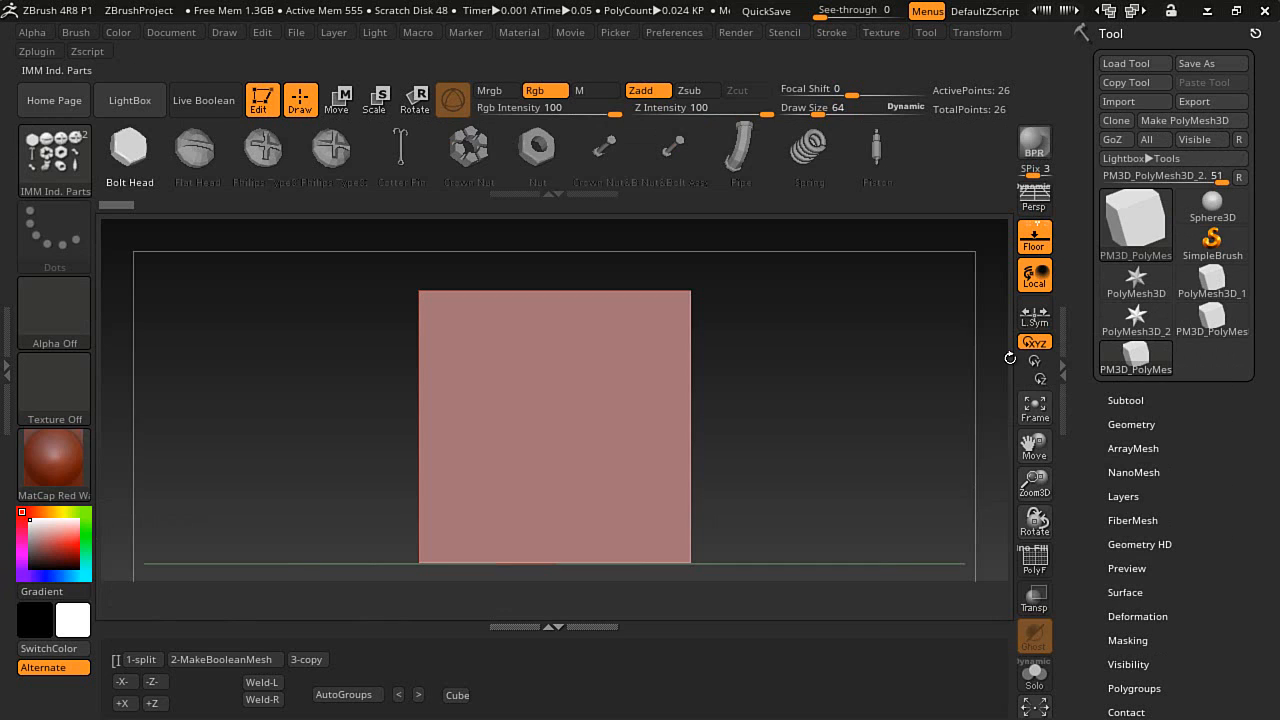
click(331, 152)
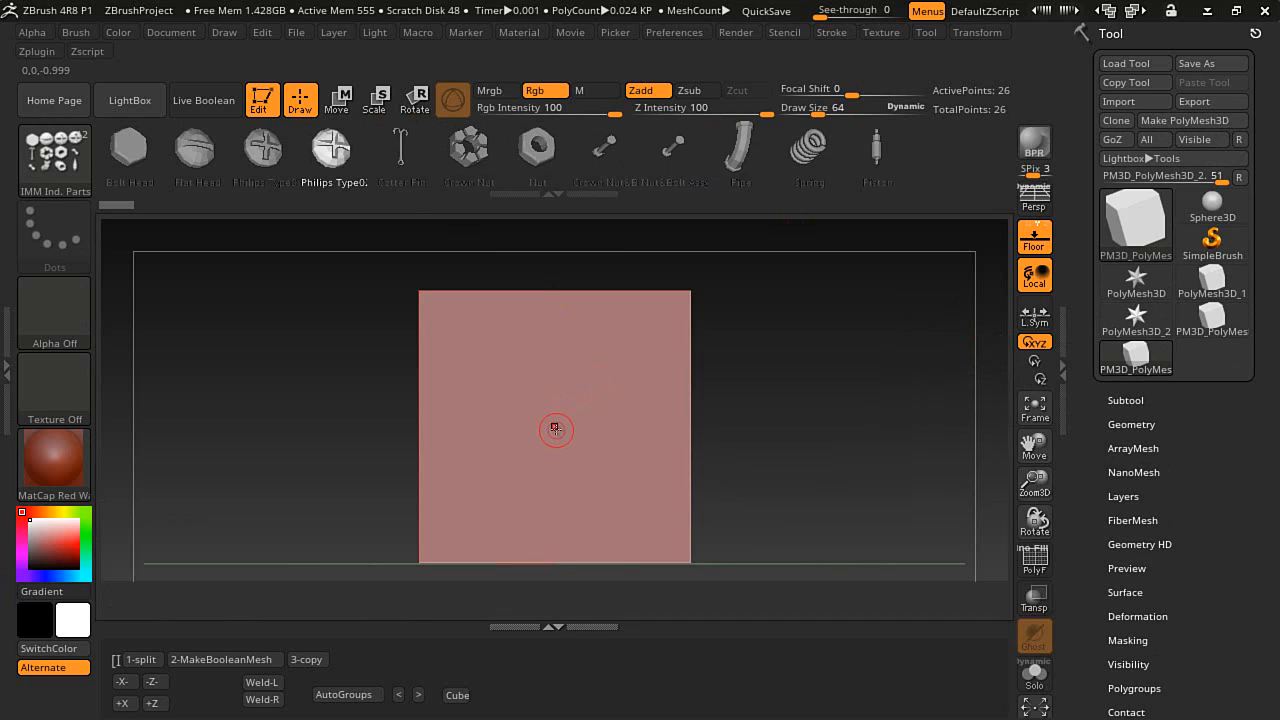
drag(556, 429, 549, 550)
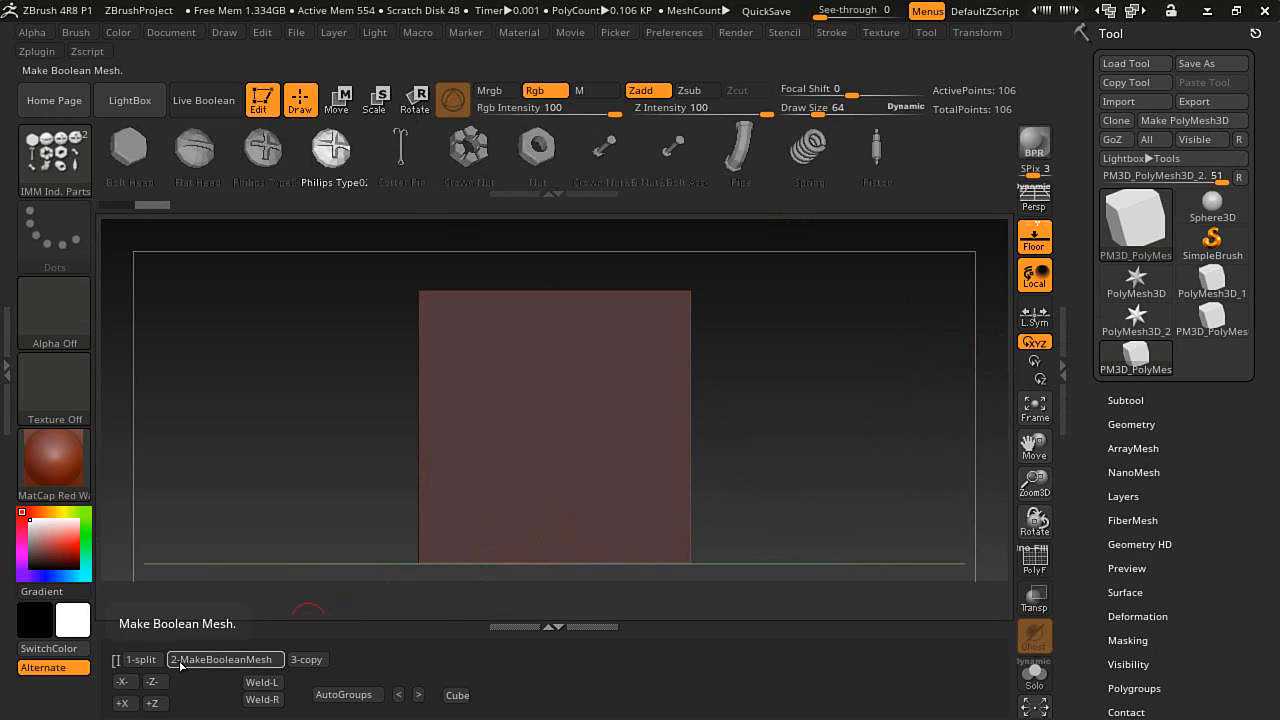
- Split the inserted screw head into its own subtool and move it along Z so it cuts a visible recess
click(180, 665)
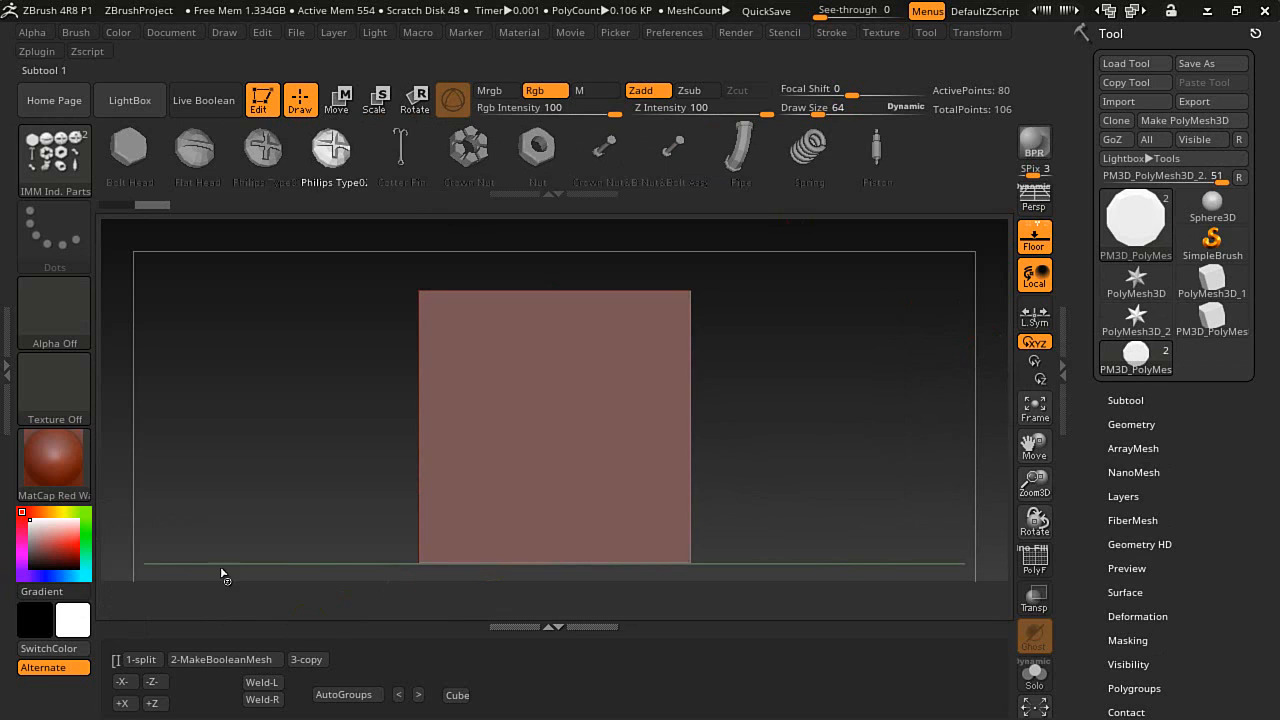
drag(224, 560, 372, 567)
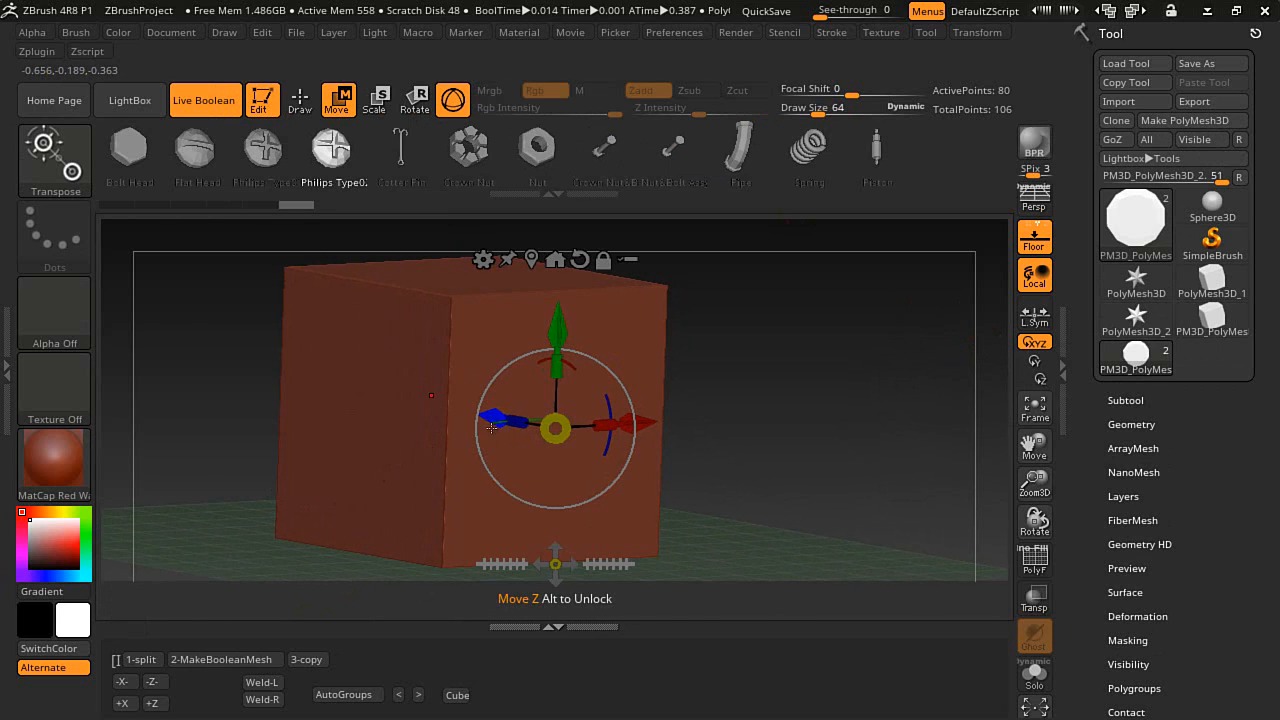
drag(495, 418, 554, 472)
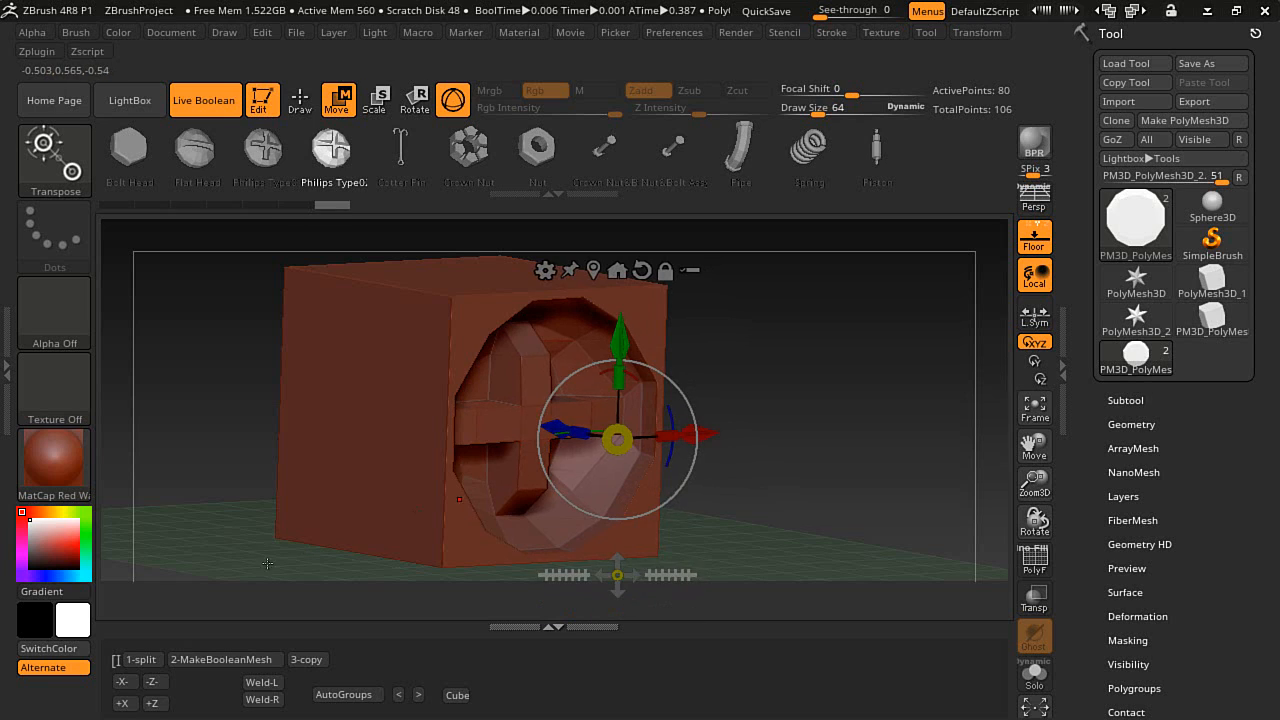
- Generate a boolean mesh with the 2-MakeBooleanMesh macro and hide the cube body to isolate the cross-shaped recess
click(236, 659)
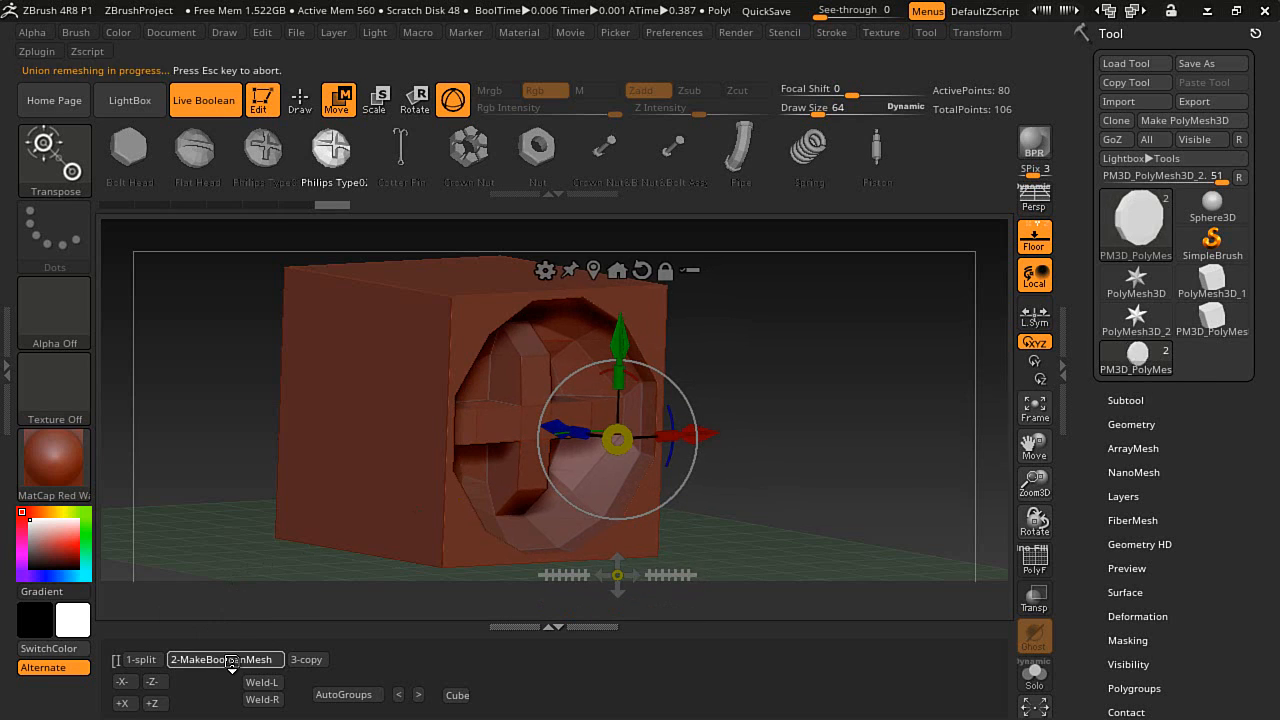
ctrl+shift+click(355, 437)
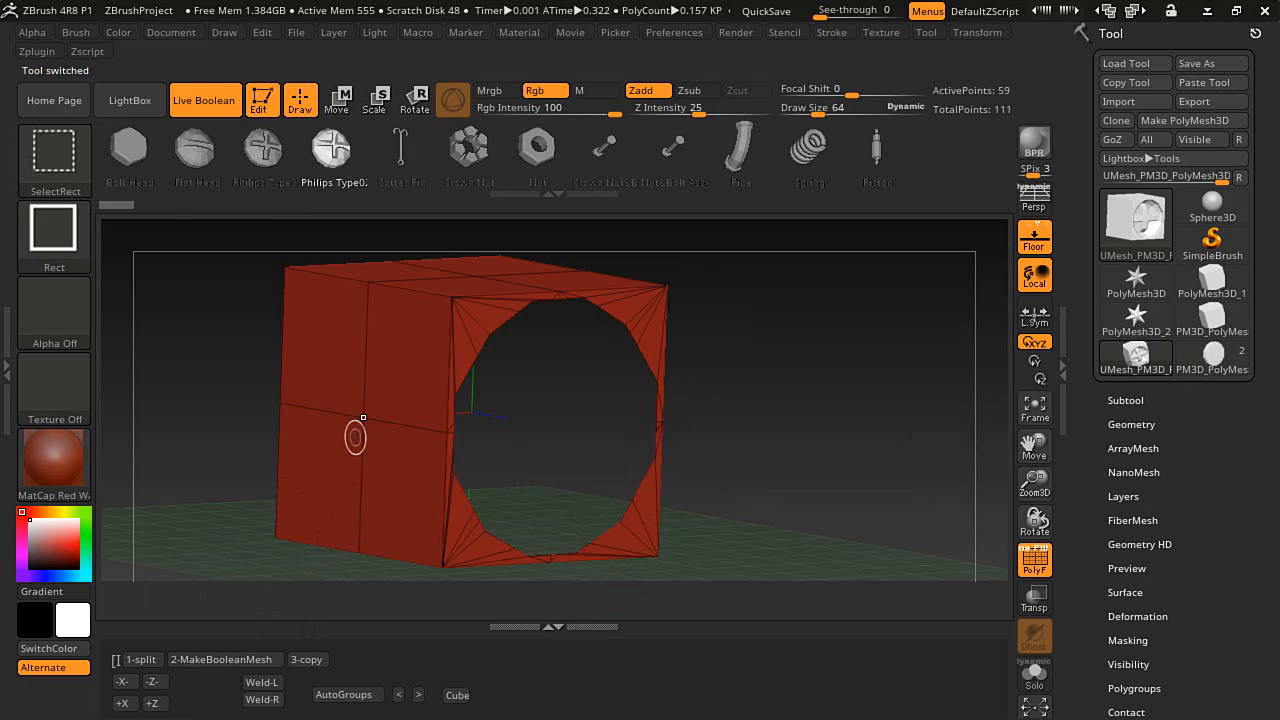
ctrl+shift+click(355, 437)
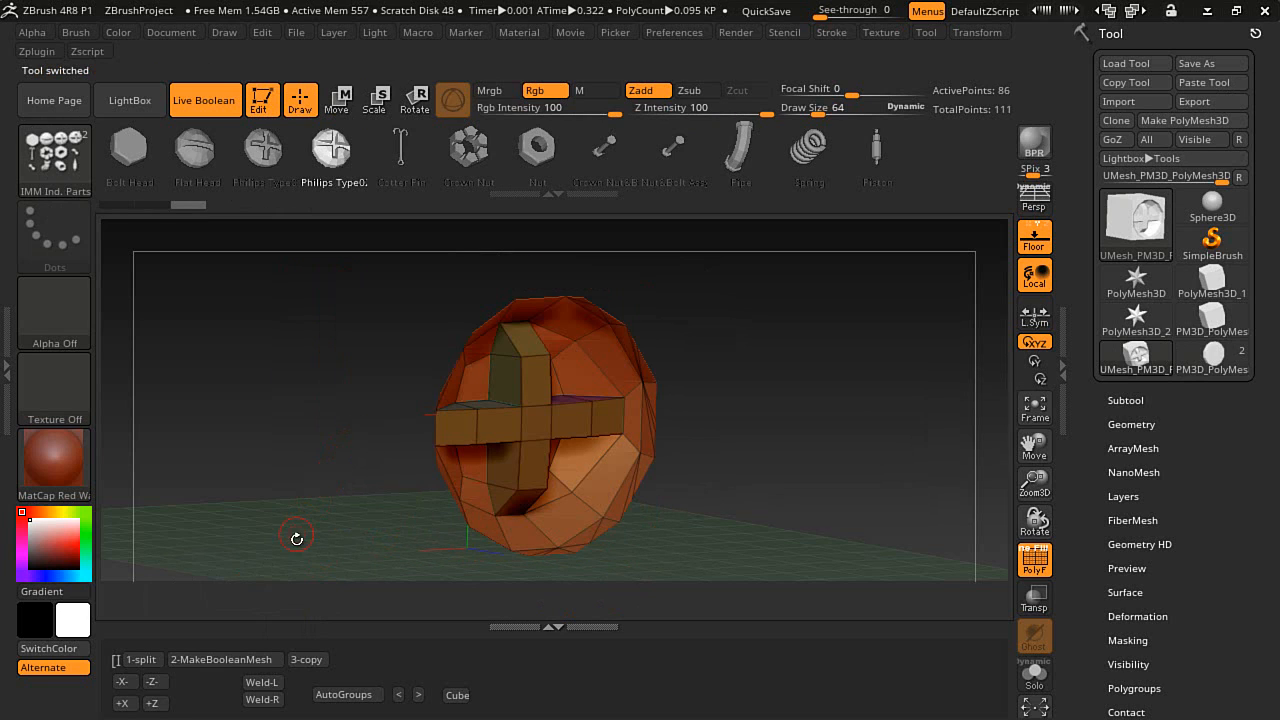
click(304, 662)
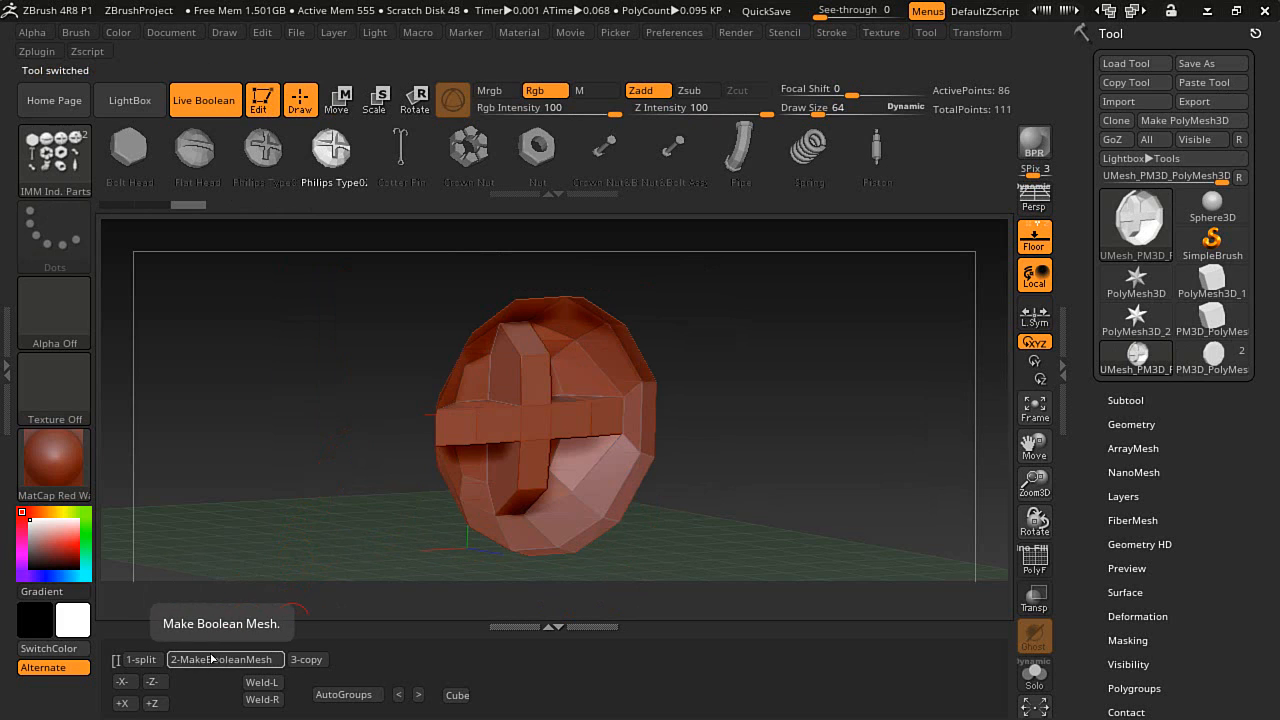
drag(252, 497, 231, 518)
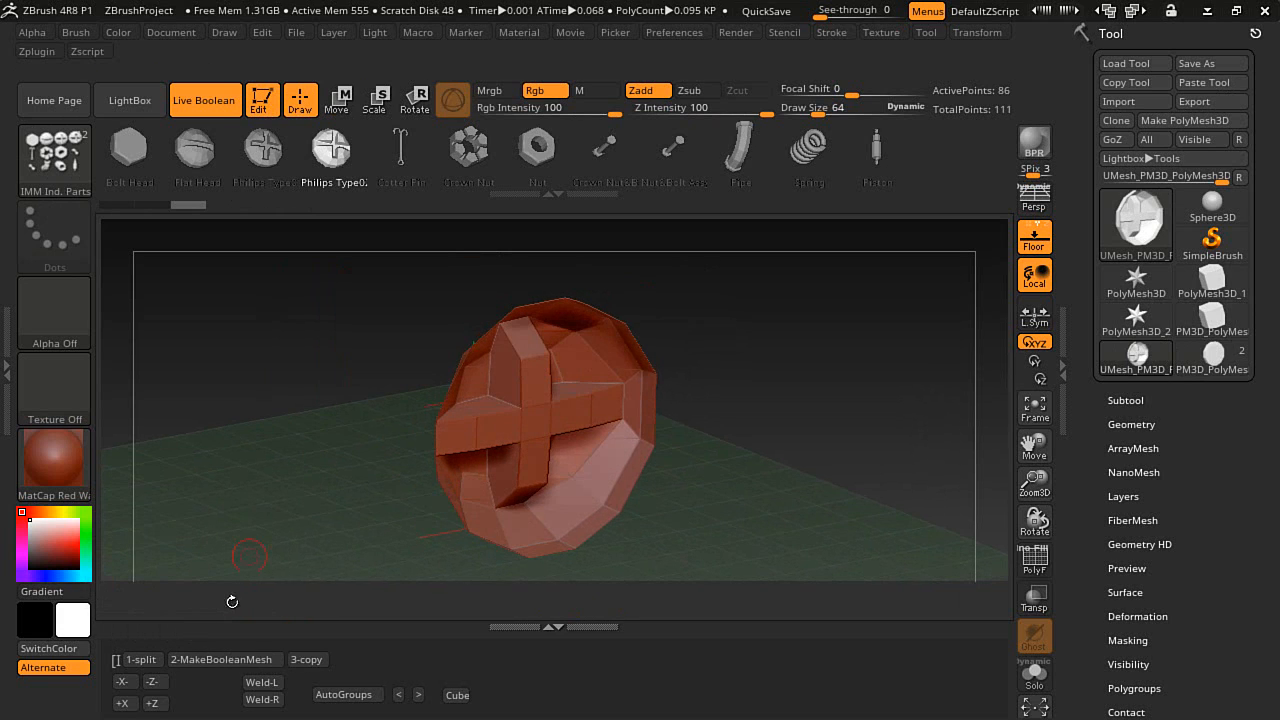
- Run the -Z- and +Z macros on the isolated recess mesh, followed by the Weld-R macro
click(155, 681)
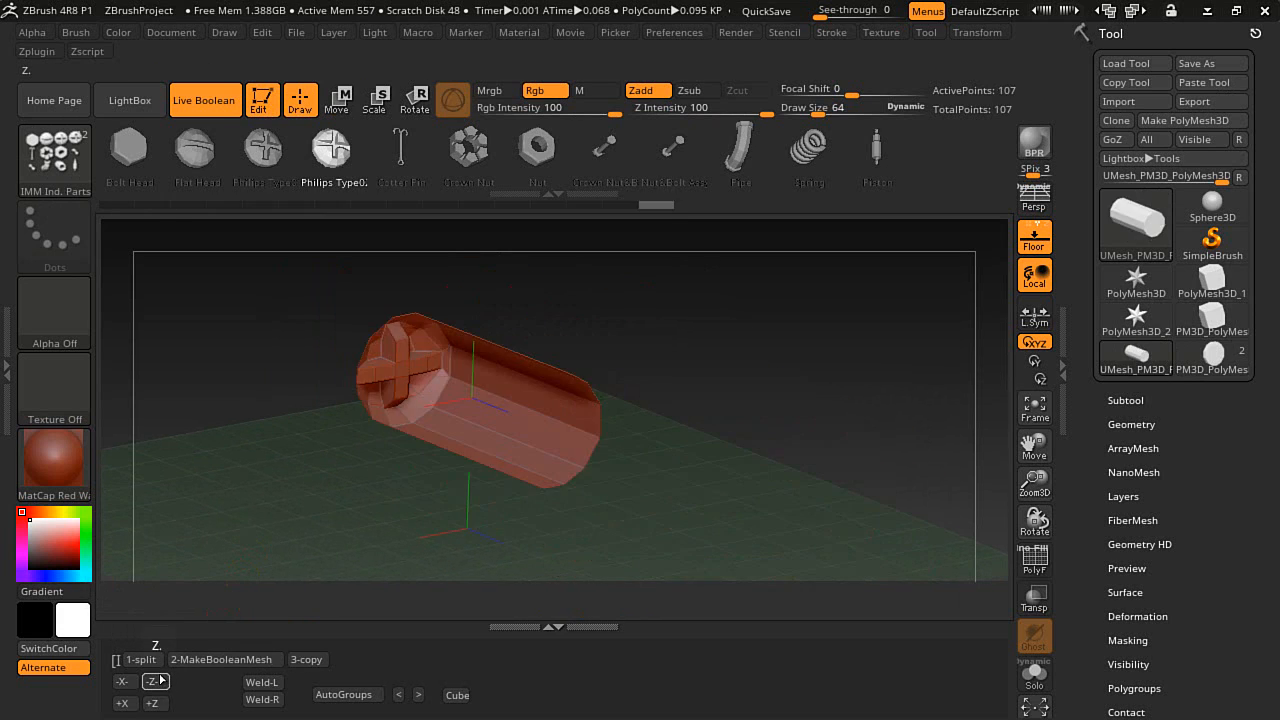
drag(346, 520, 374, 498)
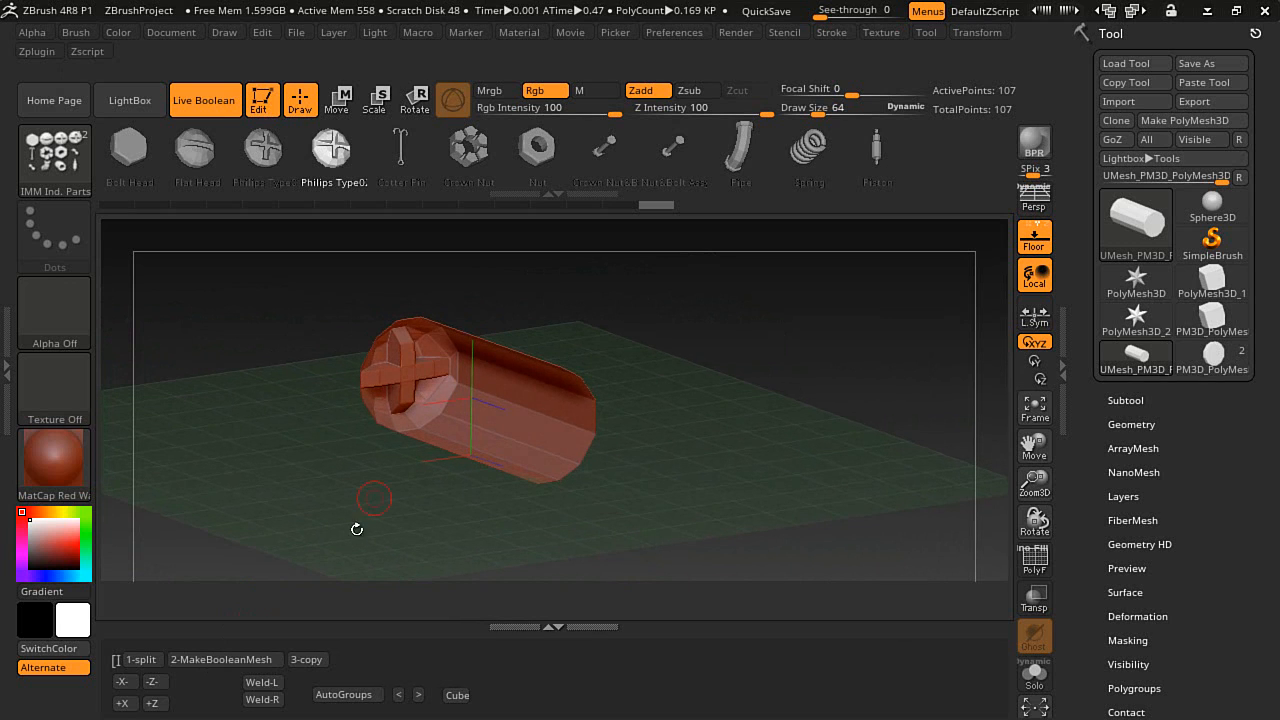
click(167, 704)
drag(344, 516, 327, 606)
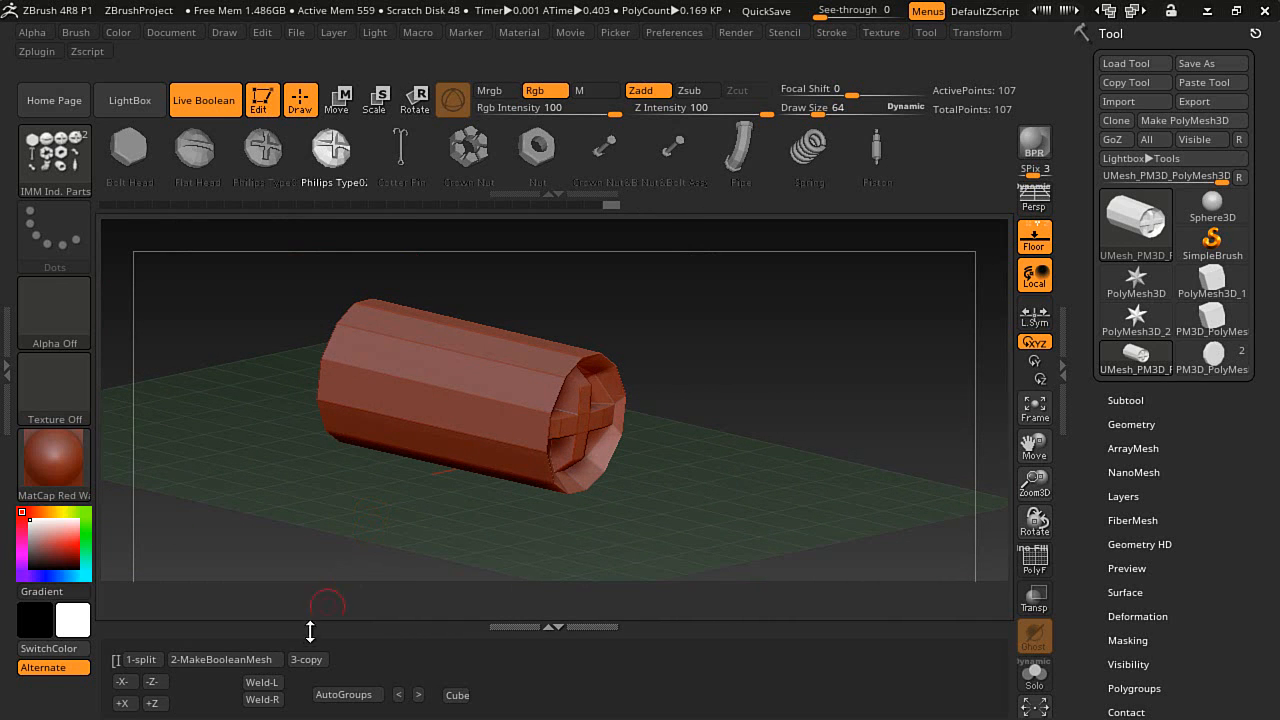
click(263, 699)
- Create a new InsertMesh brush from the welded screw mesh, with its cross-shaped end framed face-on
drag(343, 538, 275, 390)
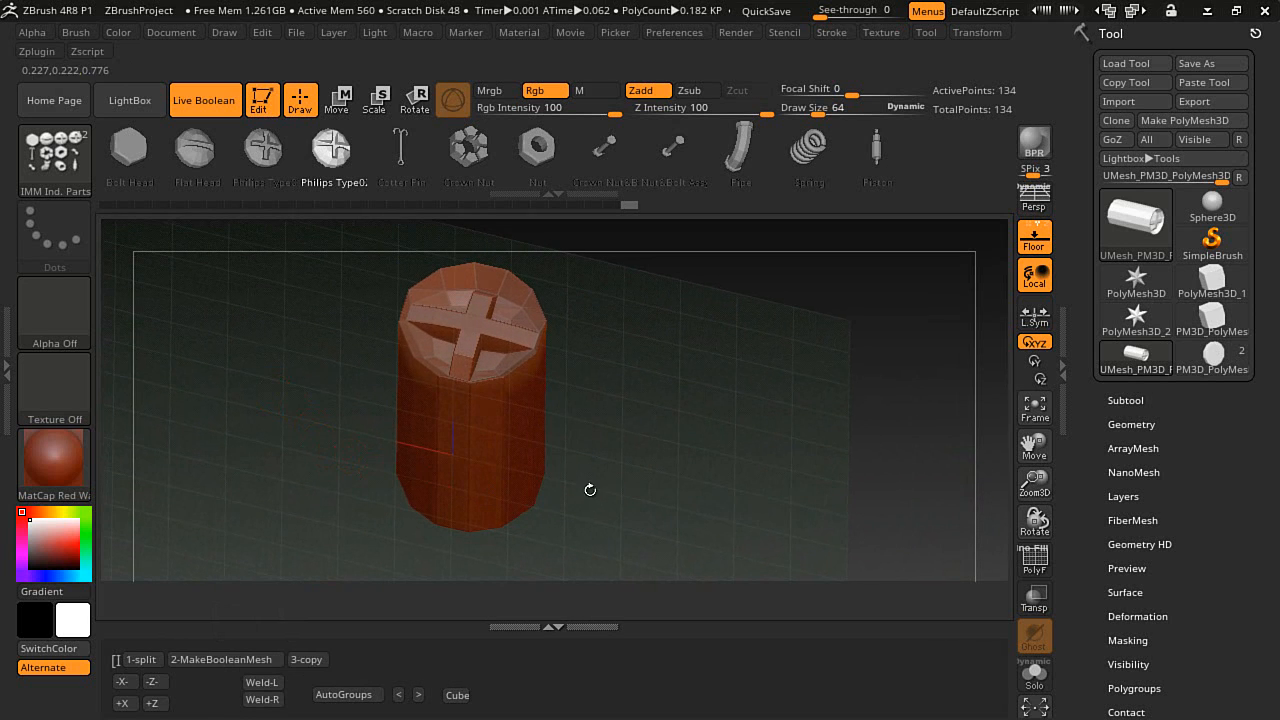
drag(590, 489, 645, 385)
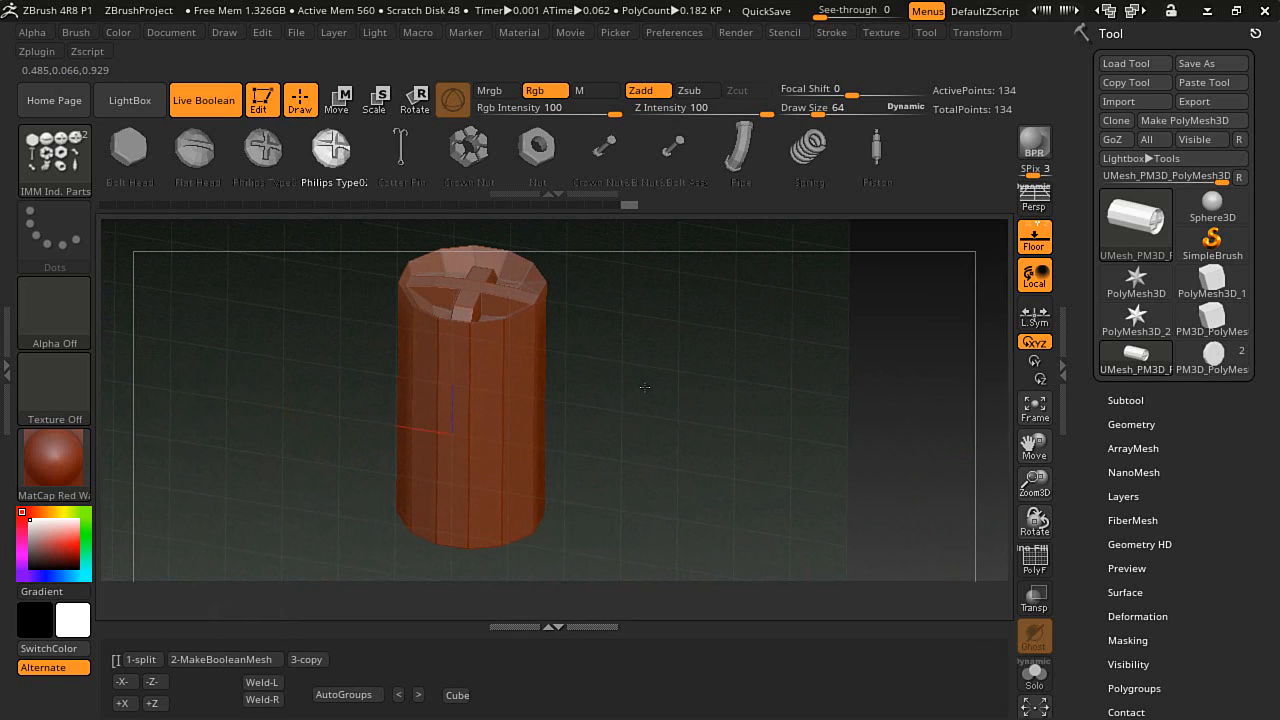
drag(645, 391, 642, 455)
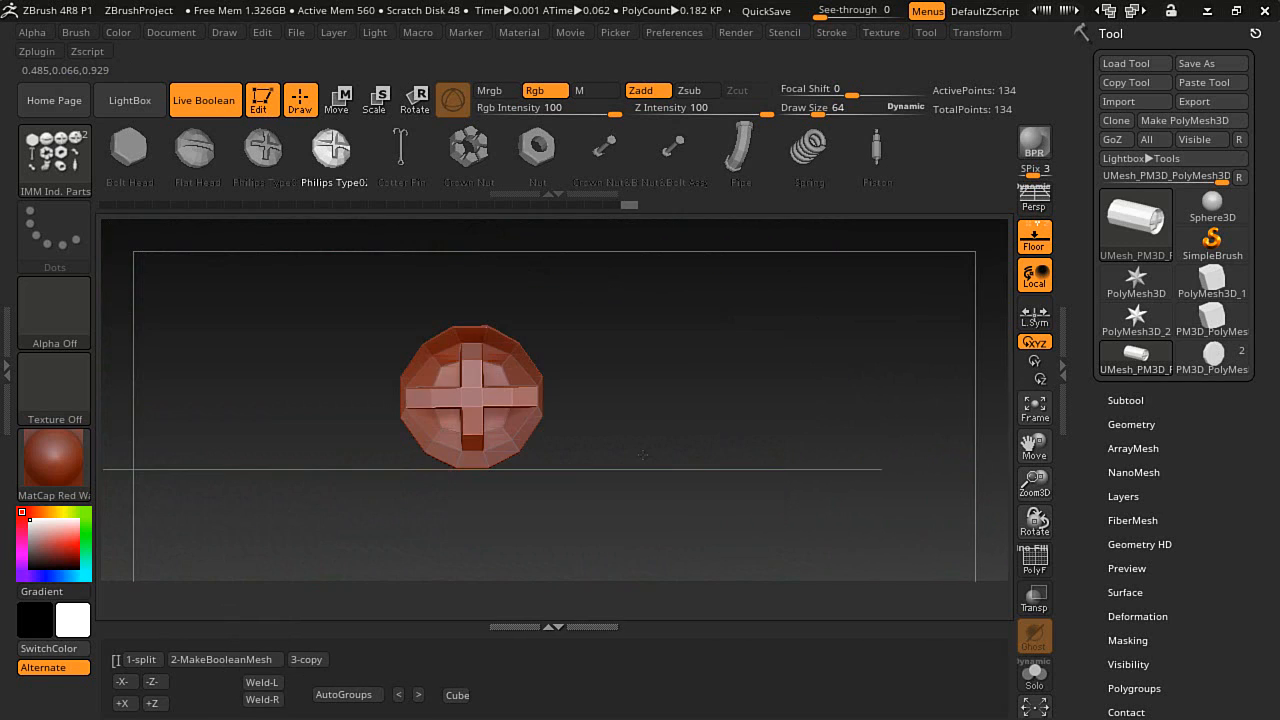
key(f)
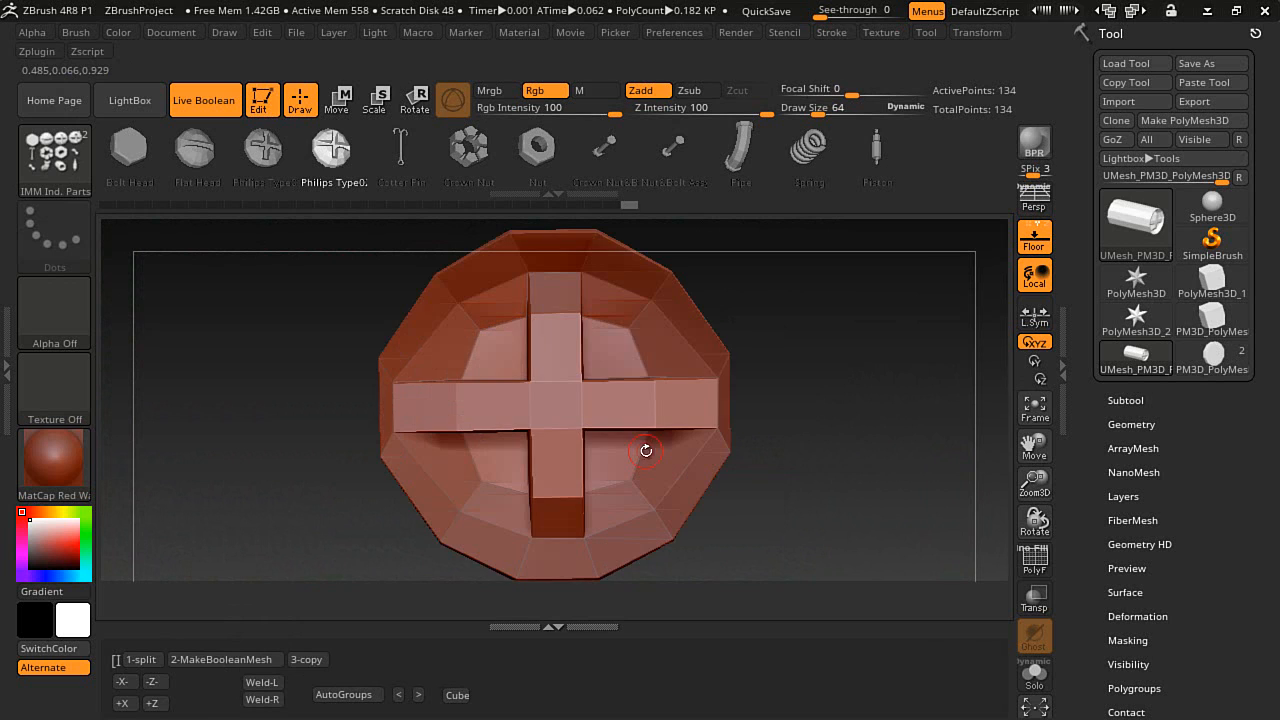
click(75, 163)
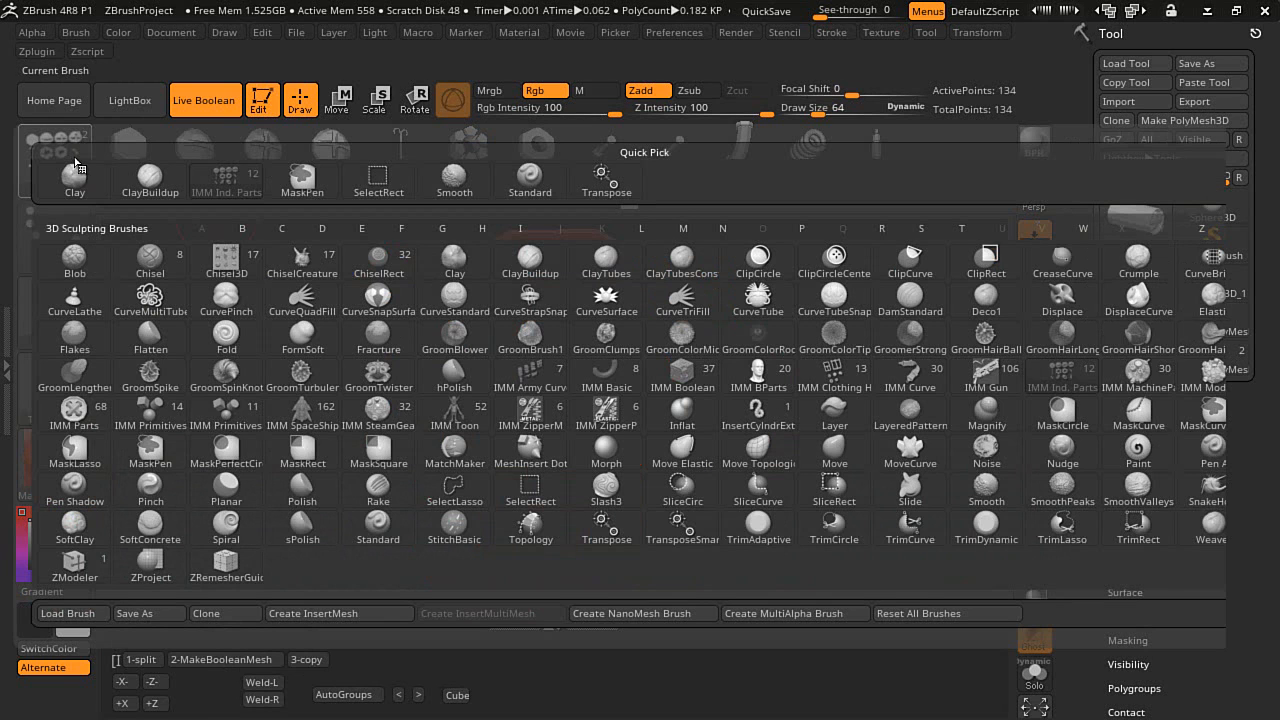
click(318, 612)
click(564, 267)
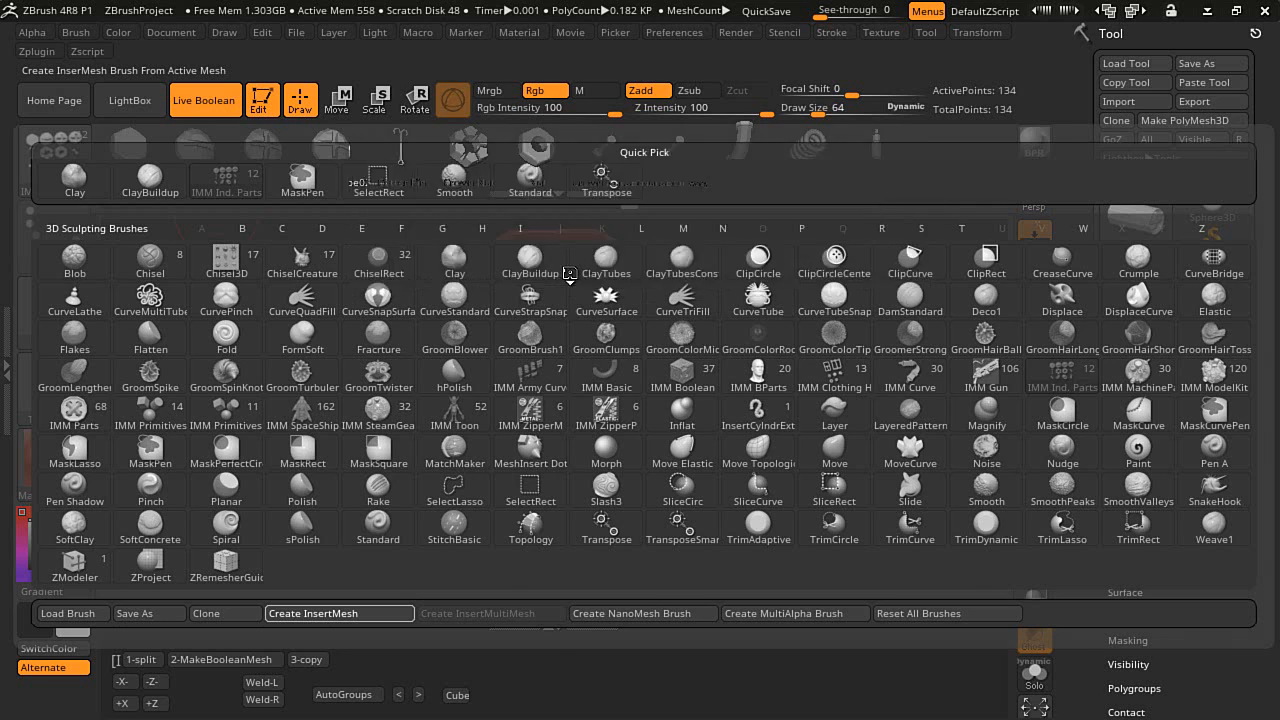
- Load a fresh cube with the Cube macro and insert the custom screw mesh on its front face
click(457, 695)
click(701, 424)
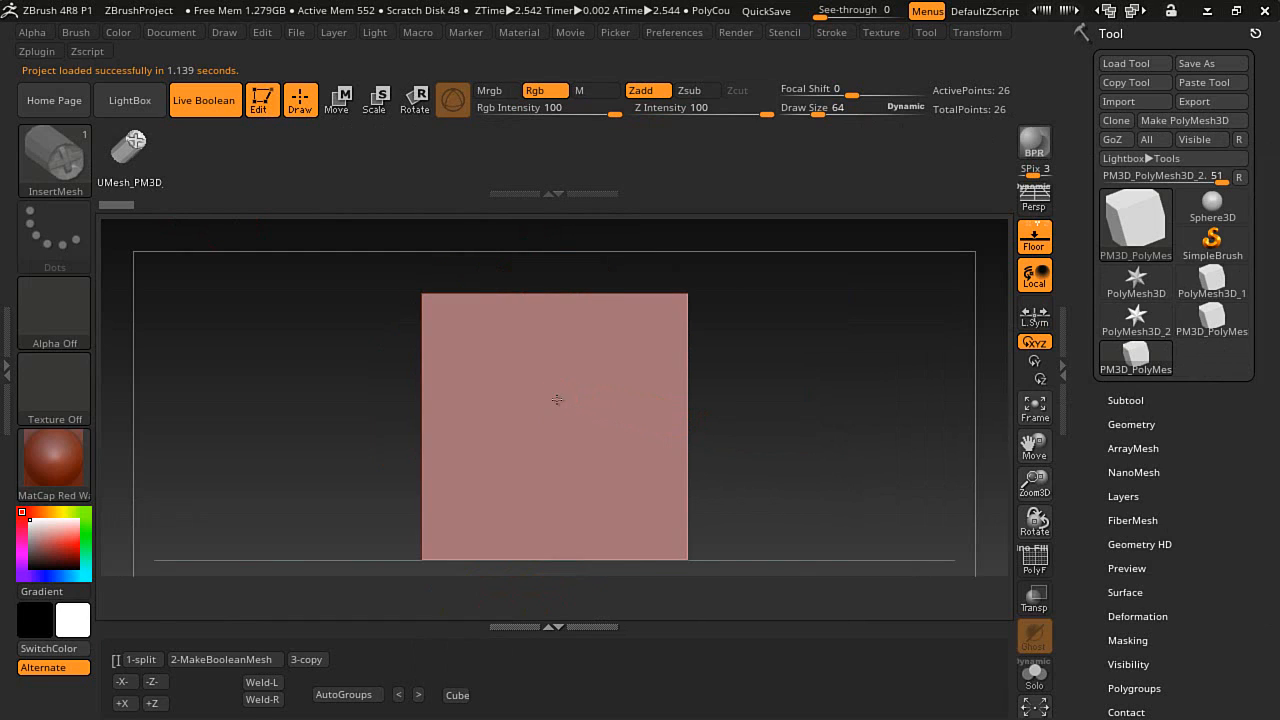
drag(557, 421, 558, 511)
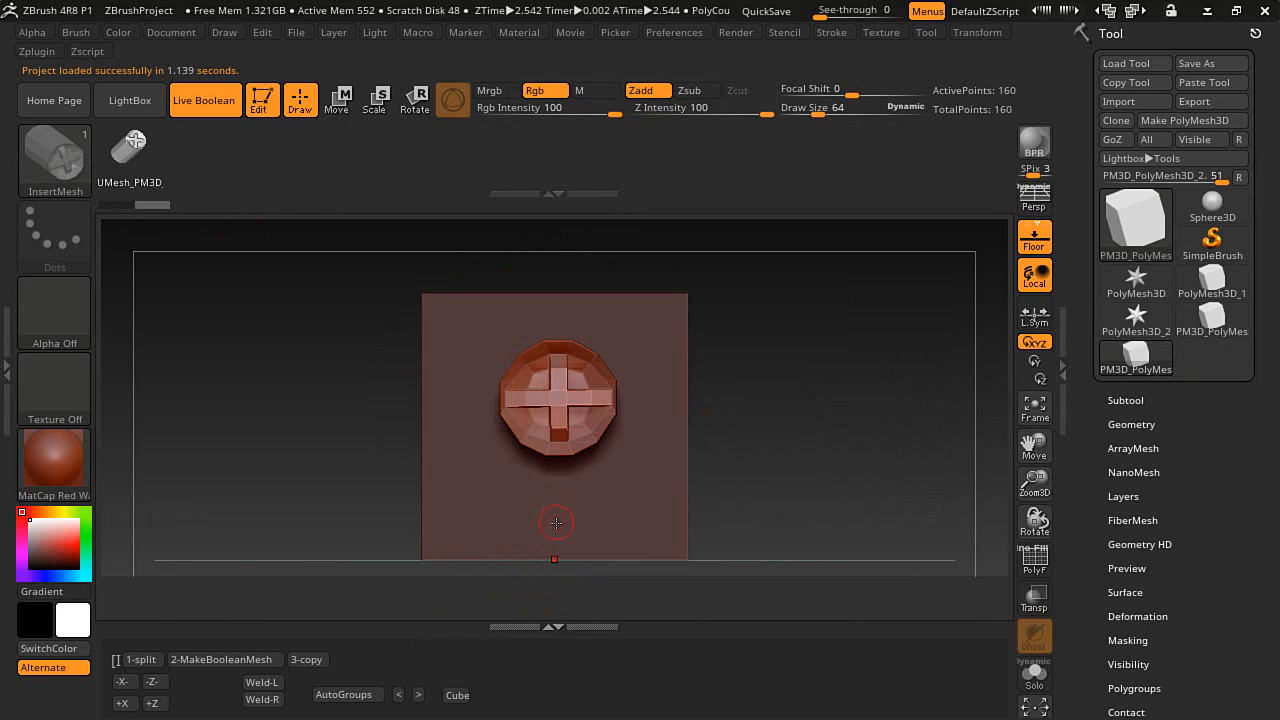
- Run the 1-split macro and pull the inserted screw mesh outward along Z to carve its recess into the cube
click(141, 659)
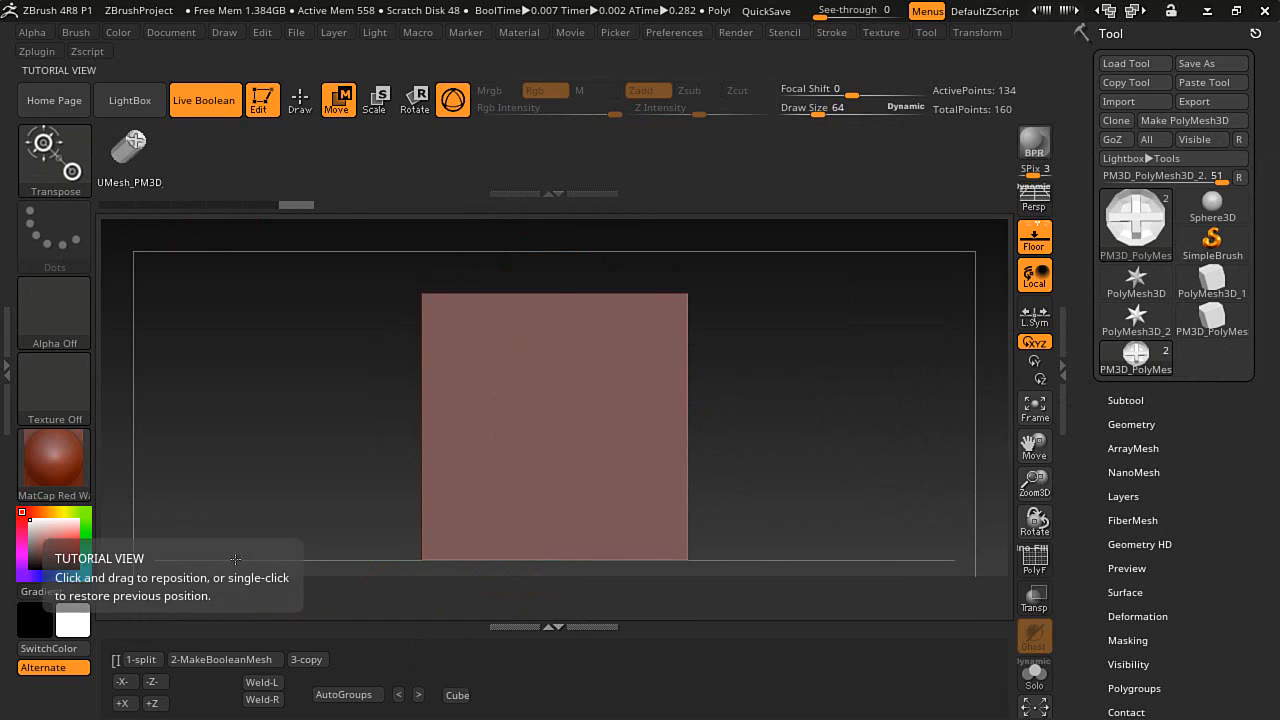
drag(303, 501, 415, 532)
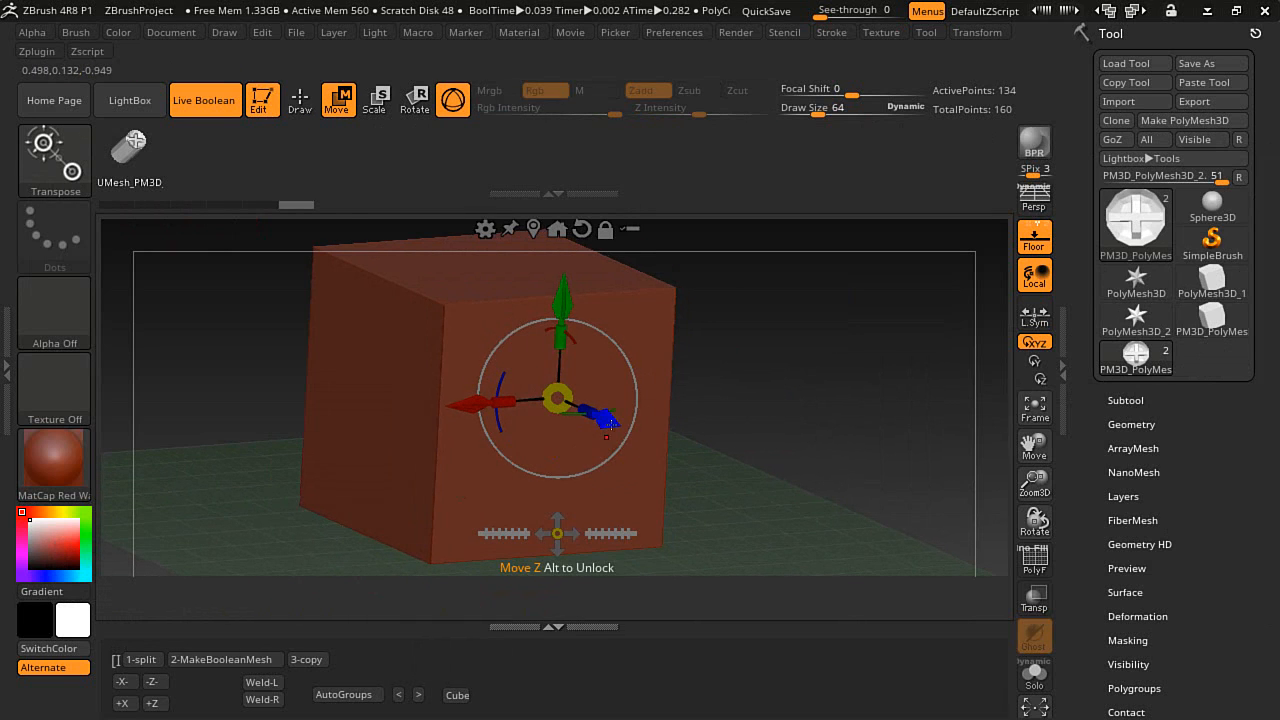
drag(609, 424, 702, 486)
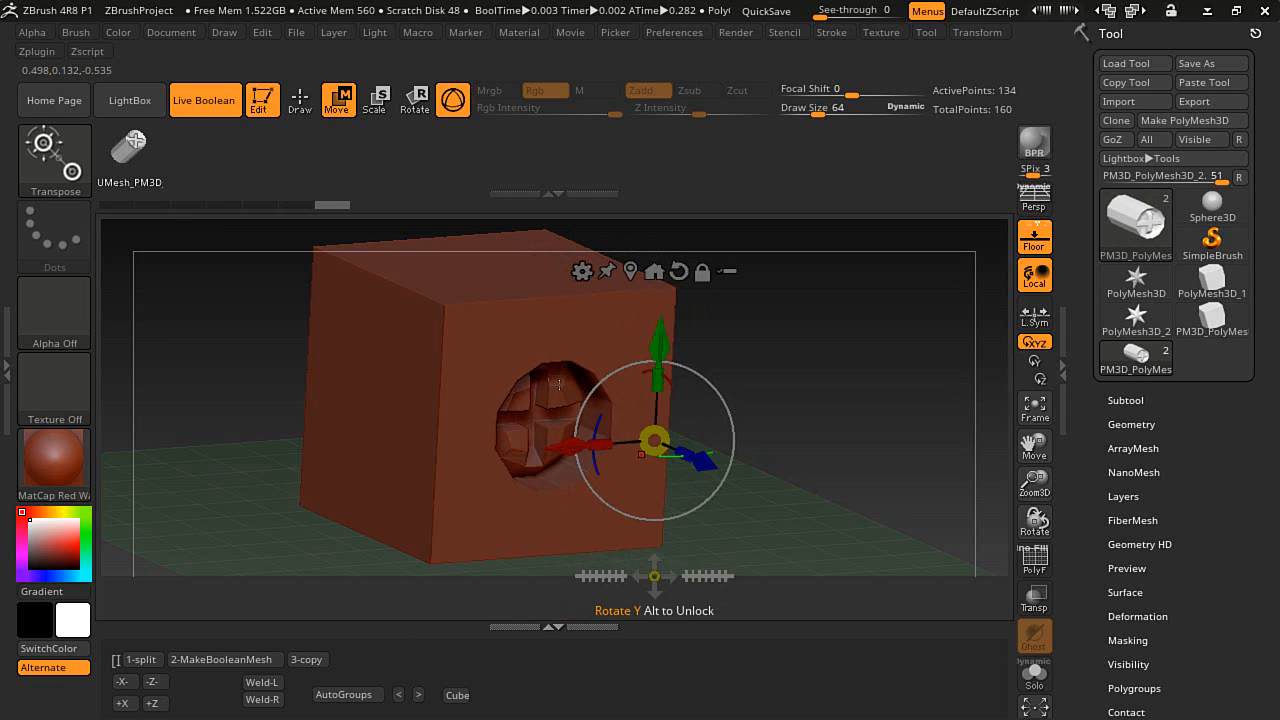
- Reselect the IMM Ind. Parts brush and nudge the subtracted screw mesh slightly further outward along Z
click(50, 160)
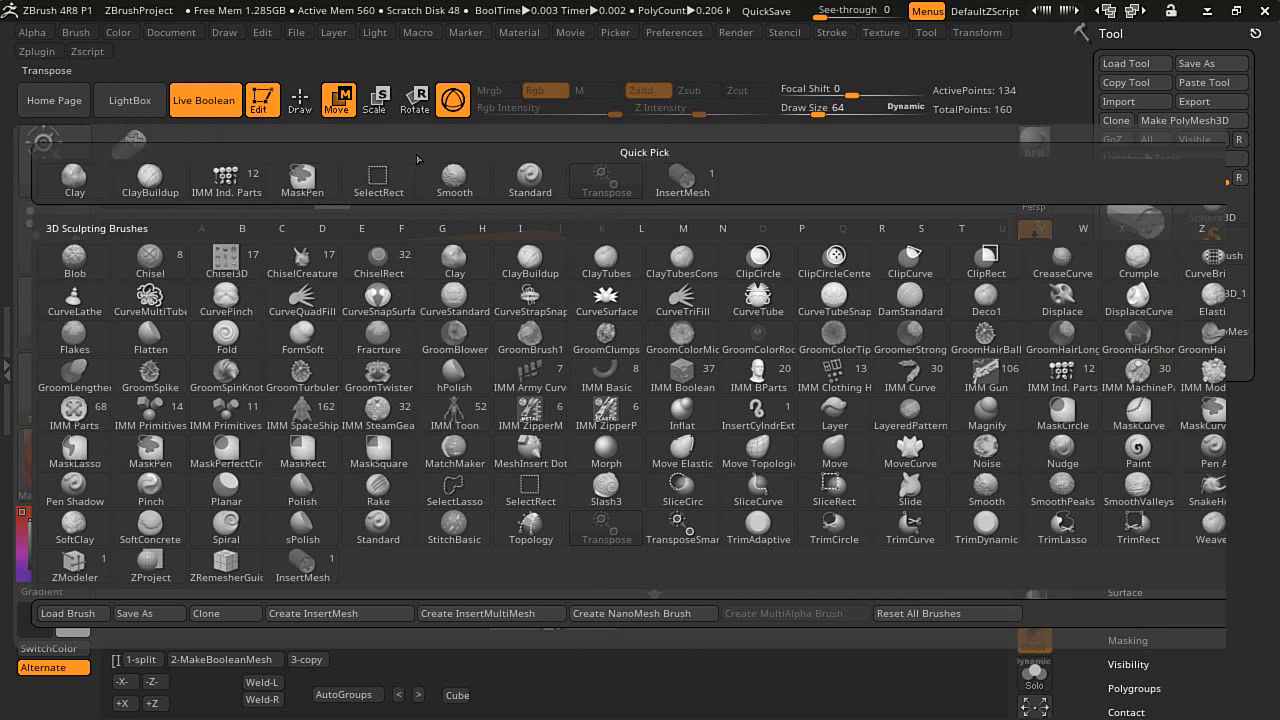
click(226, 178)
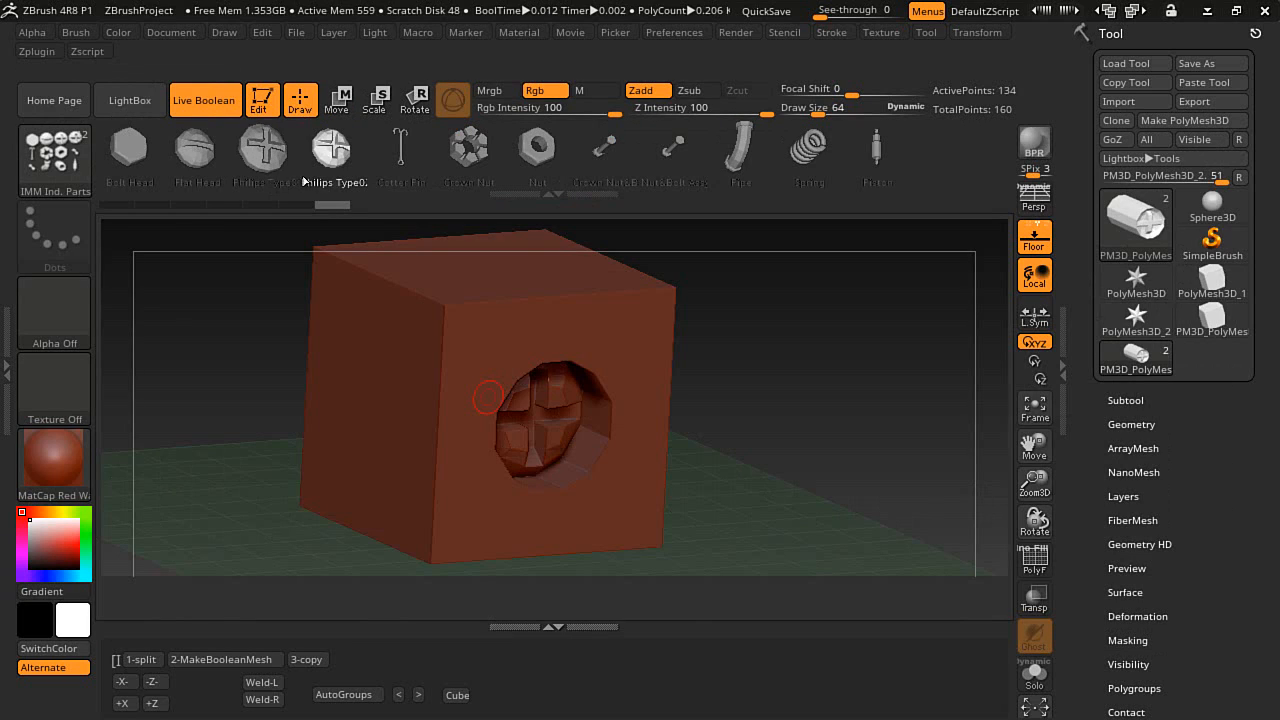
click(337, 98)
drag(705, 461, 709, 463)
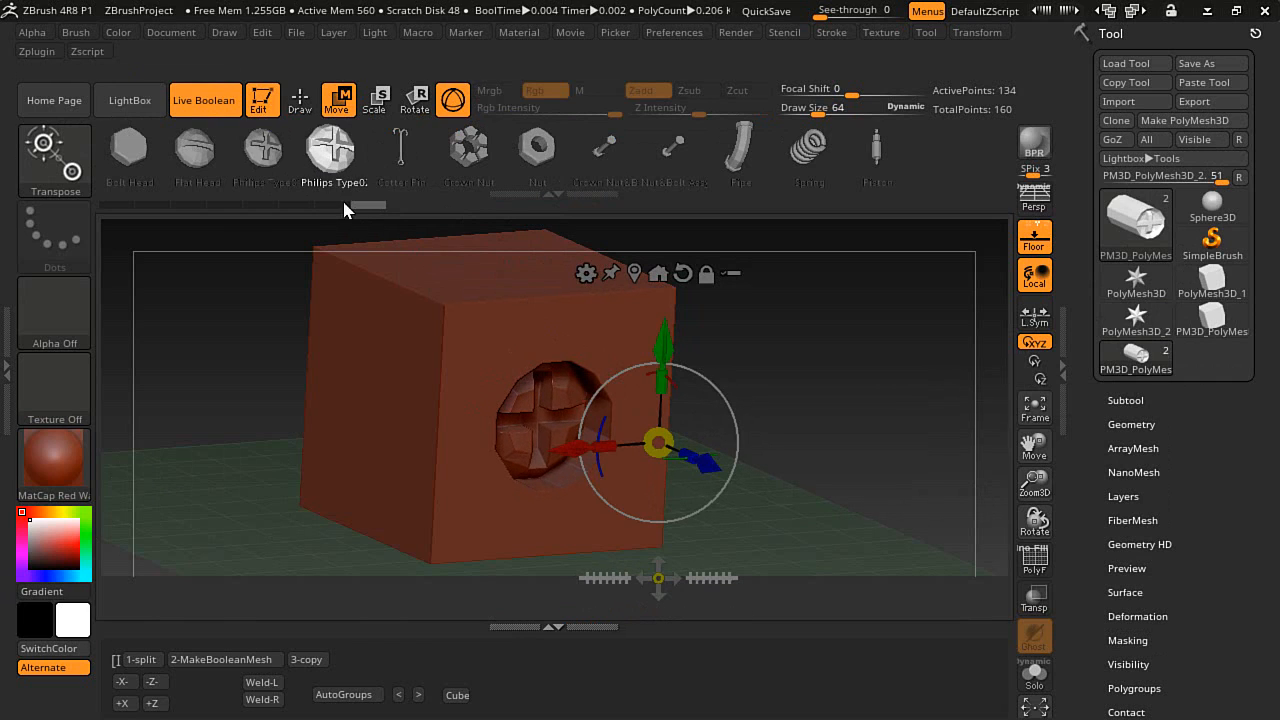
- Swap the subtracted mesh for the first Philips screw head and shift it along Z toward the cube's front face
click(263, 148)
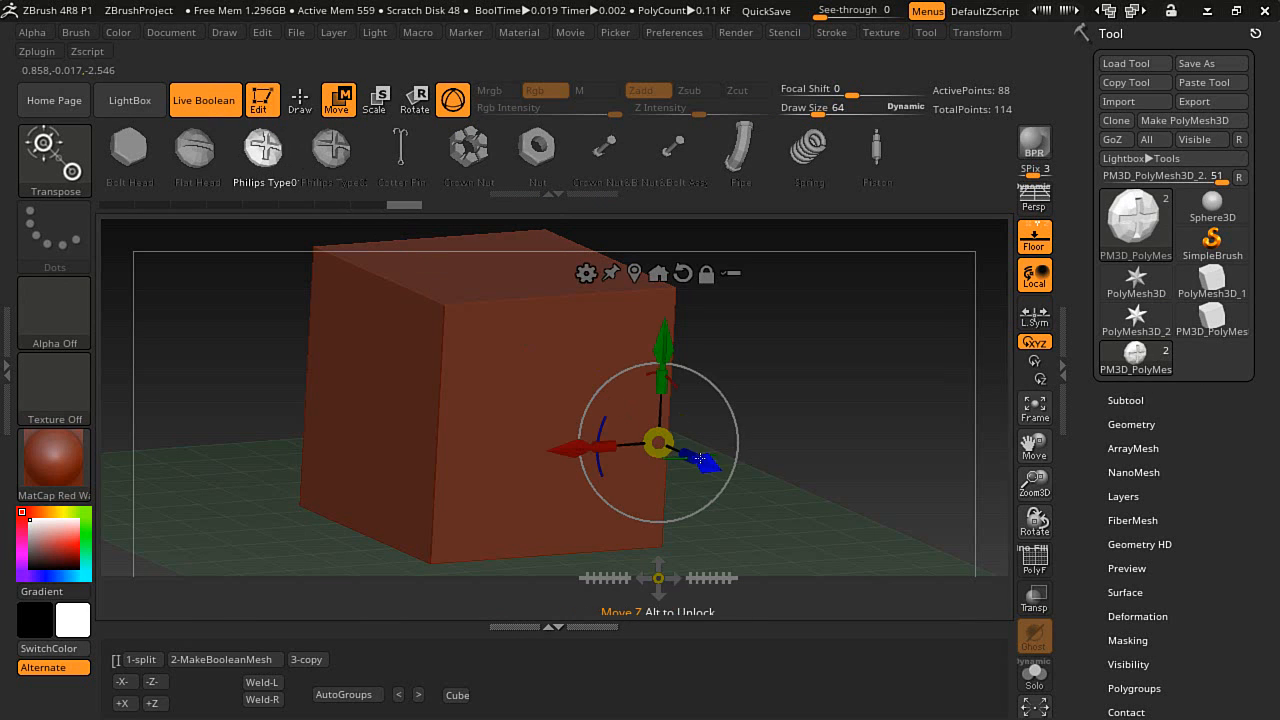
drag(708, 466, 590, 417)
- With the custom InsertMesh brush, swap the subtracted mesh back to the custom screw and adjust its recess depth along Z
click(78, 180)
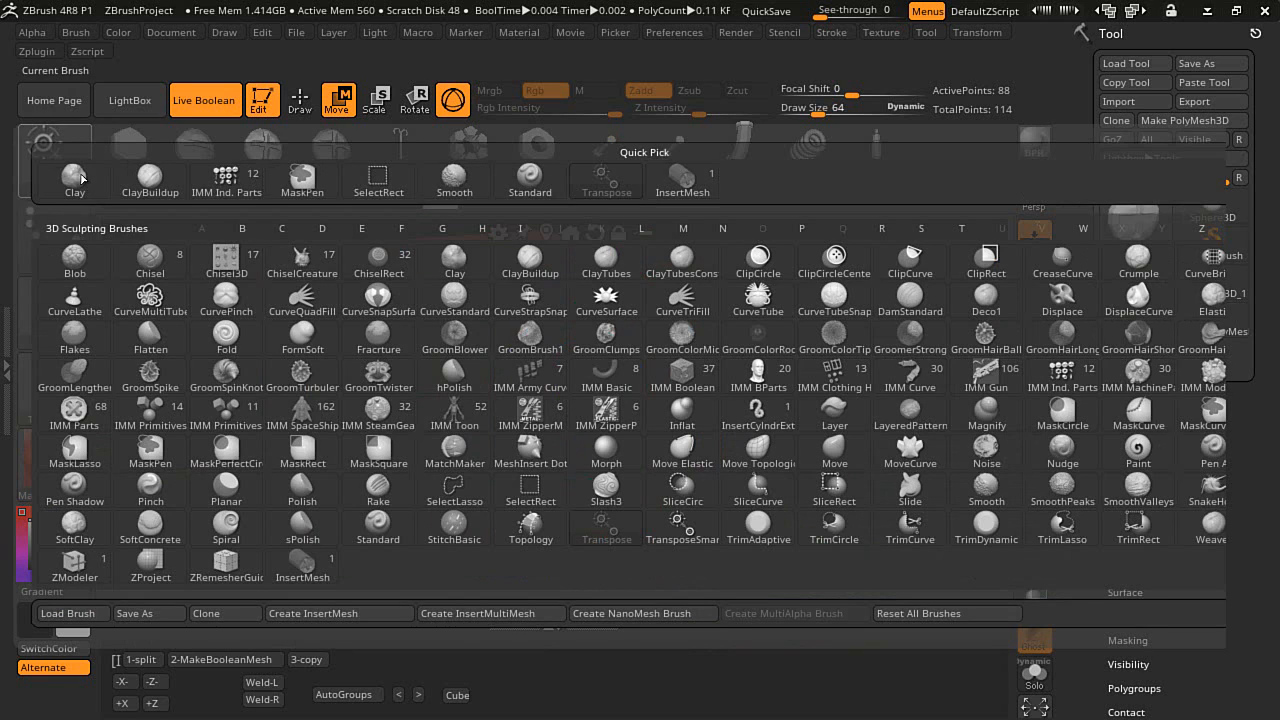
click(674, 186)
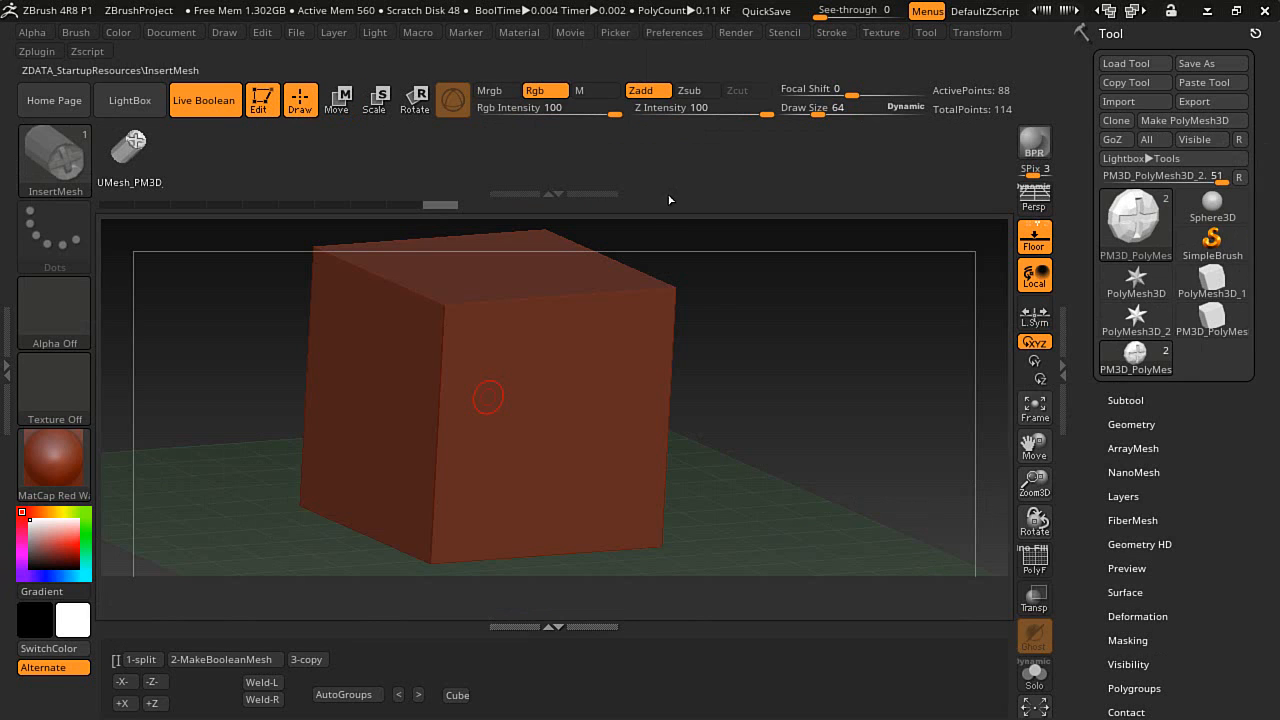
key(w)
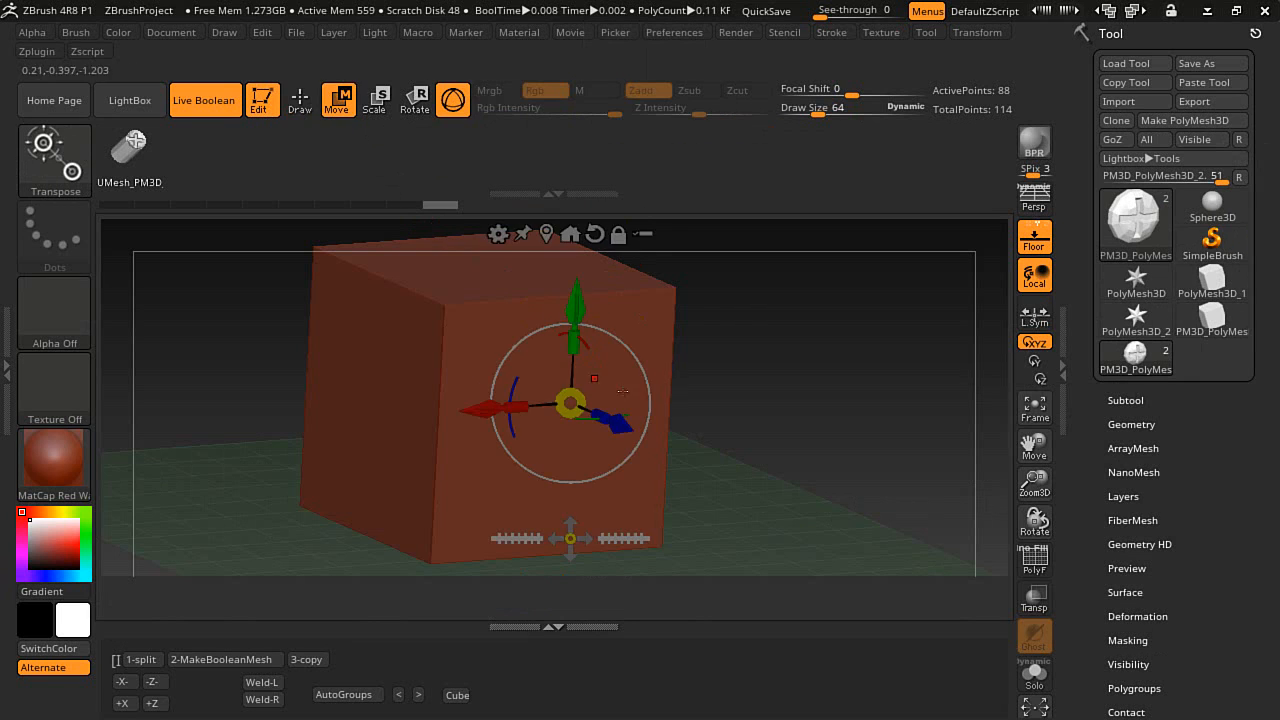
drag(627, 427, 583, 409)
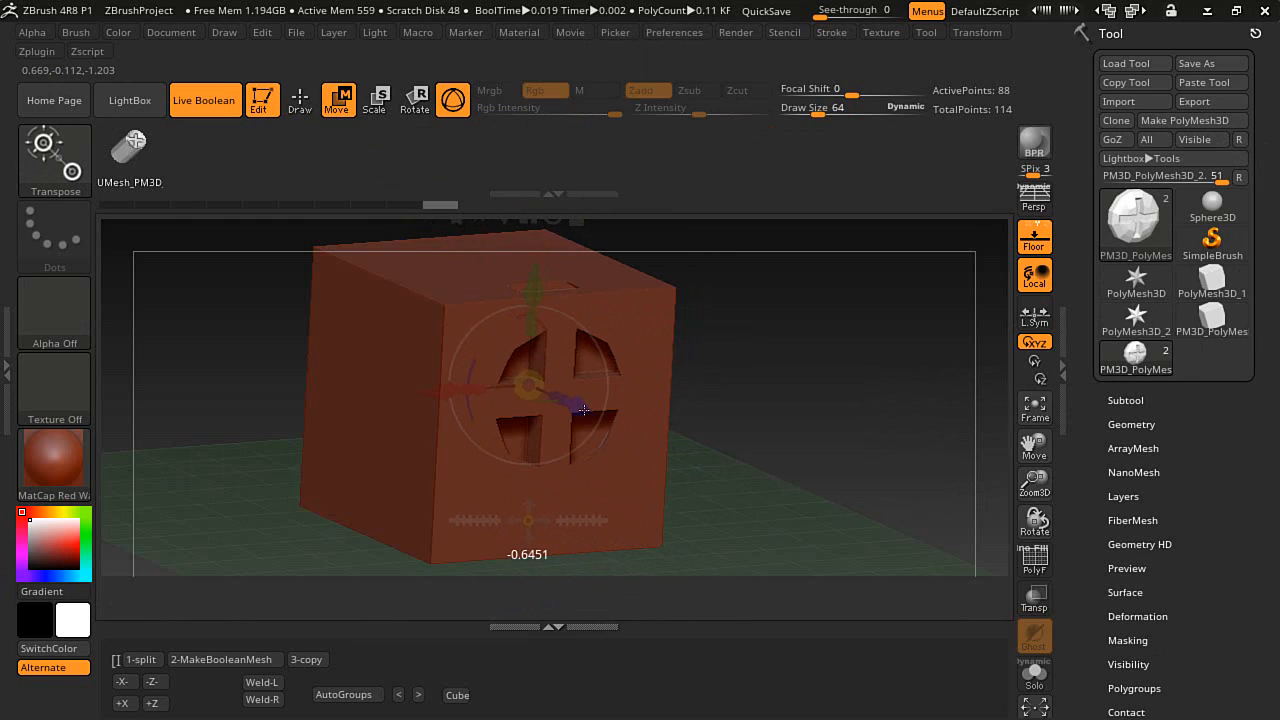
click(138, 158)
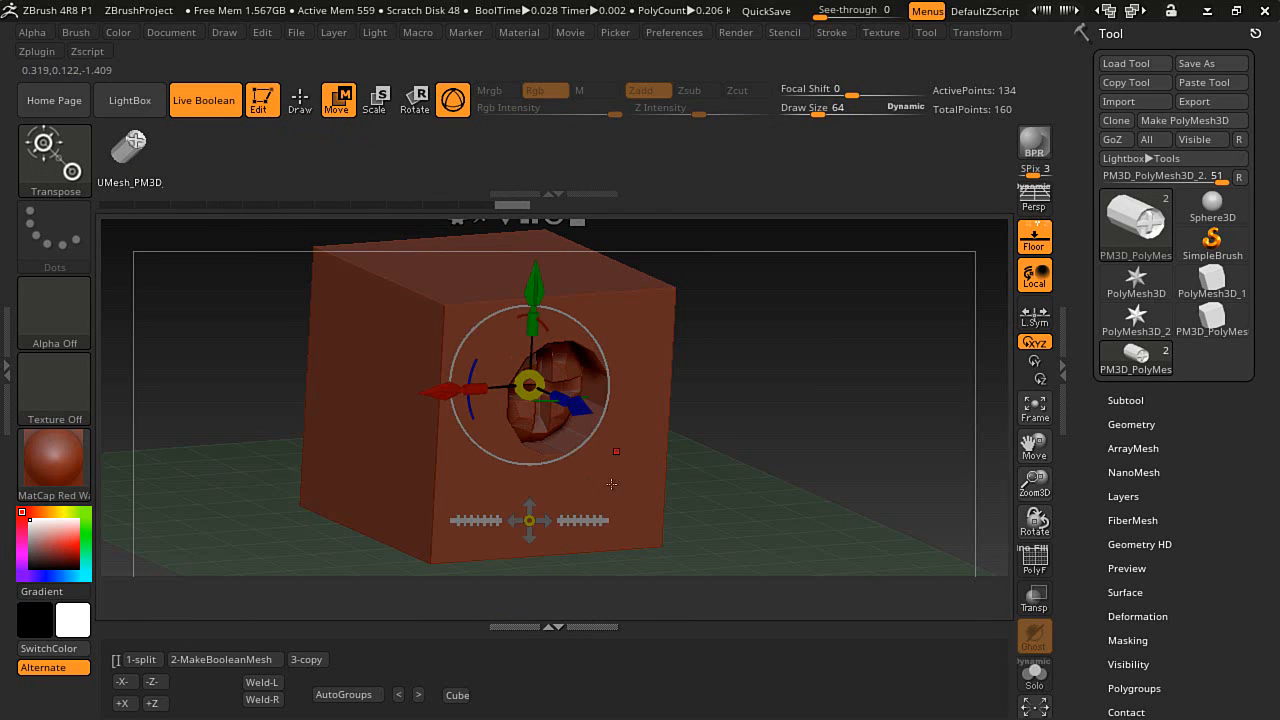
drag(584, 416, 603, 429)
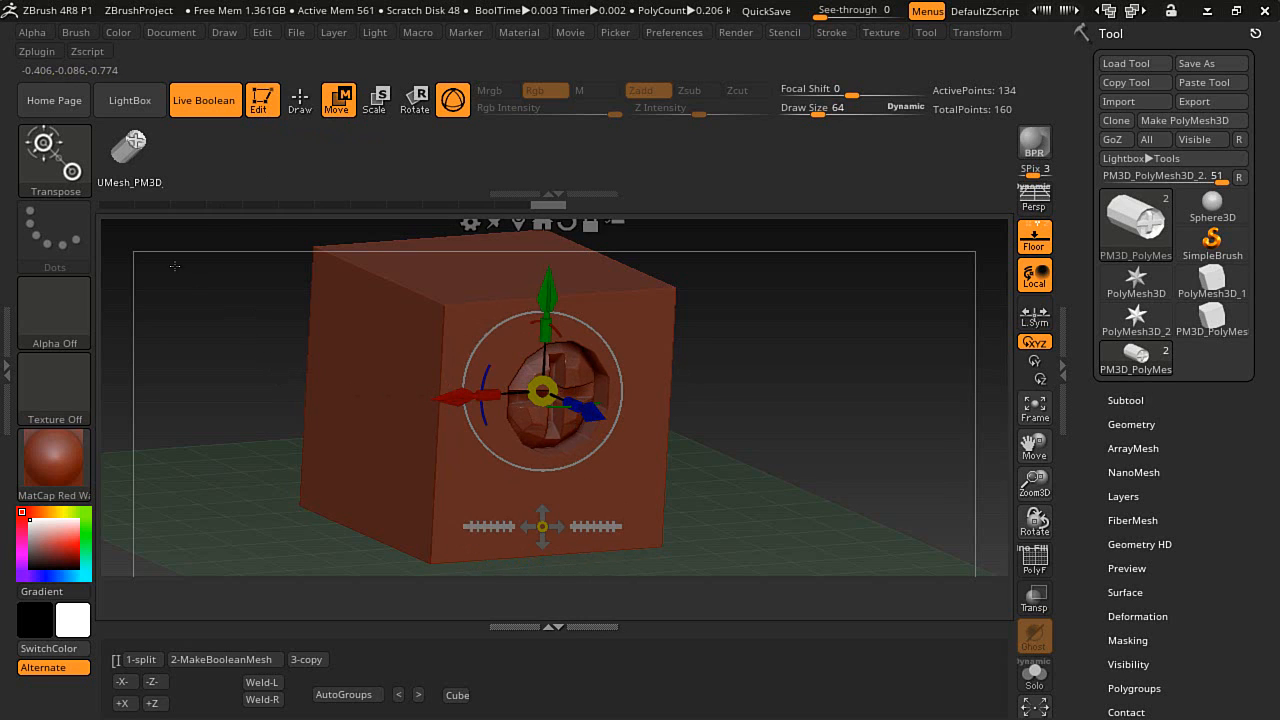
- Reselect the IMM Ind. Parts brush and try inserting a second Philips screw head on the lower-right area of the cube's front face
click(300, 96)
key(b)
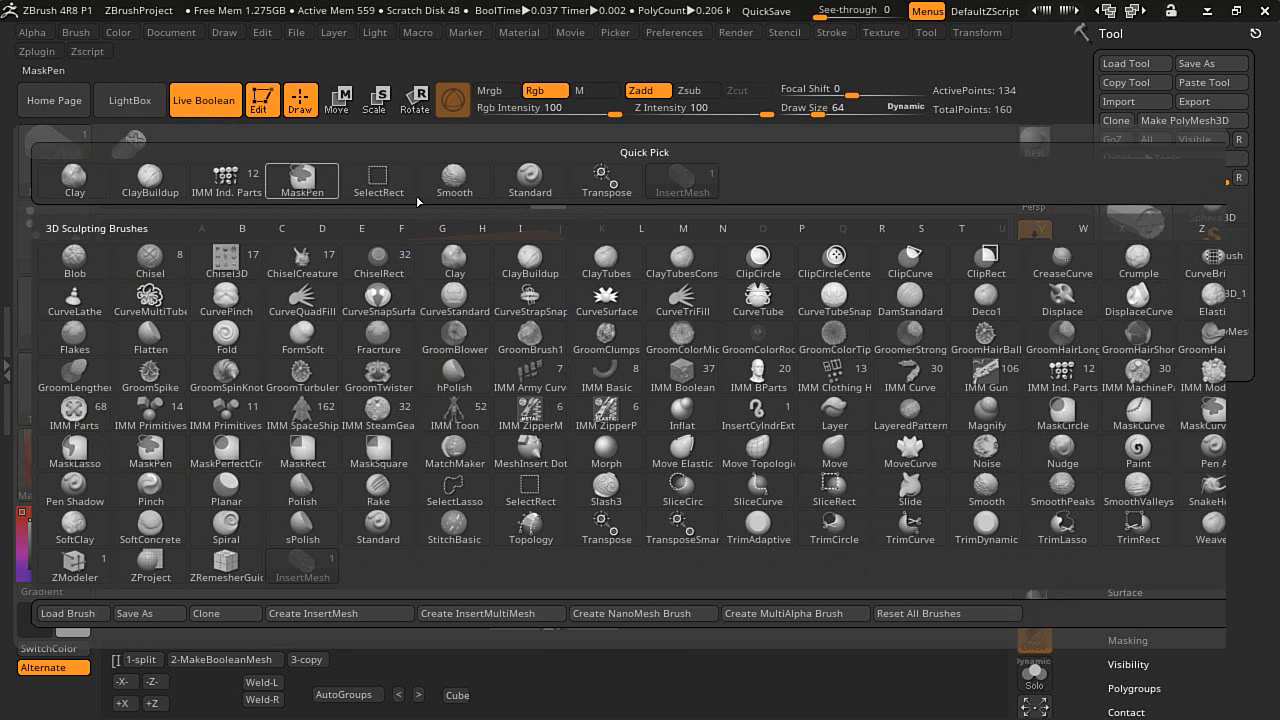
click(232, 182)
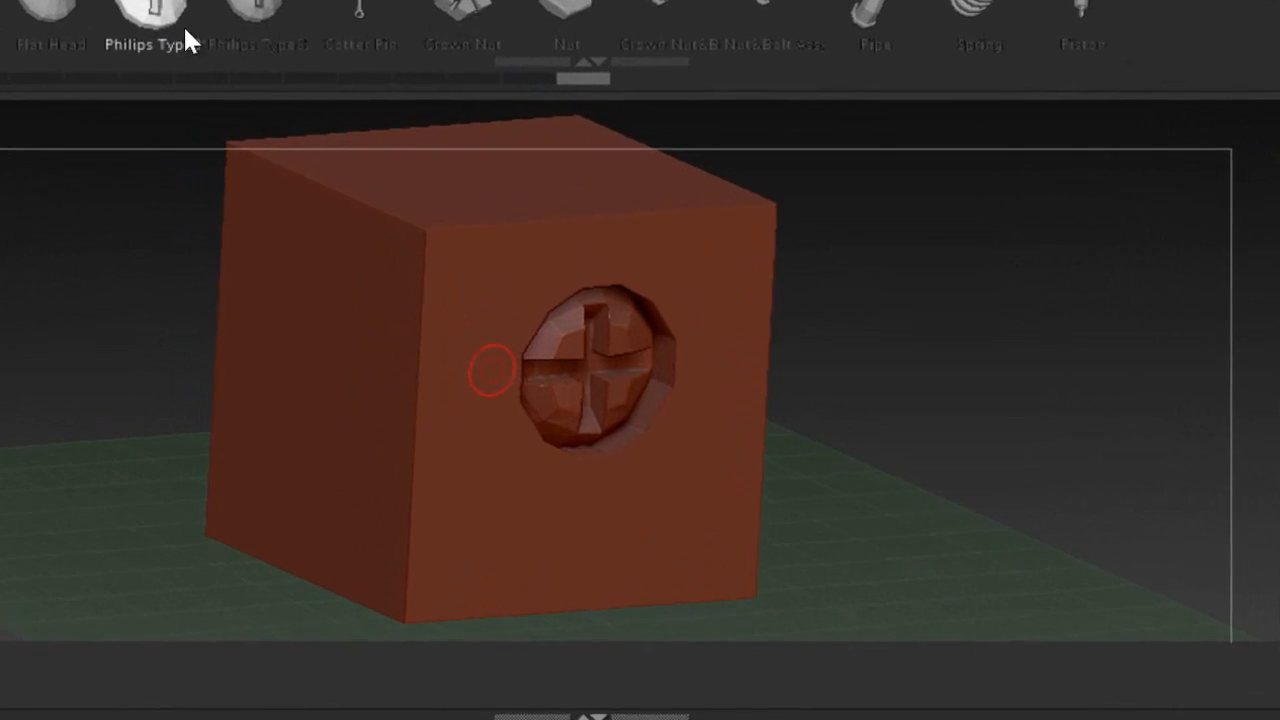
drag(803, 456, 796, 431)
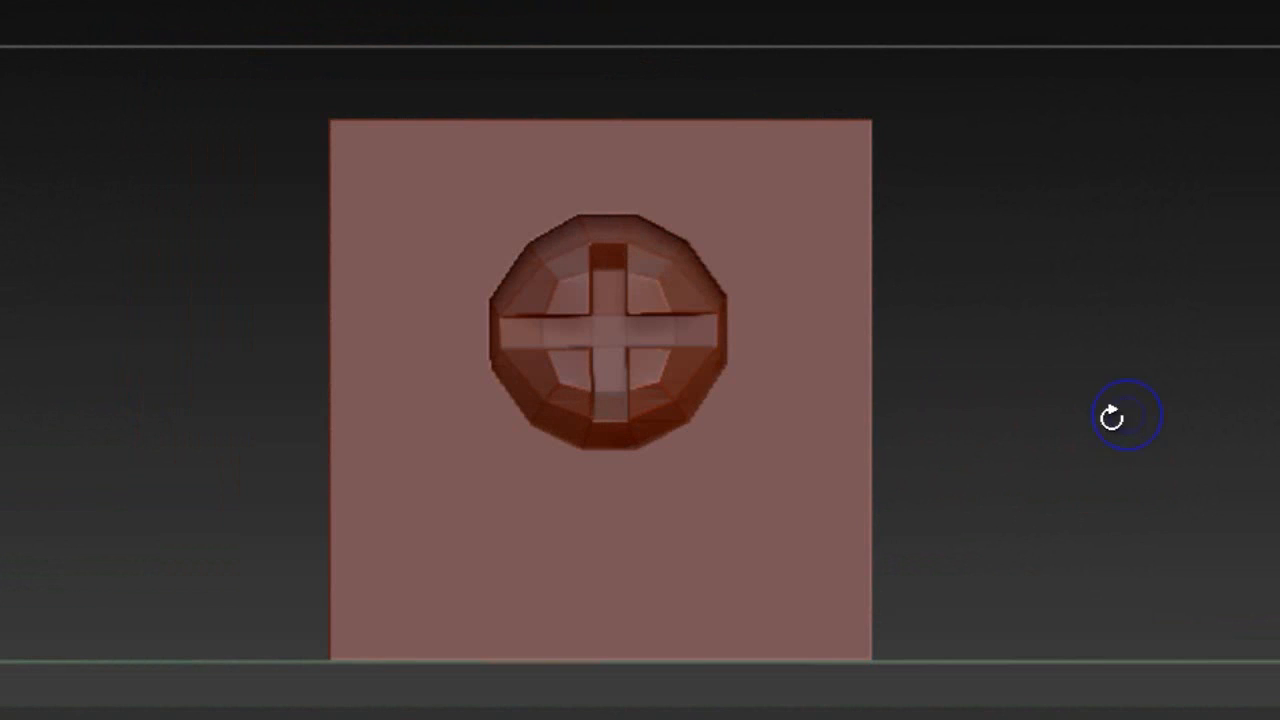
click(743, 533)
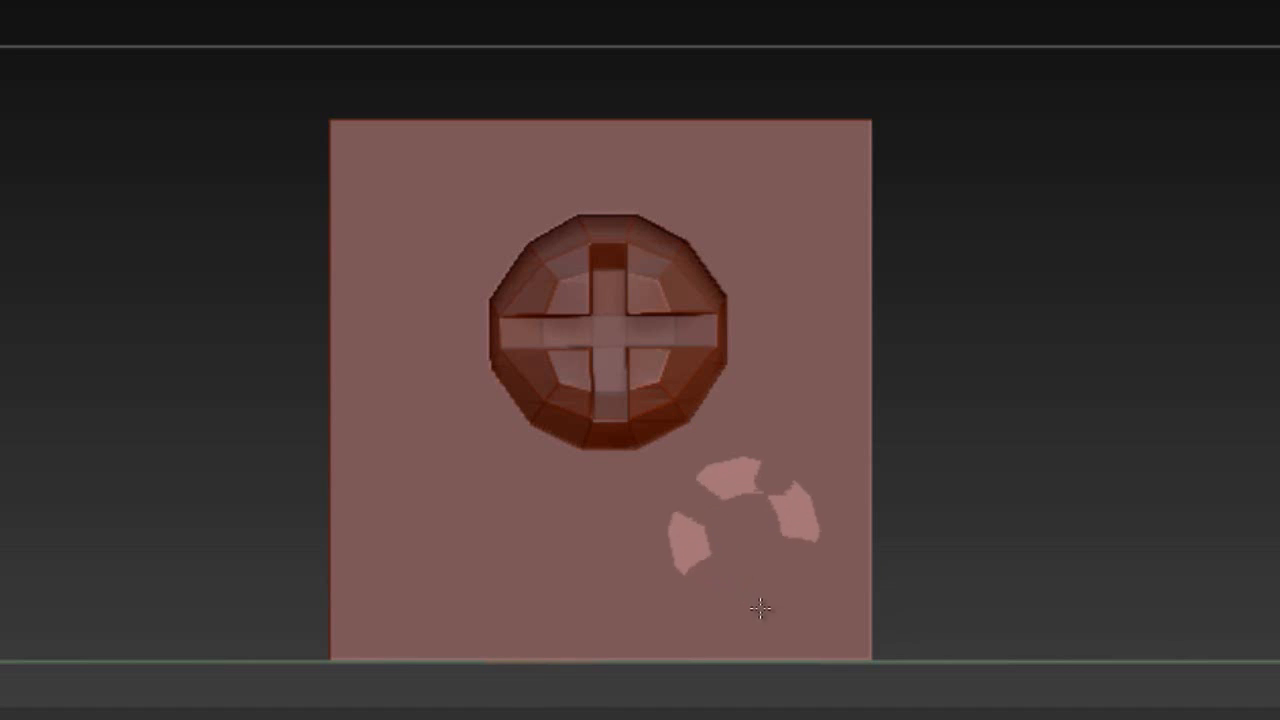
drag(1100, 528, 1040, 588)
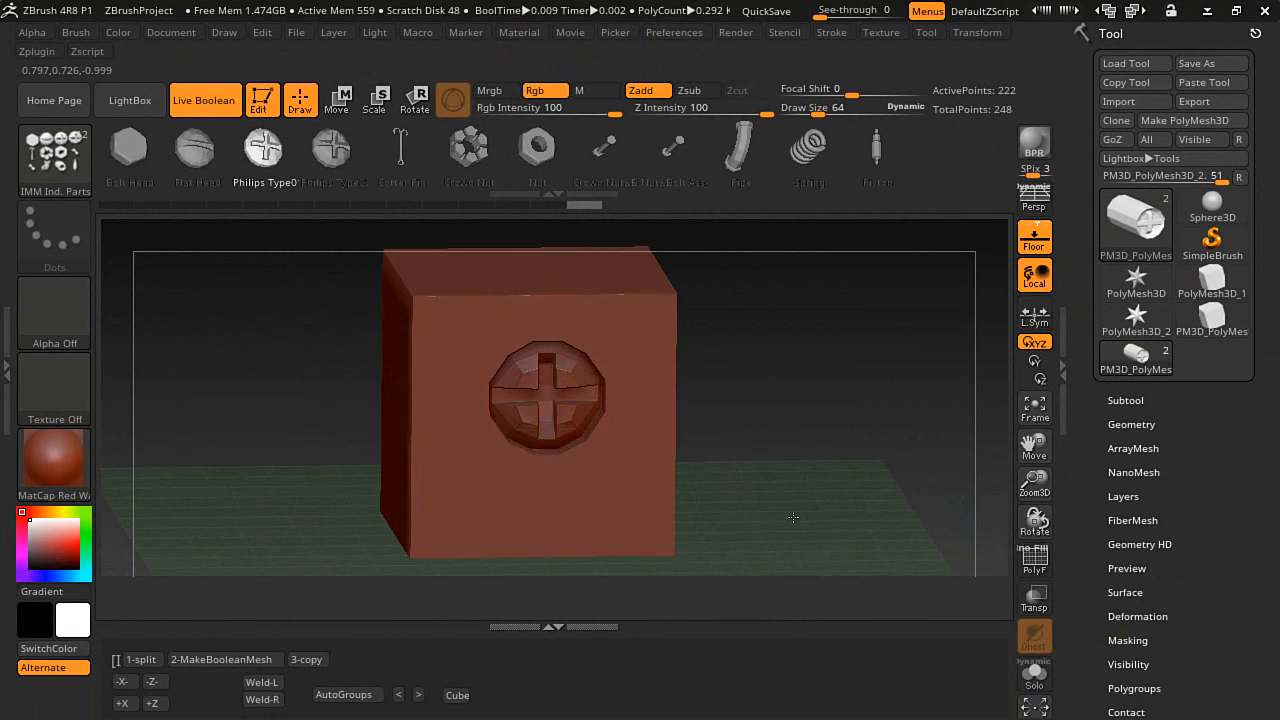
drag(793, 517, 828, 511)
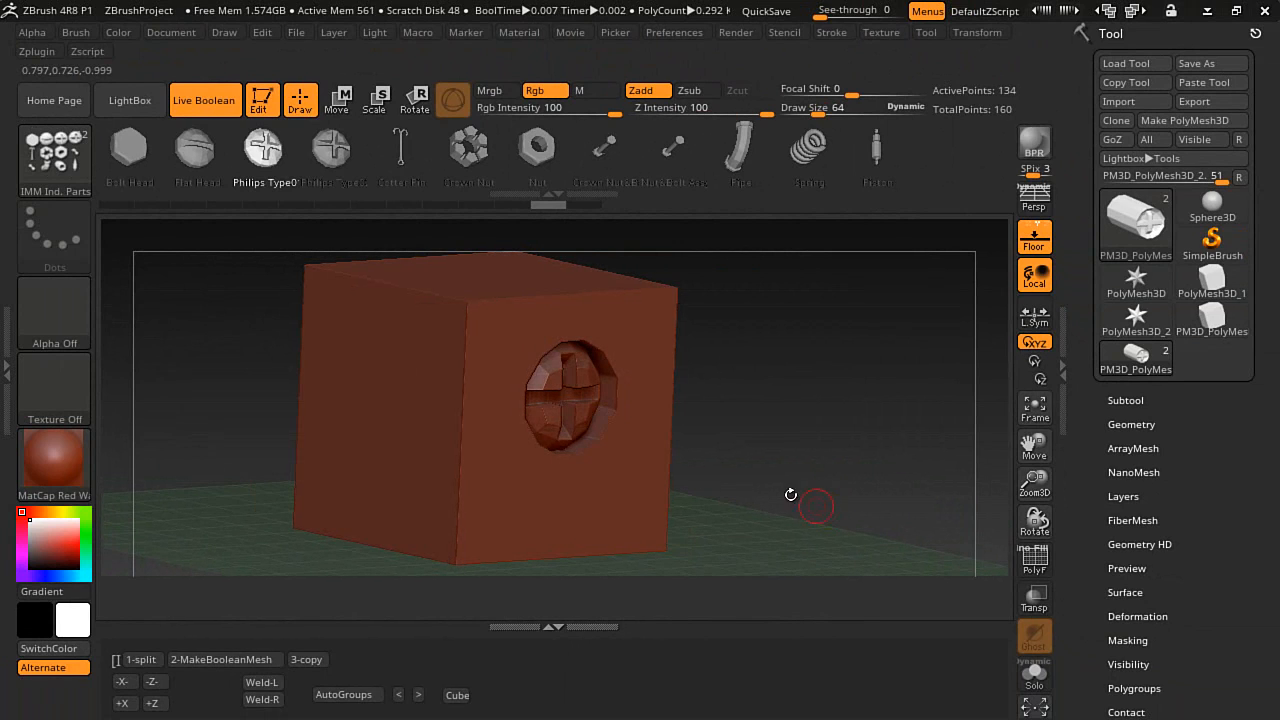
mouse_move(756, 480)
mouse_down()
mouse_move(734, 472)
mouse_move(669, 497)
mouse_up()
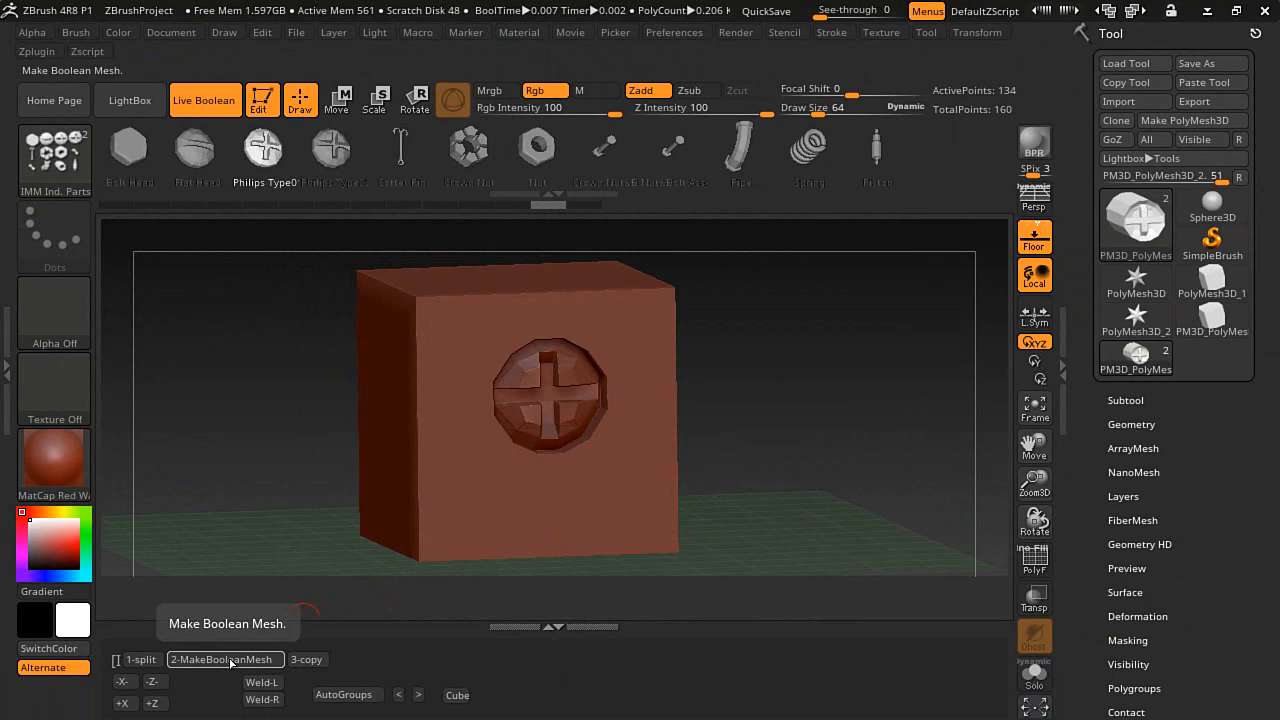
- Run the 2-MakeBooleanMesh macro, hide the polyframe and insert a Philips screw head in the lower-left corner of the cube's front face
click(231, 662)
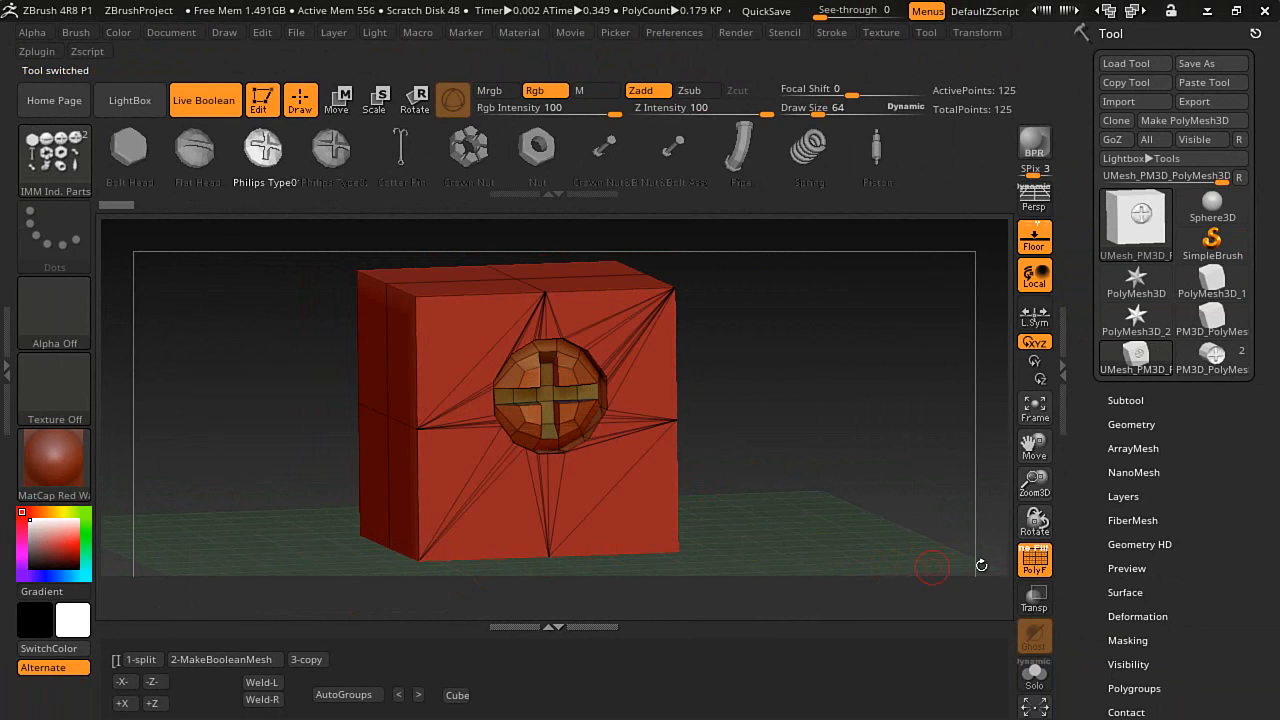
click(1035, 560)
drag(778, 484, 751, 480)
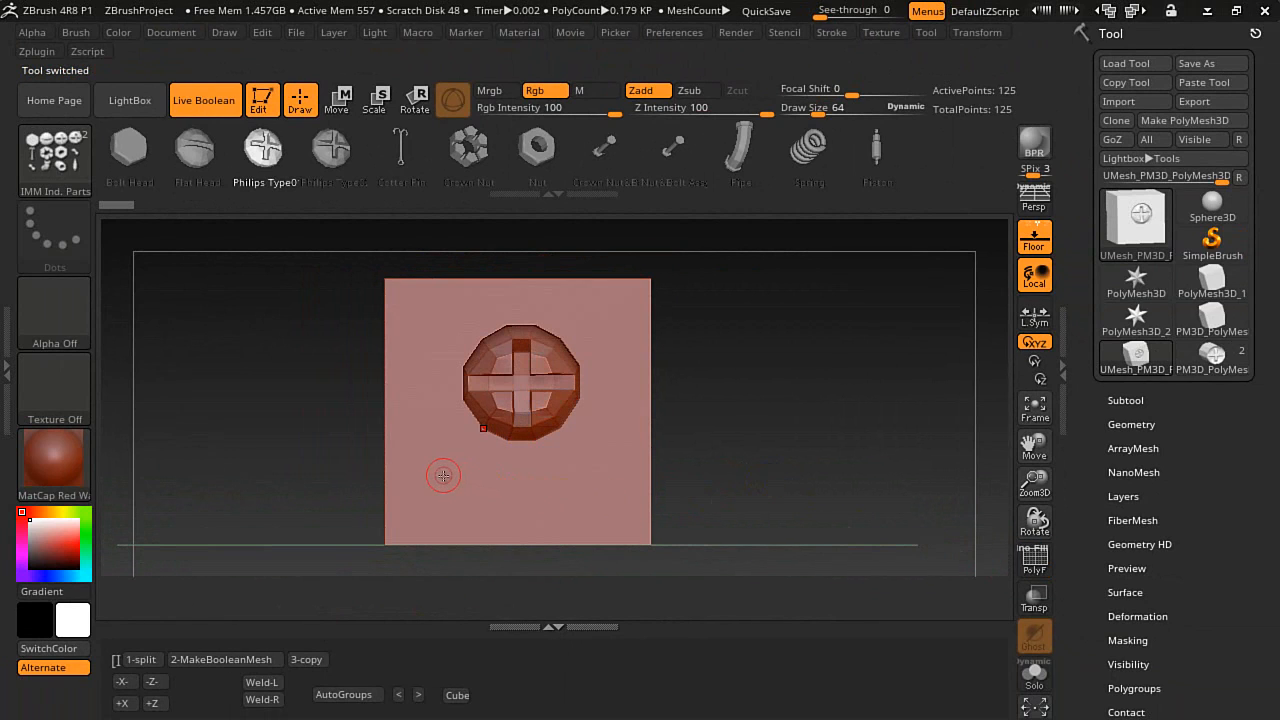
drag(444, 482, 446, 530)
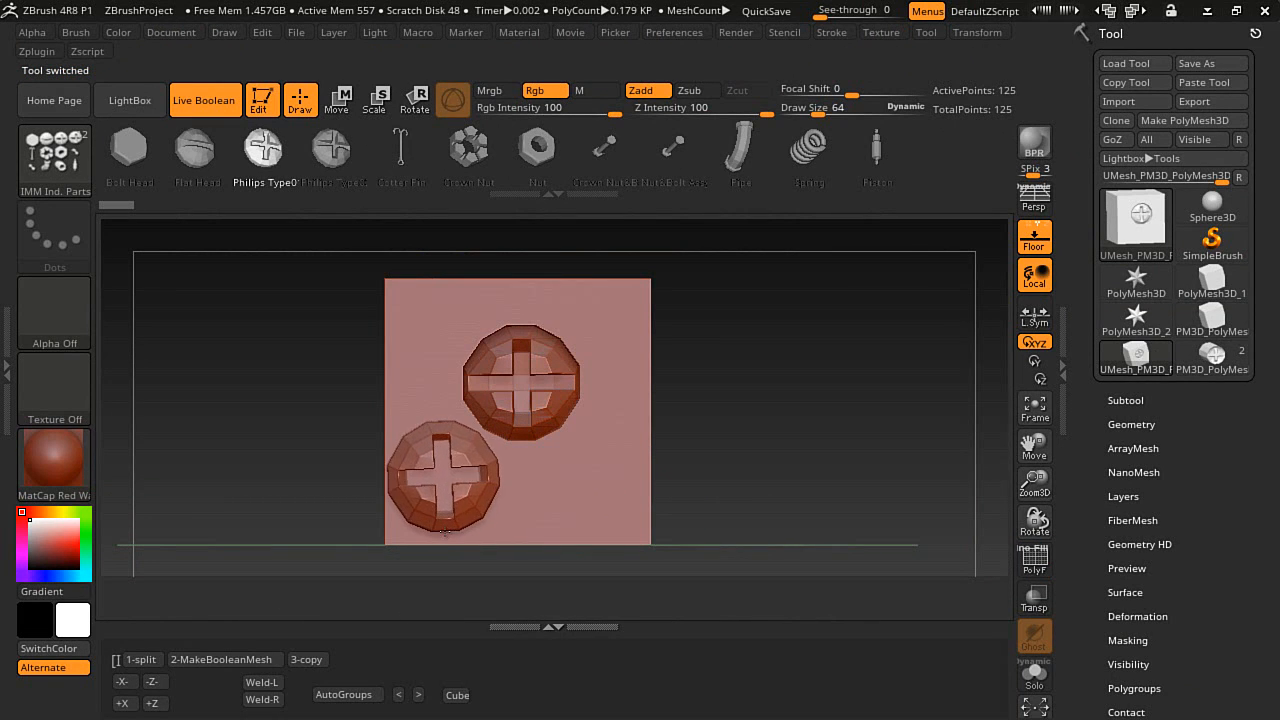
drag(800, 449, 855, 458)
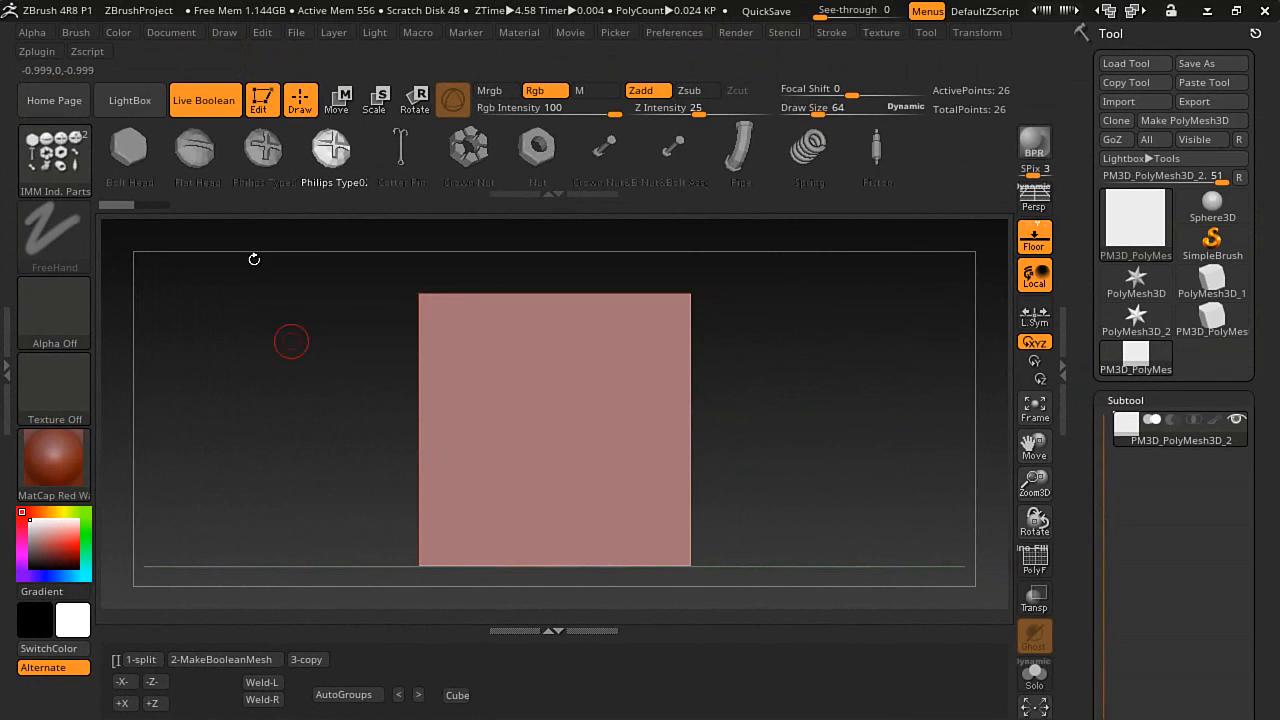
- Load the IMM-Small.zsc script from LightBox
click(130, 98)
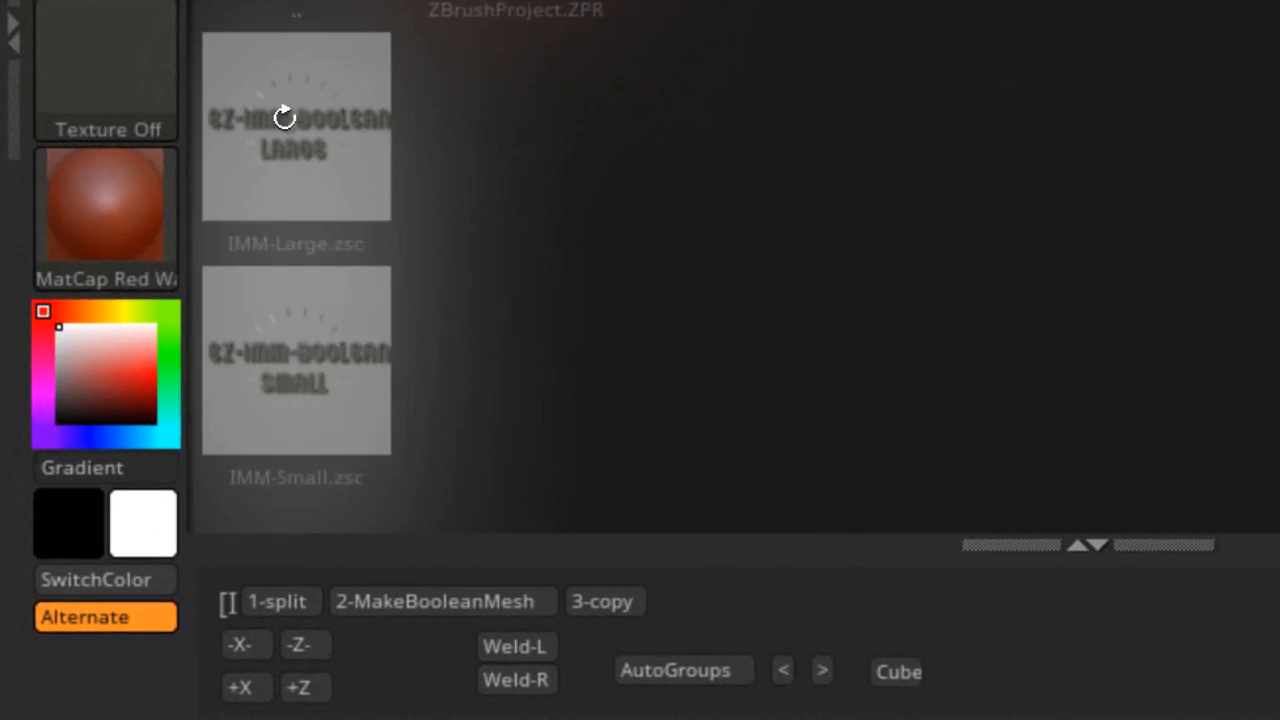
double_click(336, 388)
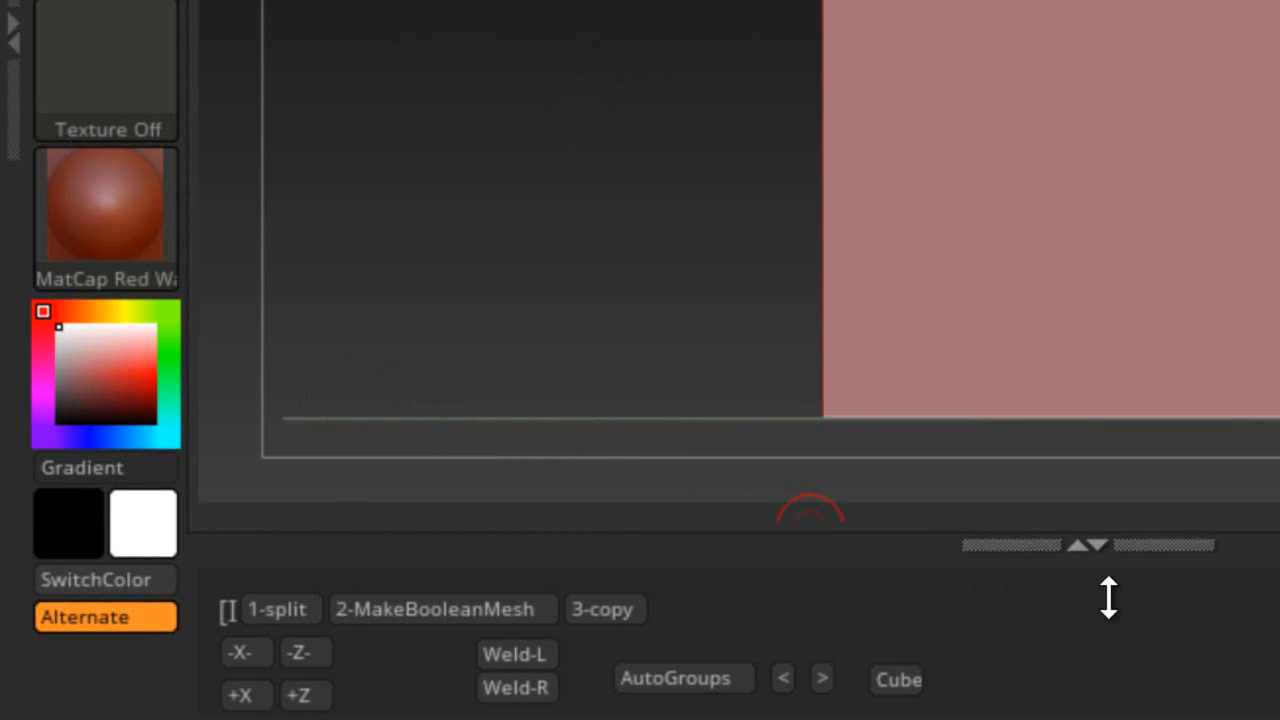
drag(1261, 629, 1223, 649)
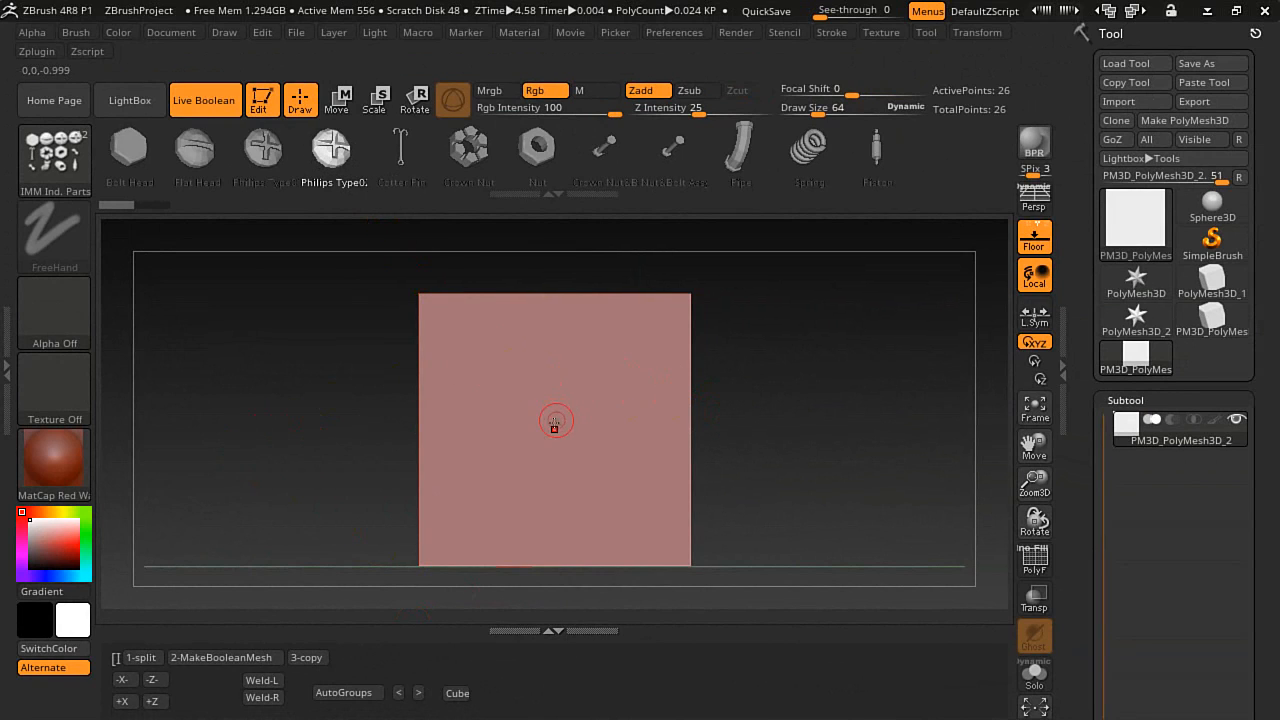
- Insert a large Philips screw head centred on the fresh cube's front face, run 1-split and push it along Z into the cube
drag(555, 428, 559, 522)
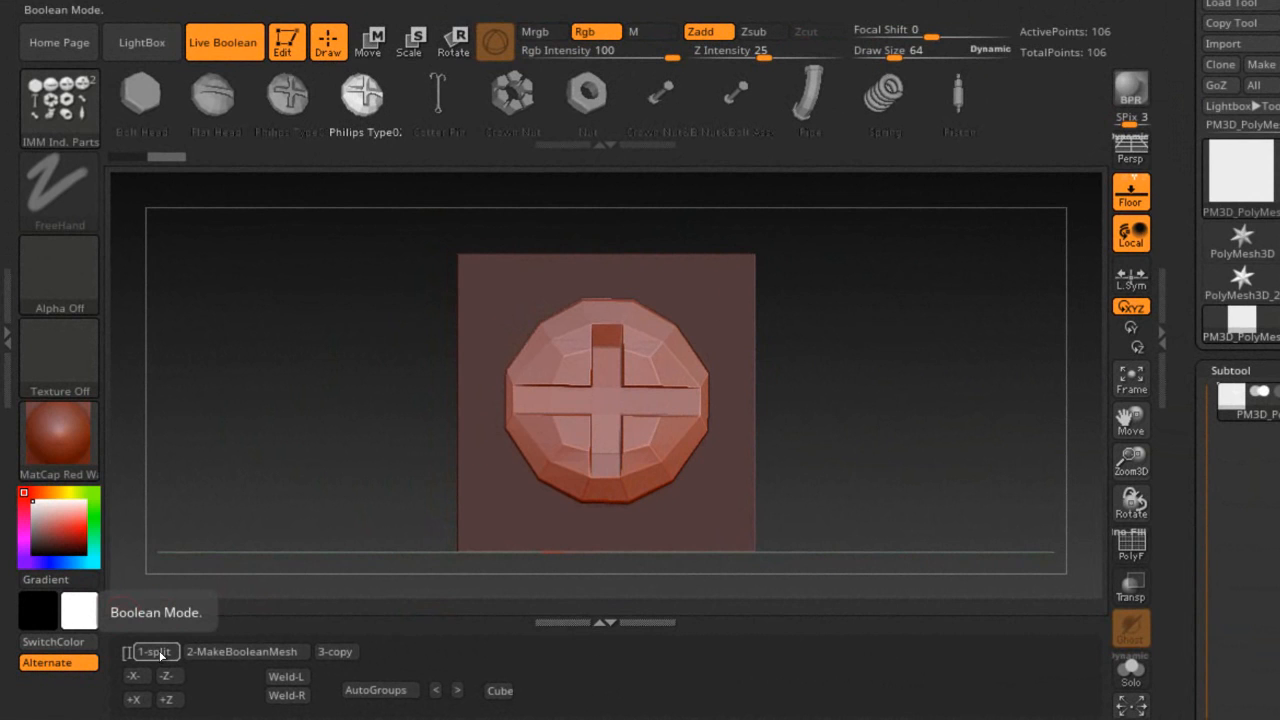
click(155, 652)
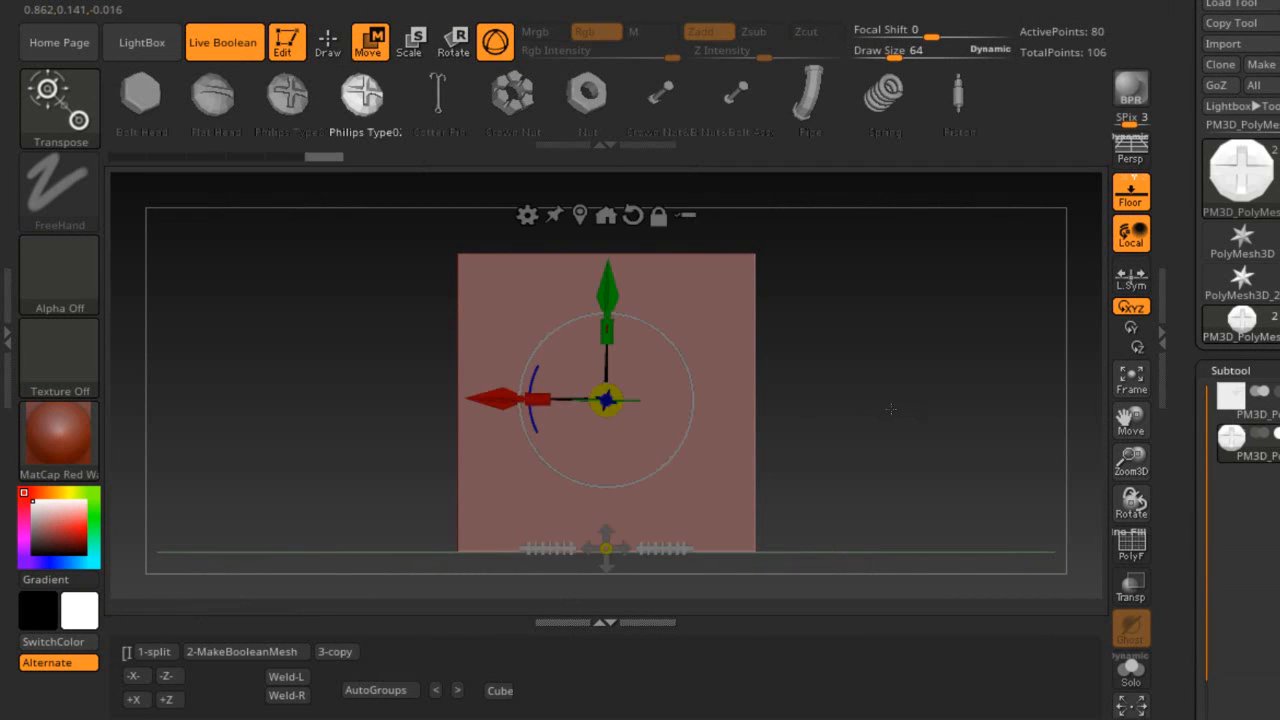
drag(839, 406, 440, 351)
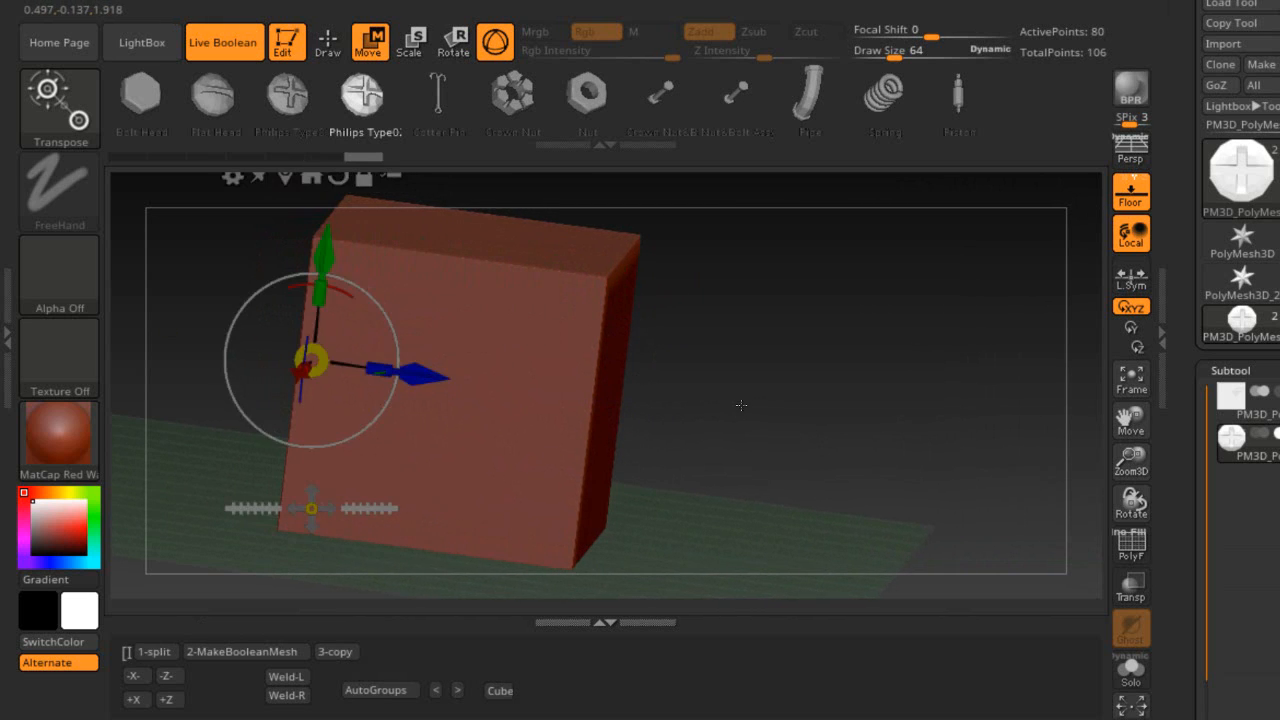
drag(738, 404, 712, 436)
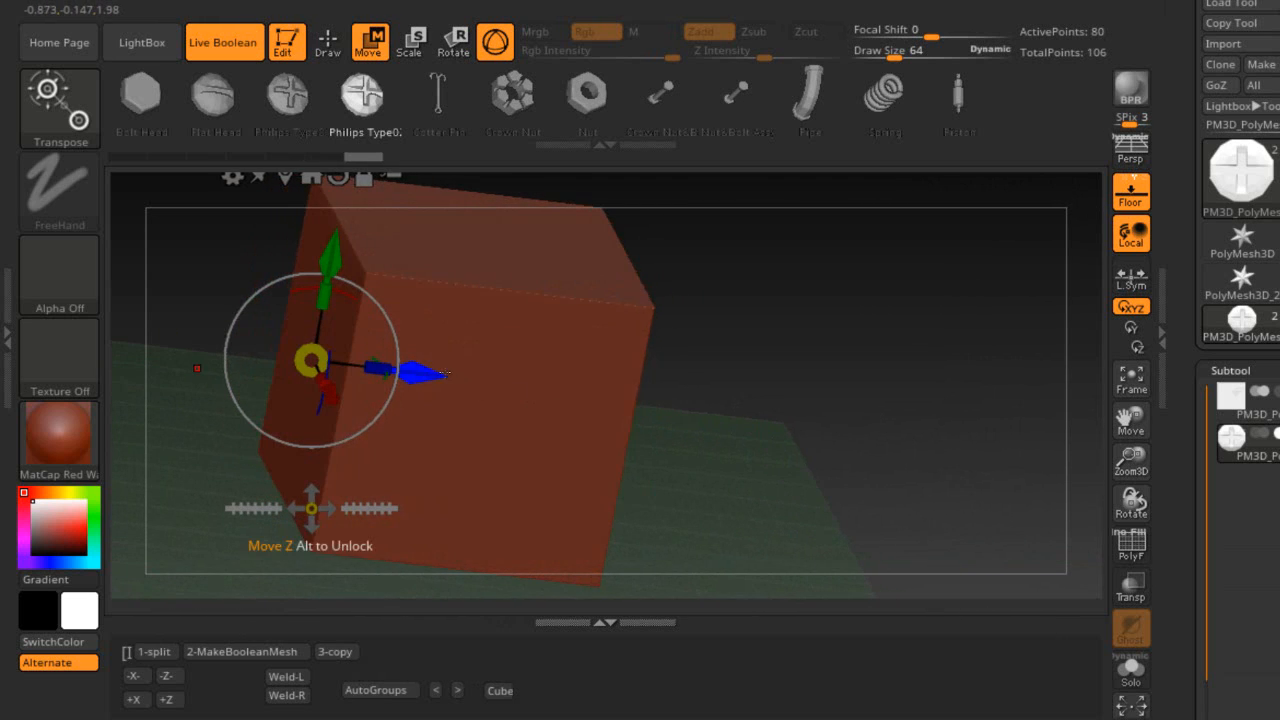
drag(438, 365, 600, 381)
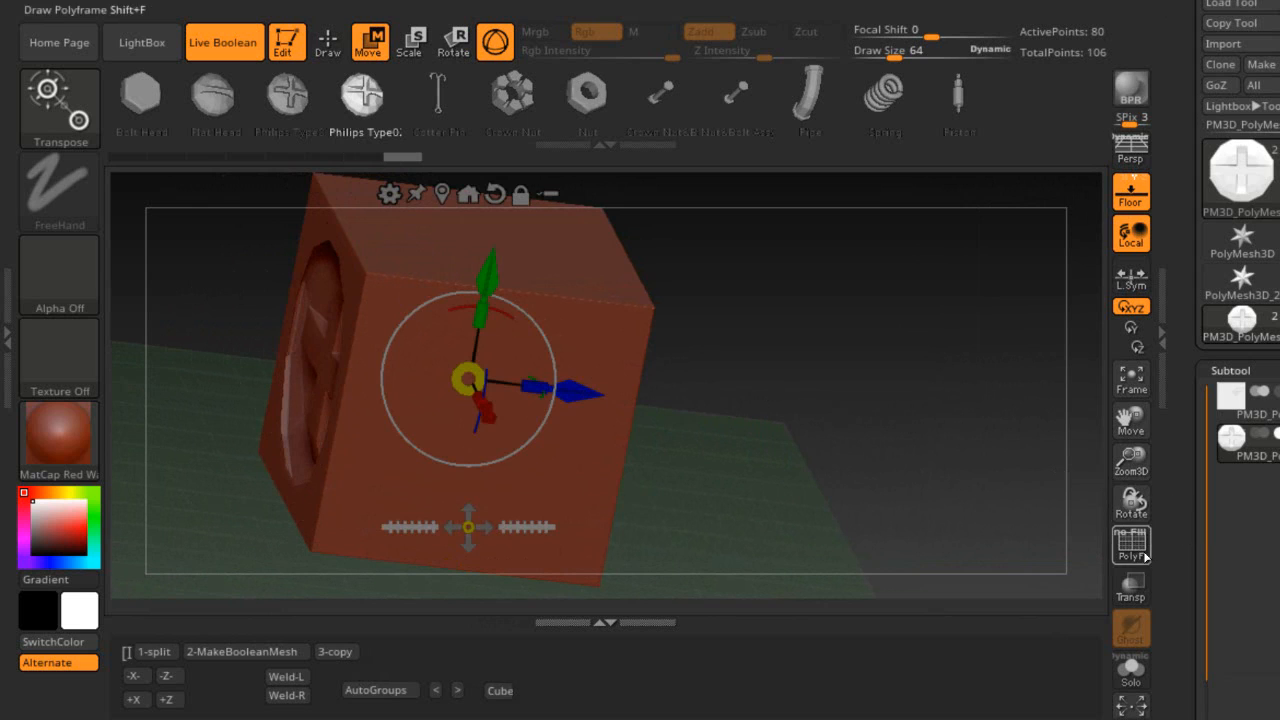
- Check the screw mesh's depth with transparency and nudge it slightly outward using the < macro
click(1133, 590)
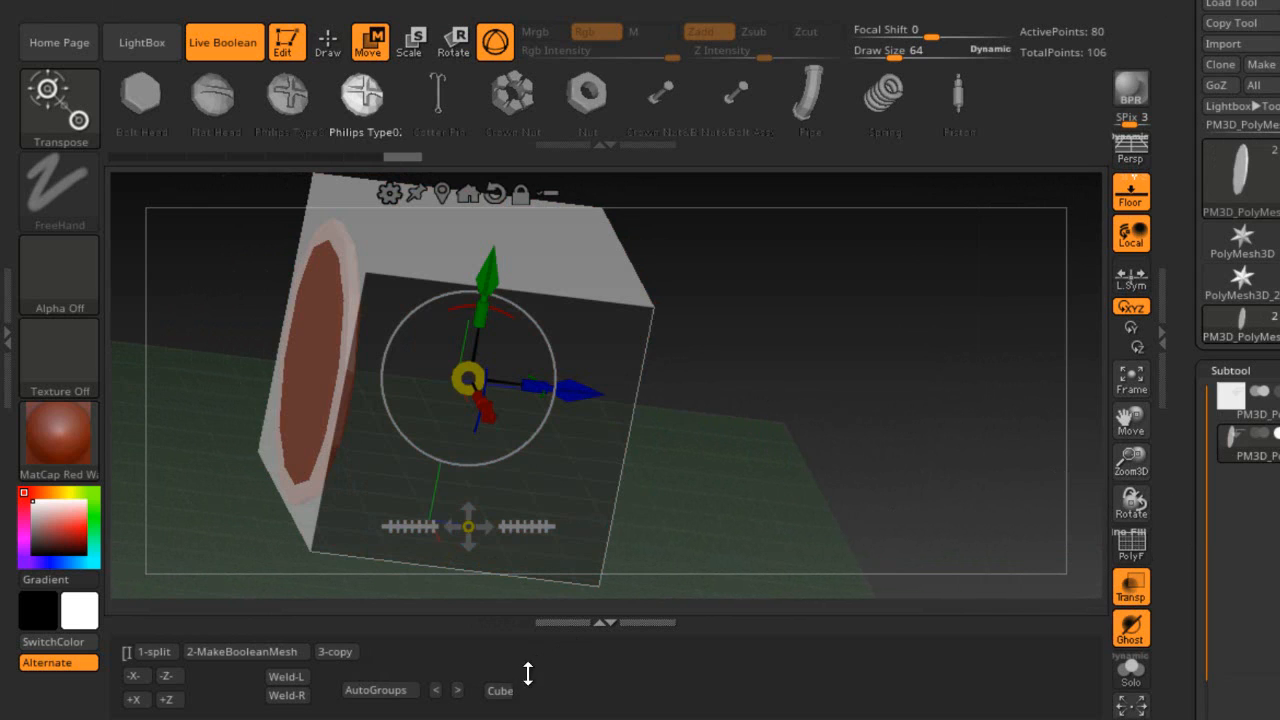
click(443, 690)
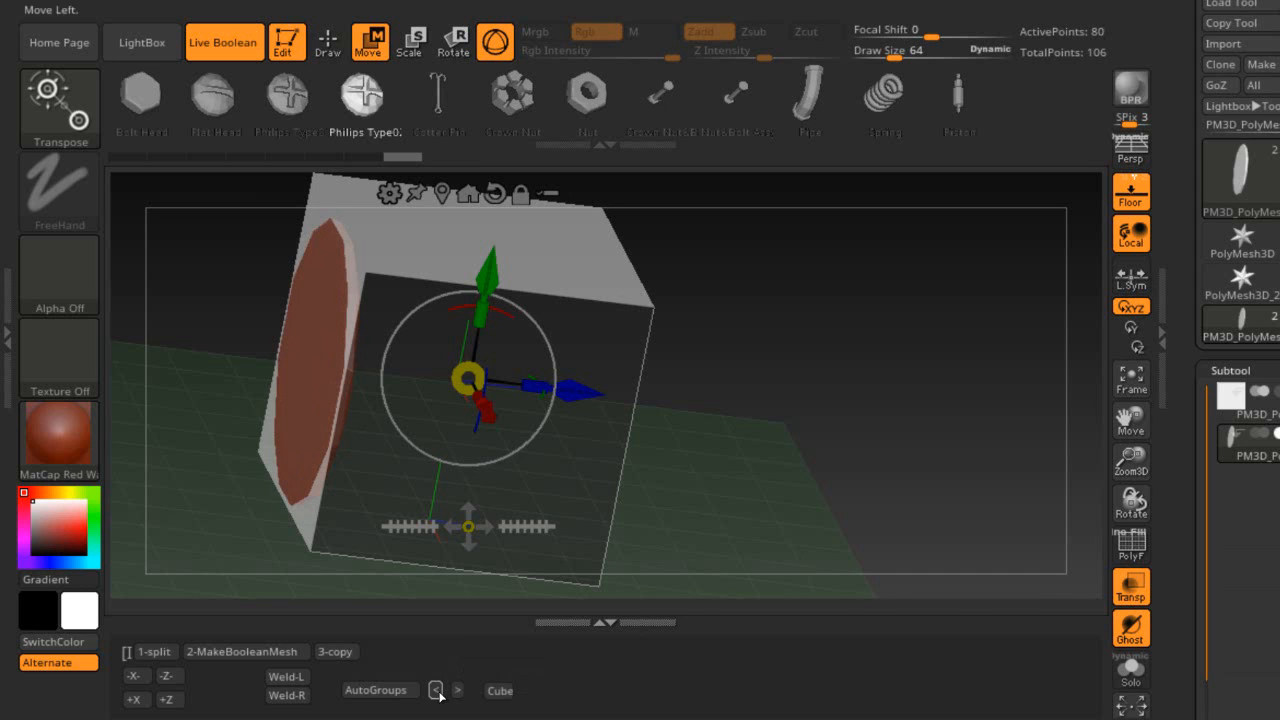
click(1131, 588)
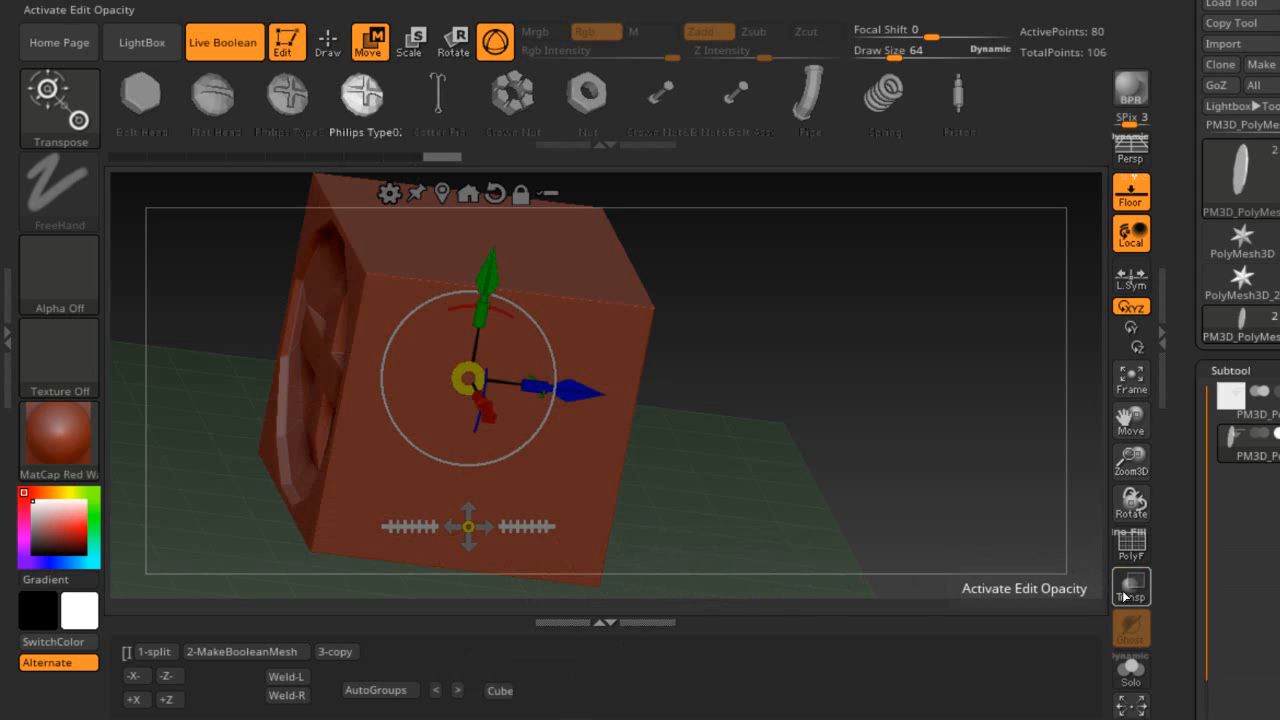
drag(866, 410, 893, 408)
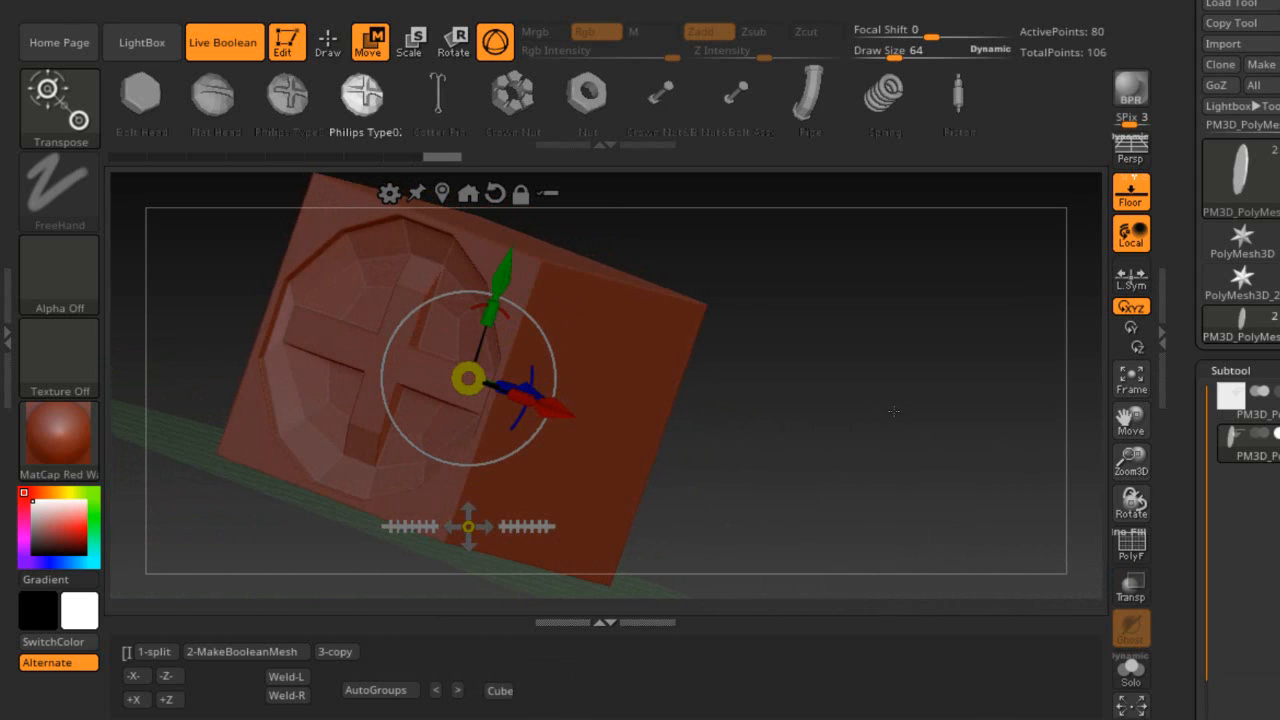
- Run the 2-MakeBooleanMesh macro and hide the cube's polygroup so only the carved screw recess is shown
click(230, 655)
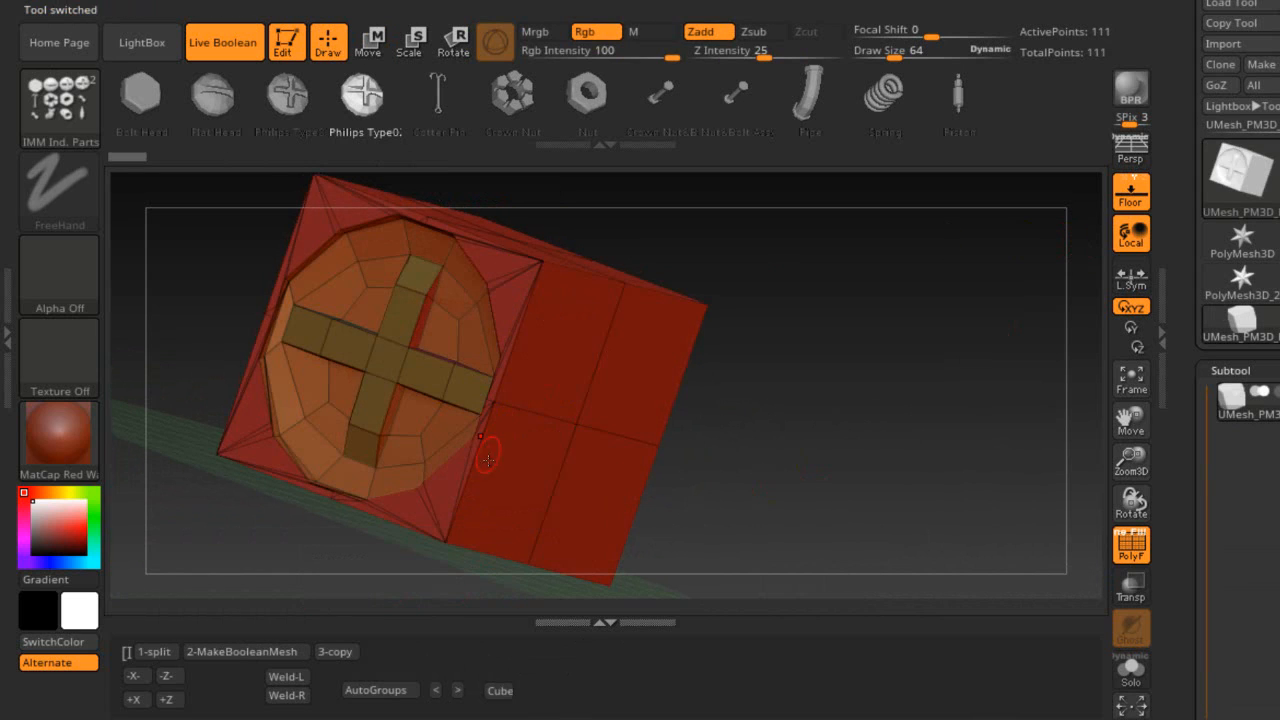
ctrl+shift+click(570, 436)
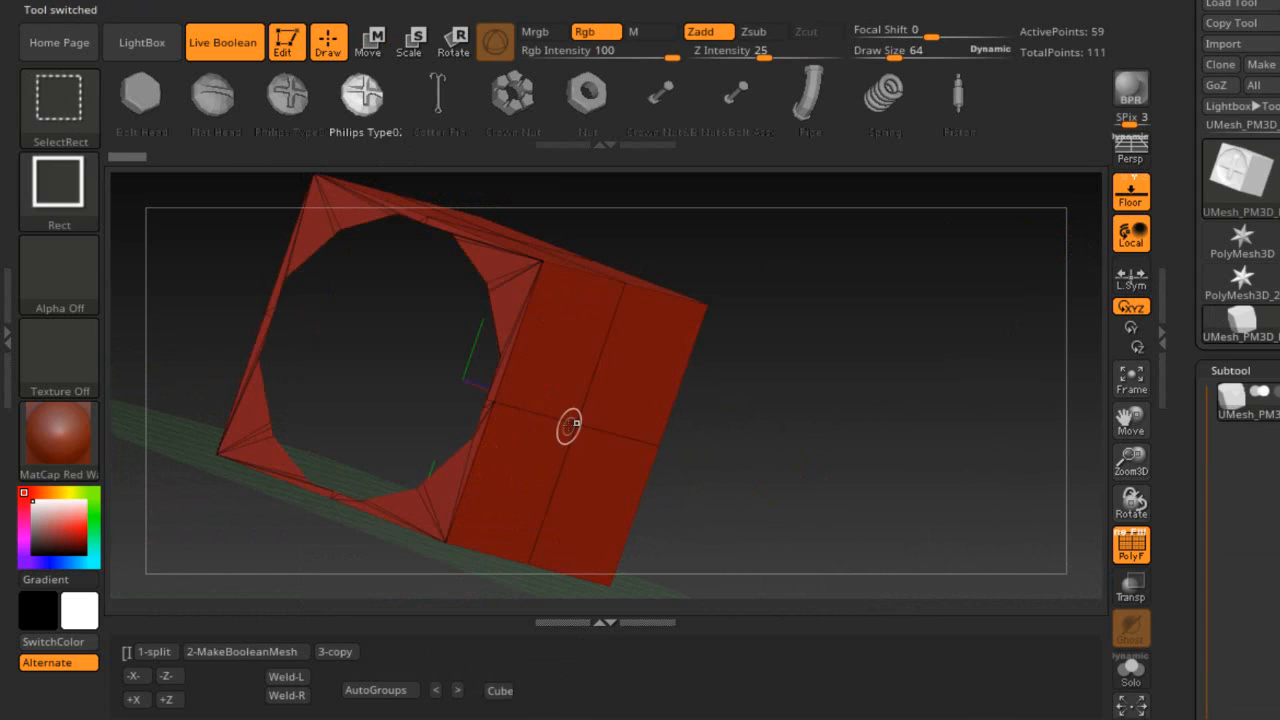
ctrl+shift+click(569, 426)
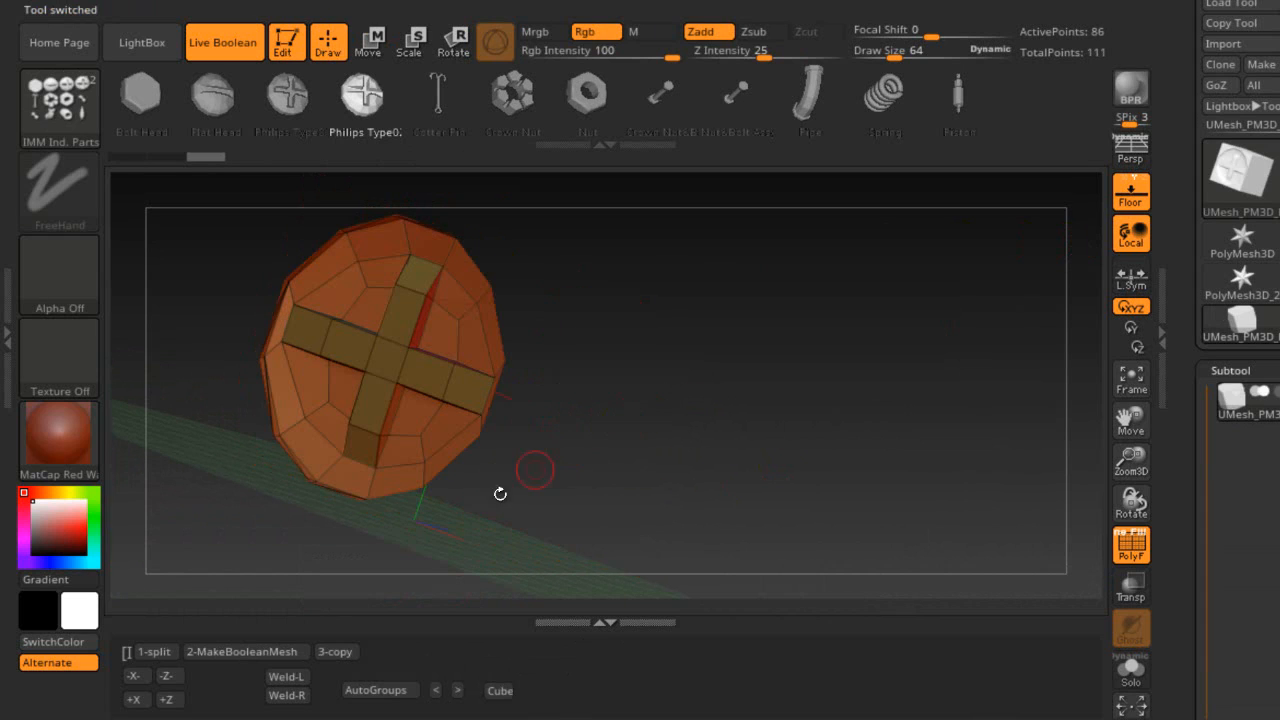
- Run the 3-copy macro on the isolated recess and mirror it along Z with the -Z- macro
click(337, 651)
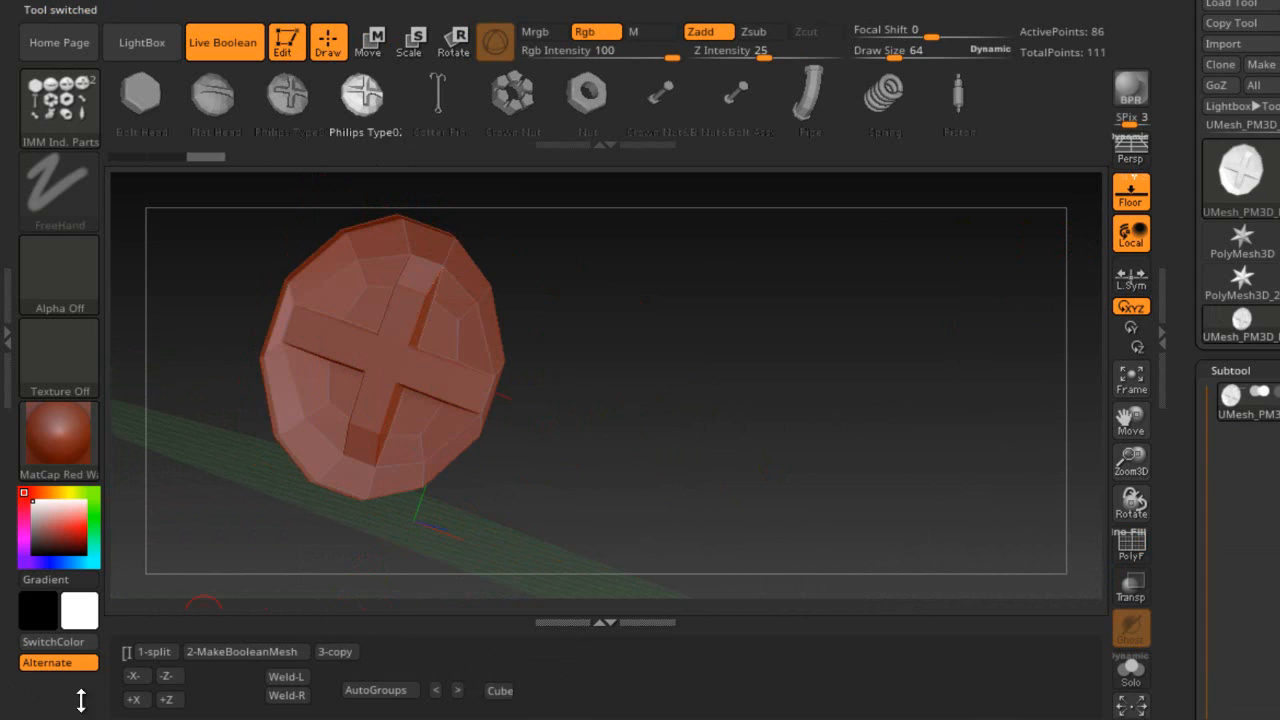
click(169, 678)
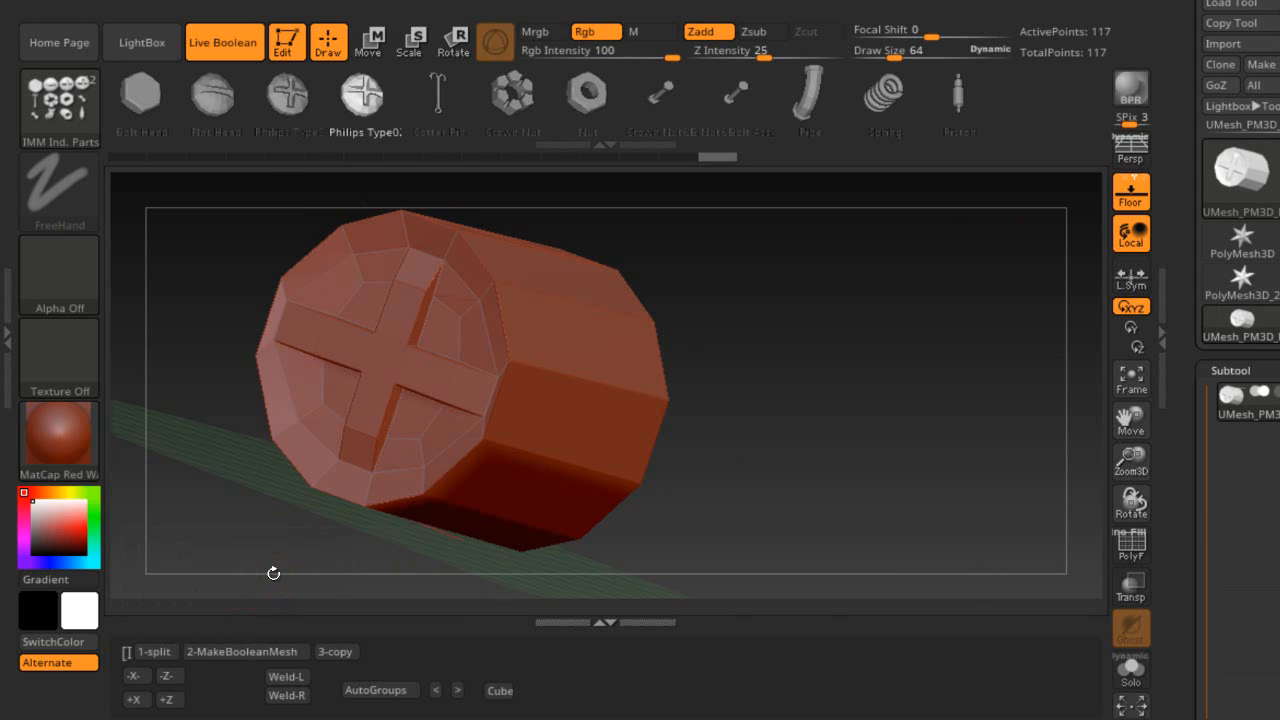
- Run the Weld-L macro on the mirrored screw recess to form a closed cylinder and inspect it from the side
drag(273, 573, 233, 583)
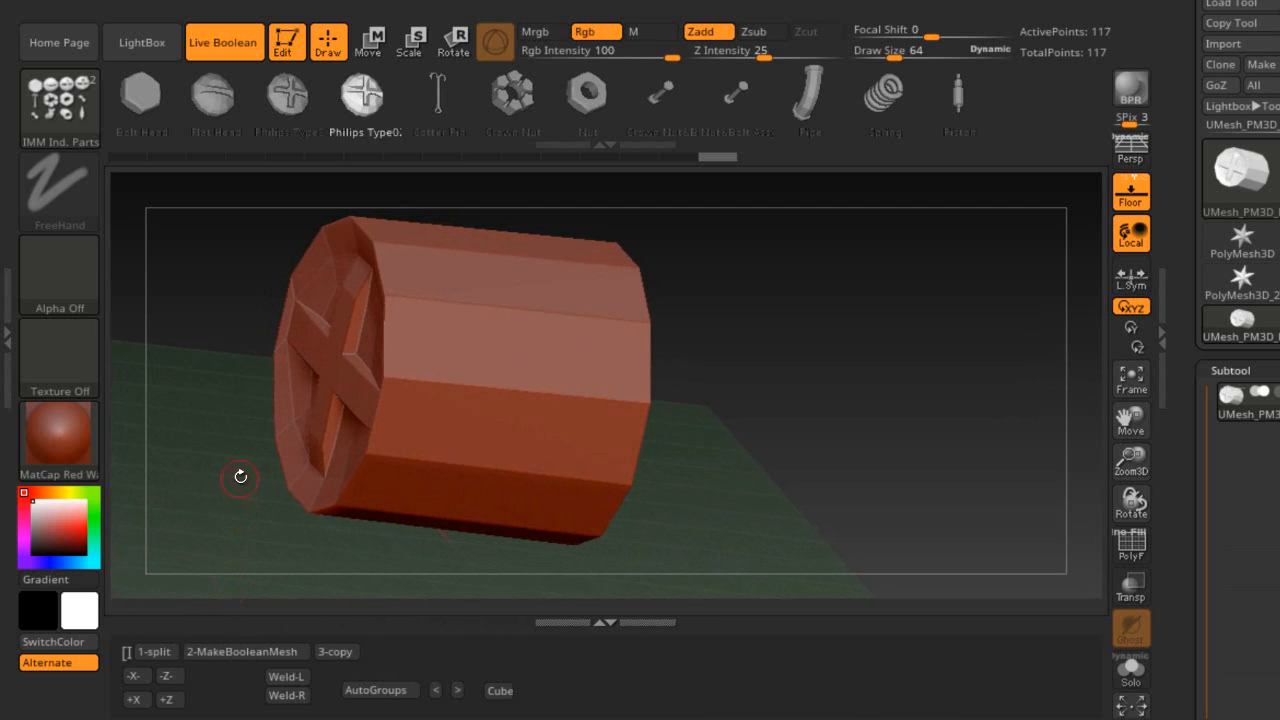
drag(240, 477, 251, 537)
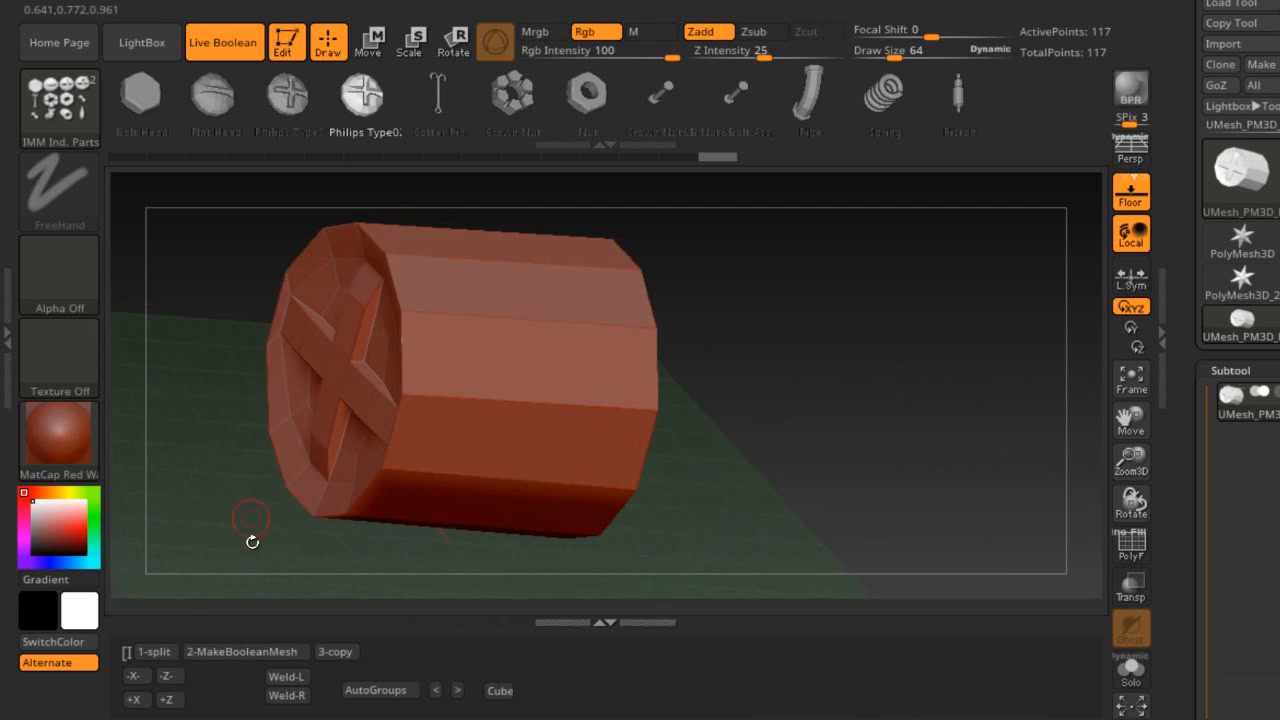
click(278, 680)
mouse_move(786, 457)
mouse_down()
mouse_move(714, 447)
mouse_move(747, 447)
mouse_move(745, 390)
mouse_move(695, 395)
mouse_move(806, 443)
mouse_up()
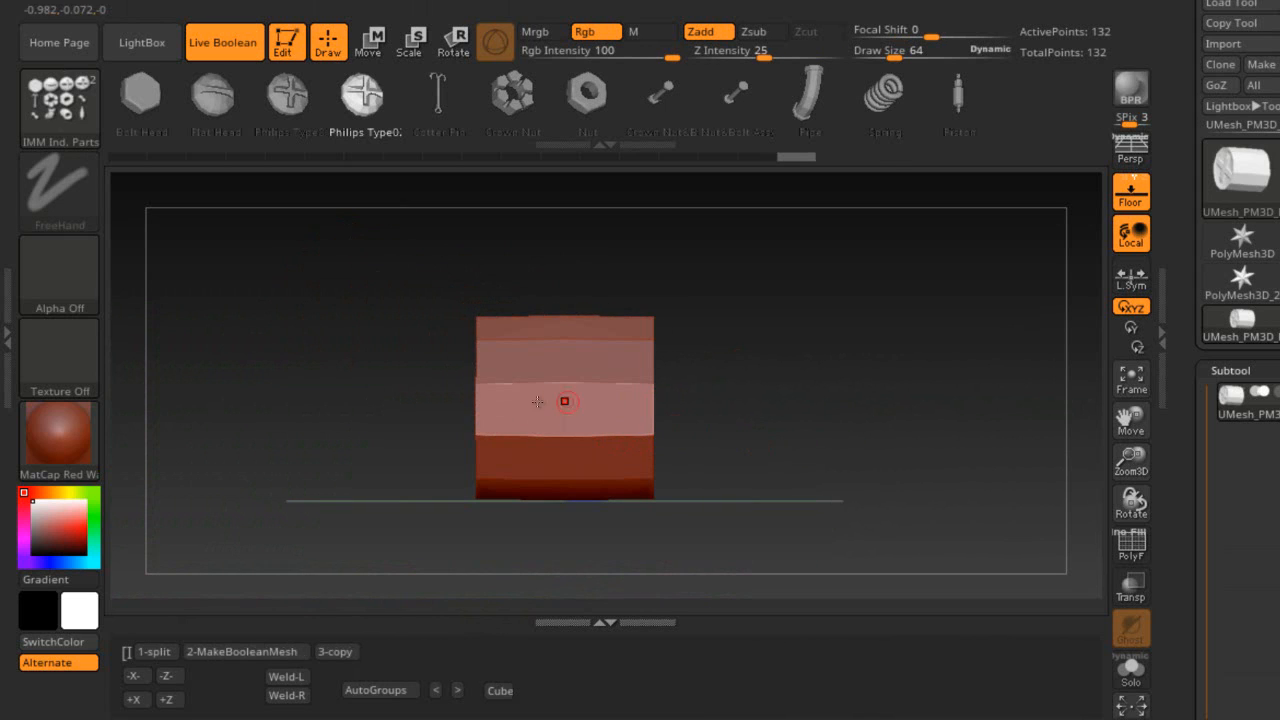
drag(757, 391, 754, 520)
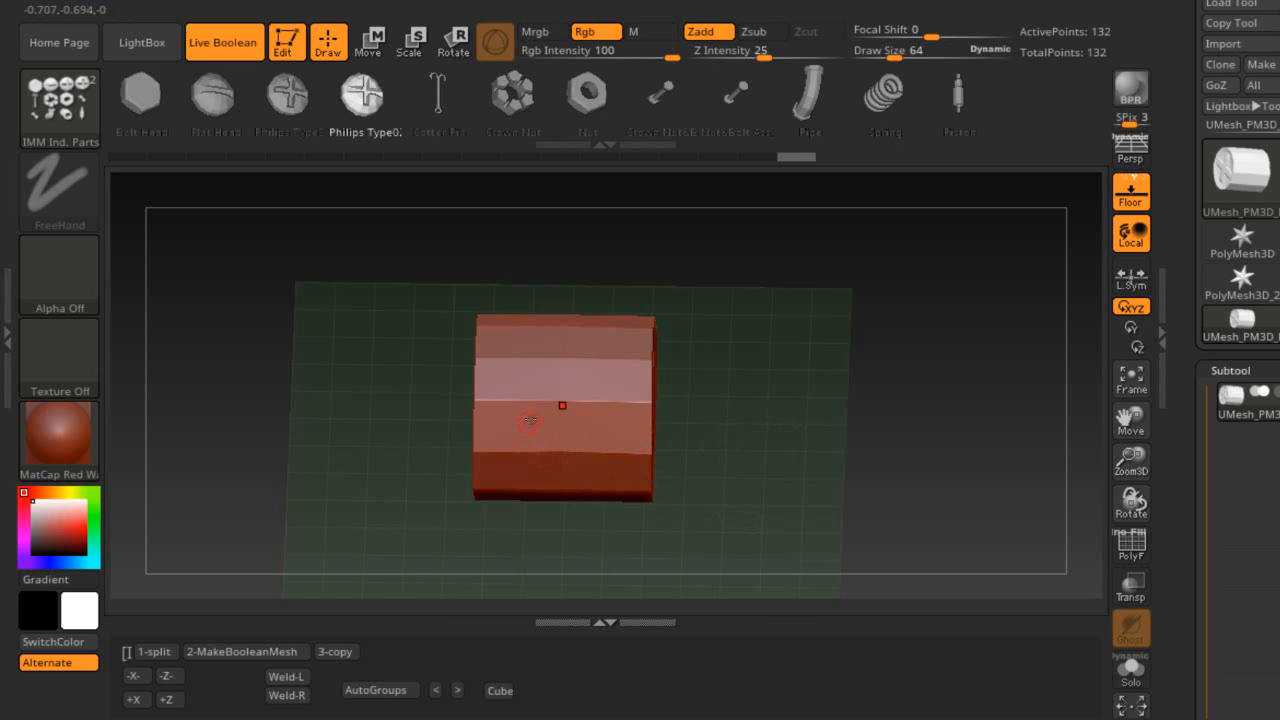
mouse_move(797, 401)
mouse_down()
mouse_move(872, 411)
mouse_move(808, 421)
mouse_up()
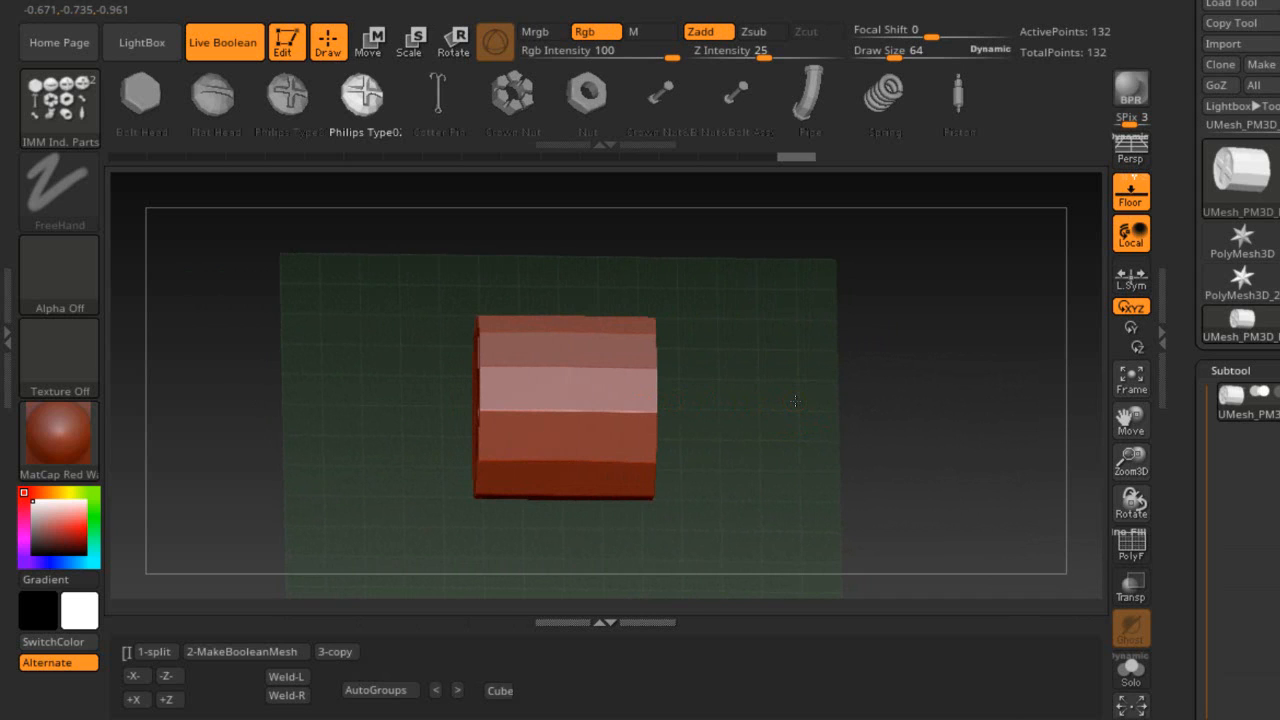
- Lengthen the welded screw cylinder equally at both ends along its Z axis with the Extender deformer and accept the deformation
shift+drag(795, 401, 781, 403)
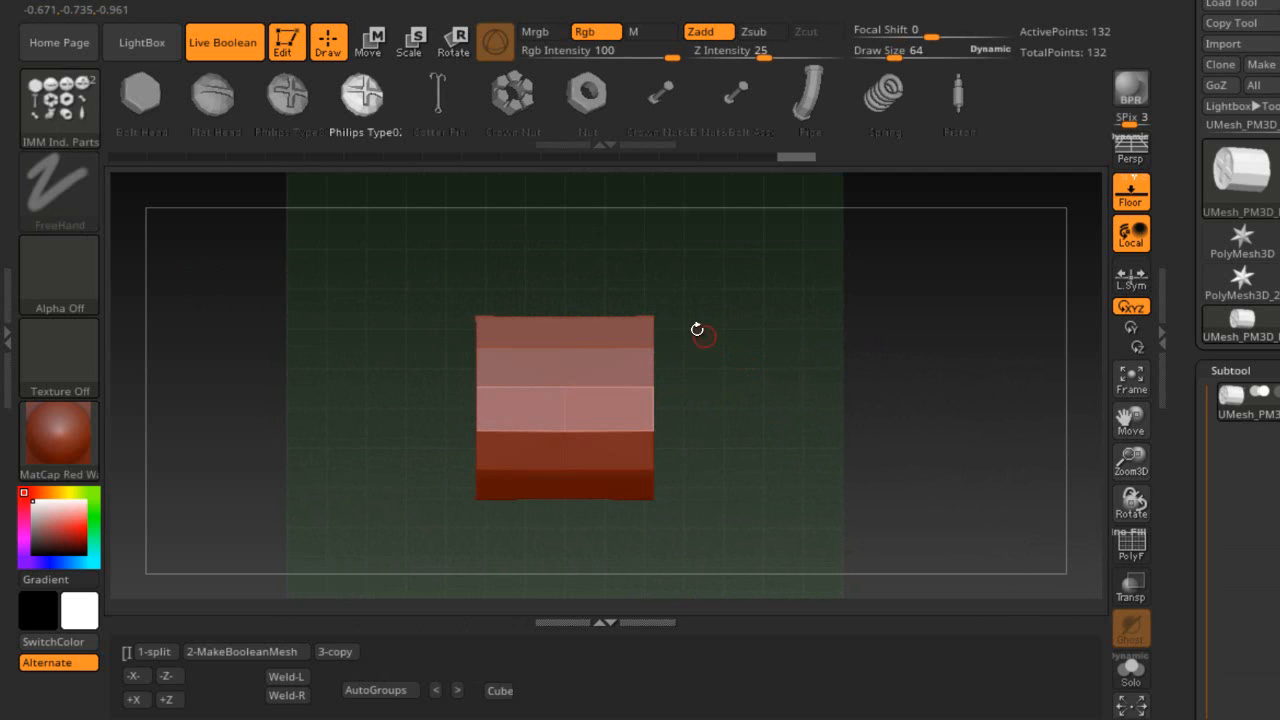
click(374, 43)
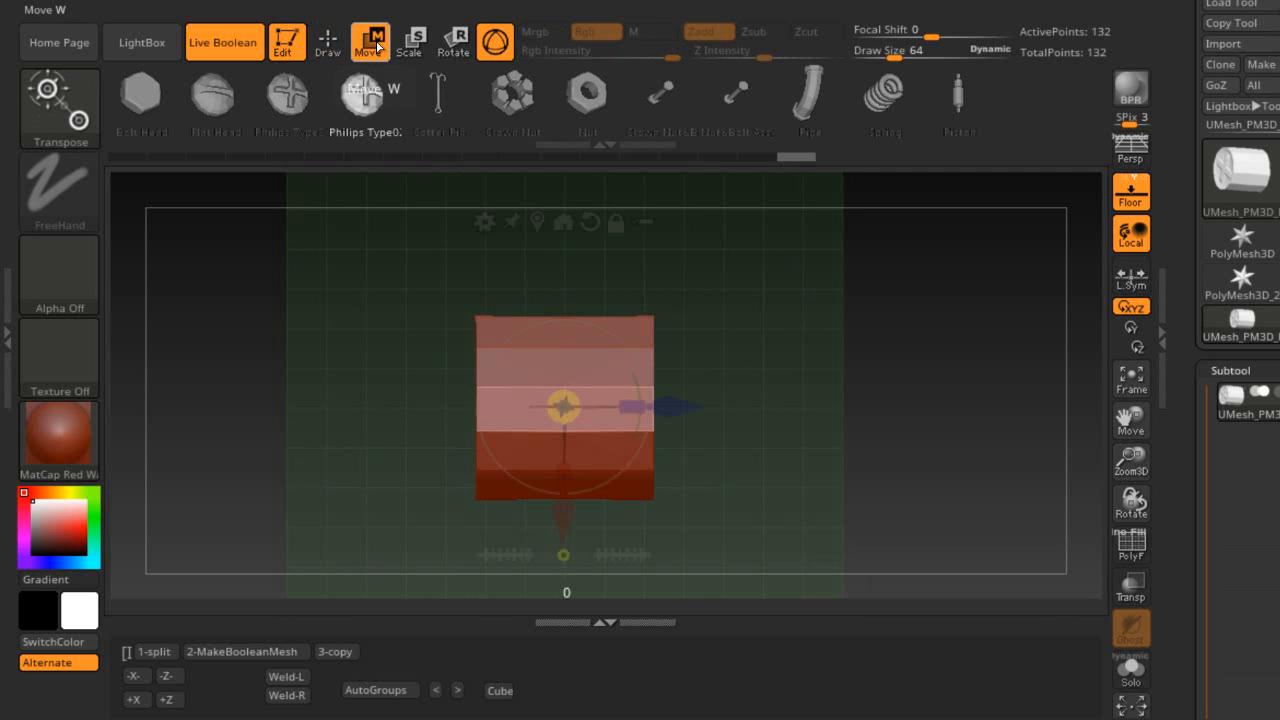
click(485, 222)
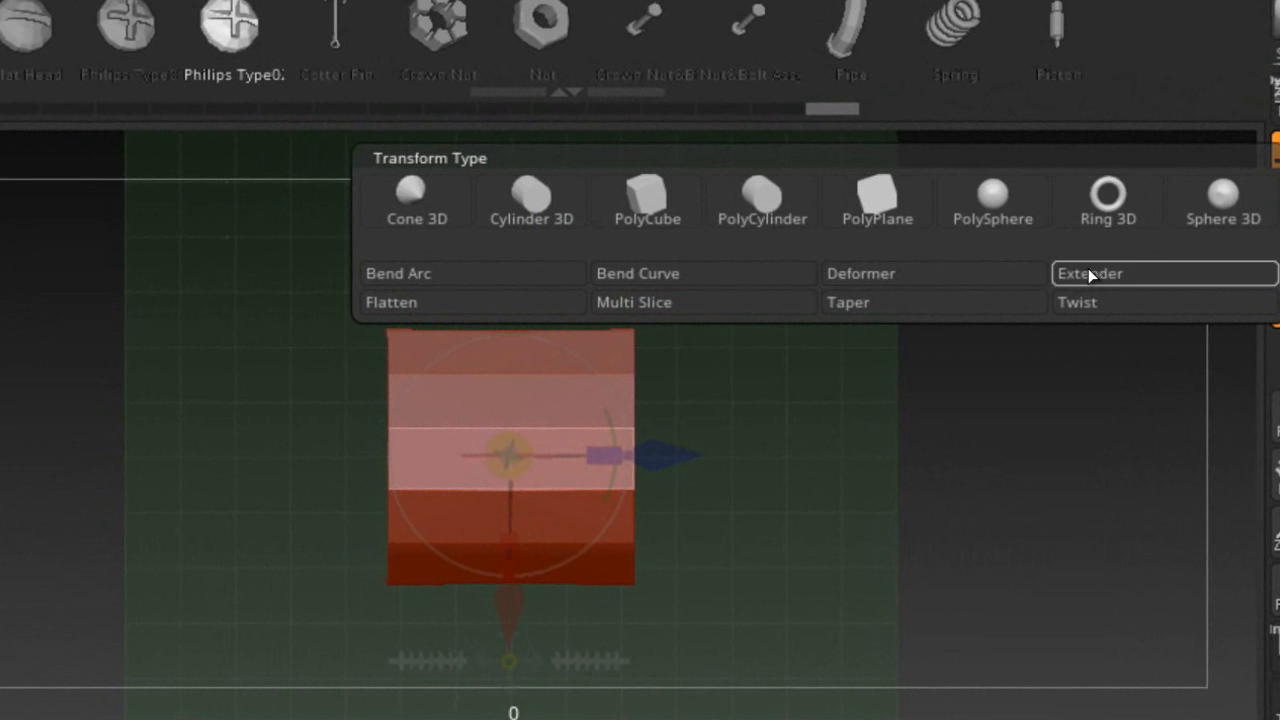
click(1088, 270)
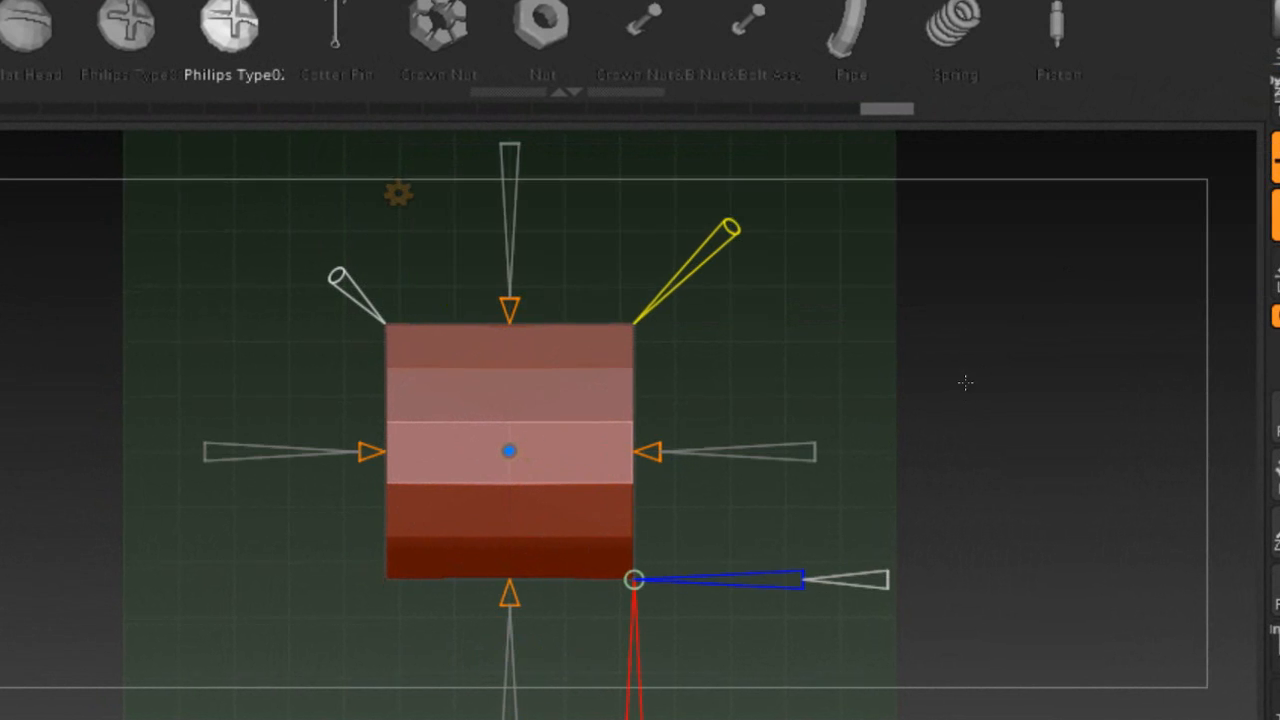
alt+drag(965, 382, 960, 321)
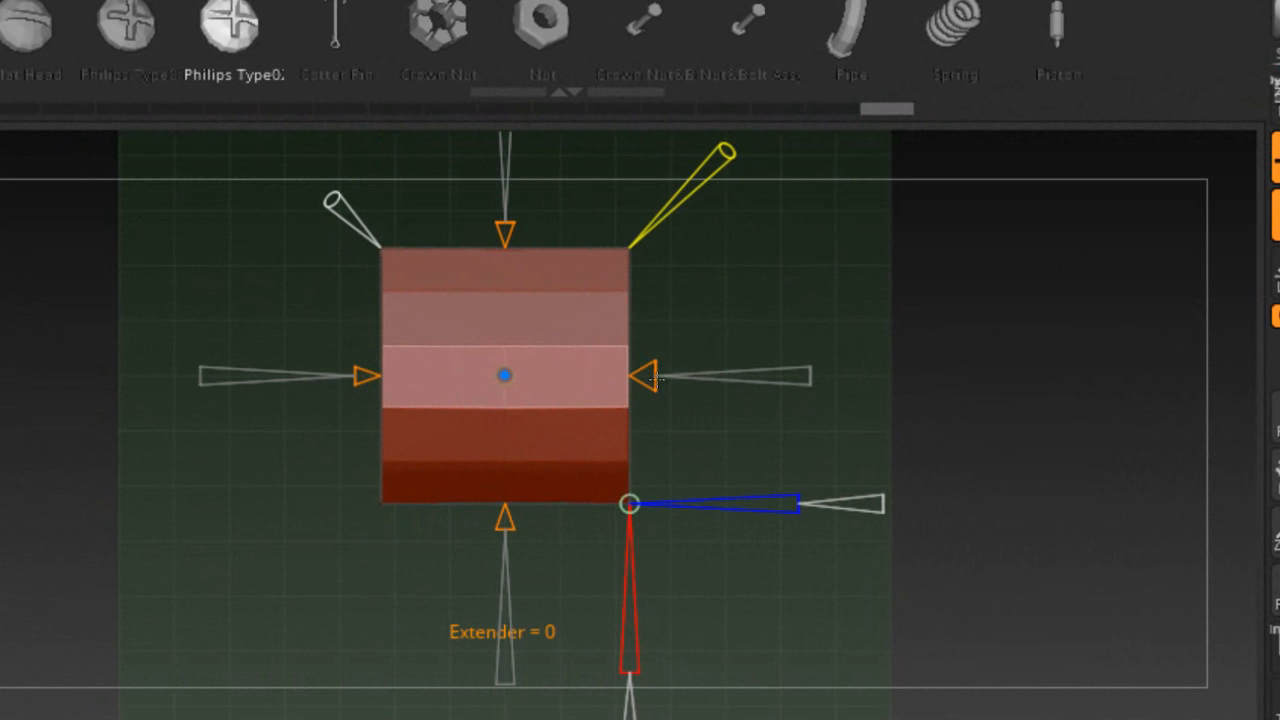
drag(656, 377, 724, 379)
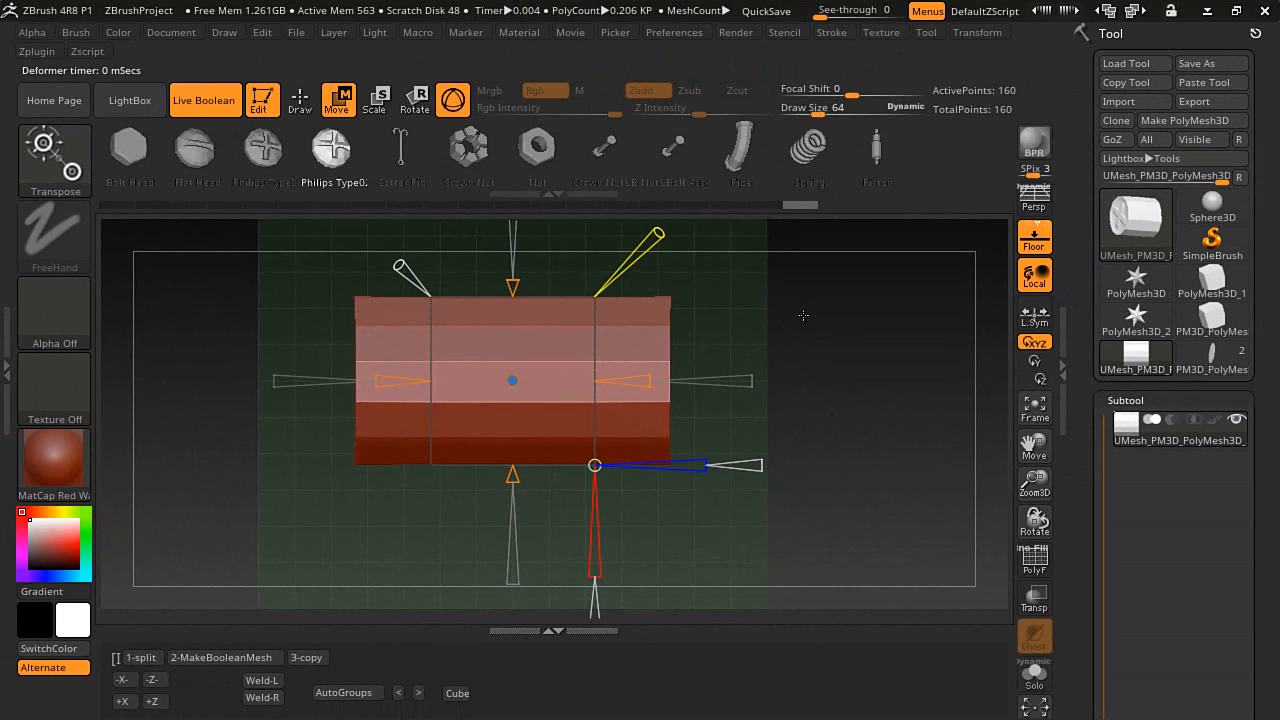
alt+drag(803, 315, 810, 380)
click(452, 283)
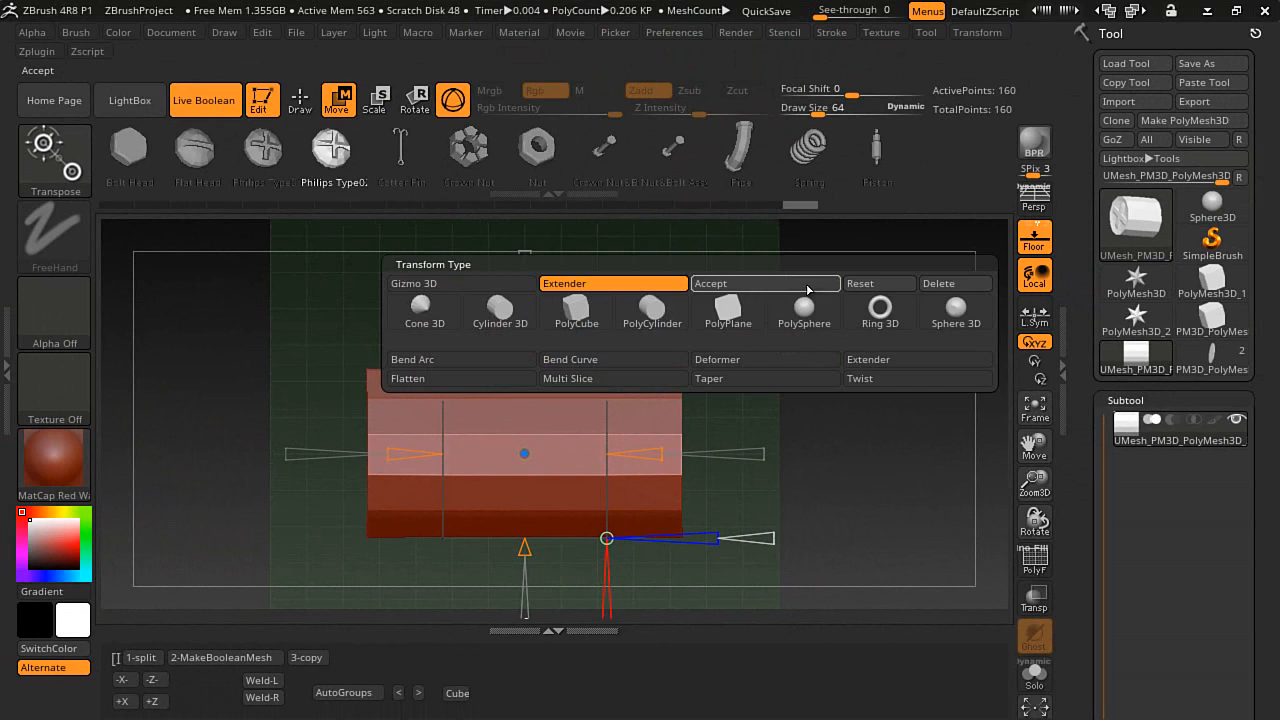
click(780, 284)
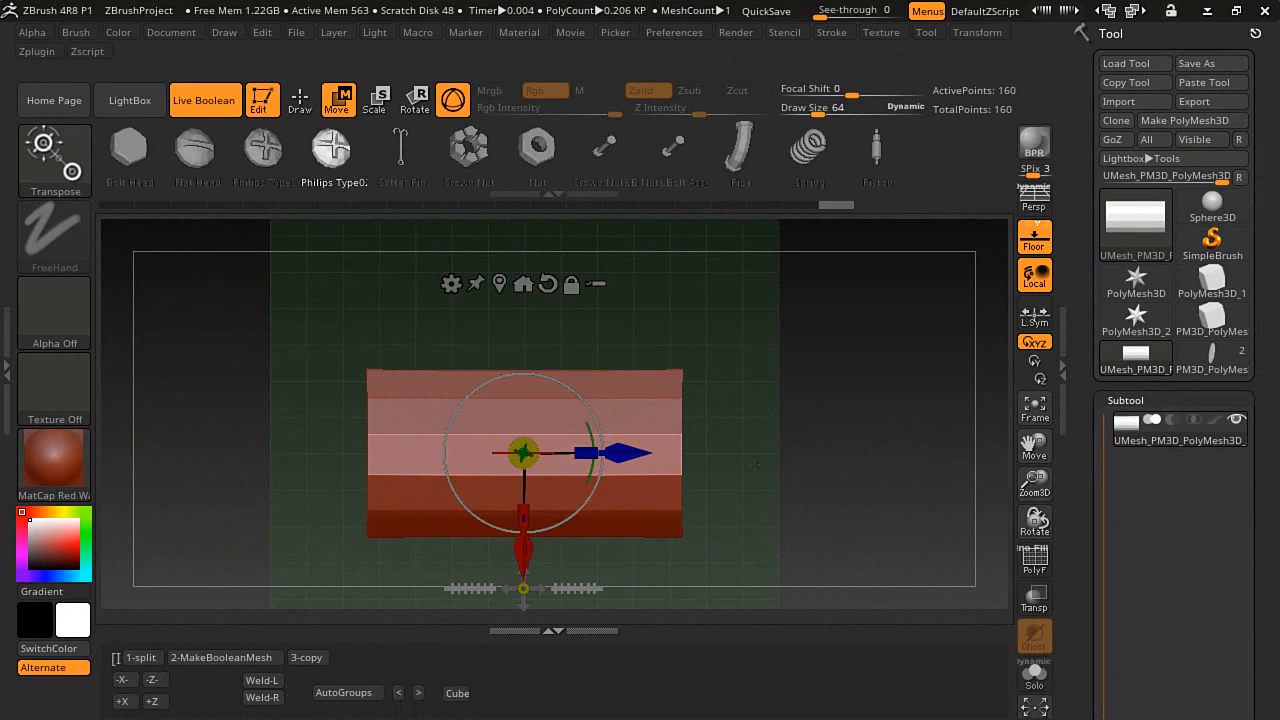
alt+drag(755, 464, 780, 432)
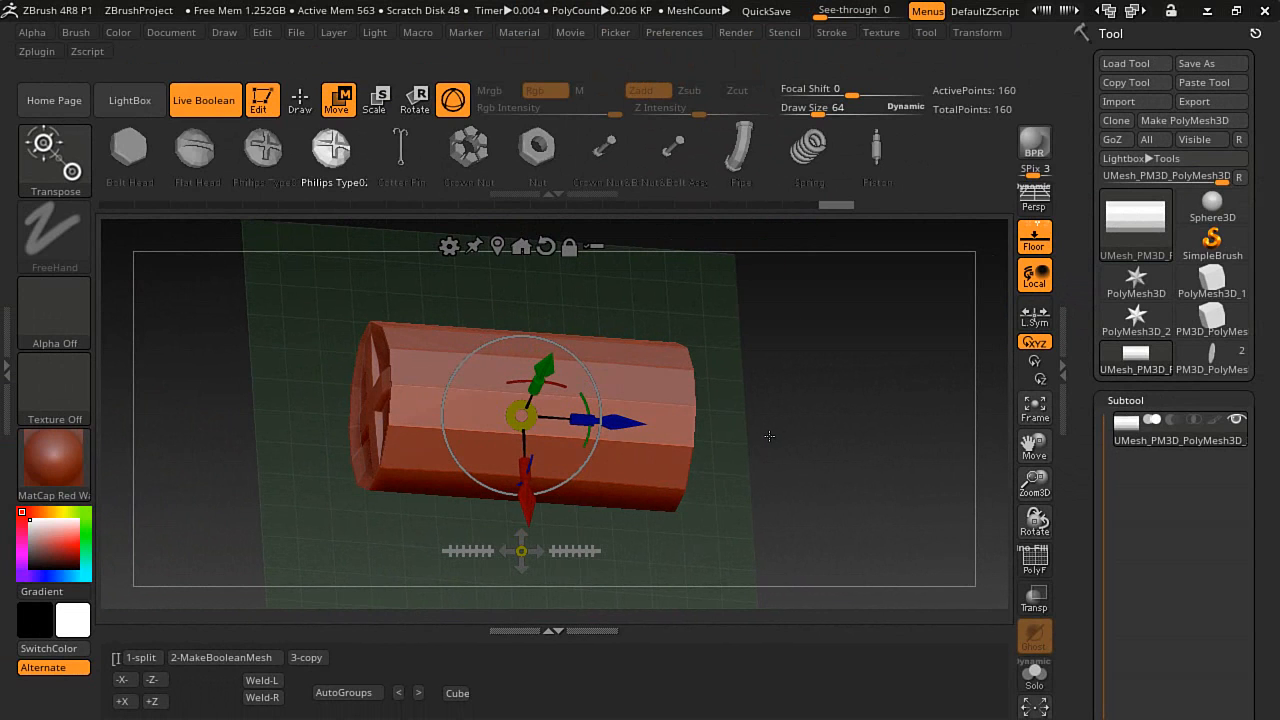